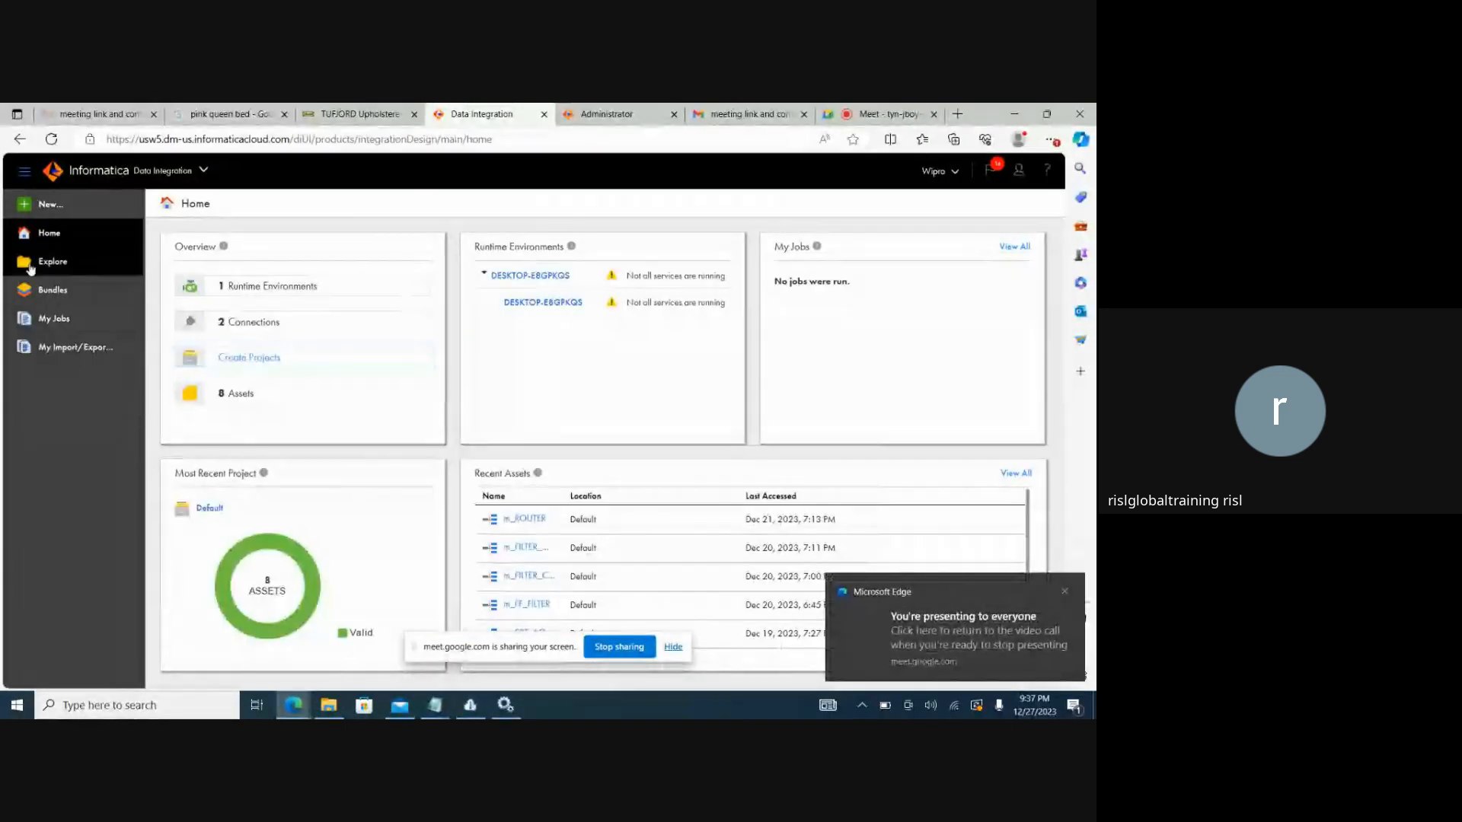
# Create a new blank mapping asset in Data Integration
pyautogui.click(57, 214)
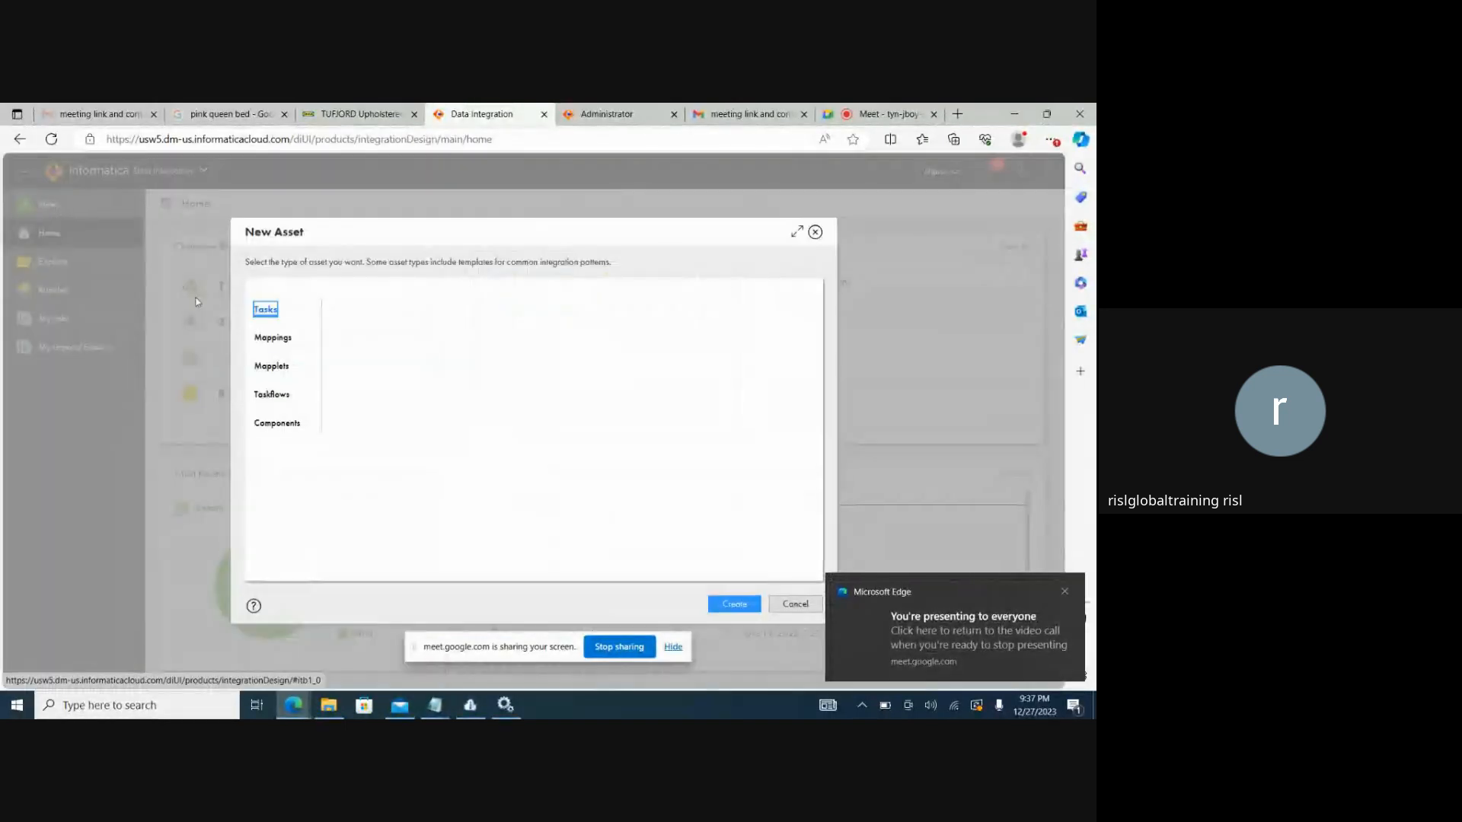
pyautogui.click(276, 336)
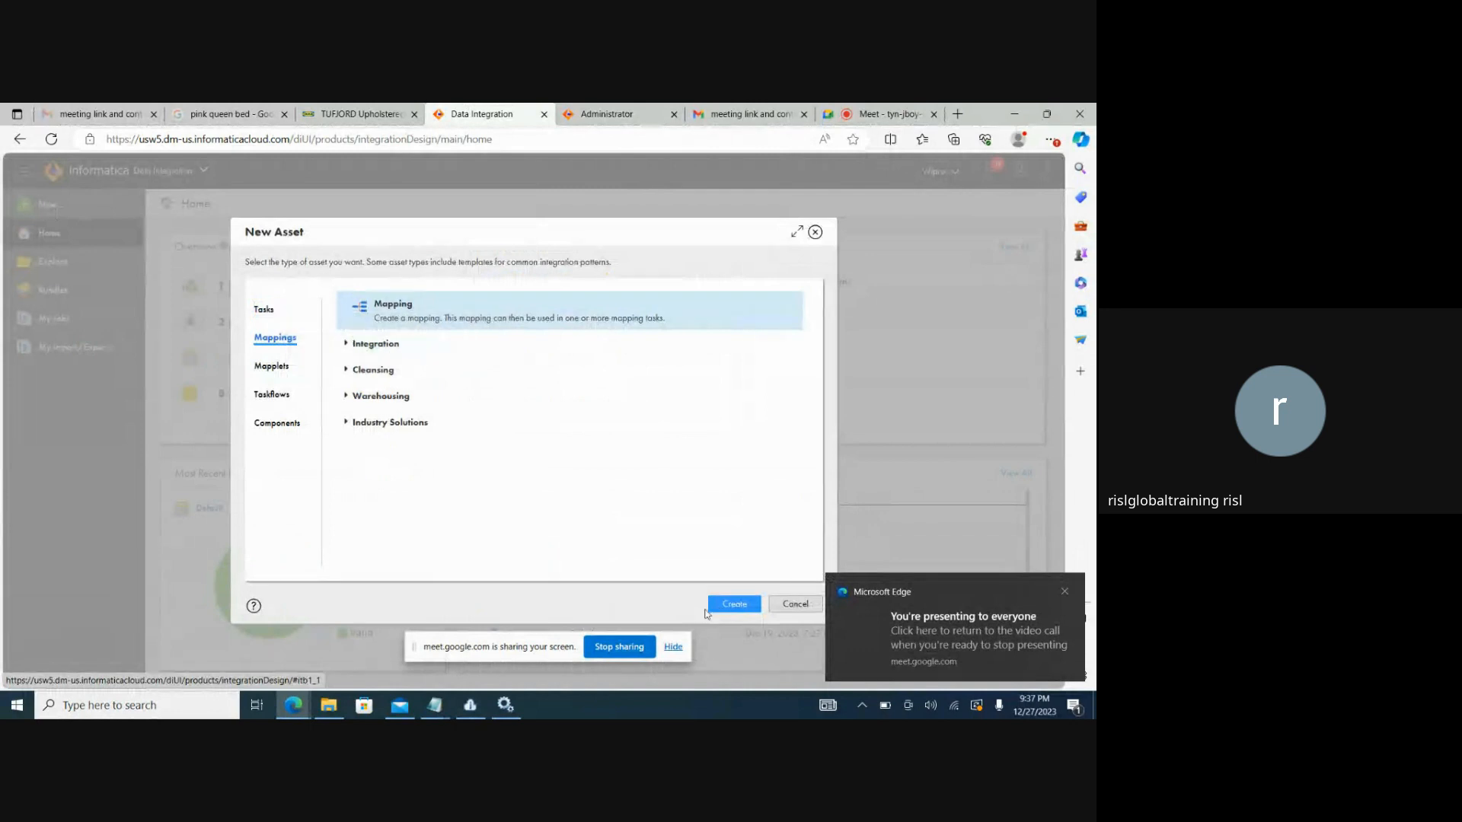
pyautogui.click(716, 606)
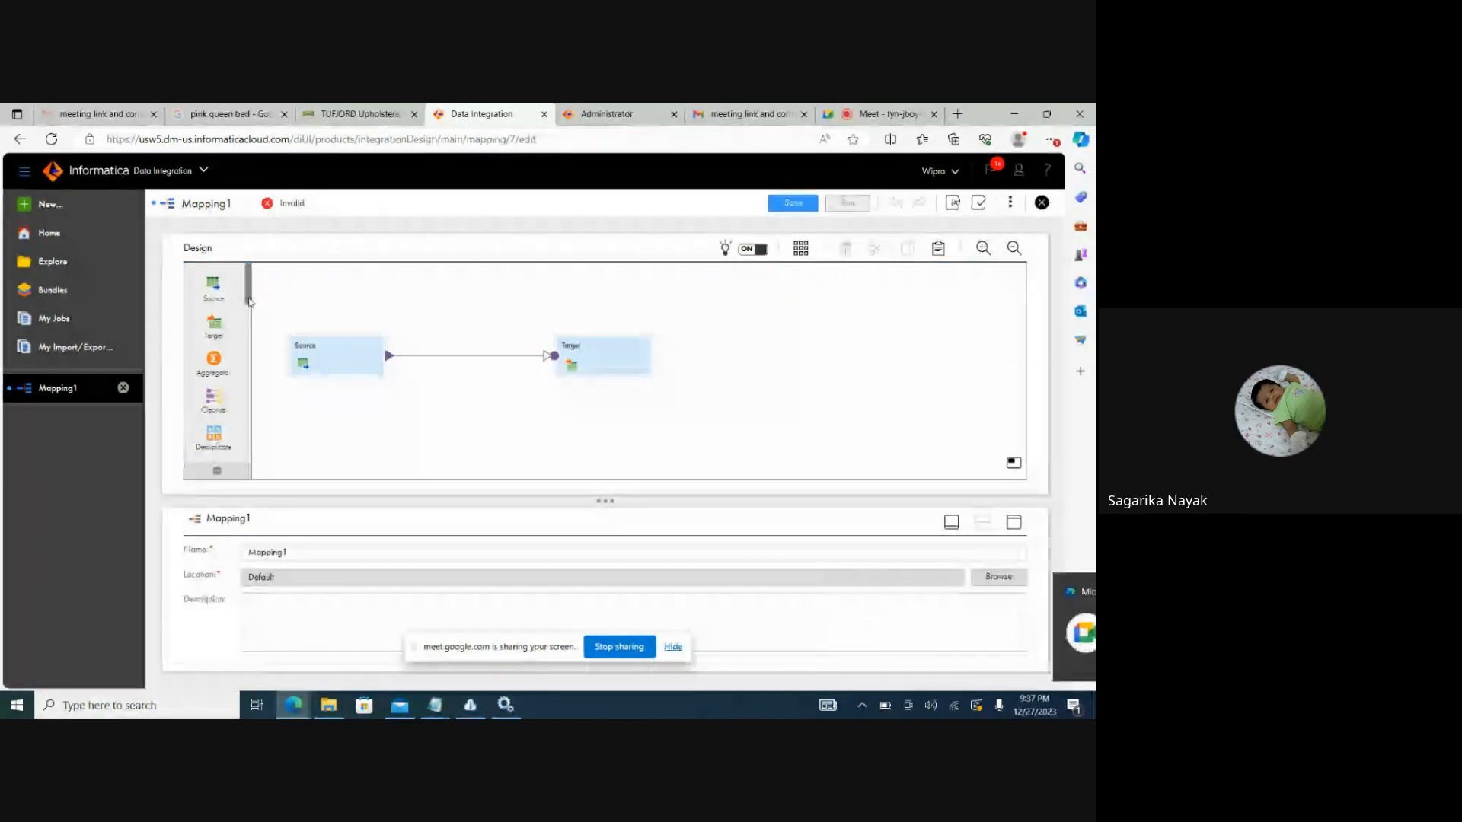
pyautogui.moveTo(249, 297); pyautogui.dragTo(256, 464)
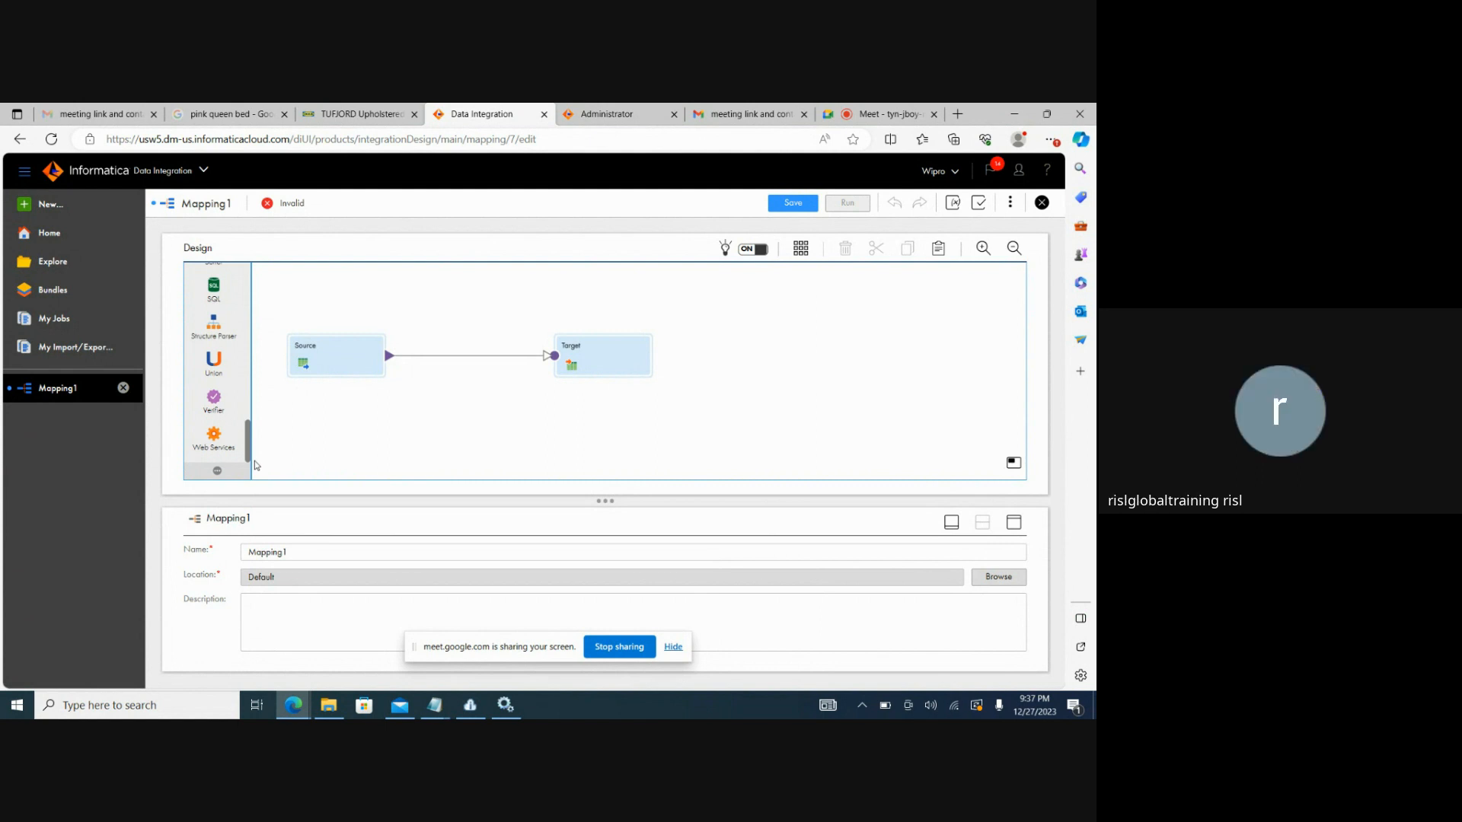
pyautogui.moveTo(254, 462); pyautogui.dragTo(251, 441)
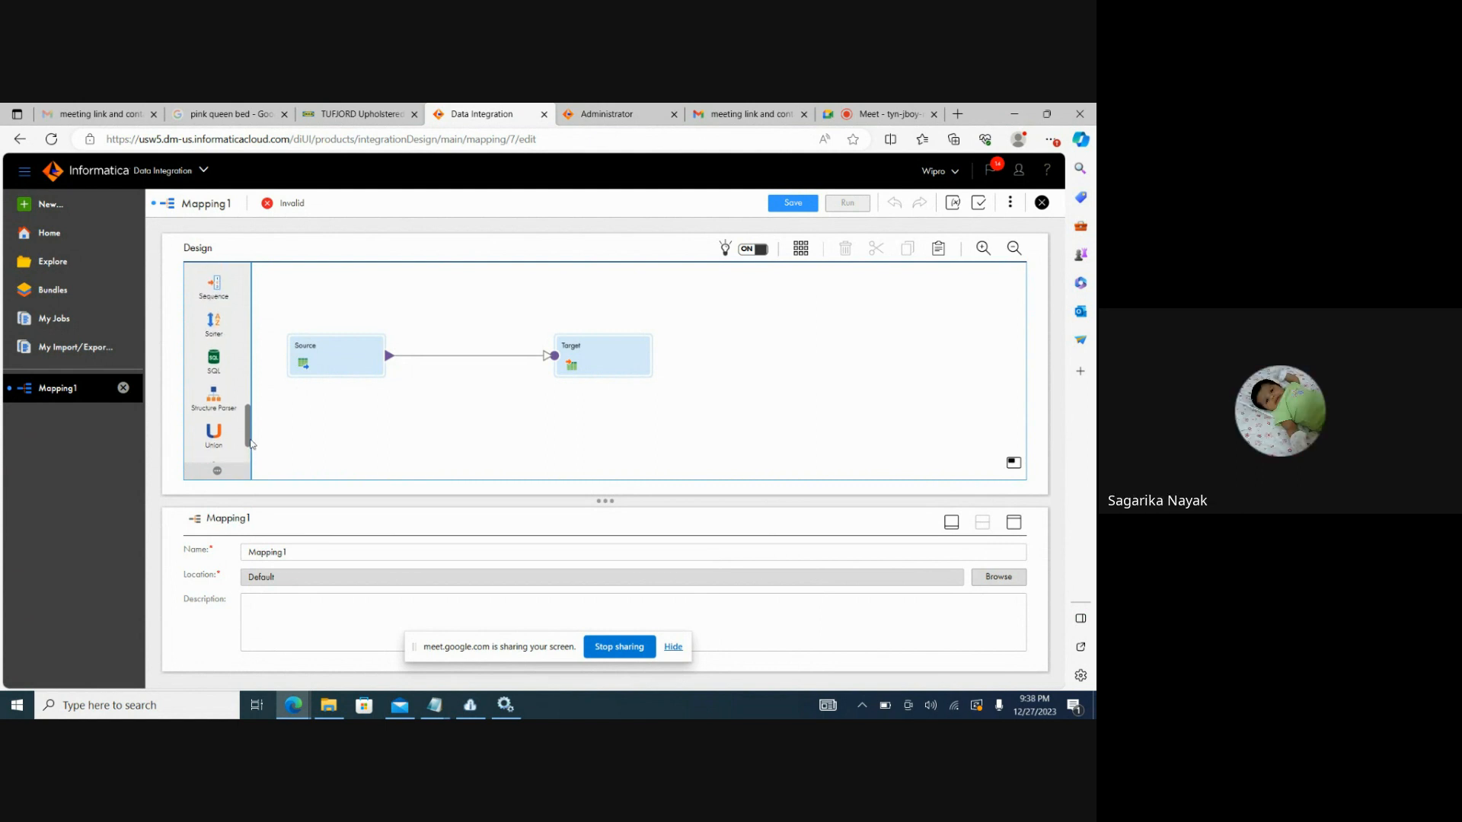
pyautogui.click(865, 115)
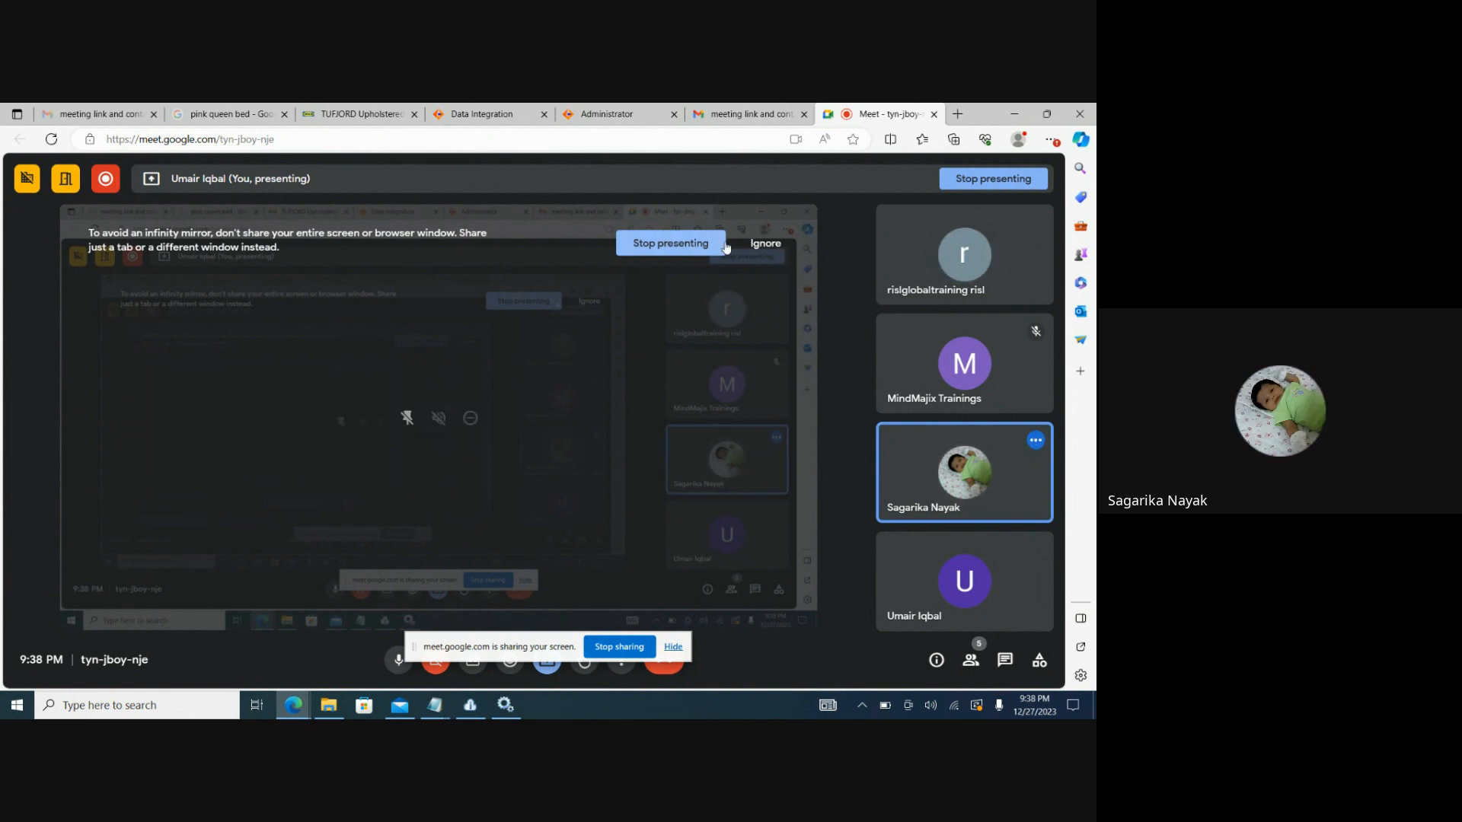
pyautogui.click(765, 244)
pyautogui.click(765, 114)
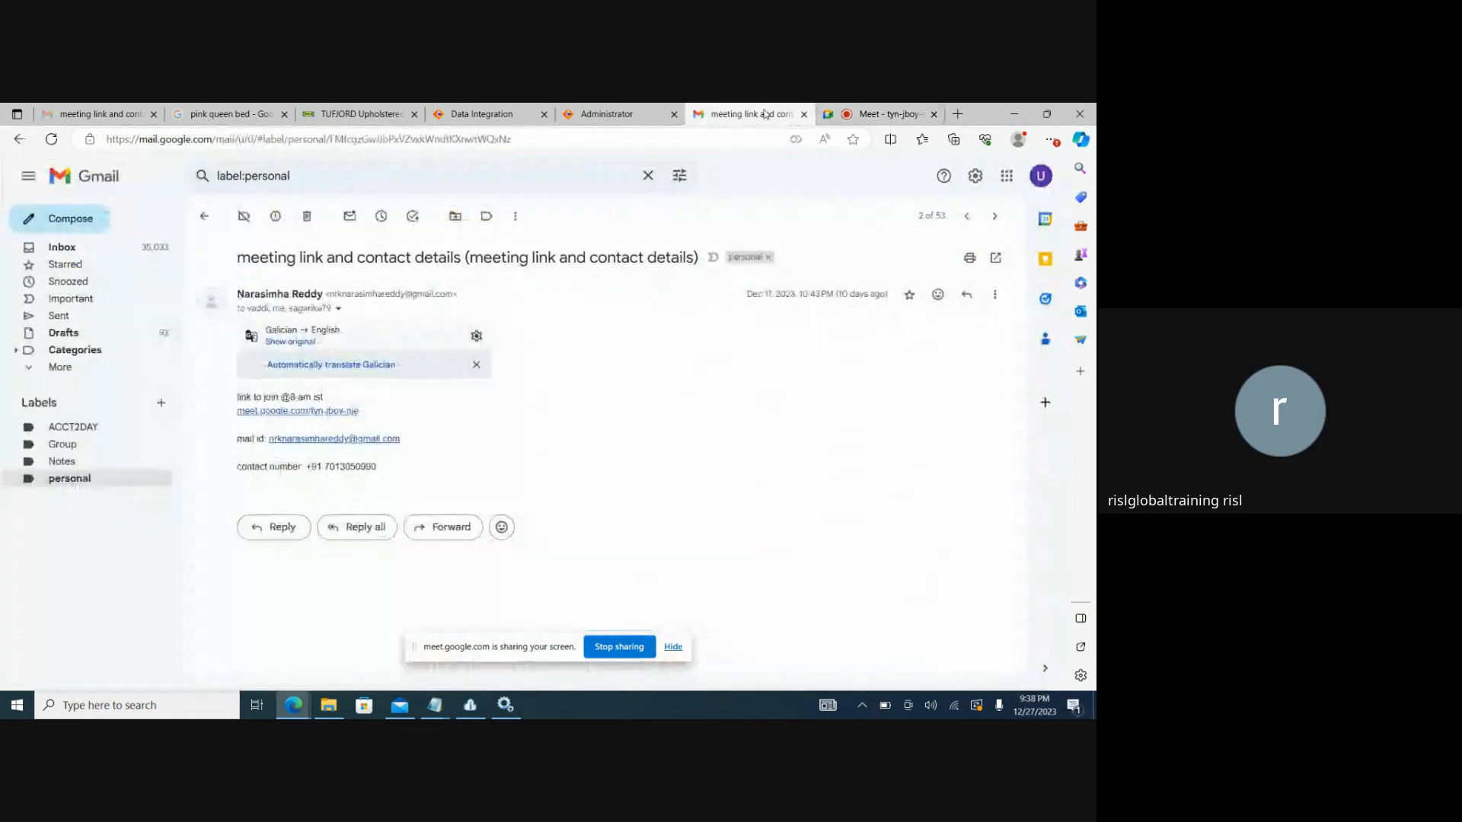
# Switch to Informatica Administrator and refresh the service status of the DESKTOP-E8GPKQS Secure Agent
pyautogui.click(631, 111)
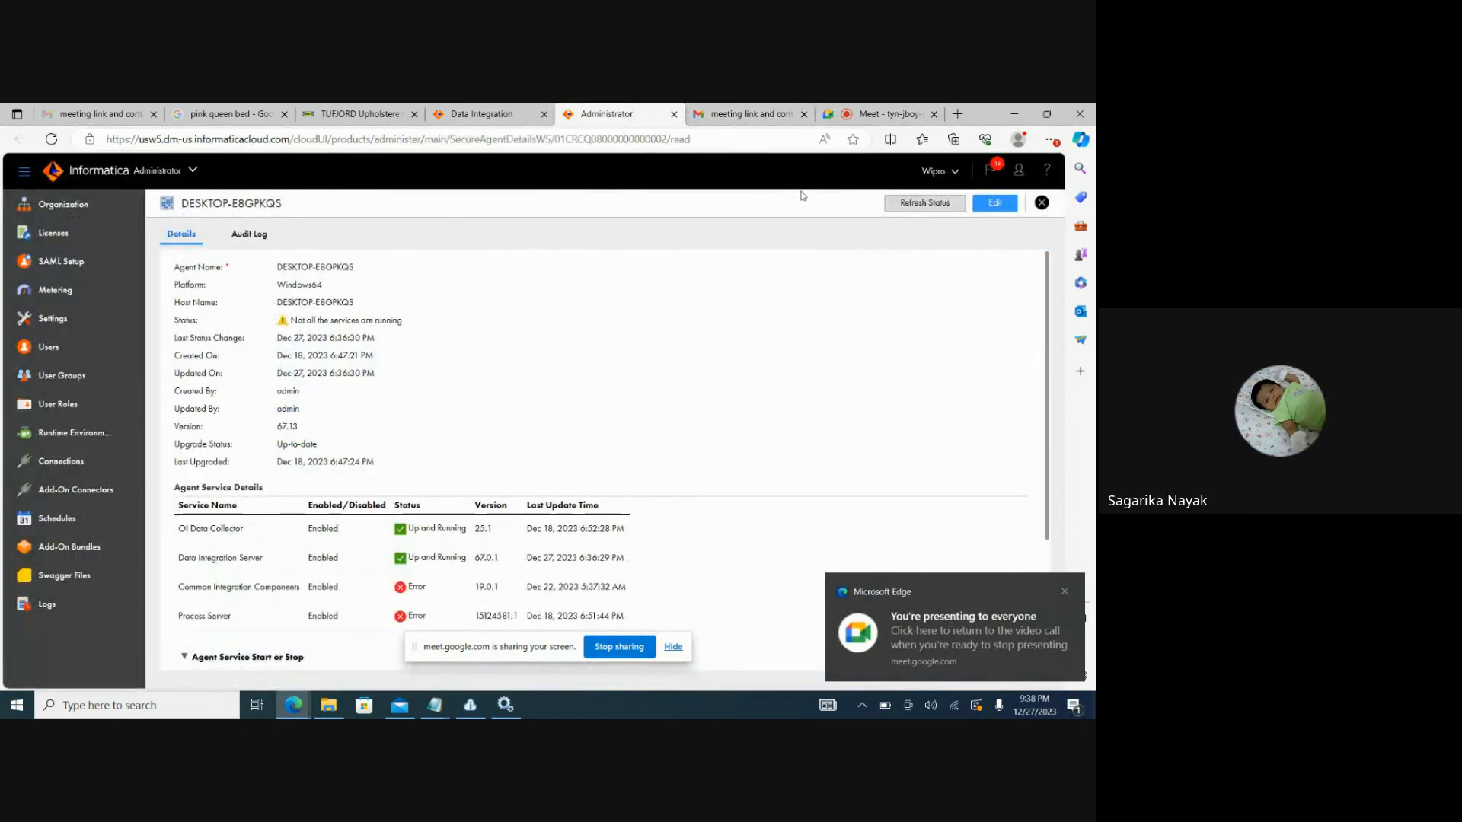
pyautogui.click(938, 204)
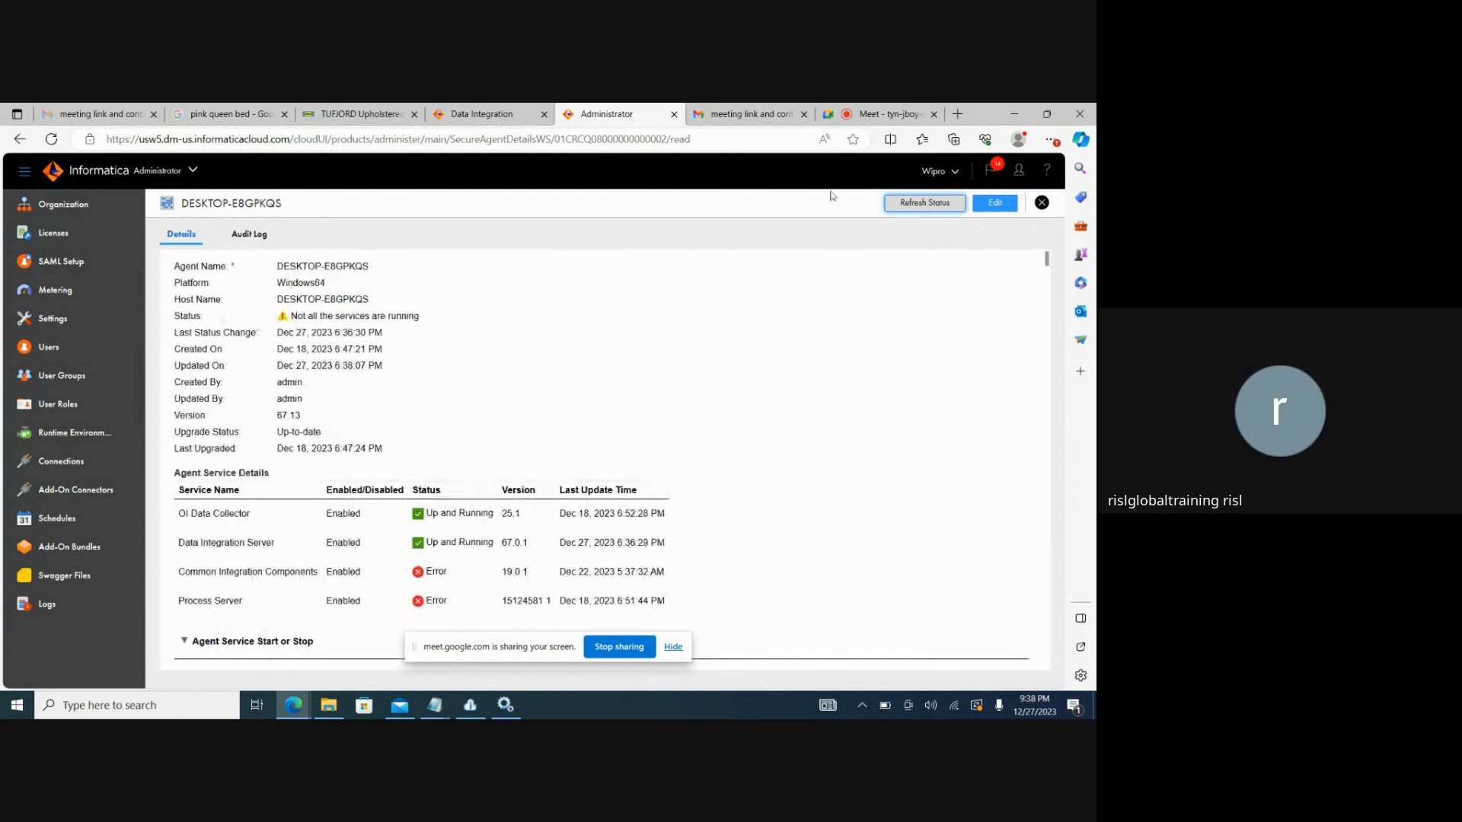
pyautogui.click(876, 114)
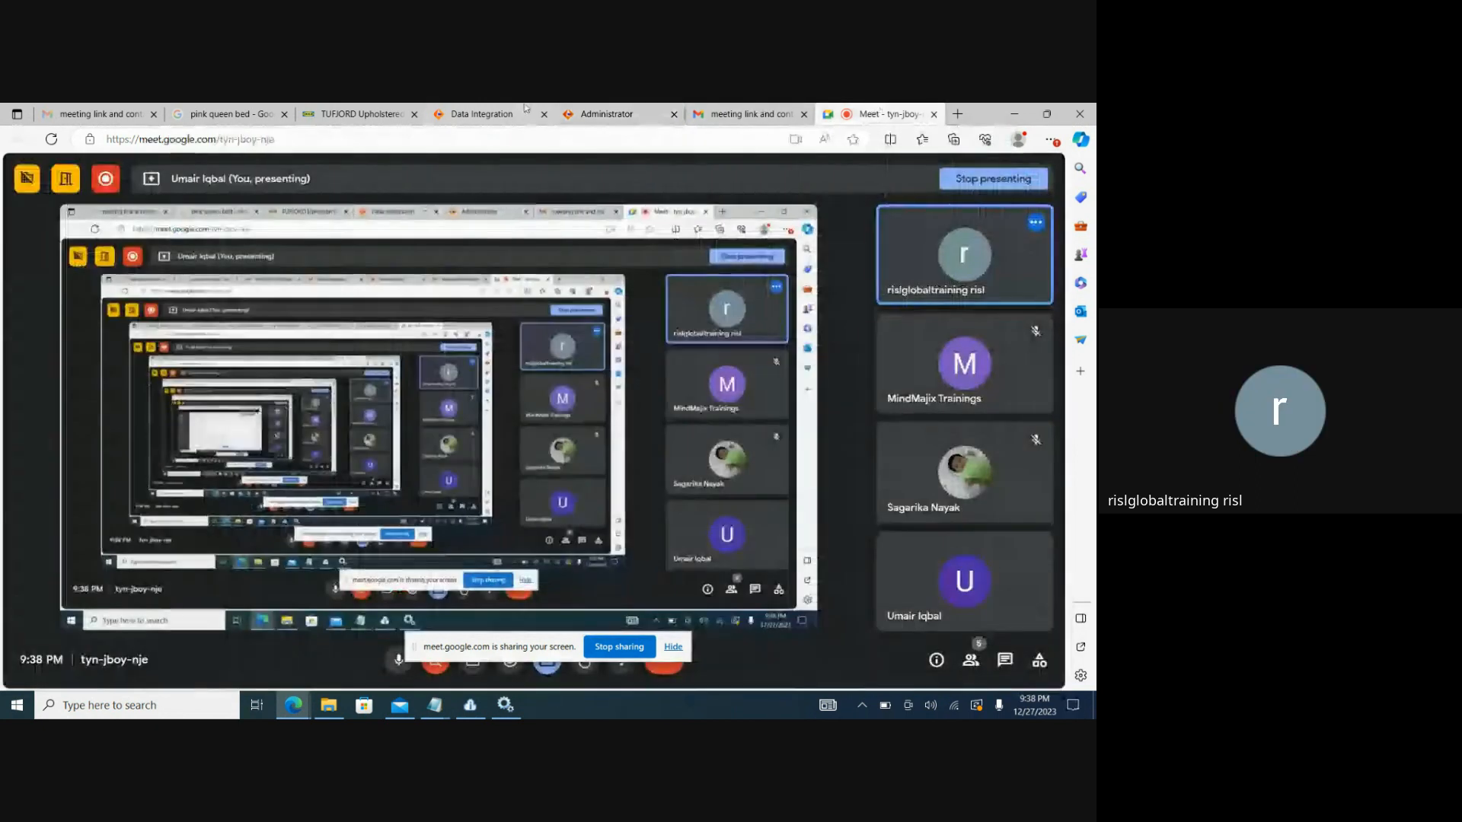
pyautogui.click(481, 113)
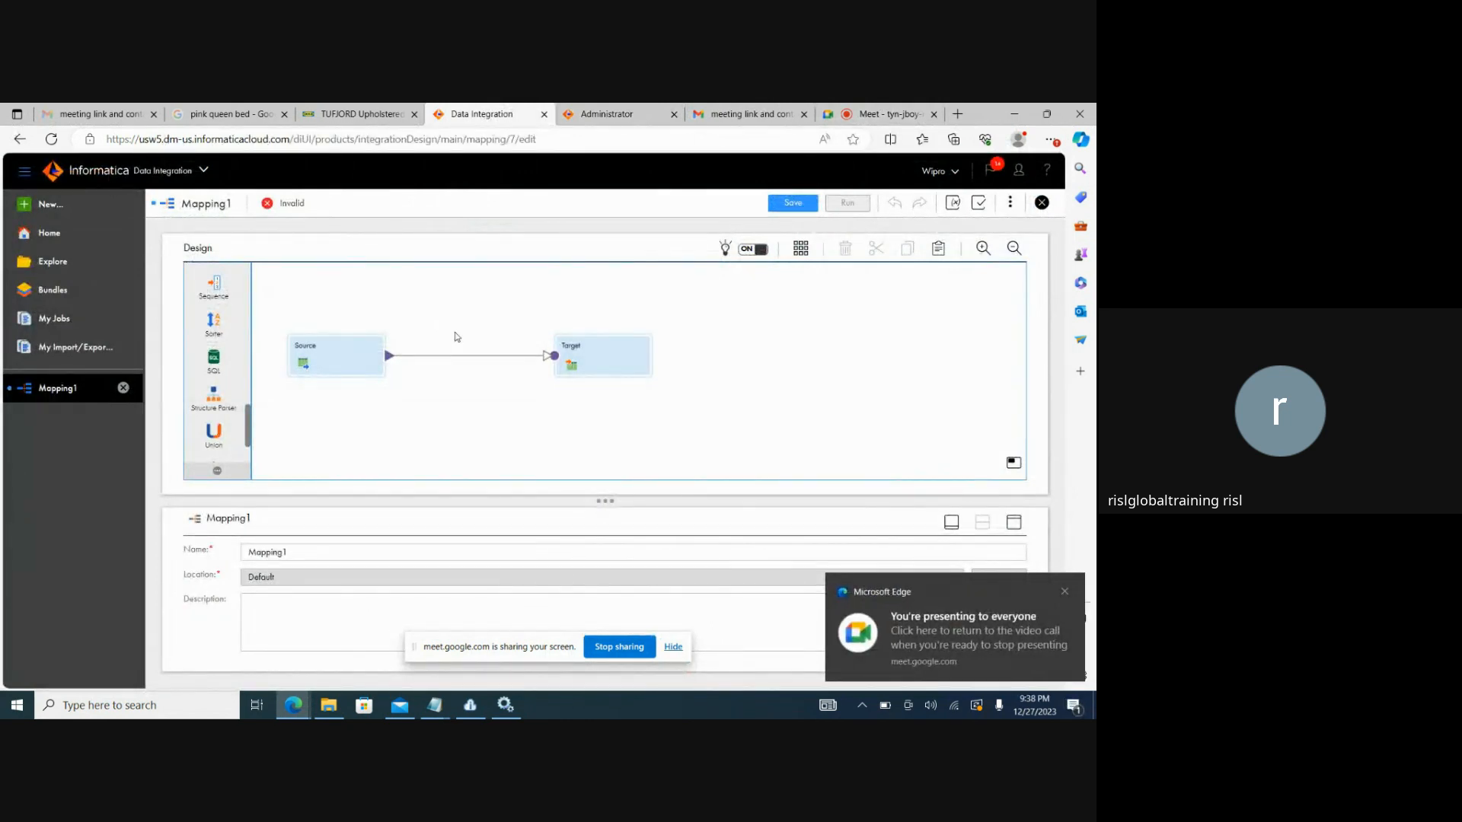
# In Administrator, open the Enable or Disable Services settings of the DESKTOP-E8GPKQS agent group in the runtime environments
pyautogui.click(607, 113)
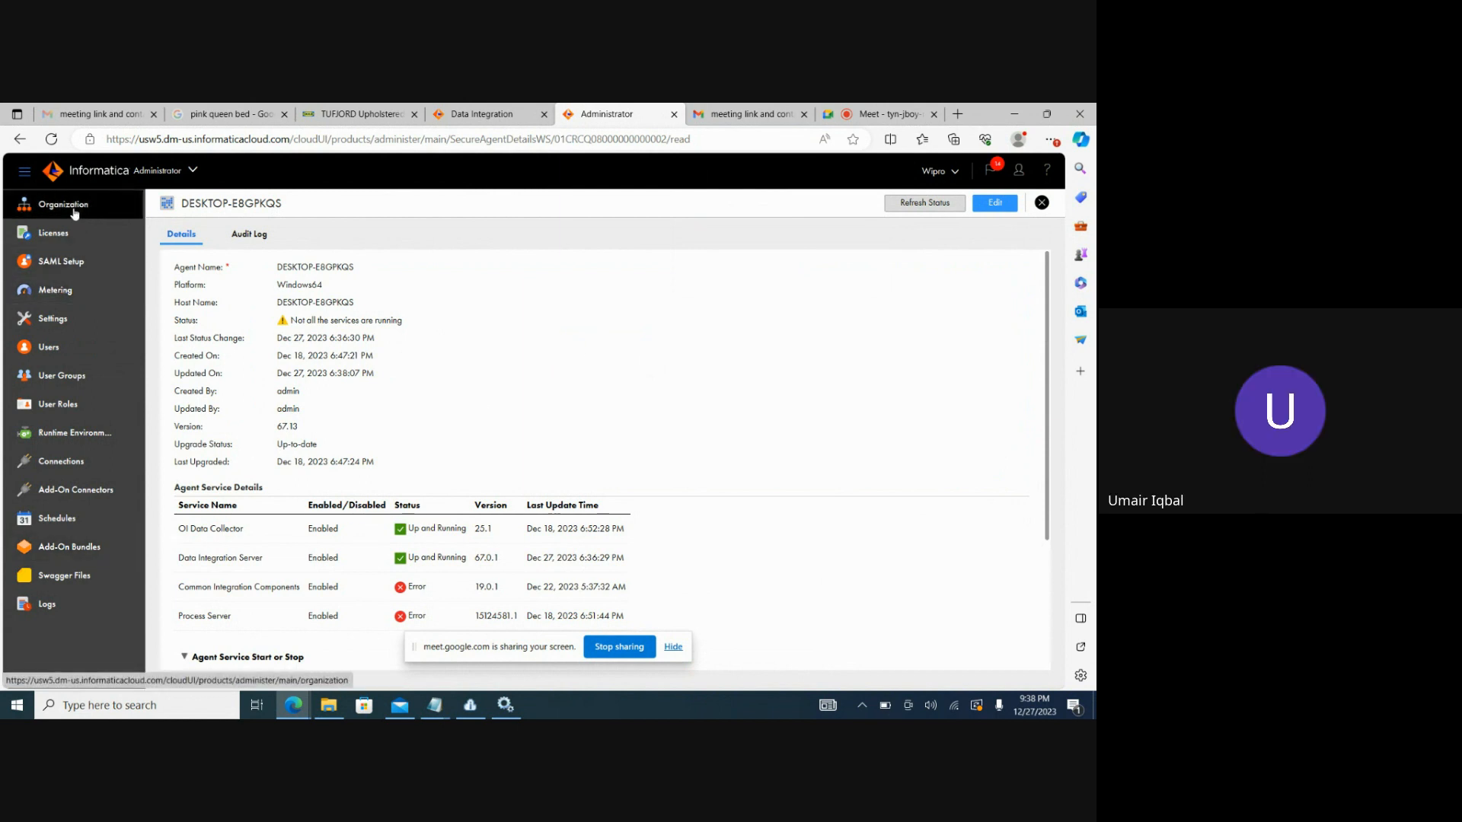
pyautogui.click(71, 434)
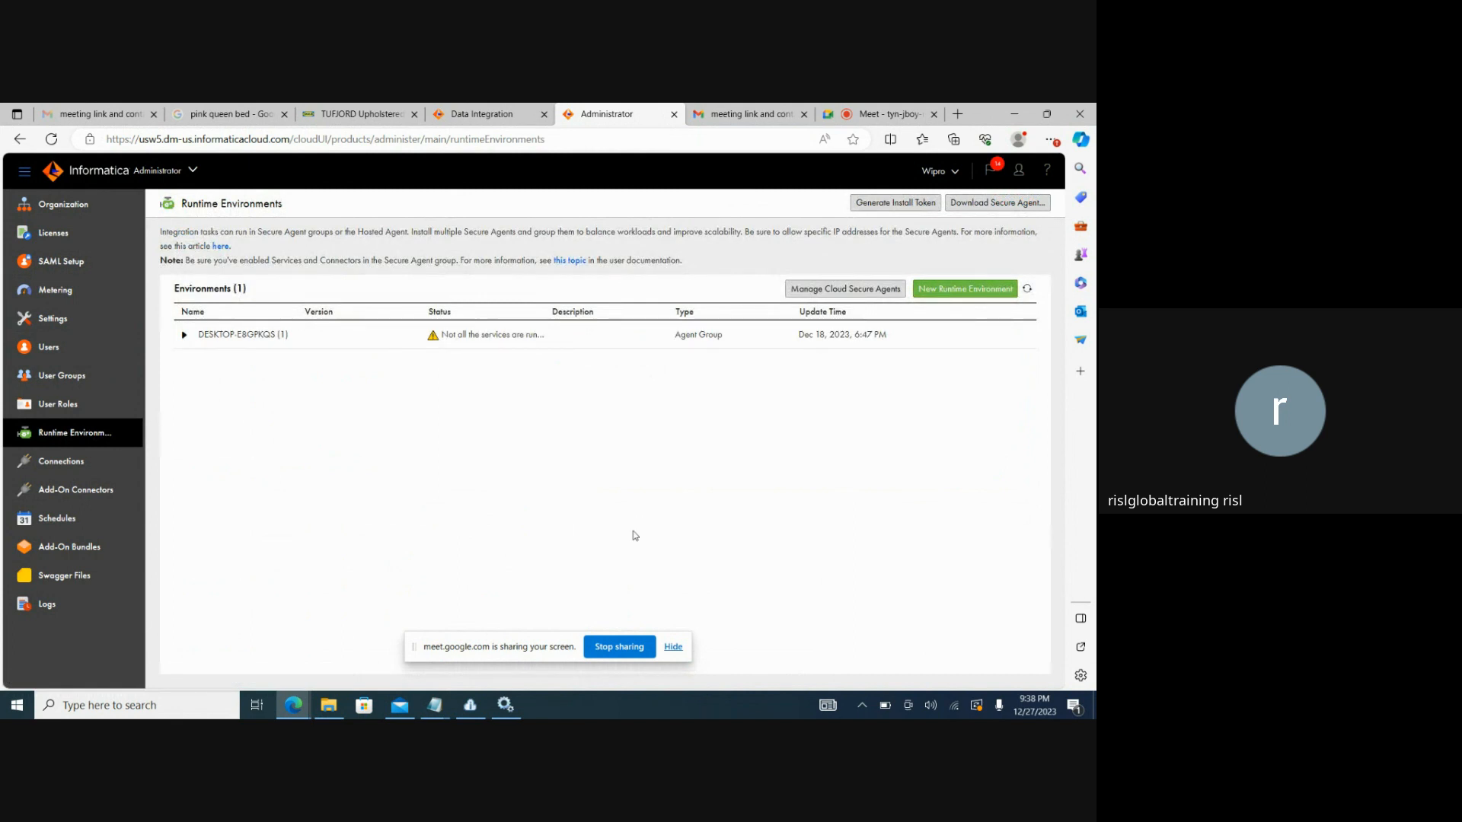
pyautogui.click(672, 646)
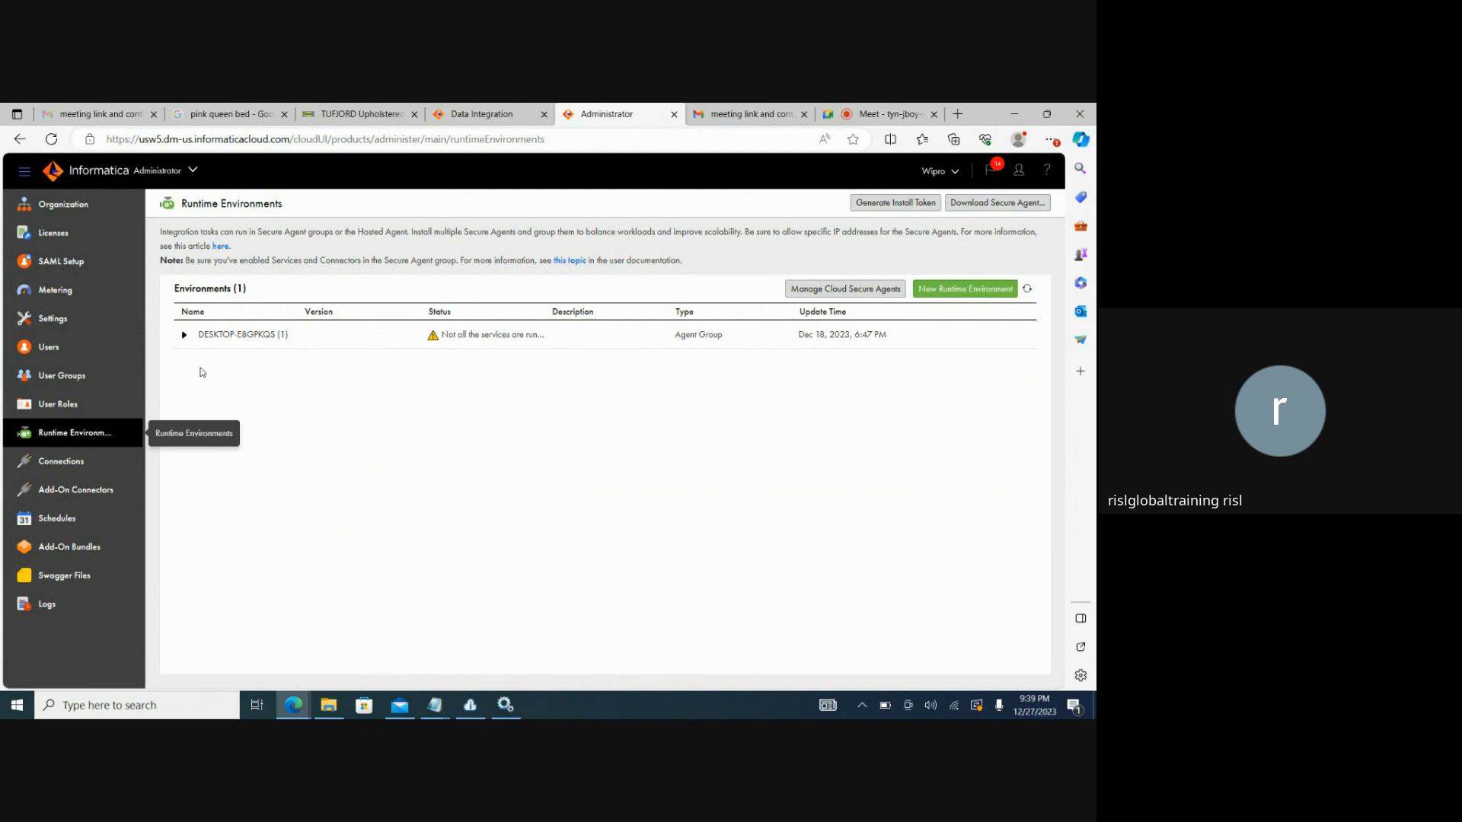
pyautogui.click(185, 339)
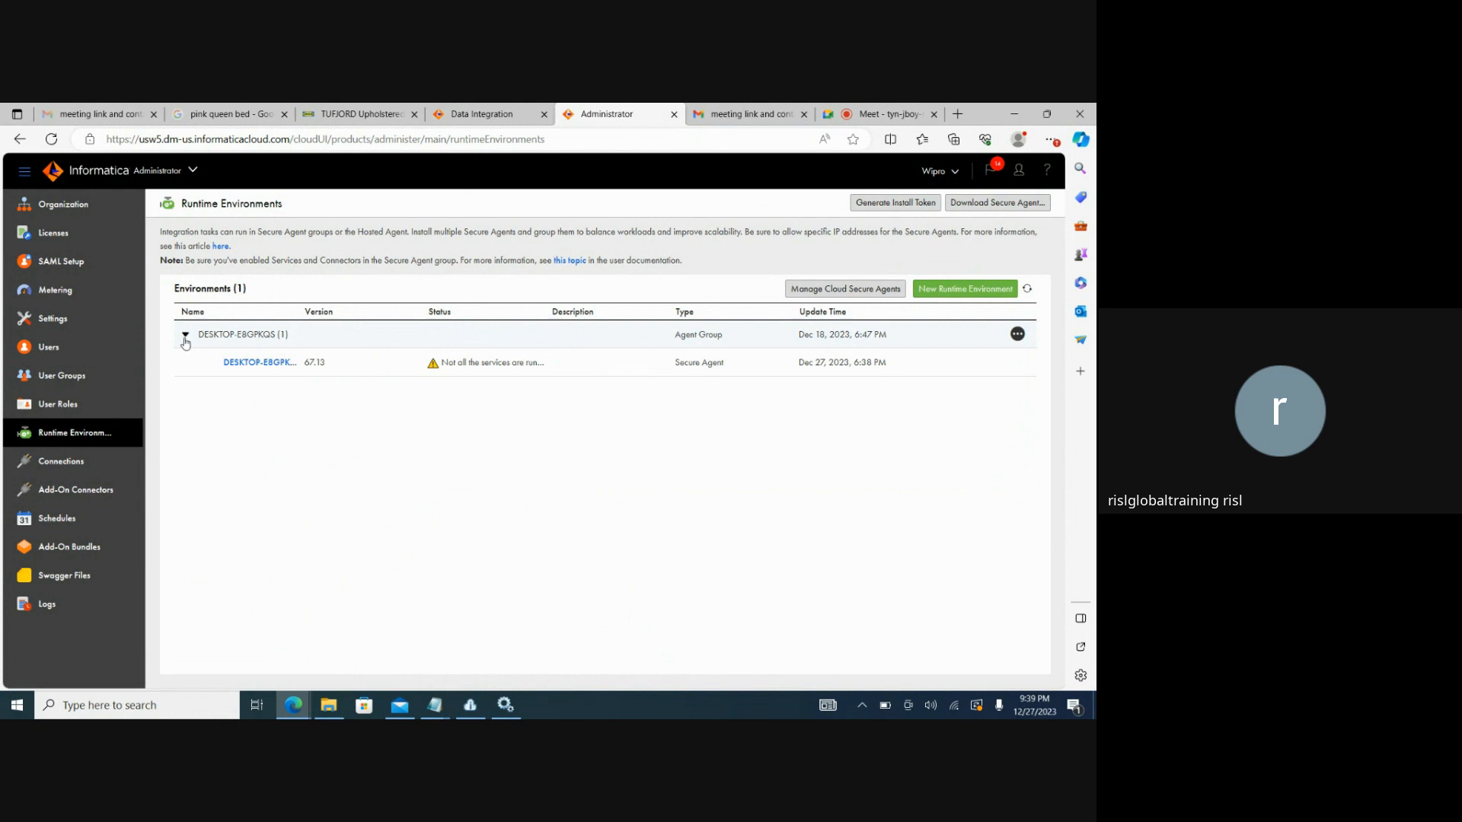
pyautogui.click(1018, 334)
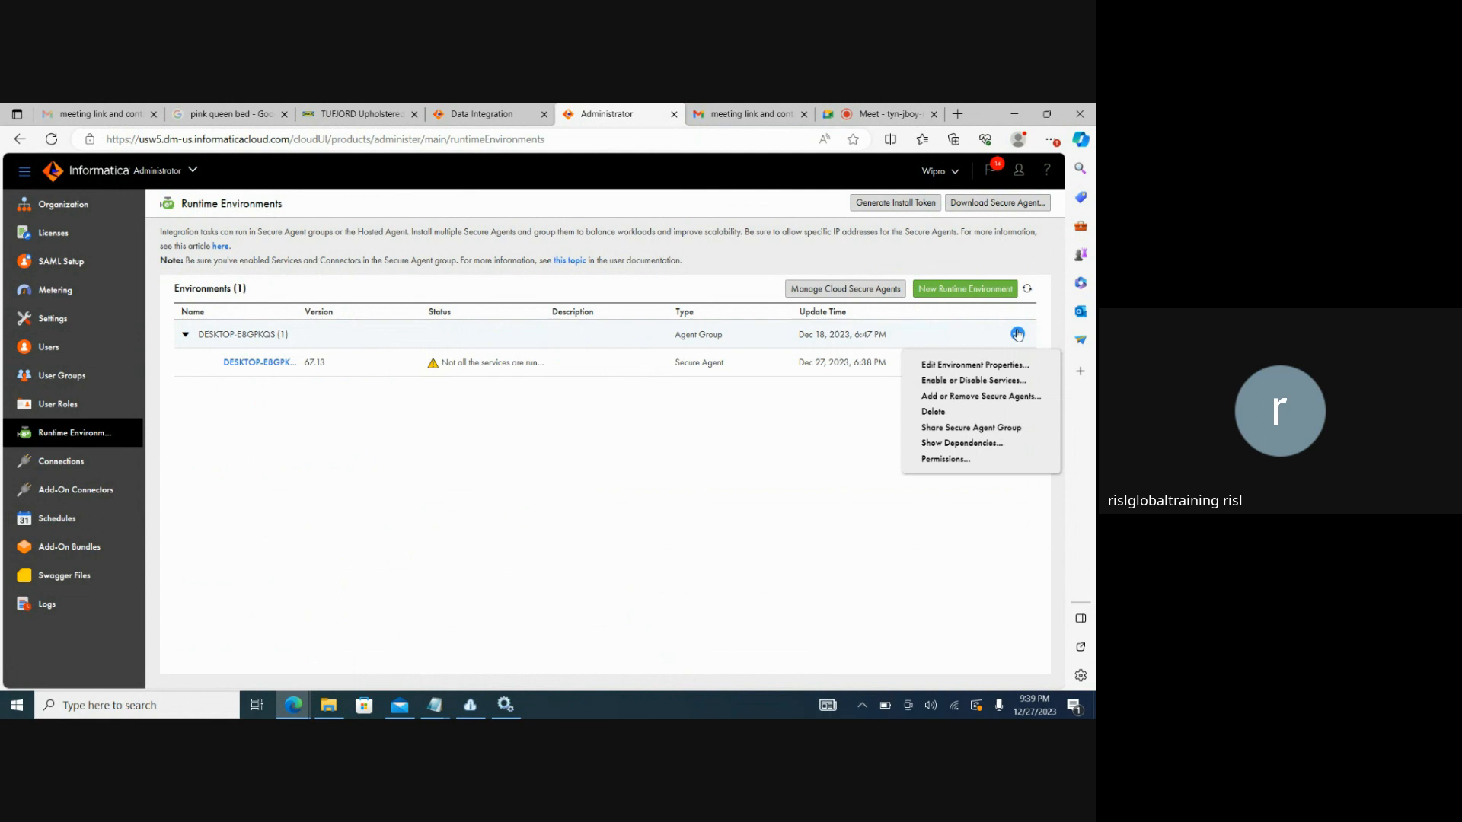
pyautogui.click(979, 382)
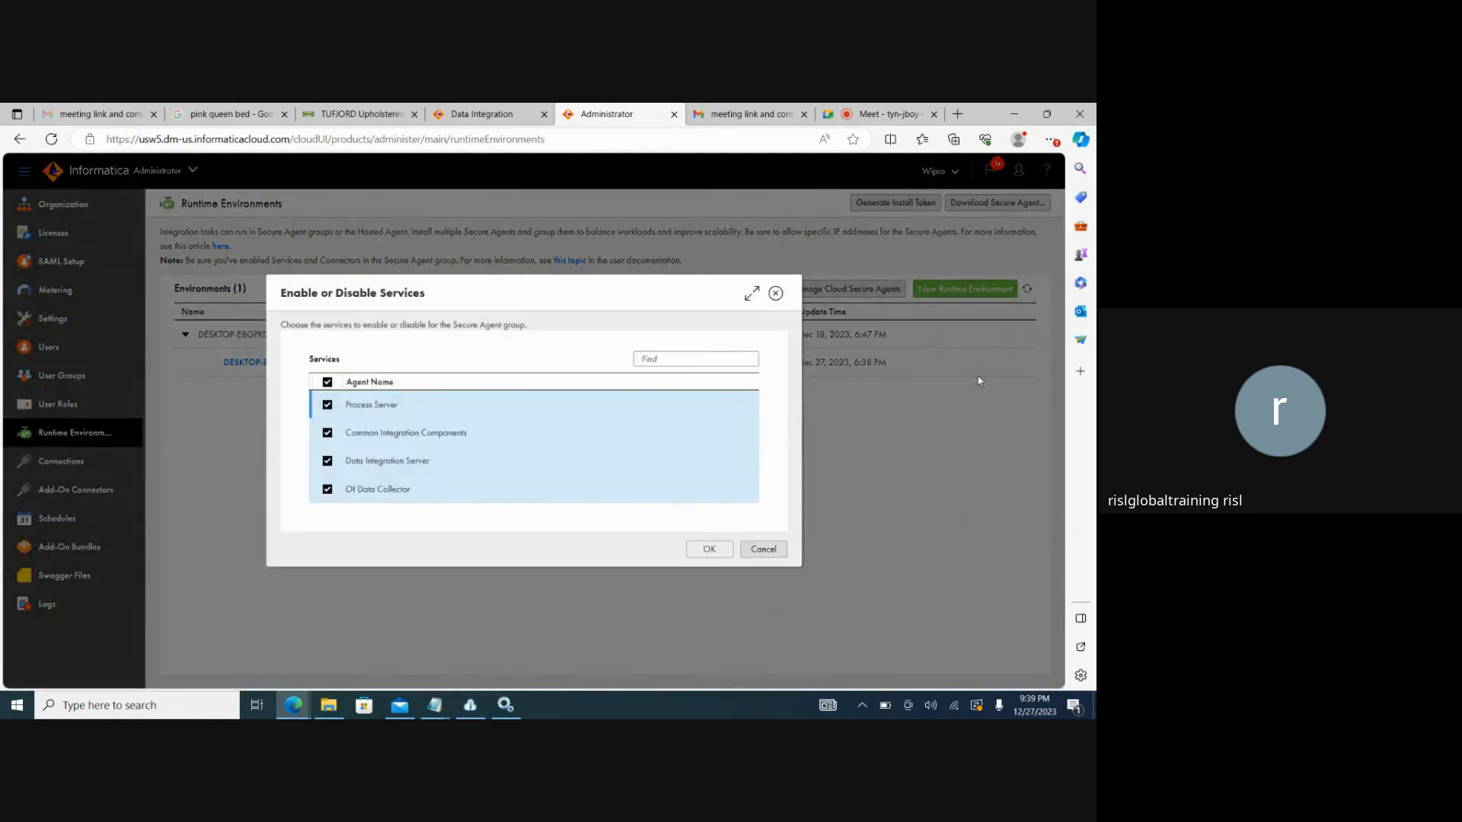
pyautogui.click(328, 433)
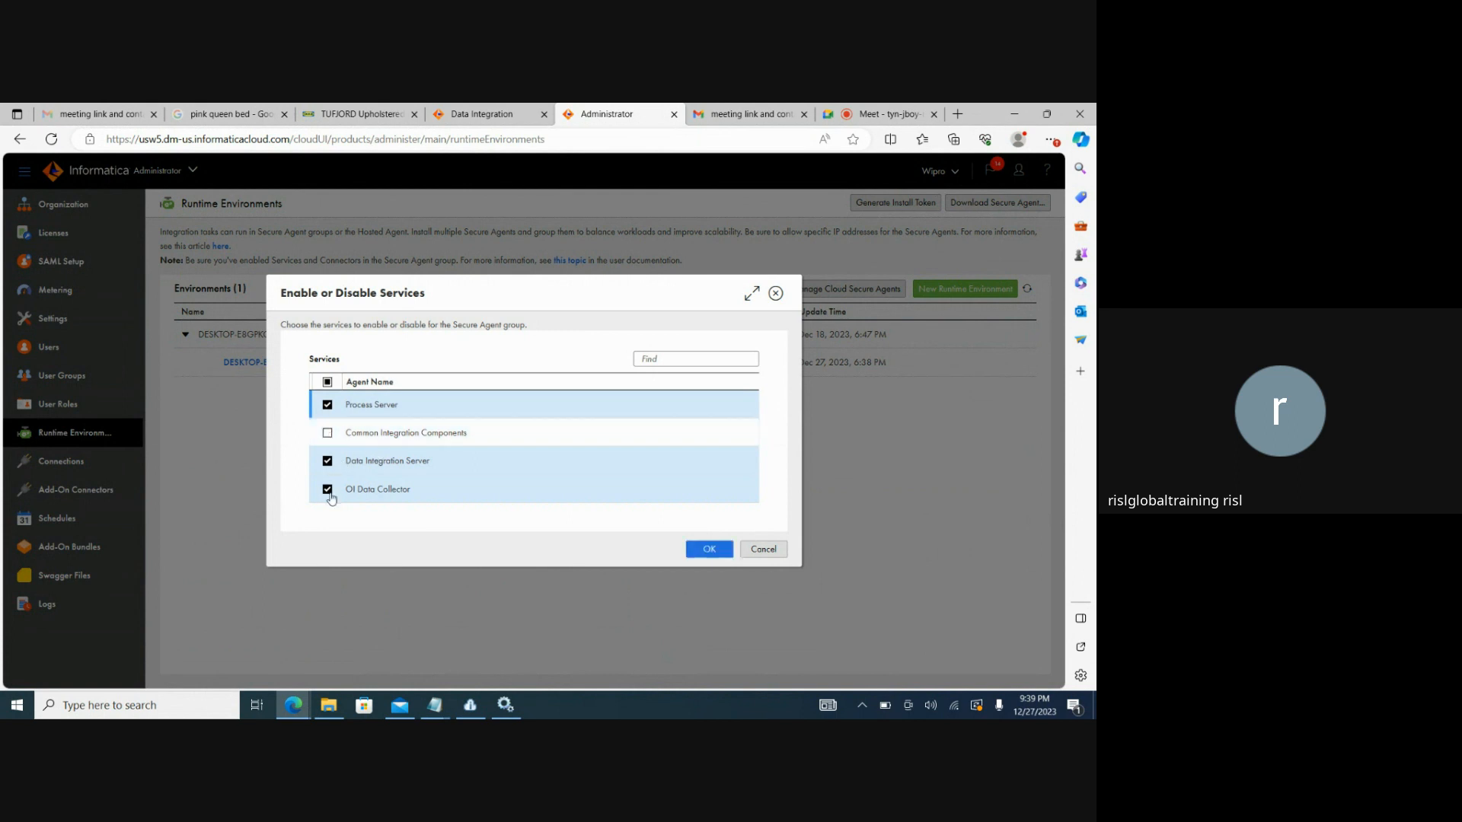
pyautogui.click(327, 433)
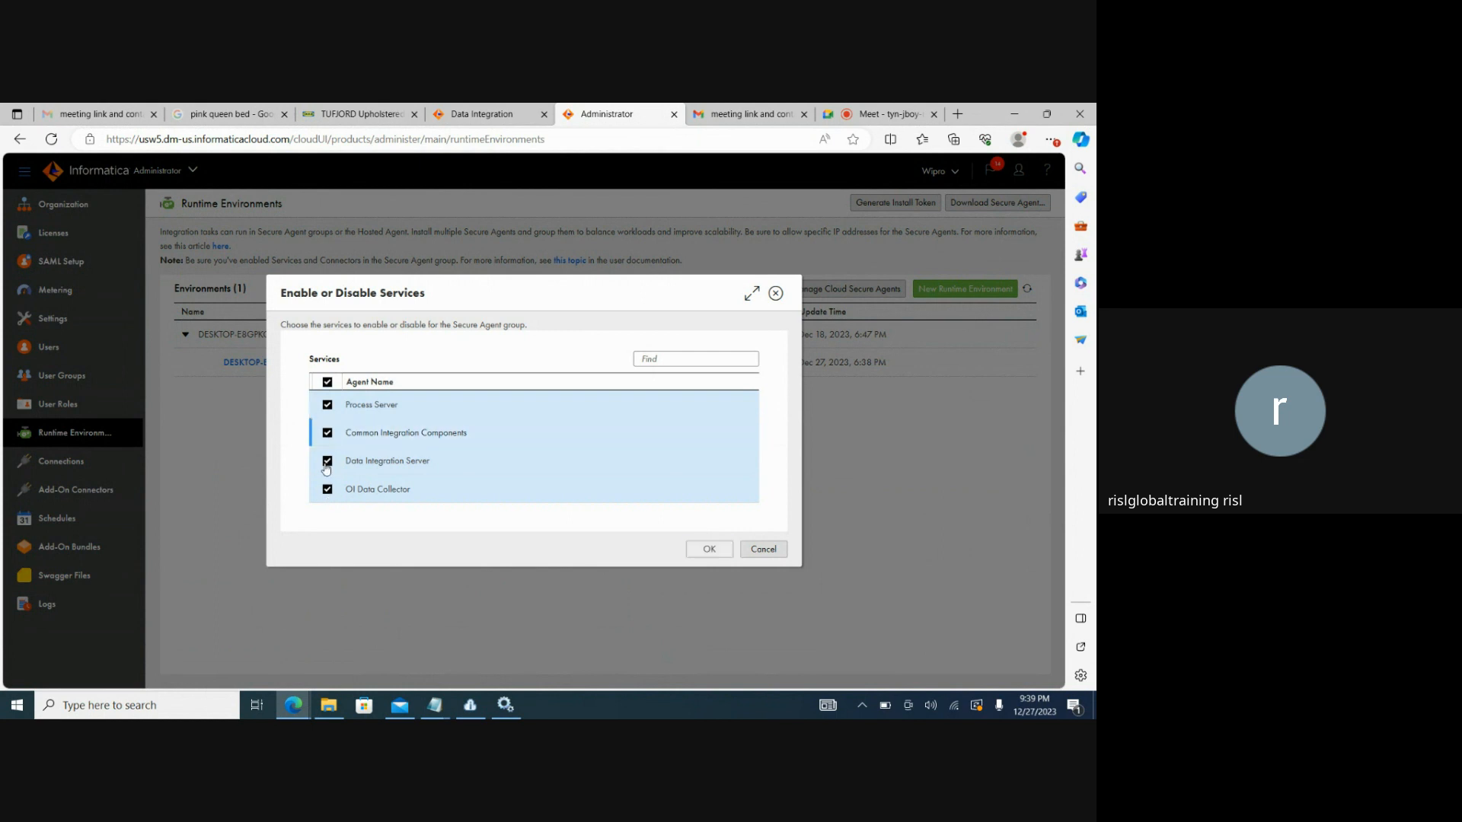
pyautogui.click(328, 462)
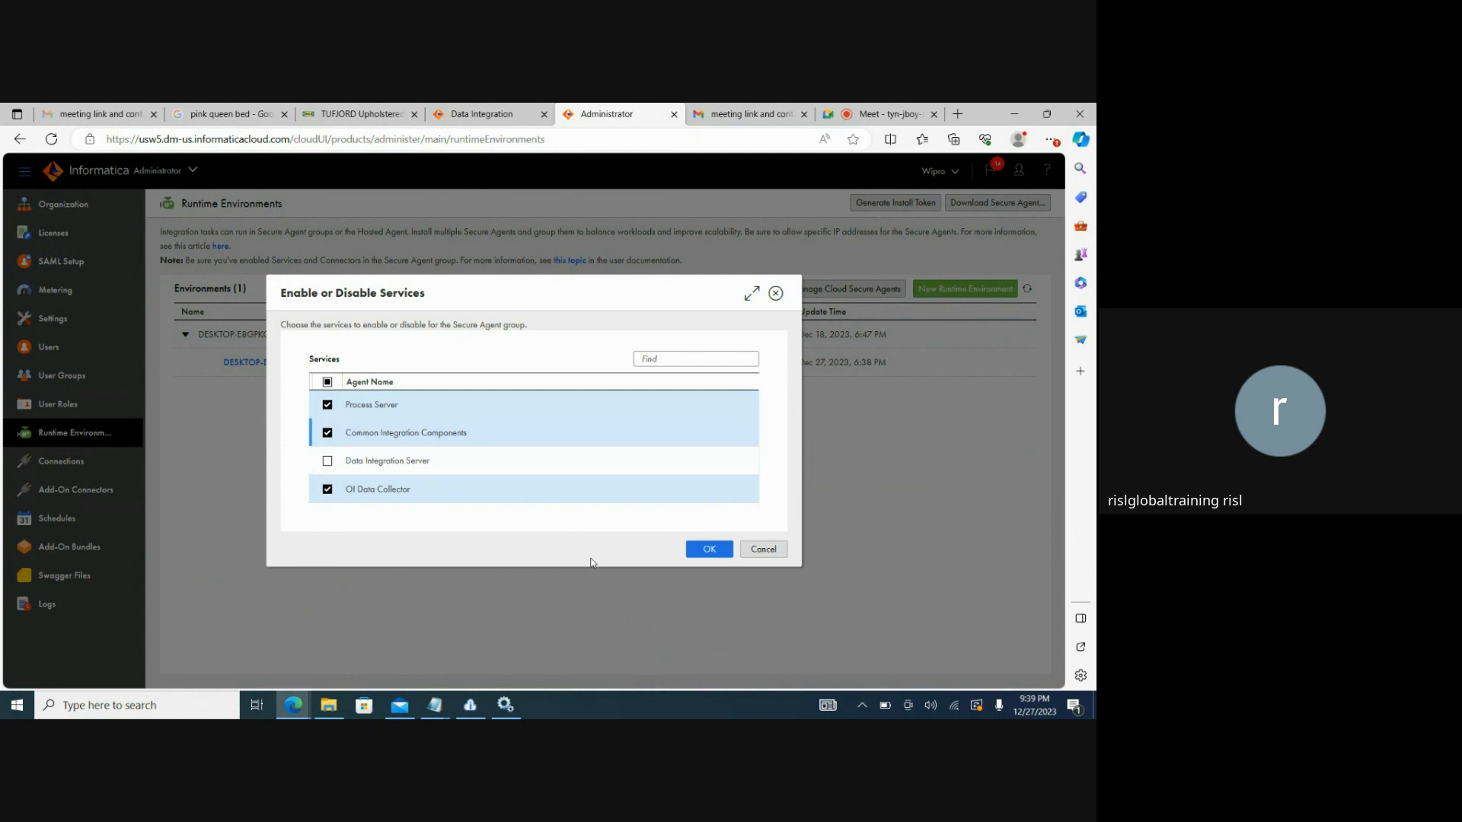
pyautogui.click(327, 462)
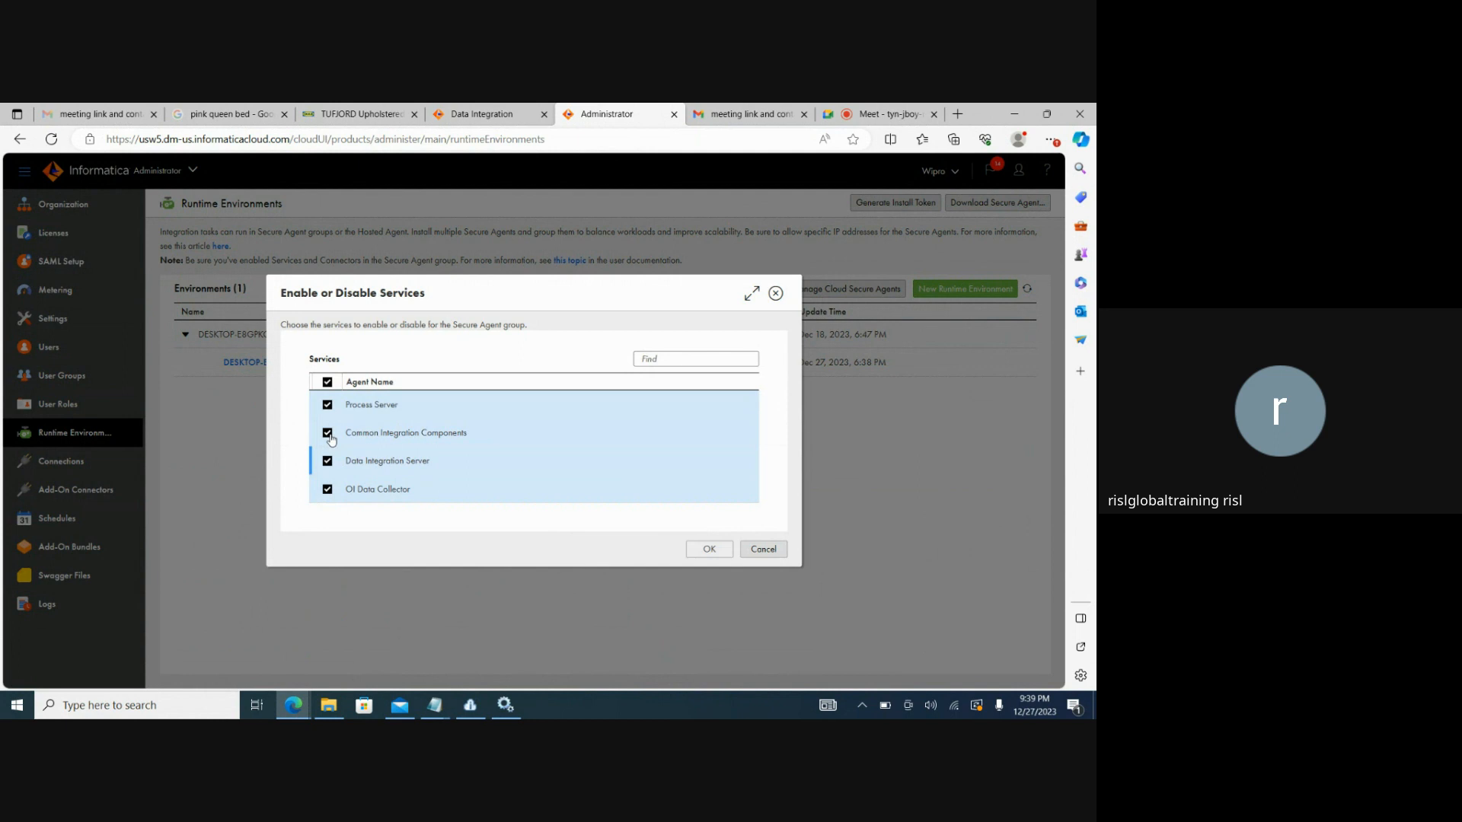
# Disable Process Server, Common Integration Components and OI Data Collector for the agent group, leaving only Data Integration Server enabled
pyautogui.click(328, 434)
pyautogui.click(328, 405)
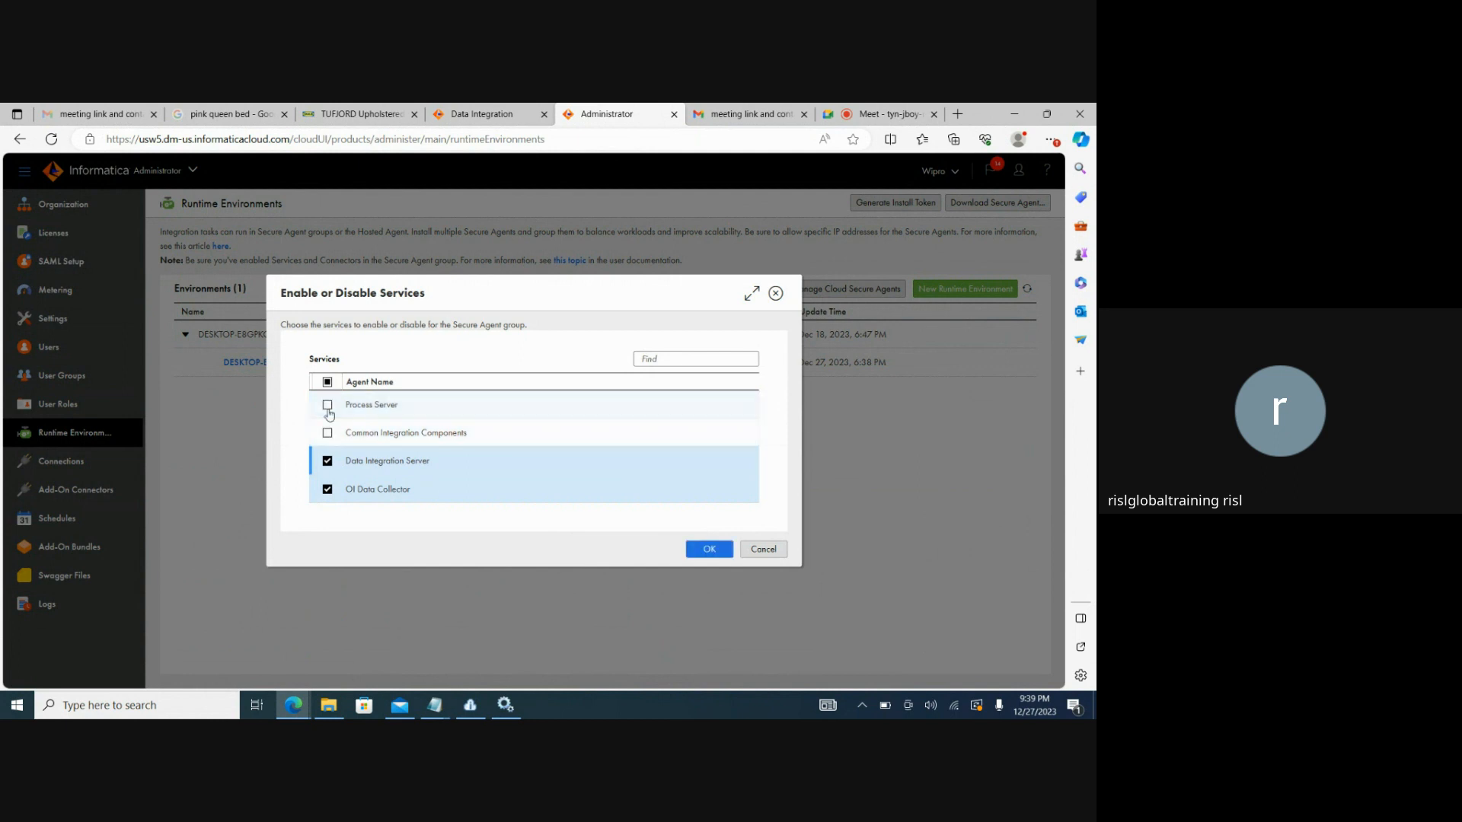
pyautogui.click(327, 491)
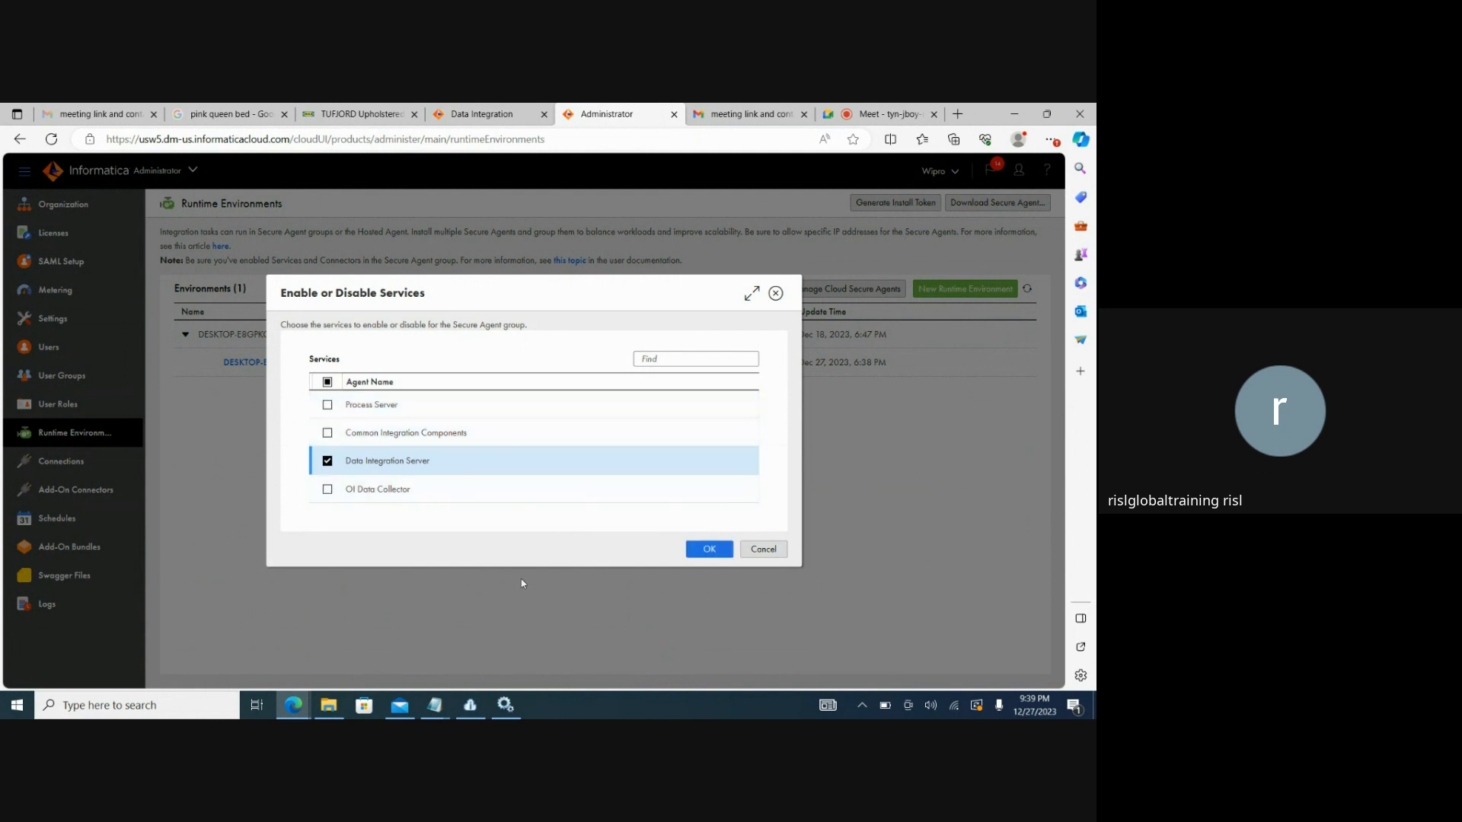
pyautogui.click(699, 550)
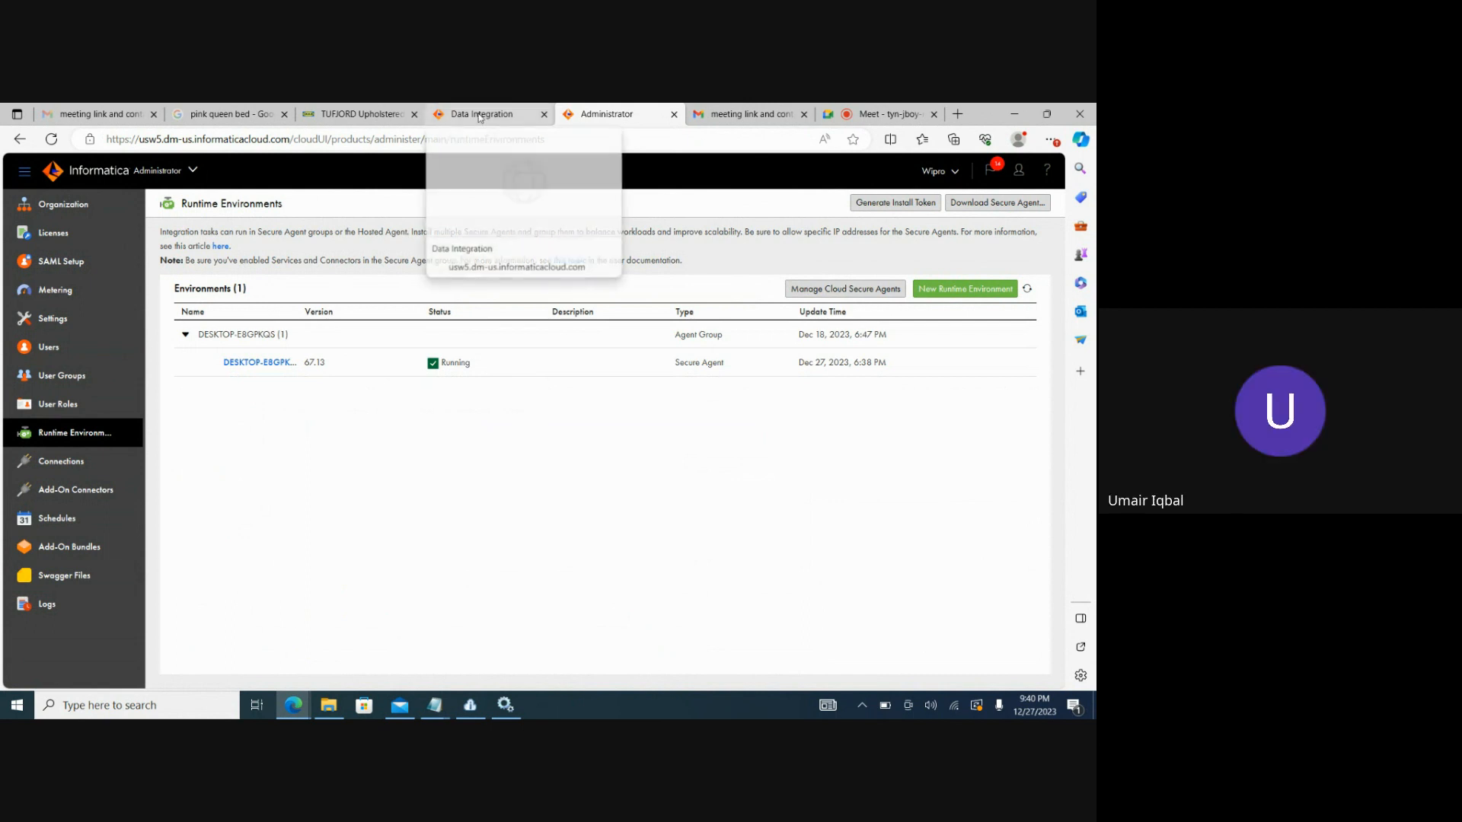
pyautogui.click(77, 229)
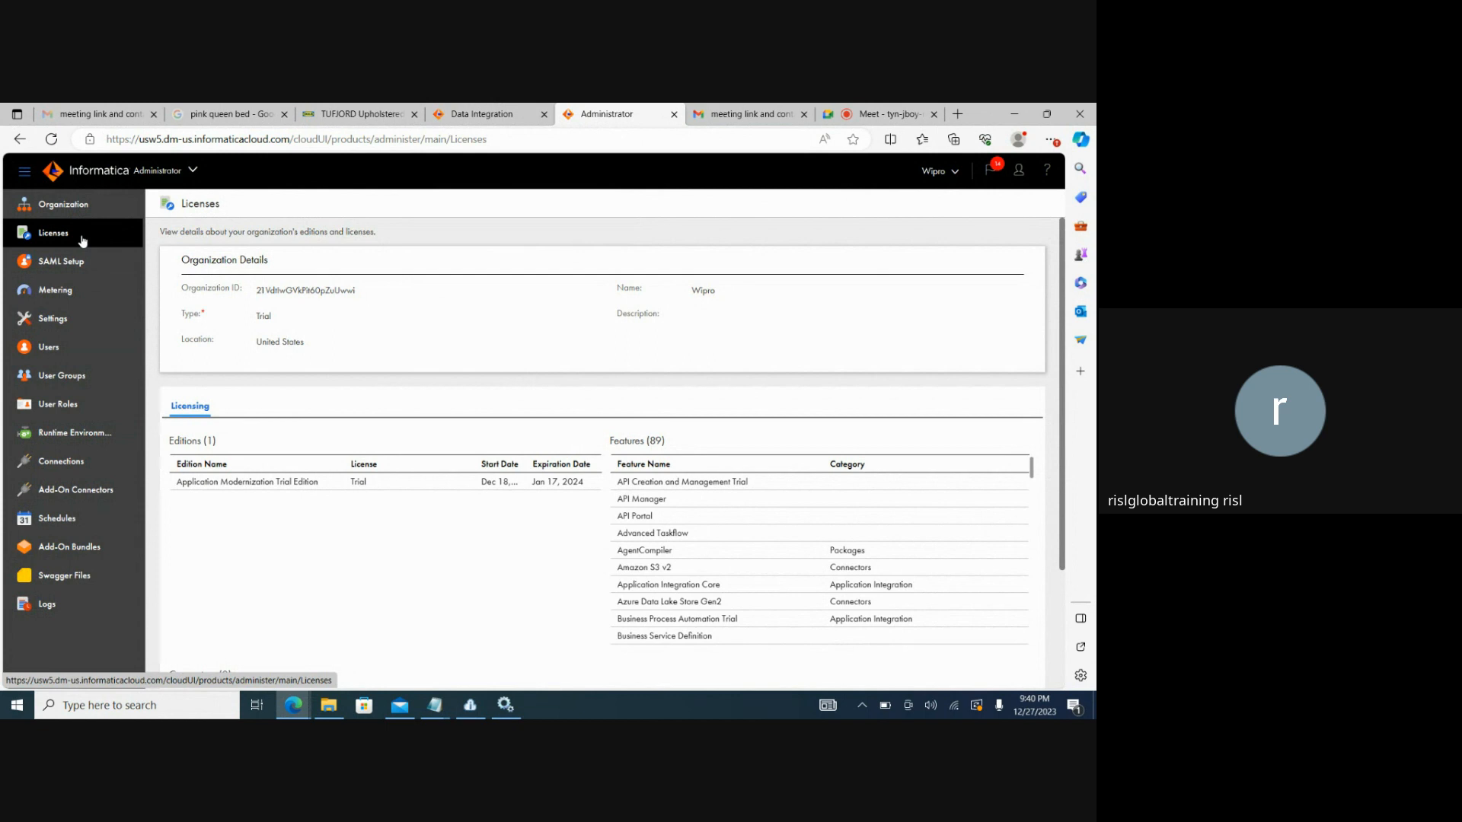
# Return to Mapping1 in Data Integration and enlarge the properties area beneath the design canvas
pyautogui.click(509, 119)
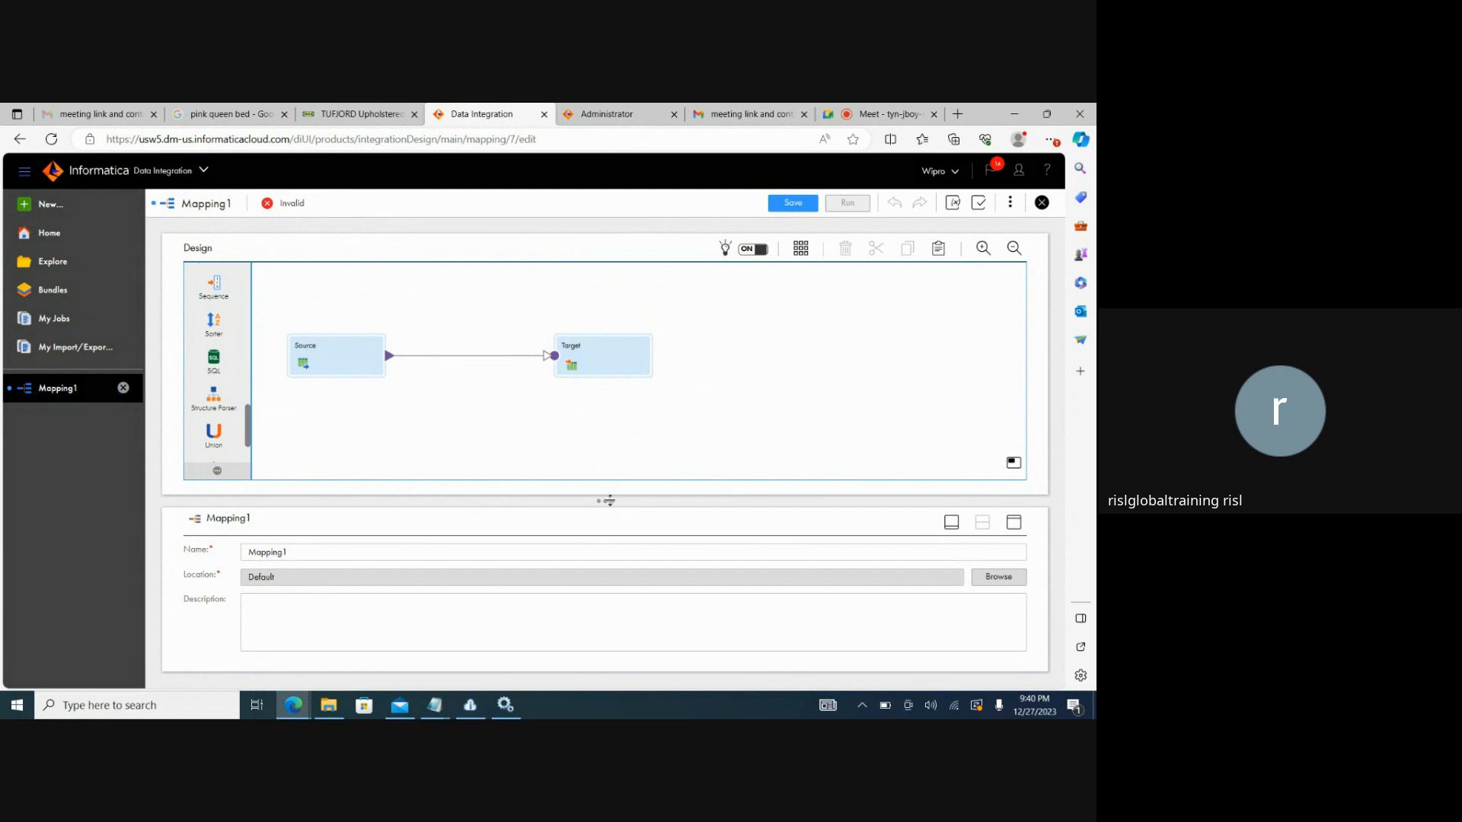
pyautogui.moveTo(609, 501); pyautogui.dragTo(605, 443)
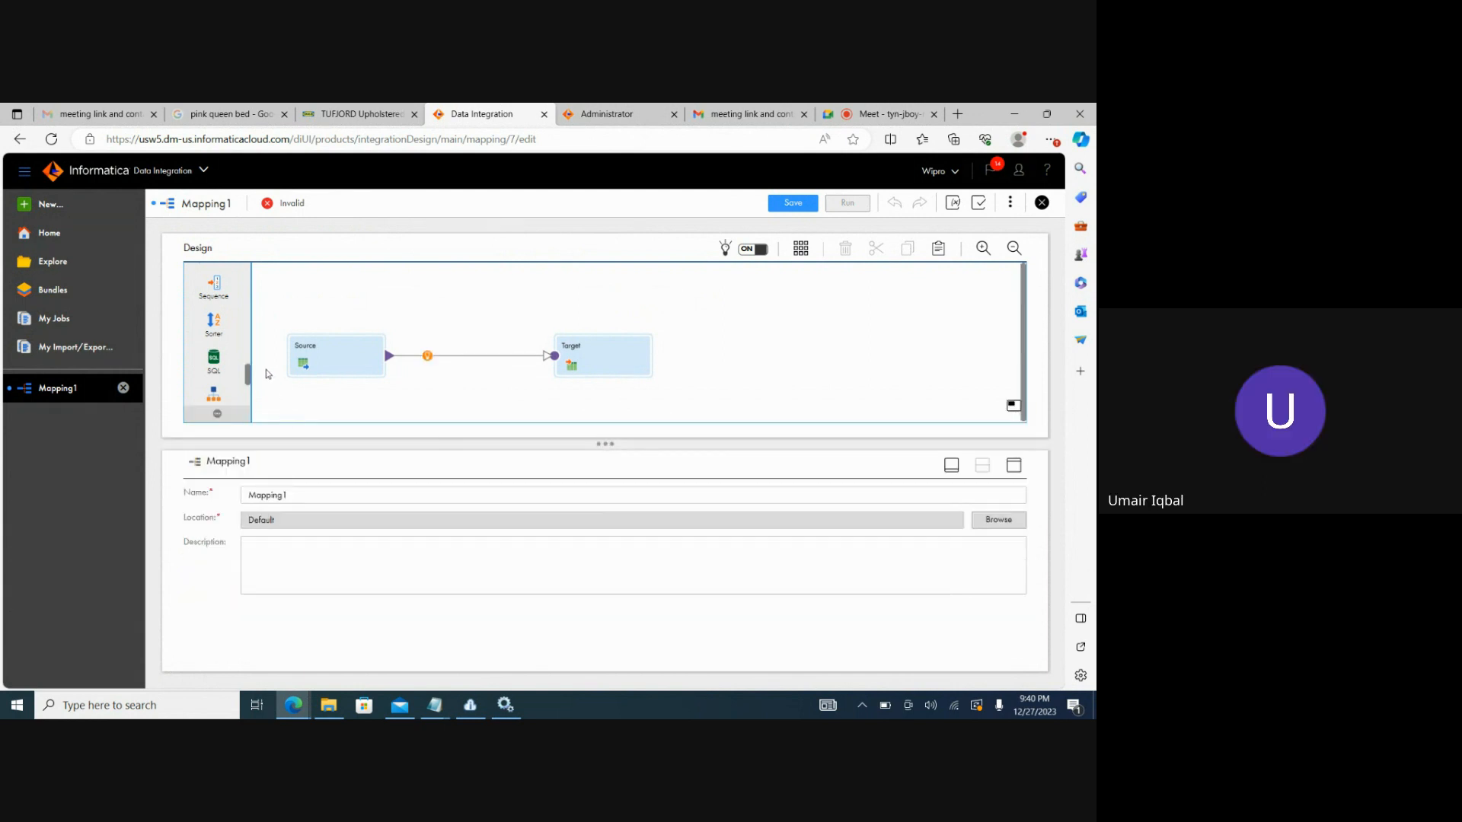
pyautogui.scroll(2, 247, 373)
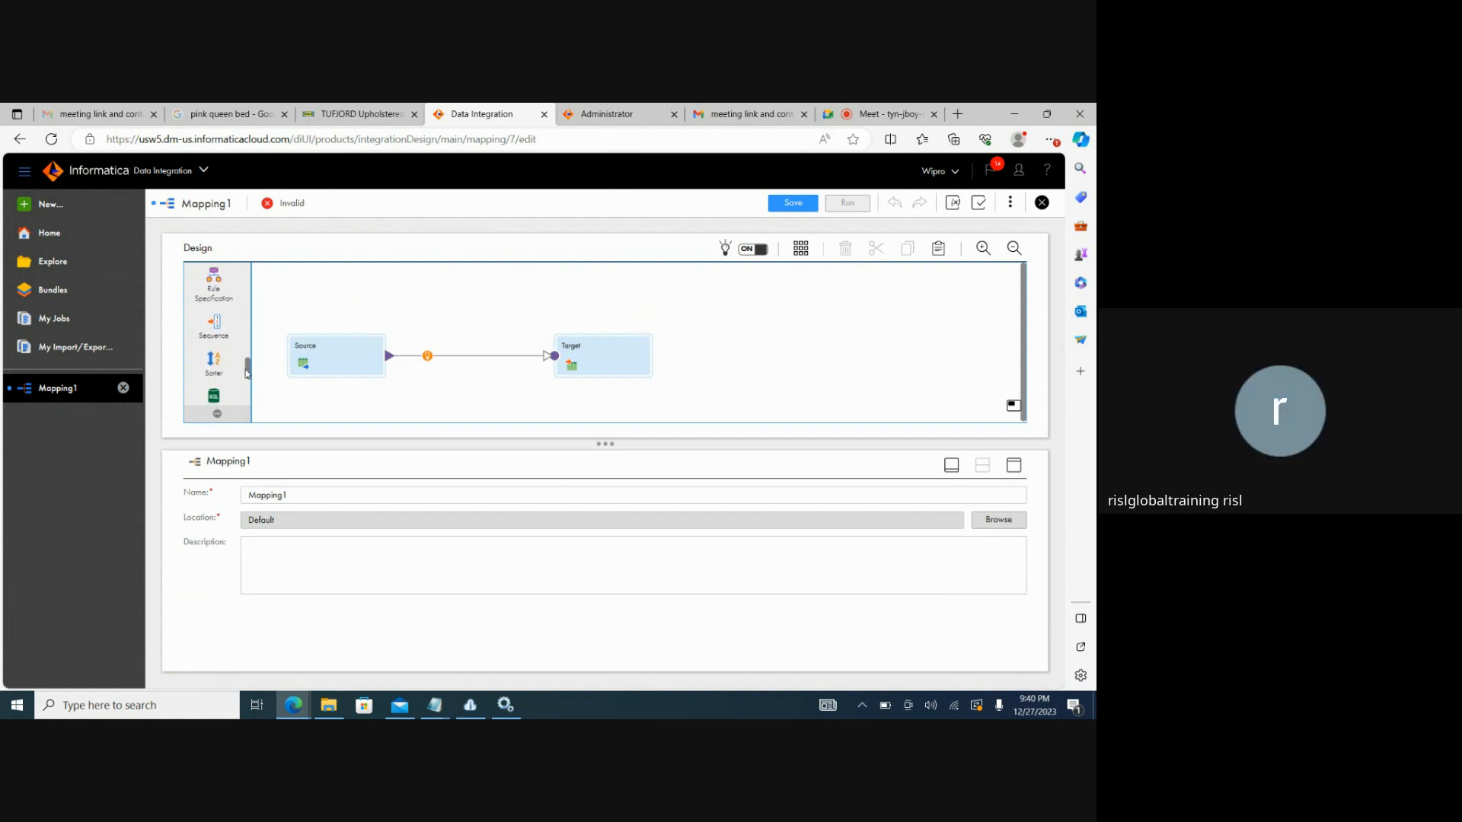
pyautogui.scroll(1, 247, 373)
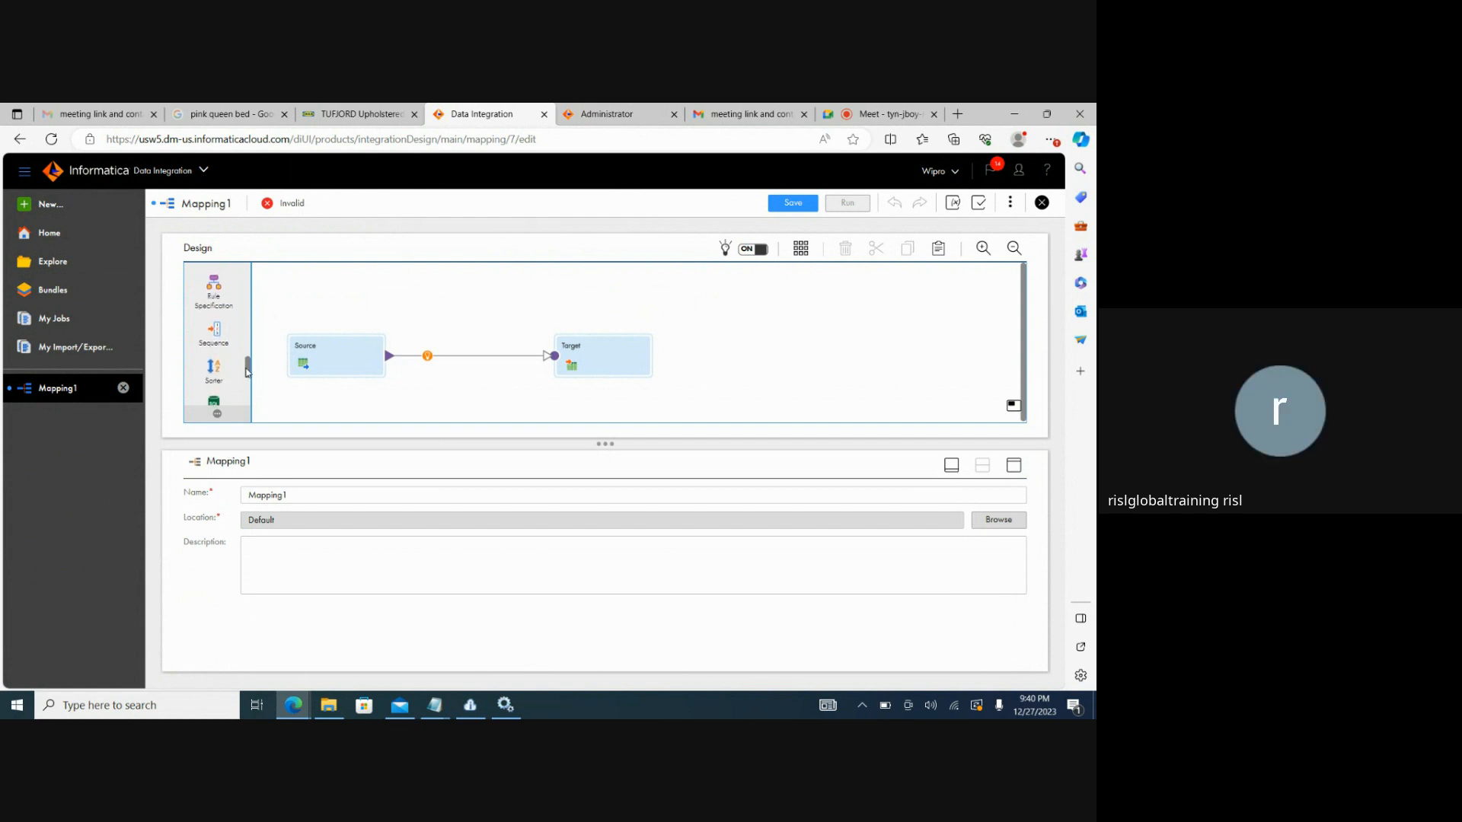
pyautogui.moveTo(248, 373)
pyautogui.mouseDown()
pyautogui.moveTo(248, 402)
pyautogui.moveTo(248, 387)
pyautogui.mouseUp()
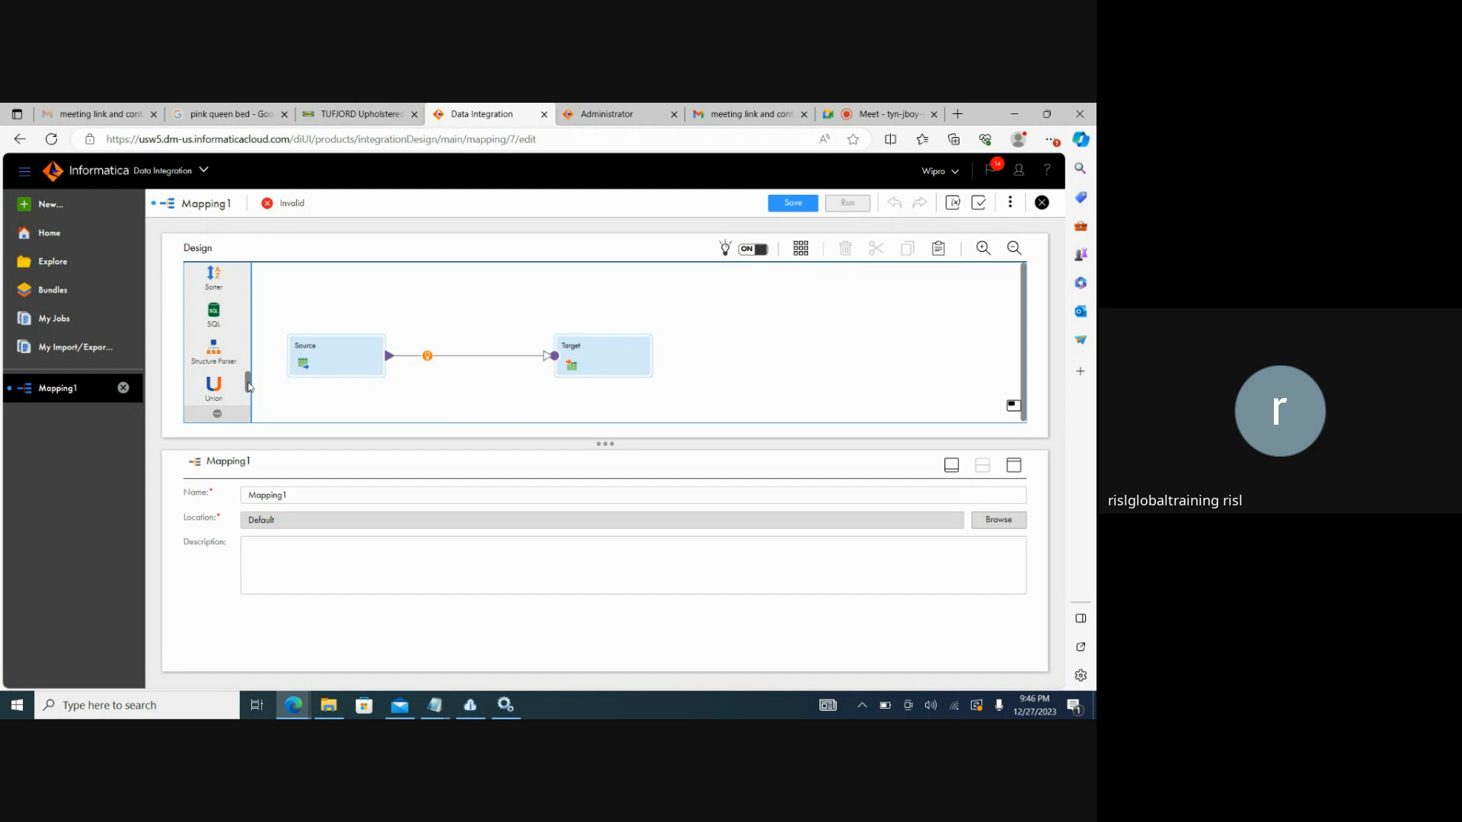
# Switch to File Explorer and duplicate the SEQ_1 text file within the C:\Source folder
pyautogui.click(328, 705)
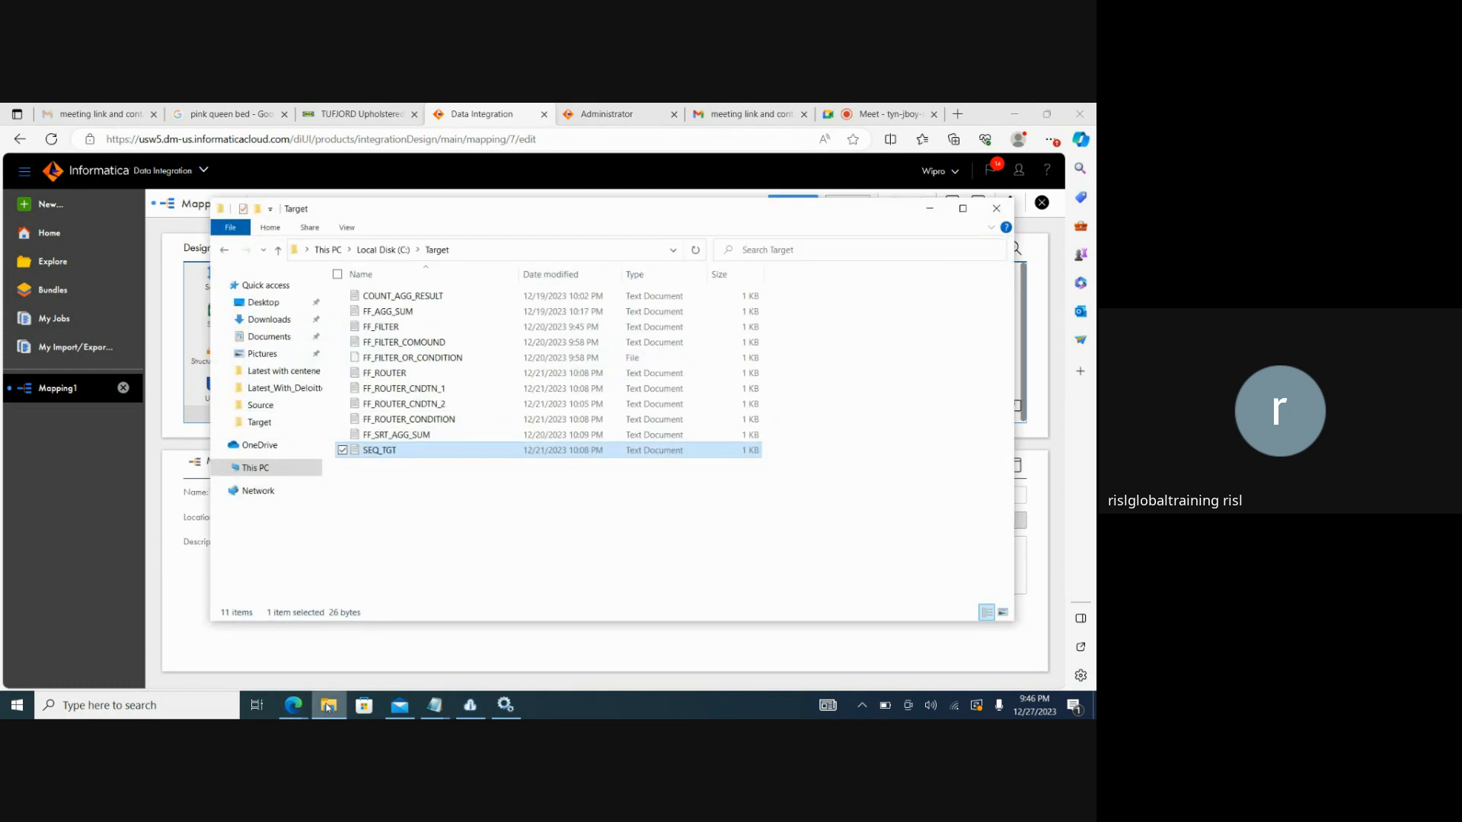
pyautogui.click(399, 250)
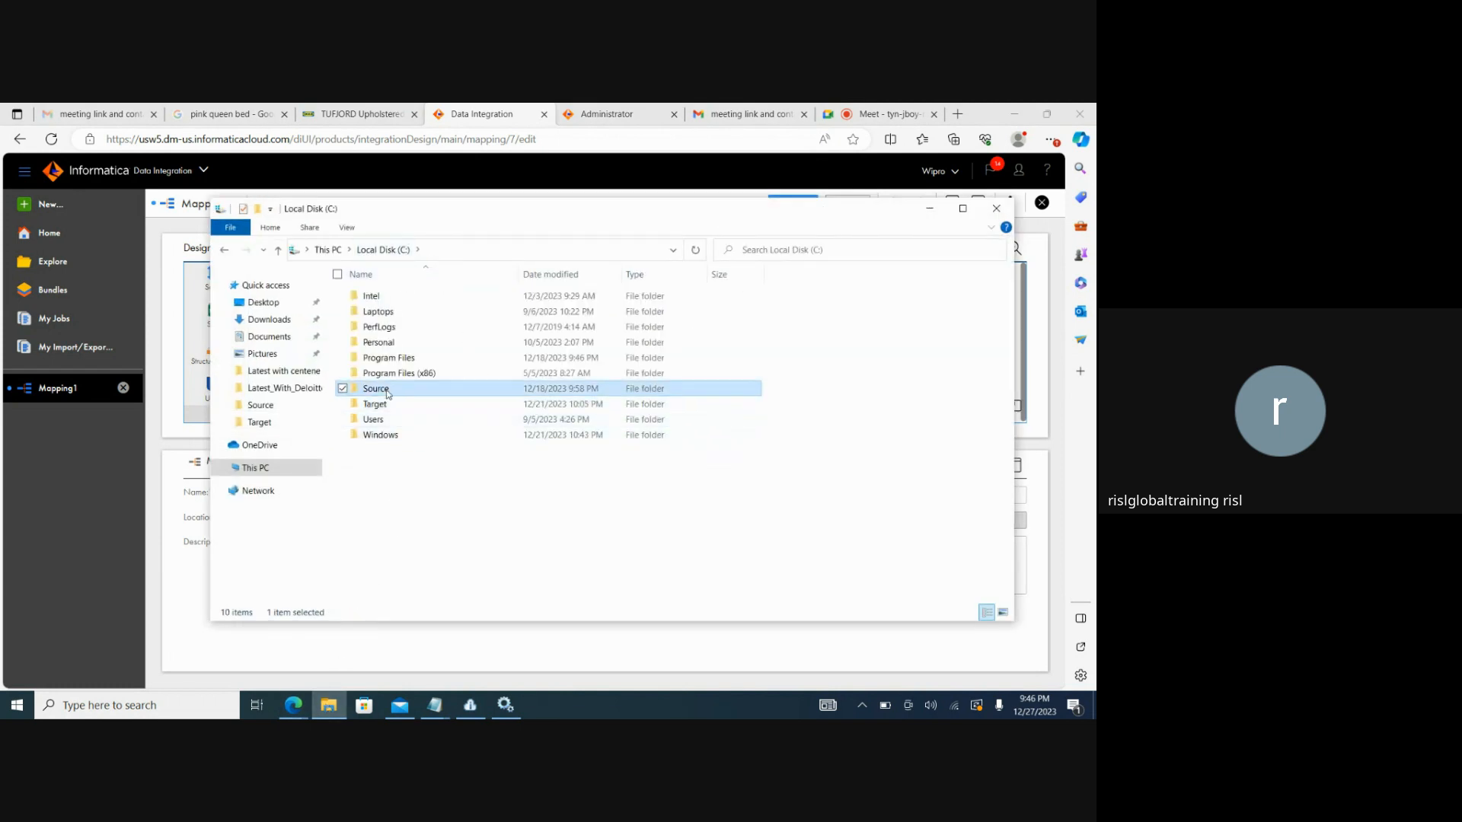
pyautogui.doubleClick(391, 391)
pyautogui.click(385, 300)
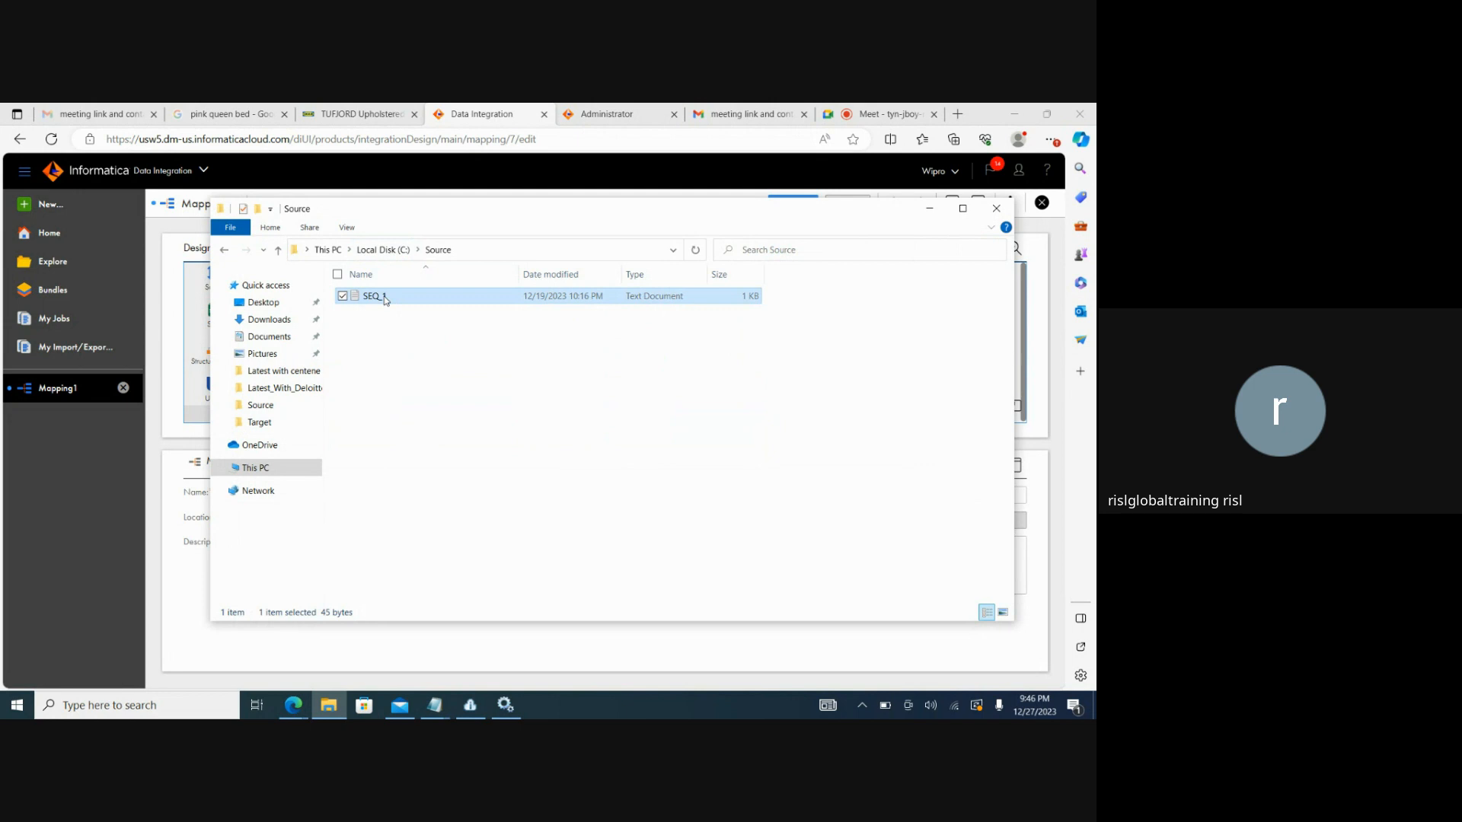
pyautogui.hotkey('ctrl', 'c')
pyautogui.hotkey('ctrl', 'v')
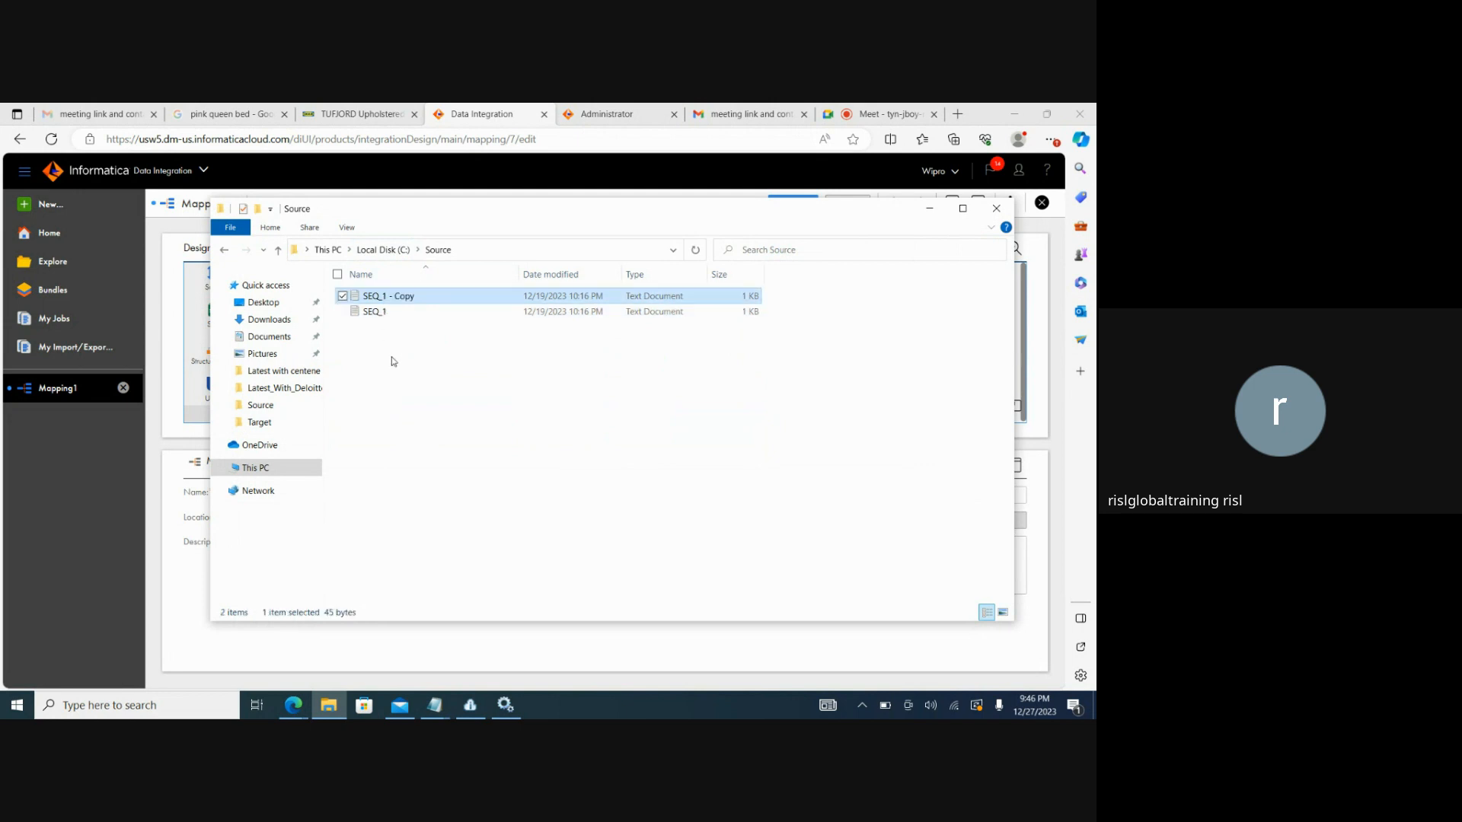
# Rename the copied SEQ_1 text file in C:\Source as SEQ_2
pyautogui.click(402, 295)
pyautogui.click(418, 297)
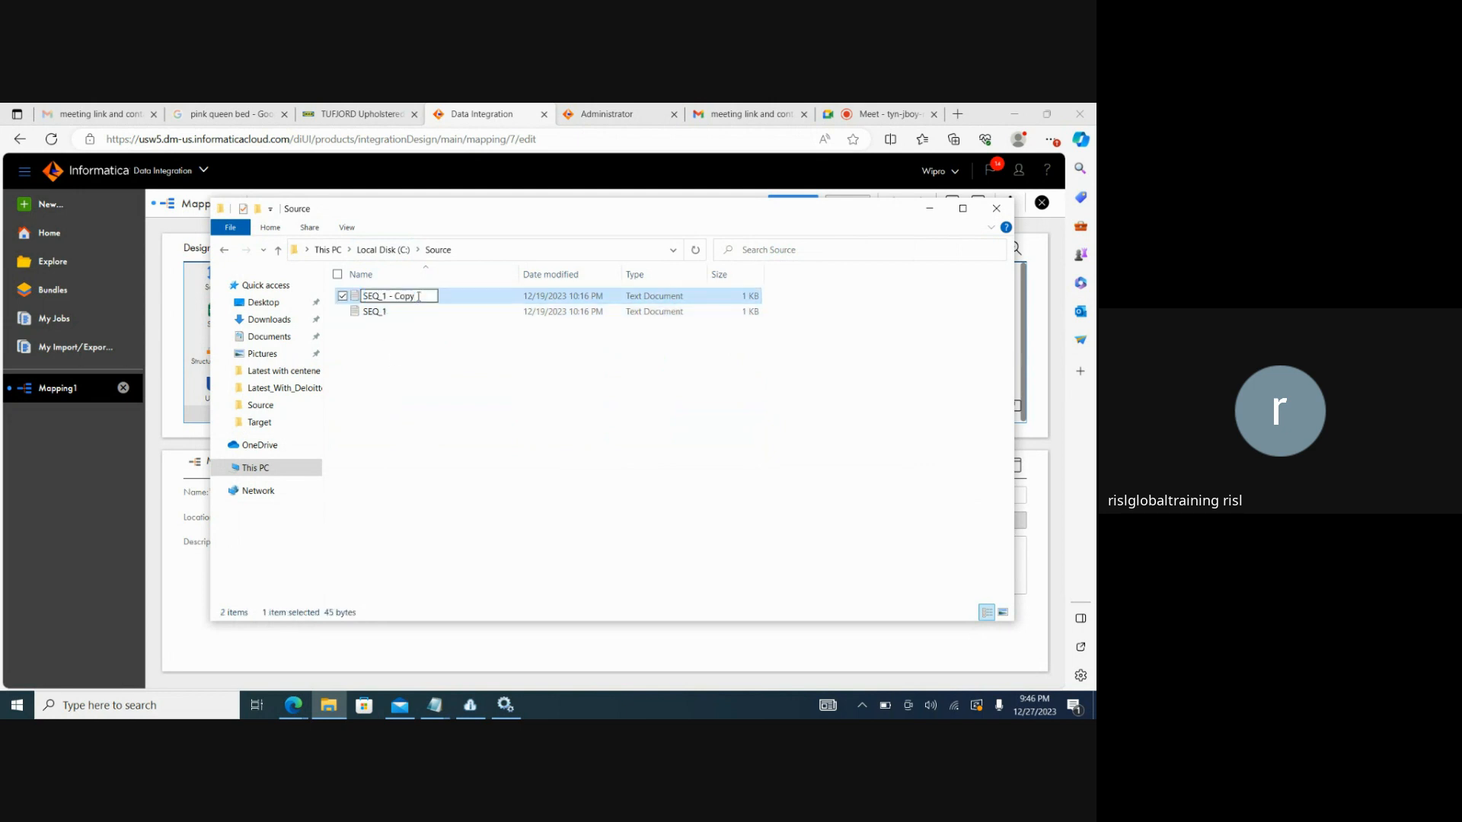
pyautogui.press('BackSpace')
pyautogui.press('BackSpace')
pyautogui.press('BackSpace')
pyautogui.press('BackSpace')
pyautogui.press('BackSpace')
pyautogui.press('BackSpace')
pyautogui.press('BackSpace')
pyautogui.press('BackSpace')
pyautogui.write('2')
pyautogui.click(388, 377)
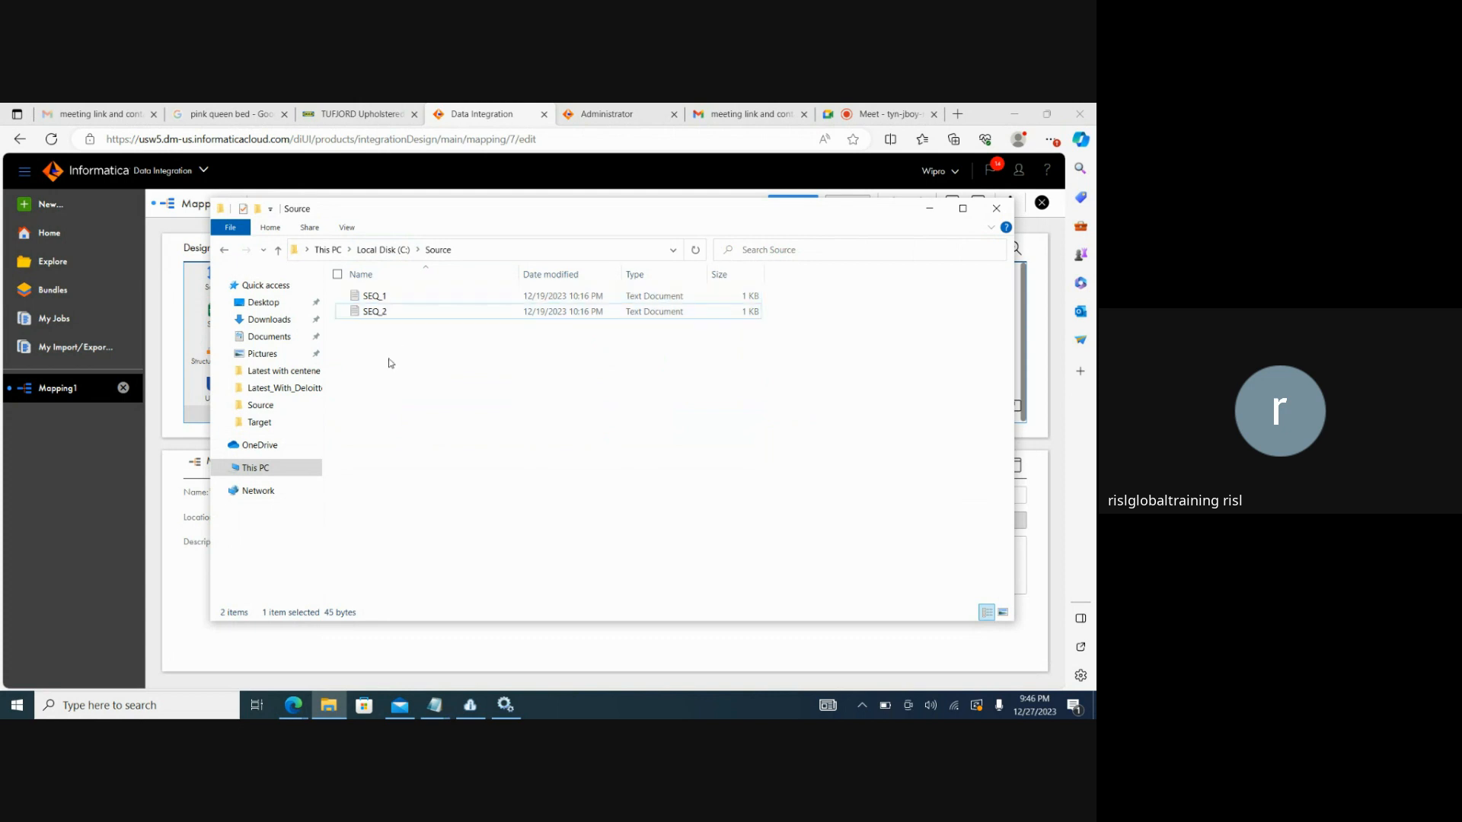
# Open the SEQ_2 text file in Notepad and bring its window to the front
pyautogui.doubleClick(383, 313)
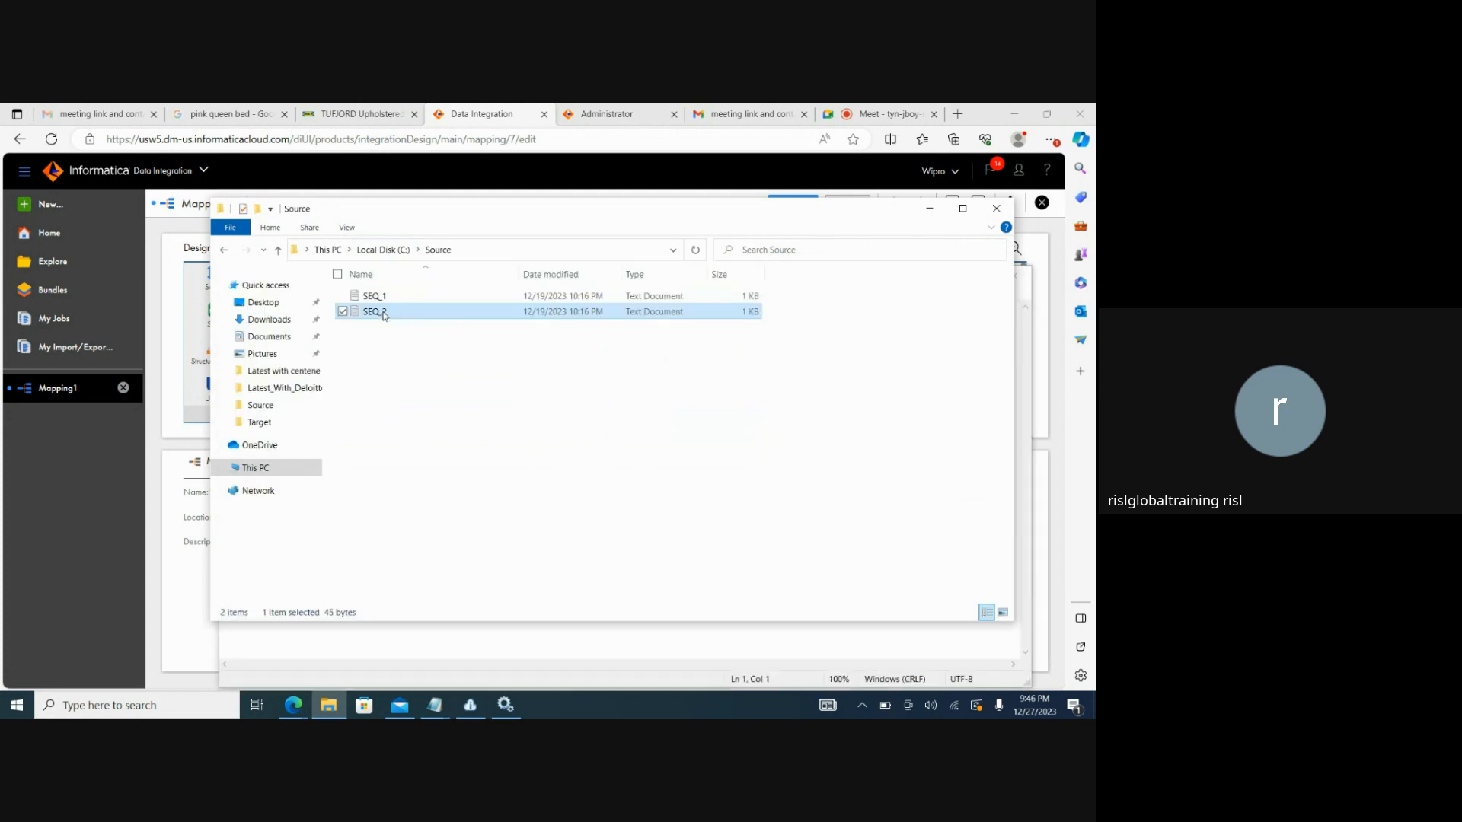
pyautogui.click(435, 705)
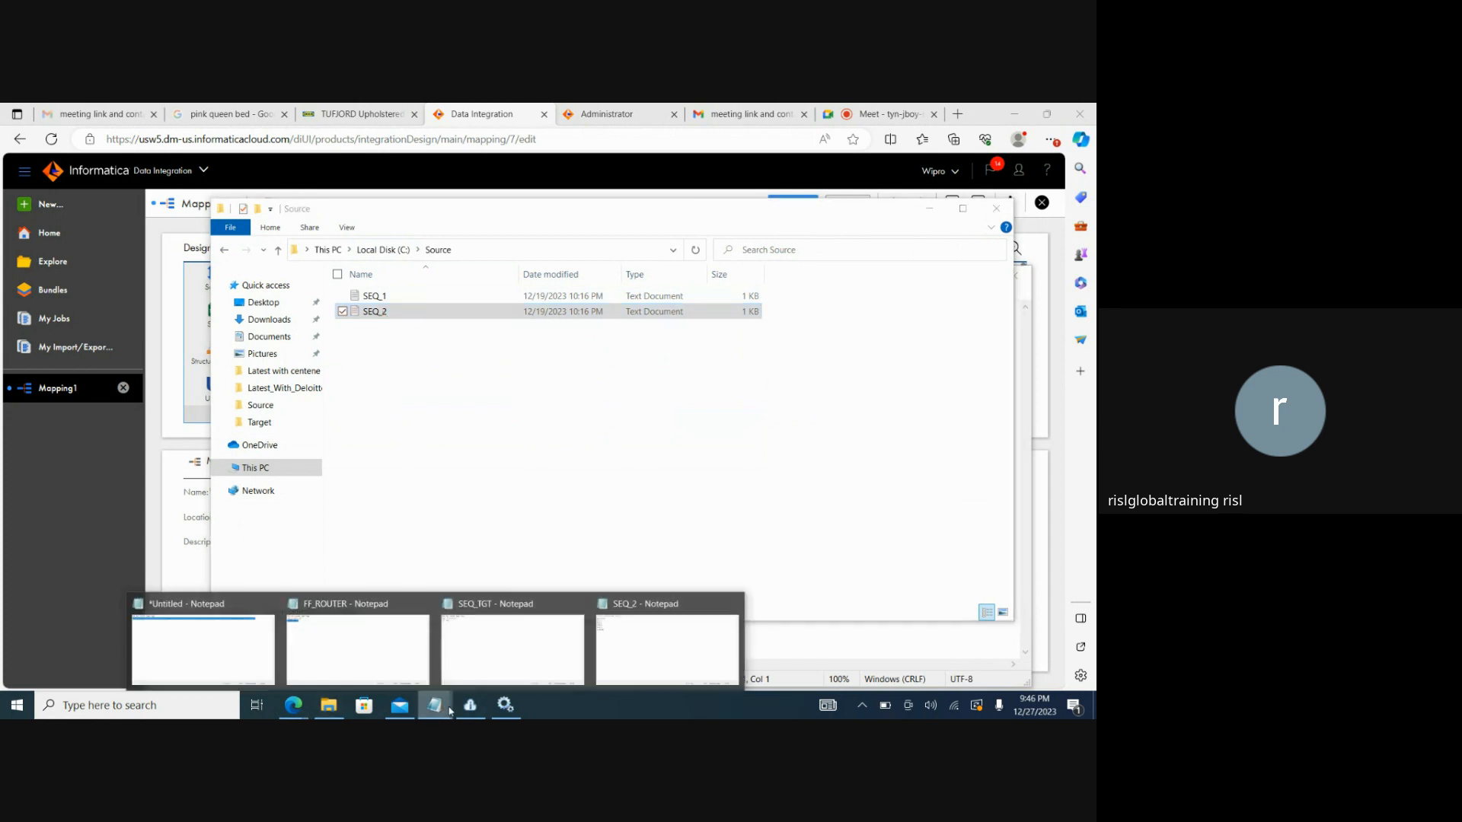
pyautogui.click(664, 619)
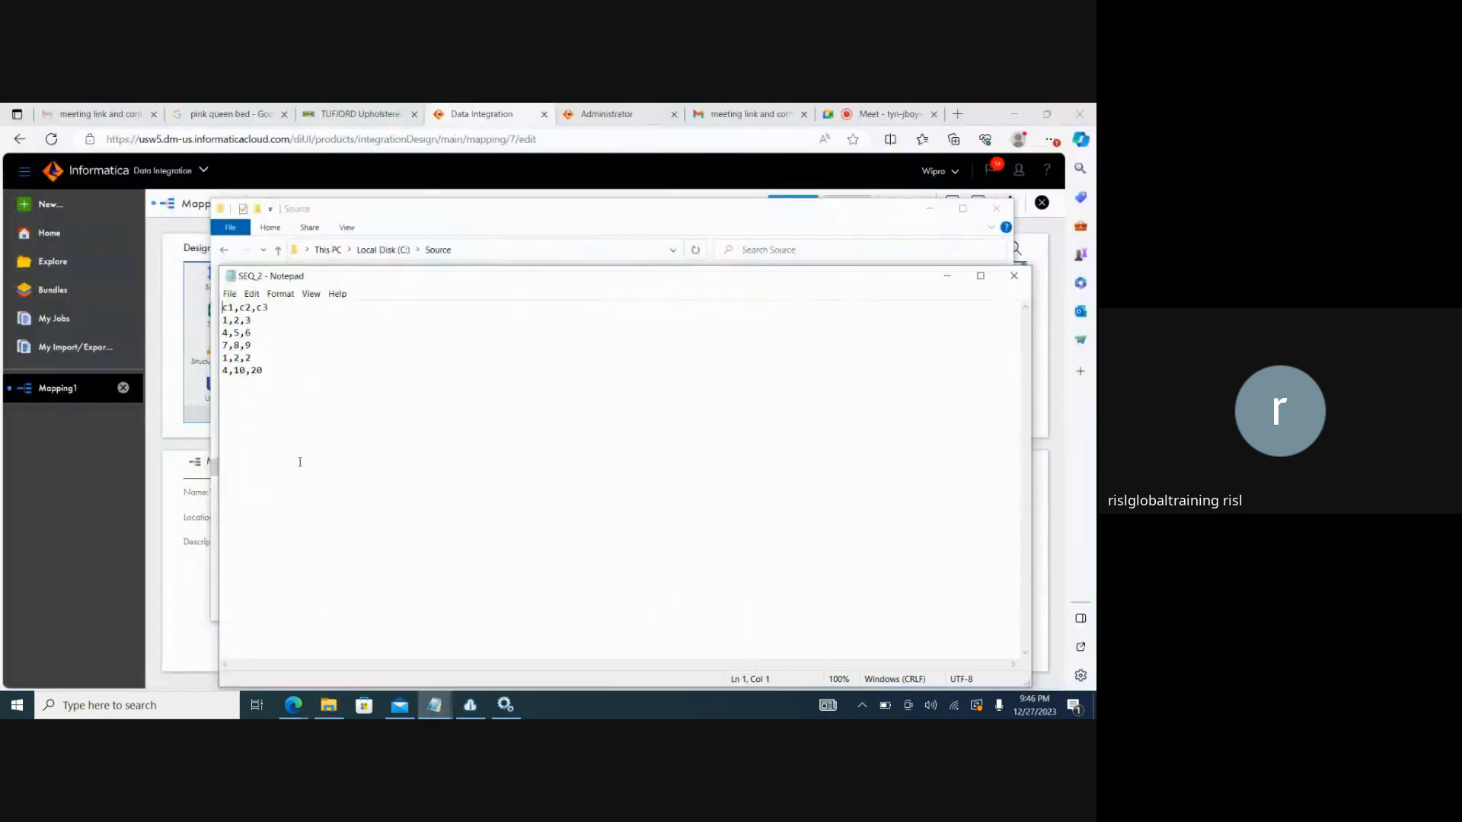
# Change the first three data rows of SEQ_2 to 11,21,33, then 44,55,66, then 77,88,99
pyautogui.click(228, 321)
pyautogui.write('1')
pyautogui.write('1')
pyautogui.write('3')
pyautogui.write('4')
pyautogui.press('Right')
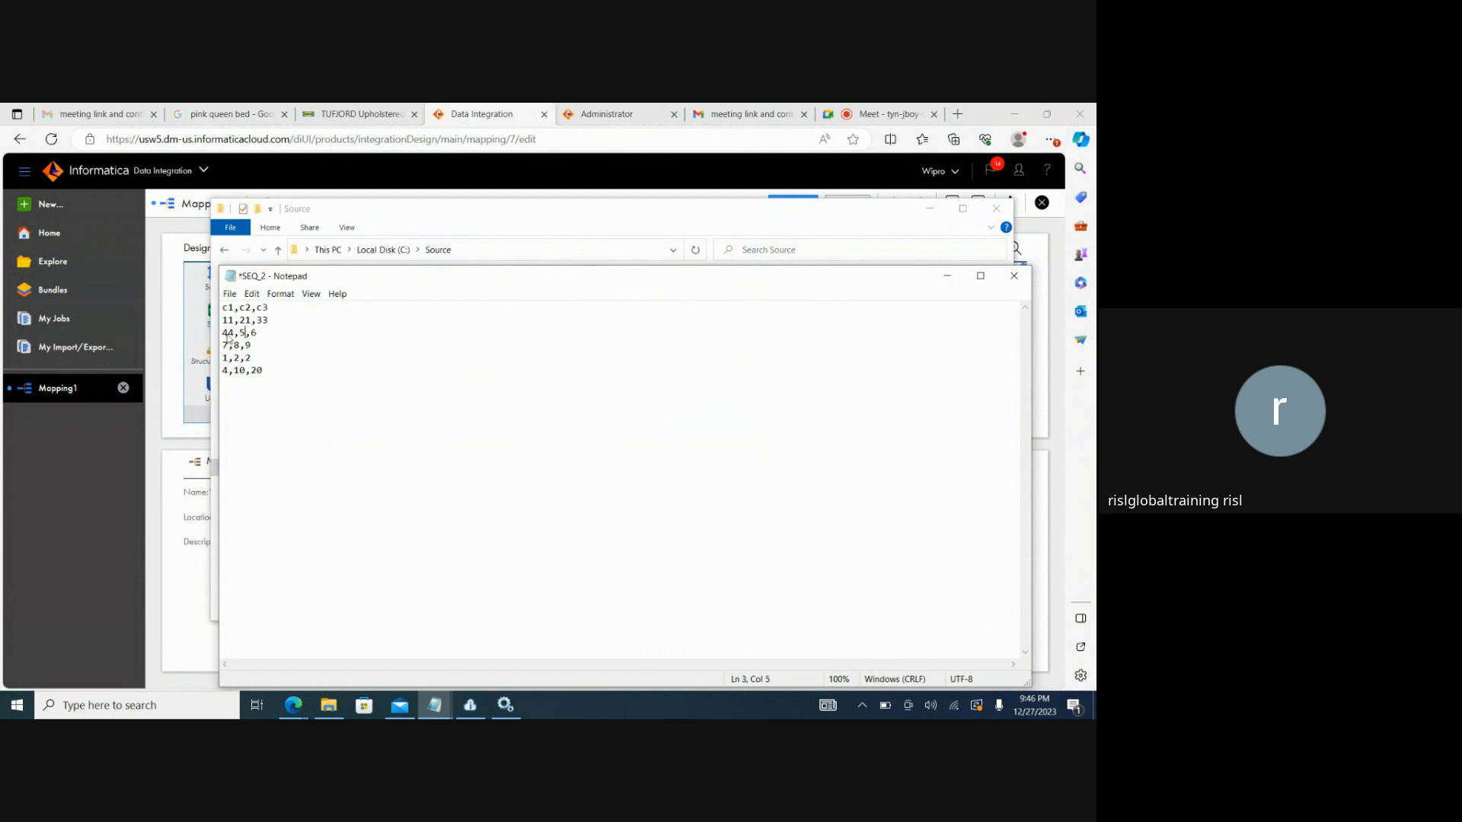
pyautogui.write('5')
pyautogui.write('6')
pyautogui.write('7')
pyautogui.write('8')
pyautogui.write('9')
# Delete the last two data rows, 1,2,2 and 4,10,20, from SEQ_2 and save the file
pyautogui.moveTo(278, 366); pyautogui.dragTo(217, 360)
pyautogui.press('Delete')
pyautogui.hotkey('ctrl', 's')
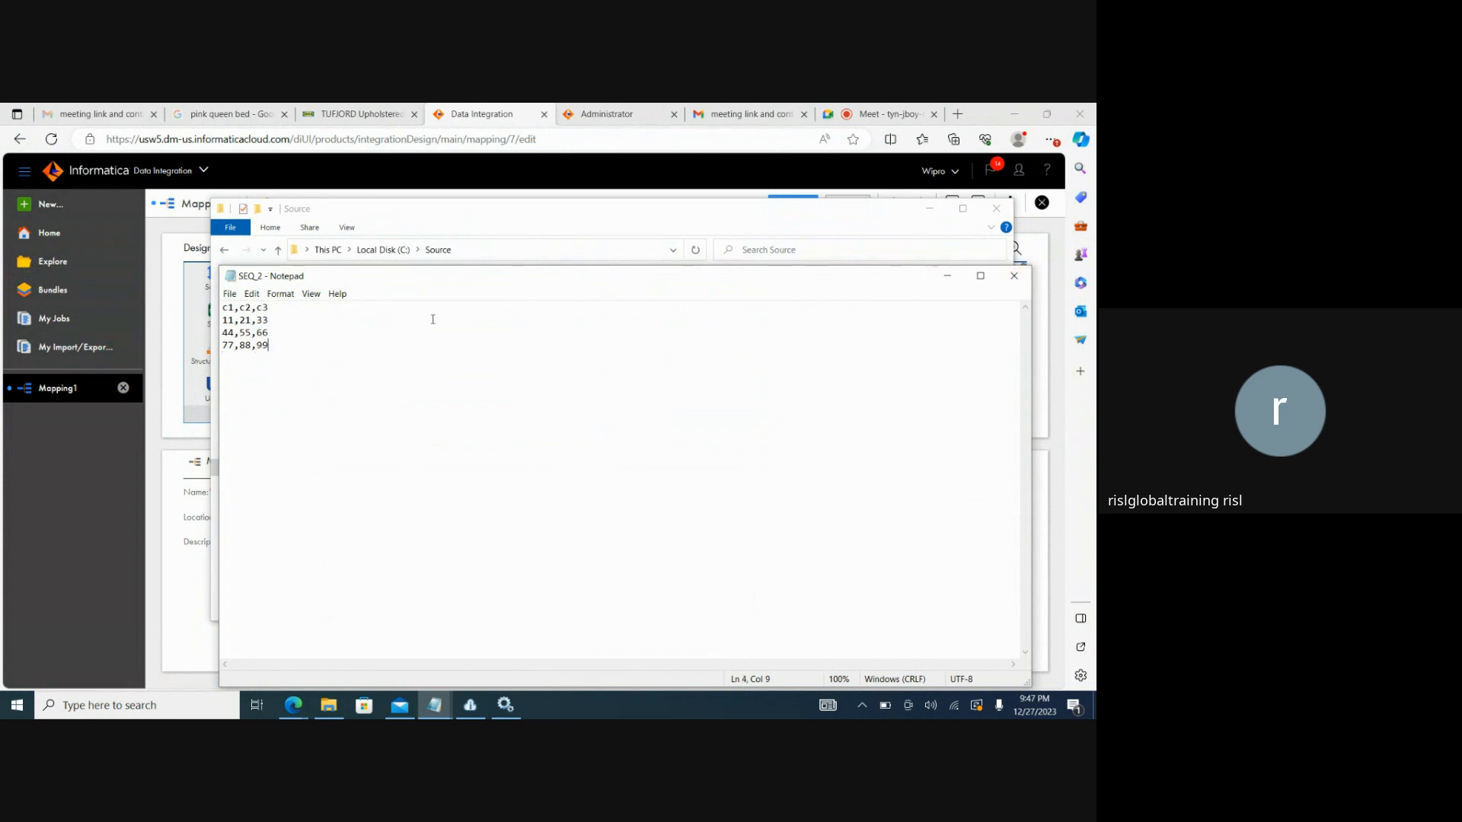
# Duplicate the 77,88,99 row on a new line at the end of SEQ_2, then save and close the file
pyautogui.moveTo(293, 345); pyautogui.dragTo(224, 348)
pyautogui.click(290, 348)
pyautogui.press('Return')
pyautogui.hotkey('ctrl', 'v')
pyautogui.hotkey('ctrl', 's')
pyautogui.click(1007, 285)
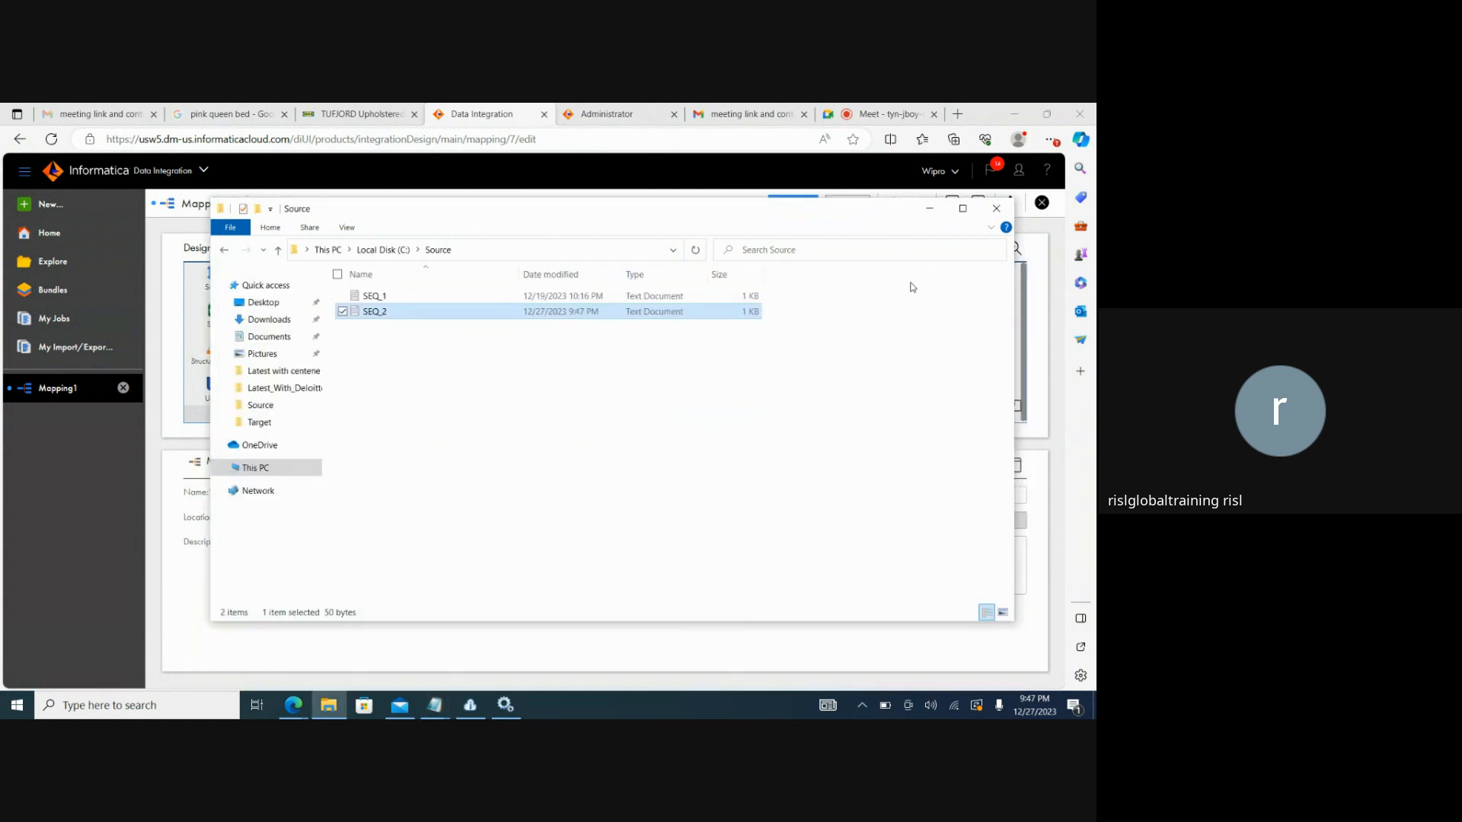
# Return to Mapping1, insert a Union transformation between Source and Target, and add a second source beneath the first one
pyautogui.click(929, 209)
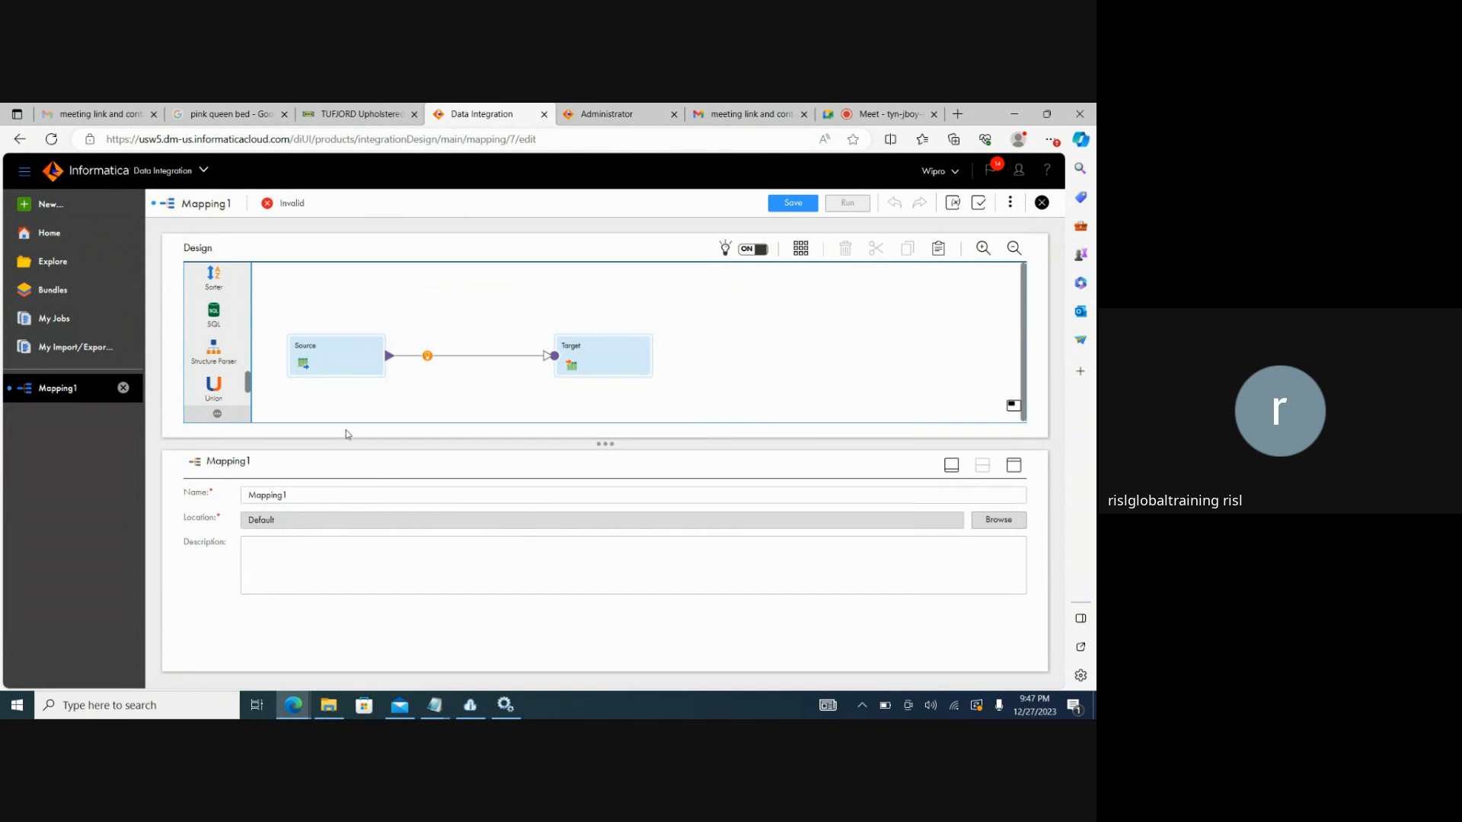
pyautogui.moveTo(220, 394); pyautogui.dragTo(406, 347)
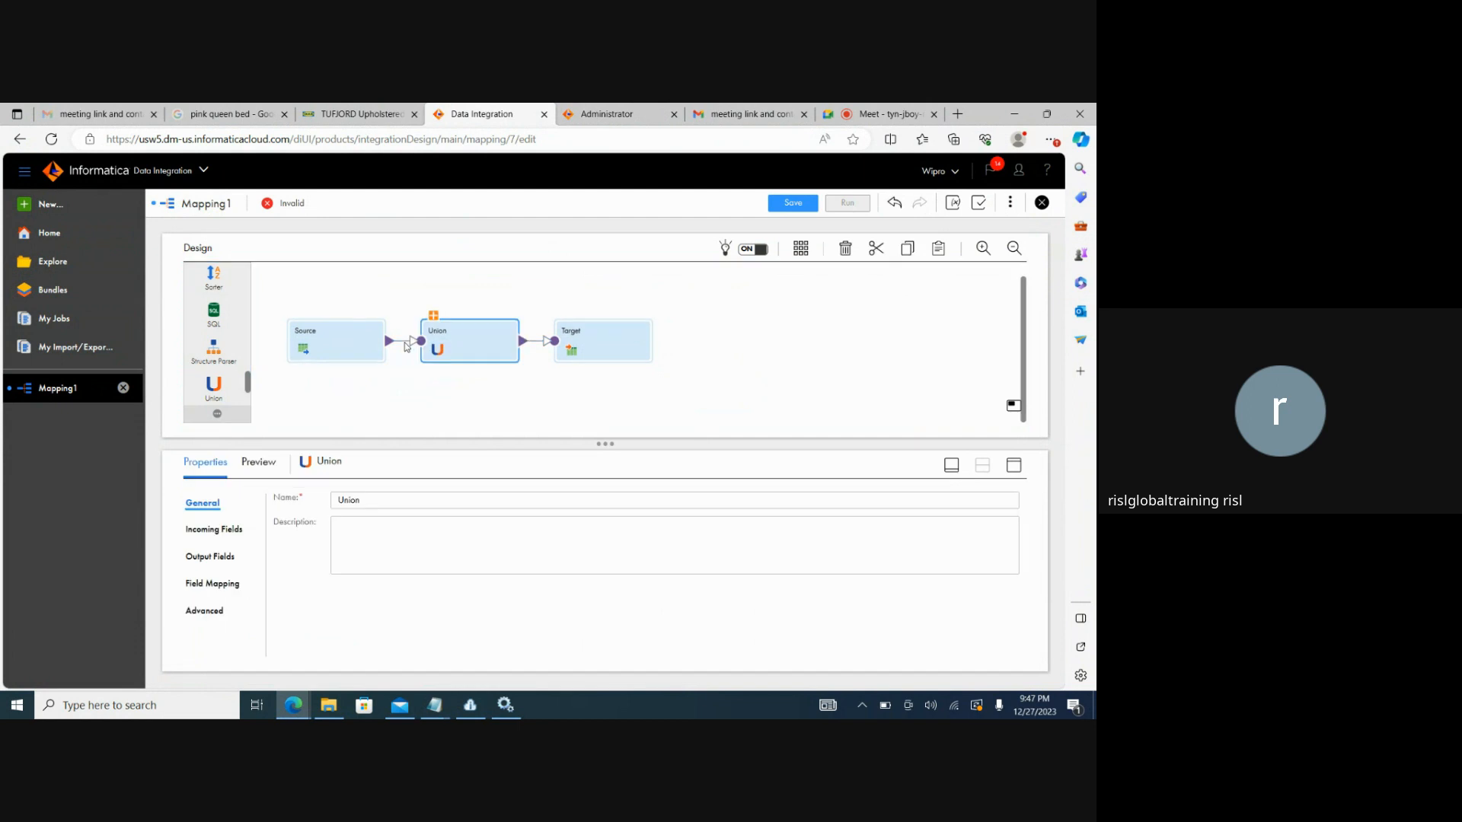
pyautogui.click(332, 344)
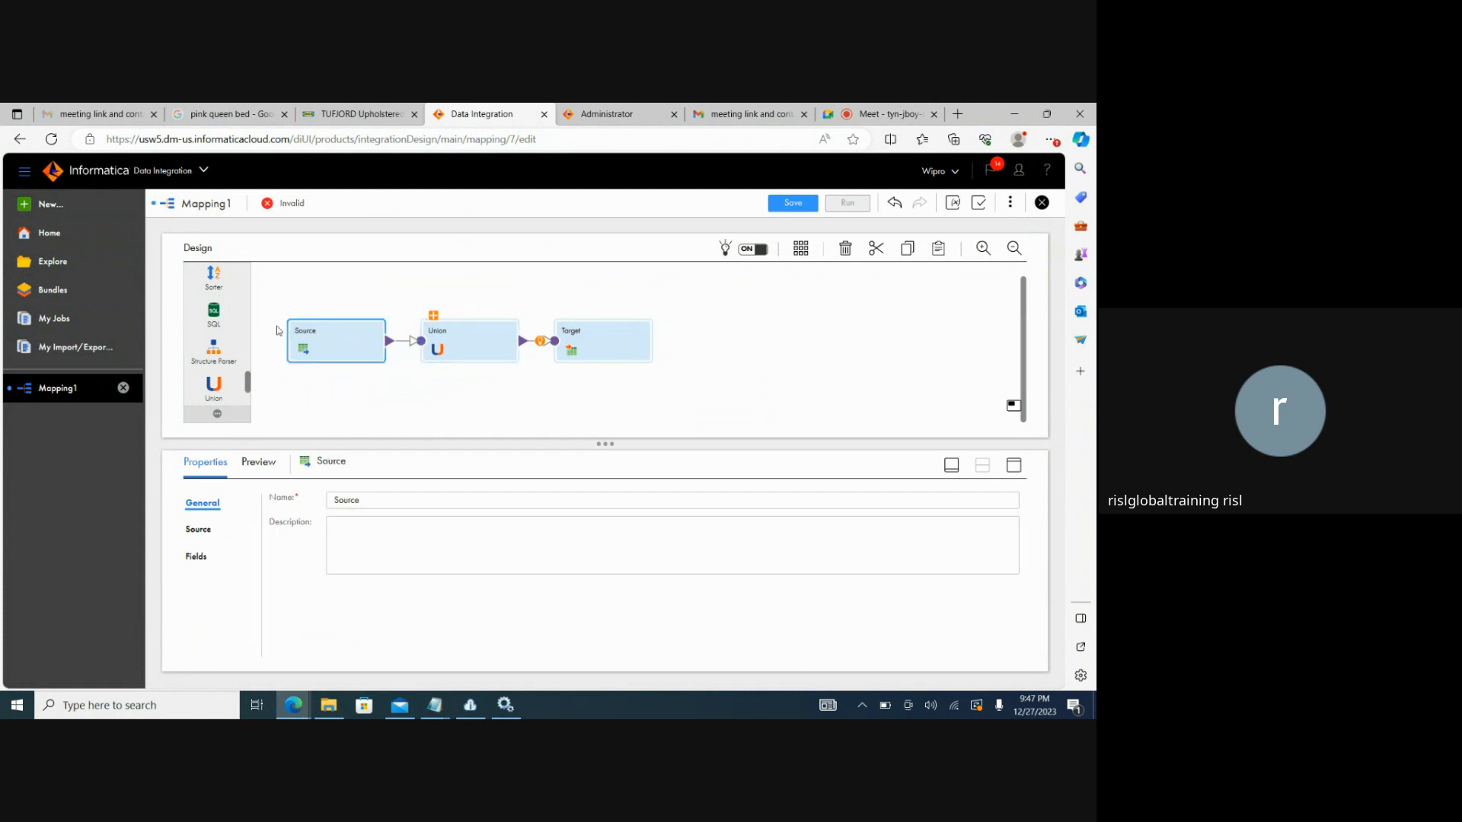
pyautogui.moveTo(248, 382); pyautogui.dragTo(292, 393)
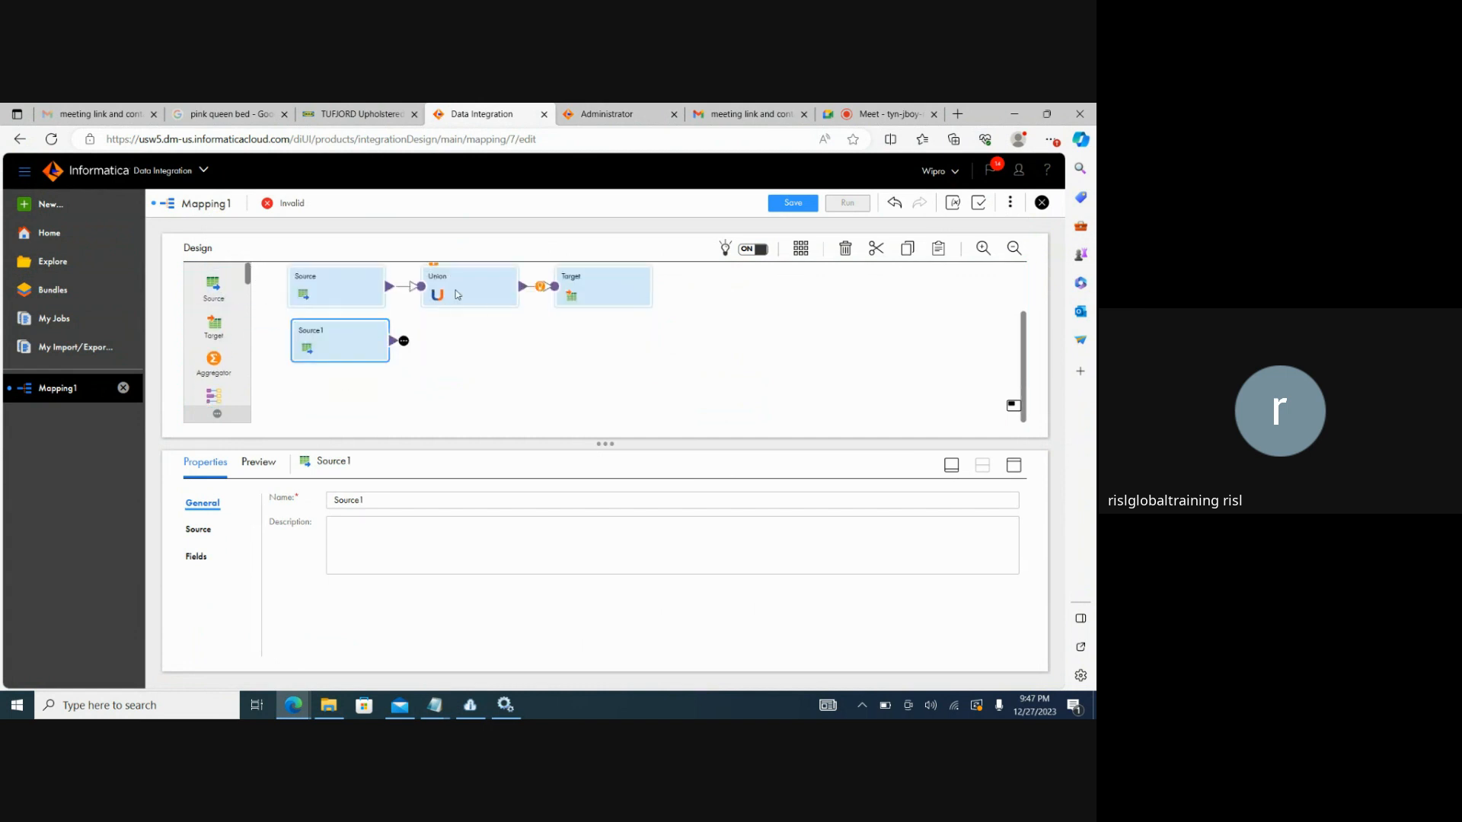
pyautogui.click(458, 295)
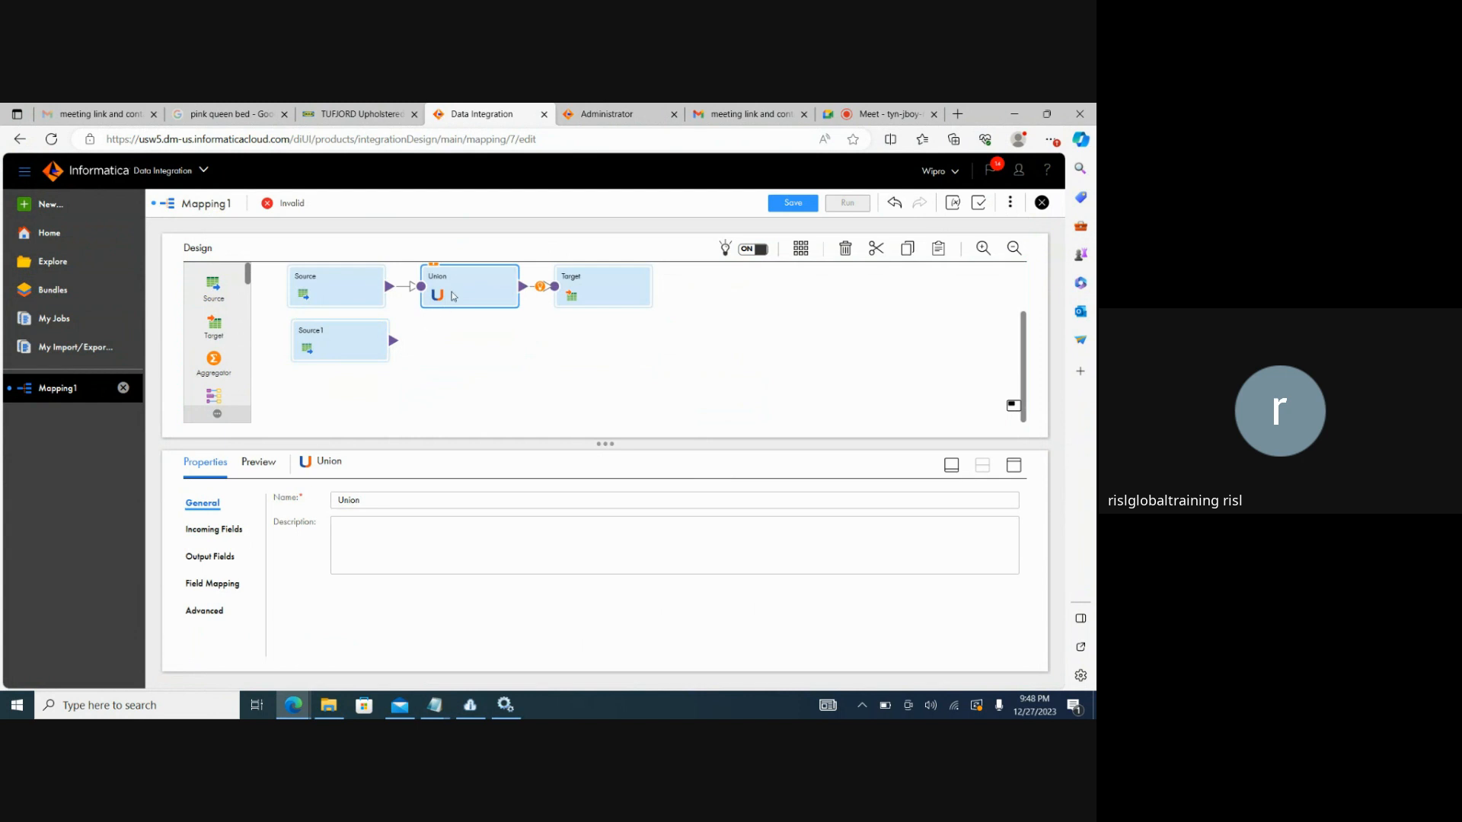
# Configure the first Source to use the Source_FlatFile connection with SEQ_1.txt as its single source object
pyautogui.click(363, 290)
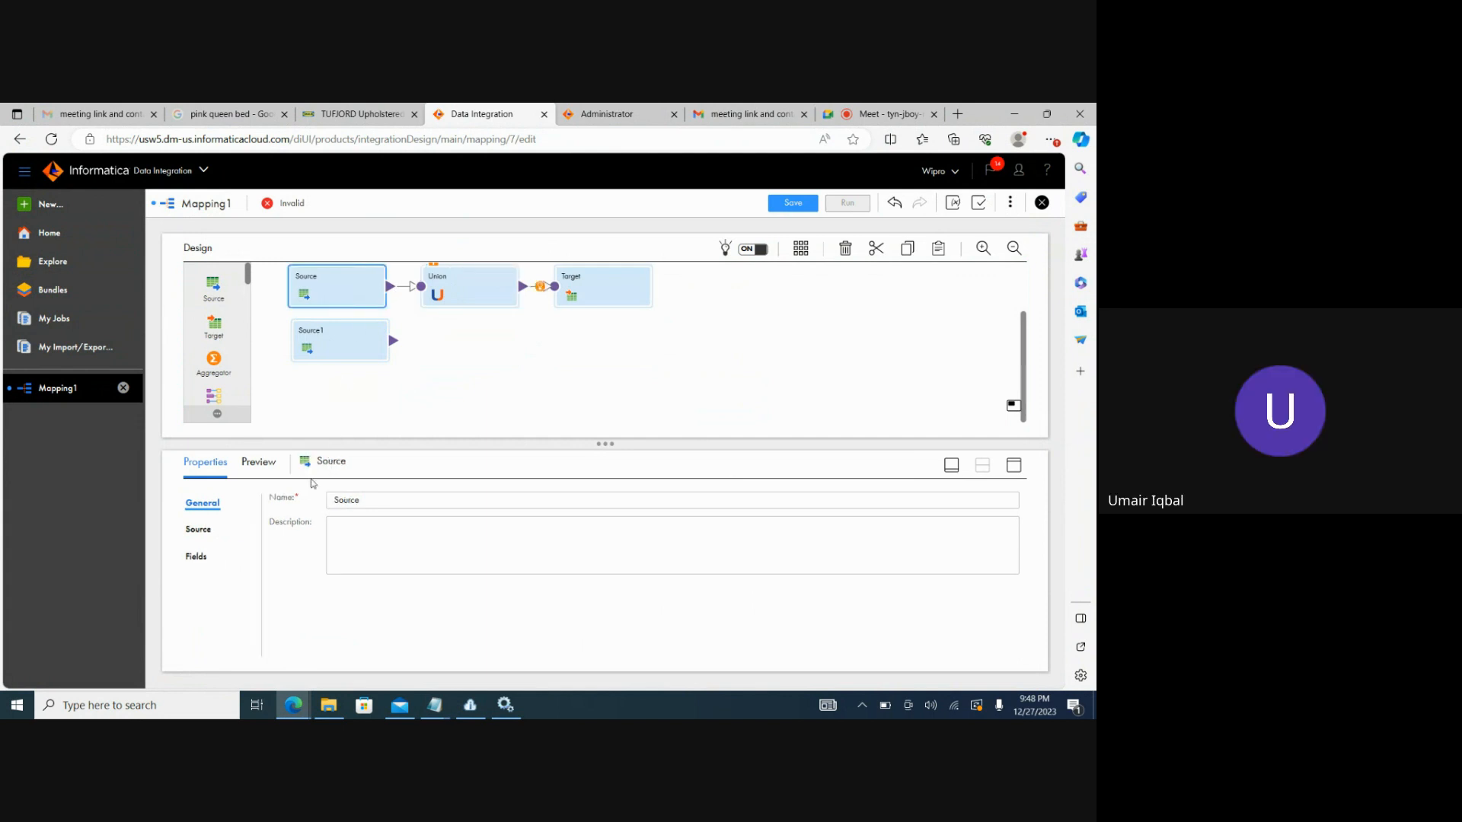
pyautogui.click(267, 475)
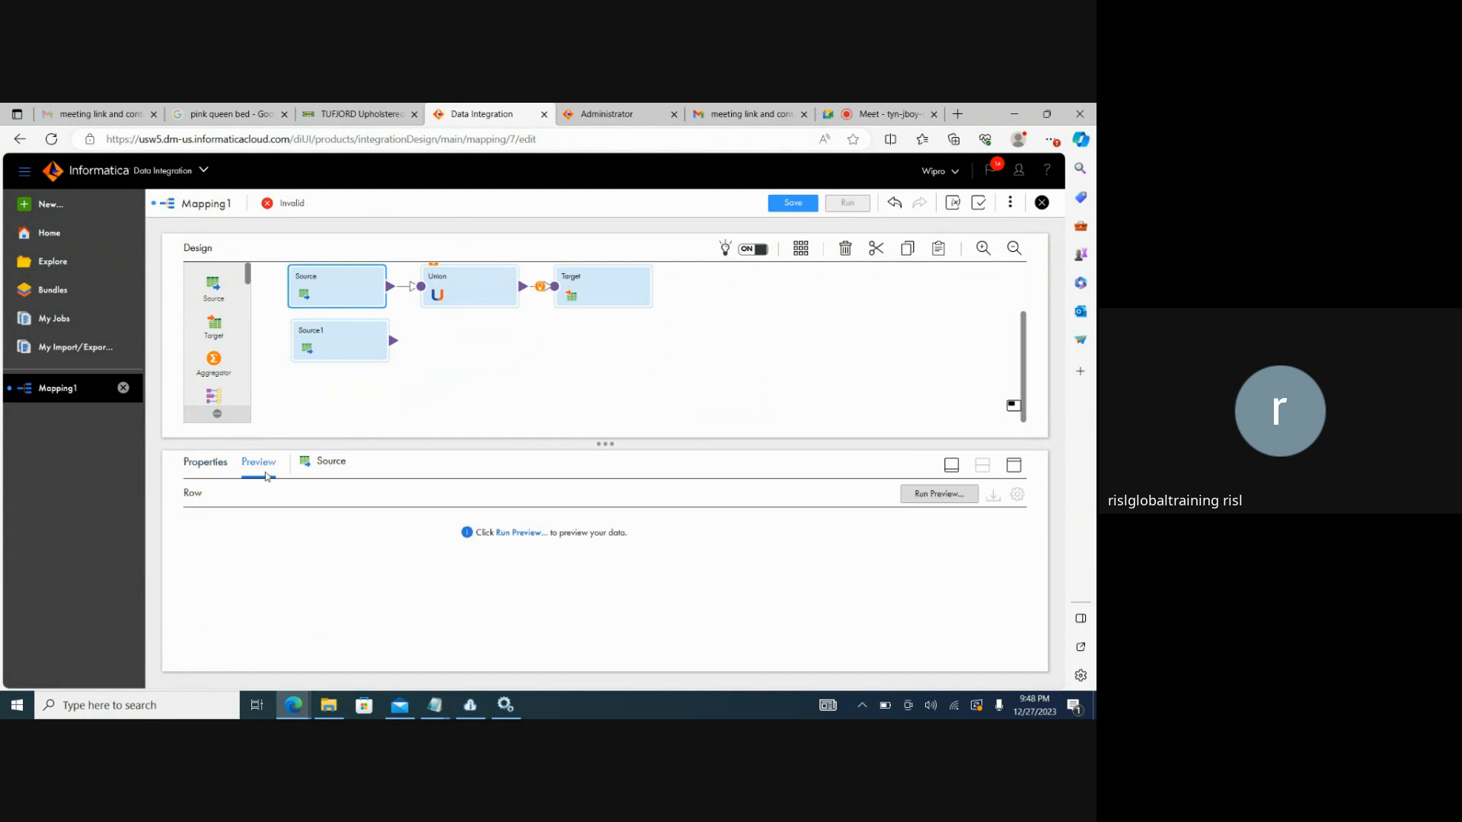
pyautogui.click(217, 471)
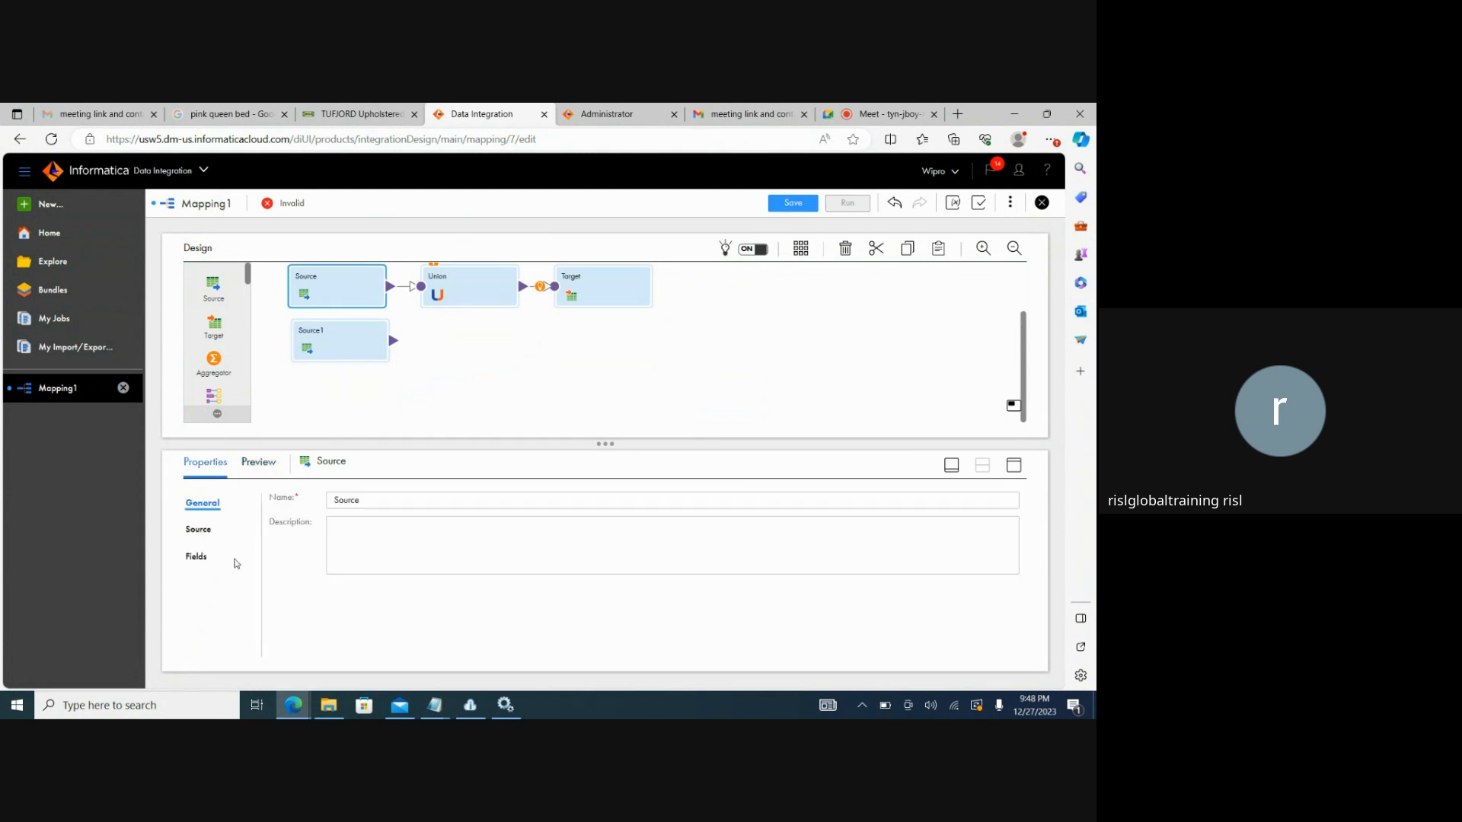
pyautogui.click(201, 530)
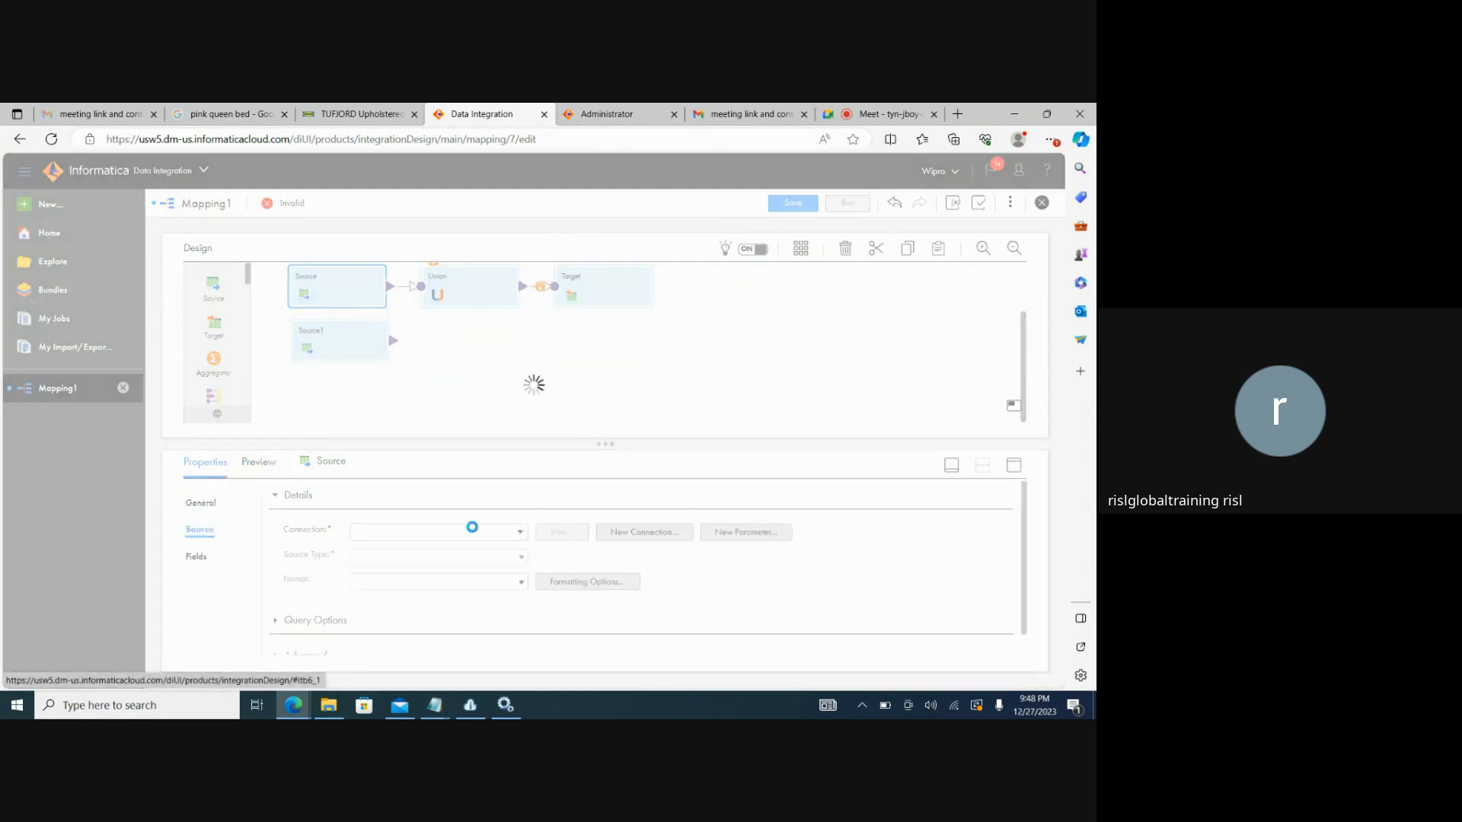
pyautogui.click(517, 533)
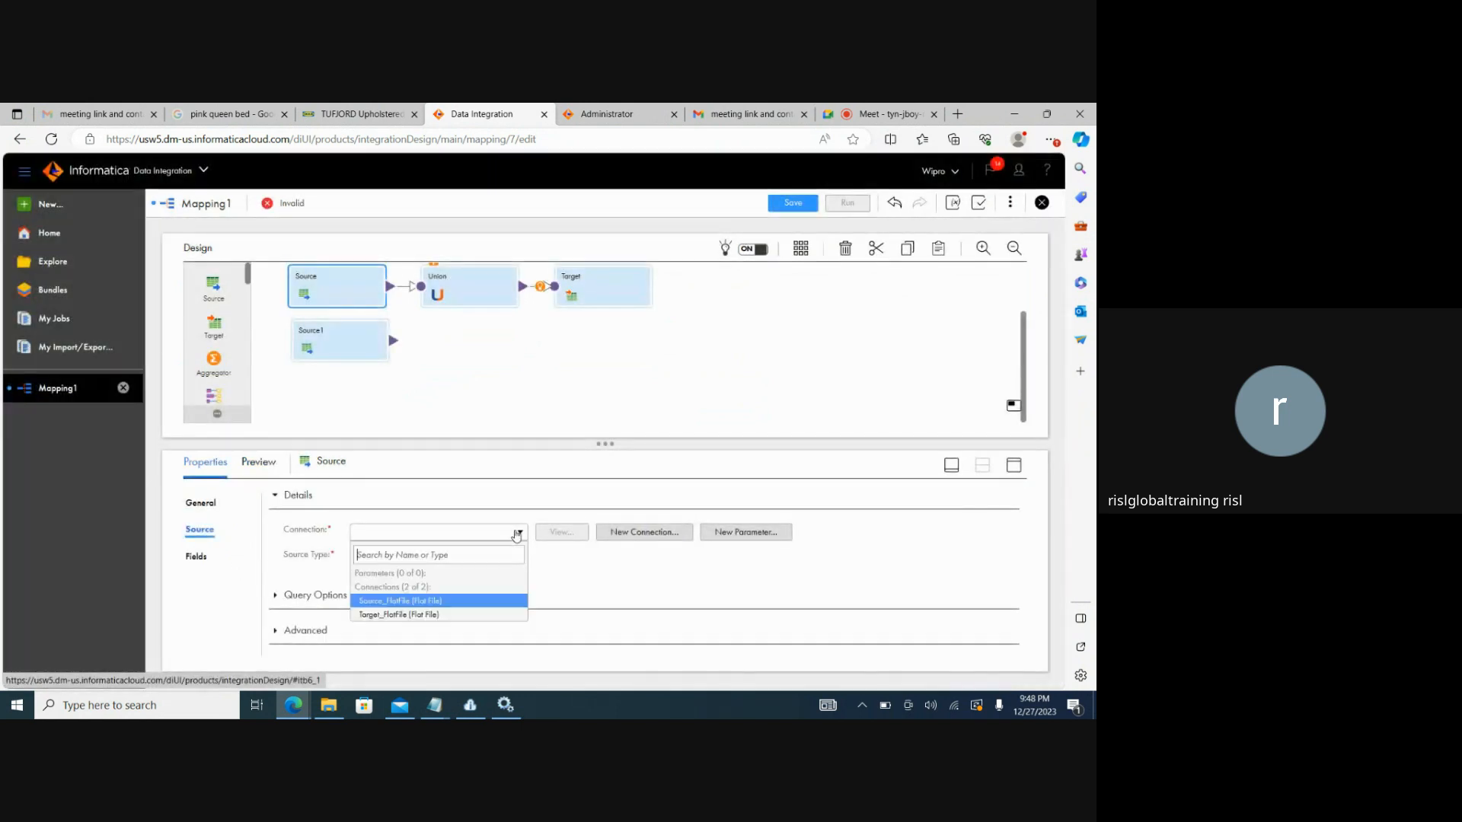
pyautogui.click(429, 602)
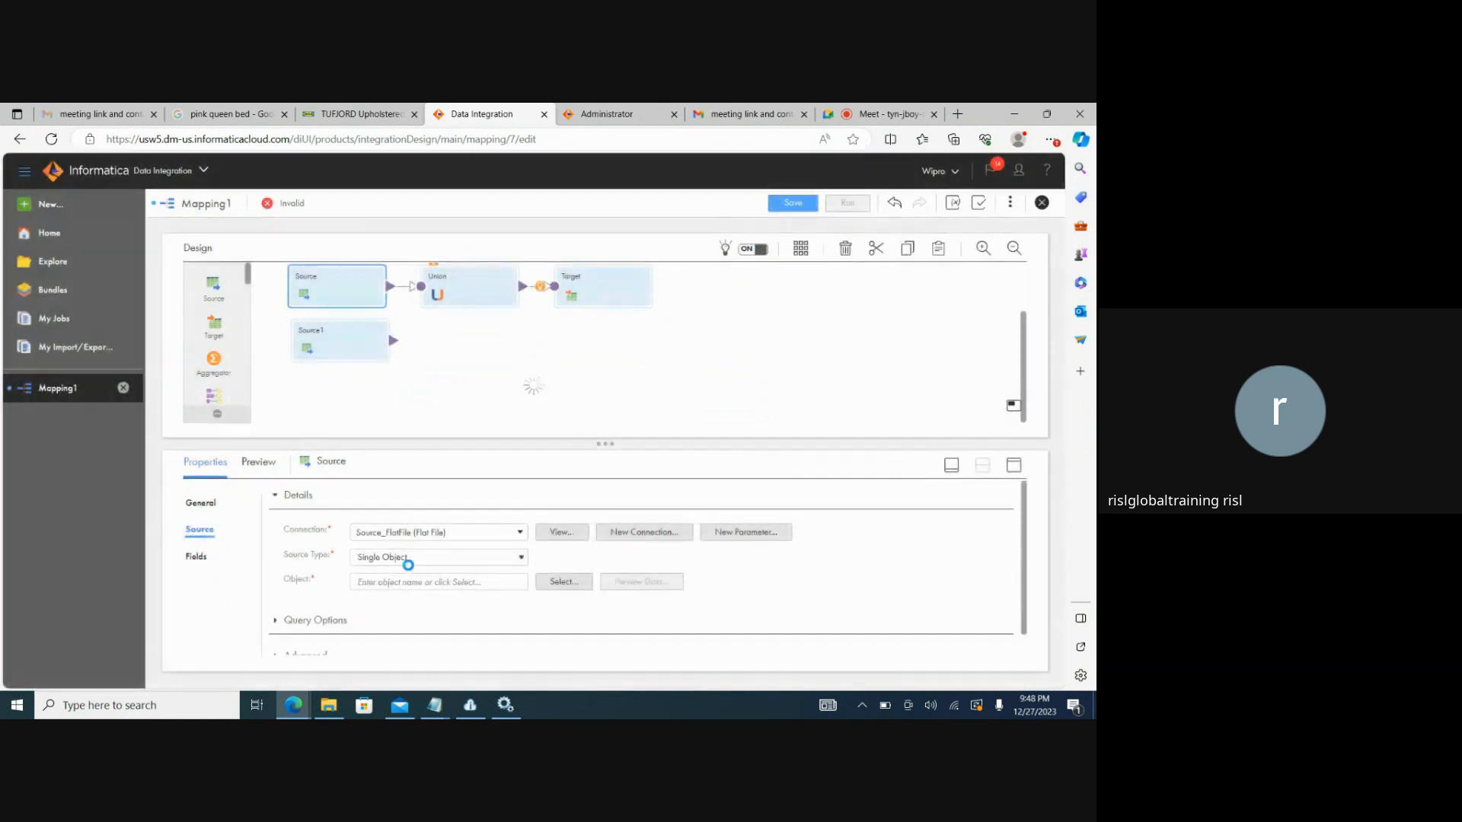
pyautogui.click(562, 581)
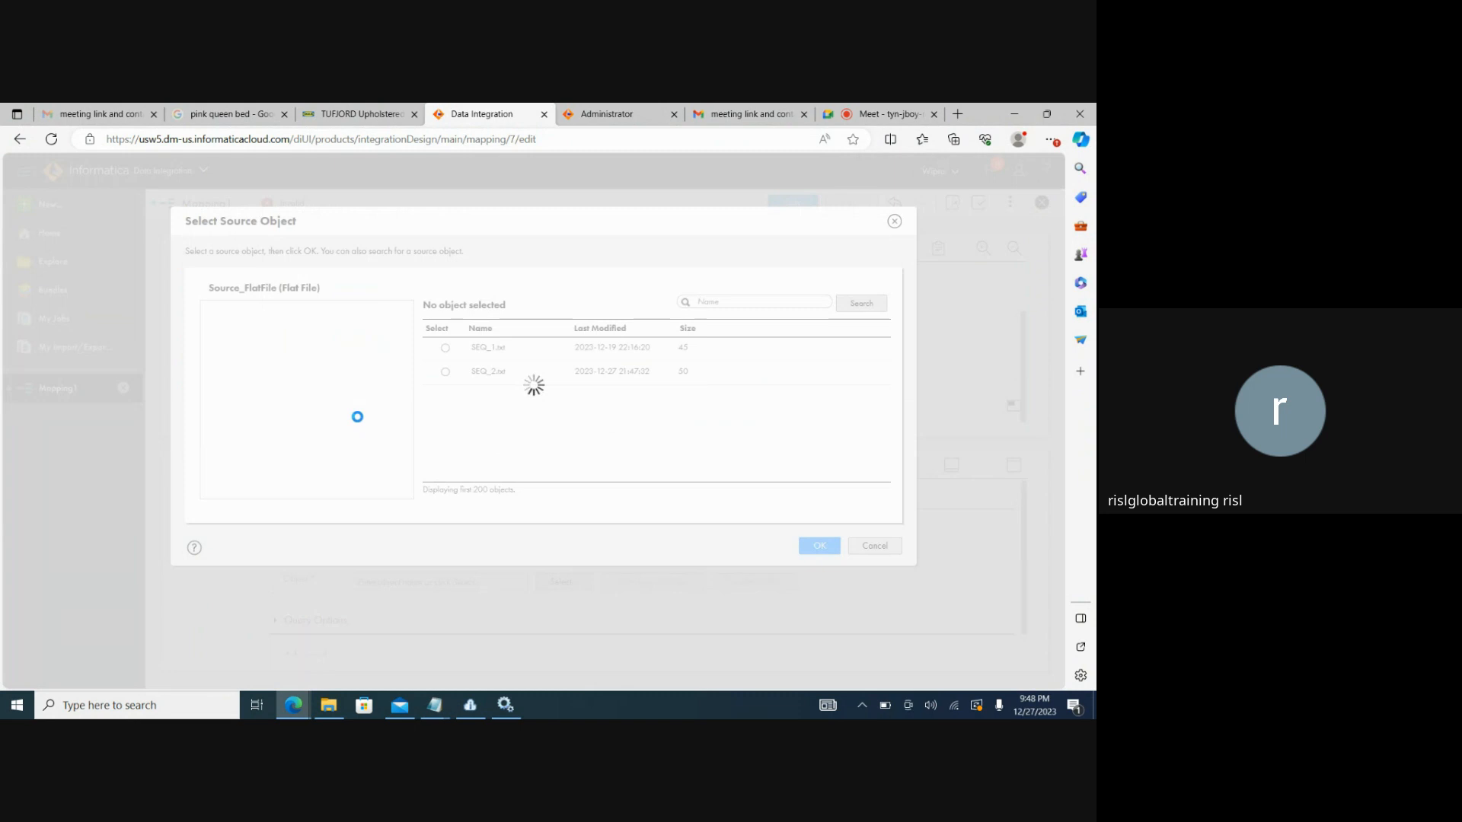
pyautogui.click(445, 348)
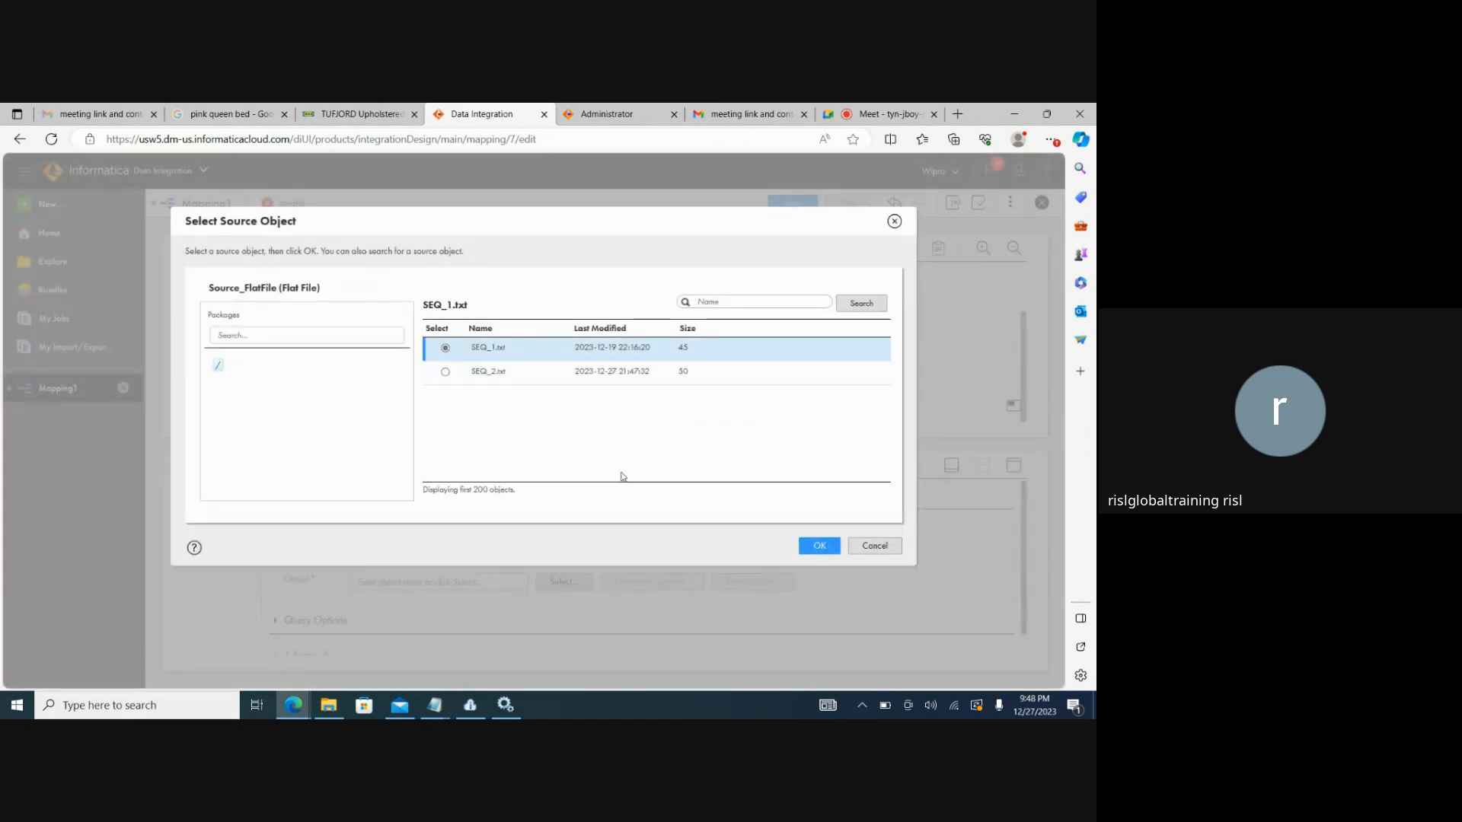
pyautogui.click(820, 545)
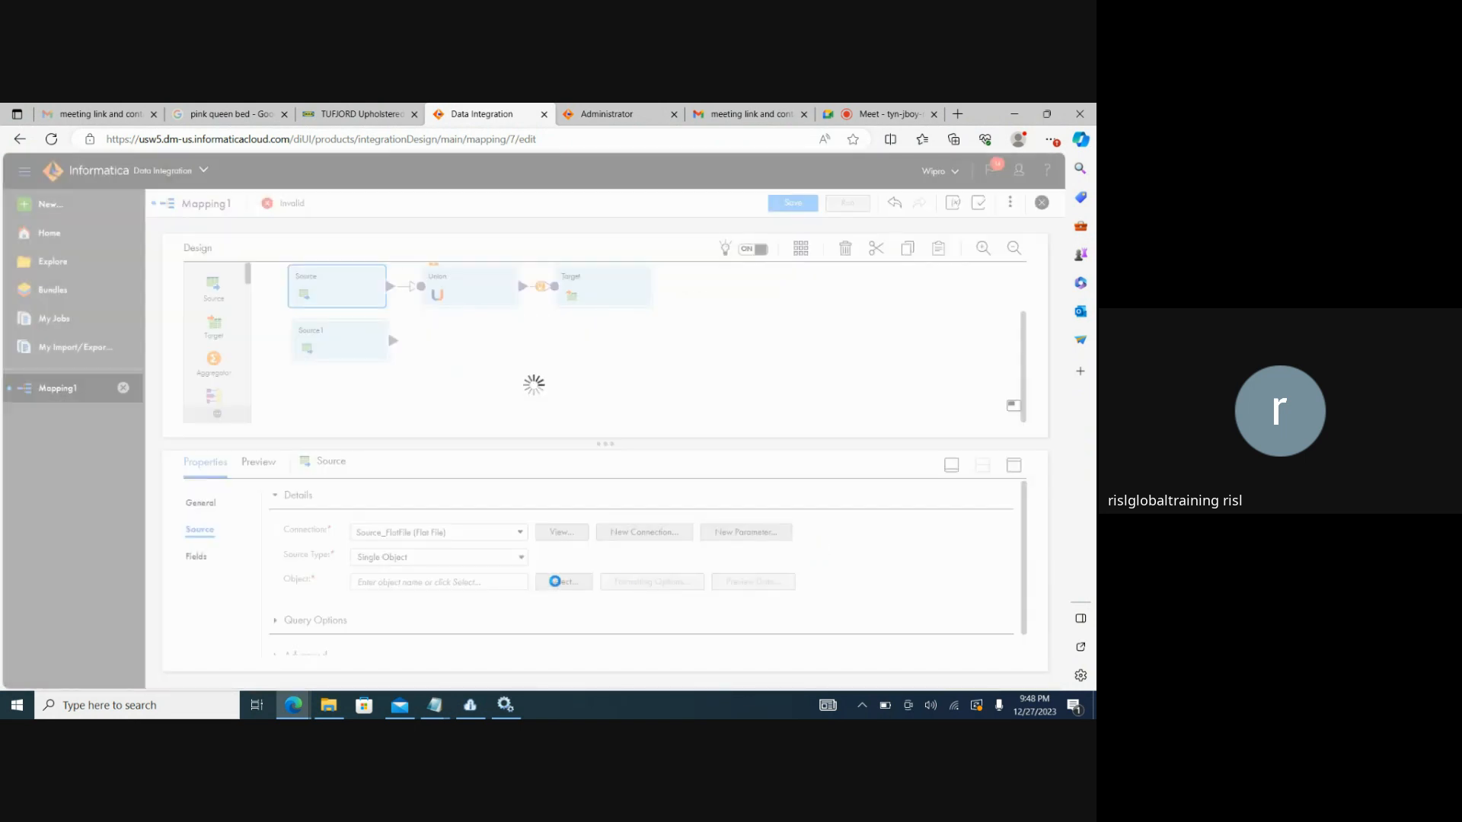
# Display the first Source's fields and enable metadata editing for them
pyautogui.click(197, 557)
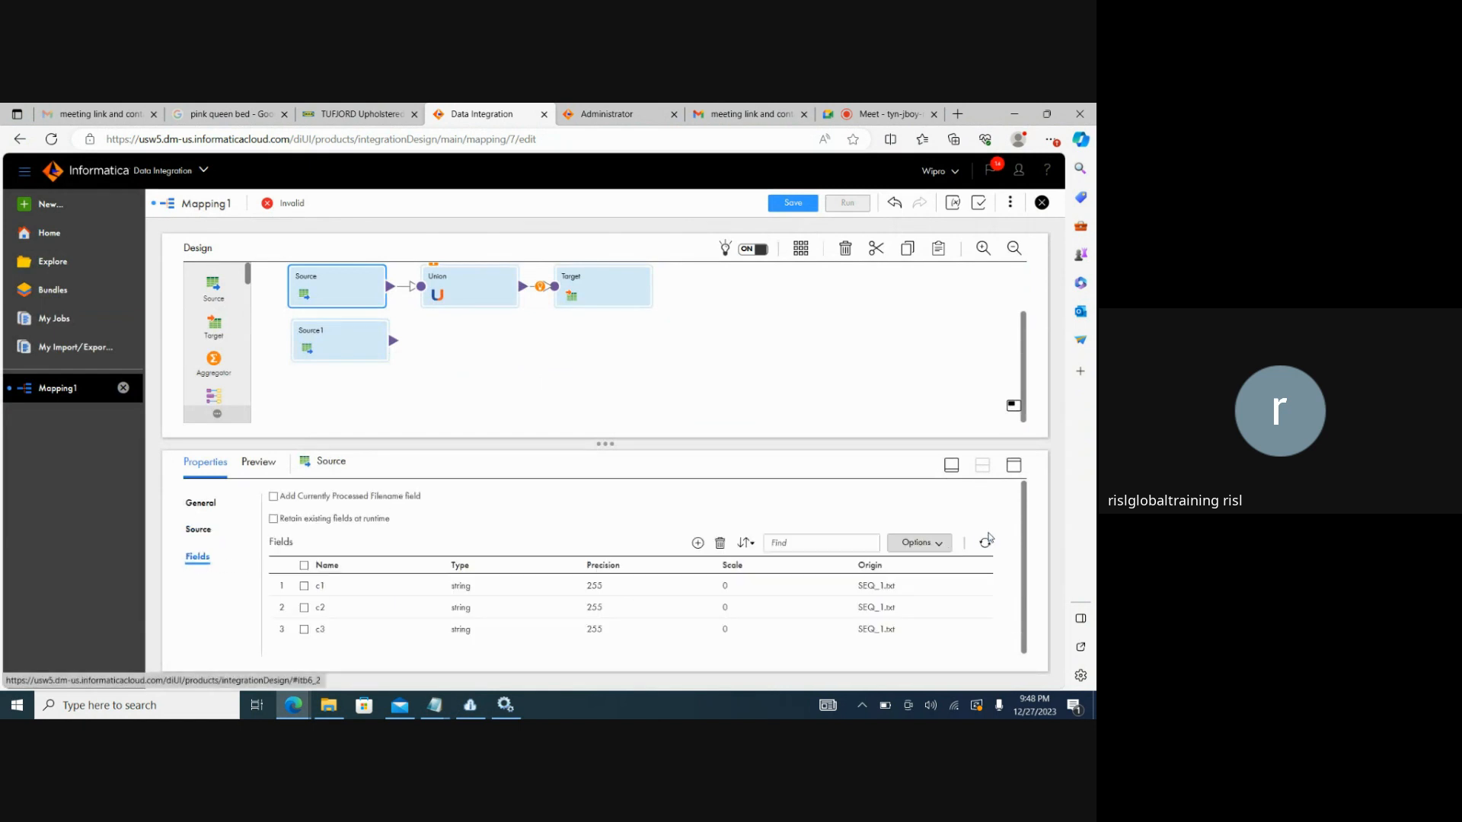
pyautogui.click(498, 591)
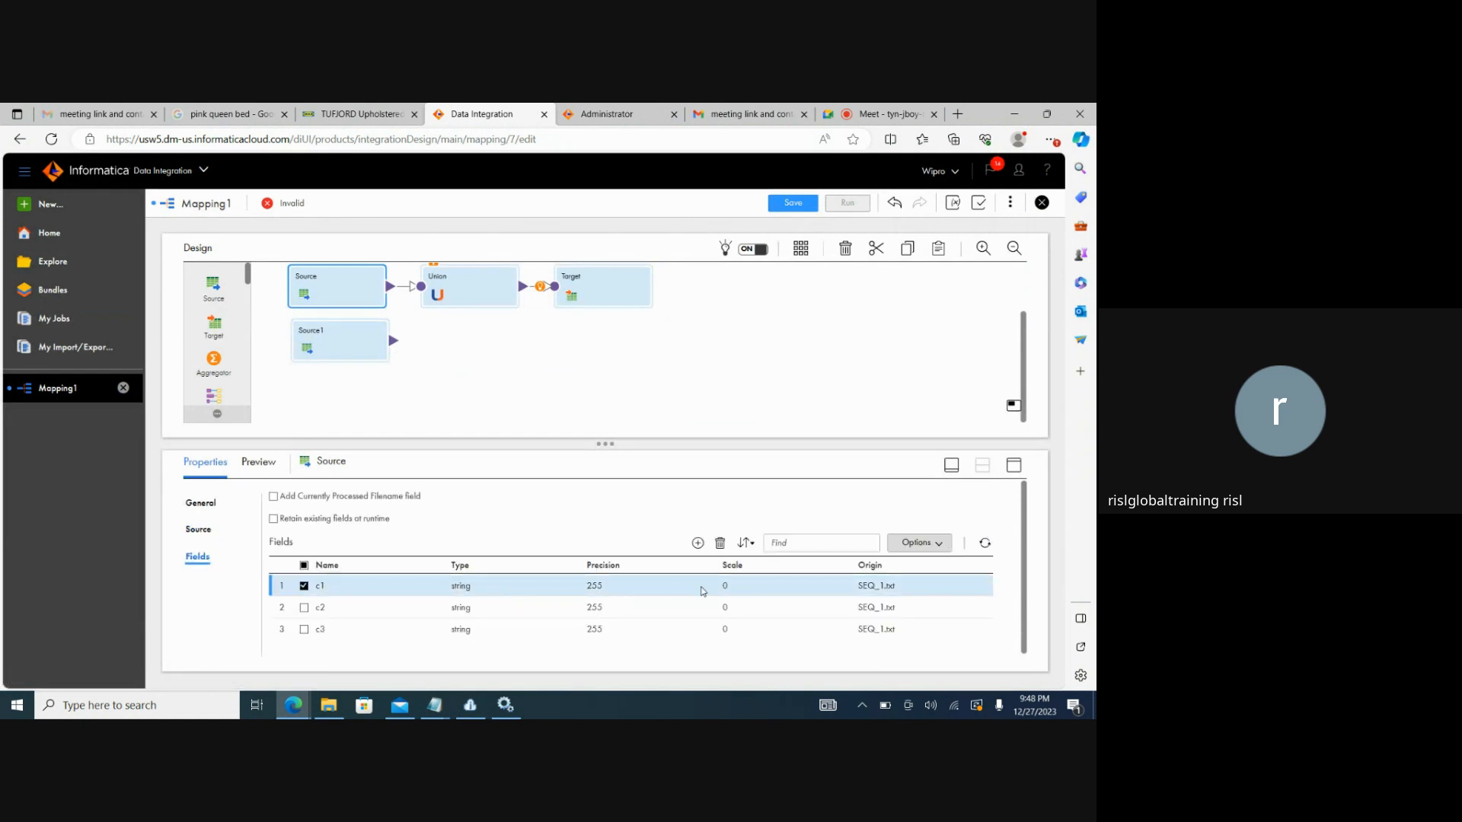
pyautogui.click(471, 587)
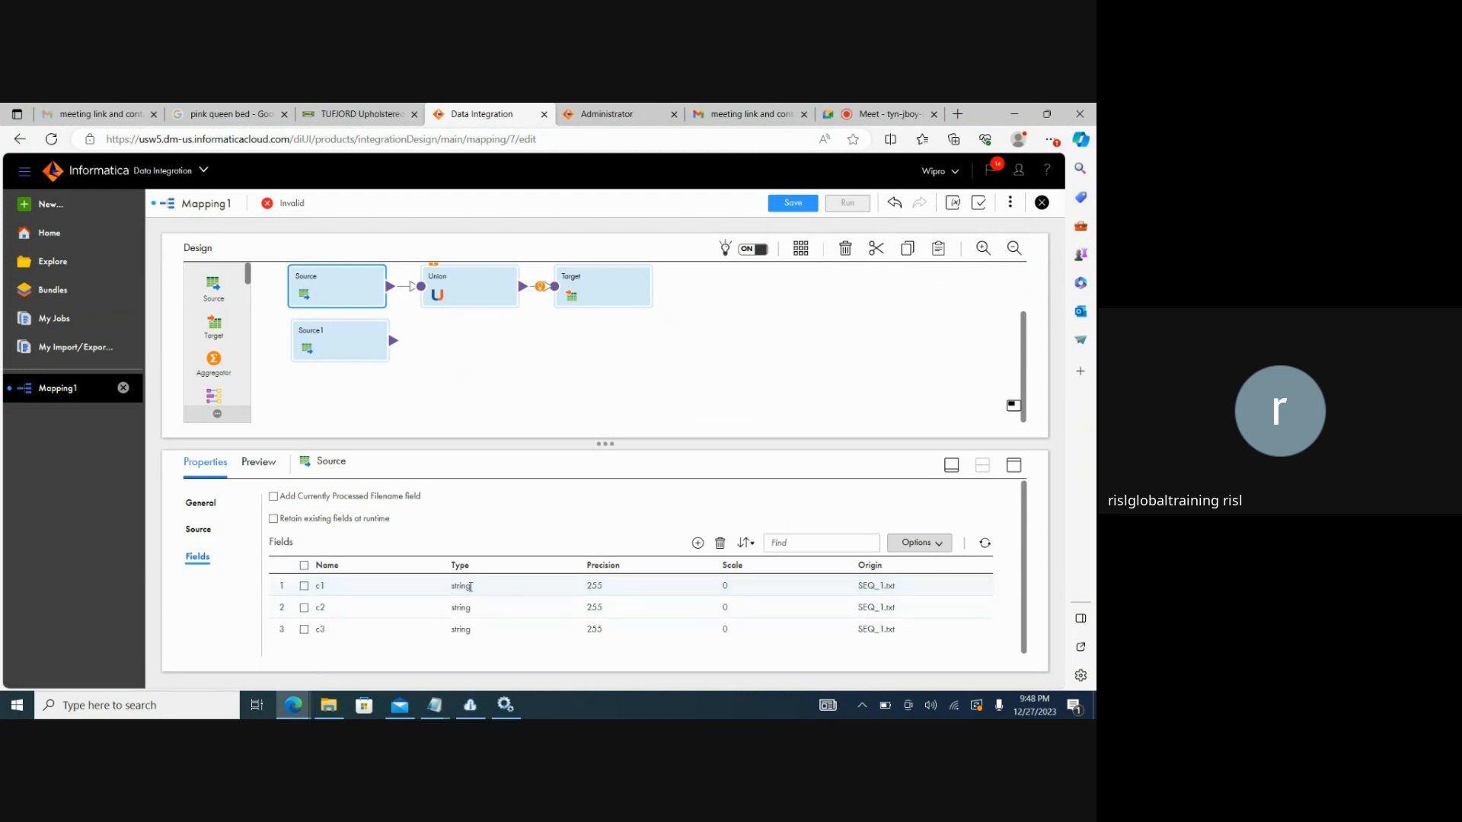
pyautogui.click(936, 550)
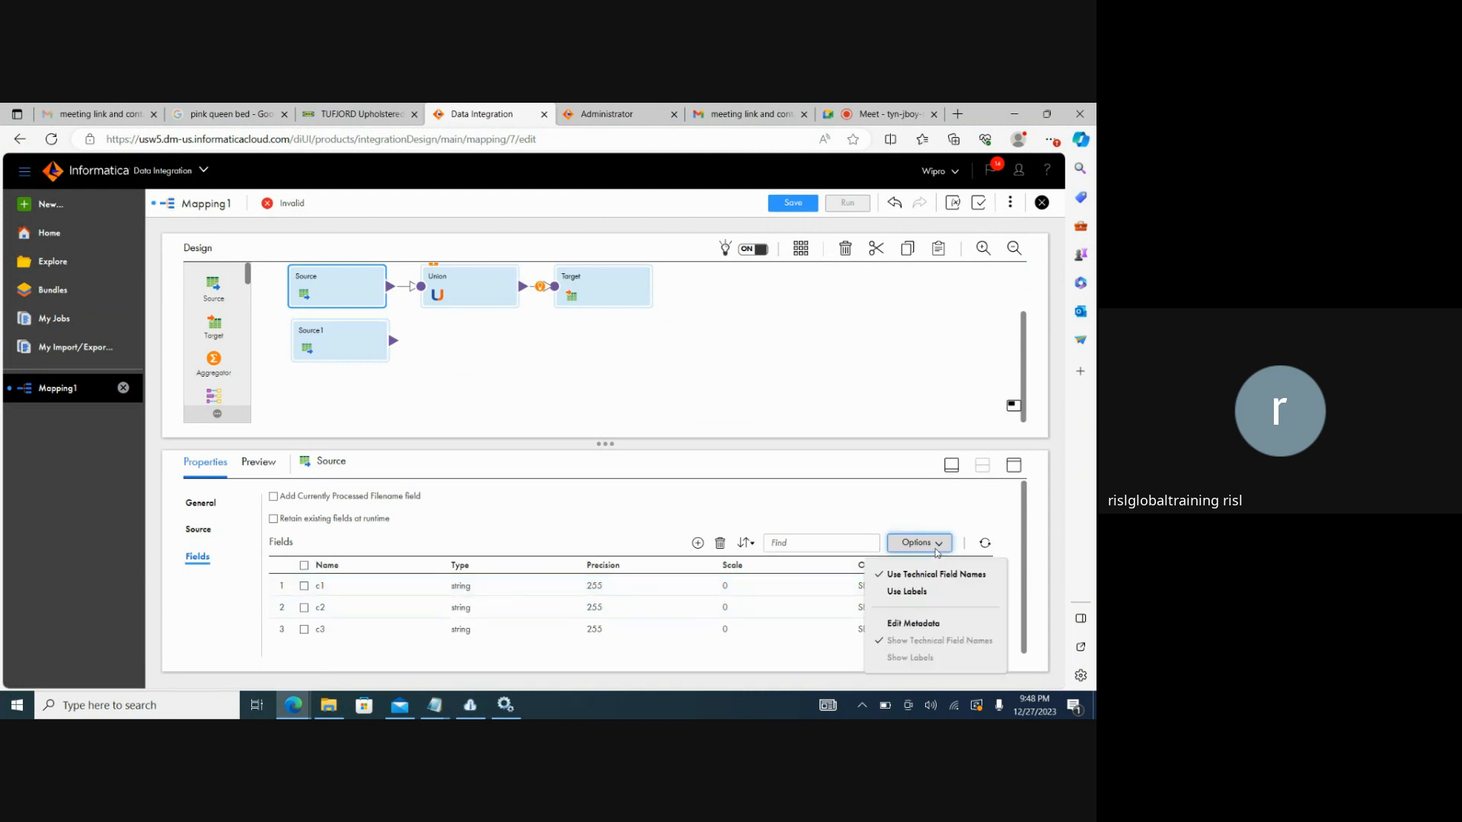
pyautogui.click(910, 624)
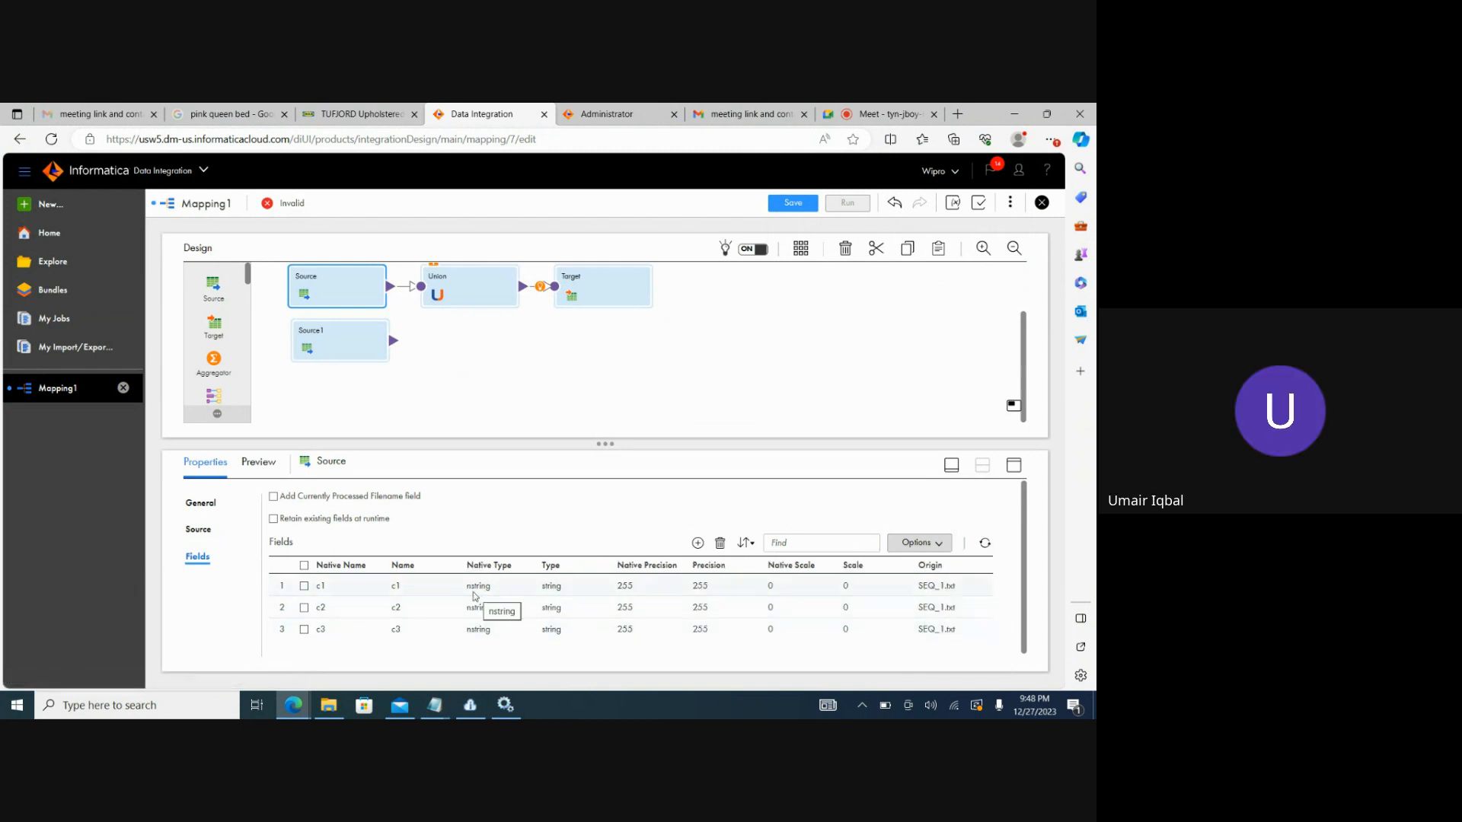
# Set the native type of the first Source's fields c1, c2 and c3 to int
pyautogui.click(498, 592)
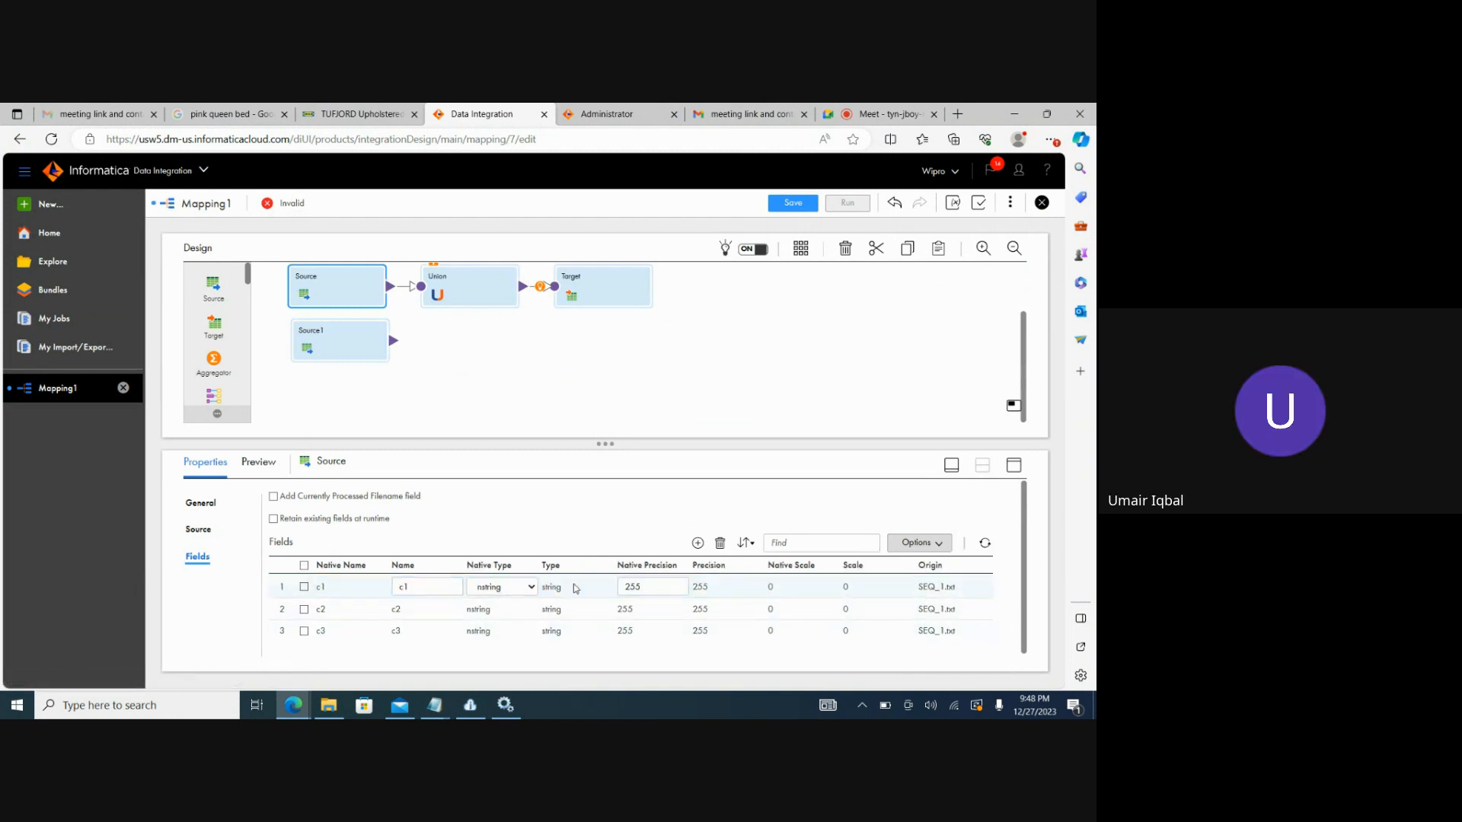
pyautogui.click(530, 587)
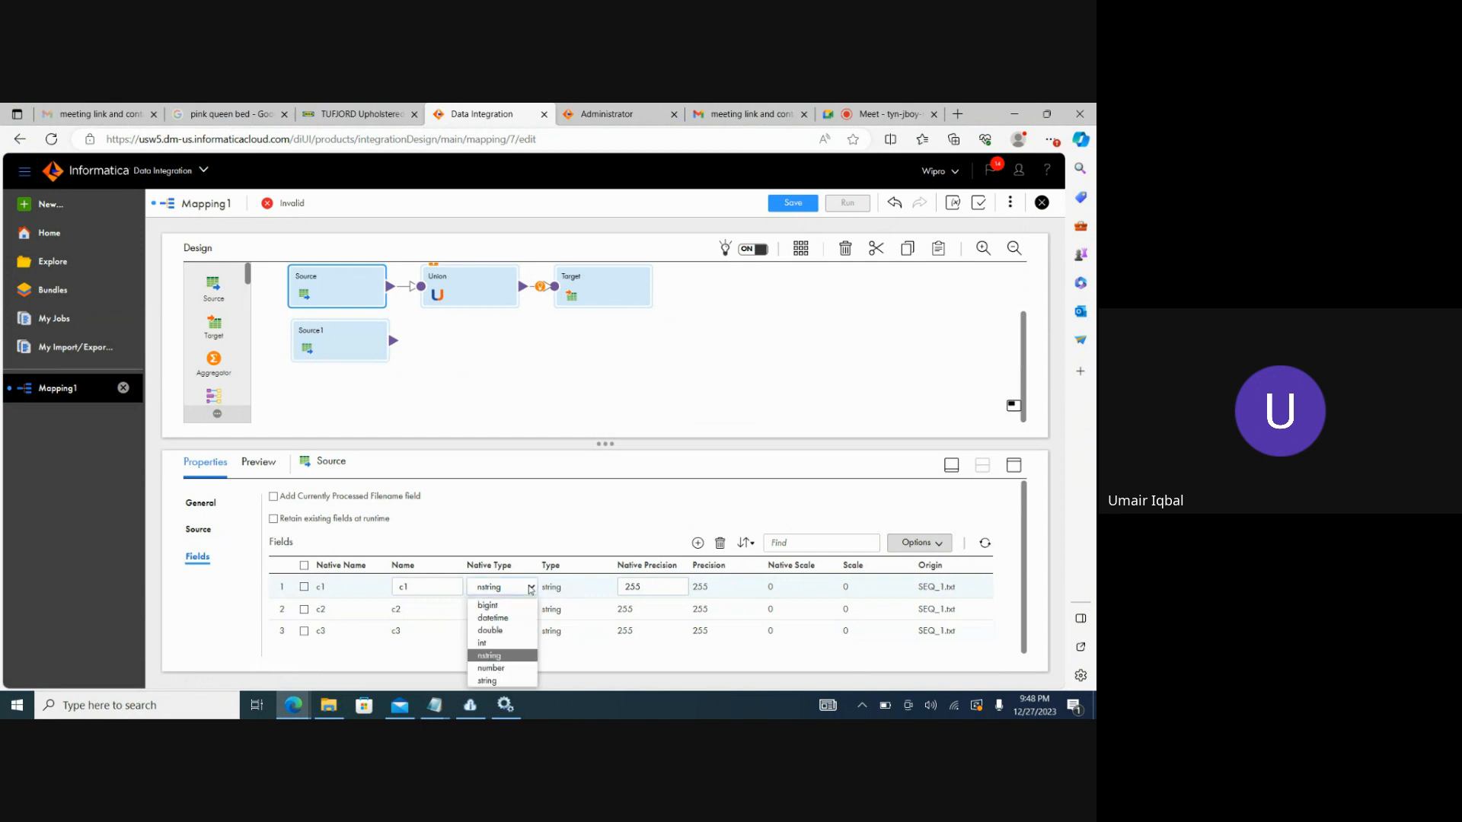
pyautogui.click(501, 642)
pyautogui.click(529, 610)
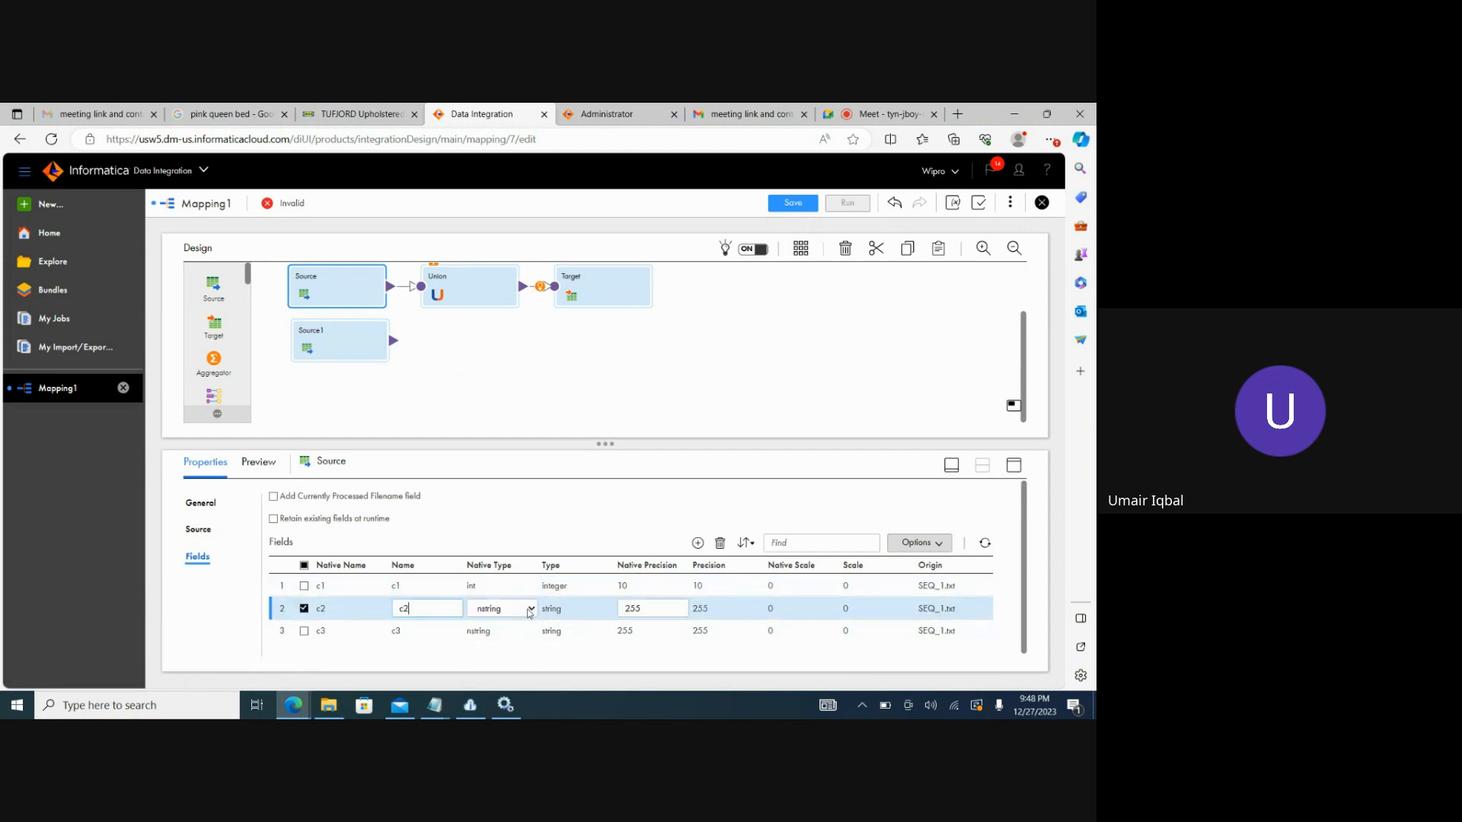
pyautogui.click(529, 609)
pyautogui.click(504, 557)
pyautogui.click(530, 639)
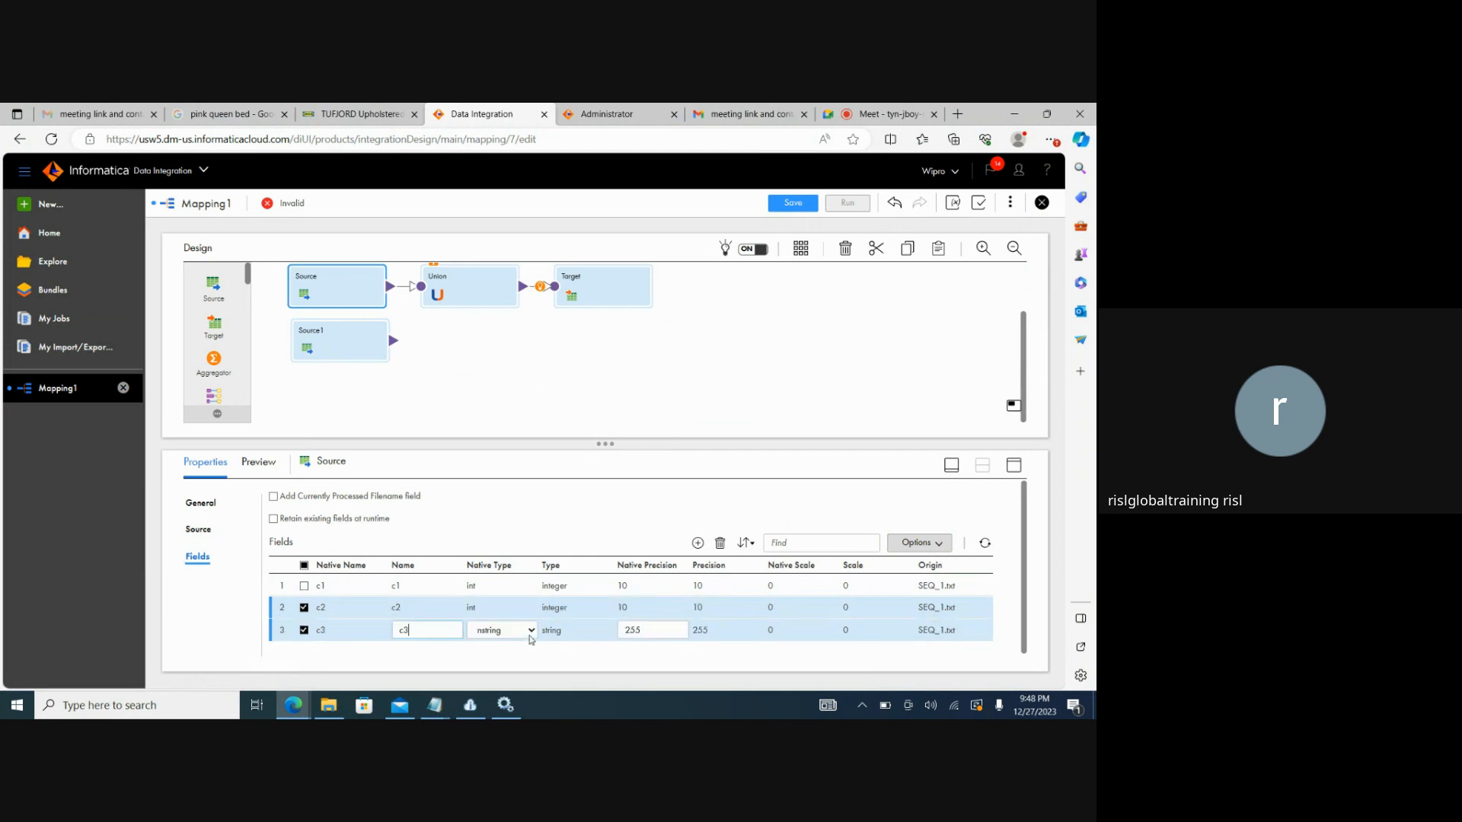
pyautogui.click(531, 639)
pyautogui.click(493, 583)
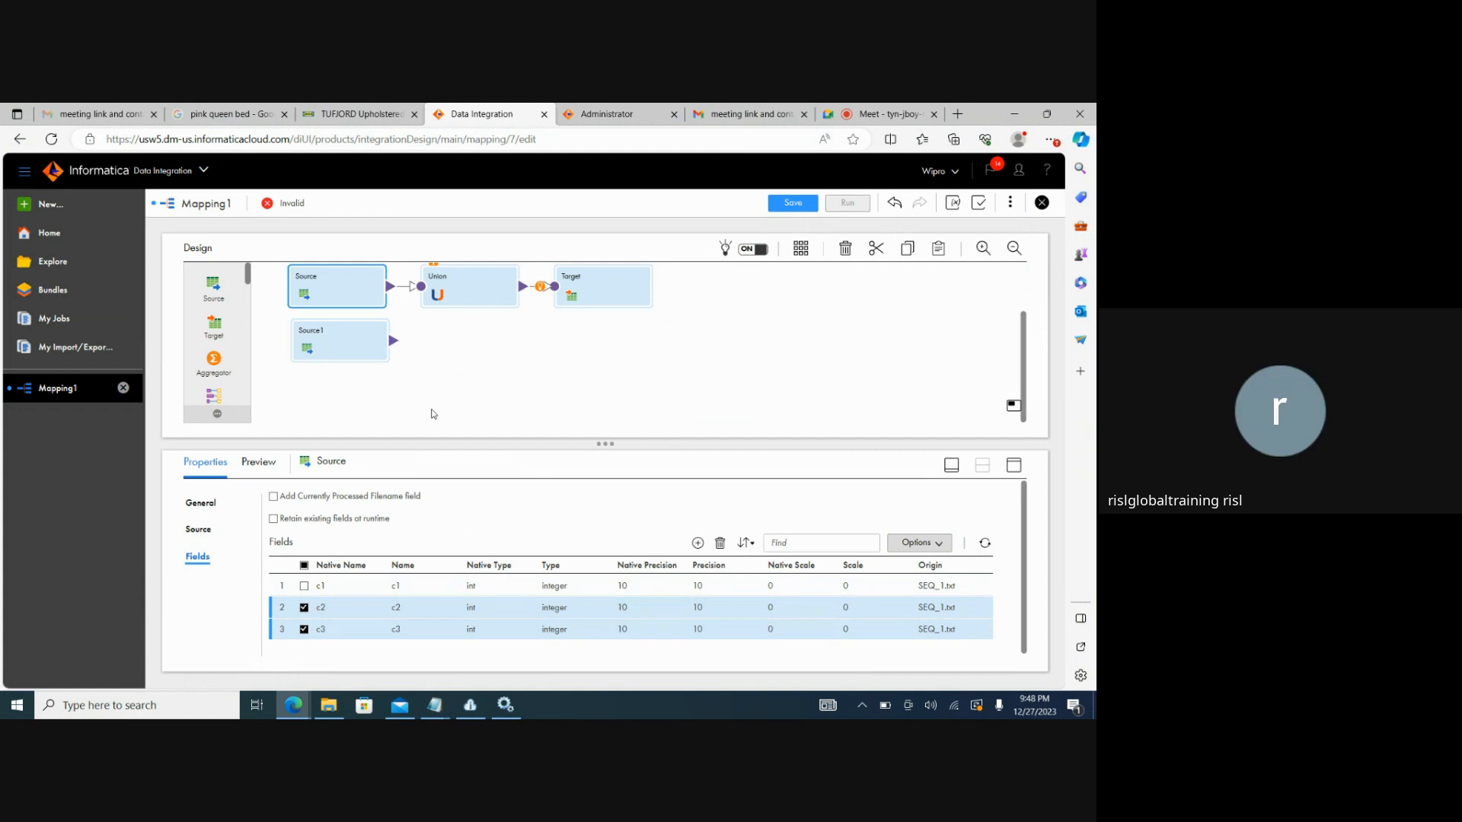
# Configure Source1 to use the Source_FlatFile connection with SEQ_2.txt as its single source object
pyautogui.click(305, 345)
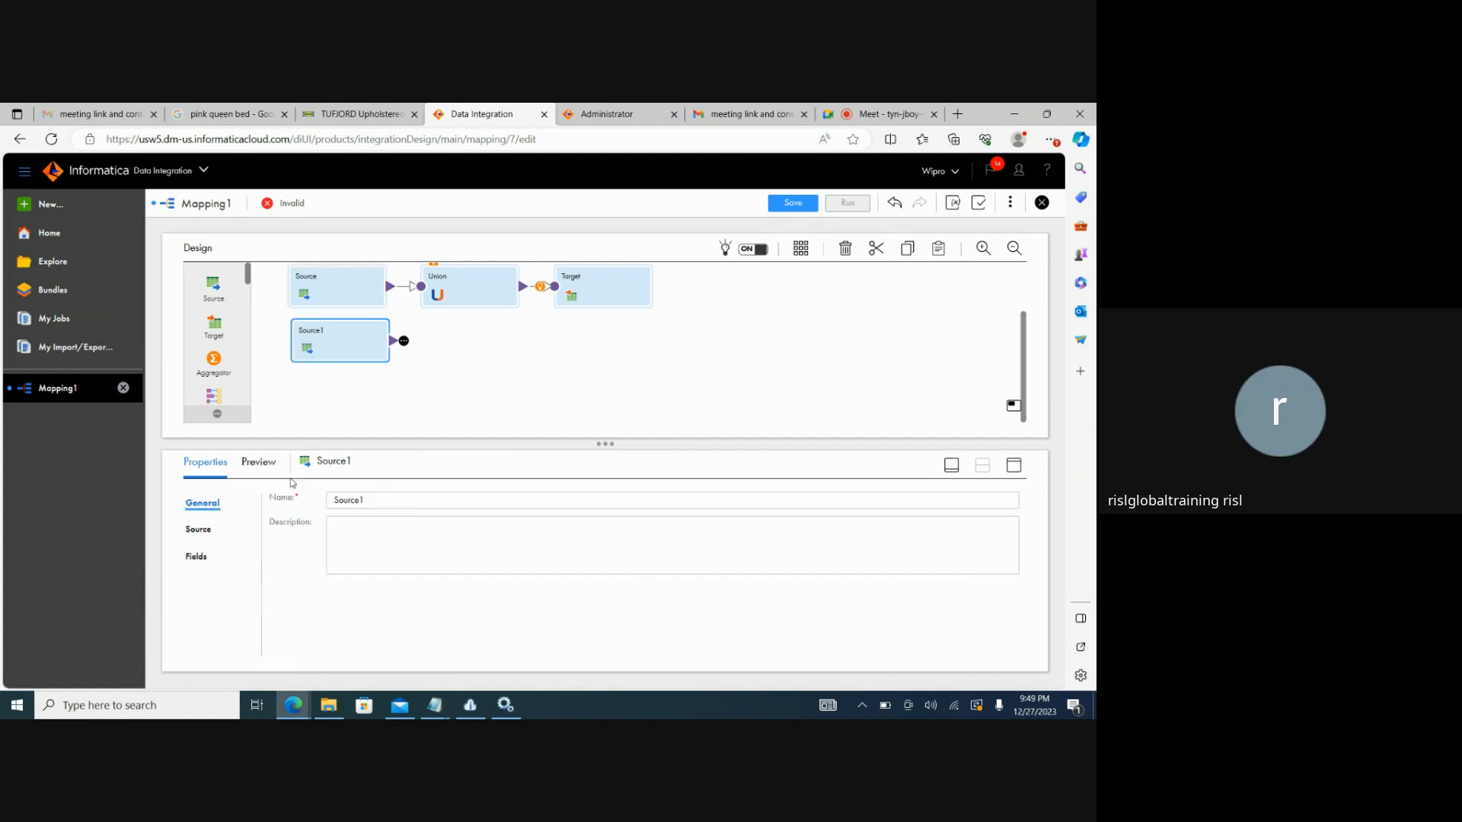
pyautogui.click(199, 529)
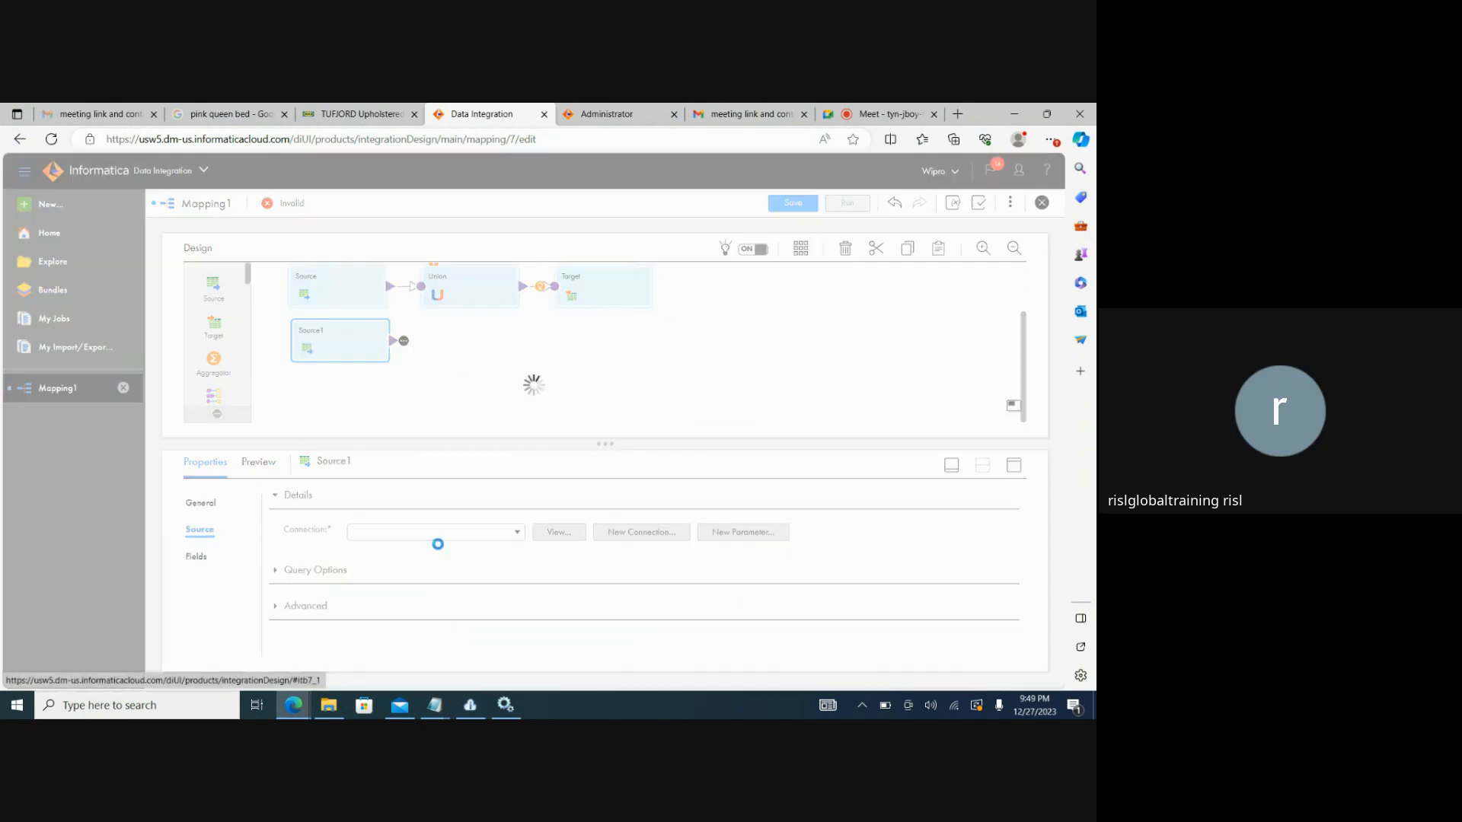
pyautogui.click(519, 533)
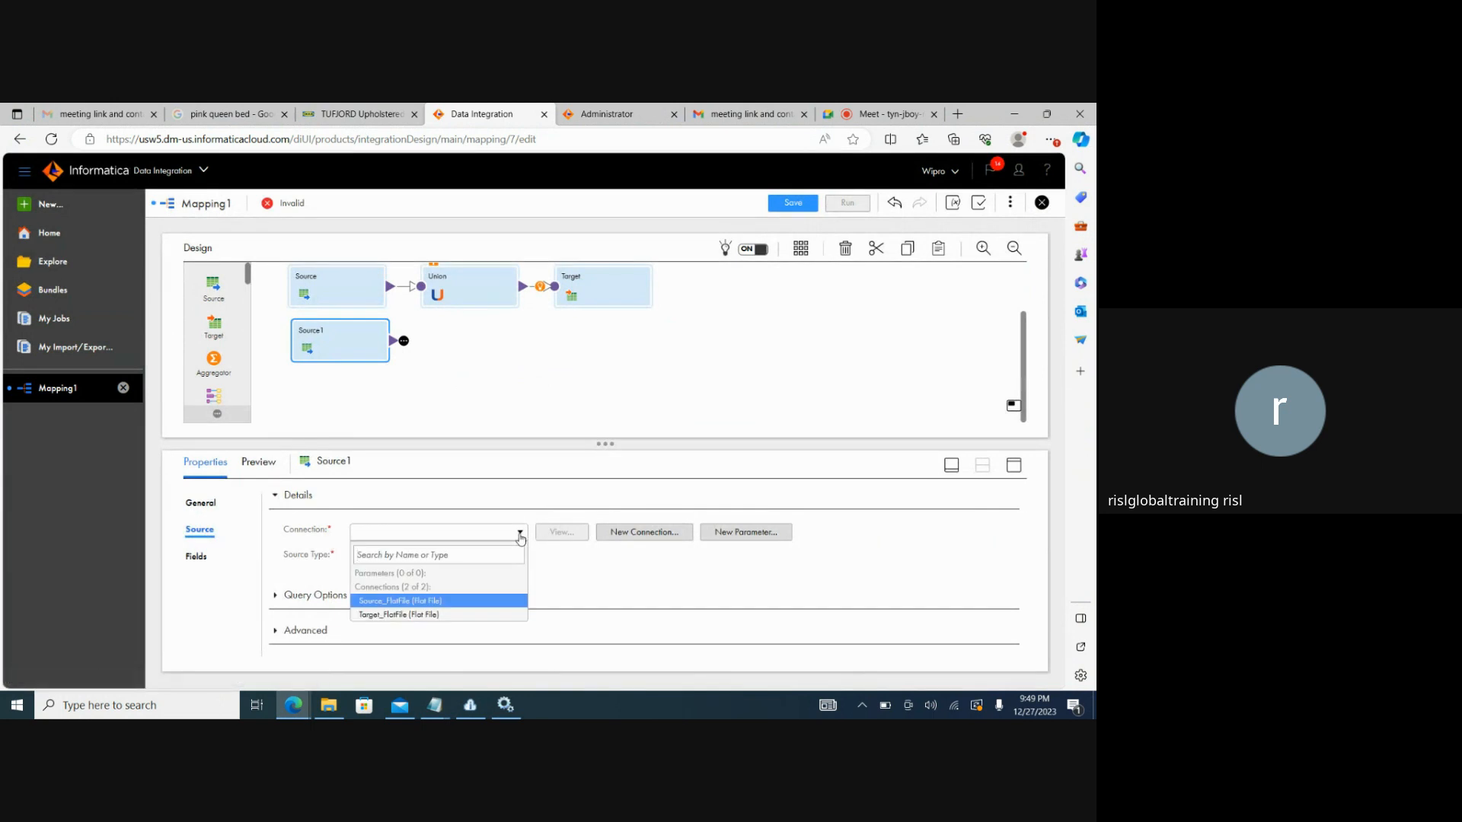
pyautogui.click(435, 603)
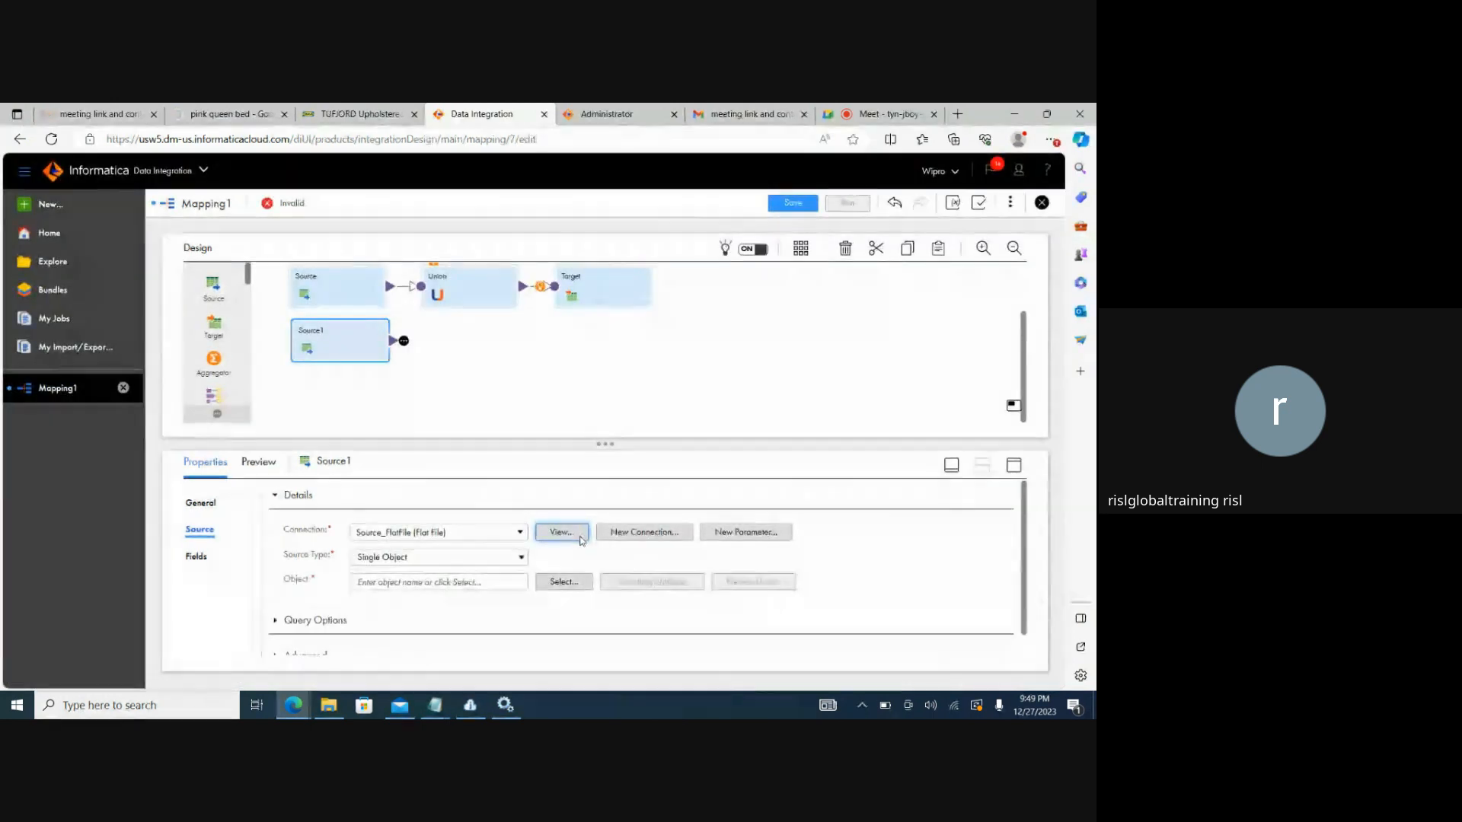
pyautogui.click(564, 582)
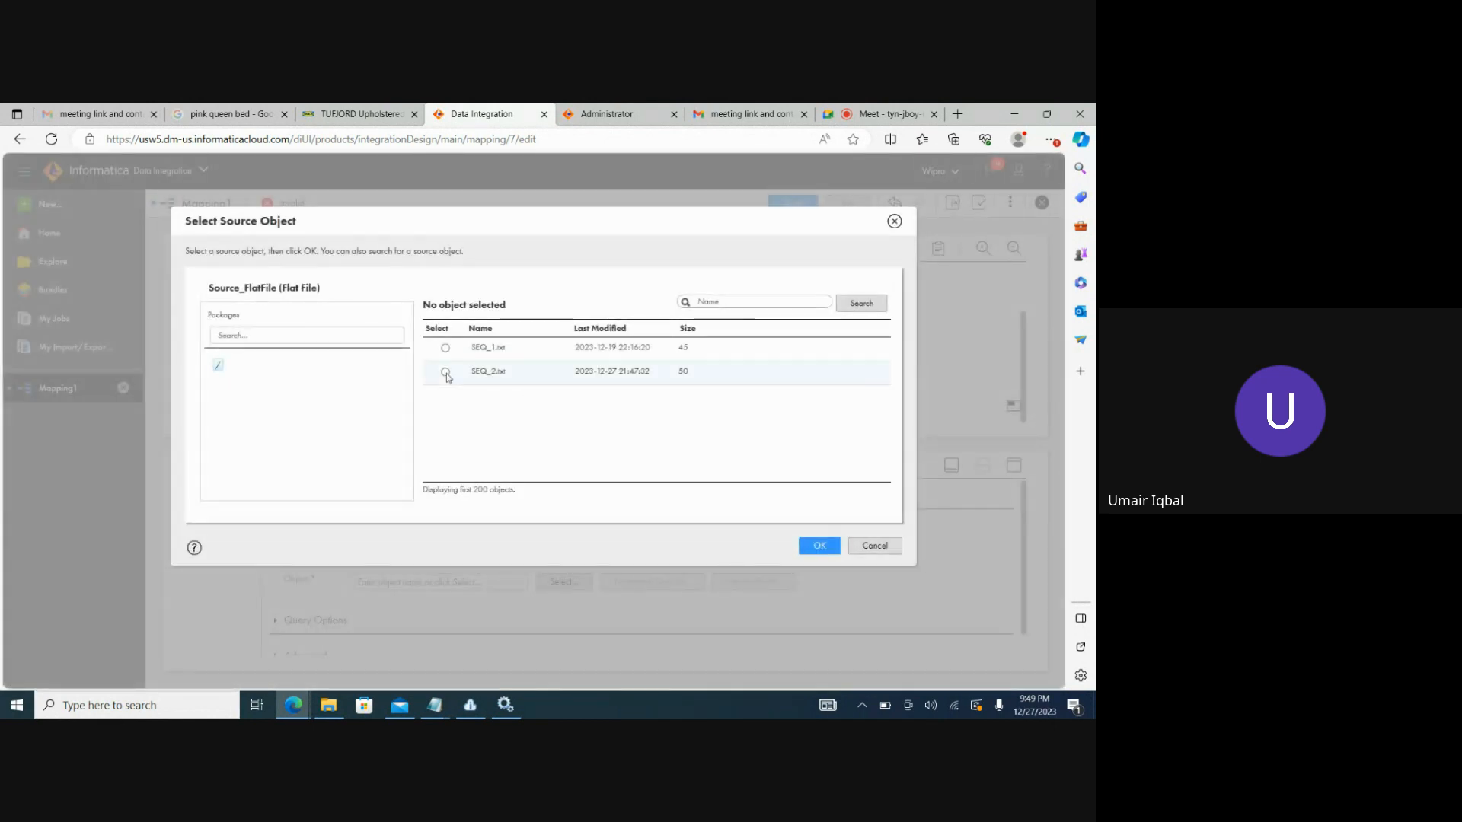
pyautogui.click(445, 372)
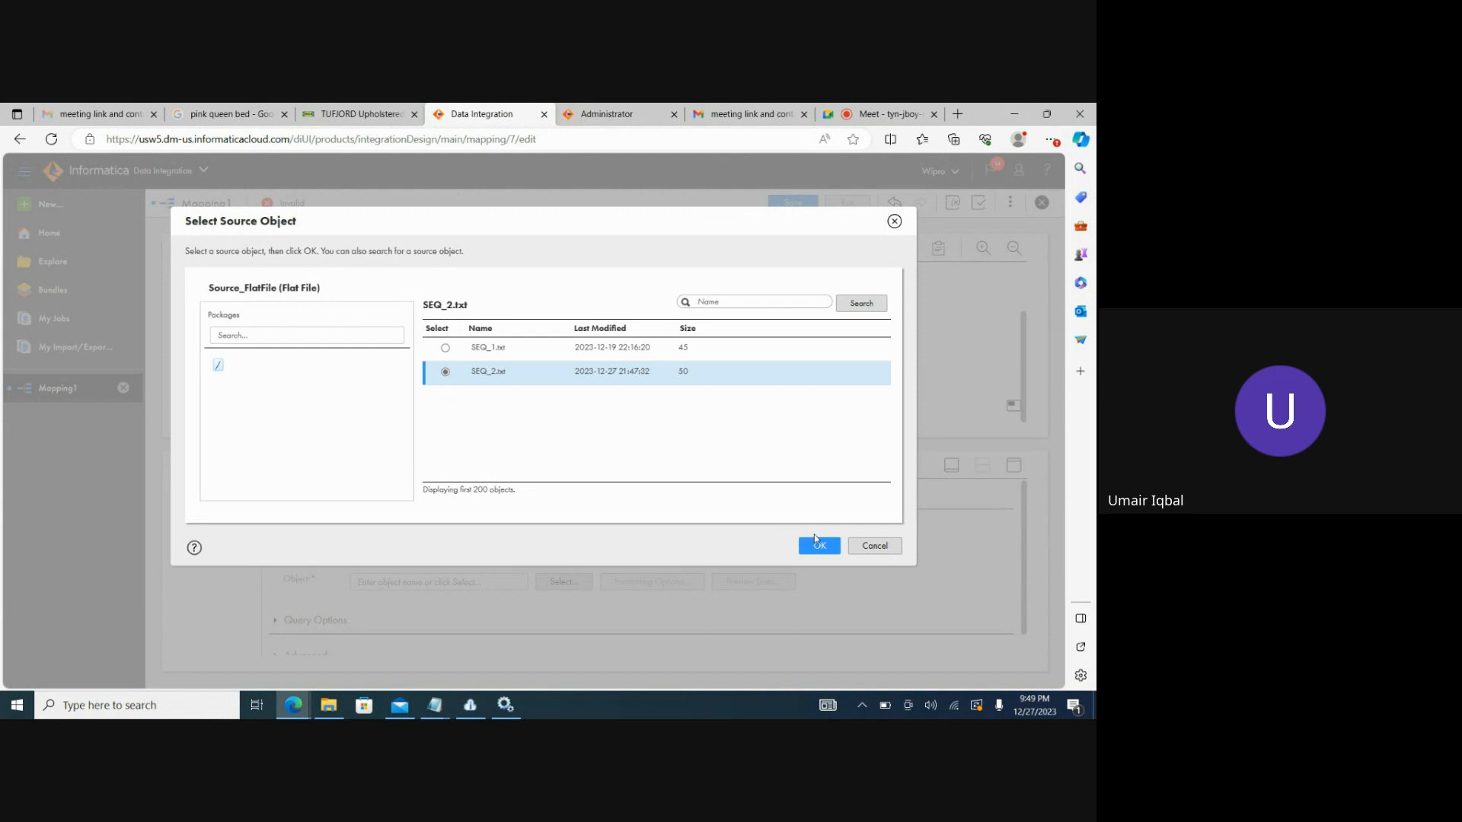
pyautogui.click(817, 544)
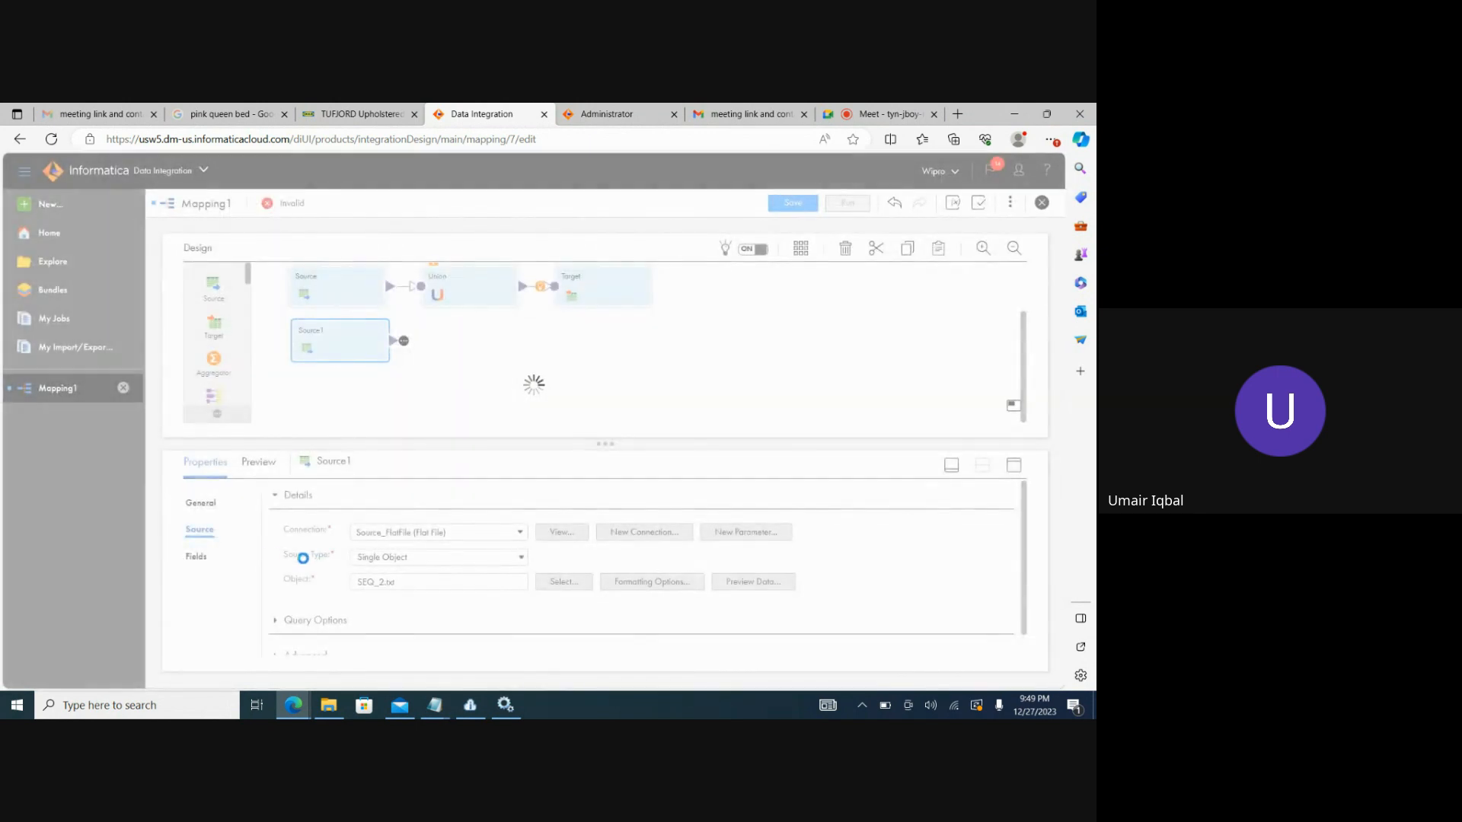
# Display Source1's fields and enable metadata editing for them
pyautogui.click(196, 557)
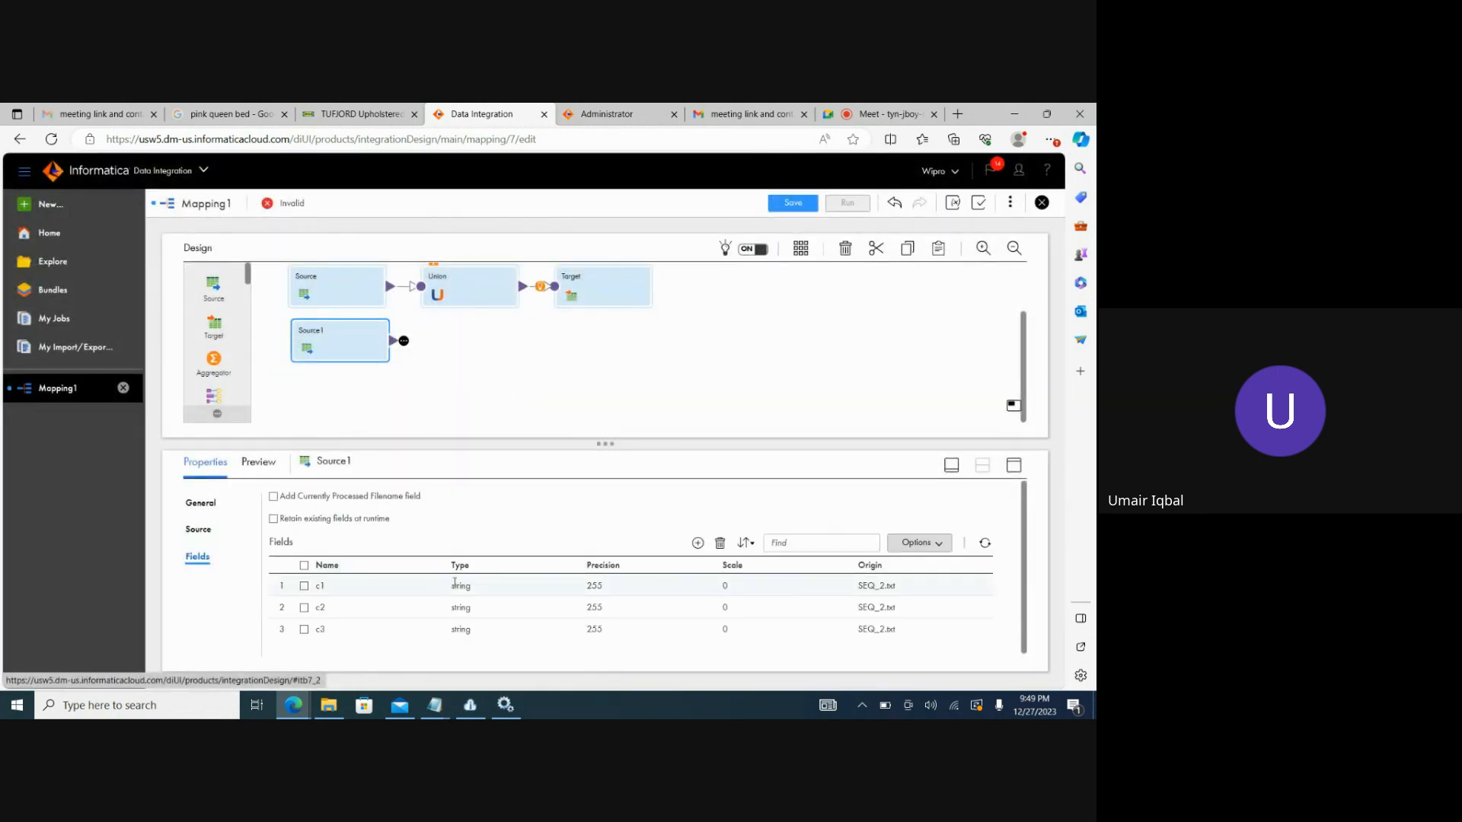
pyautogui.click(913, 542)
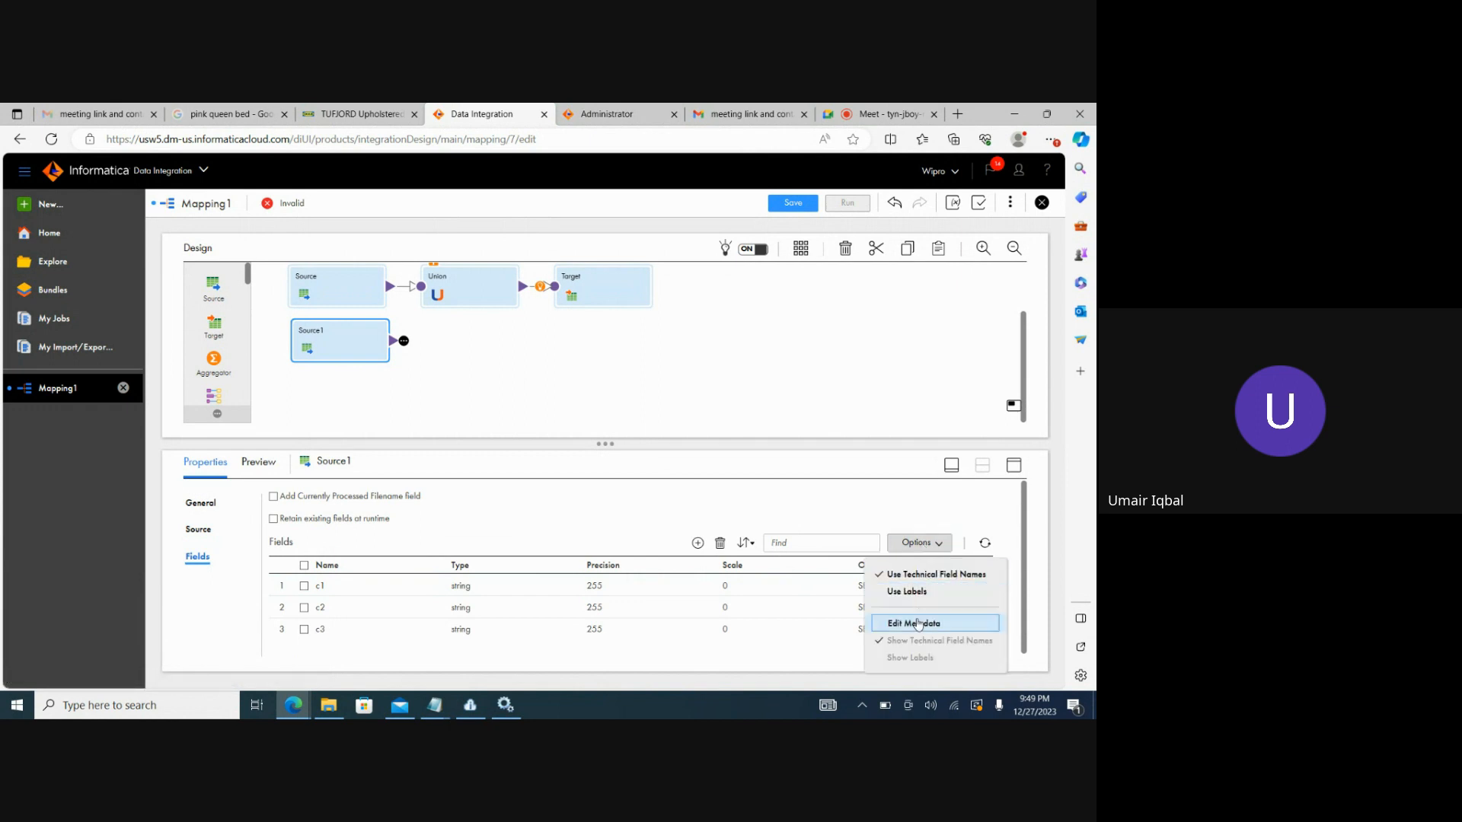
pyautogui.click(918, 621)
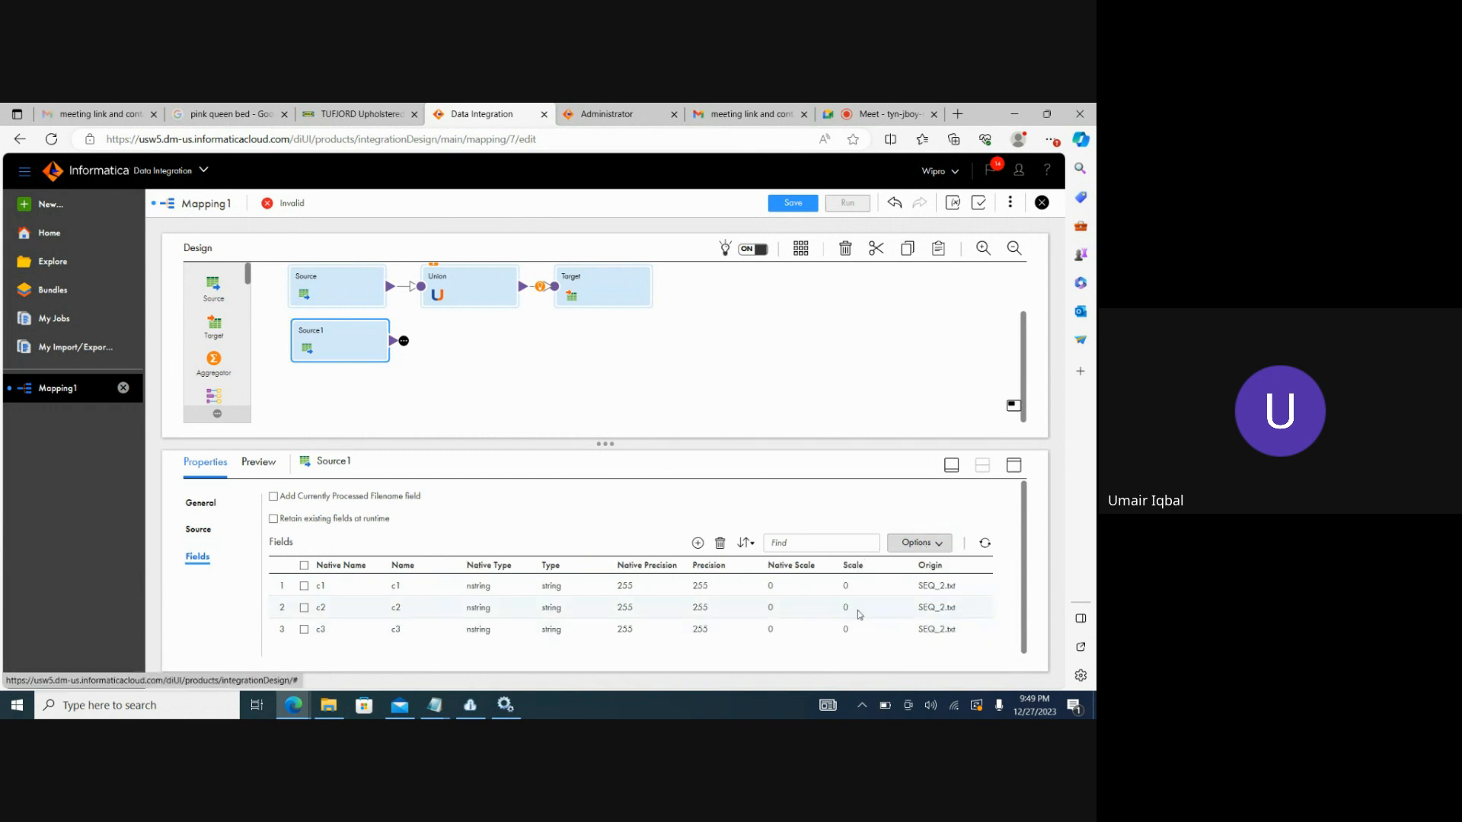
# Set the native type of Source1's fields c1, c2 and c3 to int
pyautogui.click(490, 594)
pyautogui.click(491, 588)
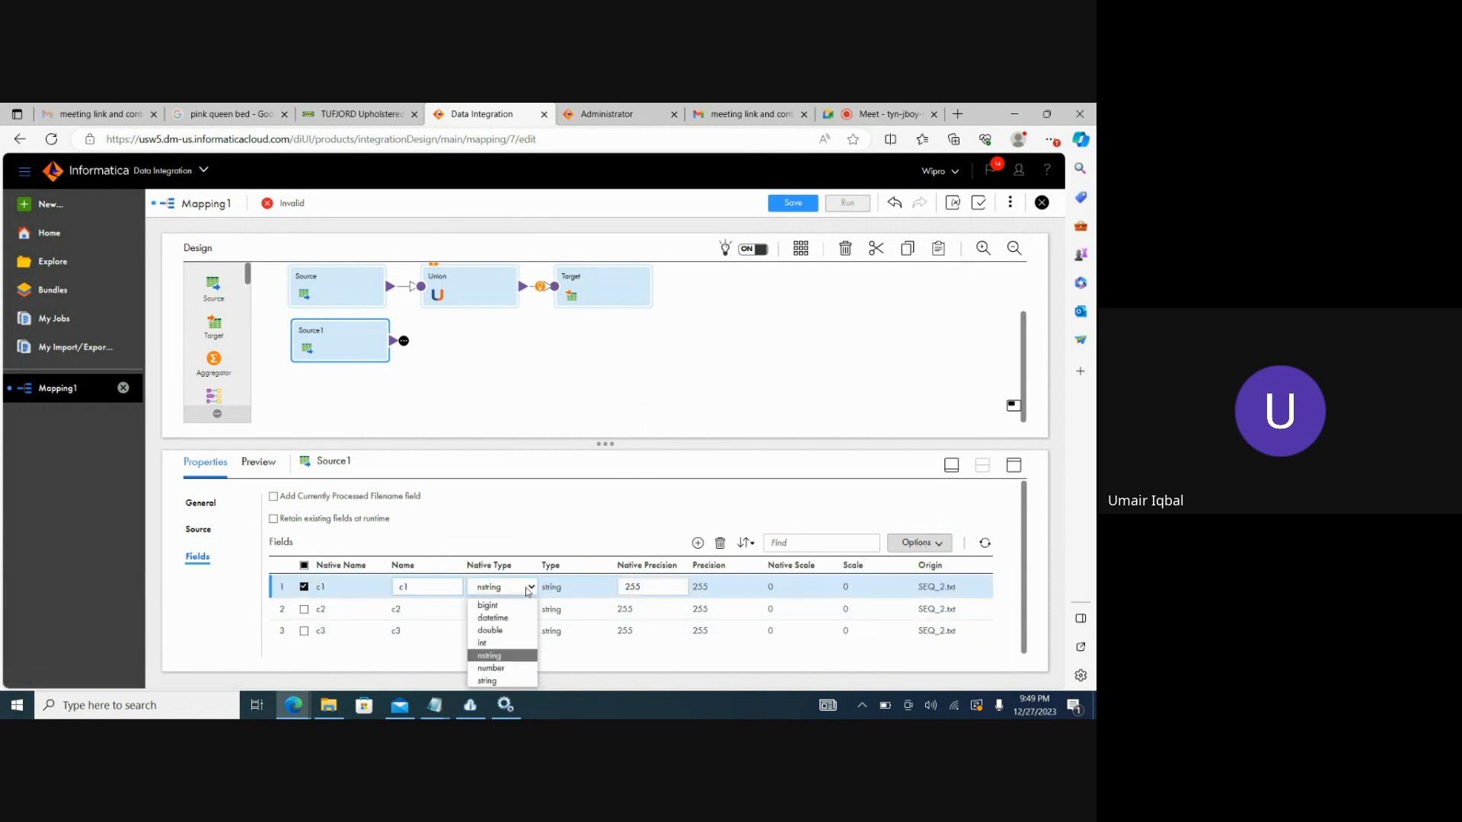
pyautogui.click(485, 644)
pyautogui.click(529, 613)
pyautogui.click(531, 609)
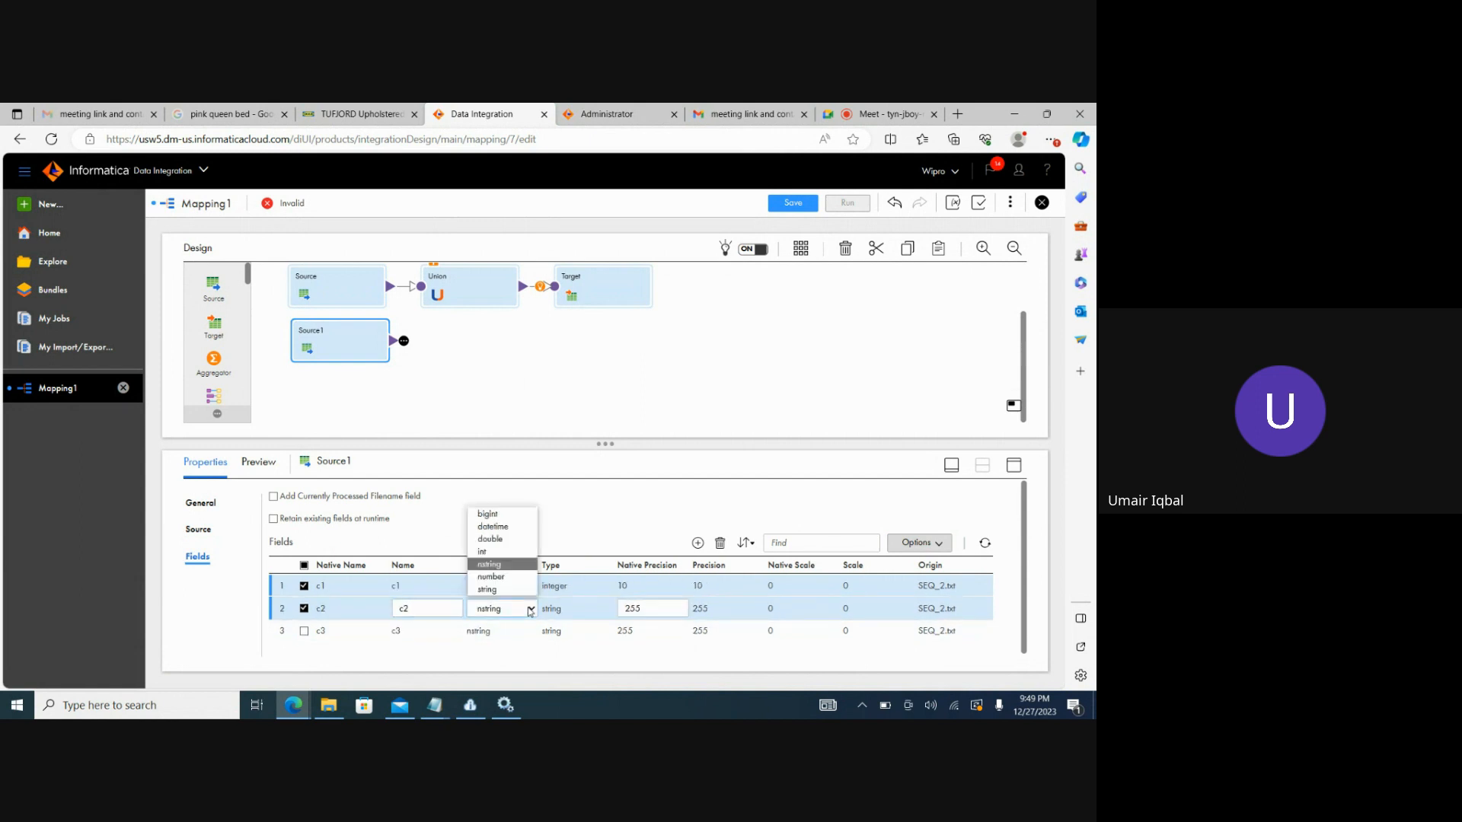
pyautogui.click(492, 552)
pyautogui.click(534, 634)
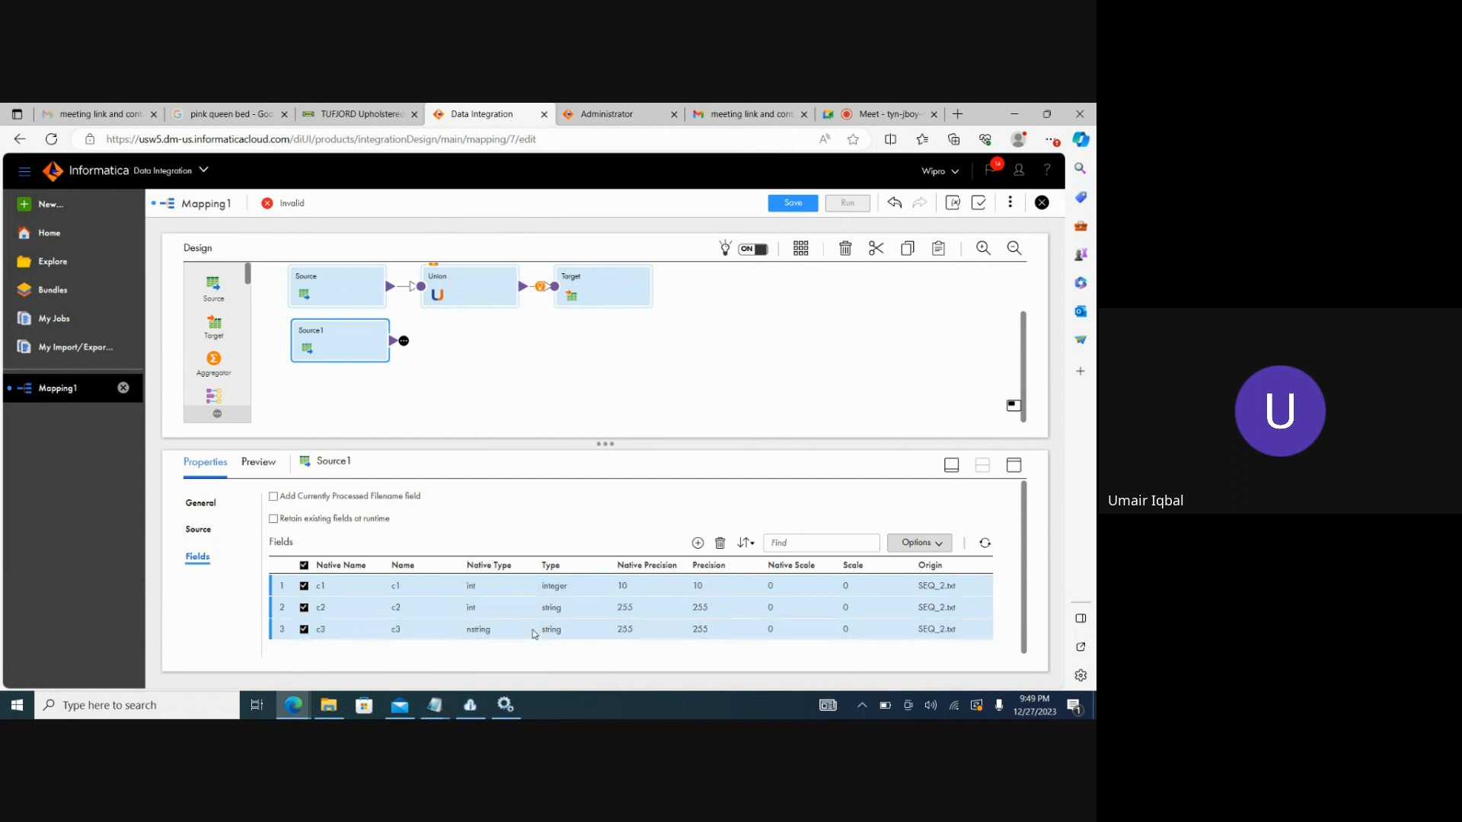
pyautogui.click(531, 629)
pyautogui.click(497, 587)
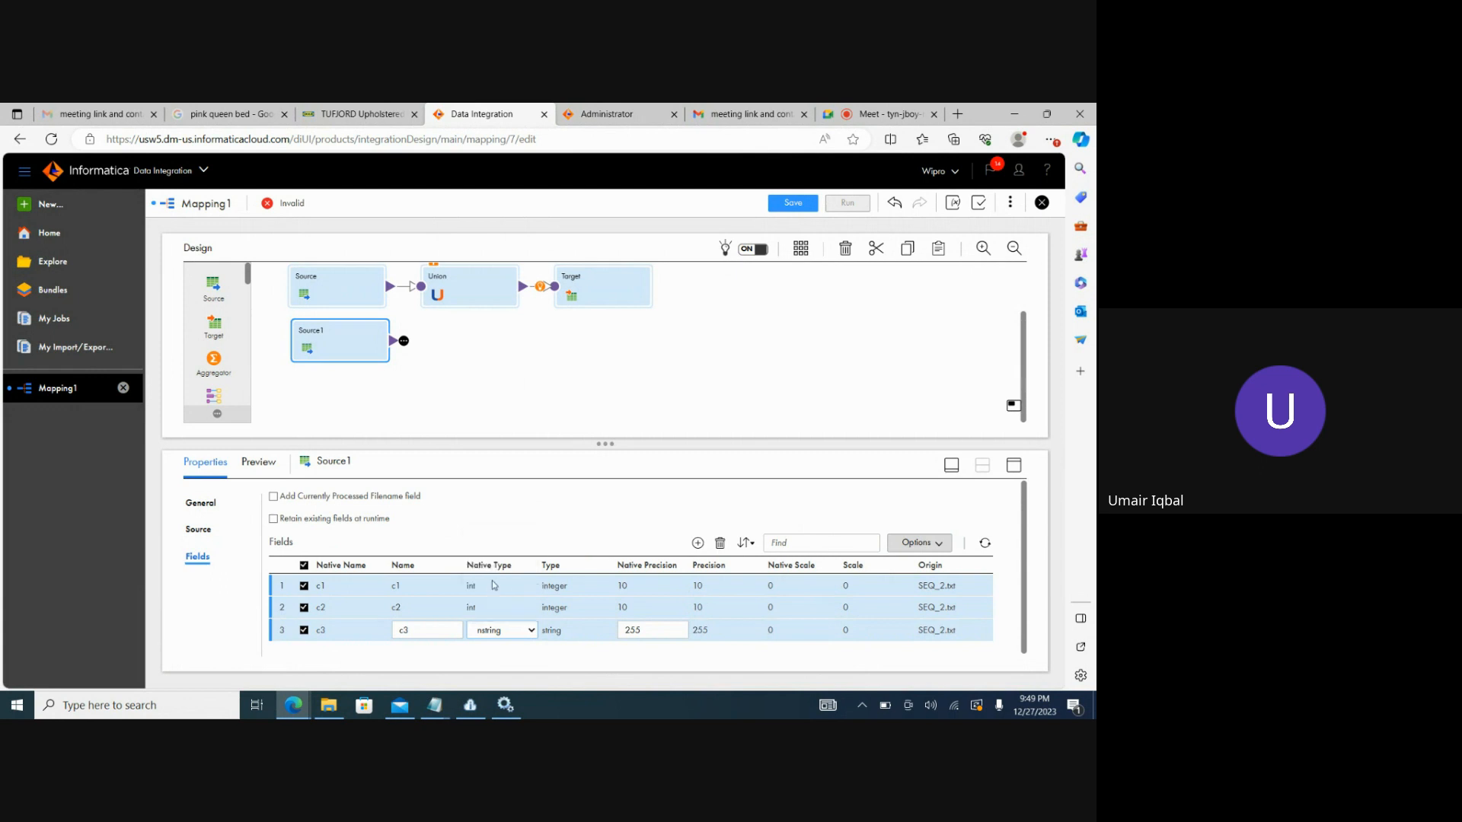
pyautogui.click(529, 631)
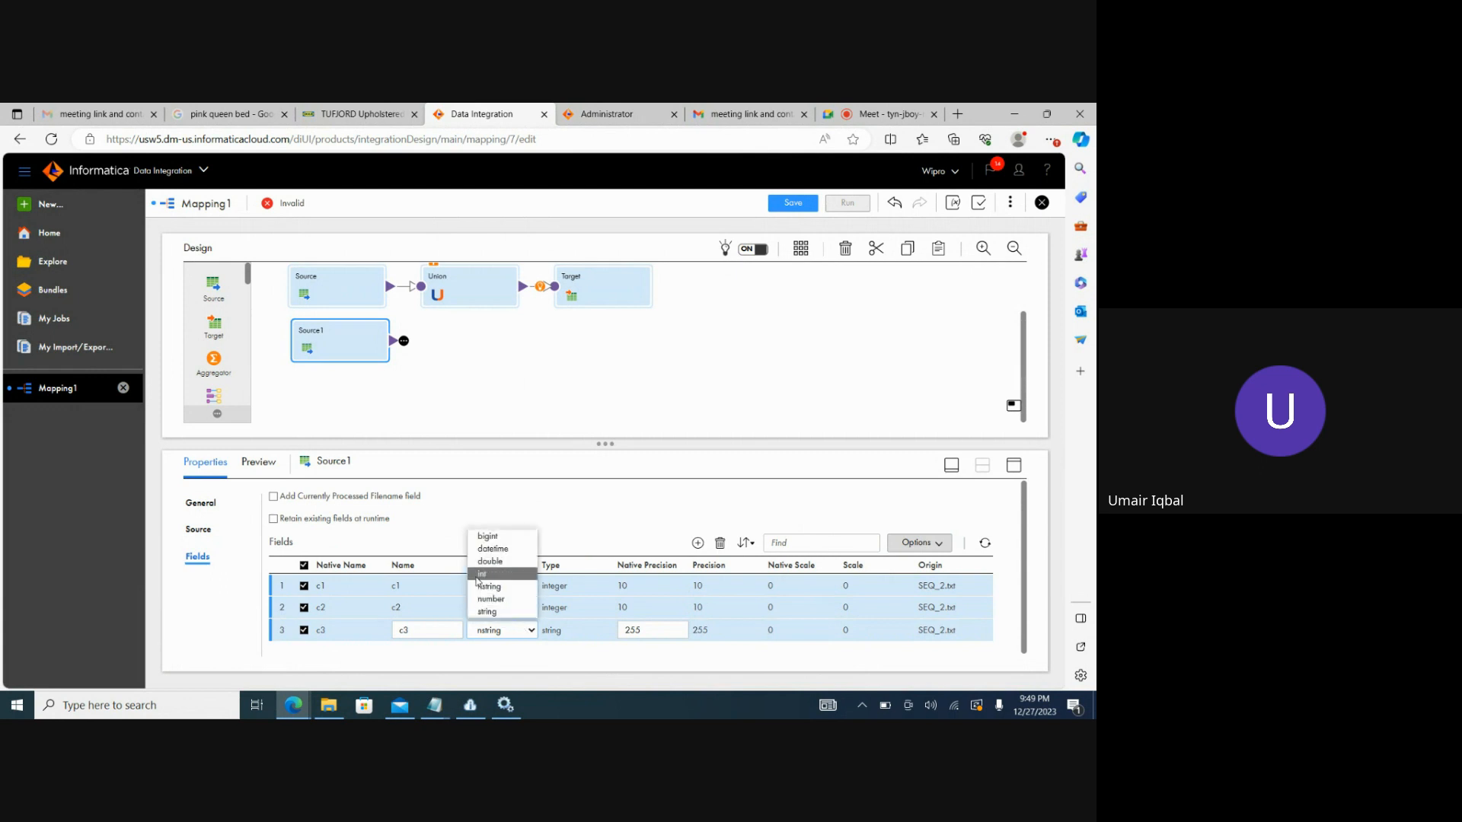
pyautogui.click(475, 581)
pyautogui.click(440, 443)
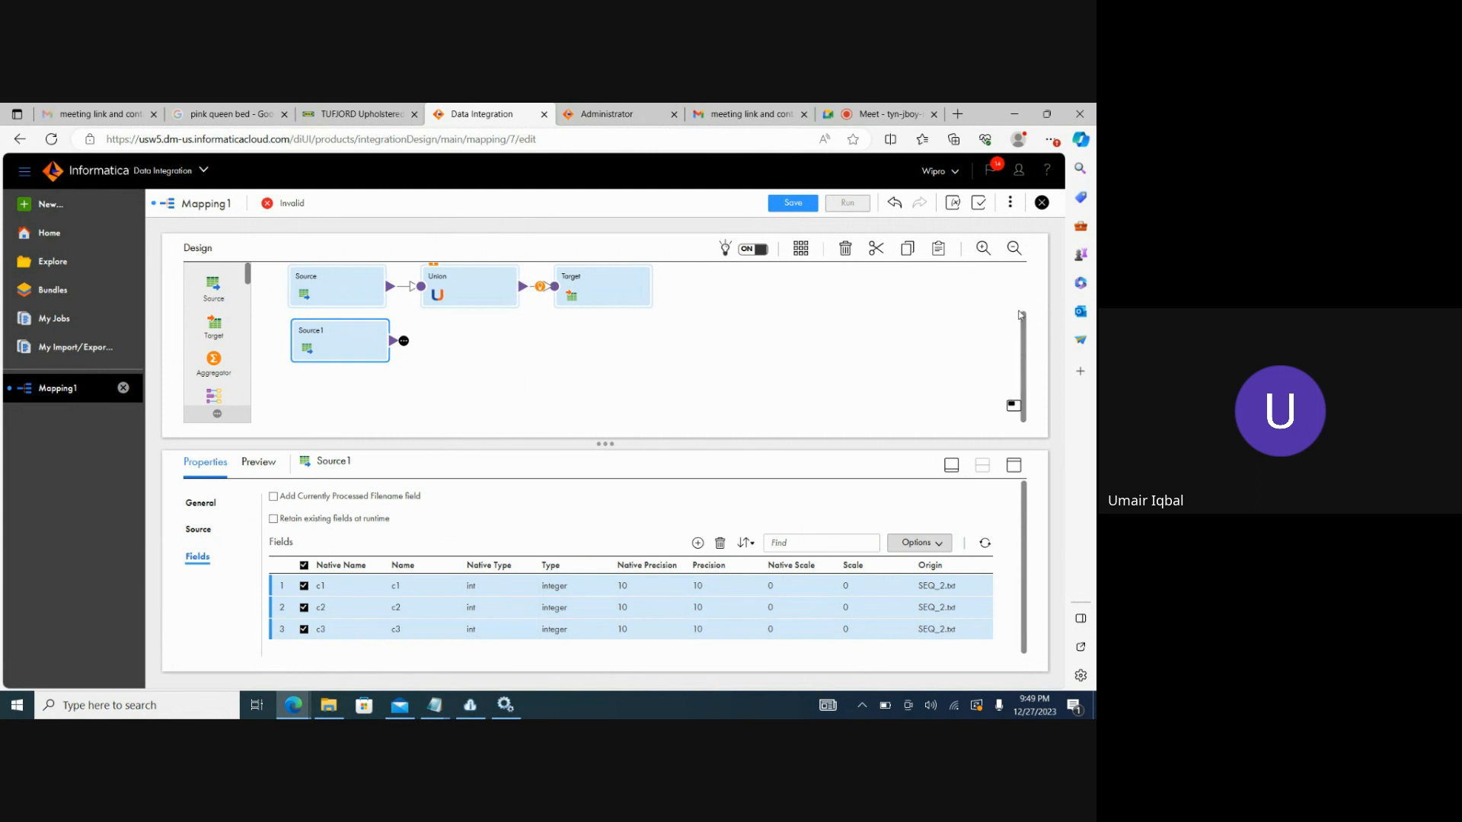
# Examine the Union transformation's incoming field rules and the included fields of its input groups
pyautogui.scroll(2, 1021, 314)
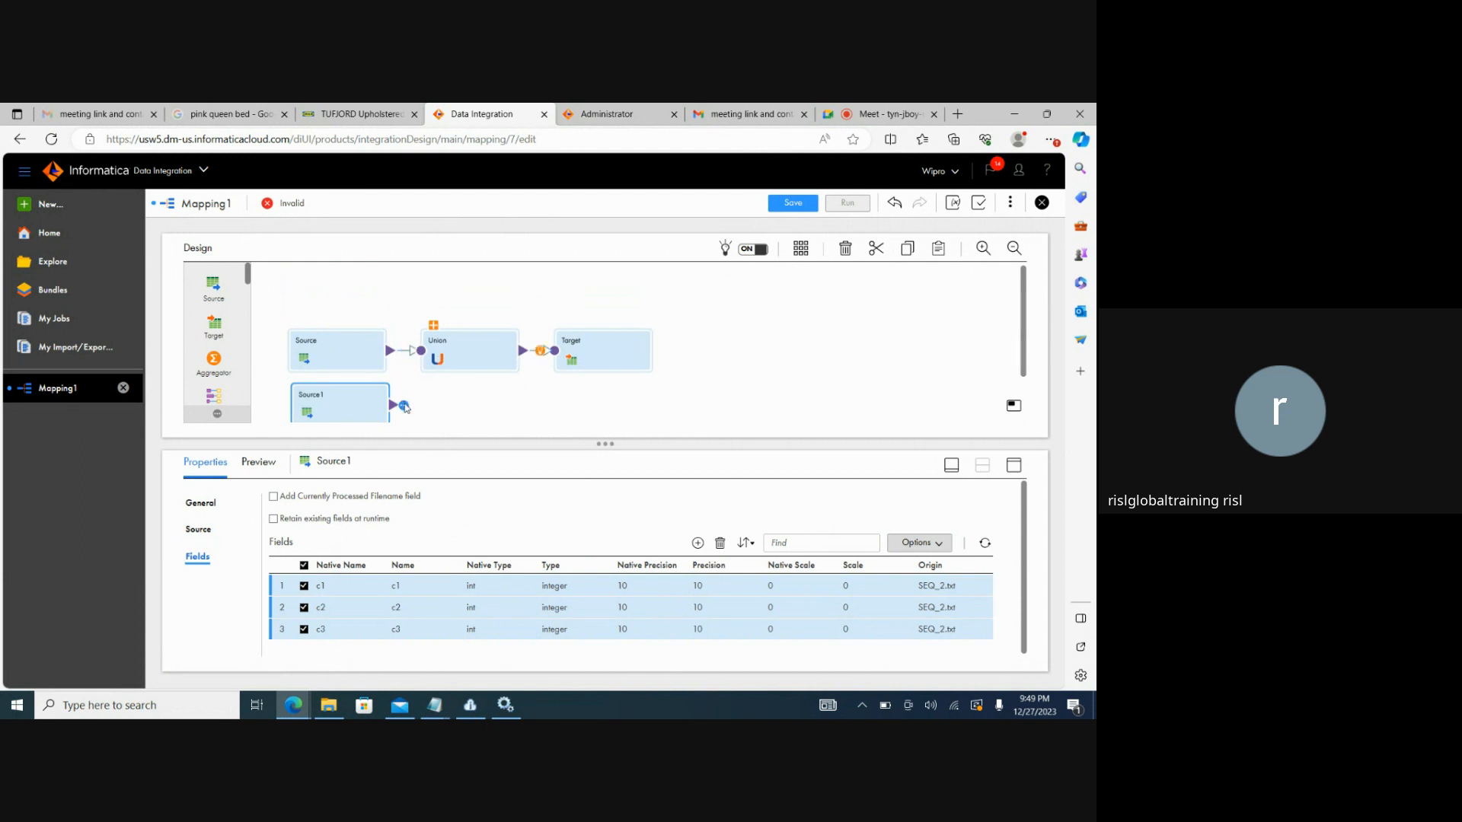
pyautogui.click(469, 344)
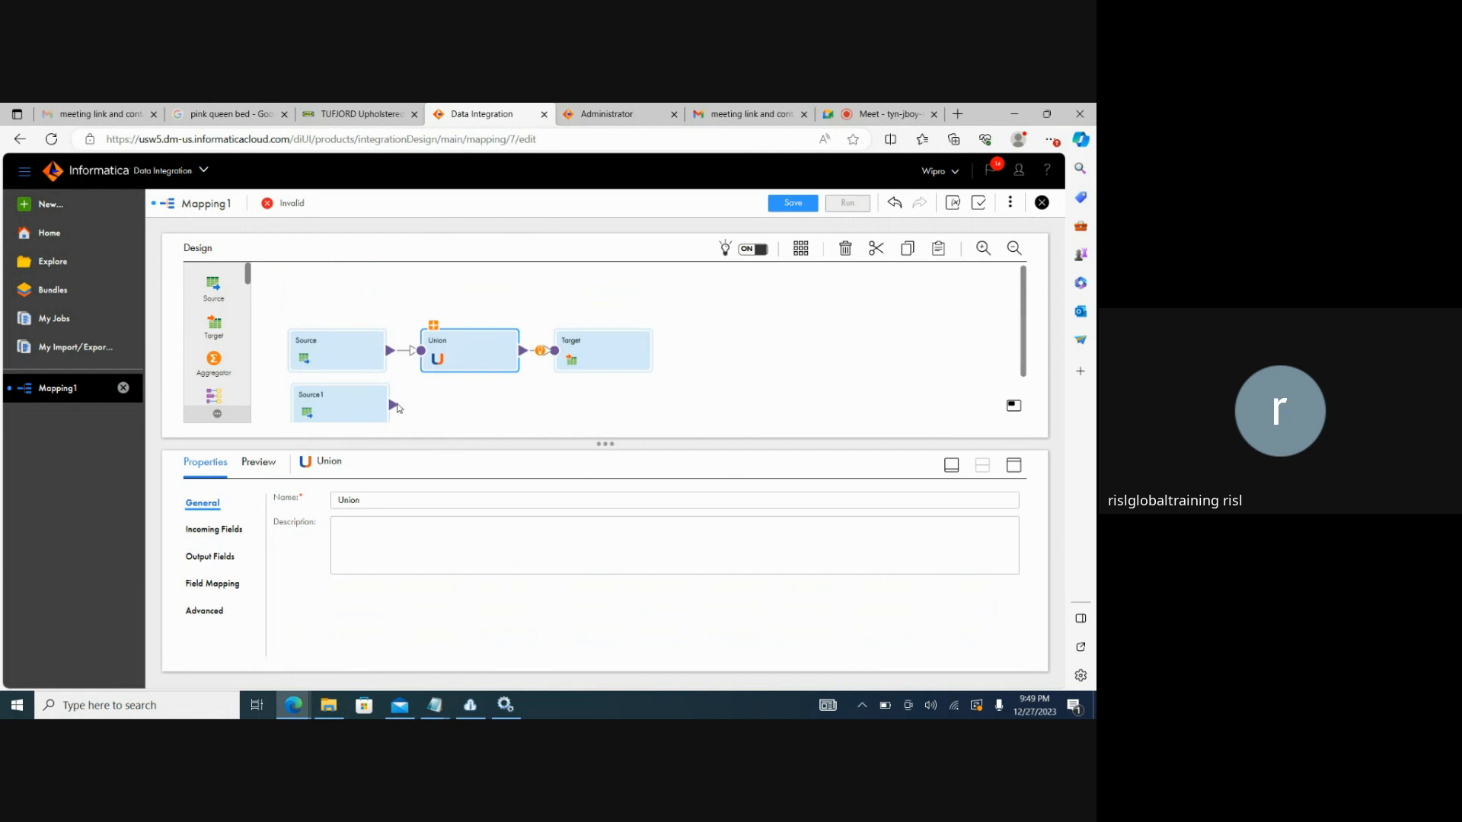
pyautogui.click(372, 407)
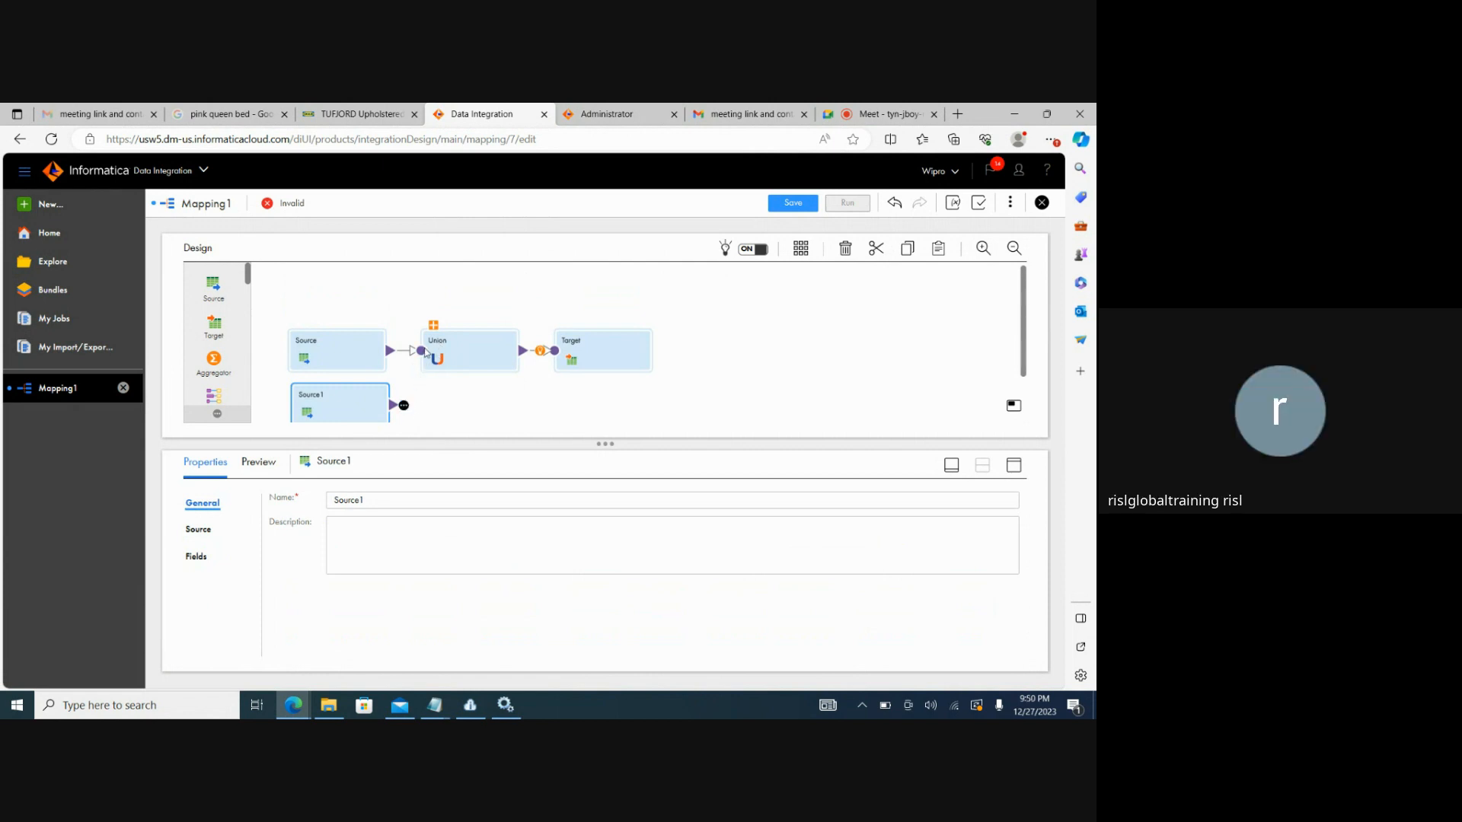
pyautogui.click(462, 361)
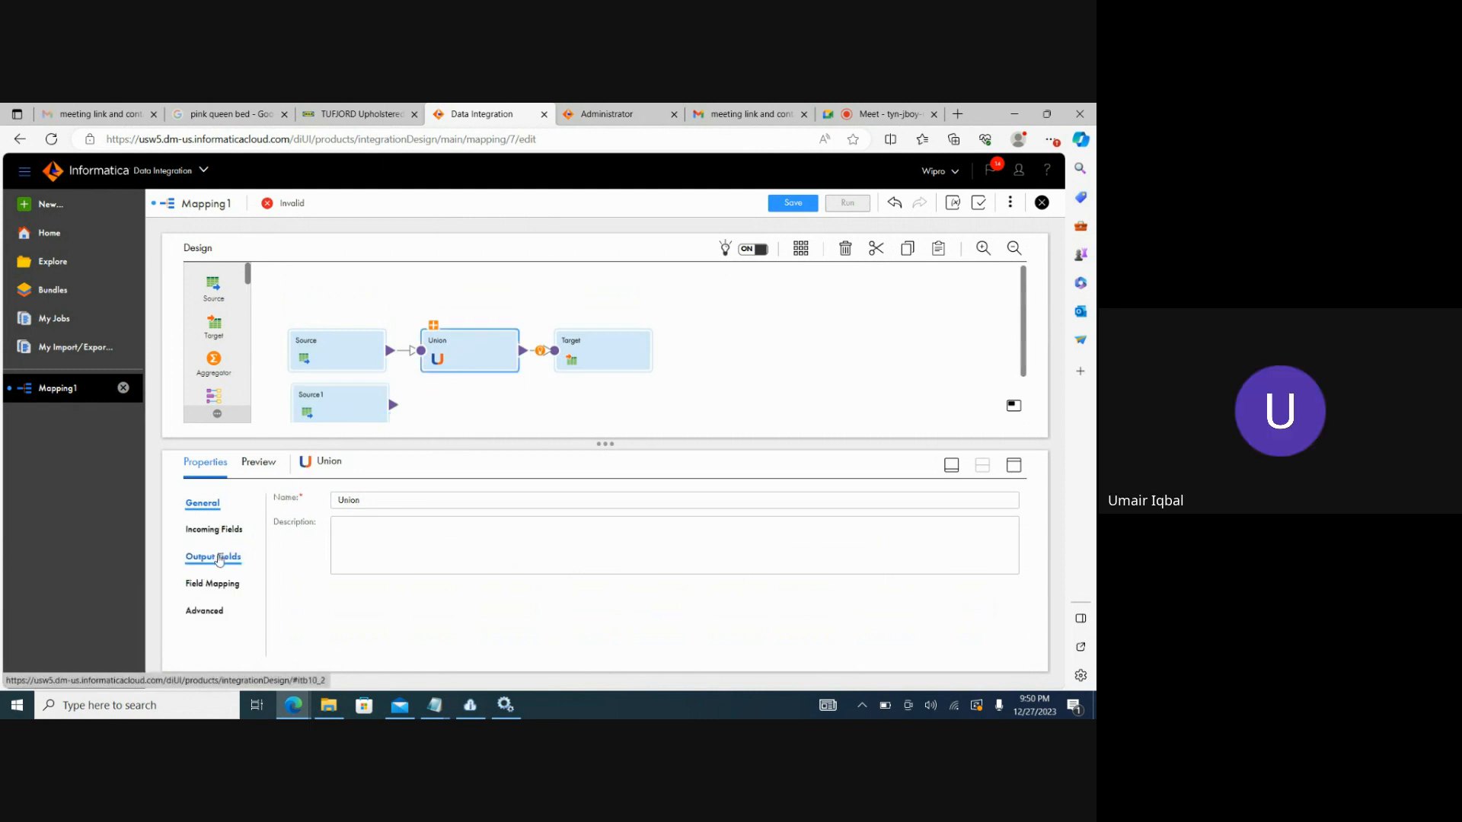
pyautogui.click(218, 529)
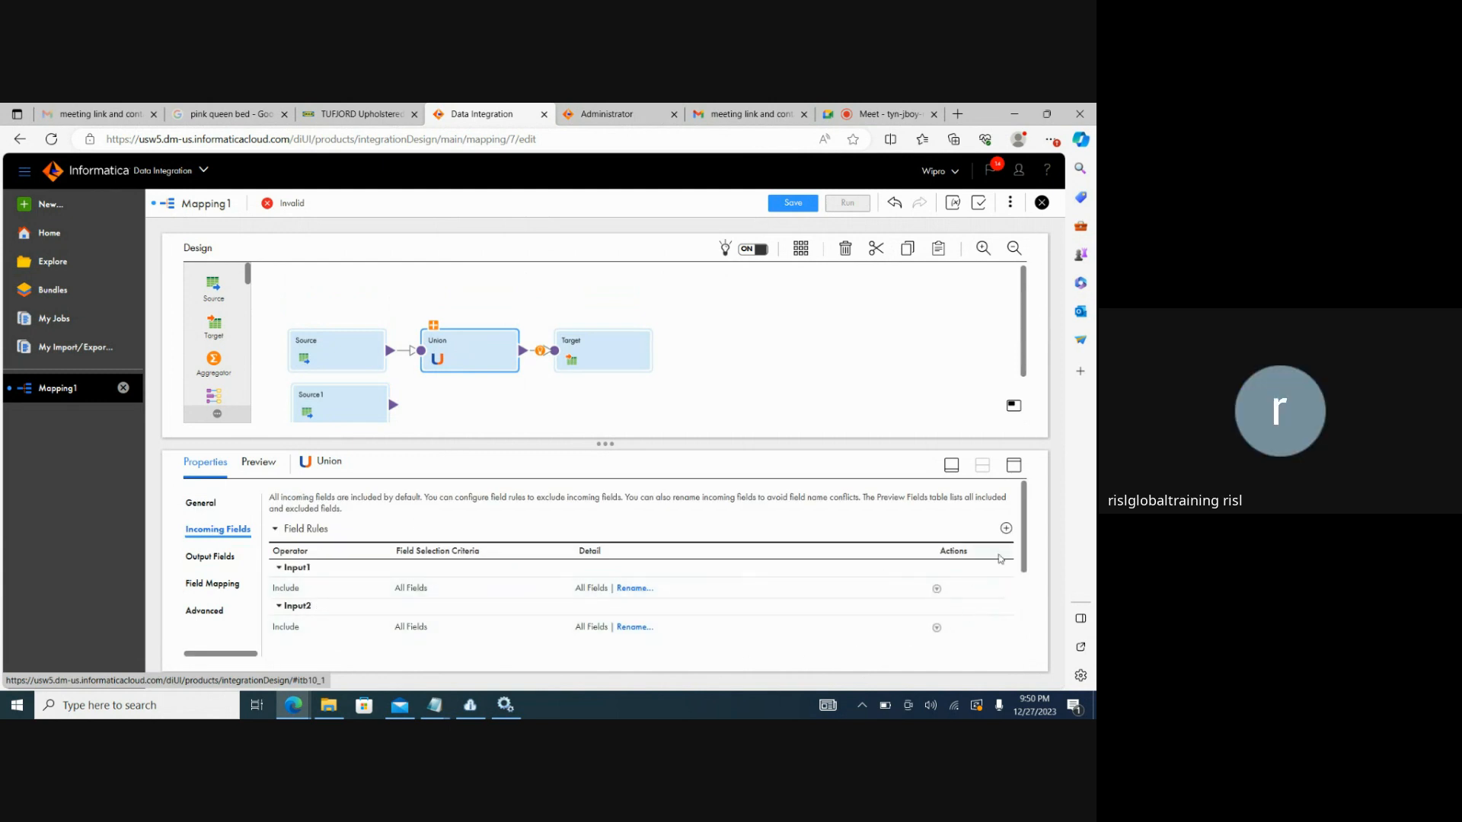
pyautogui.scroll(-1, 1028, 574)
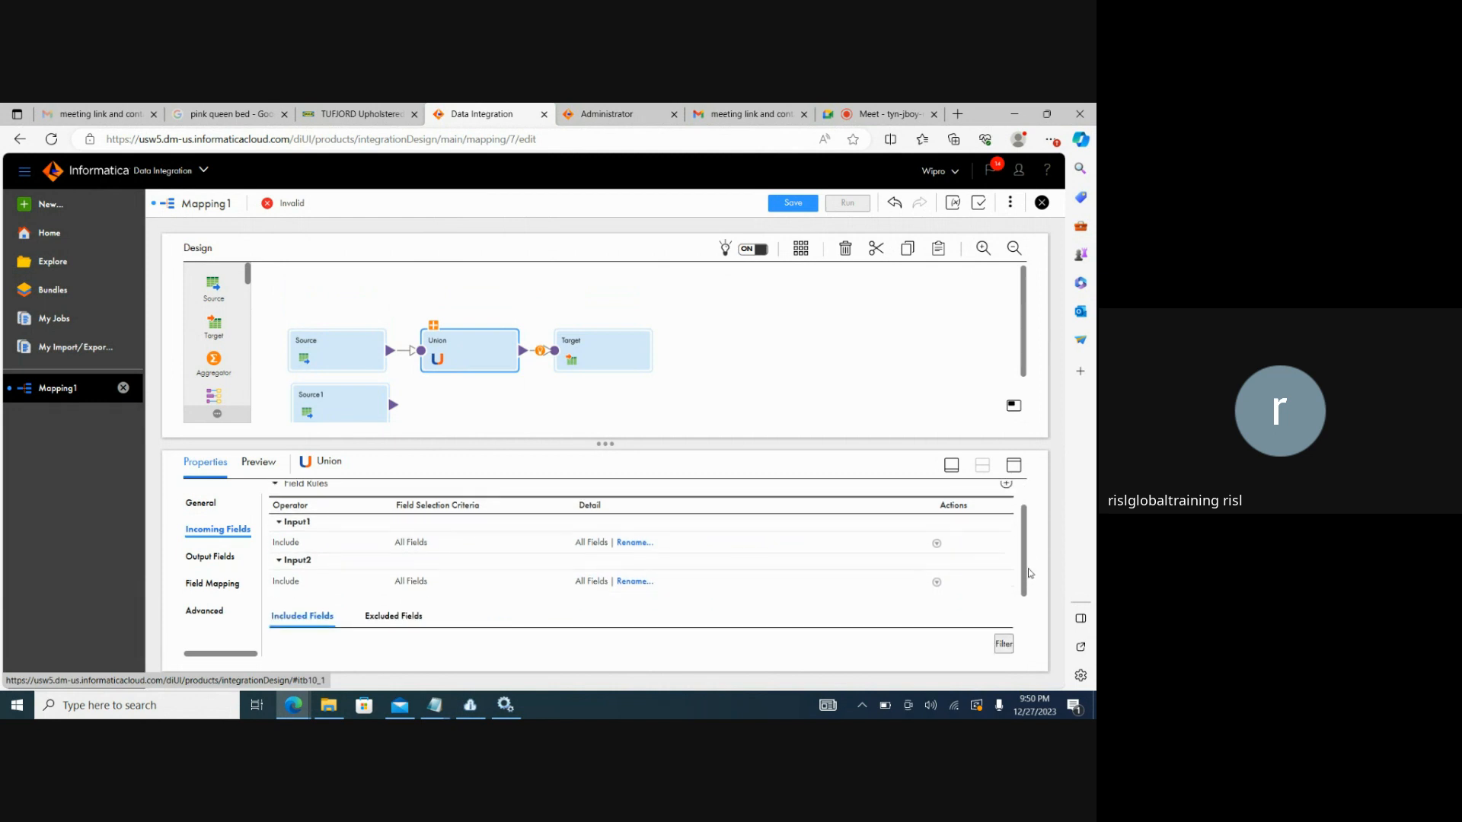
pyautogui.scroll(1, 1032, 567)
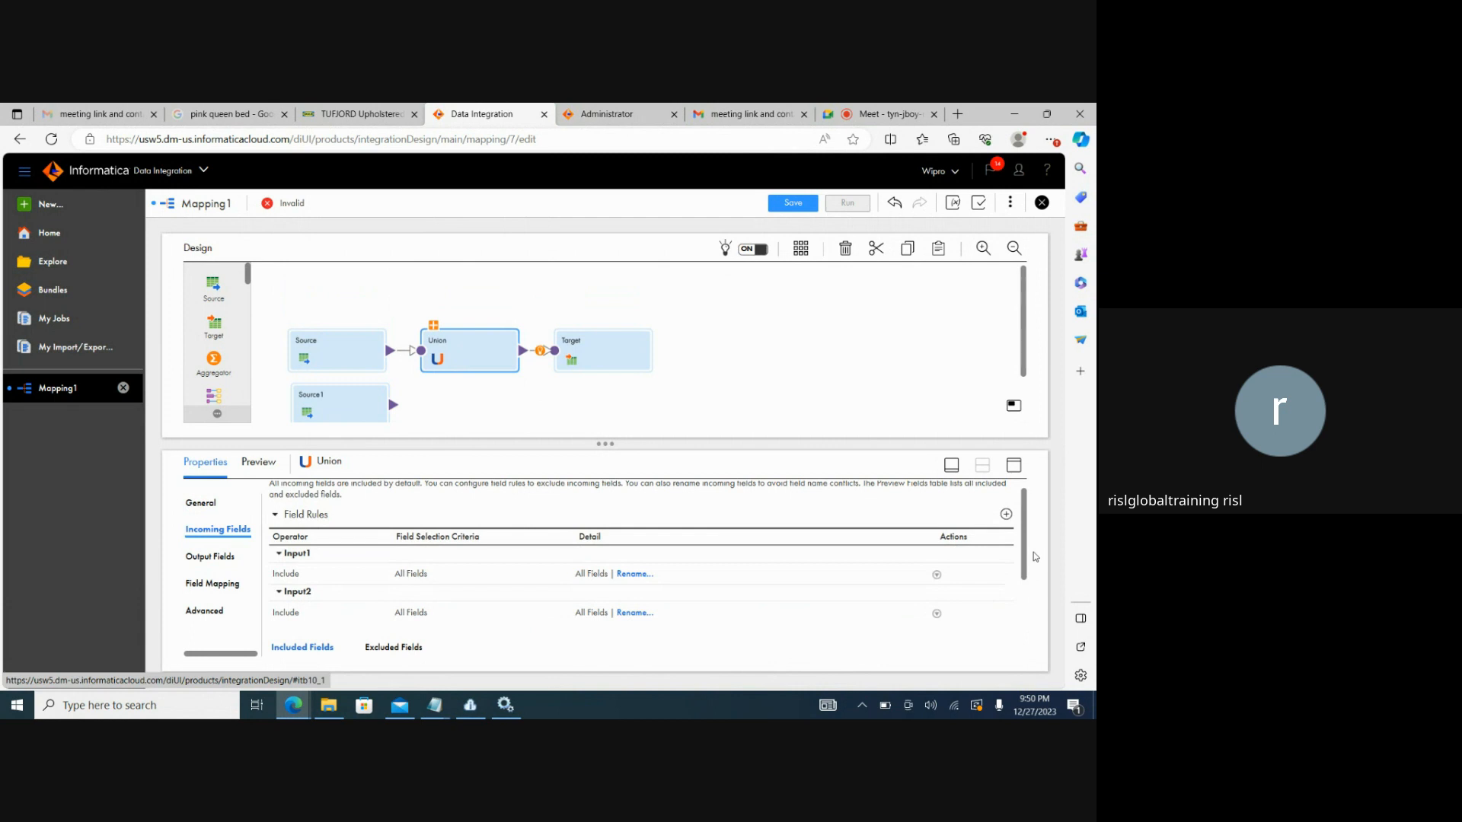
pyautogui.scroll(-3, 1036, 563)
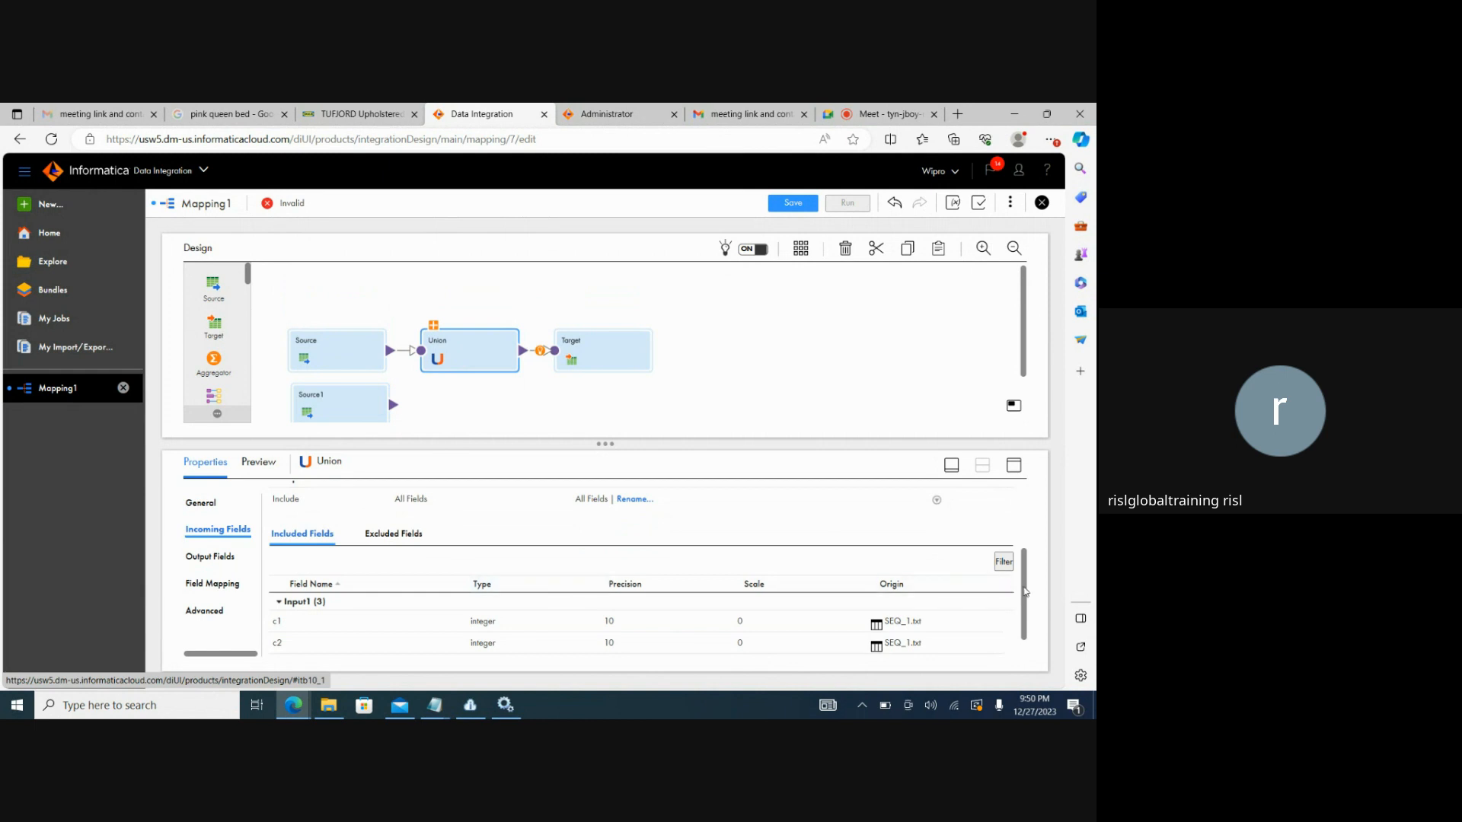
pyautogui.scroll(-1, 1028, 627)
pyautogui.scroll(3, 1028, 627)
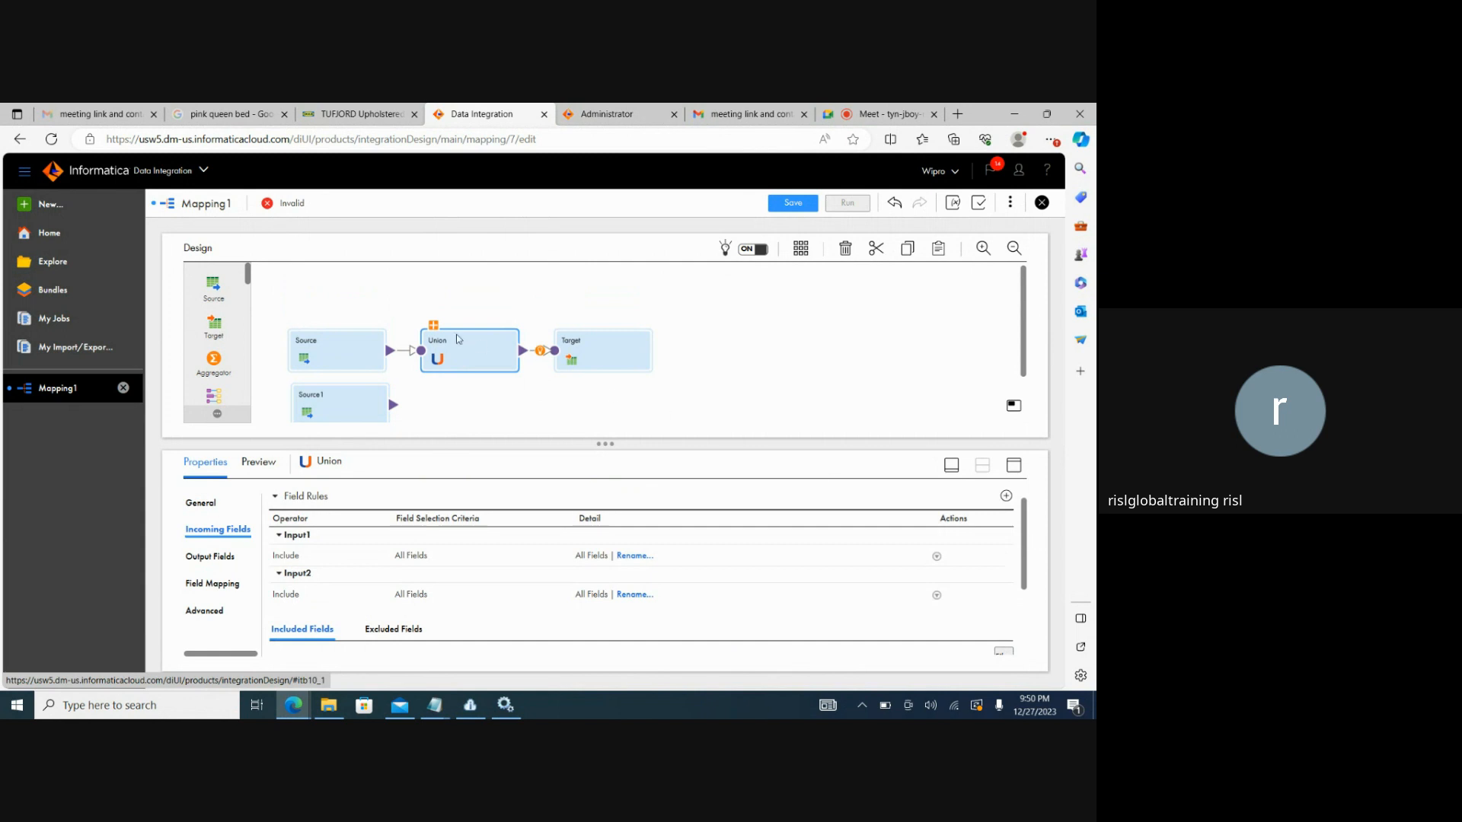
# Expand the Union's input groups, connect Source1 to Input2, and check the incoming fields of both groups
pyautogui.click(433, 325)
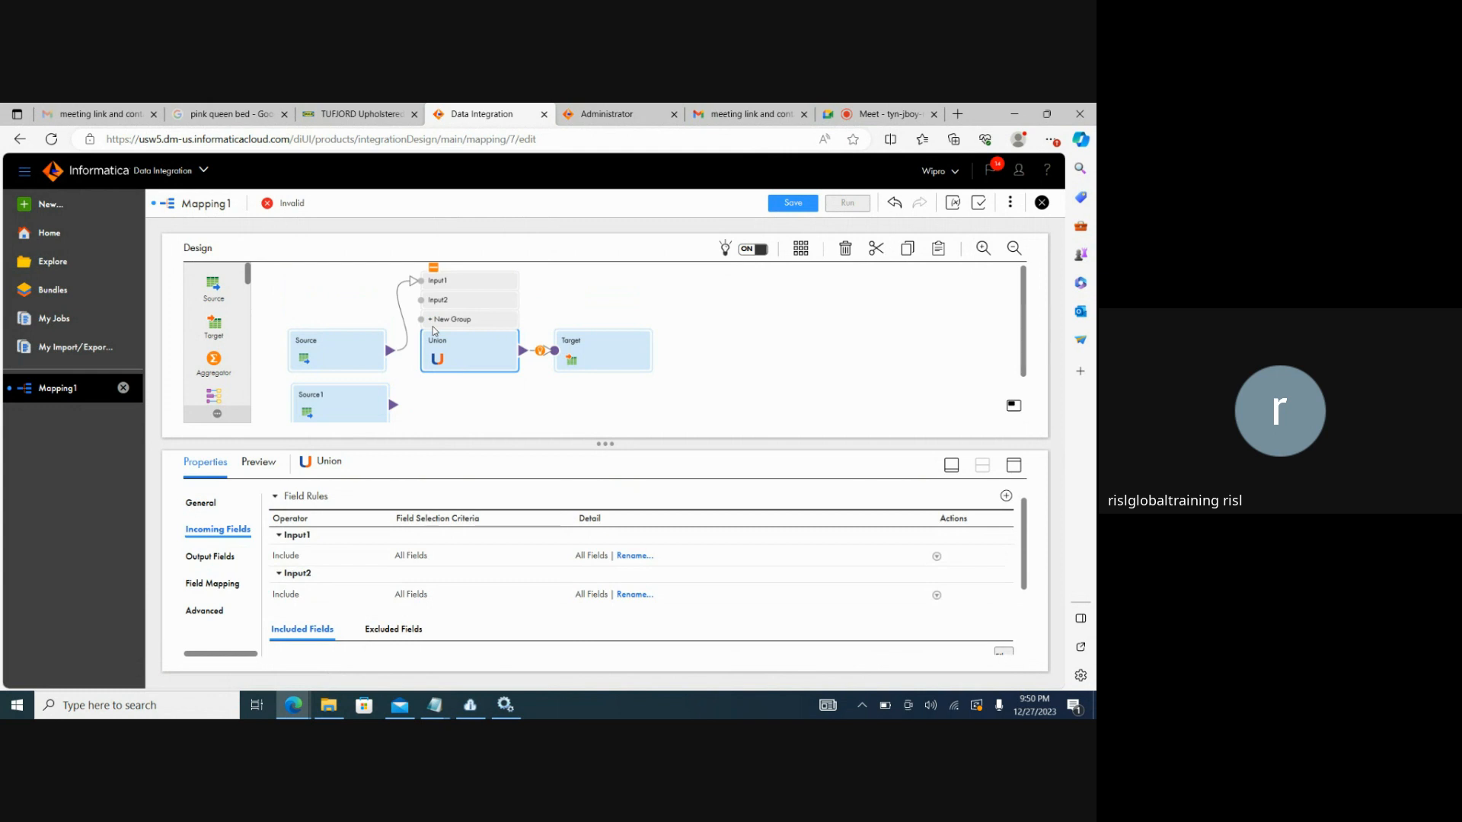
pyautogui.moveTo(395, 405); pyautogui.dragTo(431, 306)
pyautogui.moveTo(394, 405); pyautogui.dragTo(422, 307)
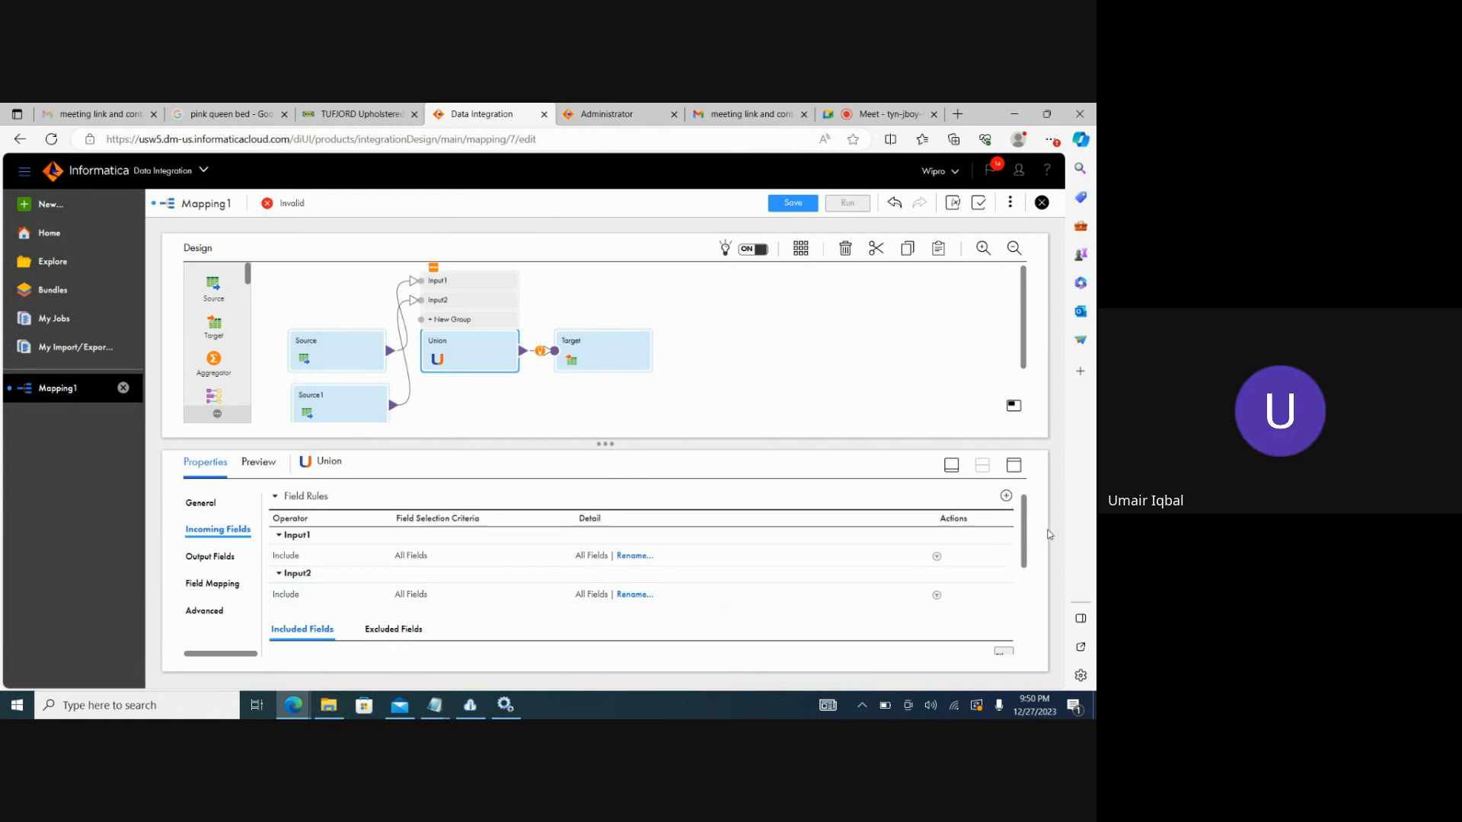
pyautogui.moveTo(1025, 540); pyautogui.dragTo(1036, 628)
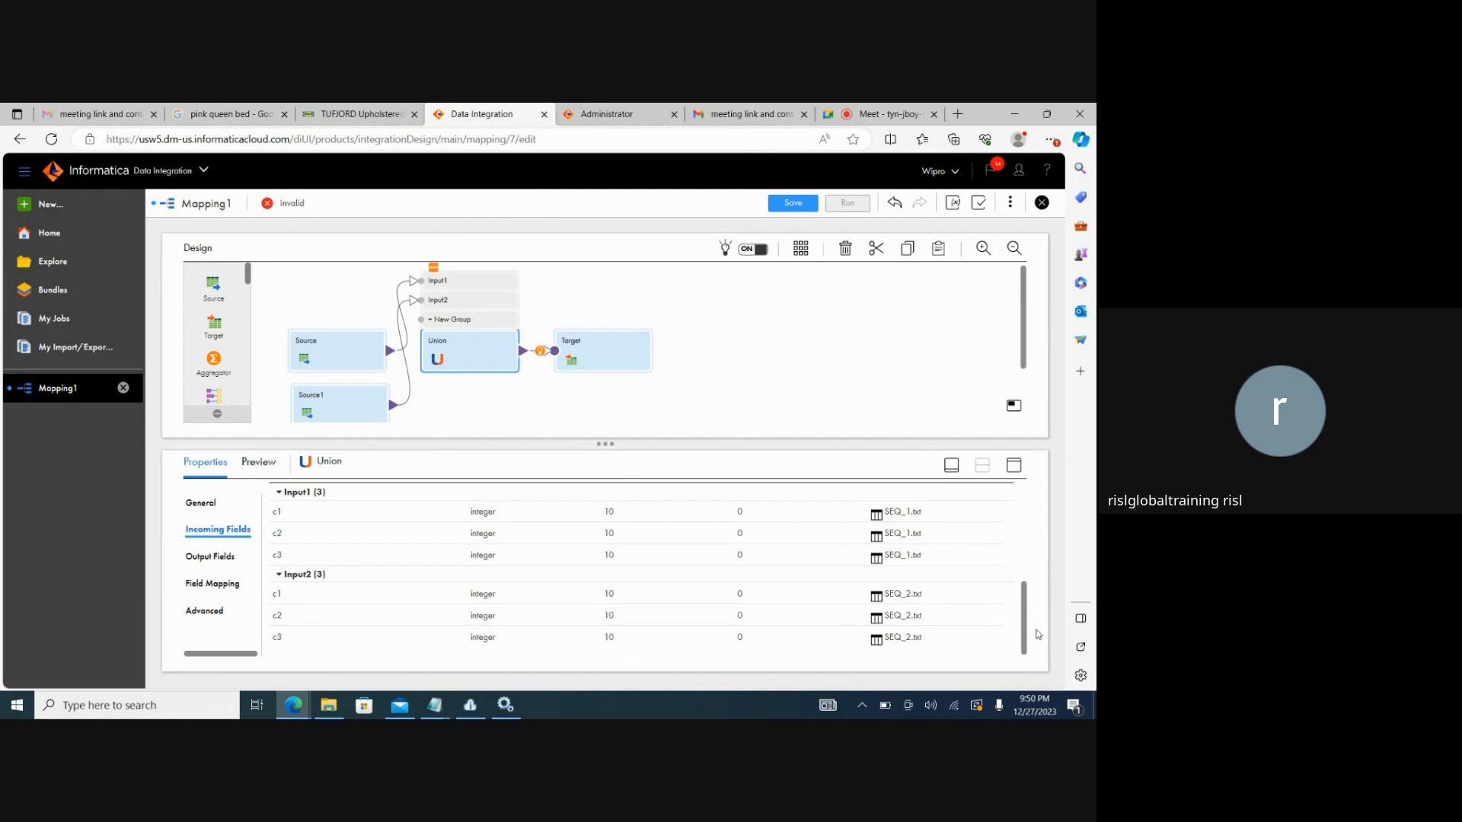
pyautogui.moveTo(1037, 634); pyautogui.dragTo(1033, 518)
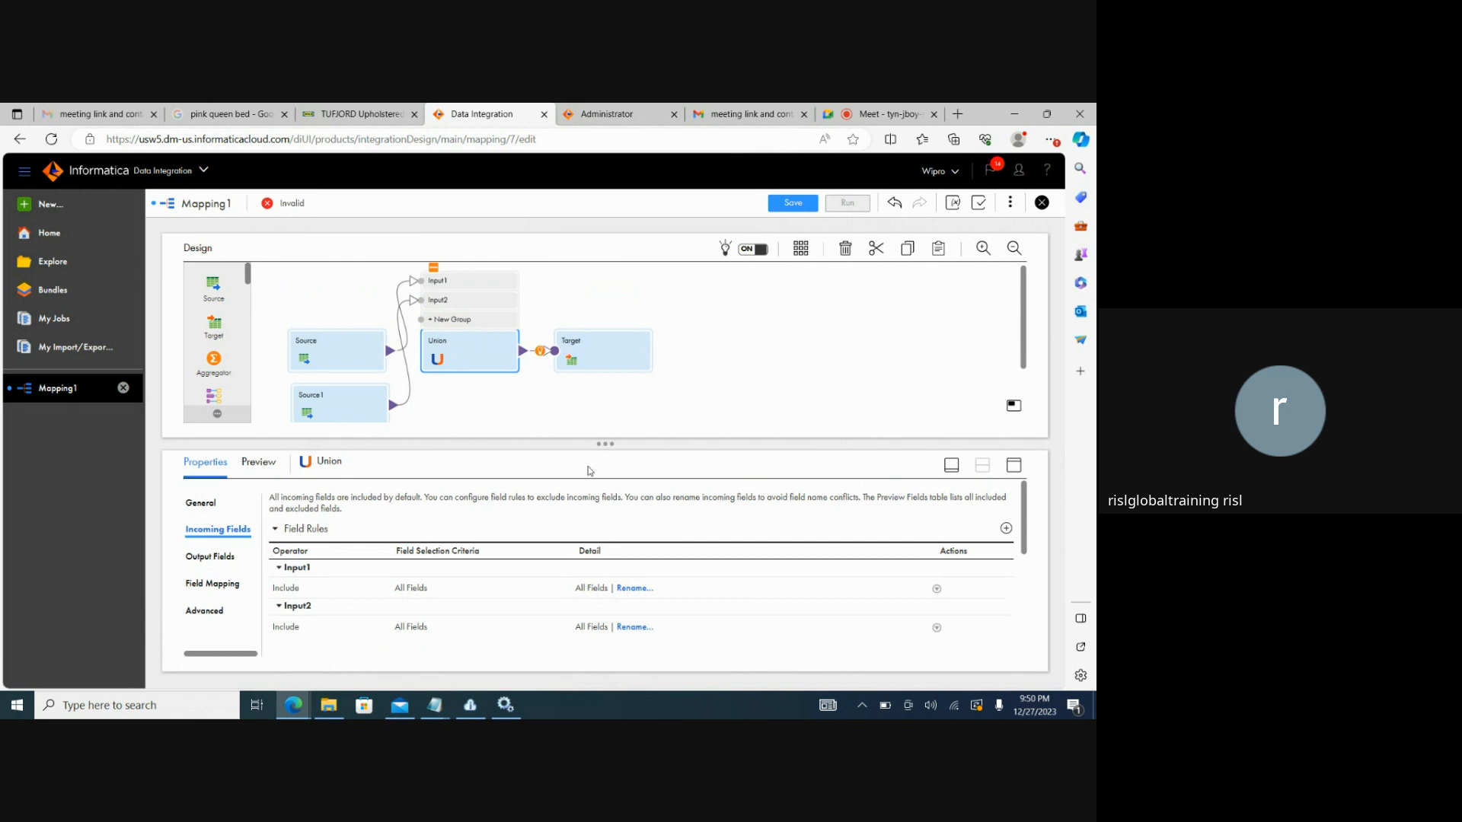
# Add the fields c1, c2 and c3 from input group Input1 as the Union's output fields
pyautogui.click(222, 558)
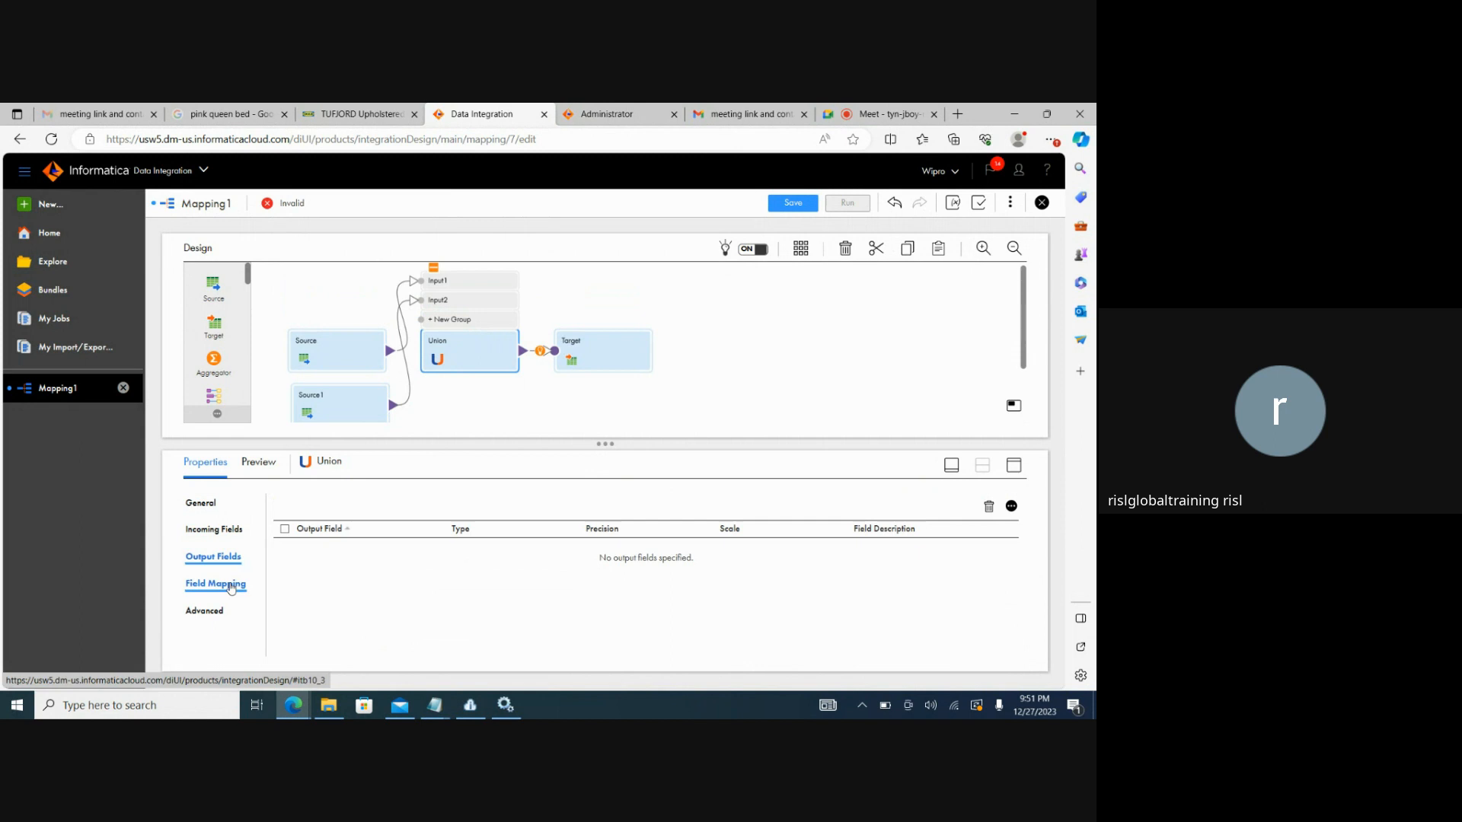
pyautogui.click(1012, 507)
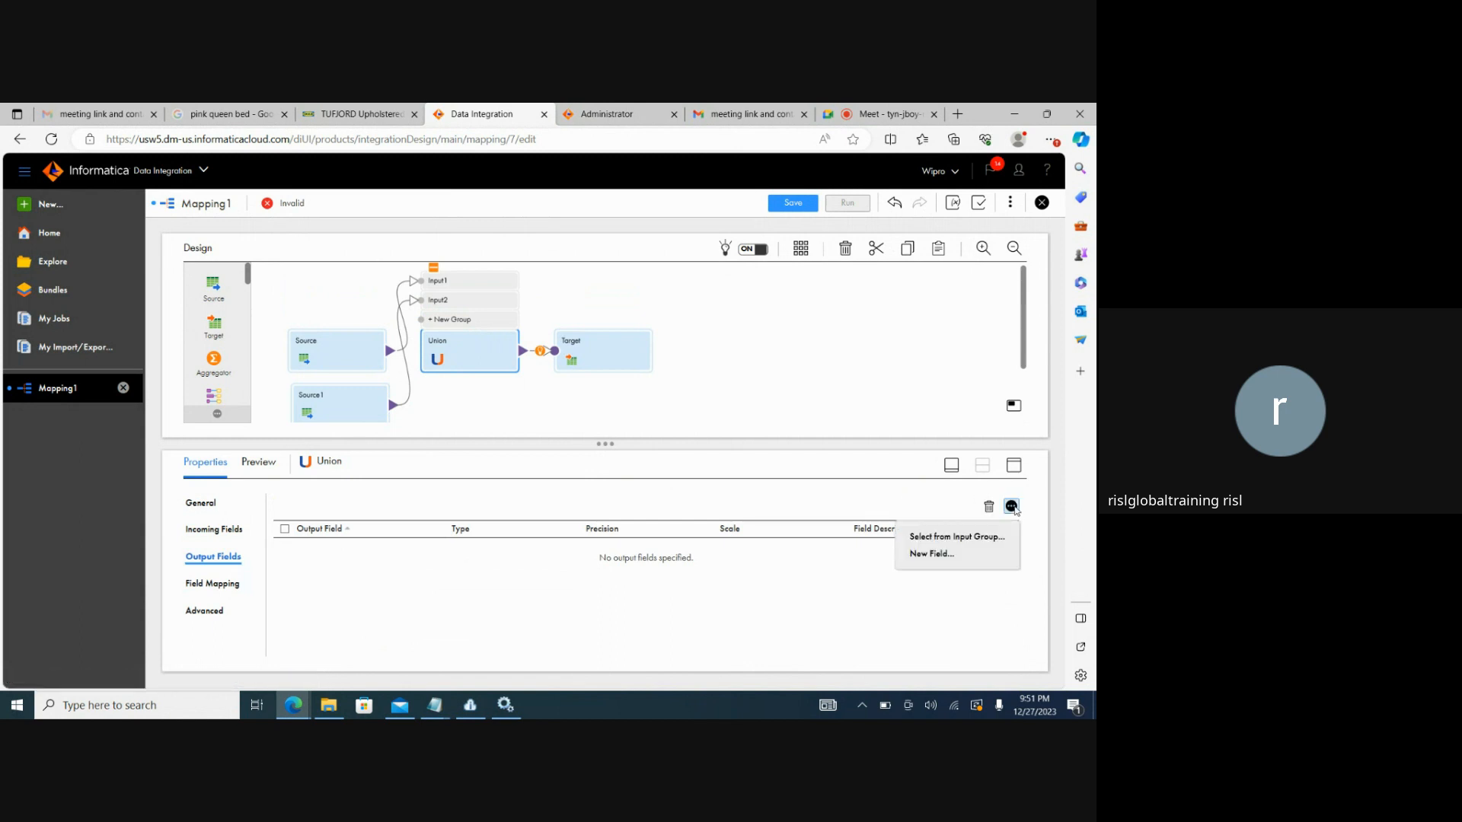
pyautogui.click(959, 537)
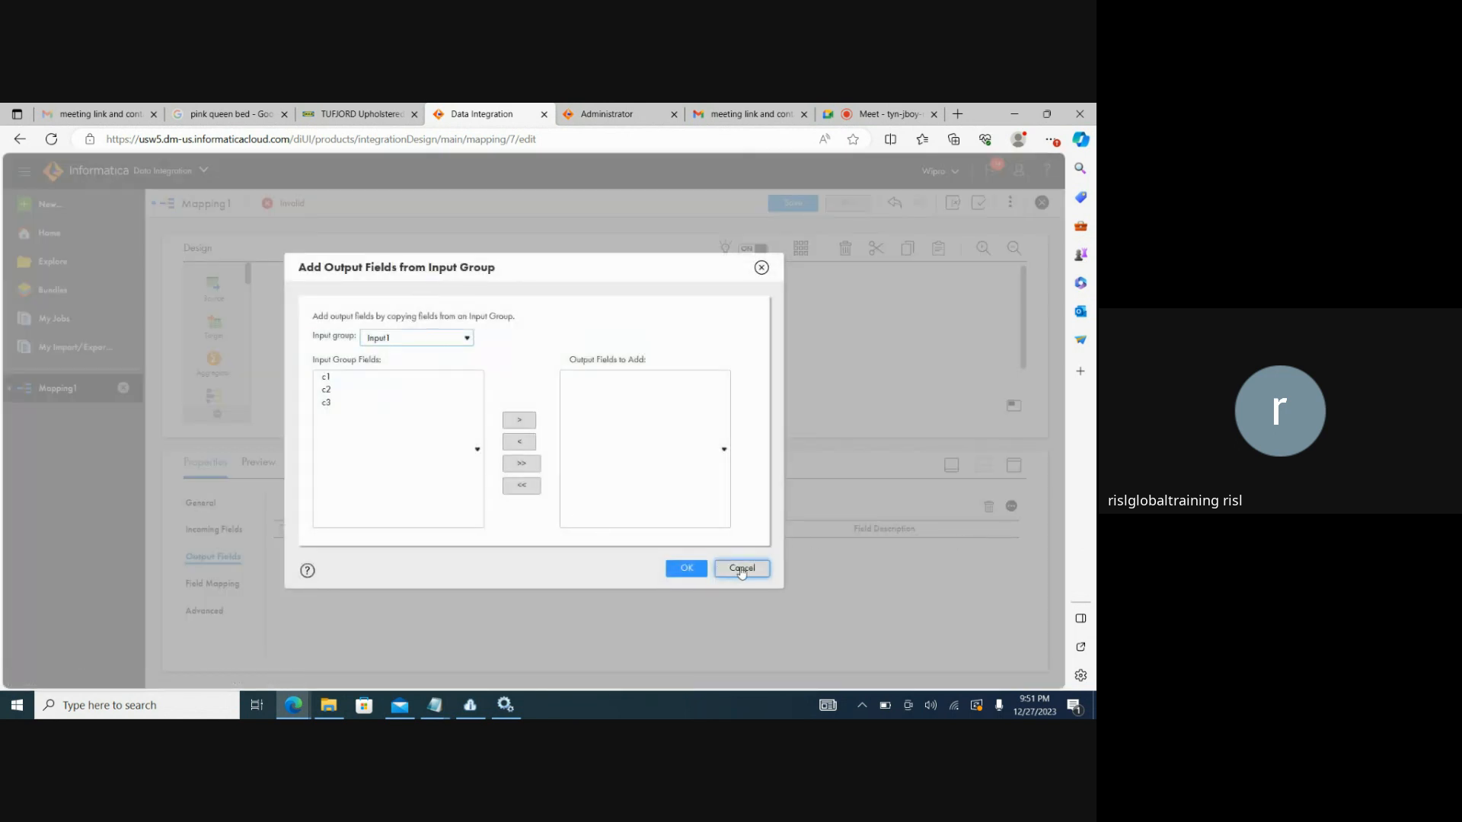
pyautogui.click(325, 378)
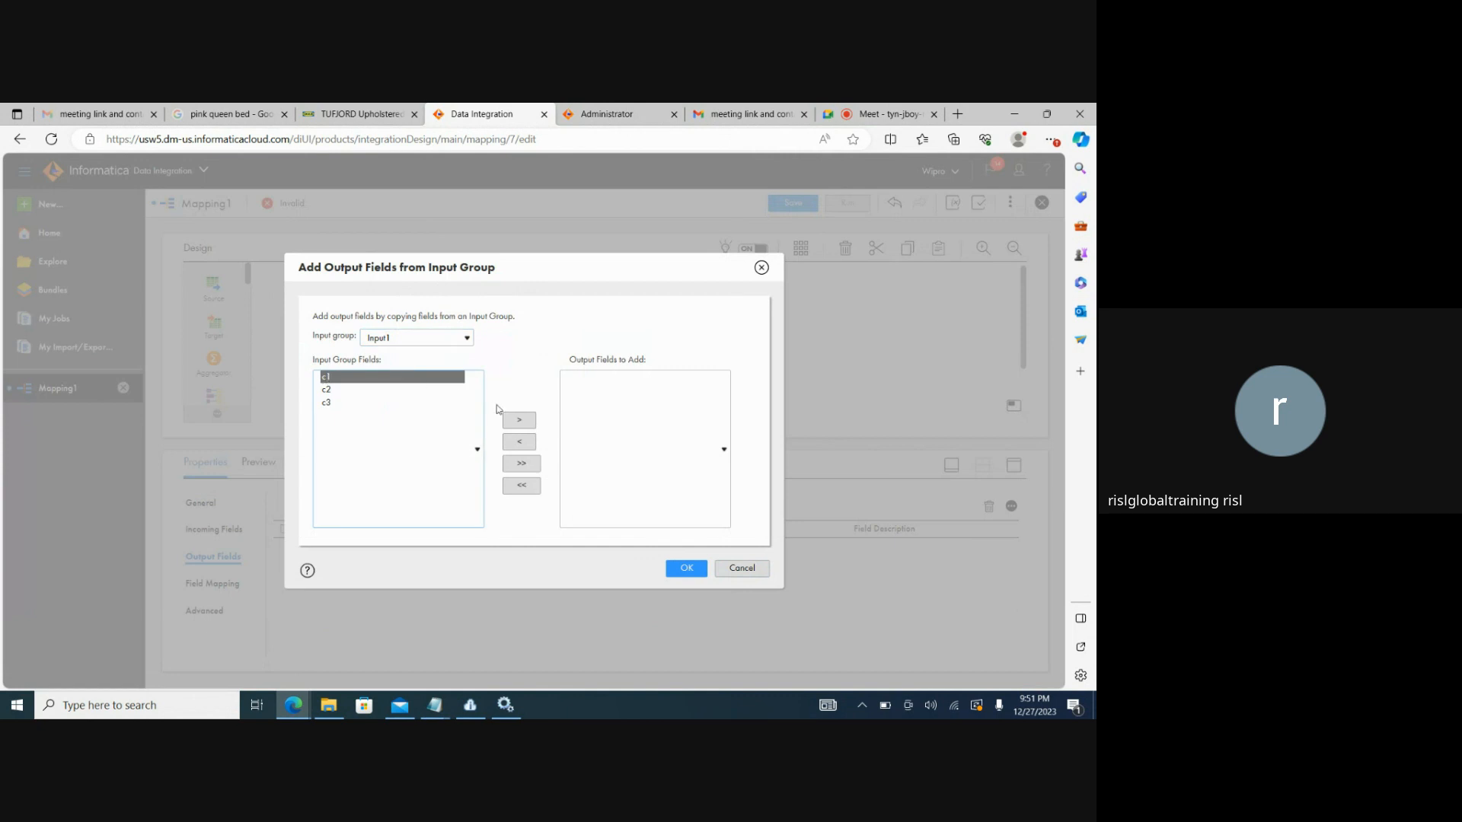
pyautogui.click(505, 420)
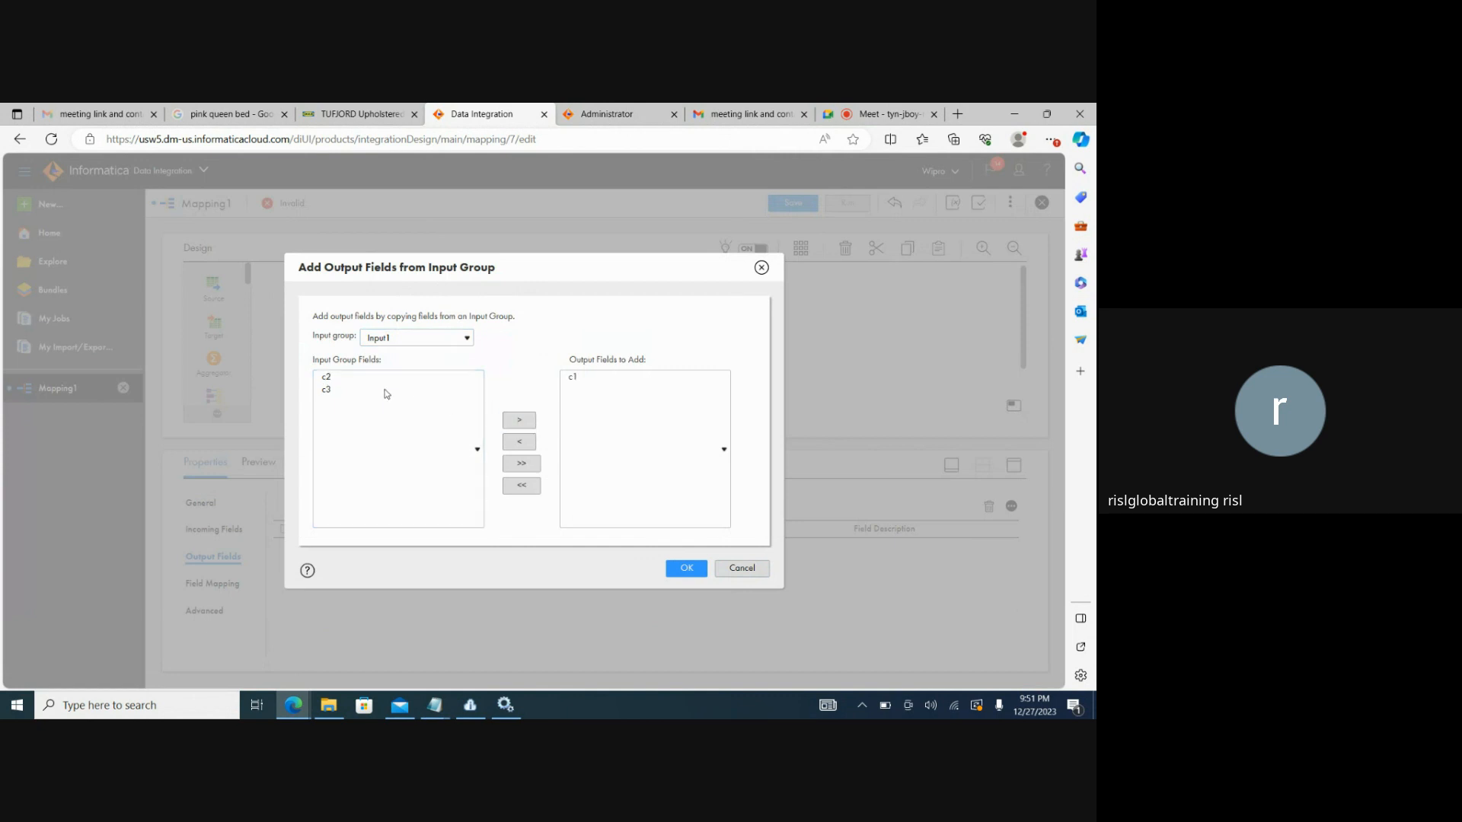
pyautogui.click(348, 378)
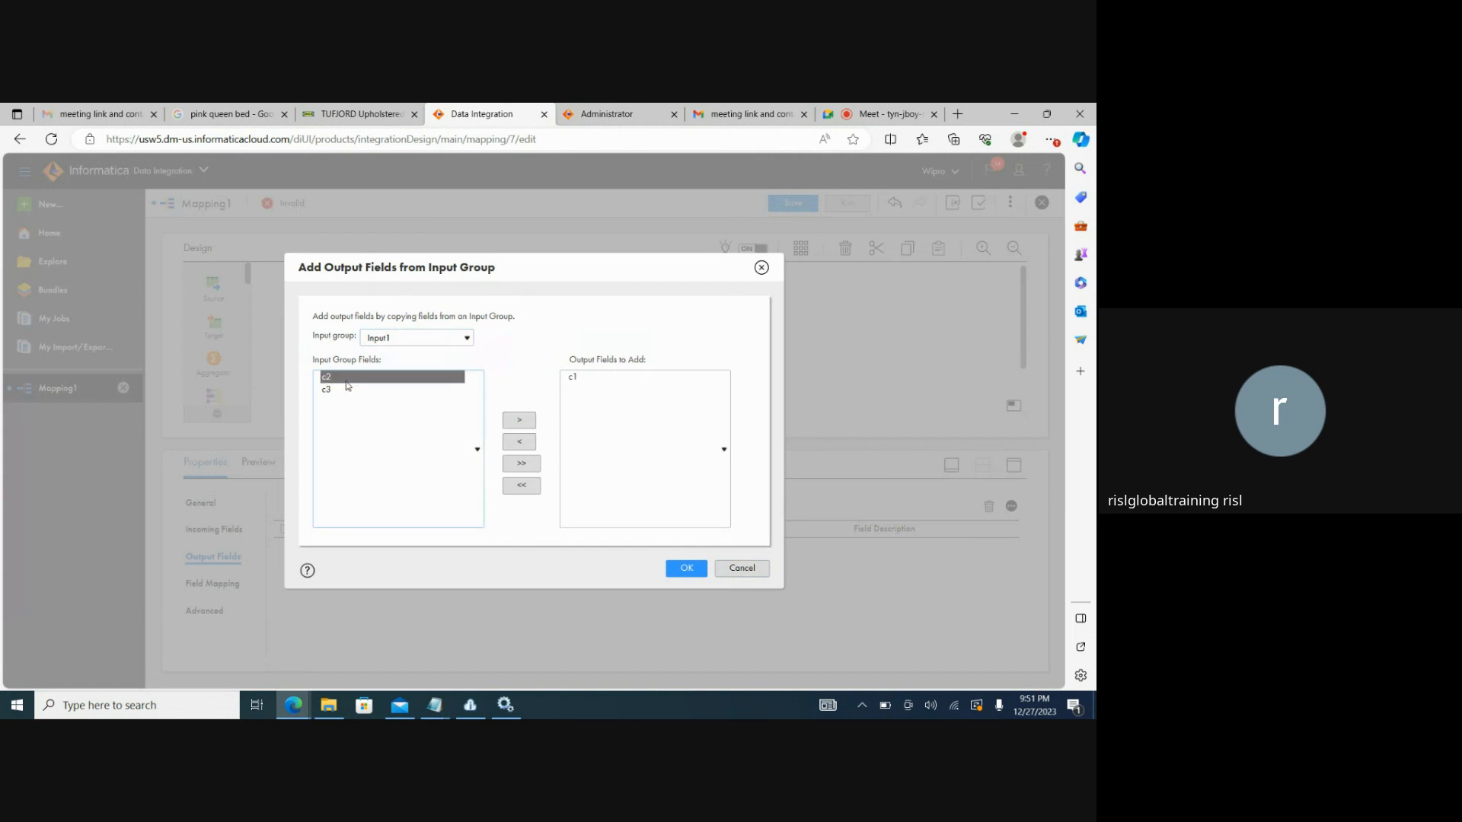
pyautogui.click(523, 464)
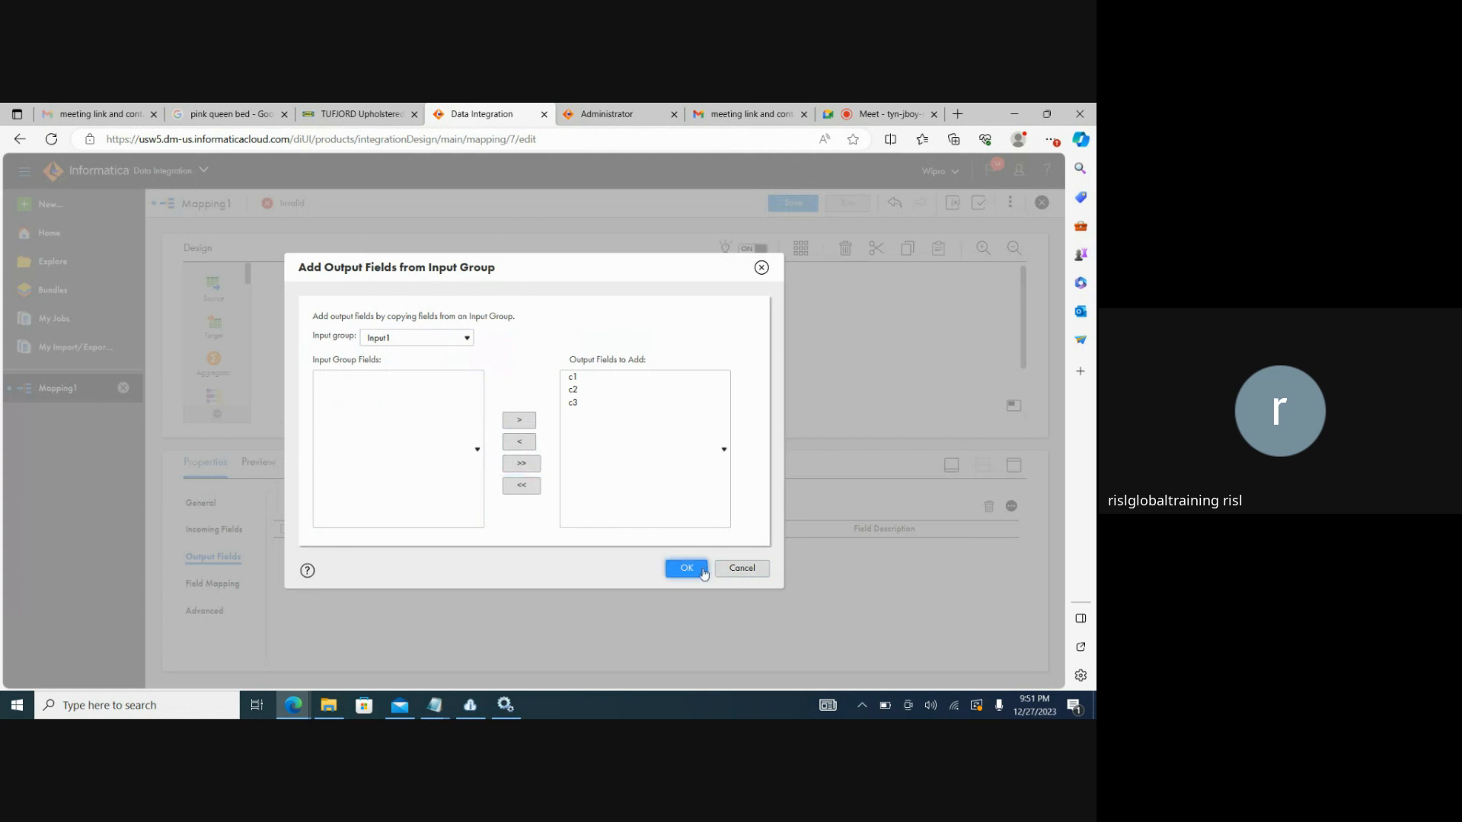
pyautogui.click(685, 569)
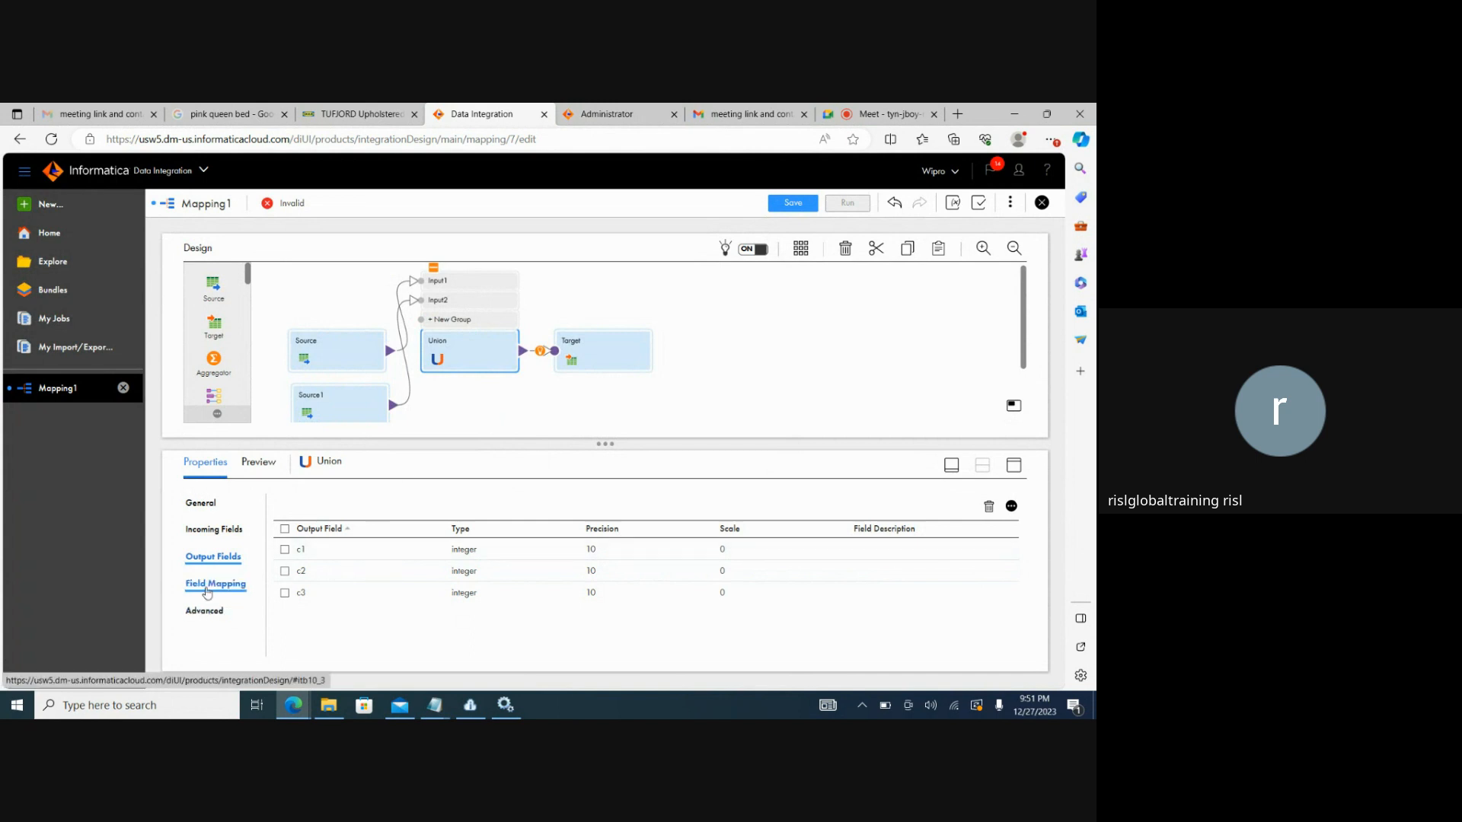
pyautogui.click(1011, 507)
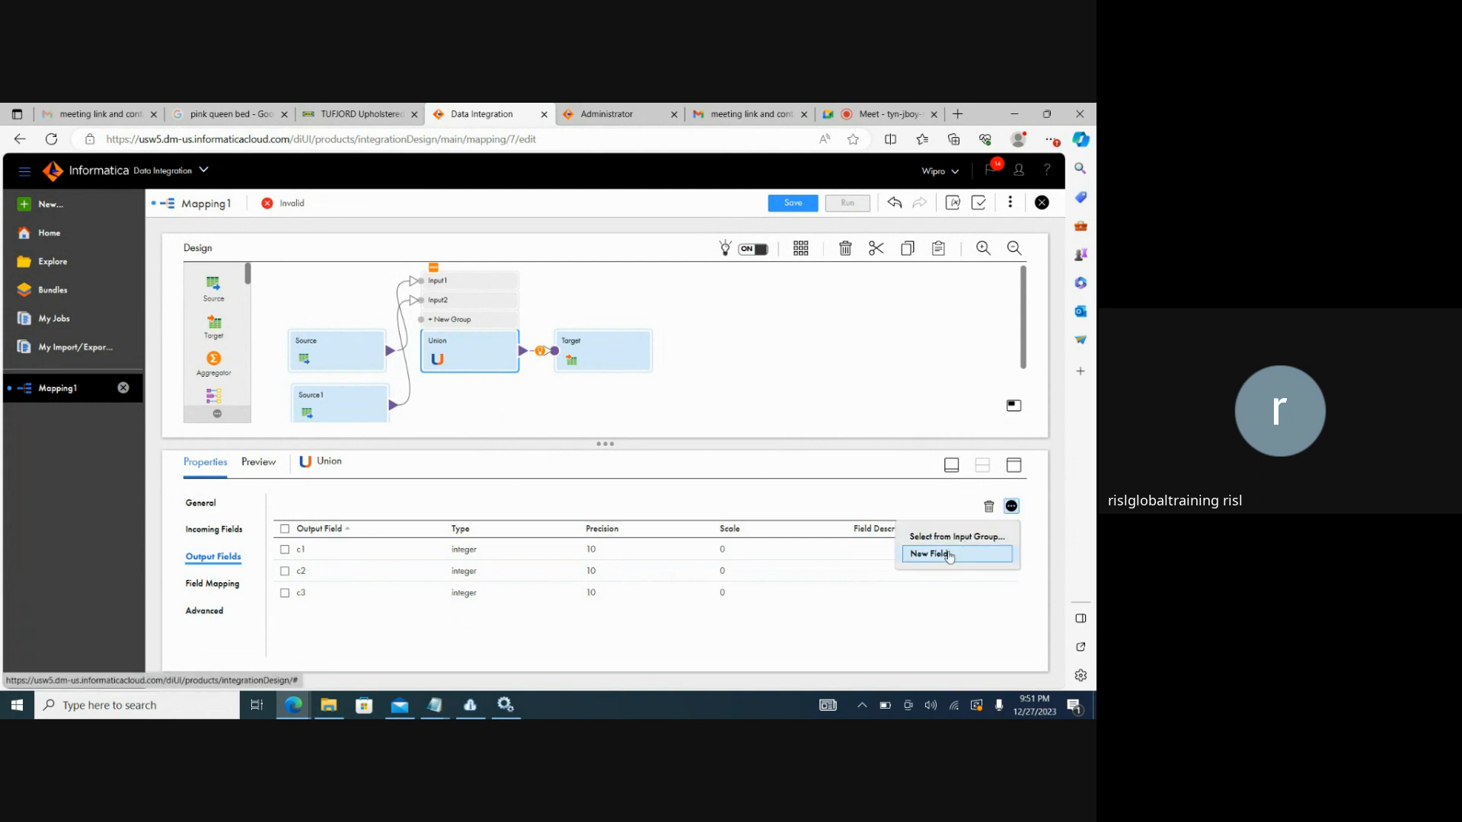
pyautogui.click(567, 400)
# Set the Target transformation's connection to Target_FlatFile (Flat File)
pyautogui.click(614, 363)
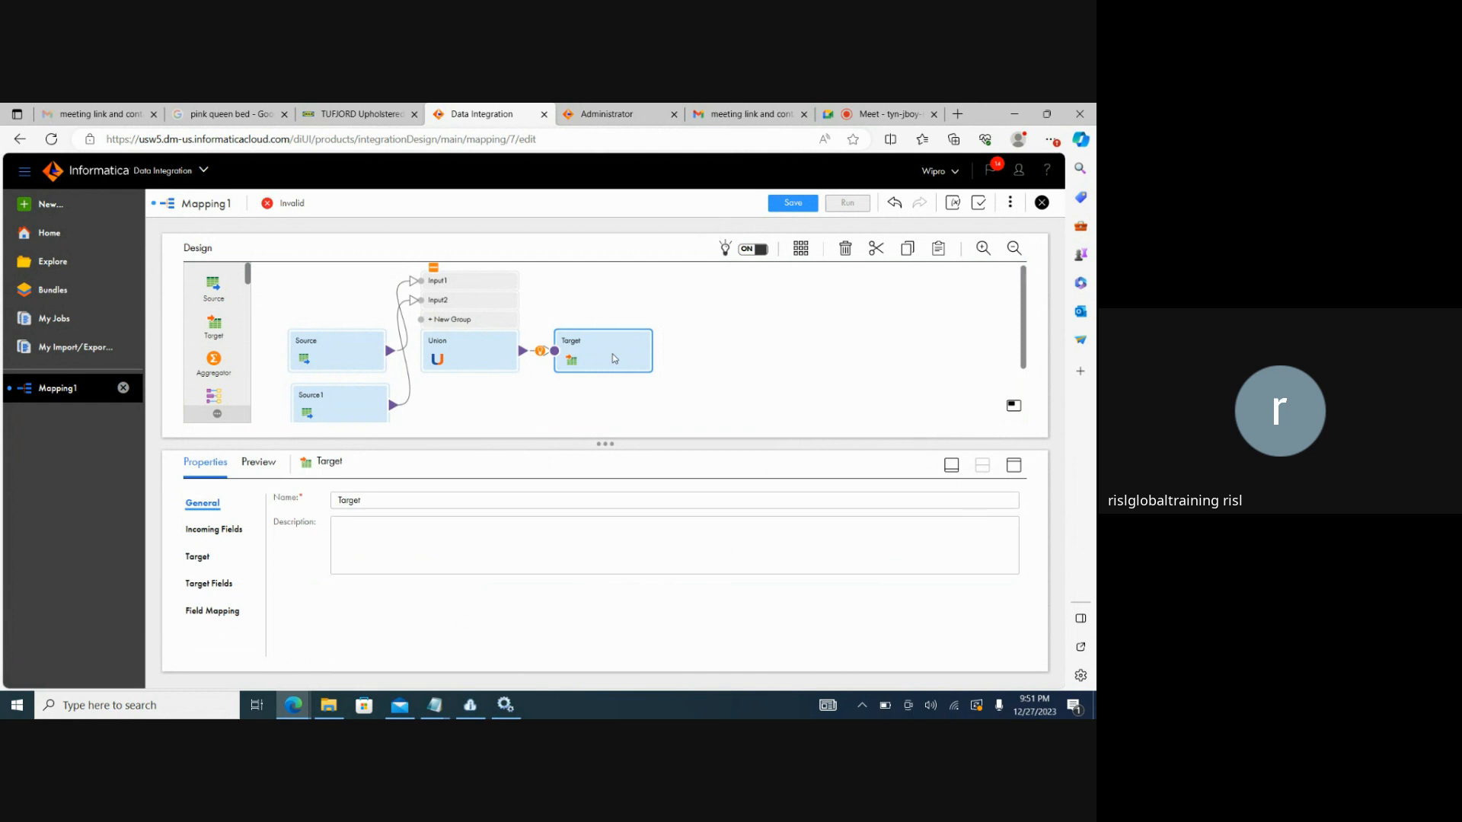
pyautogui.click(200, 558)
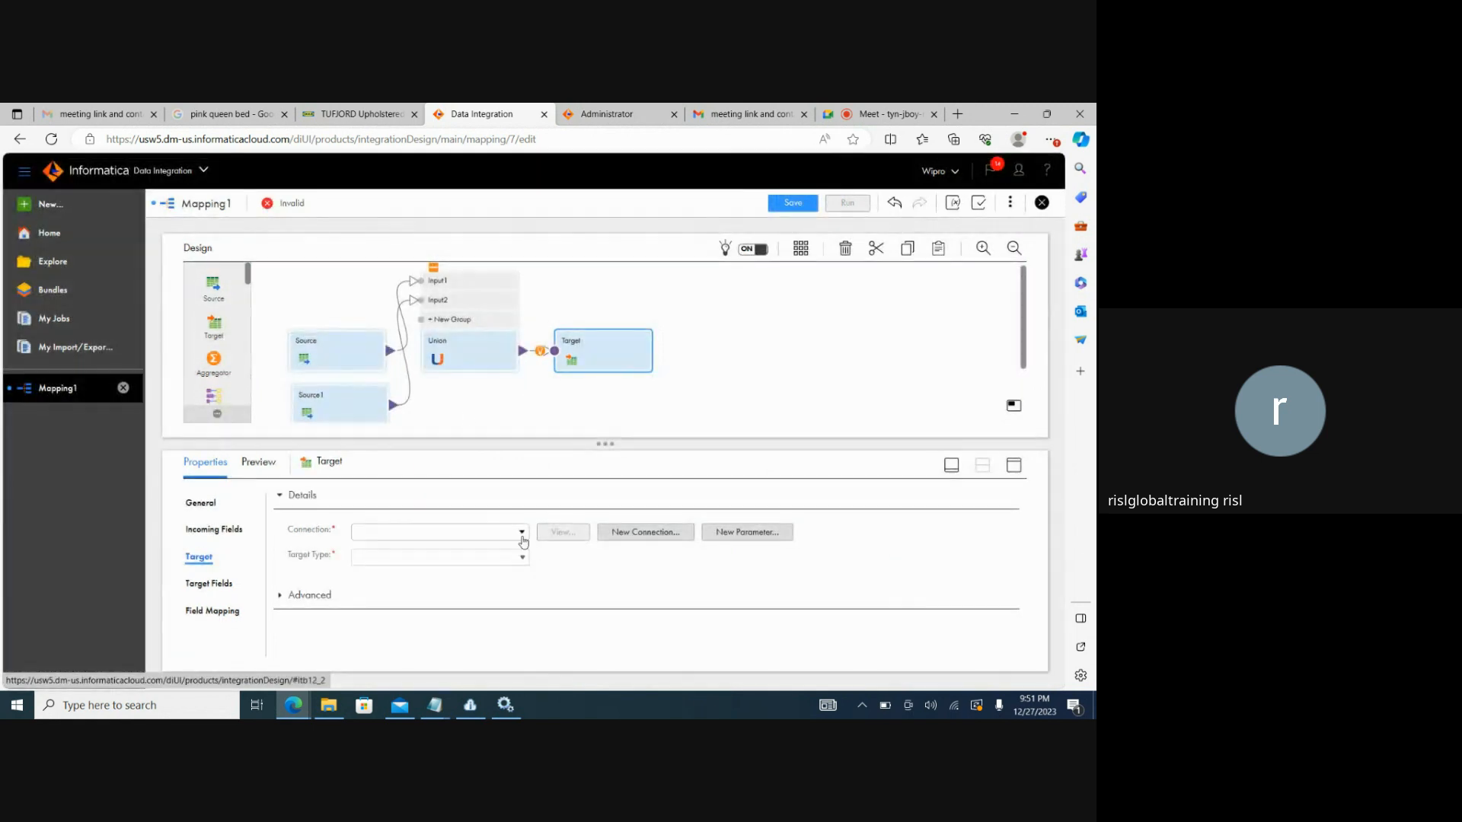
pyautogui.click(522, 533)
pyautogui.click(403, 614)
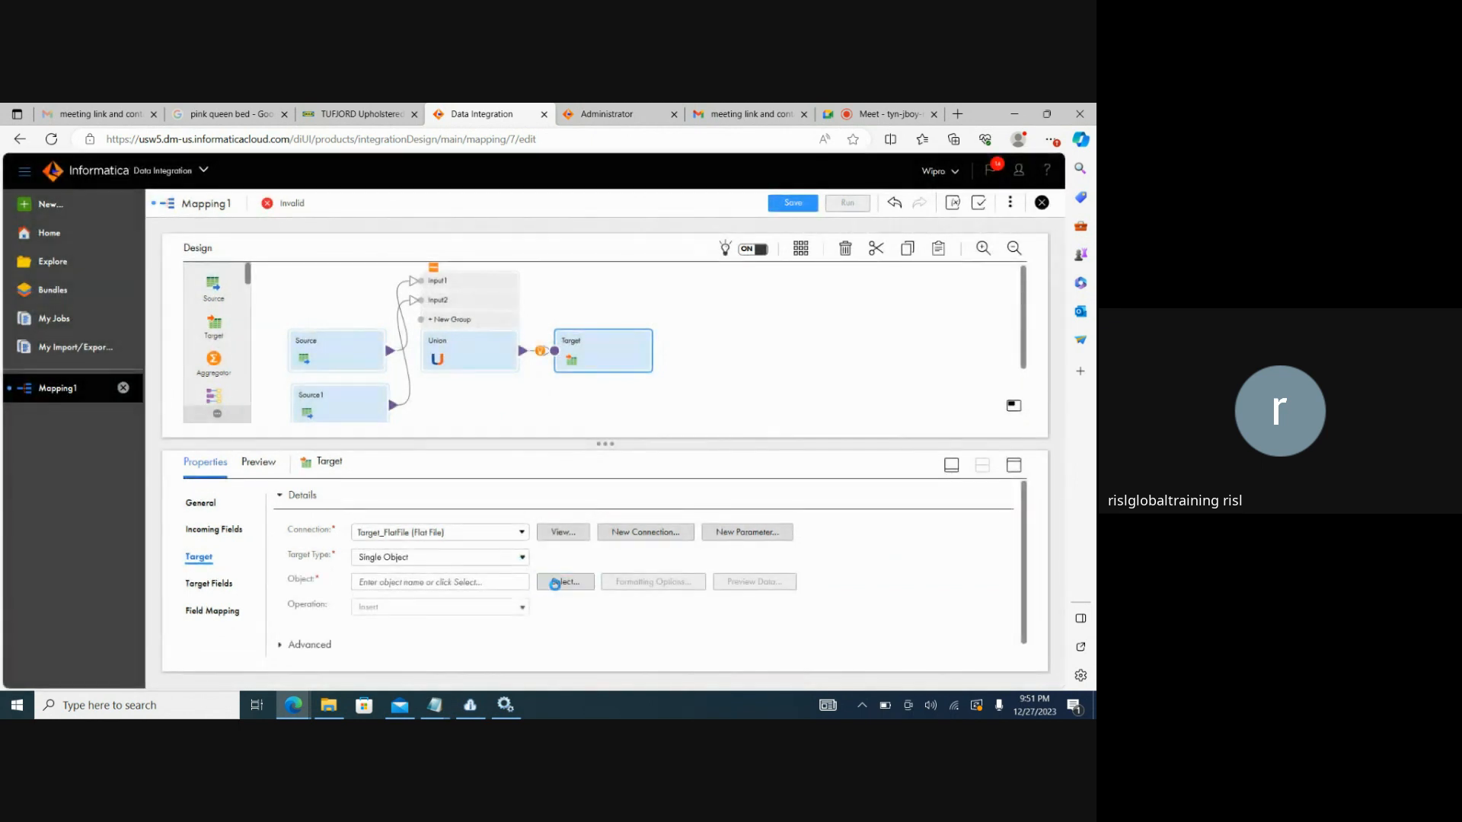
# Have the target object created new at runtime with the static file name FF_UNION_TRX
pyautogui.click(555, 583)
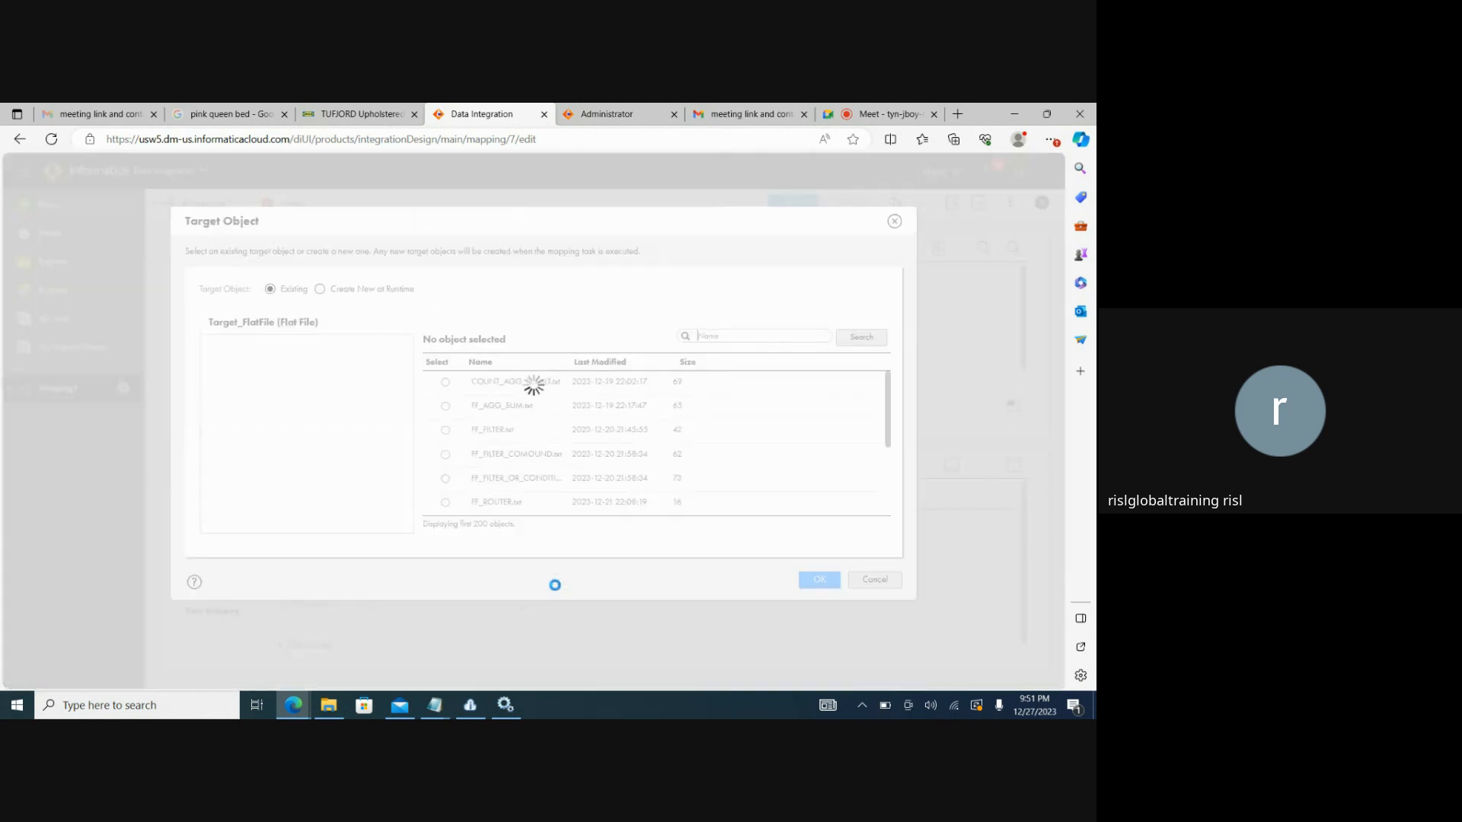
pyautogui.click(319, 288)
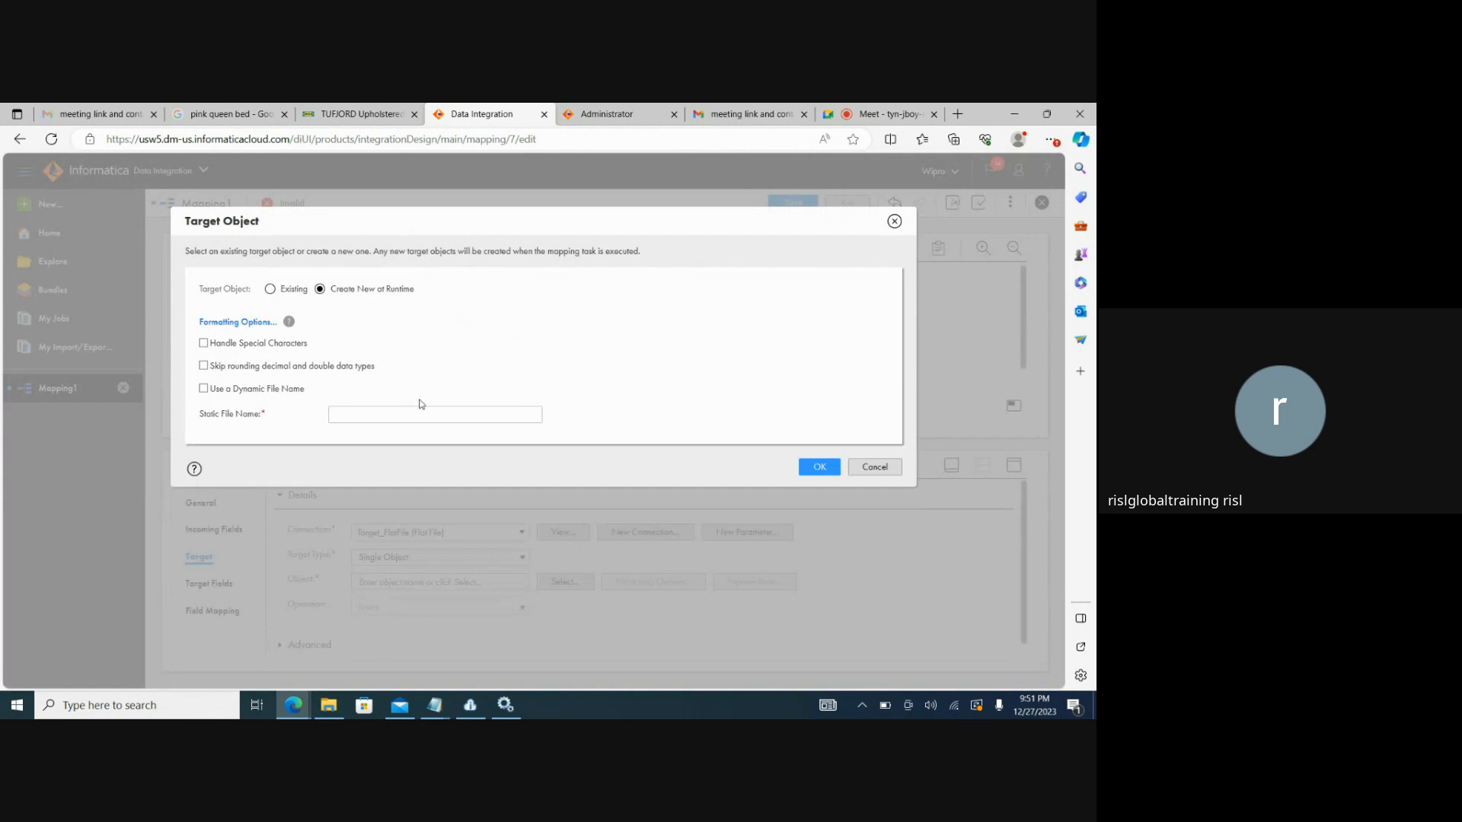
pyautogui.click(365, 408)
pyautogui.click(820, 467)
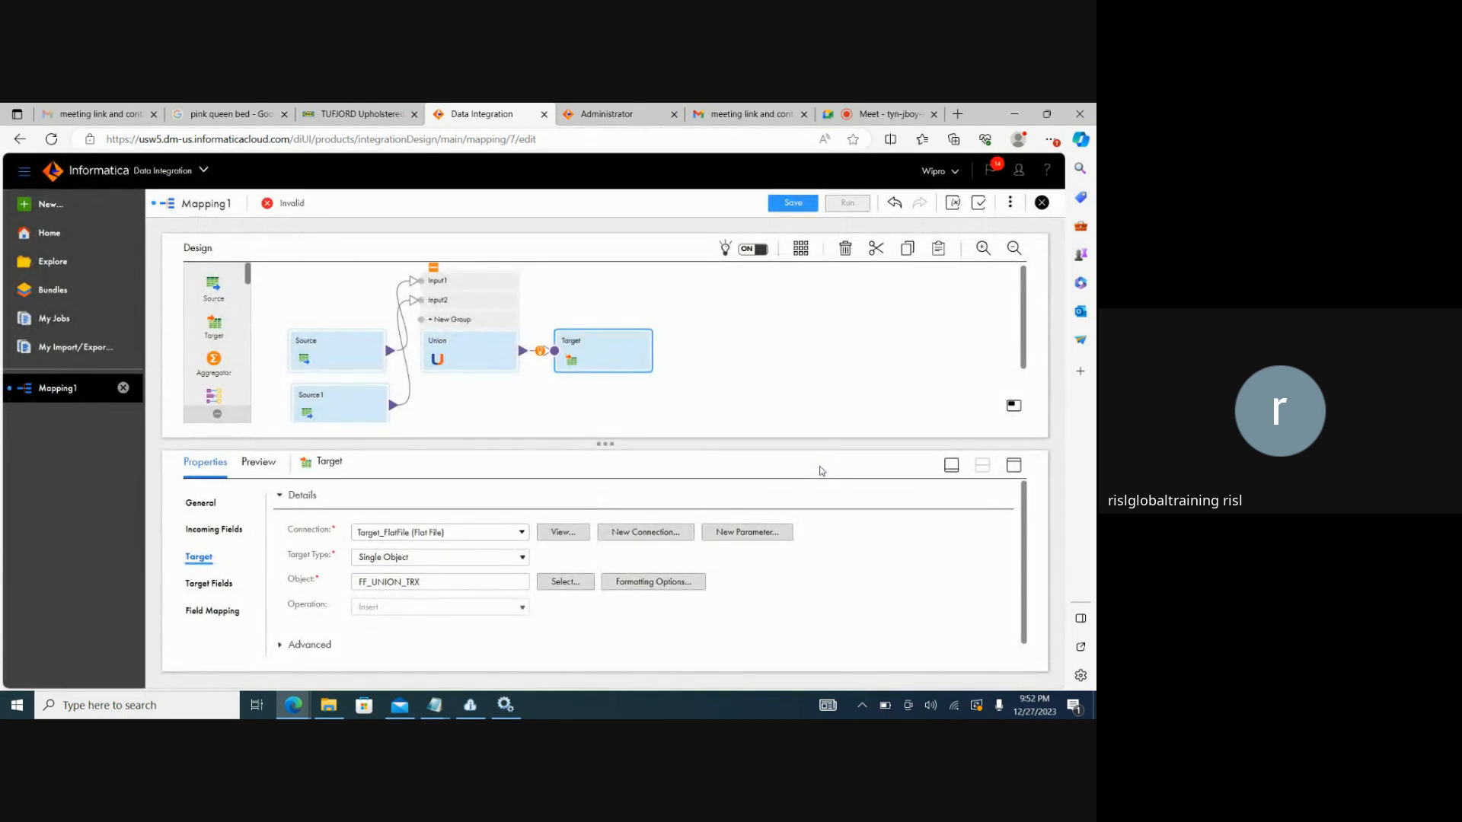
# Rename the mapping as m_UNION_TRX
pyautogui.click(694, 373)
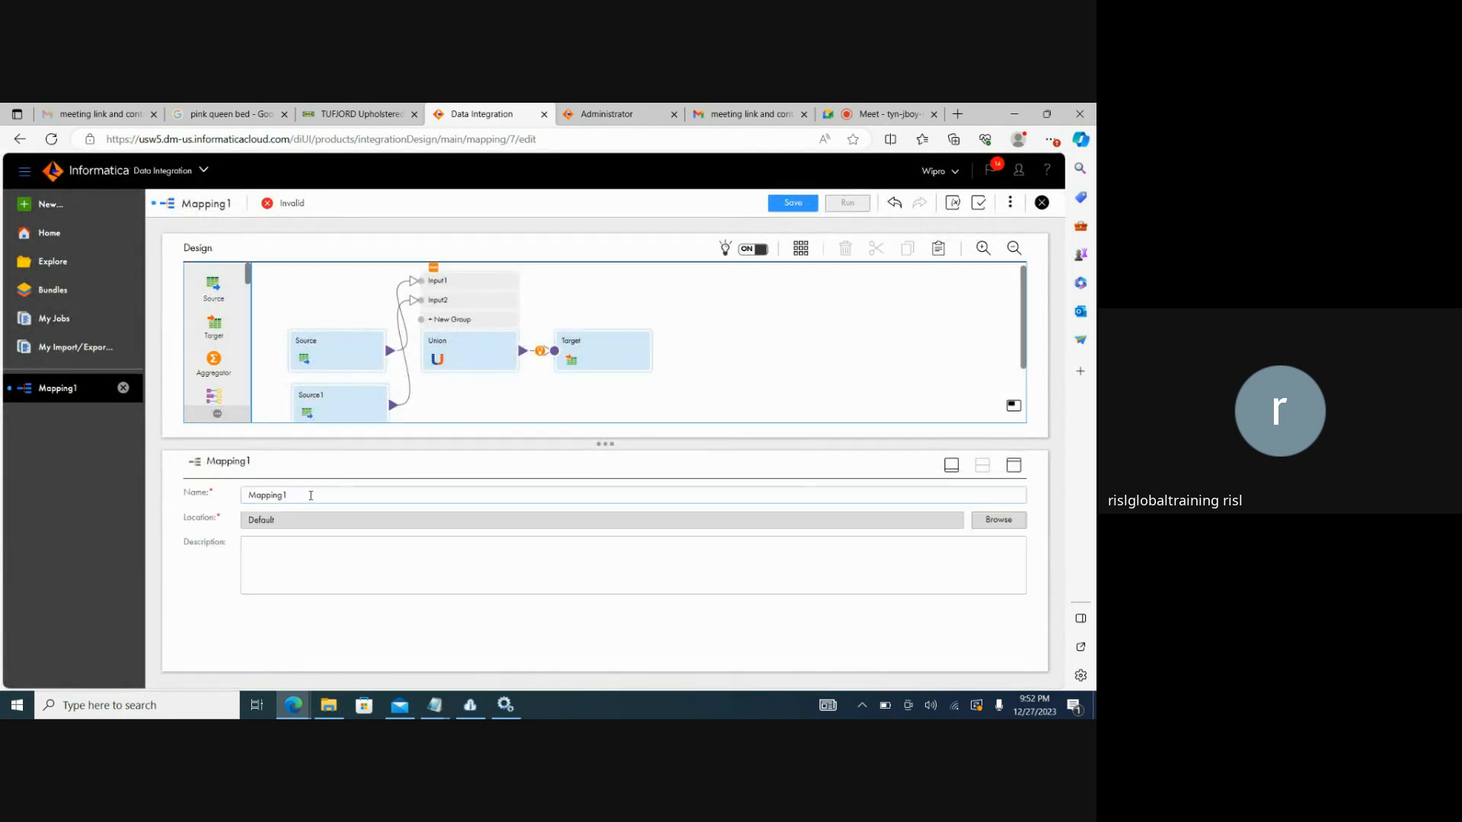
pyautogui.press('BackSpace')
pyautogui.press('BackSpace')
pyautogui.press('BackSpace')
pyautogui.press('BackSpace')
pyautogui.press('BackSpace')
pyautogui.press('BackSpace')
pyautogui.press('BackSpace')
pyautogui.write('m_')
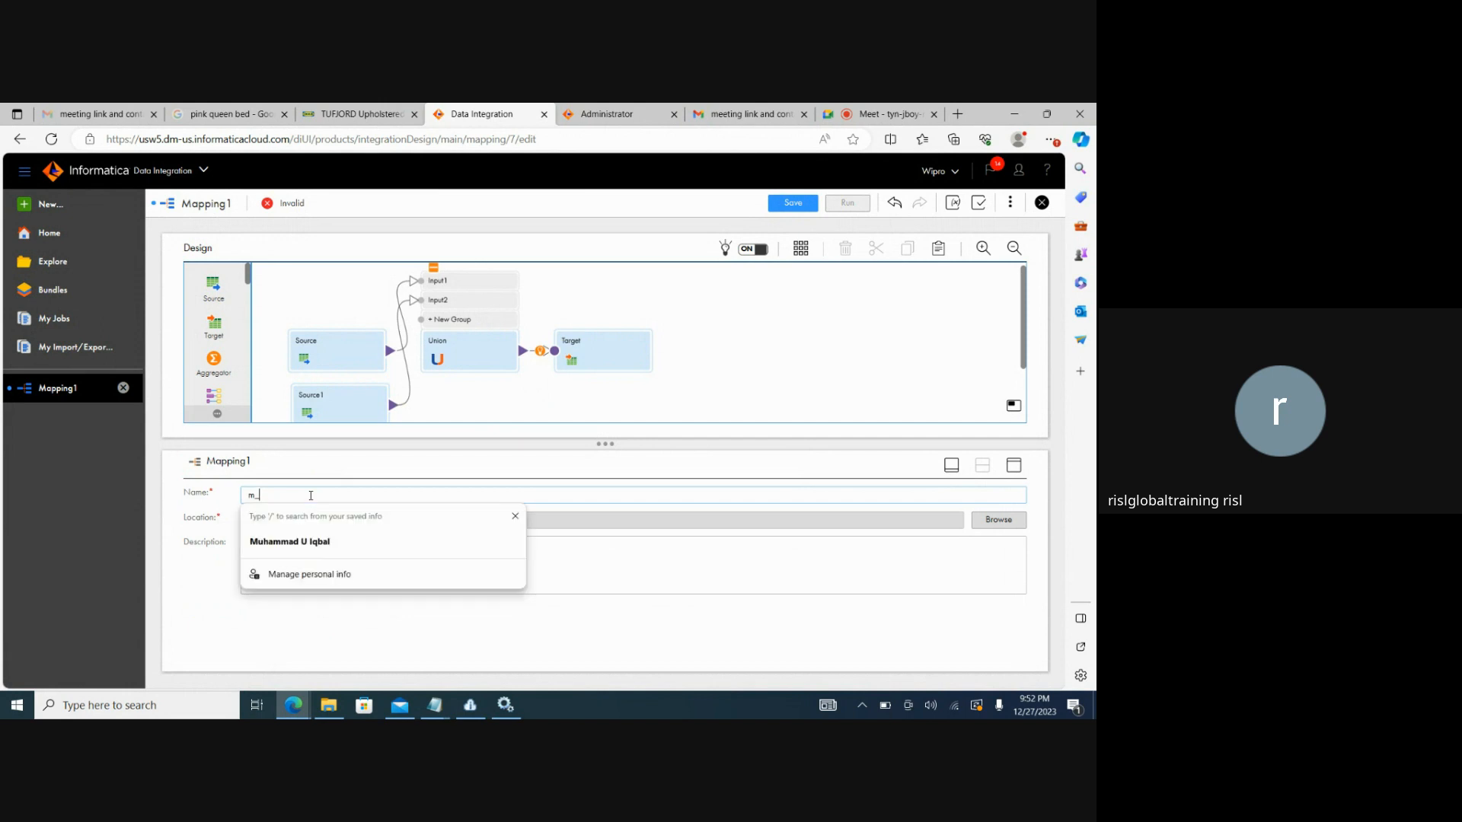
pyautogui.write('UNION_TRX')
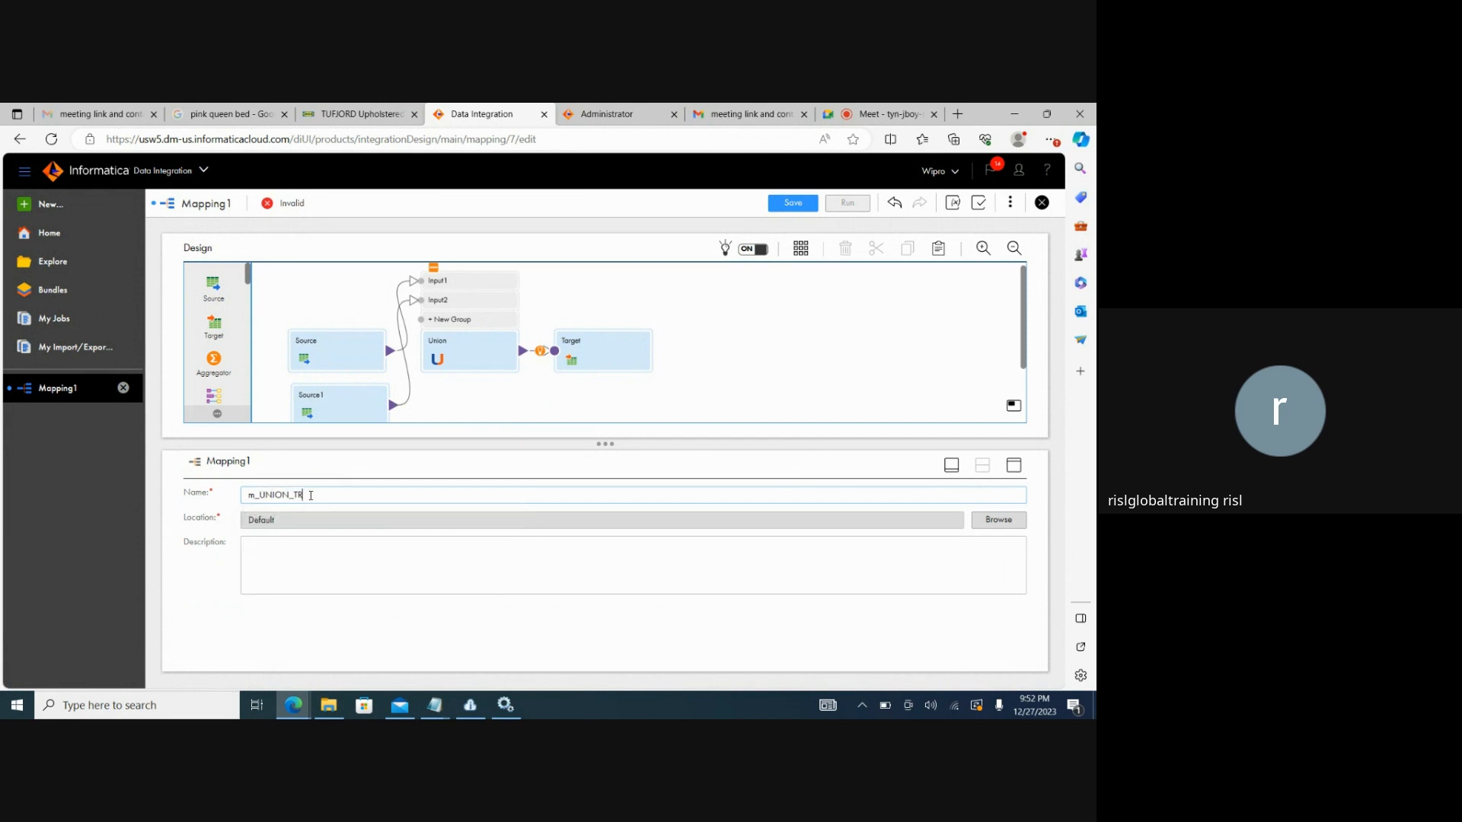
# Save the mapping and display the validation details for the Union transformation
pyautogui.click(784, 203)
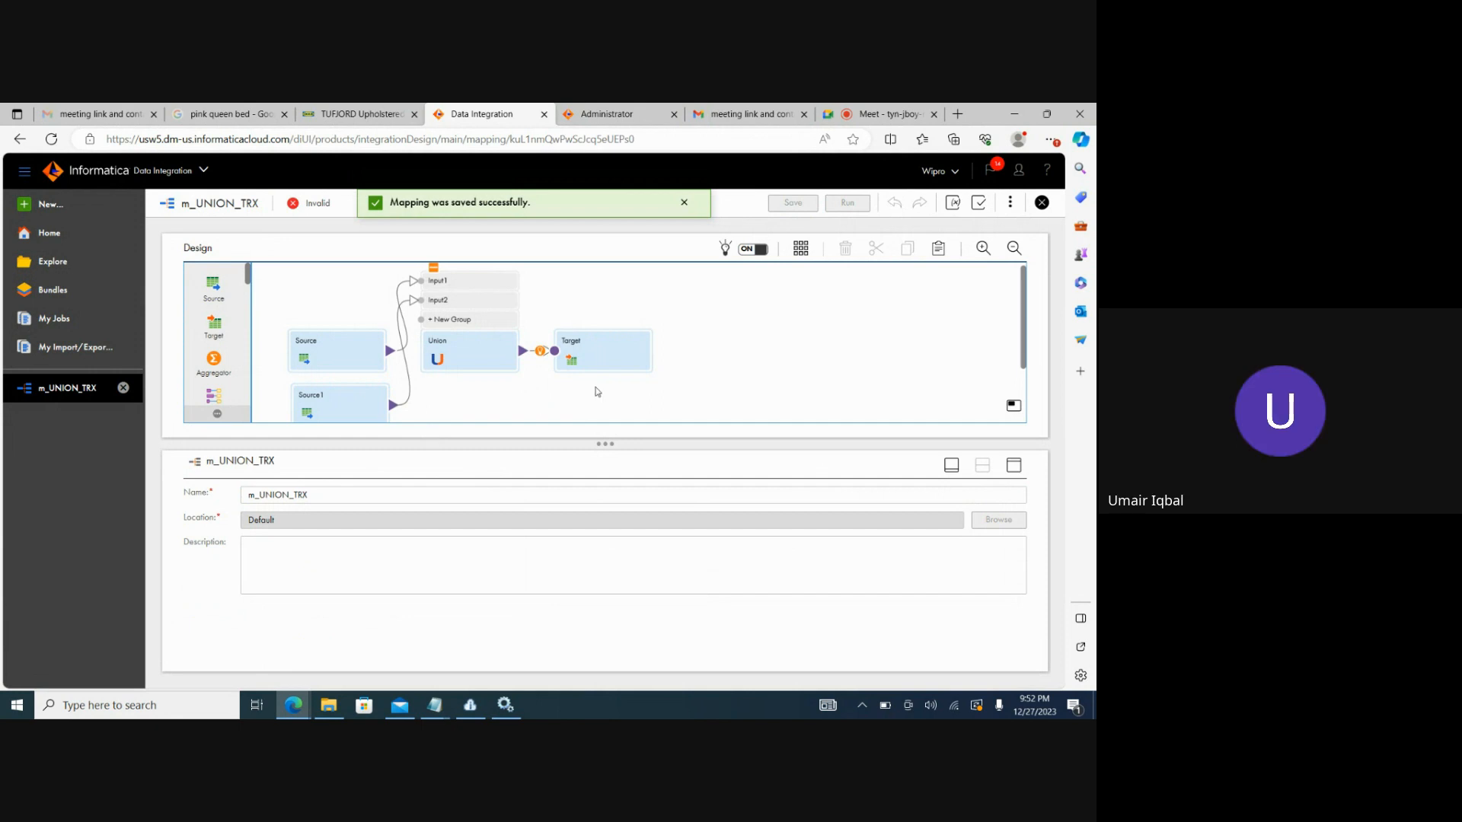
pyautogui.click(978, 203)
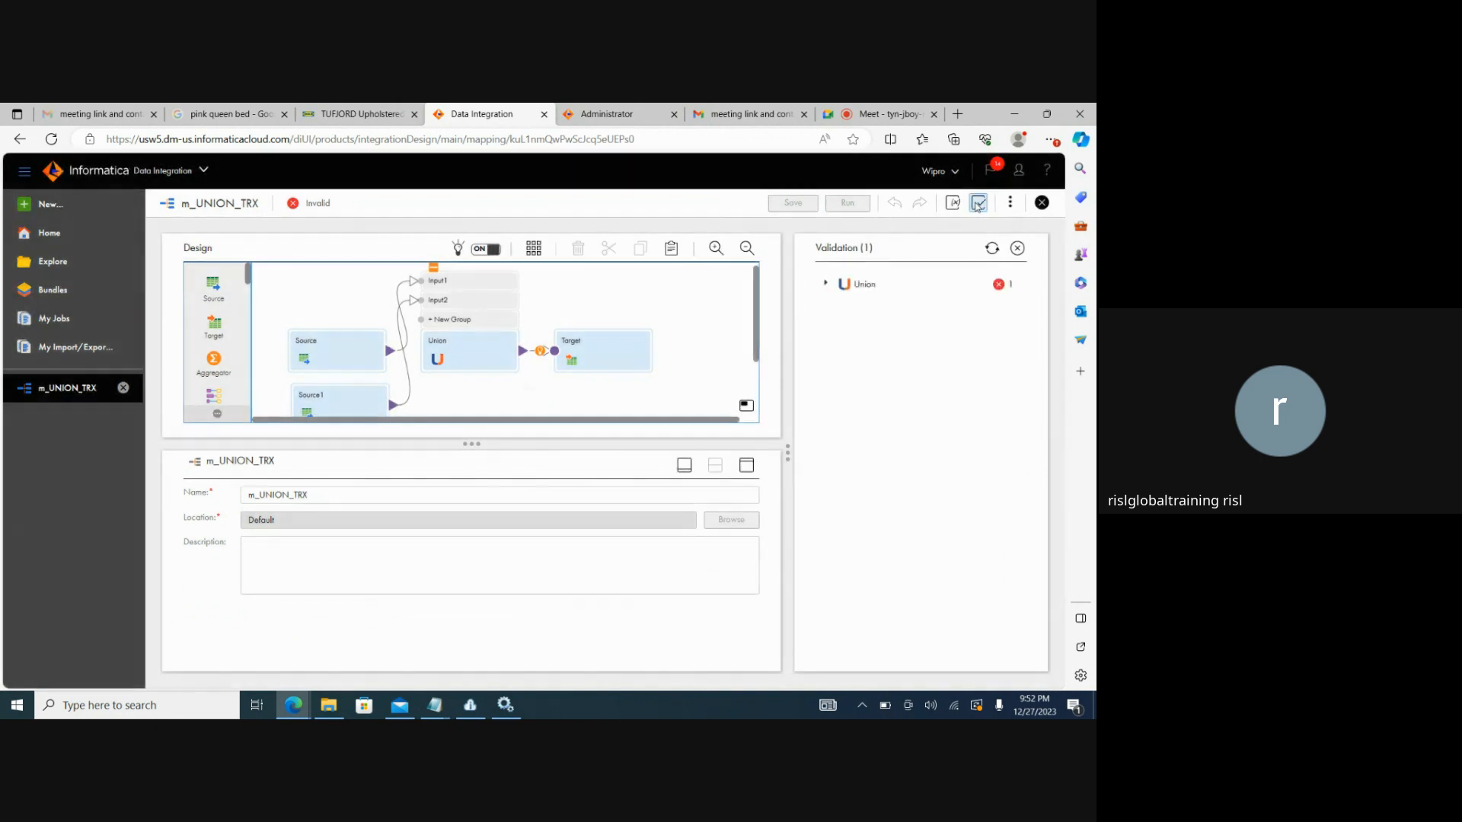
pyautogui.click(877, 282)
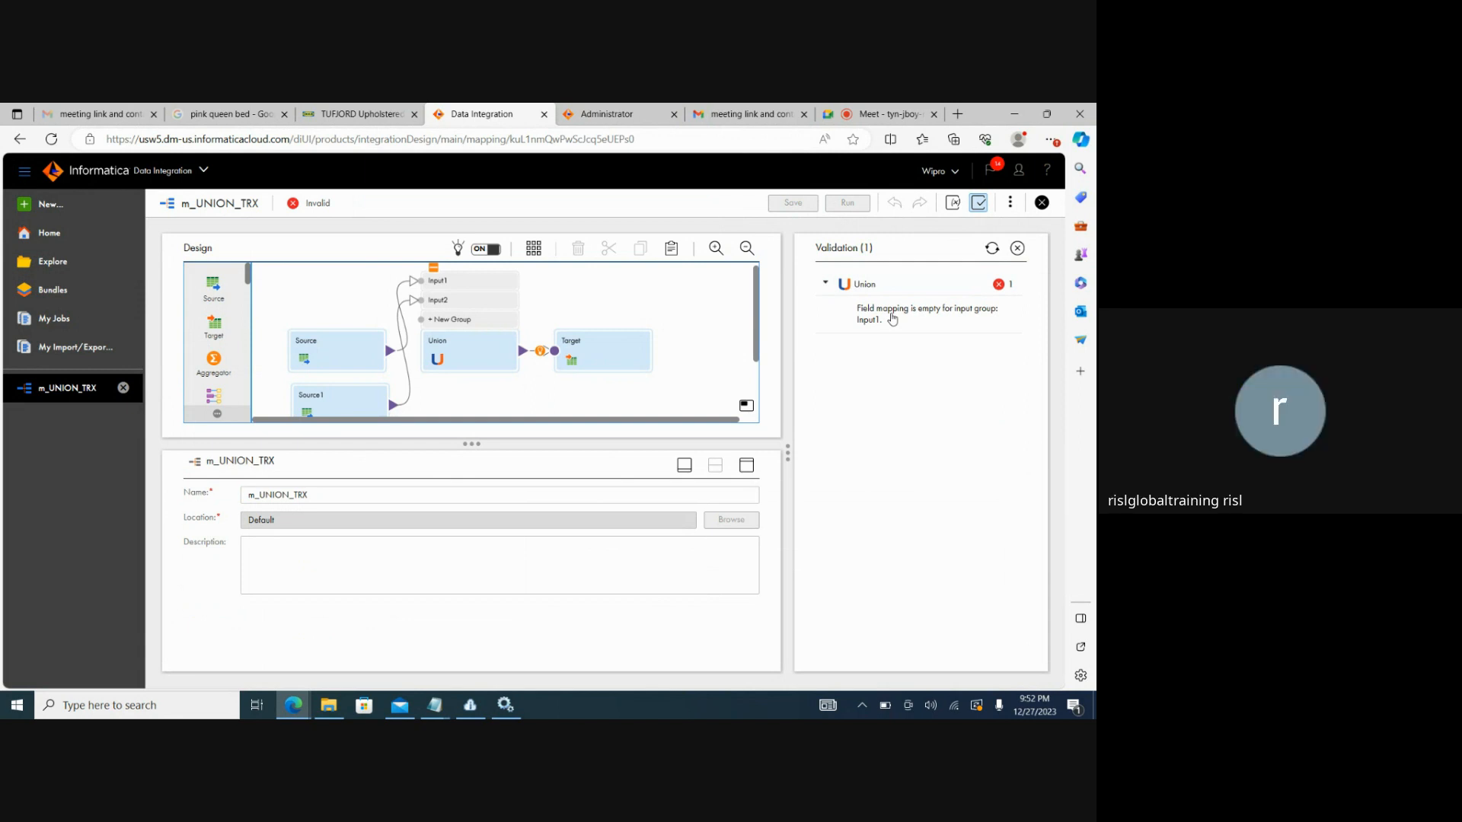
# Map Input1's incoming fields c1, c2 and c3 to the Union's matching output fields and save the mapping
pyautogui.click(462, 366)
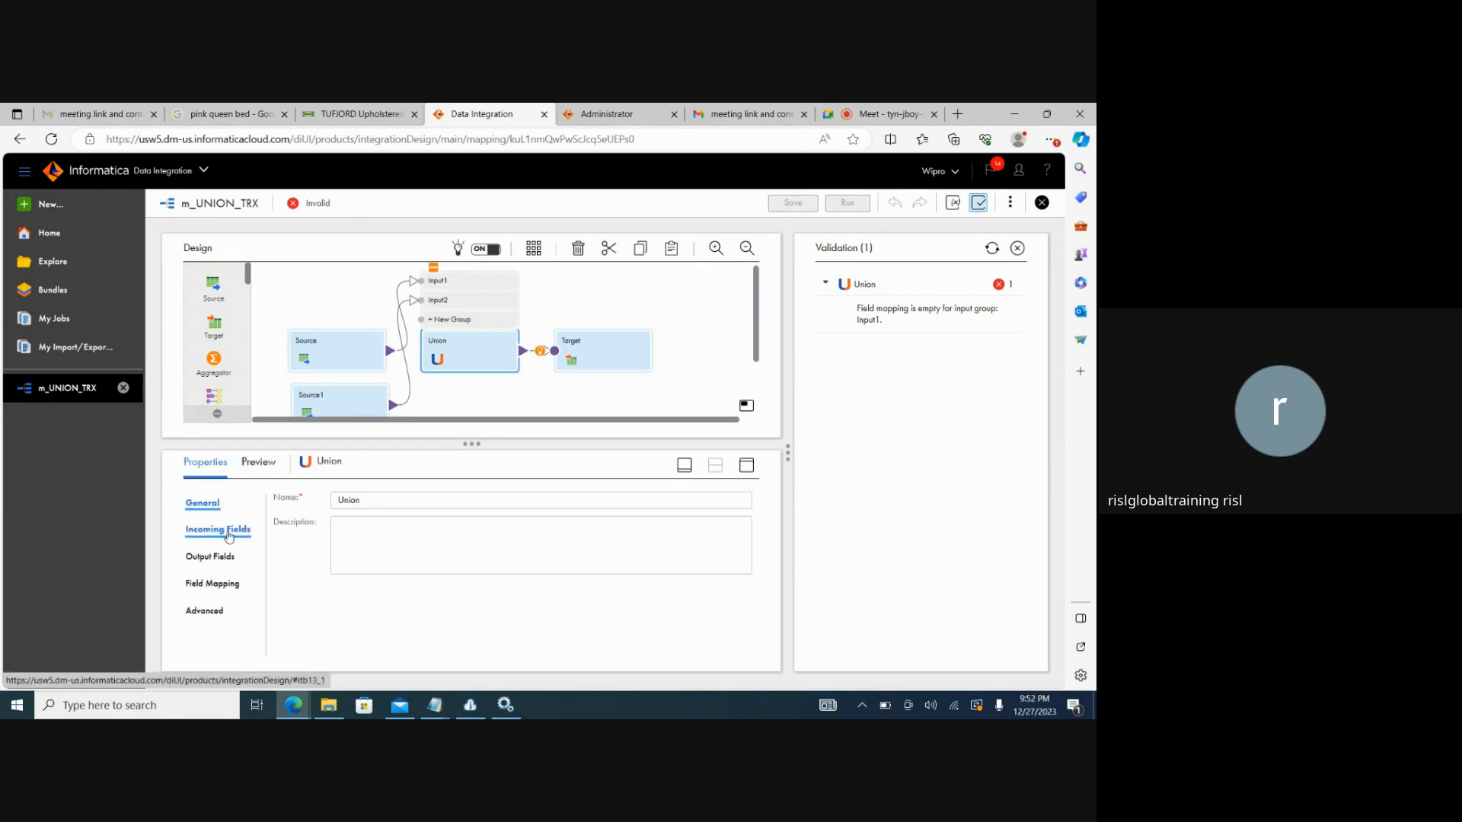
pyautogui.click(214, 584)
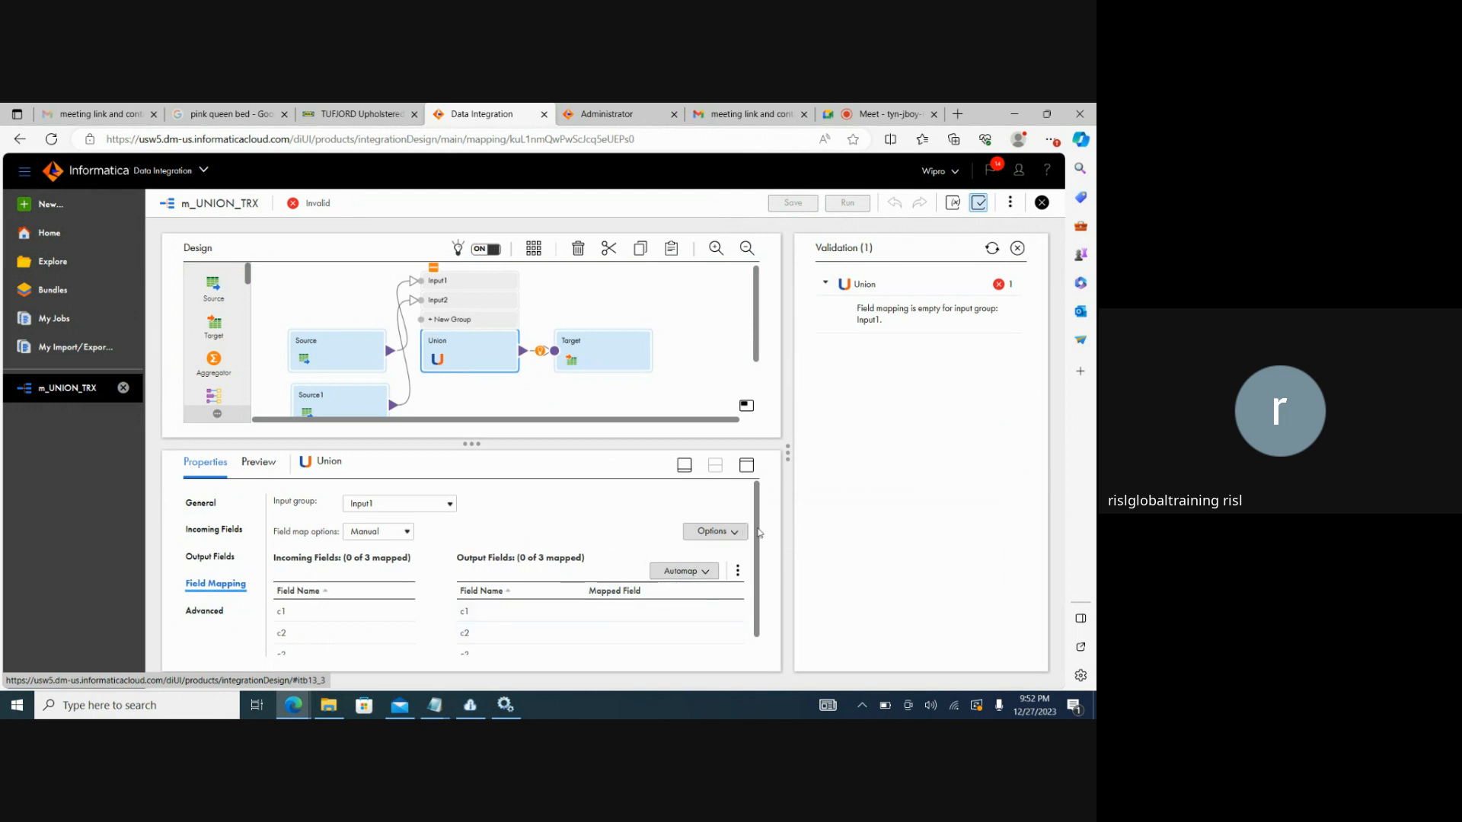
pyautogui.scroll(-1, 756, 588)
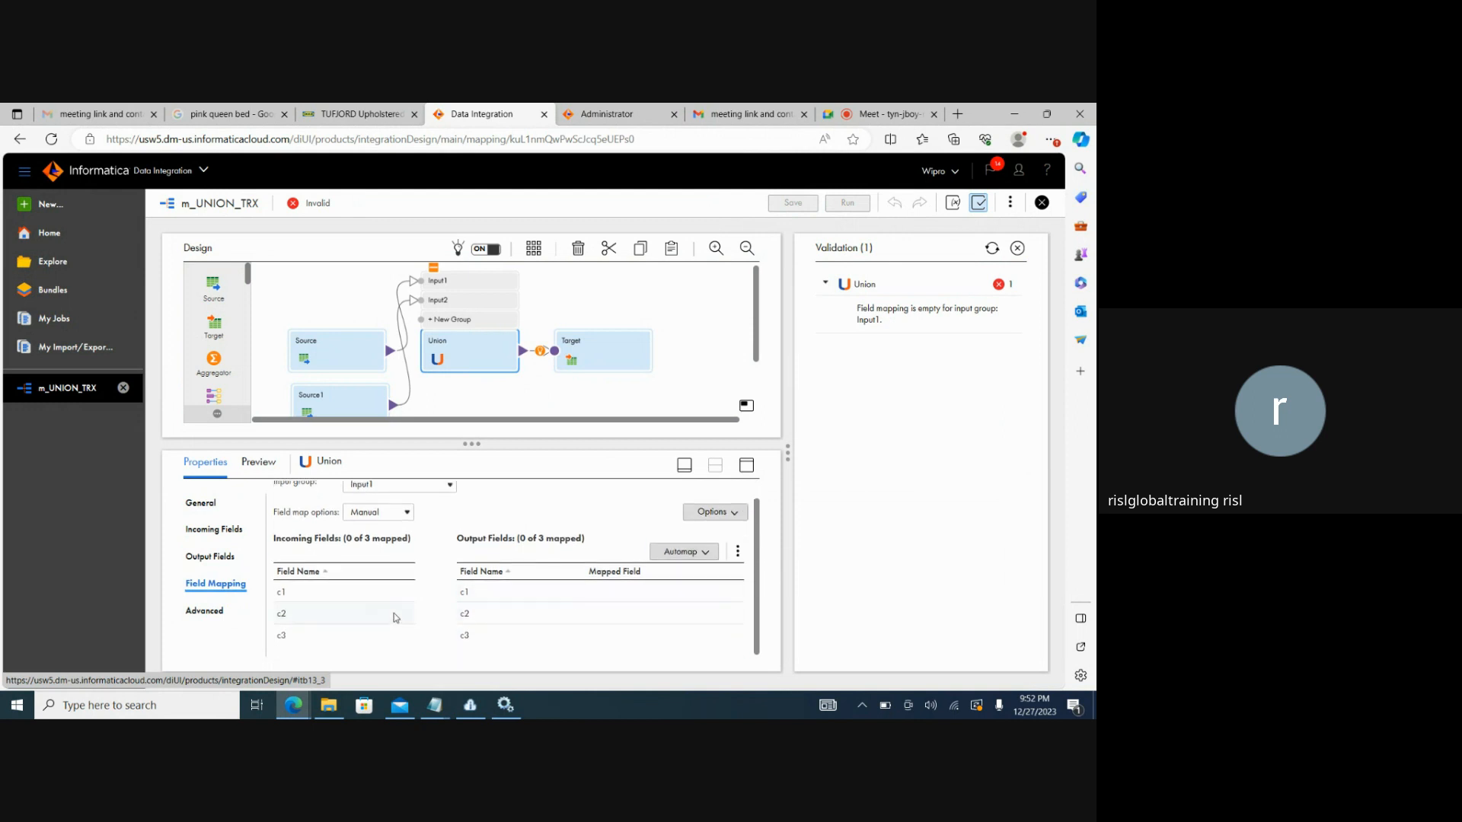
pyautogui.moveTo(325, 594); pyautogui.dragTo(452, 593)
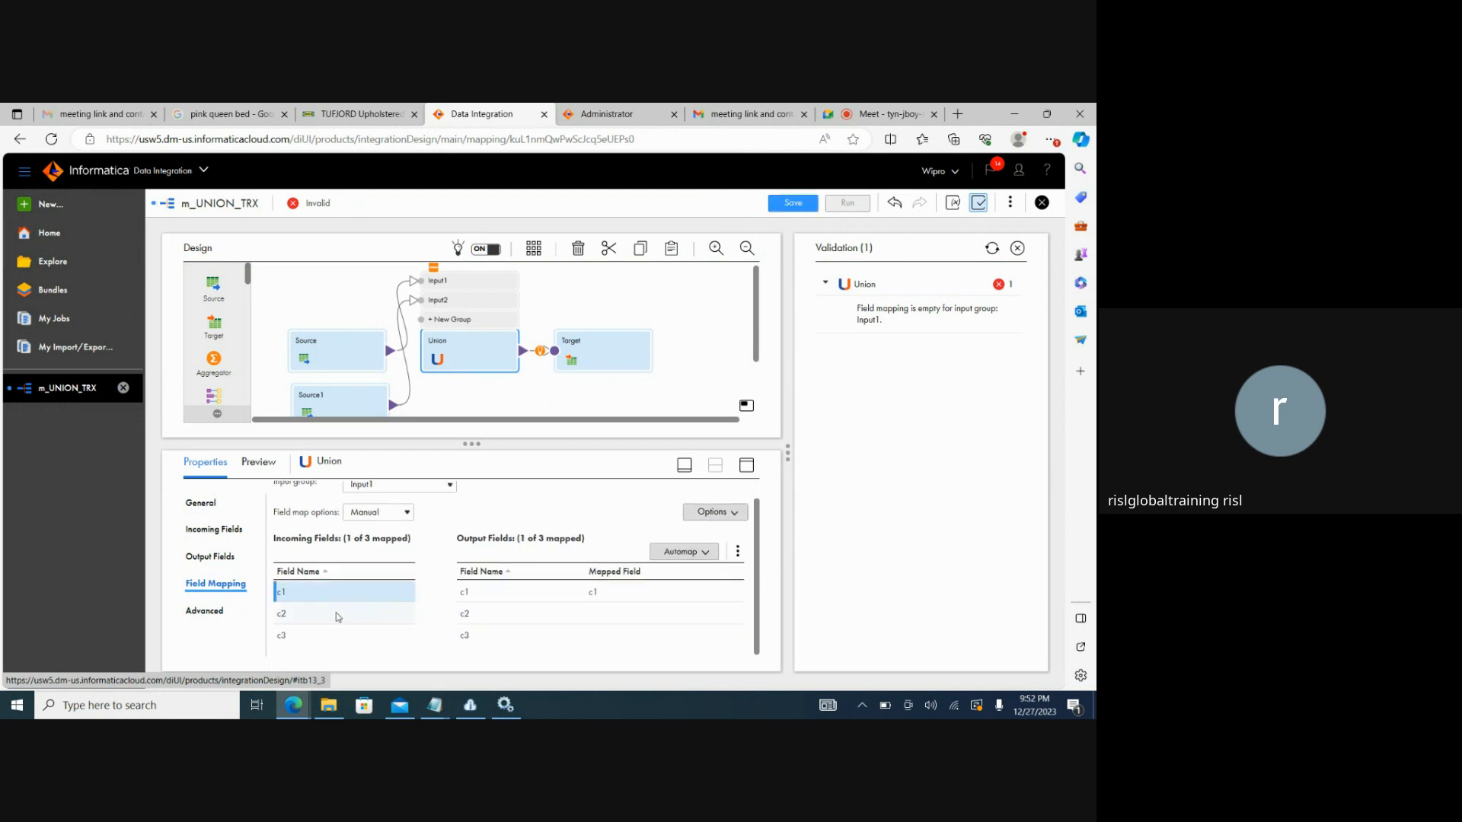
pyautogui.moveTo(327, 619); pyautogui.dragTo(450, 638)
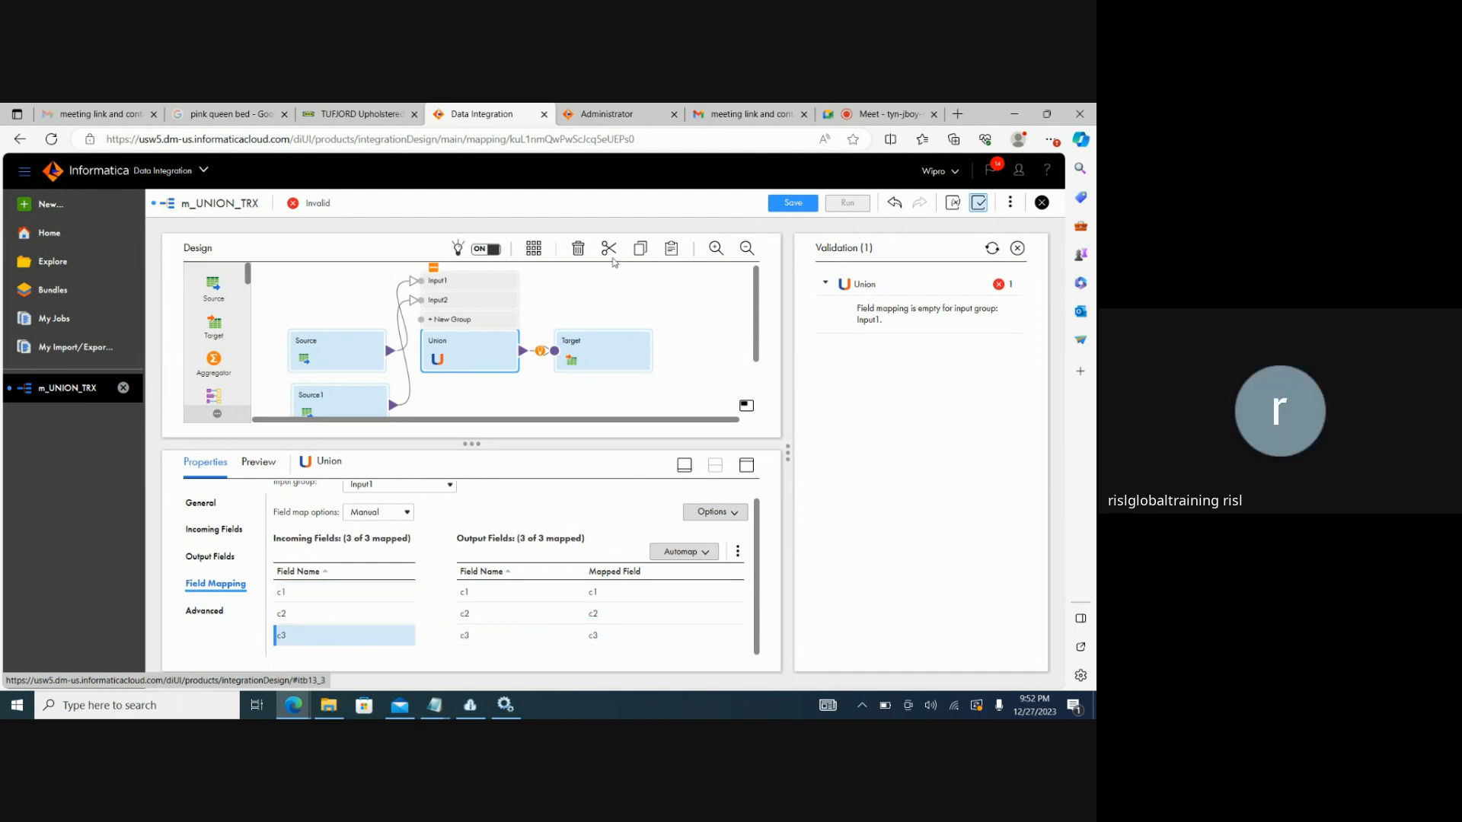
pyautogui.click(785, 205)
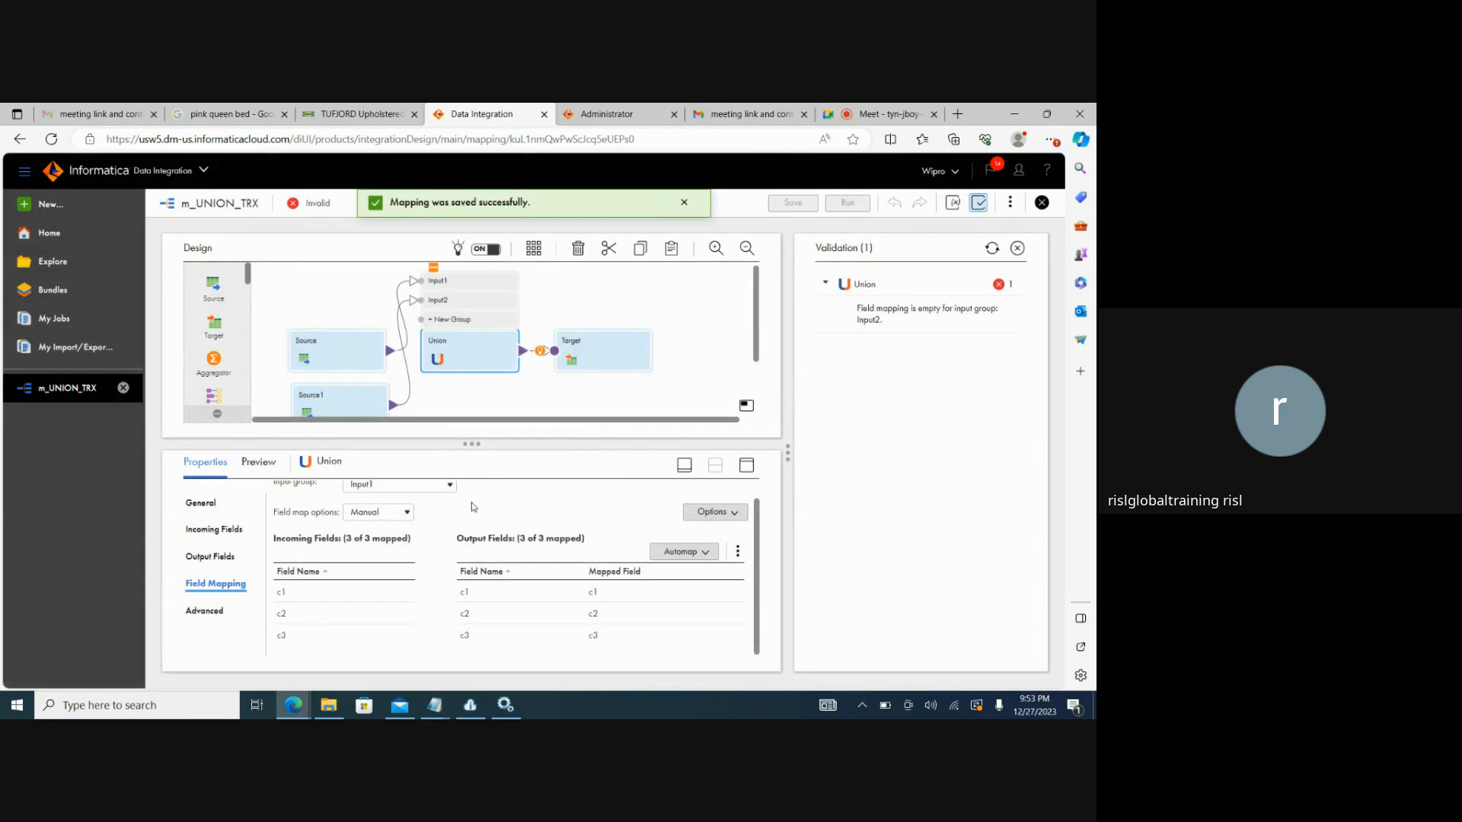
# Map Input2's incoming fields c1, c2 and c3 to the Union's matching output fields and save the mapping
pyautogui.click(449, 490)
pyautogui.click(385, 521)
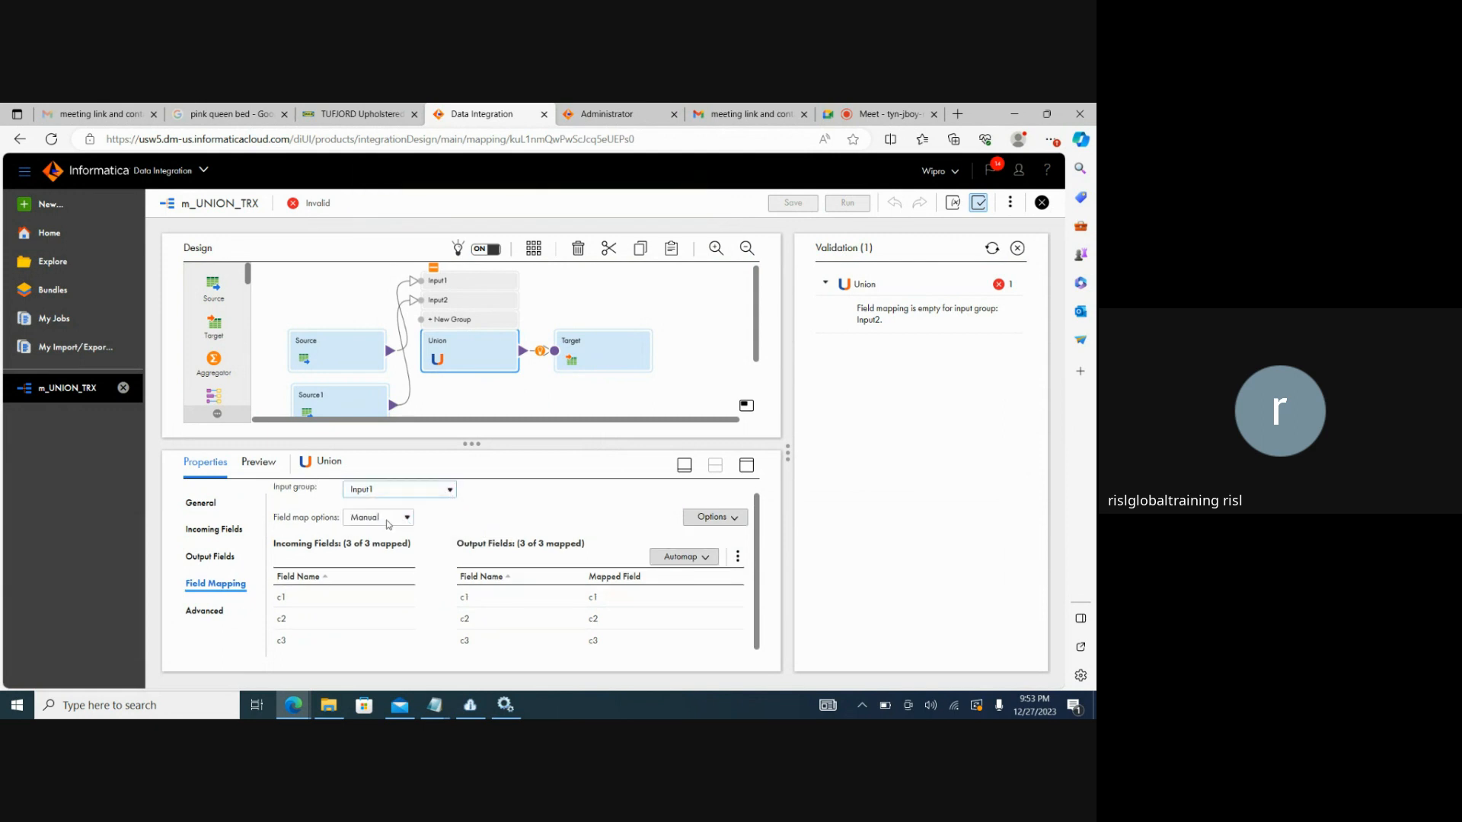
pyautogui.moveTo(302, 601); pyautogui.dragTo(461, 598)
pyautogui.moveTo(338, 621); pyautogui.dragTo(459, 623)
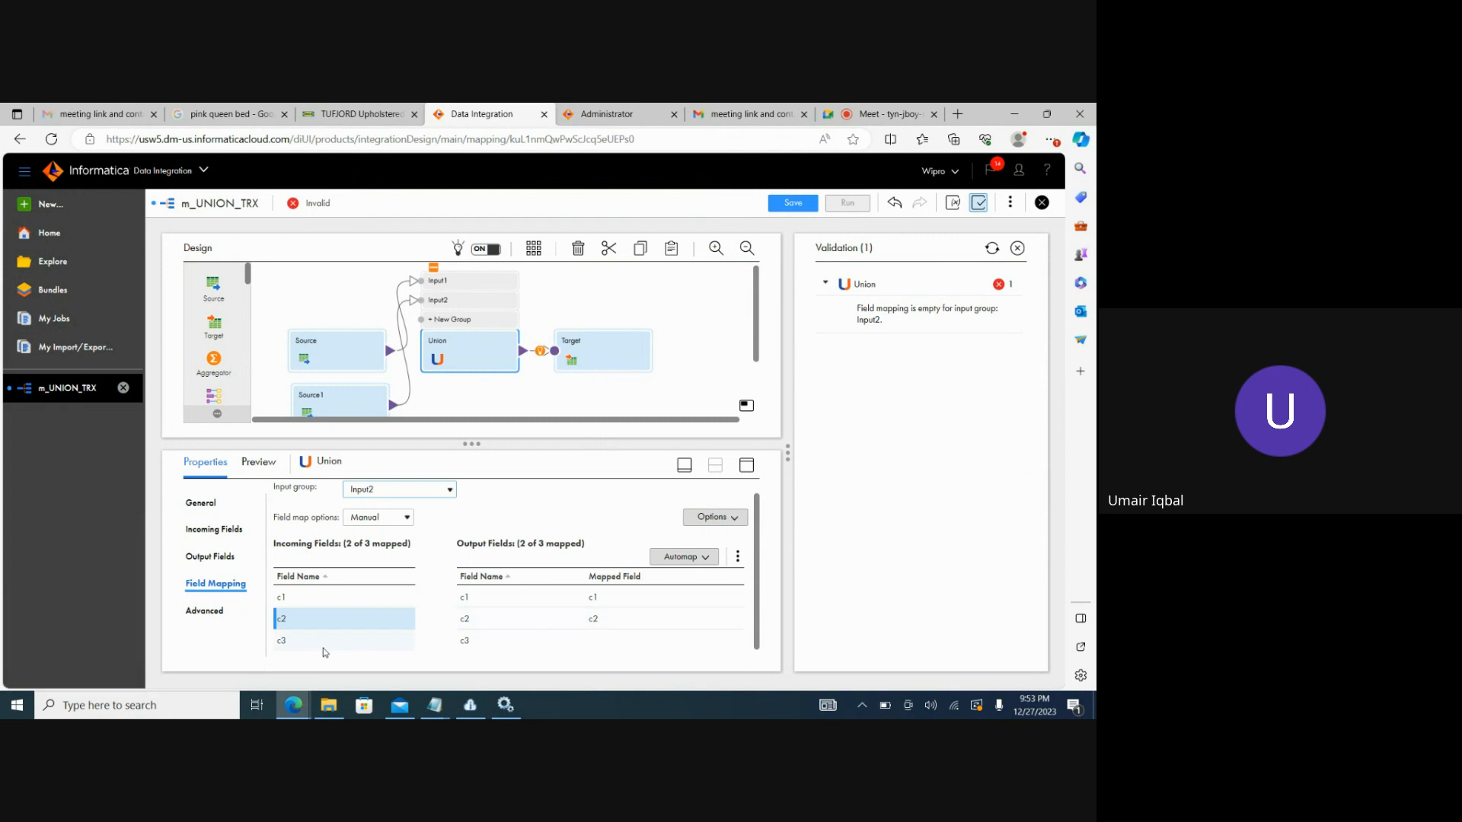
pyautogui.moveTo(328, 648); pyautogui.dragTo(466, 637)
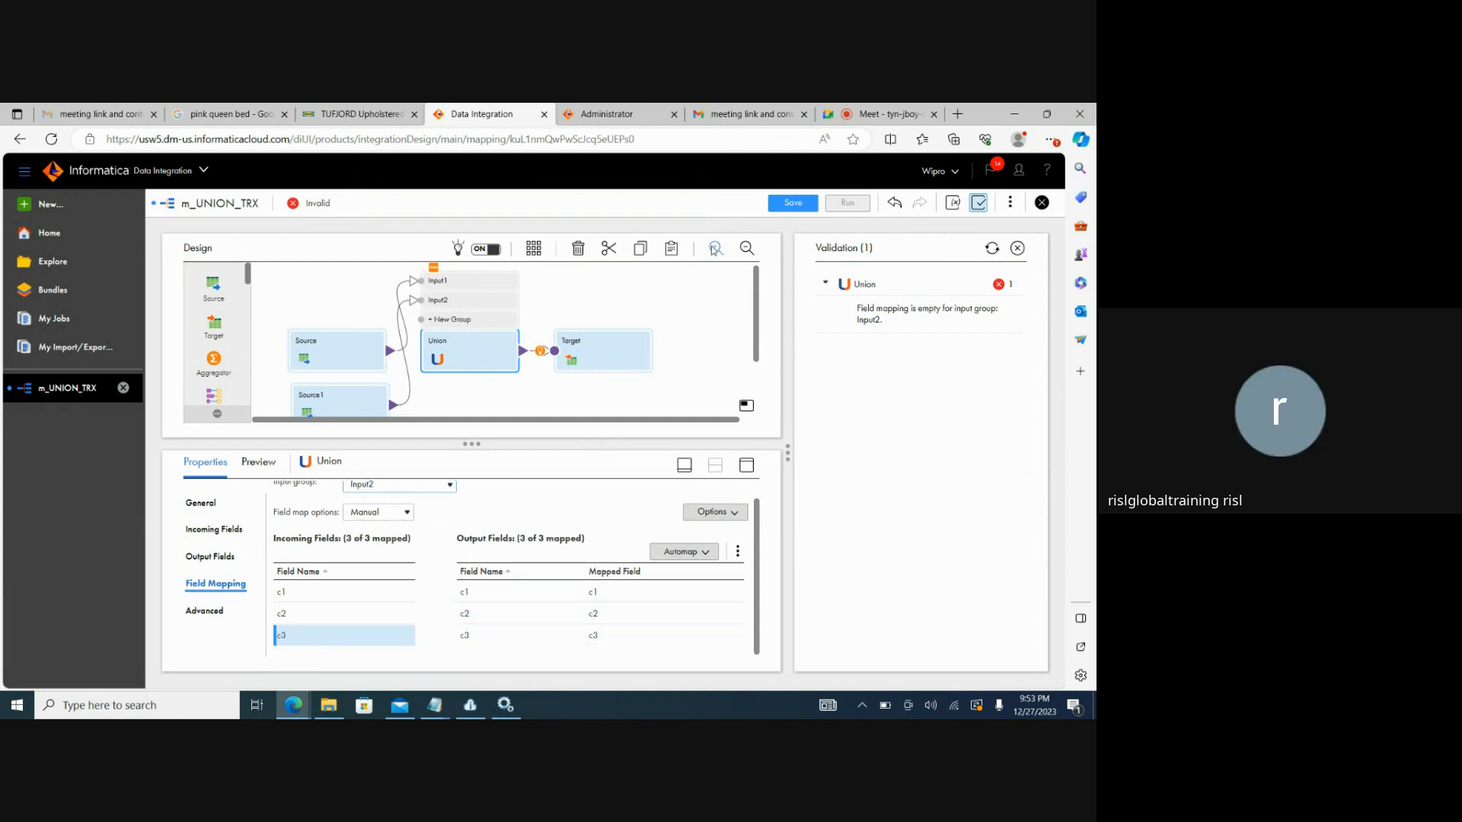
pyautogui.click(781, 209)
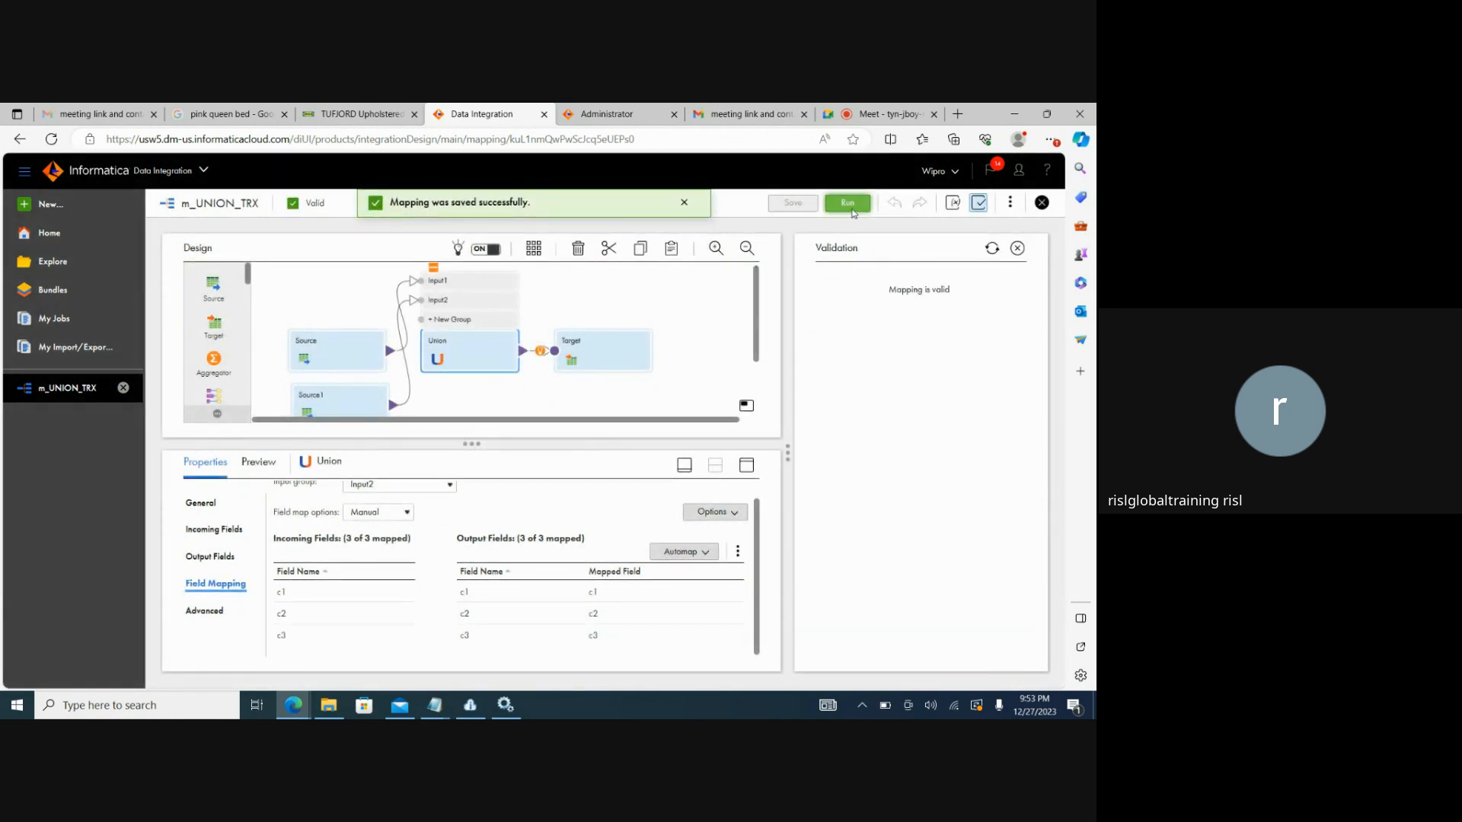
# Run the mapping and refresh the job list repeatedly to follow the status of its run
pyautogui.click(847, 203)
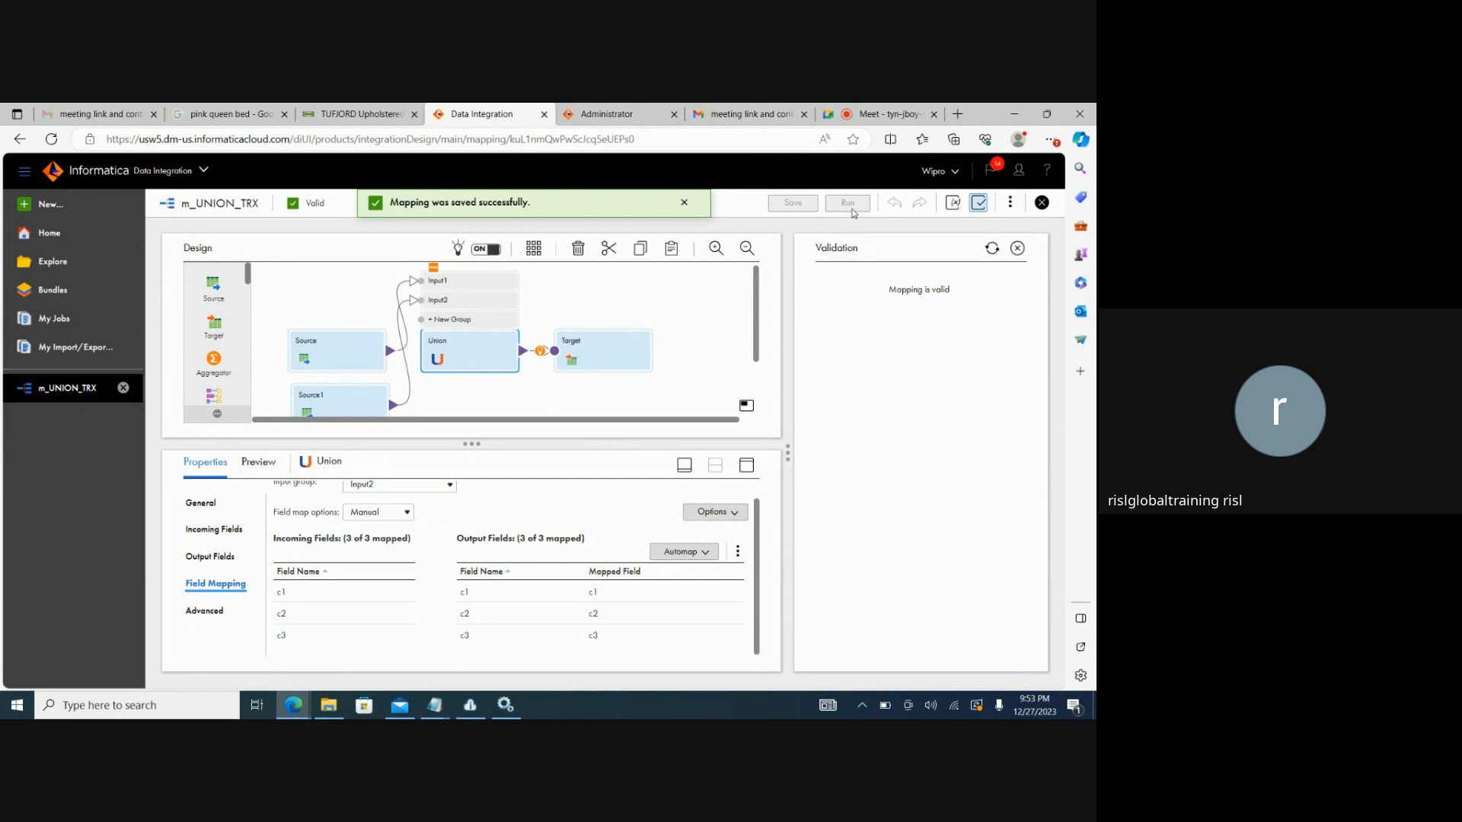
pyautogui.click(74, 324)
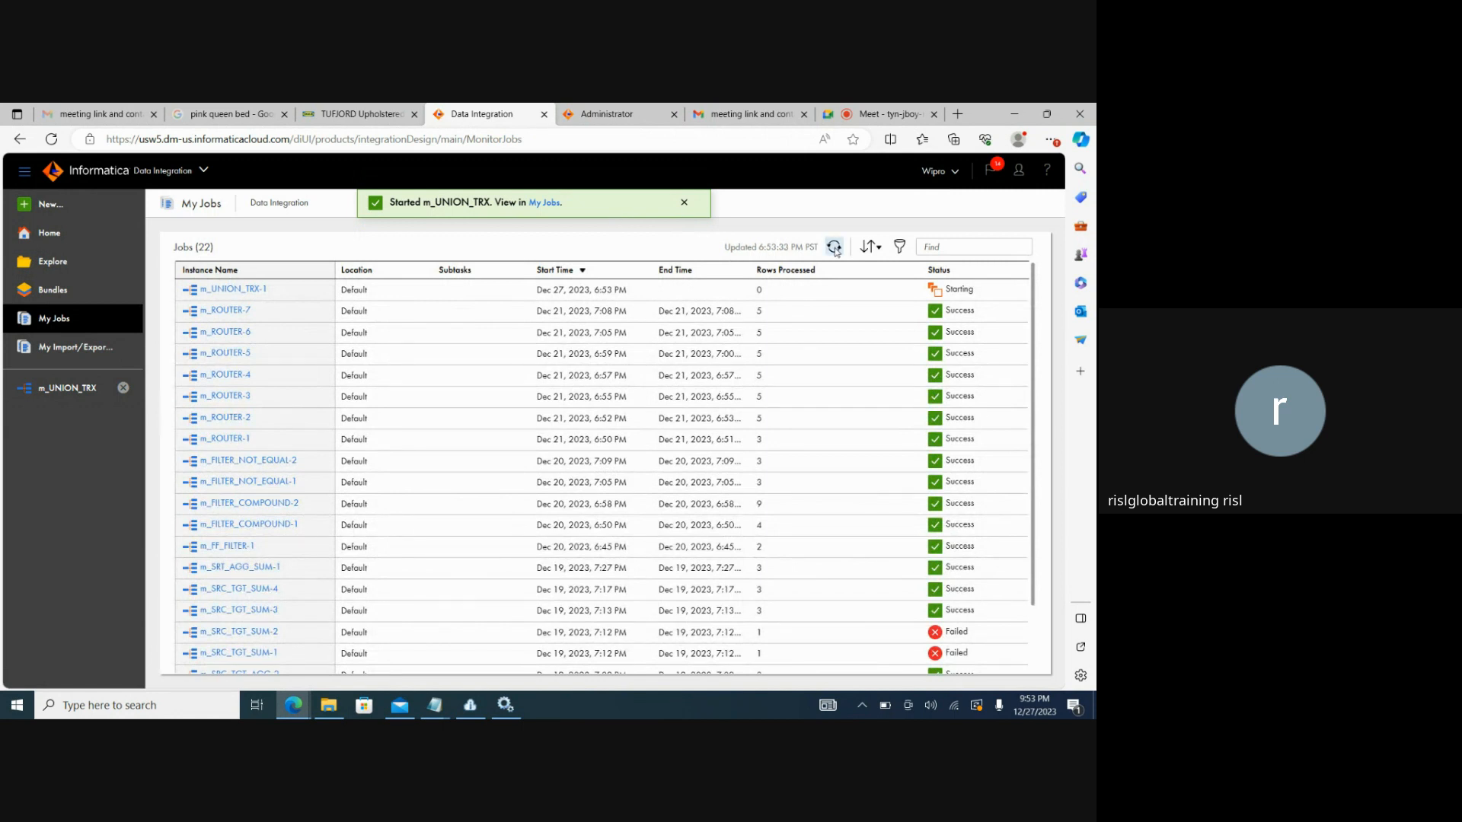
pyautogui.click(834, 248)
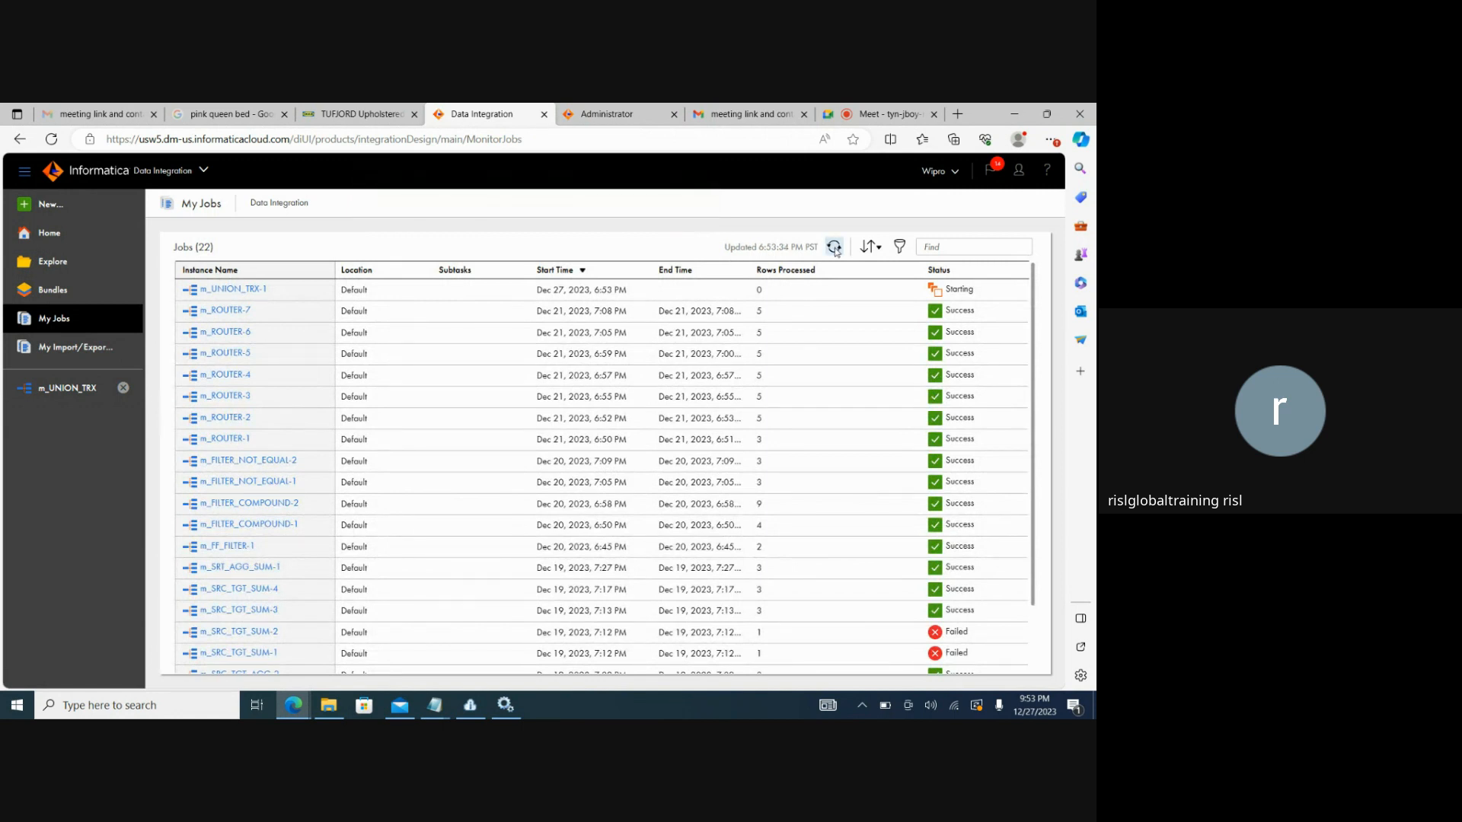
pyautogui.click(835, 247)
pyautogui.click(834, 247)
pyautogui.click(834, 247)
pyautogui.click(834, 248)
pyautogui.click(834, 247)
pyautogui.click(835, 247)
pyautogui.click(834, 248)
# Switch to File Explorer and open the output file FF_UNION_TRX from the C: drive's Target folder in Notepad
pyautogui.click(328, 705)
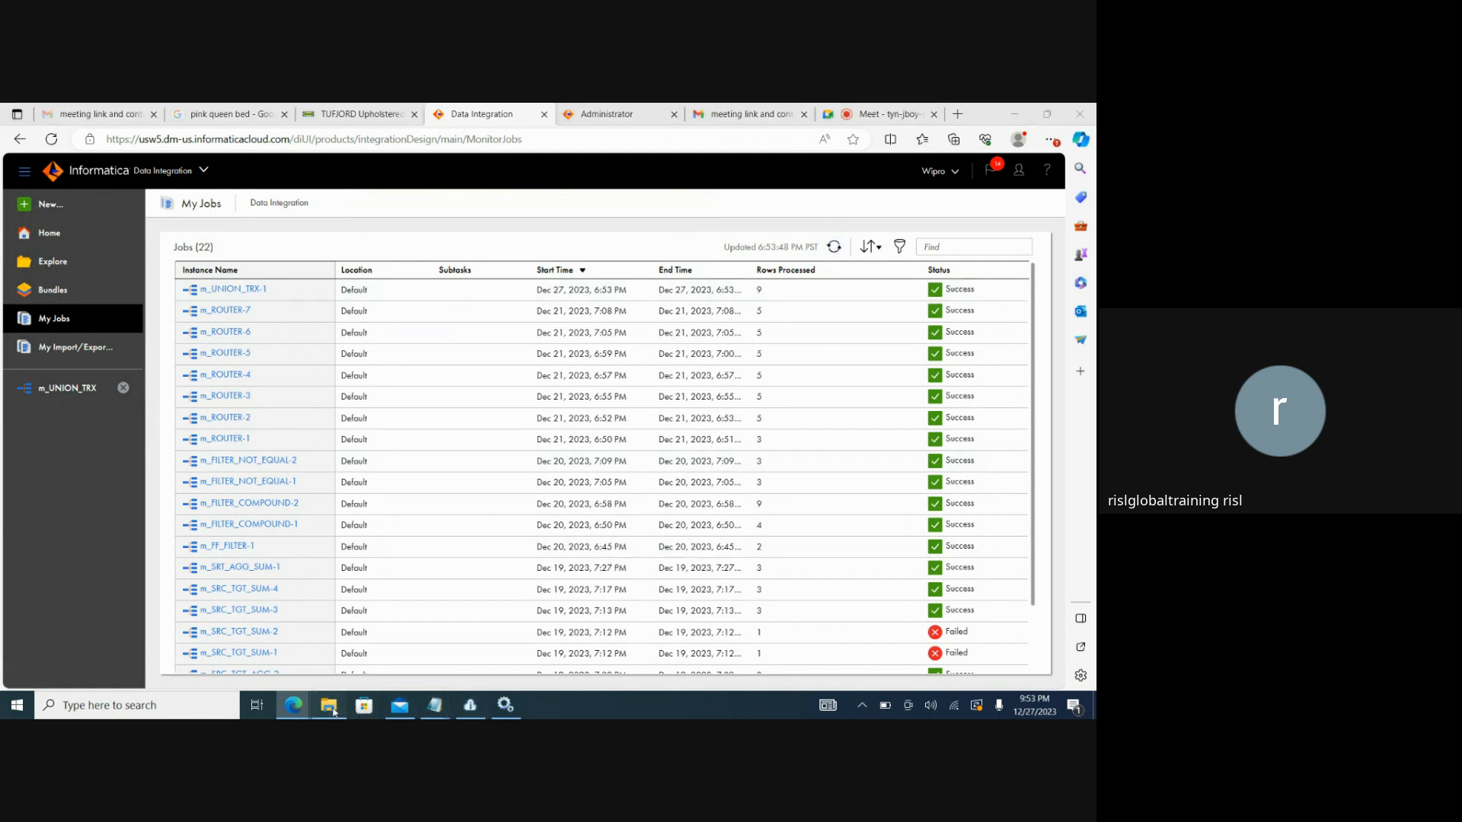
pyautogui.click(377, 250)
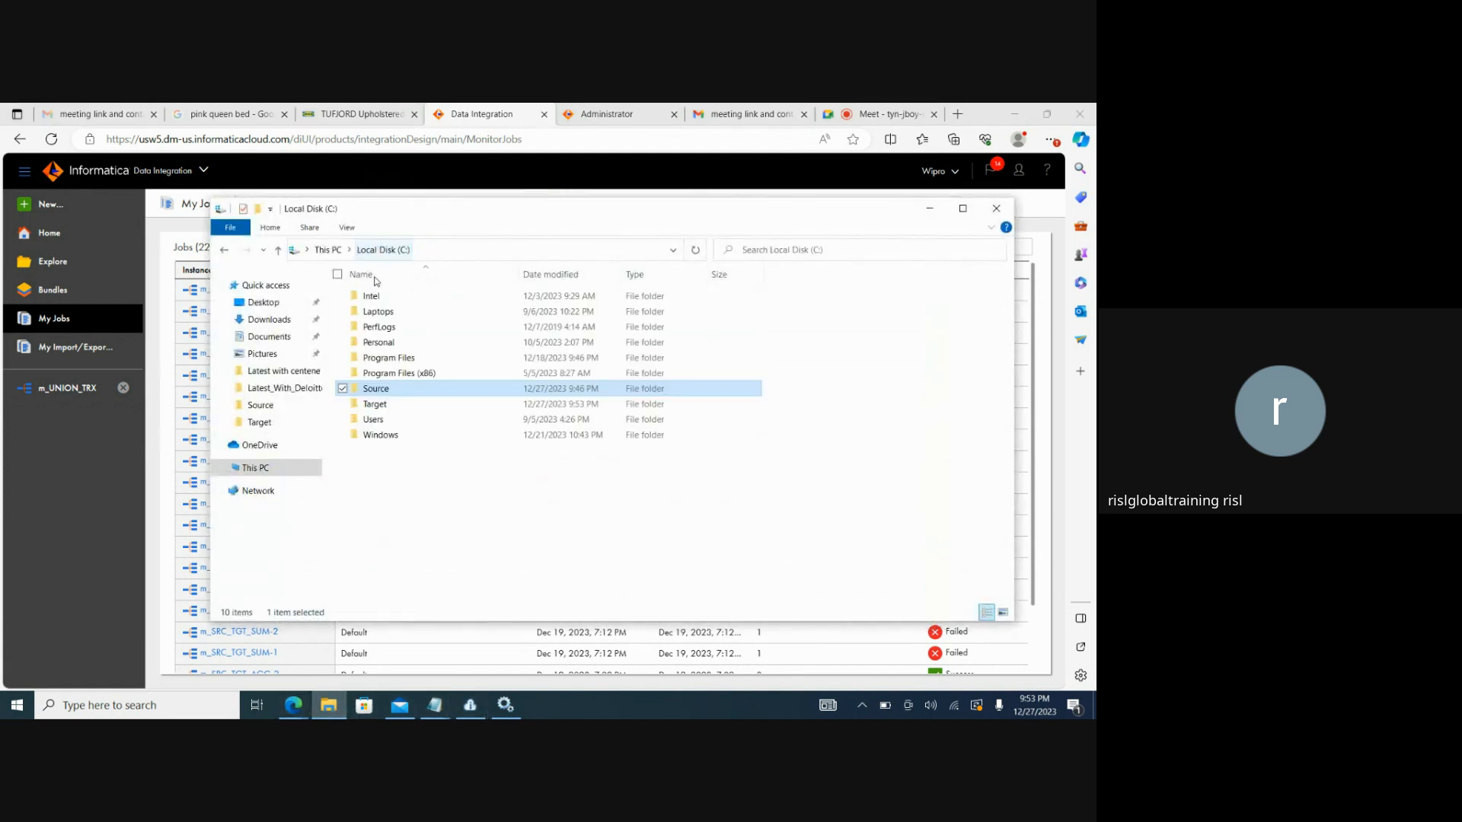
pyautogui.doubleClick(373, 404)
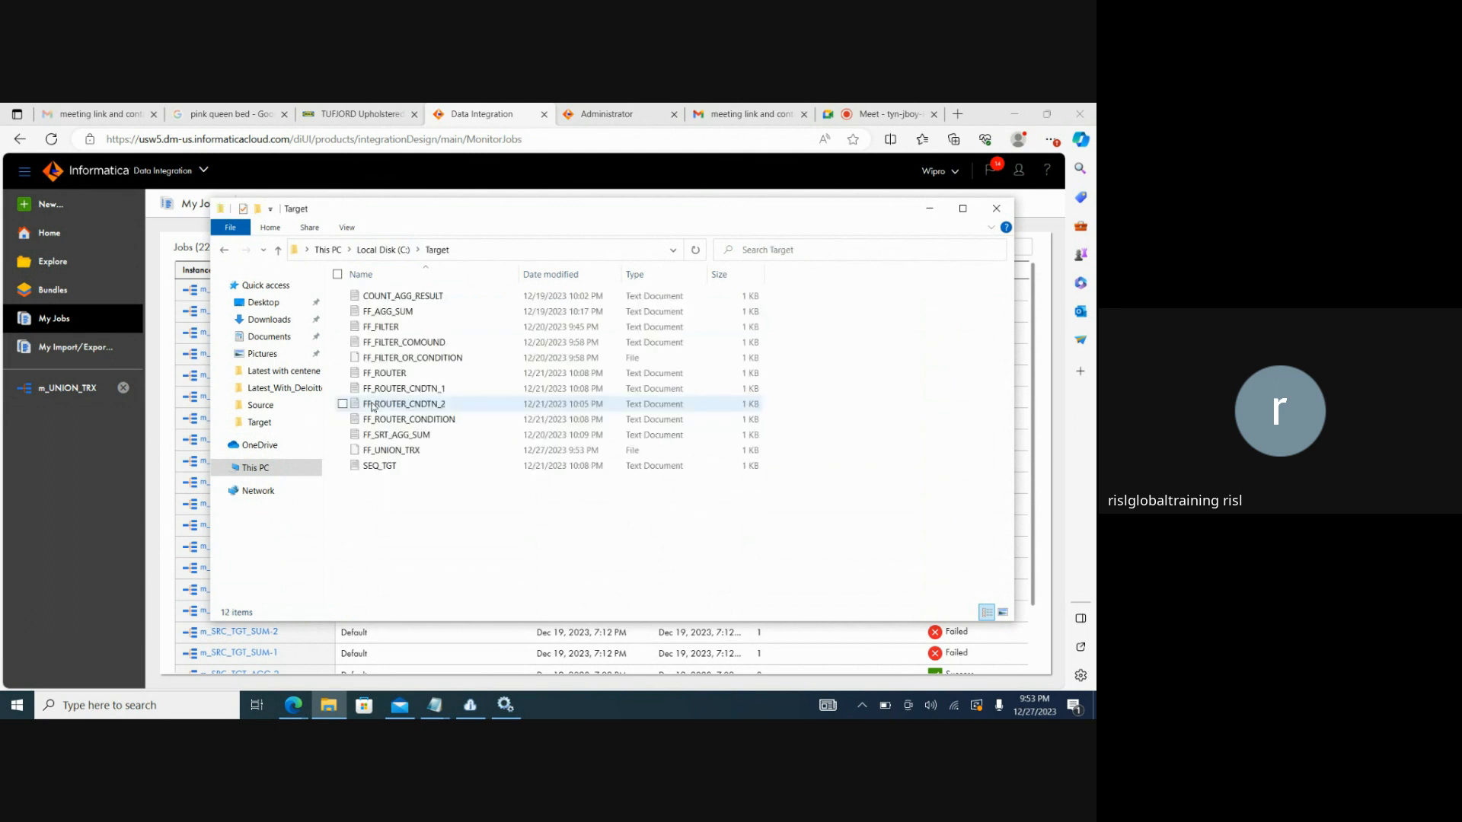
pyautogui.doubleClick(396, 450)
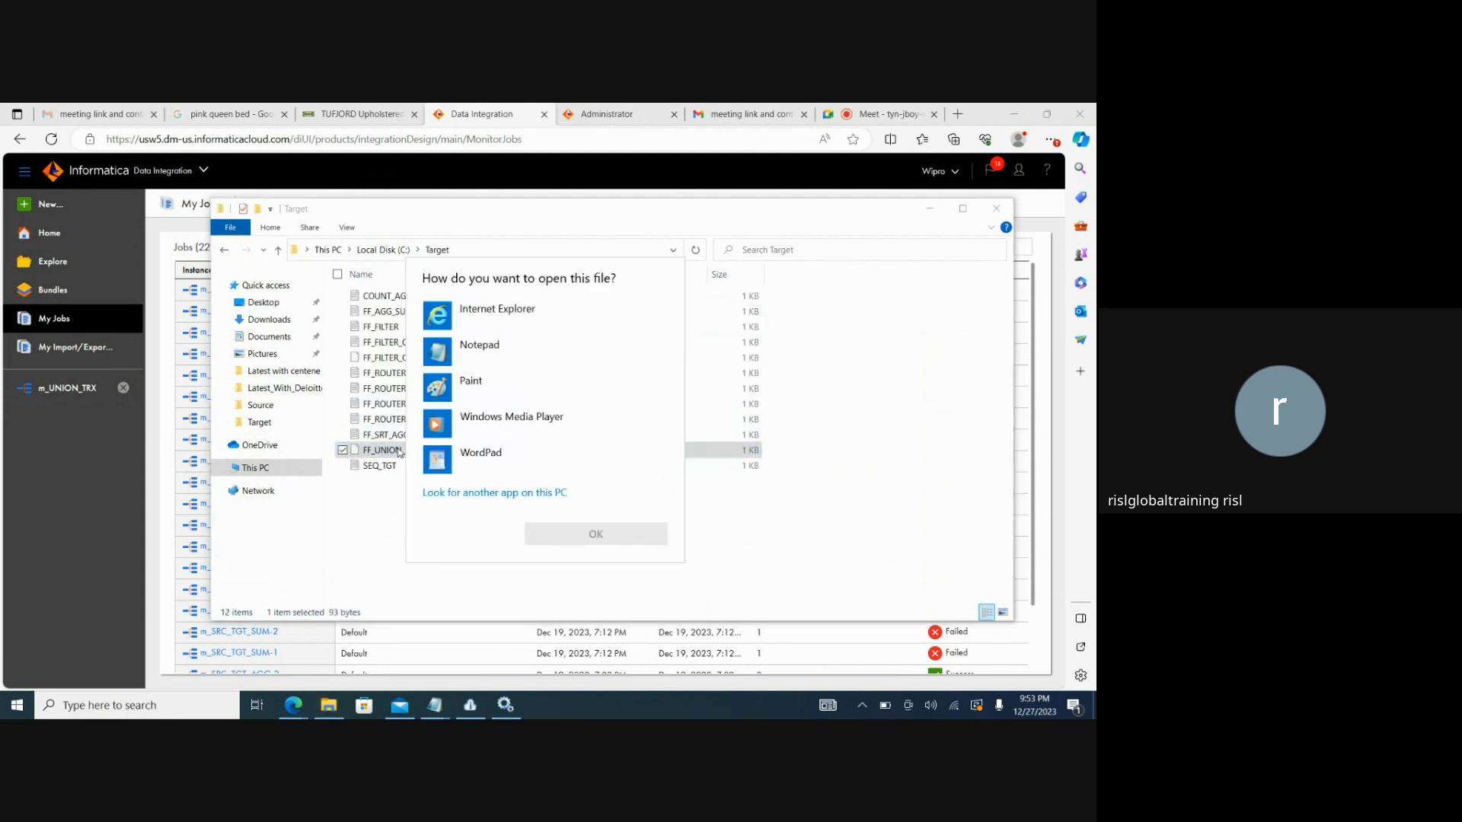
pyautogui.click(526, 339)
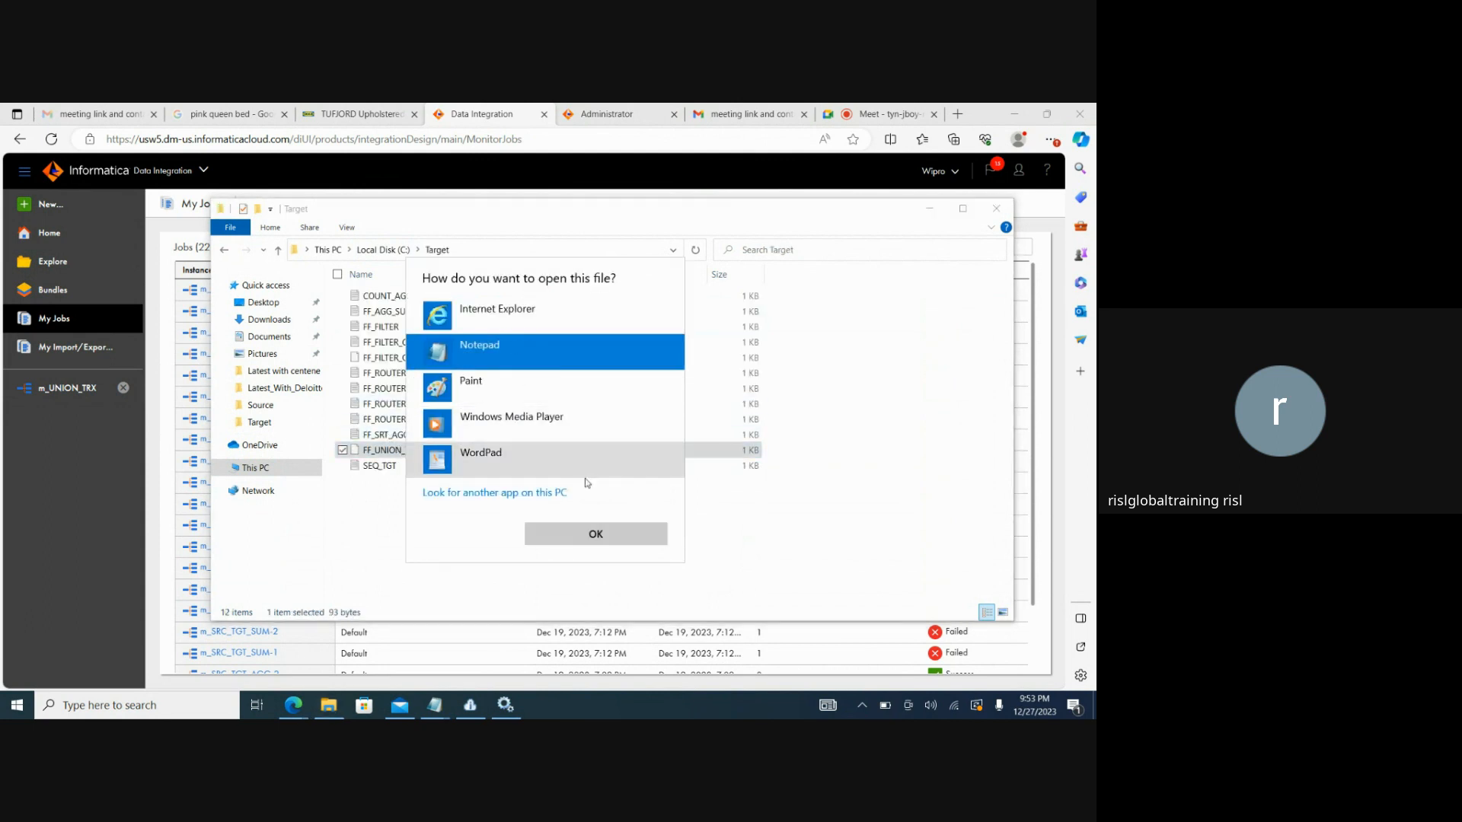
pyautogui.click(554, 532)
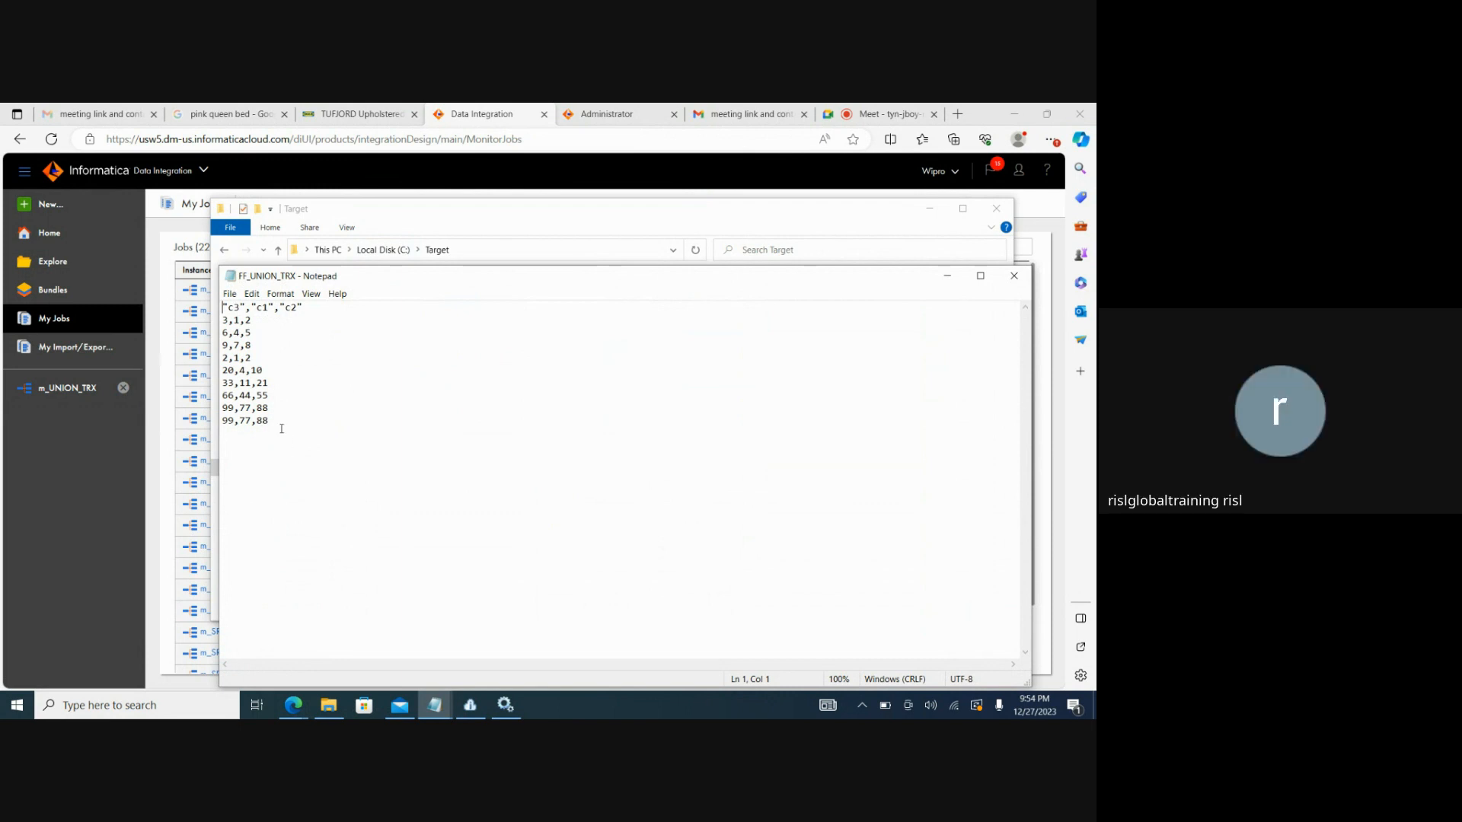
# Examine the repeated rows and the rows from each source in FF_UNION_TRX, then close the file and minimise File Explorer
pyautogui.moveTo(281, 428); pyautogui.dragTo(223, 409)
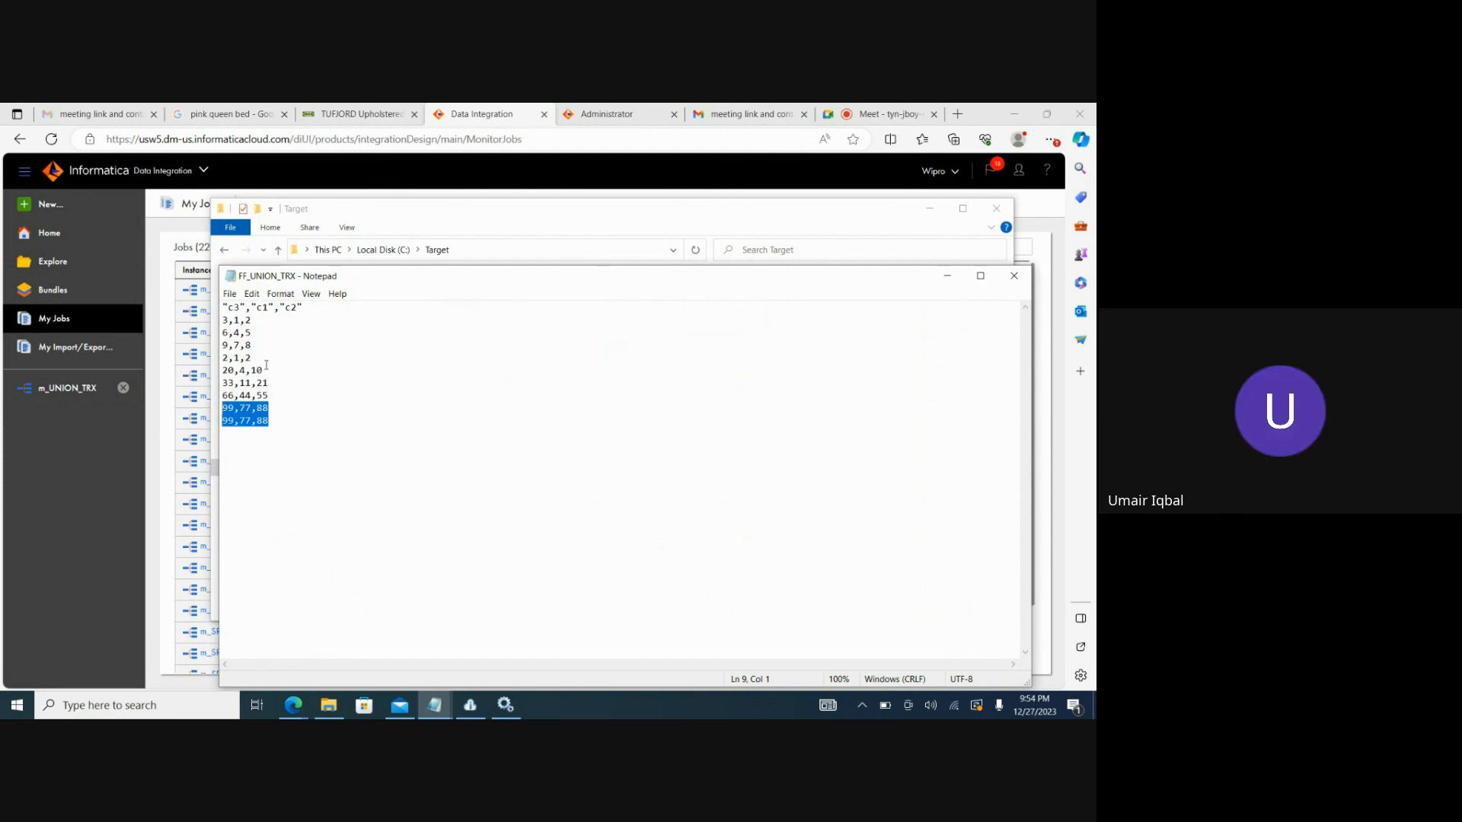
pyautogui.moveTo(253, 358); pyautogui.dragTo(219, 320)
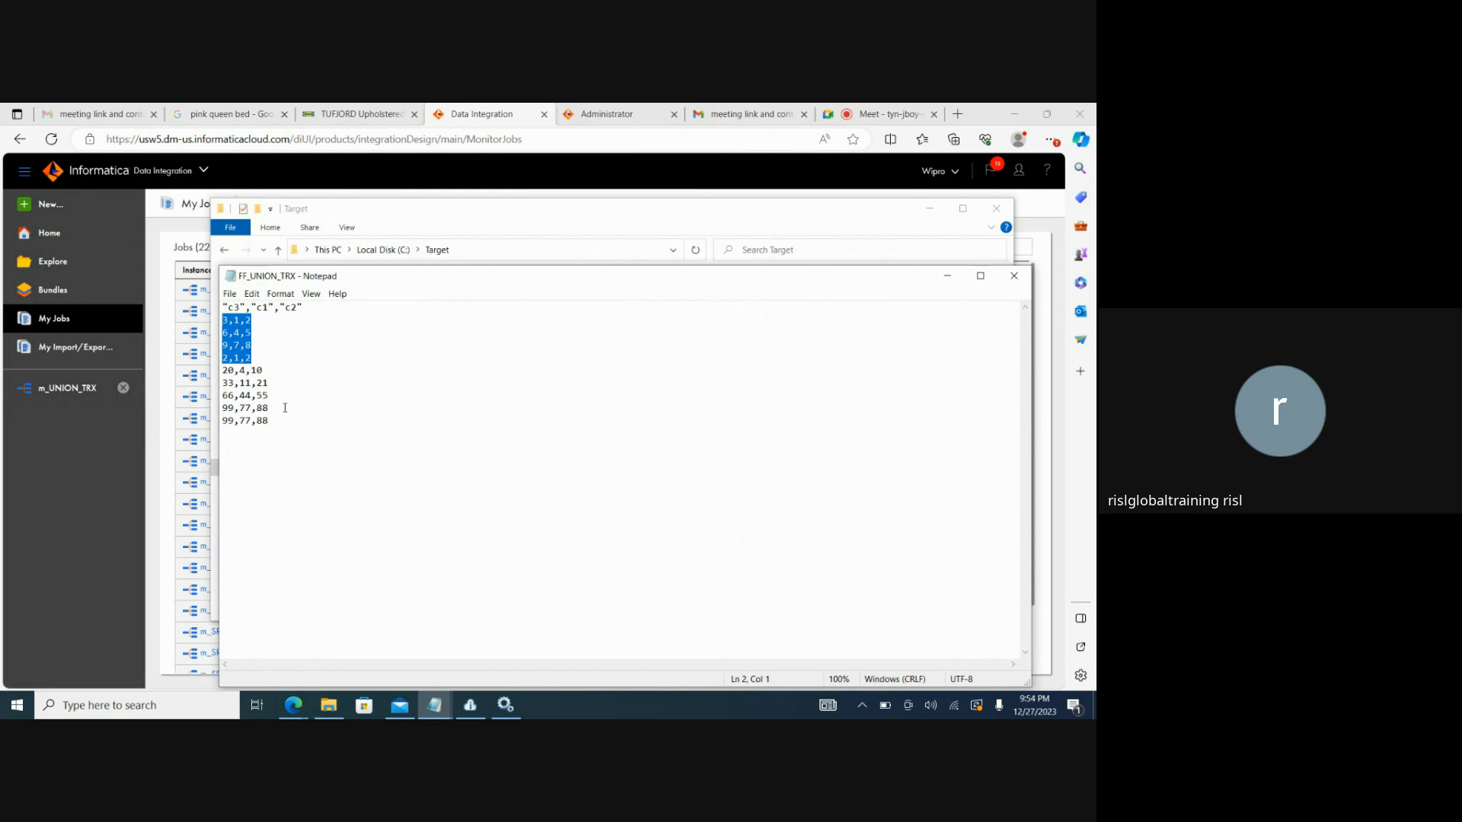
pyautogui.moveTo(262, 370); pyautogui.dragTo(223, 321)
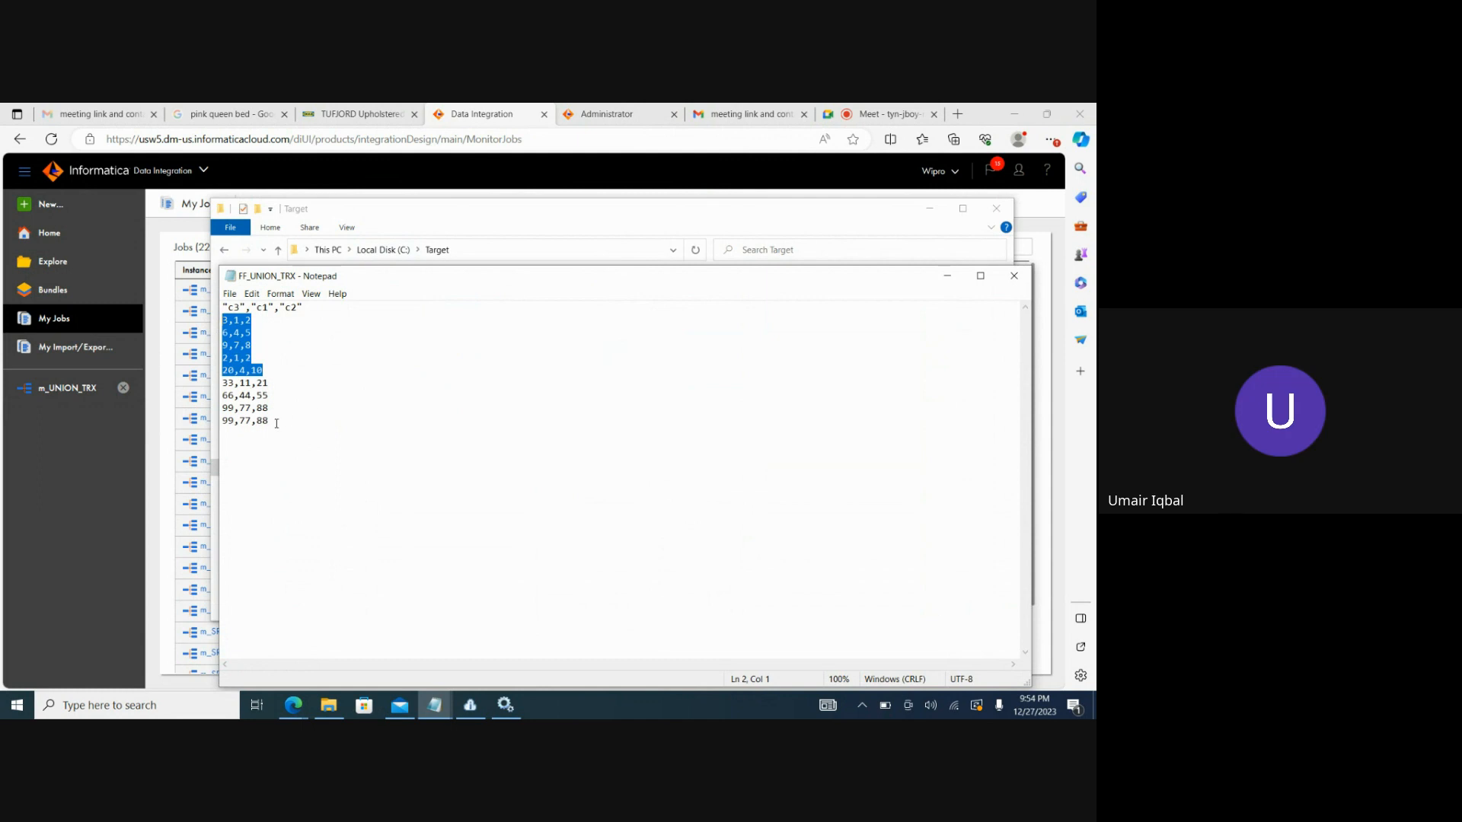
pyautogui.moveTo(272, 420); pyautogui.dragTo(218, 382)
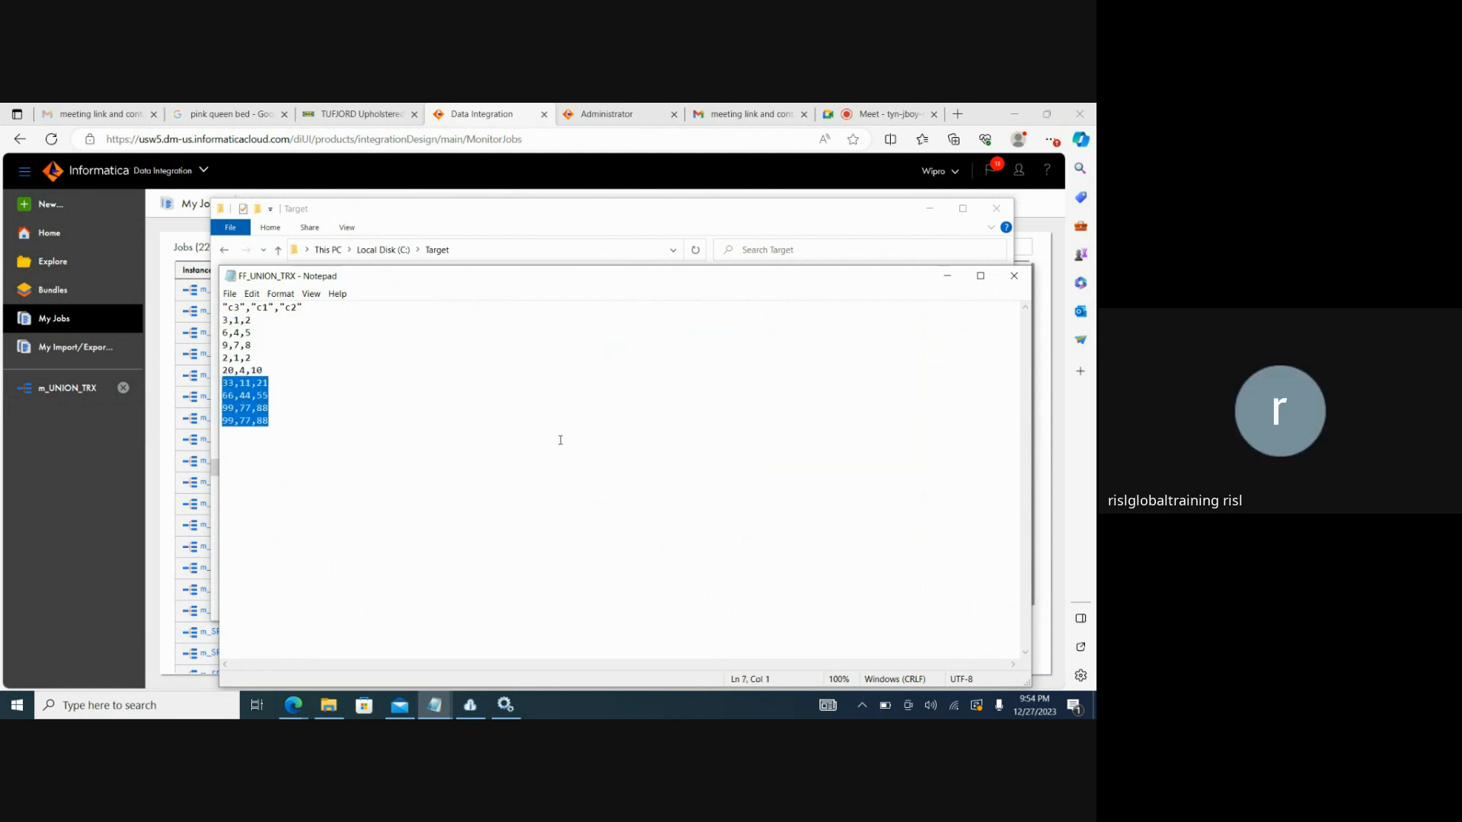
pyautogui.click(1013, 282)
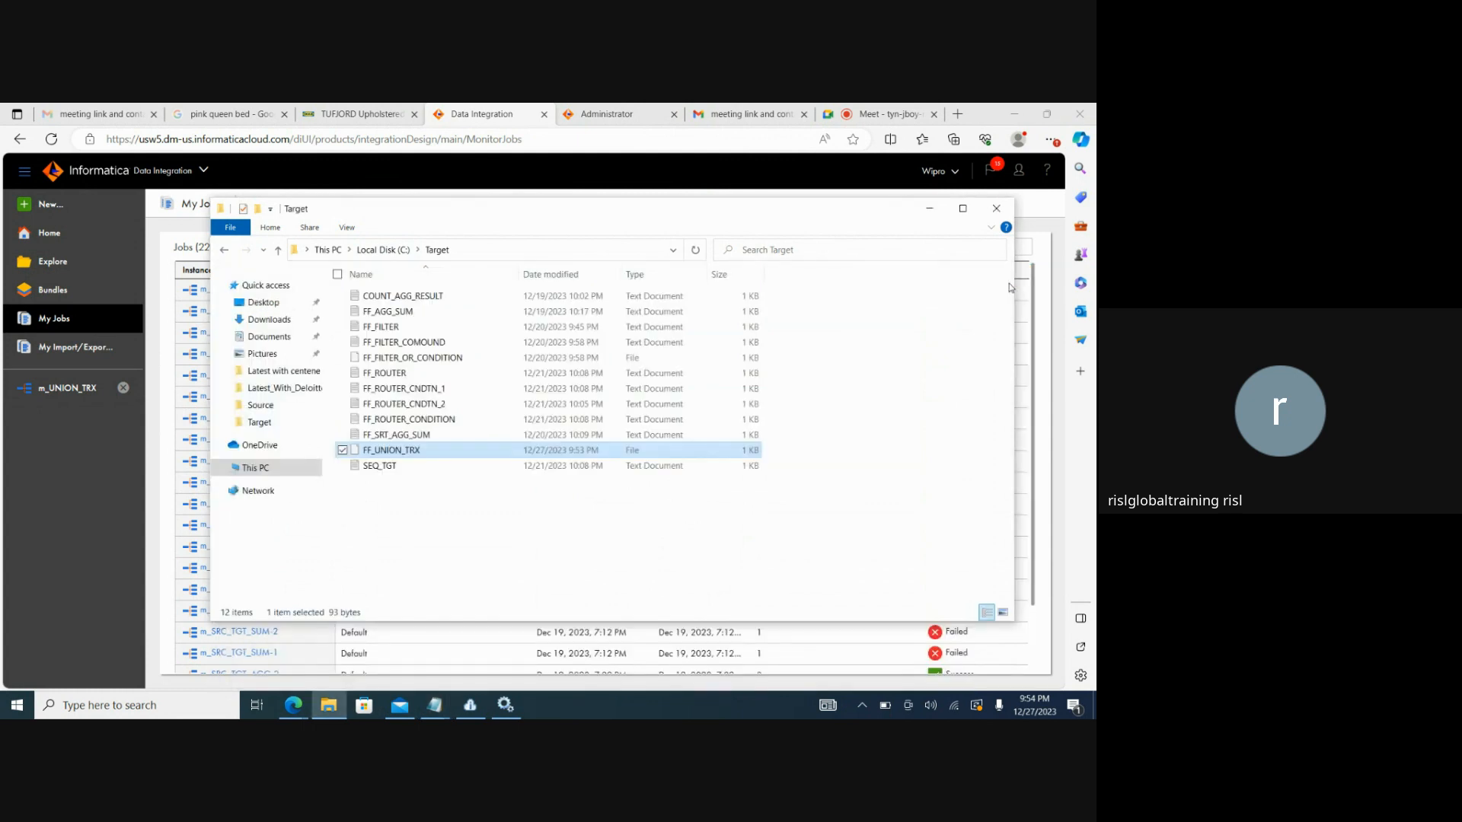
pyautogui.click(932, 208)
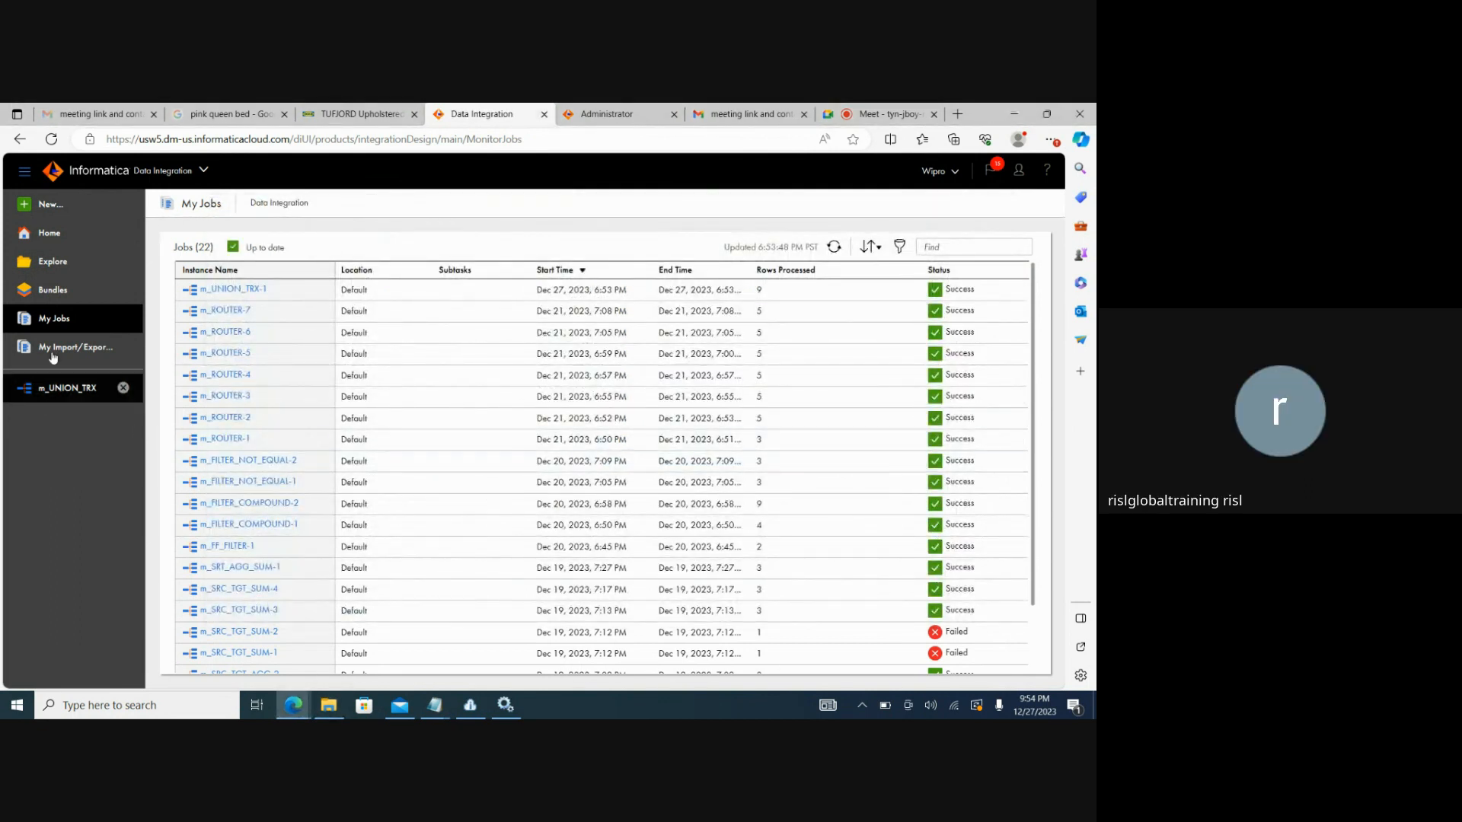
# Return to the m_UNION_TRX mapping and unmap output field c2 for the Union's Input2 group
pyautogui.click(66, 401)
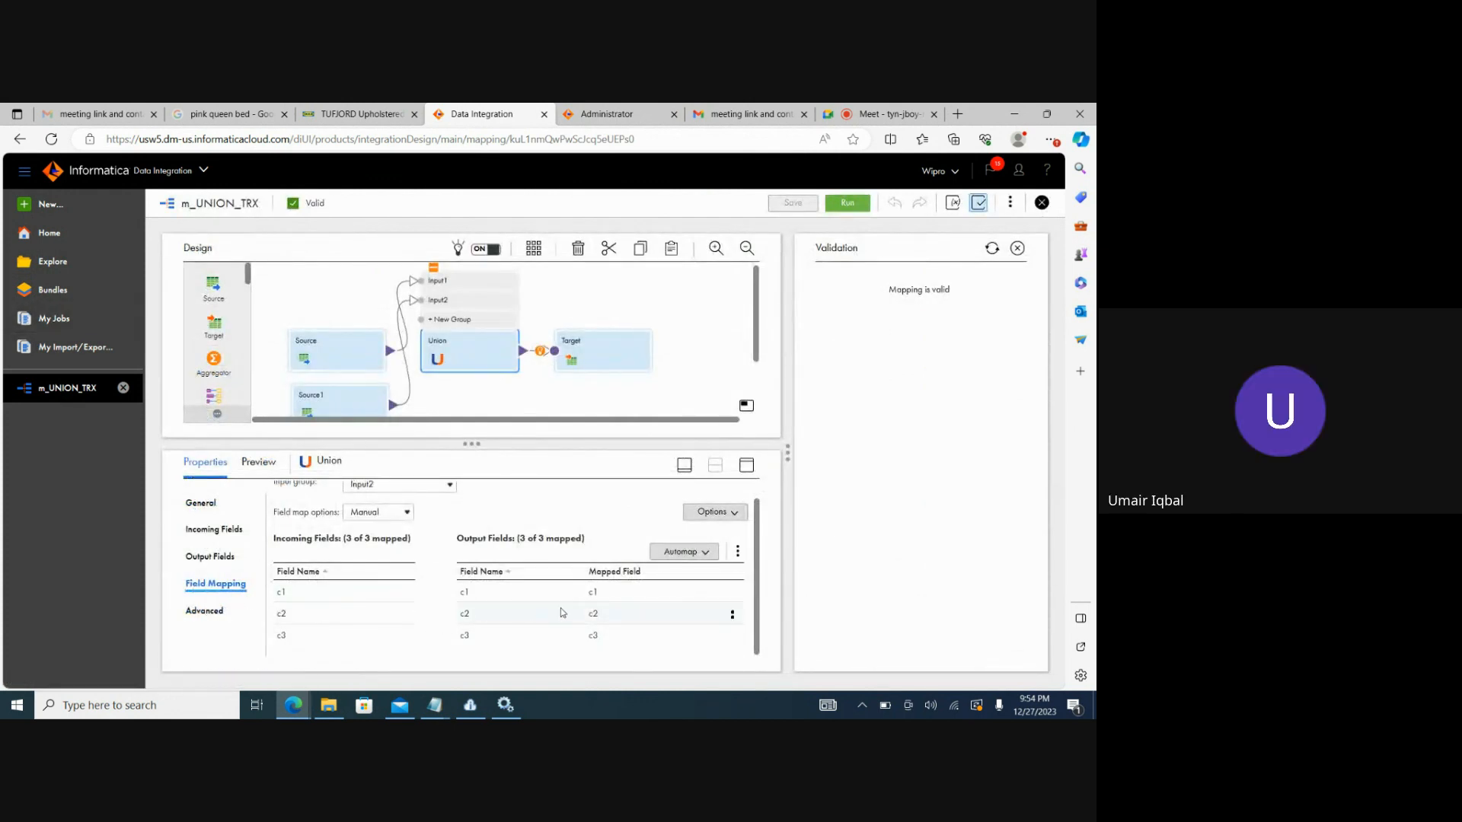
pyautogui.click(734, 617)
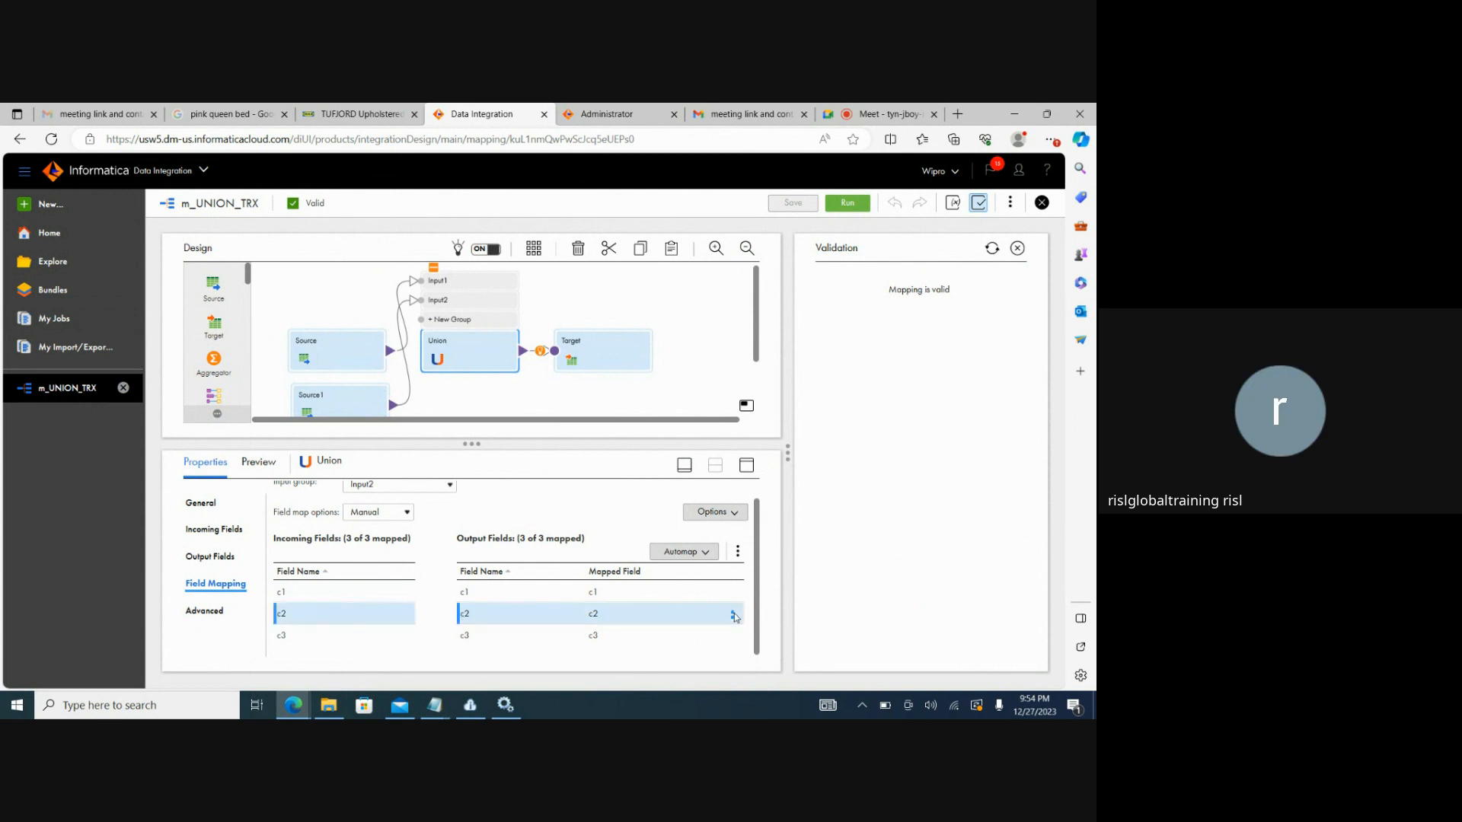
pyautogui.click(733, 615)
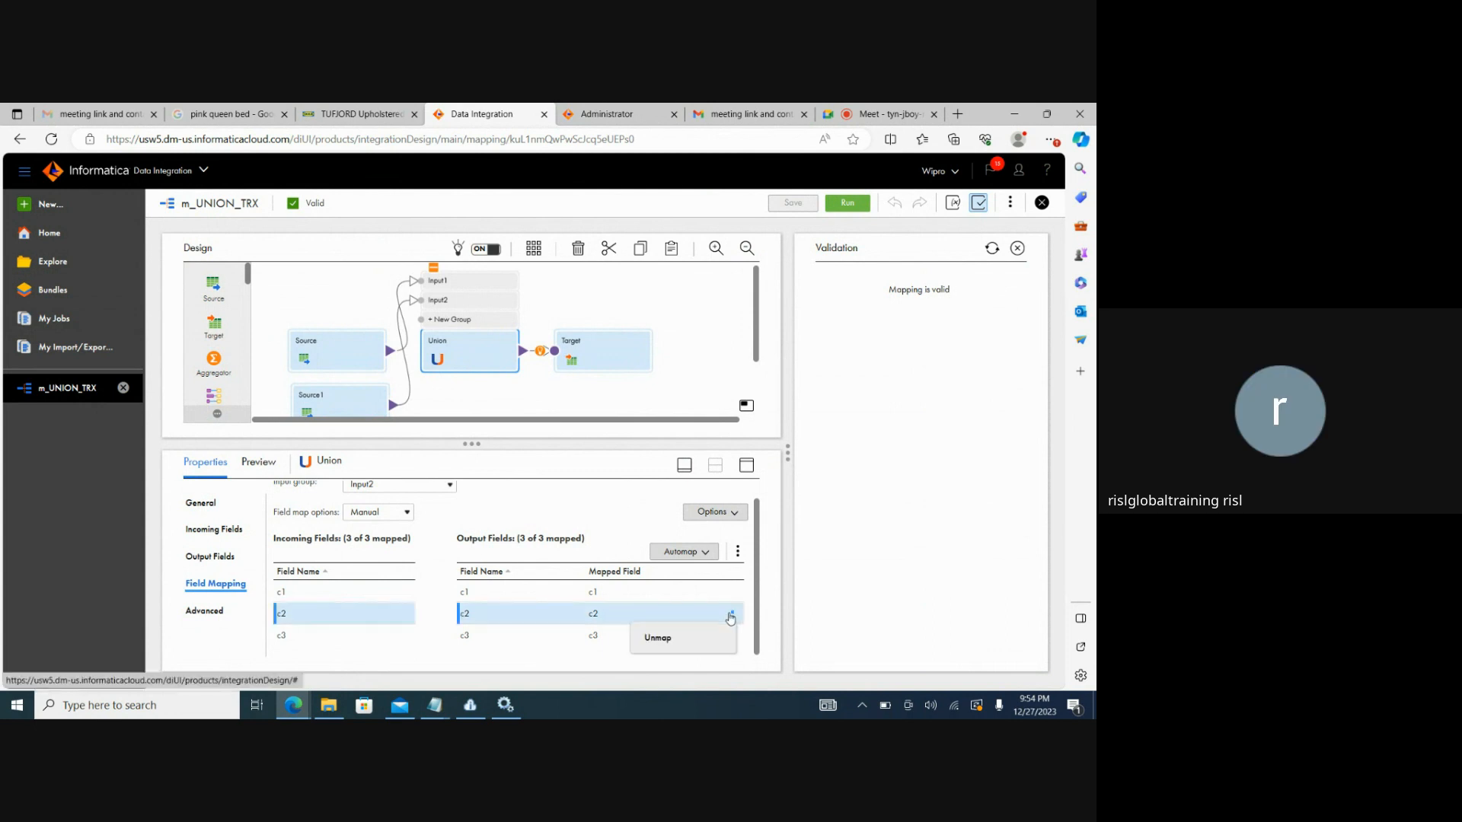
pyautogui.click(676, 641)
# Unmap output field c2 for the Union's Input1 group and save the mapping
pyautogui.click(386, 486)
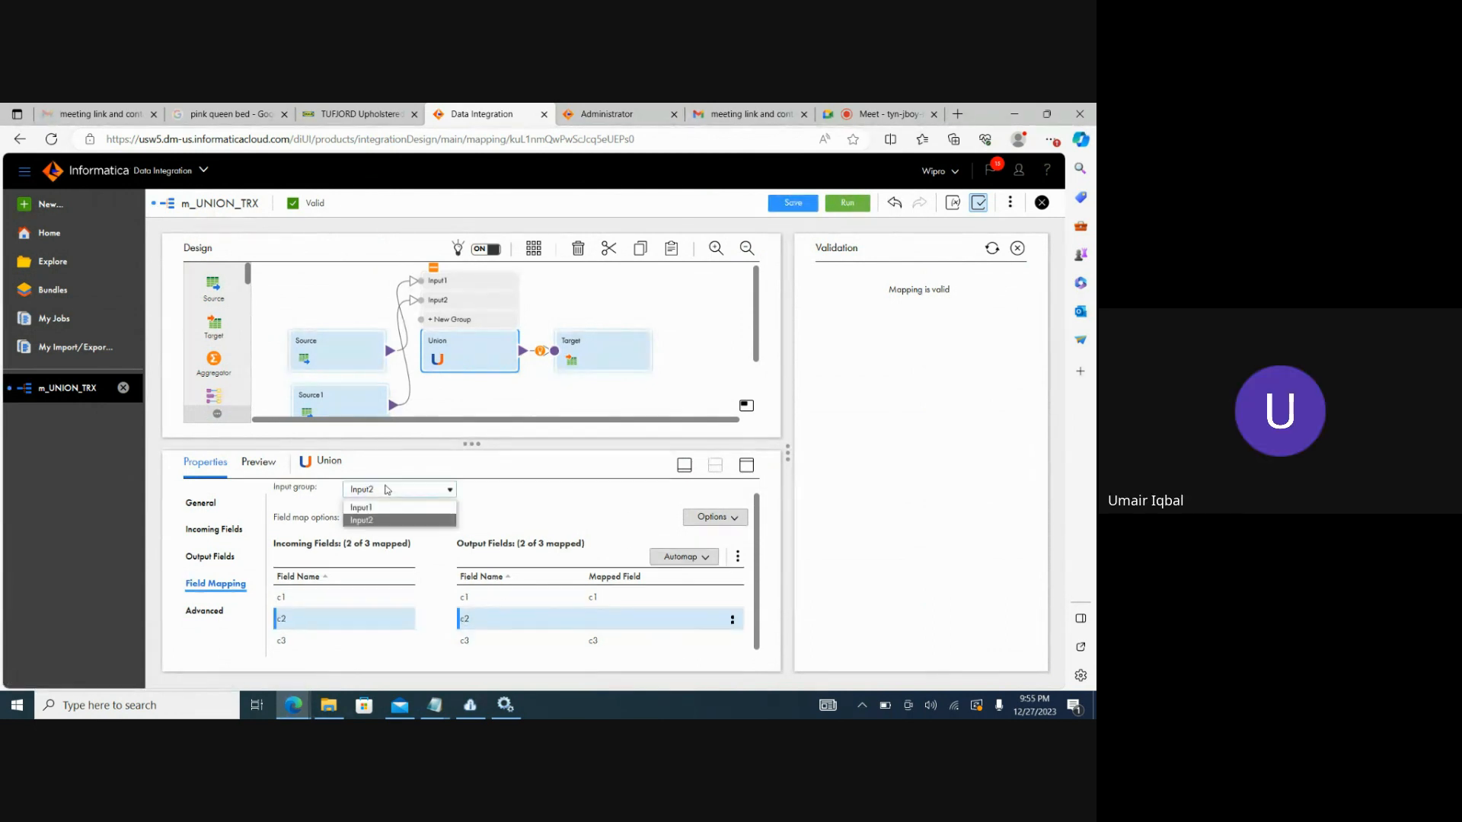
pyautogui.click(383, 508)
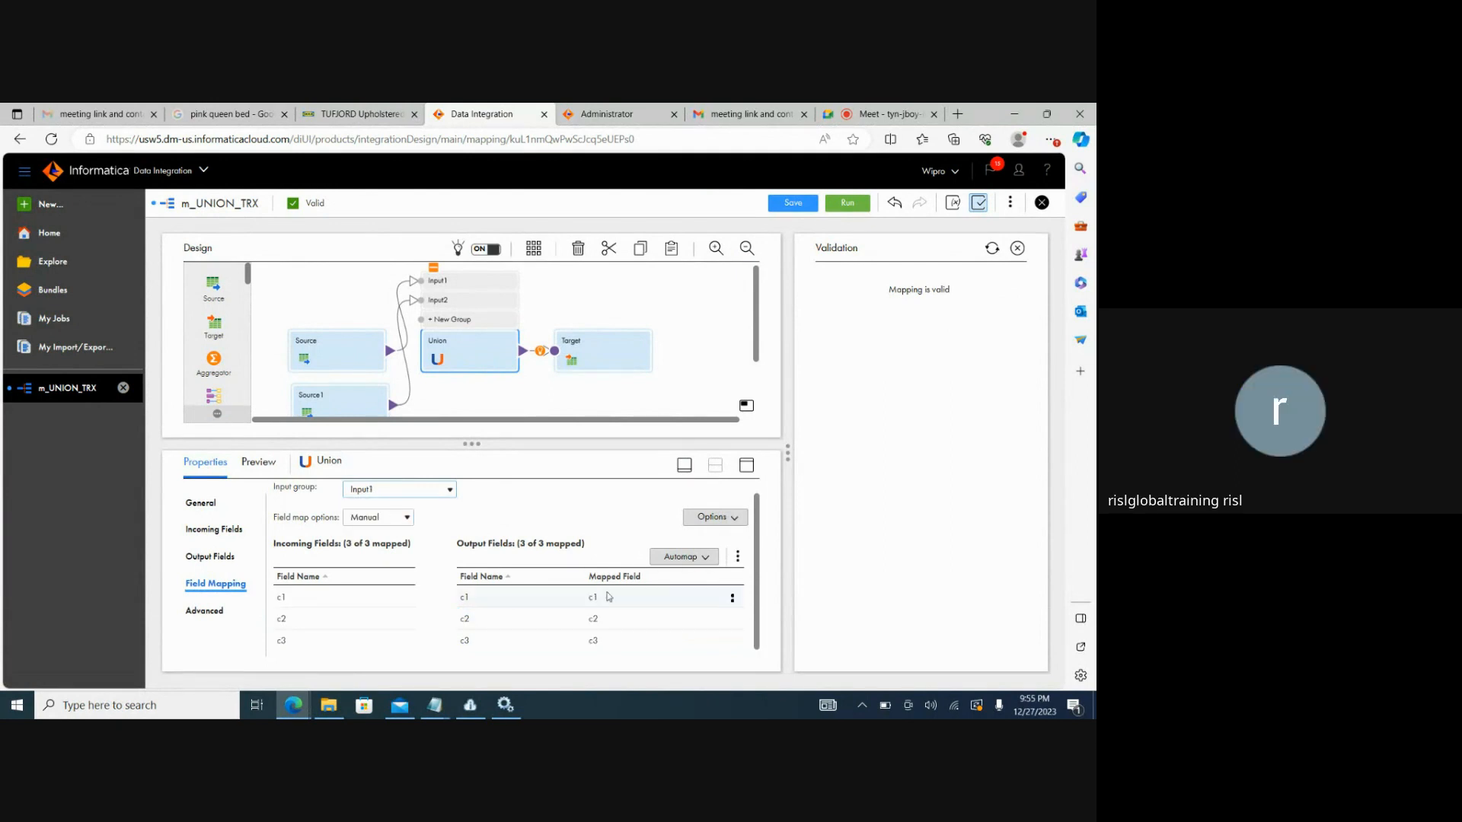
pyautogui.click(733, 619)
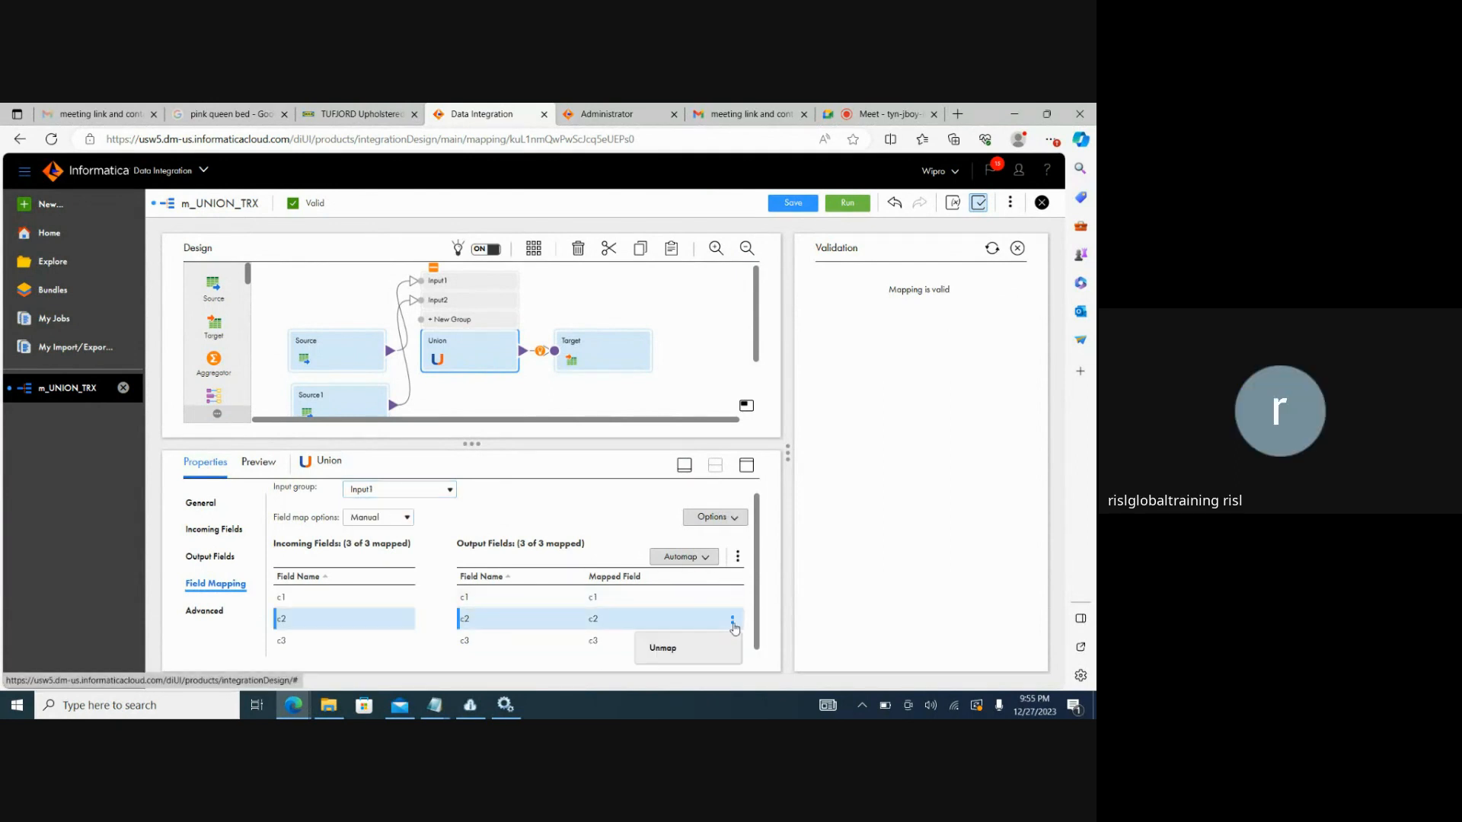
pyautogui.click(670, 647)
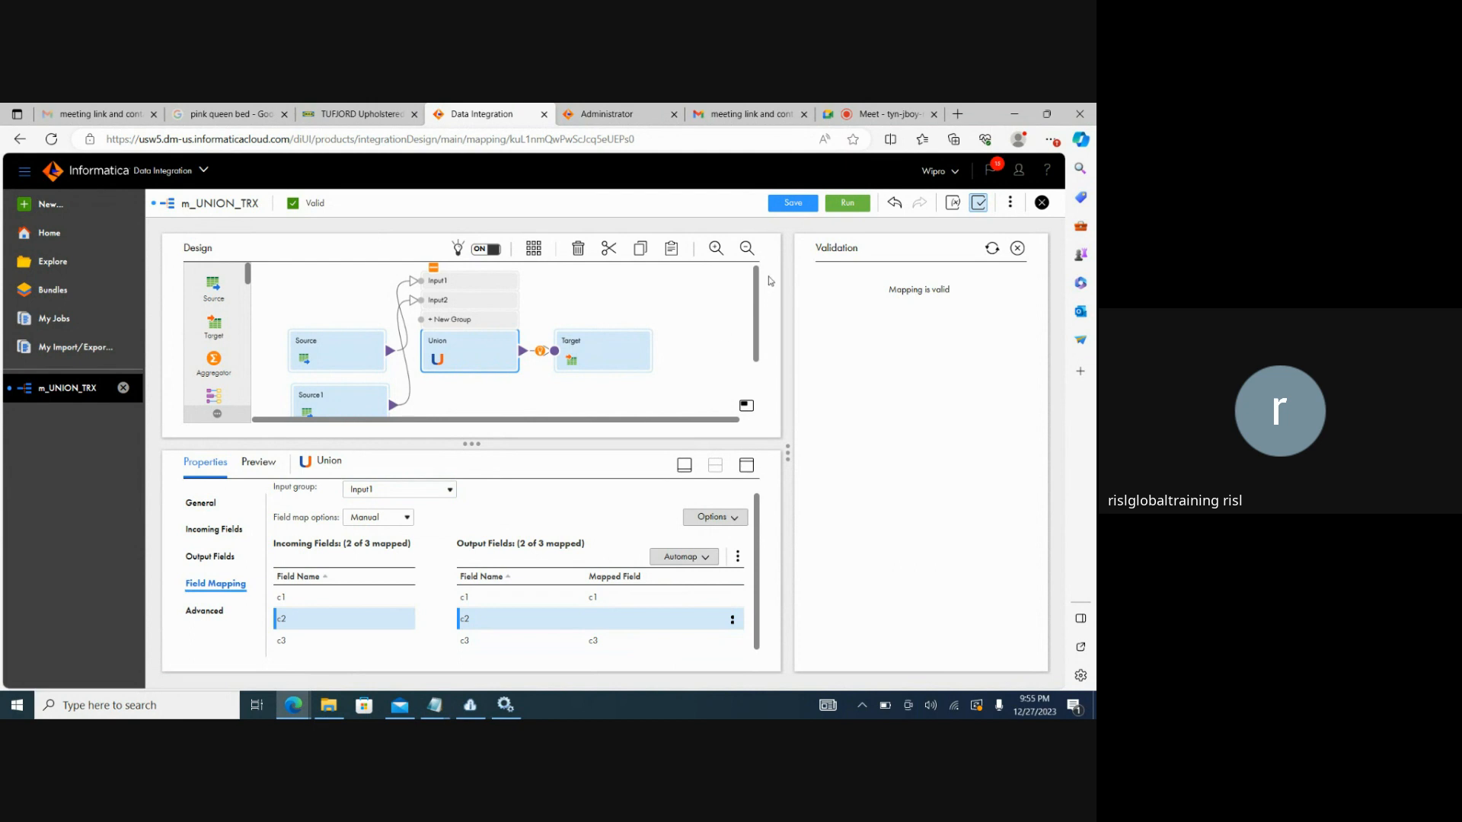
pyautogui.click(790, 204)
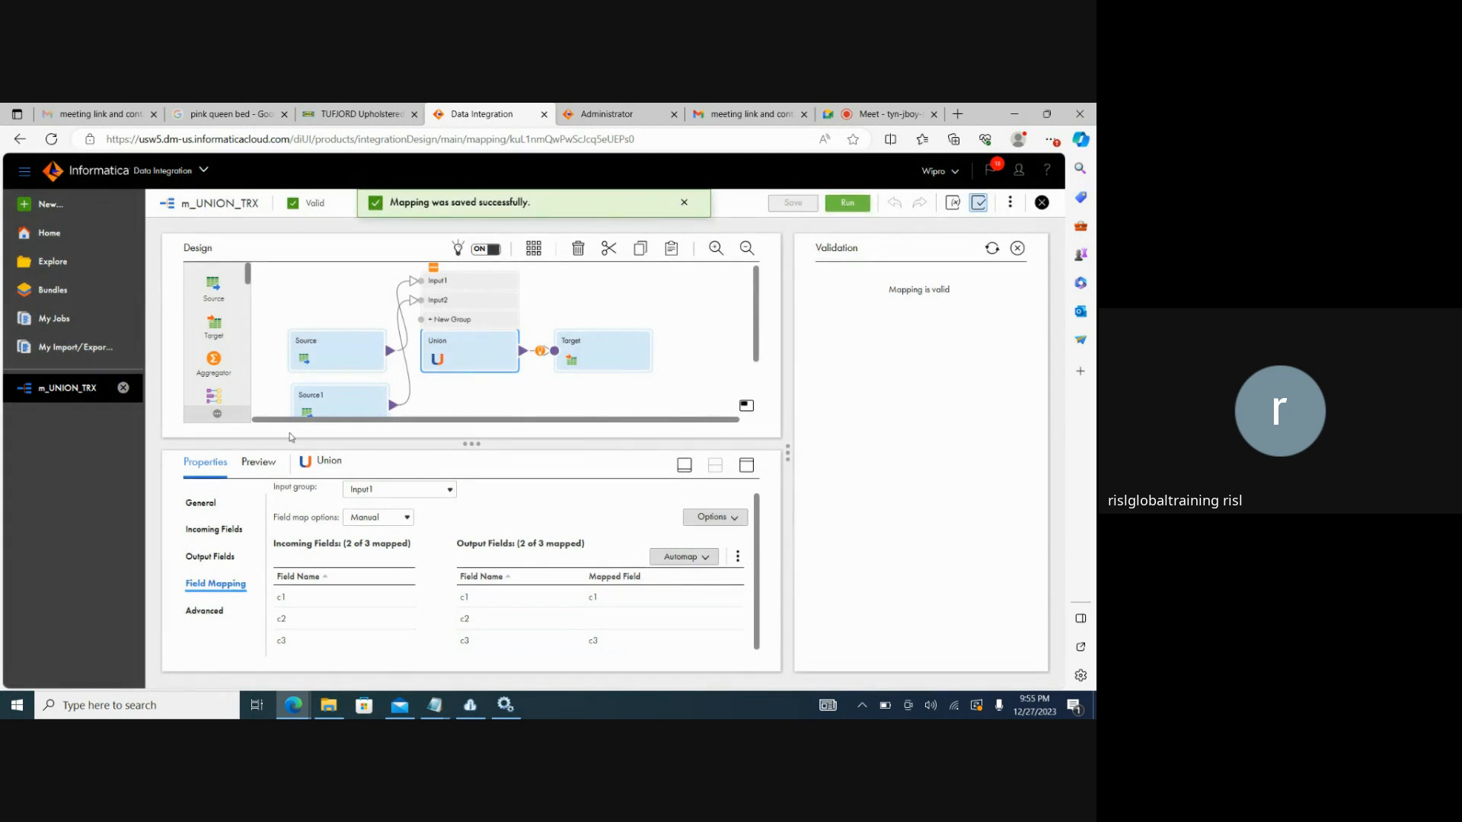
# Run the m_UNION_TRX mapping again and refresh the job list until the new run finishes
pyautogui.click(848, 203)
pyautogui.click(55, 318)
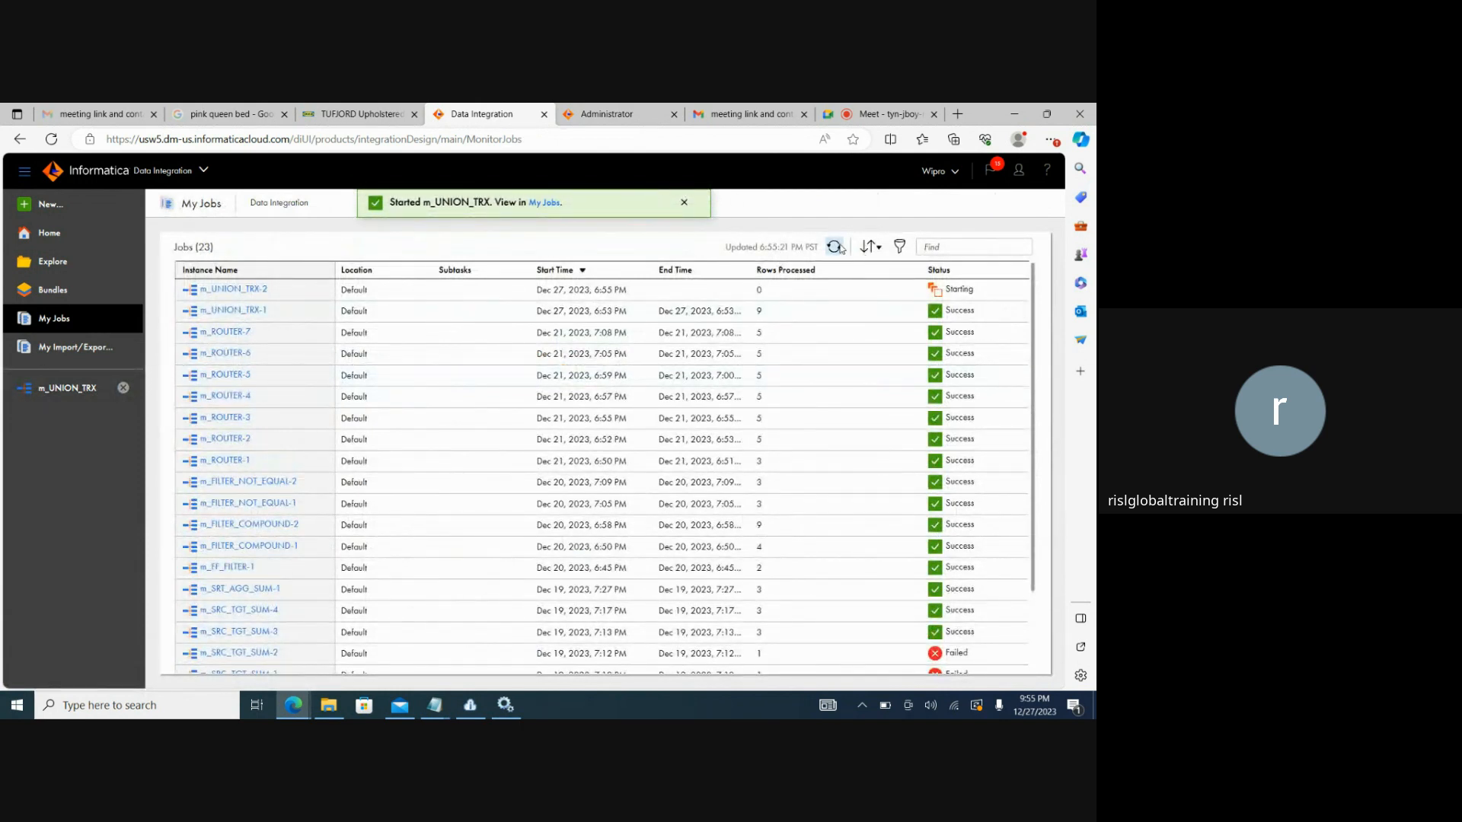
pyautogui.click(835, 247)
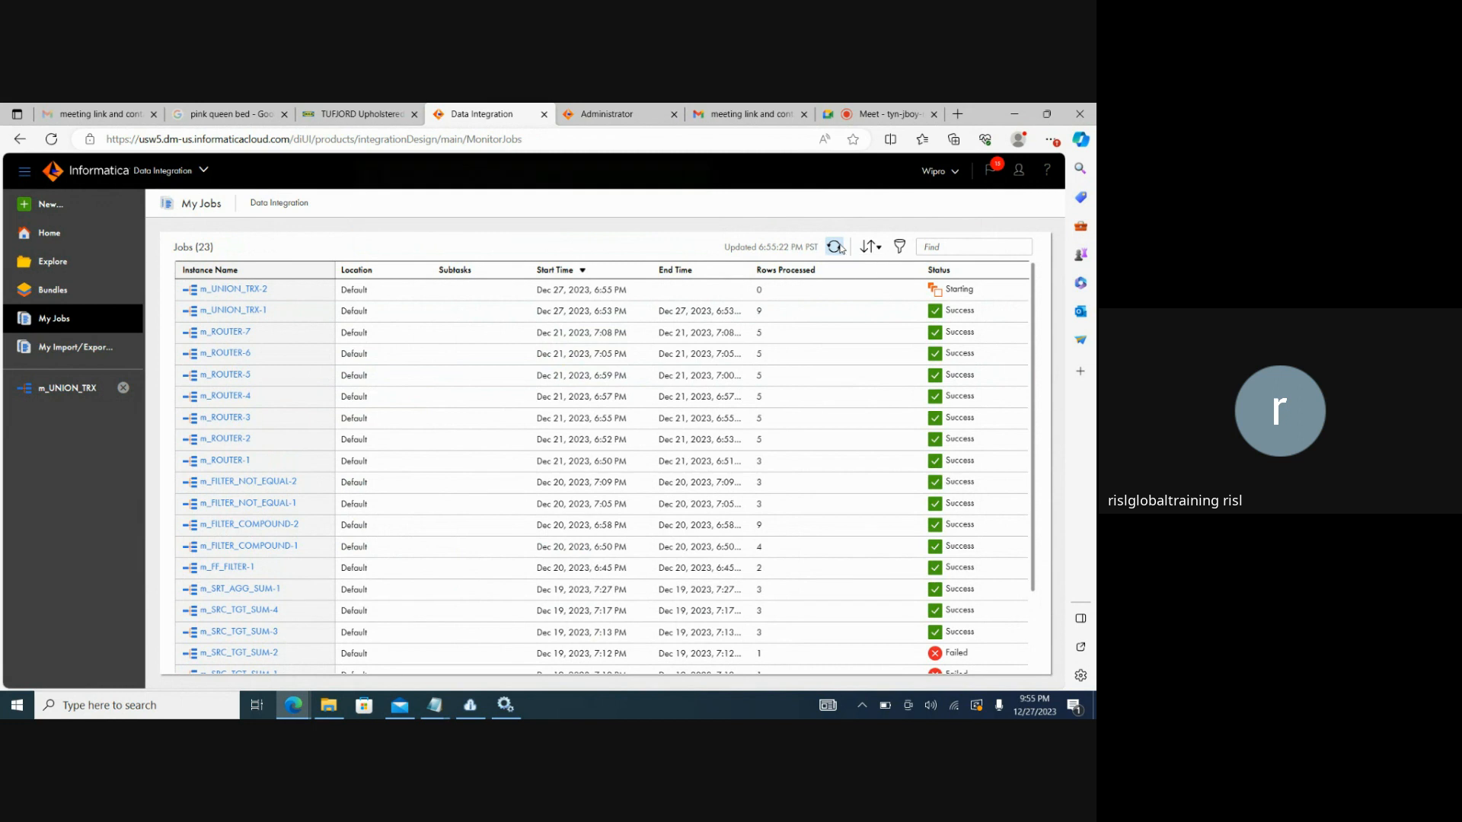
pyautogui.click(836, 247)
pyautogui.click(835, 247)
pyautogui.click(839, 247)
pyautogui.click(840, 247)
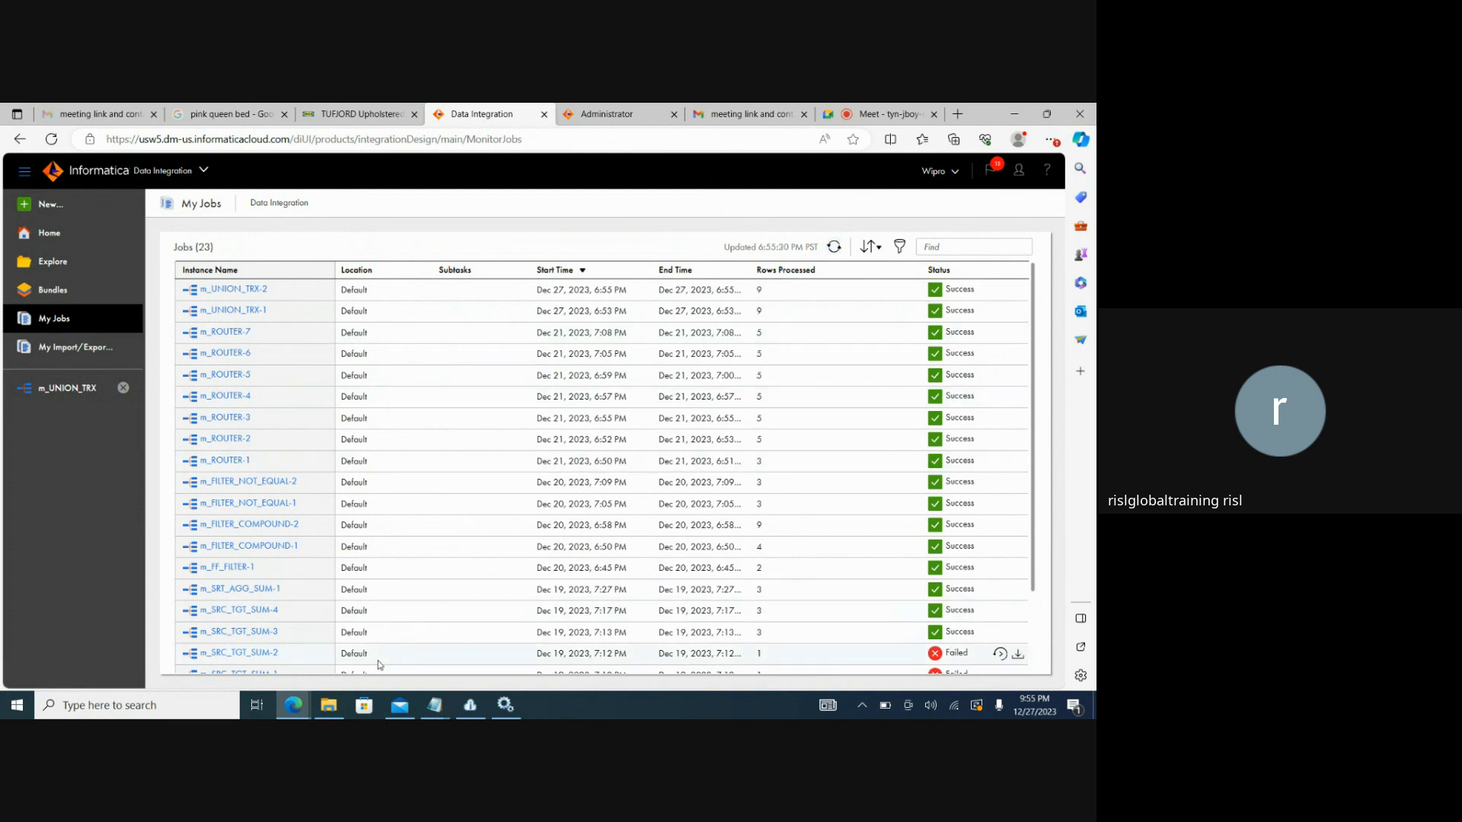
# Open the regenerated FF_UNION_TRX file from the Target folder in Notepad and examine its c3, c1 and c2 columns
pyautogui.click(328, 705)
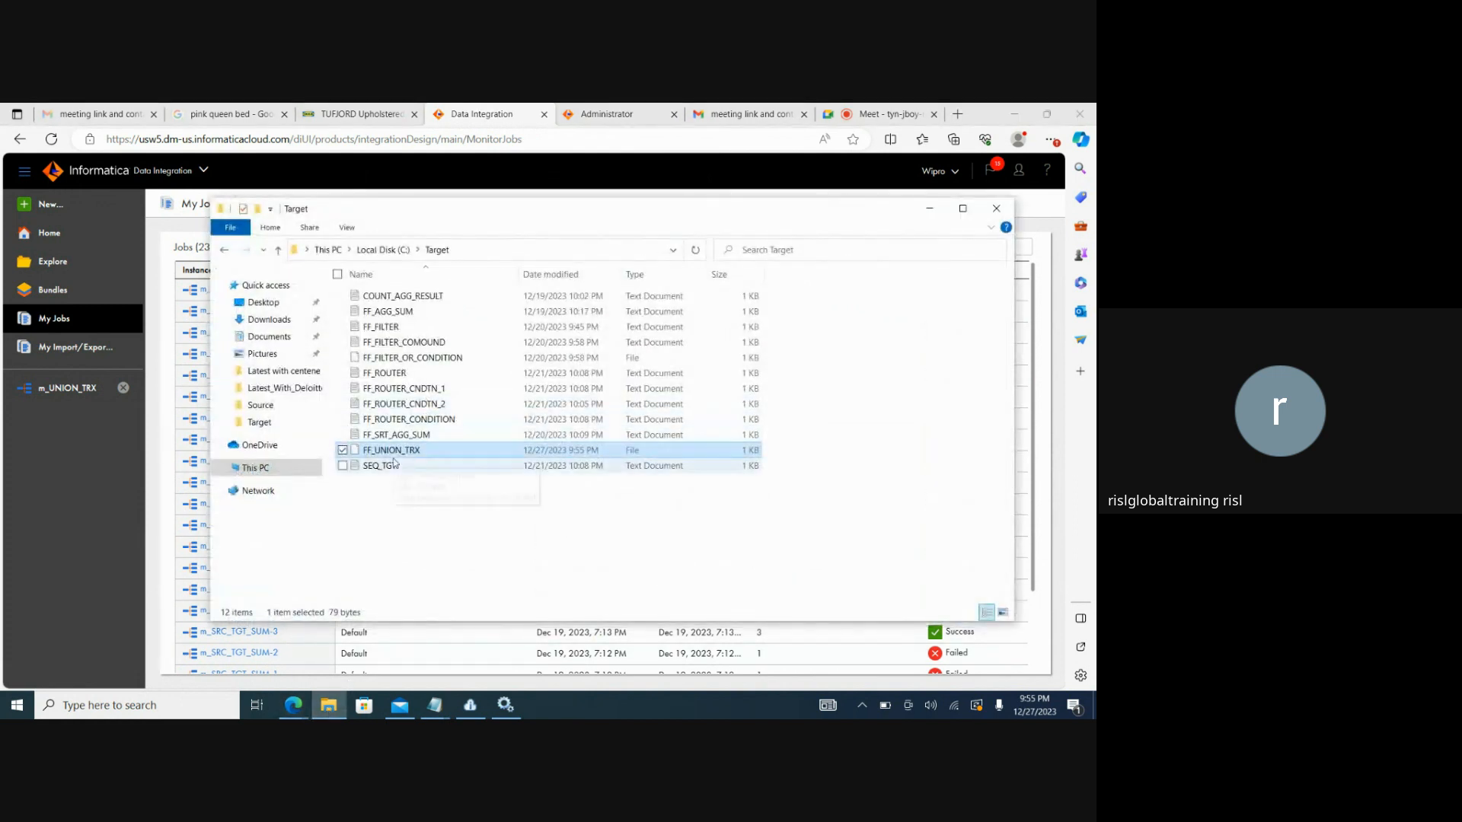
pyautogui.doubleClick(384, 450)
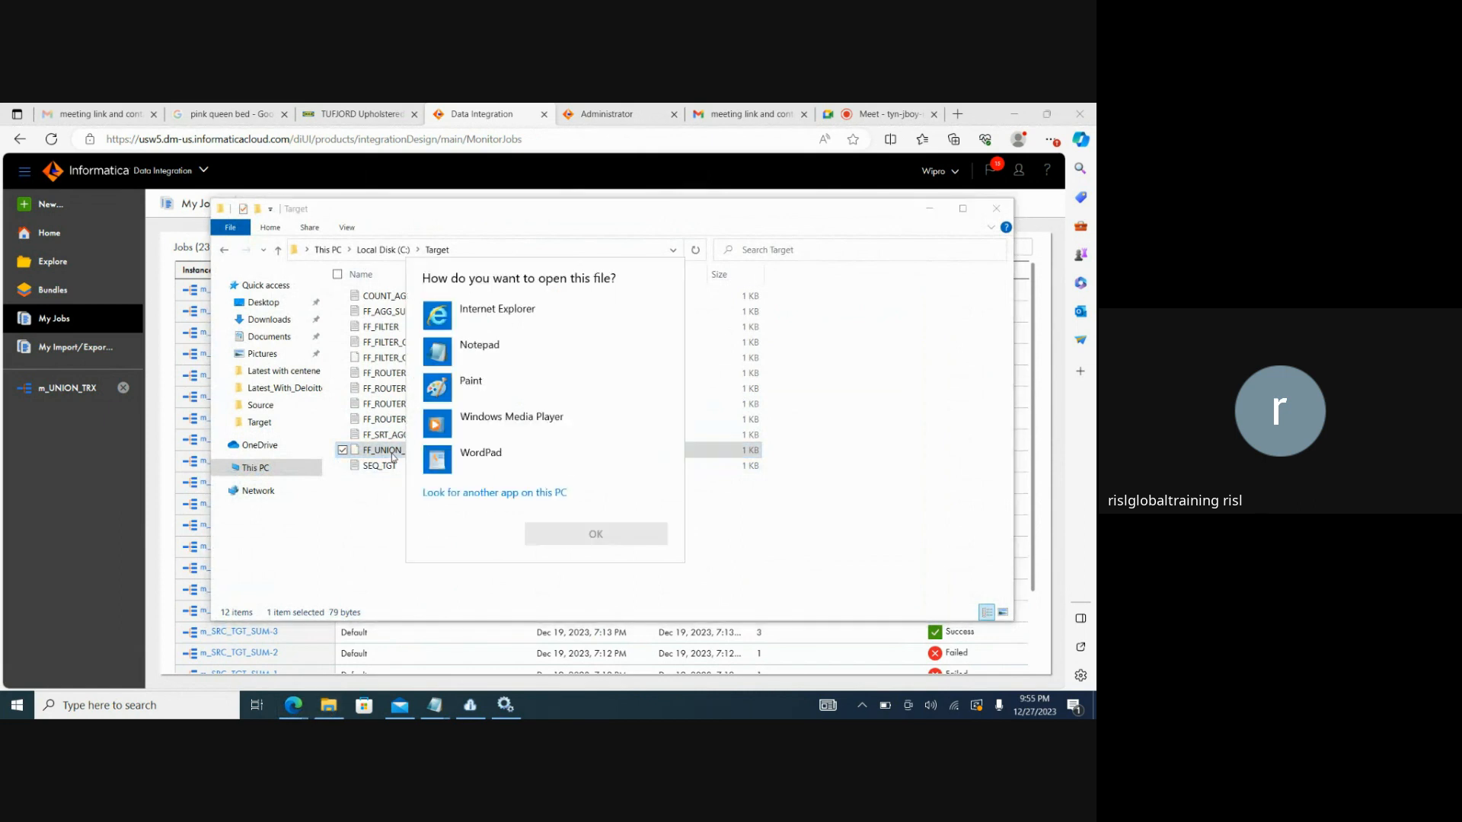
pyautogui.click(505, 341)
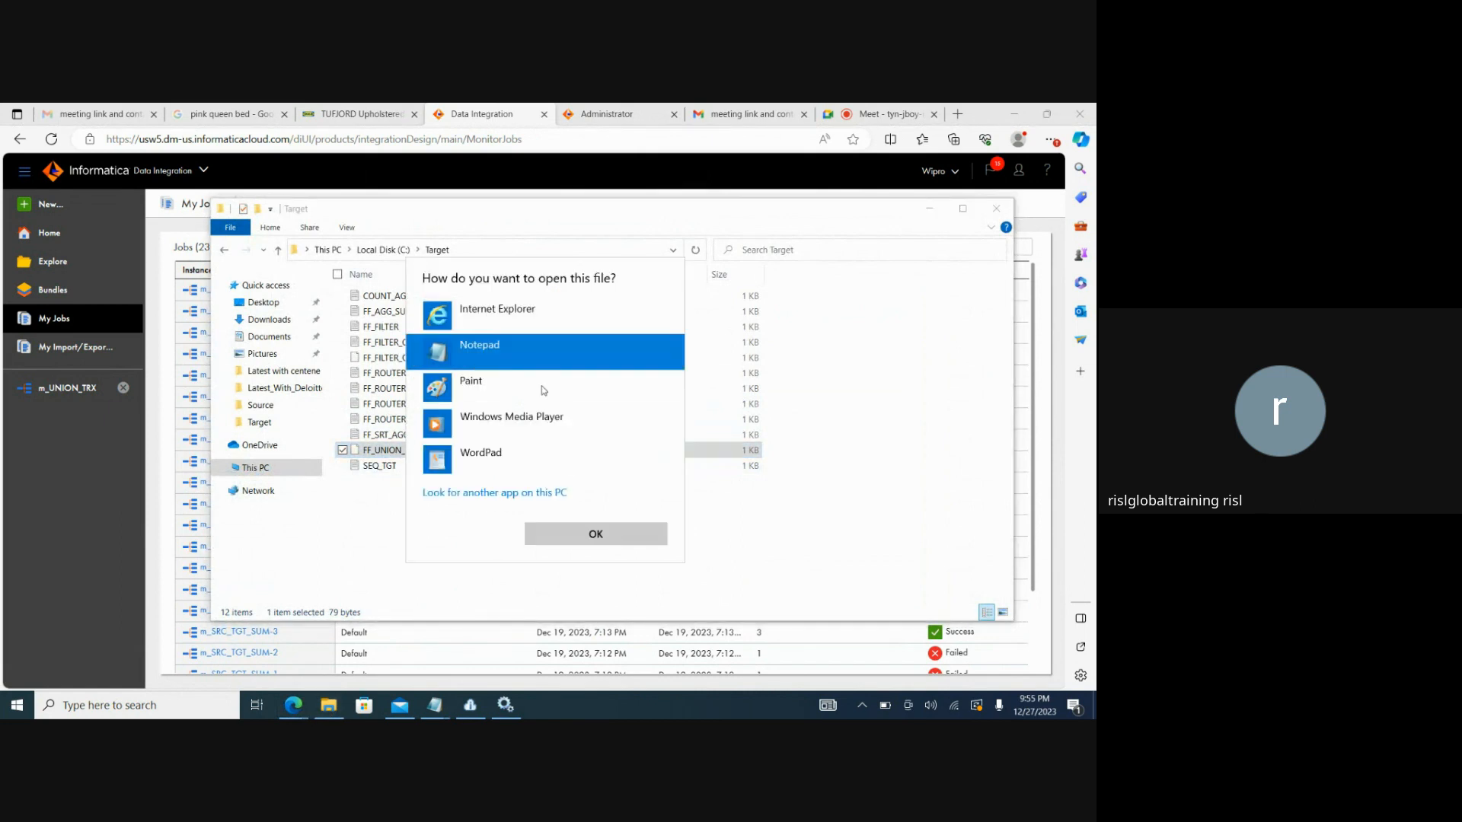
pyautogui.click(569, 528)
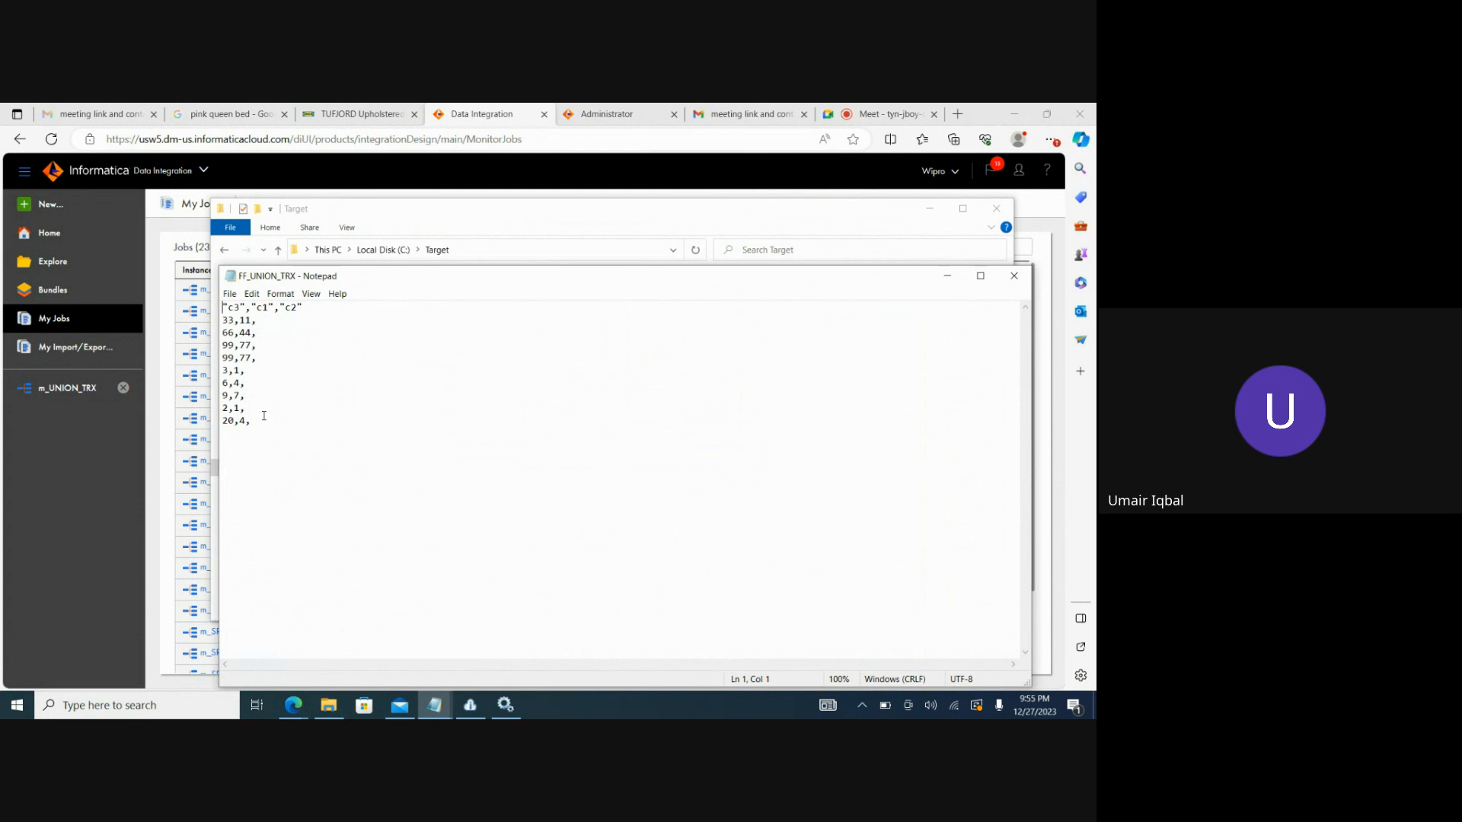
pyautogui.moveTo(240, 307); pyautogui.dragTo(280, 307)
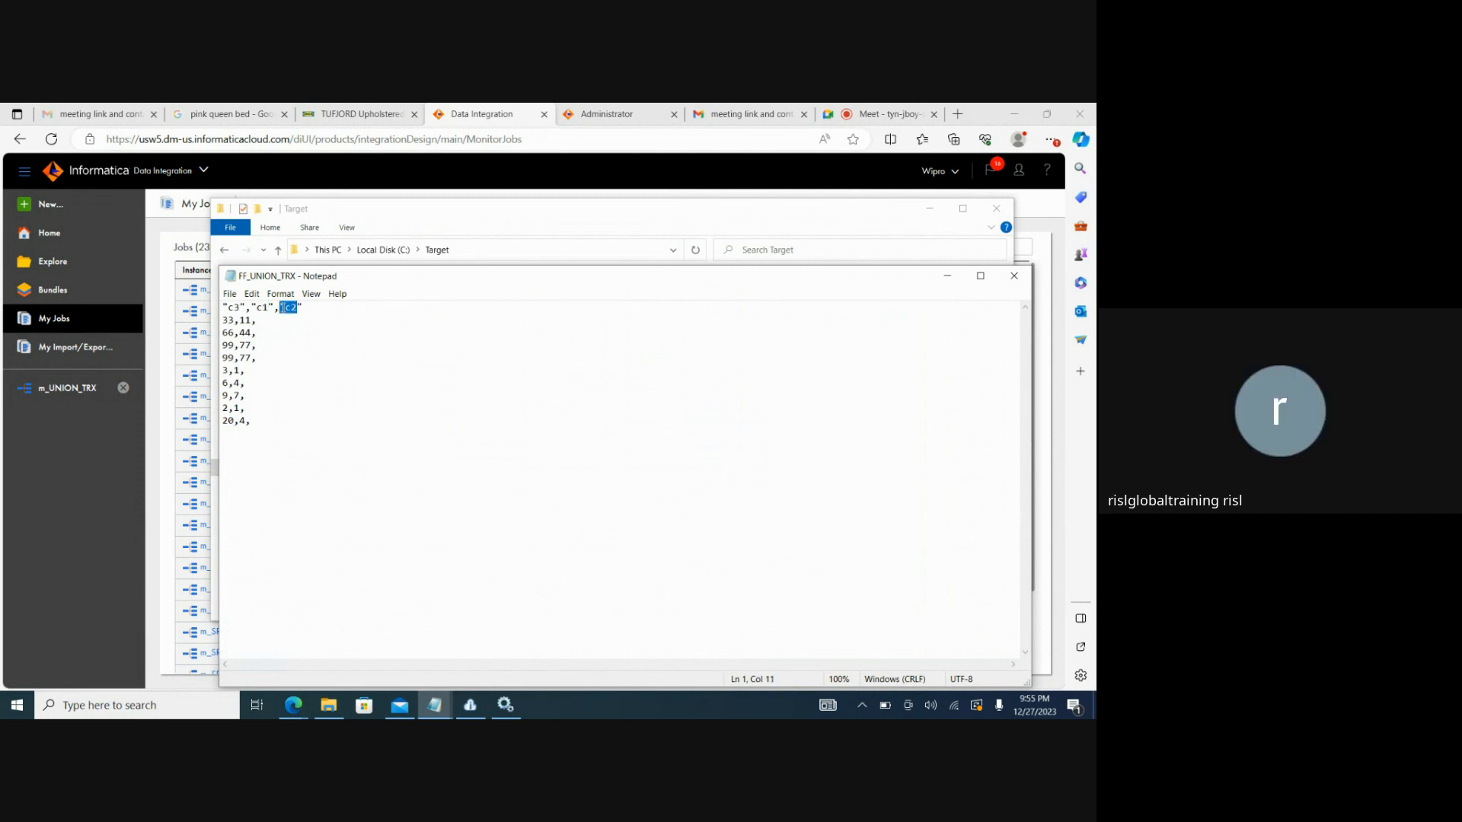
pyautogui.click(240, 307)
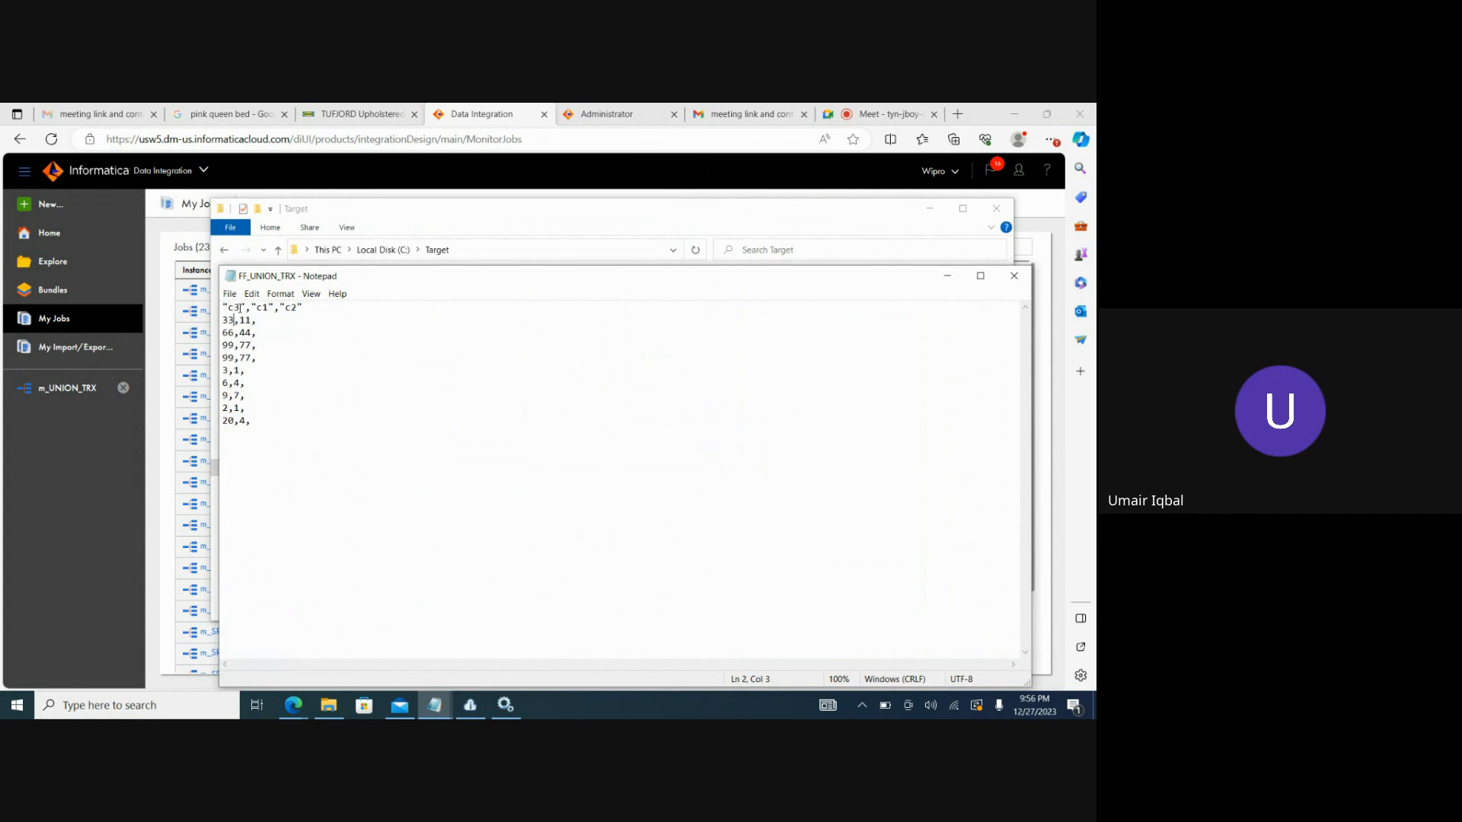
pyautogui.moveTo(239, 307); pyautogui.dragTo(228, 307)
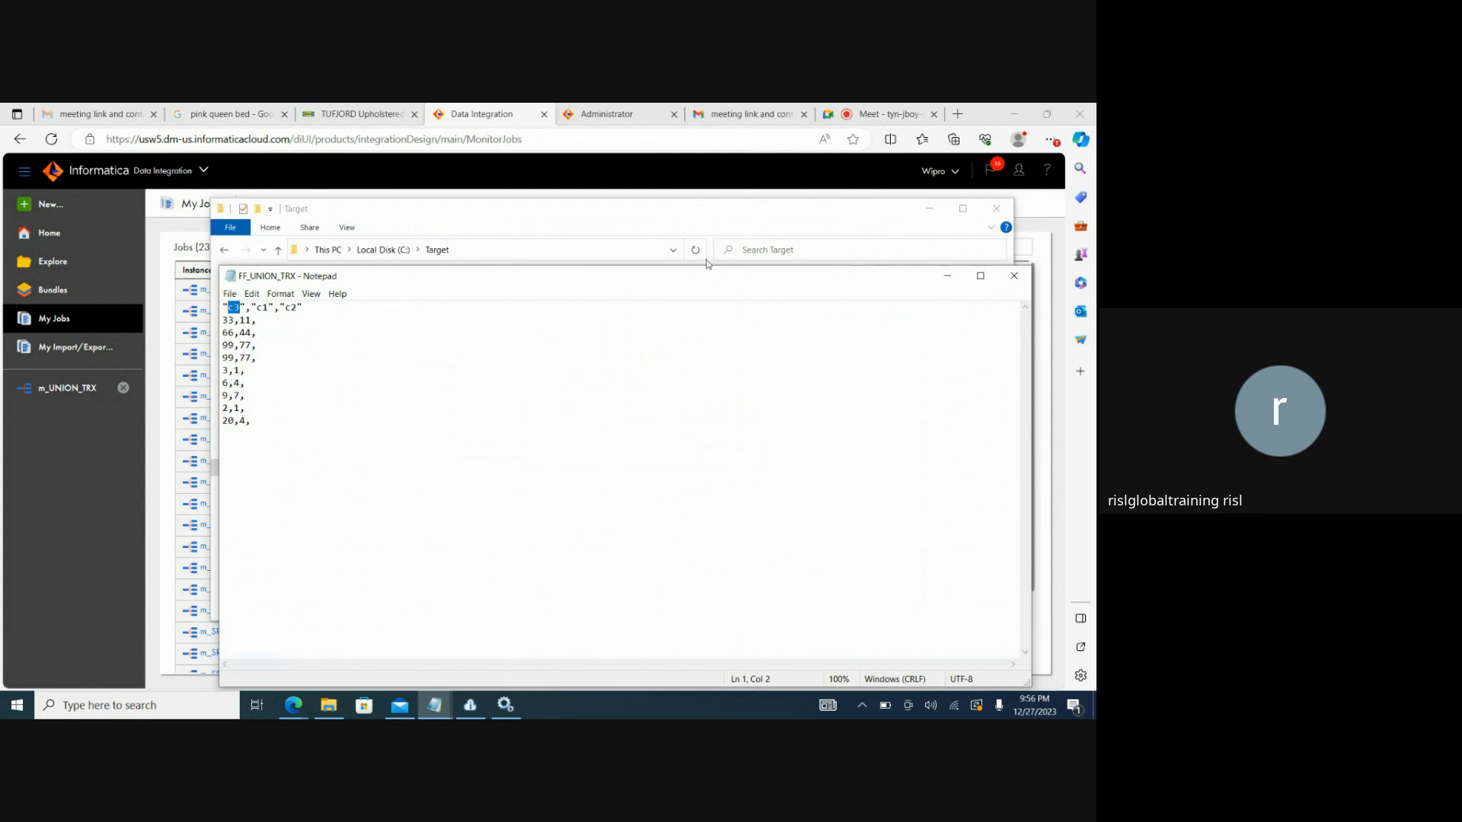
# Open SEQ_2 from the C: drive's Source folder, check its column order and first data row, and close it
pyautogui.click(409, 239)
pyautogui.click(382, 250)
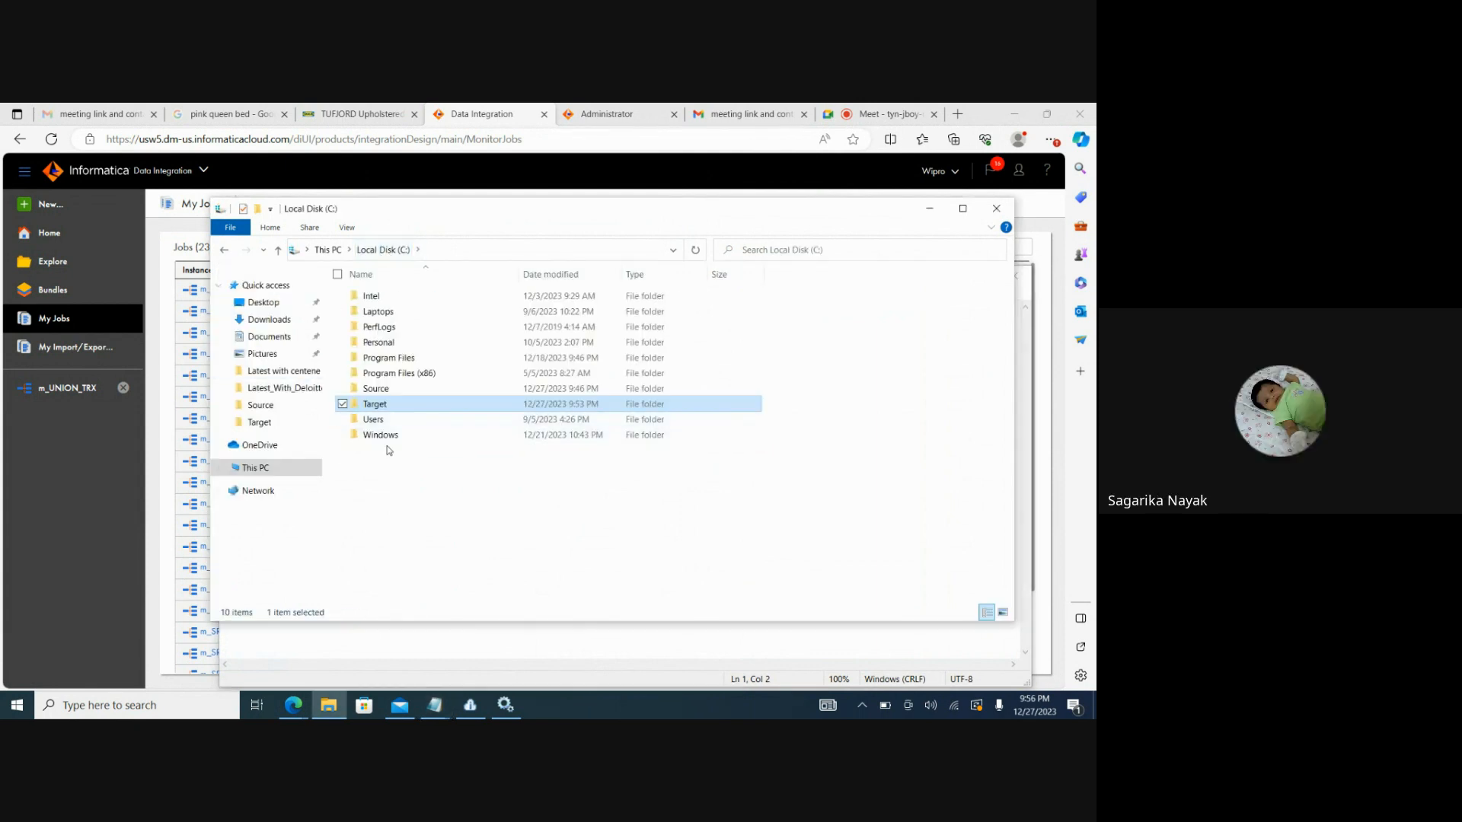
pyautogui.doubleClick(375, 389)
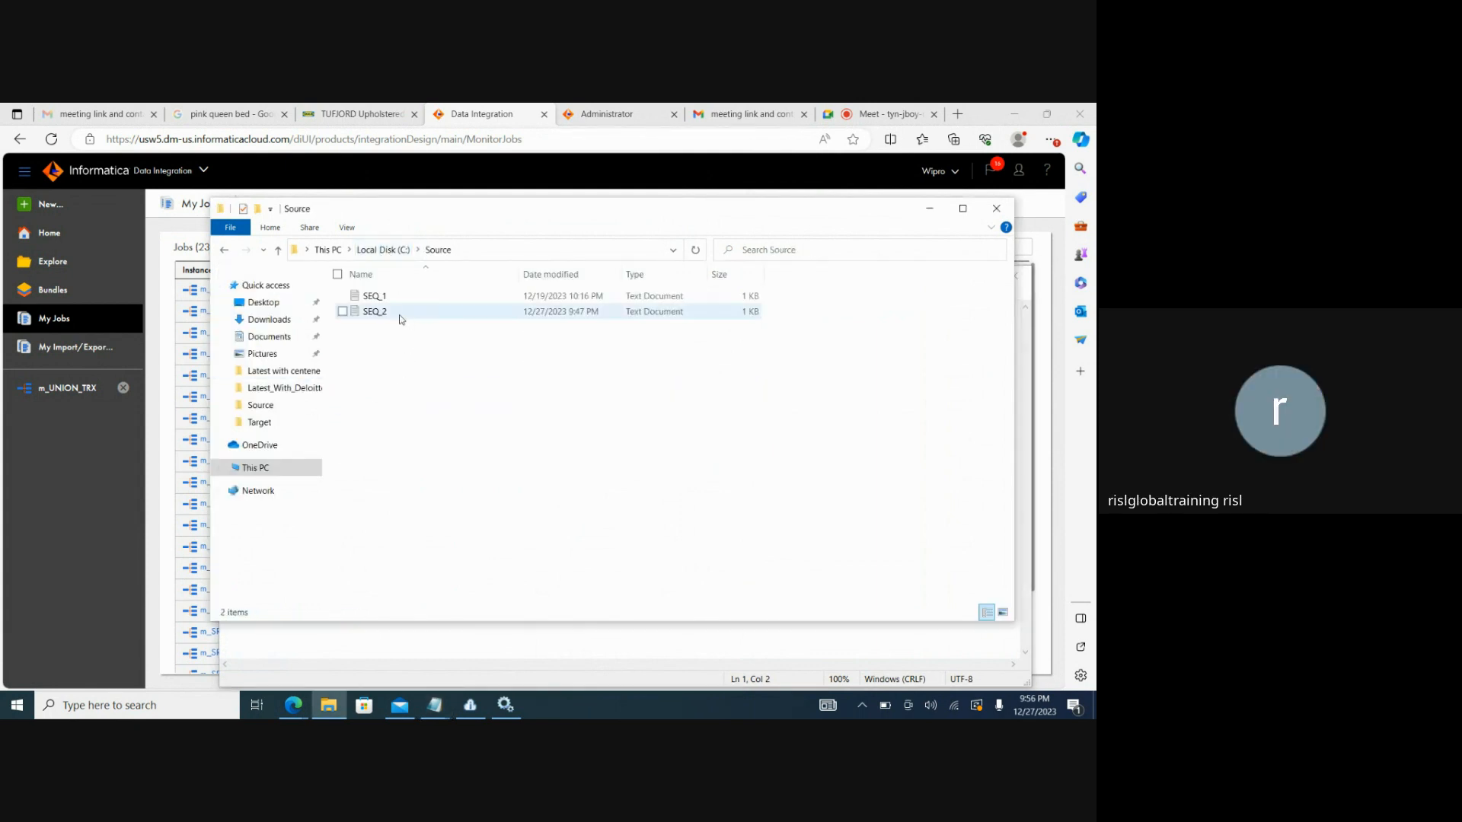
pyautogui.doubleClick(375, 312)
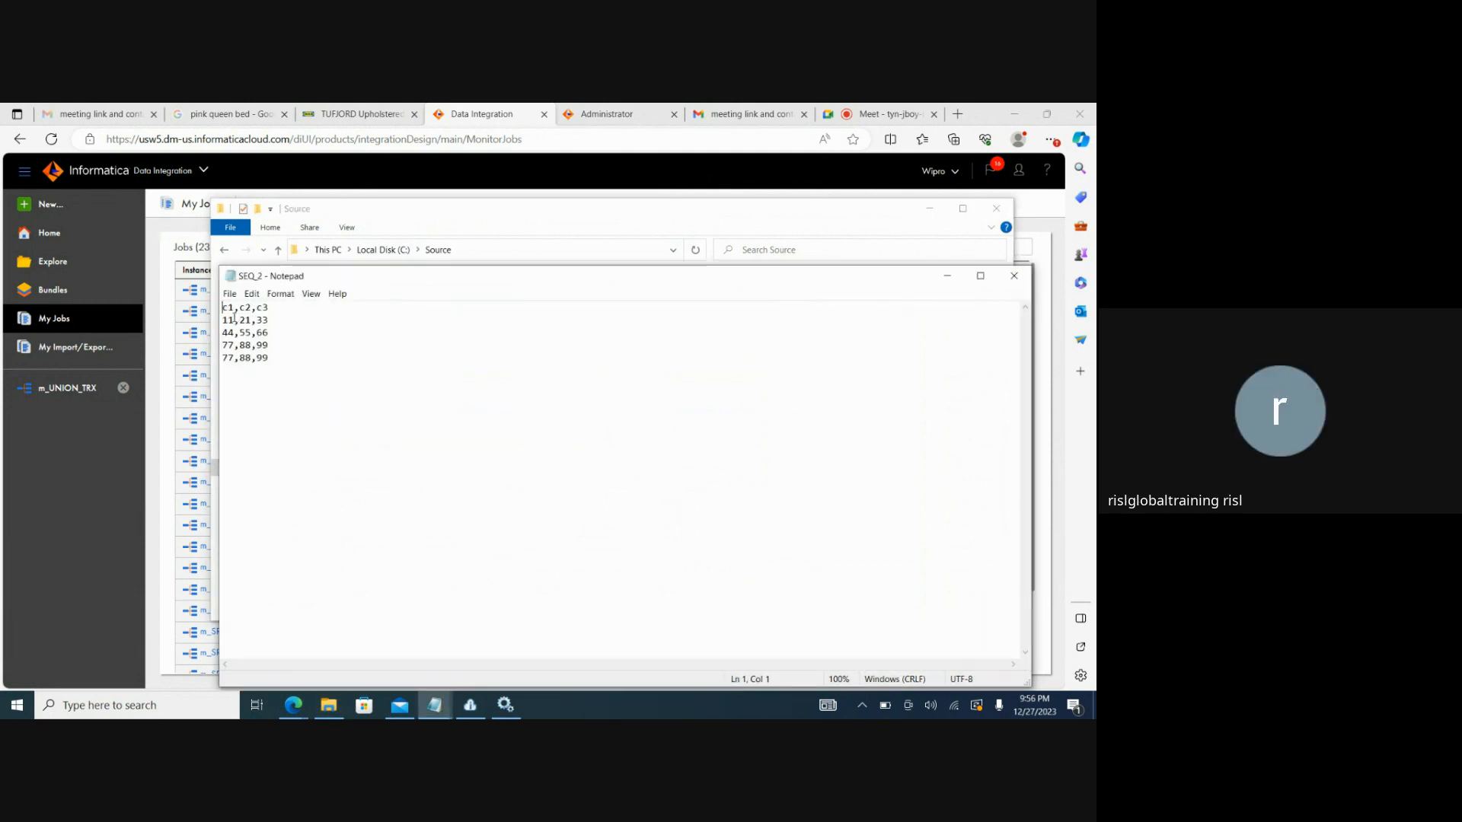
pyautogui.click(286, 317)
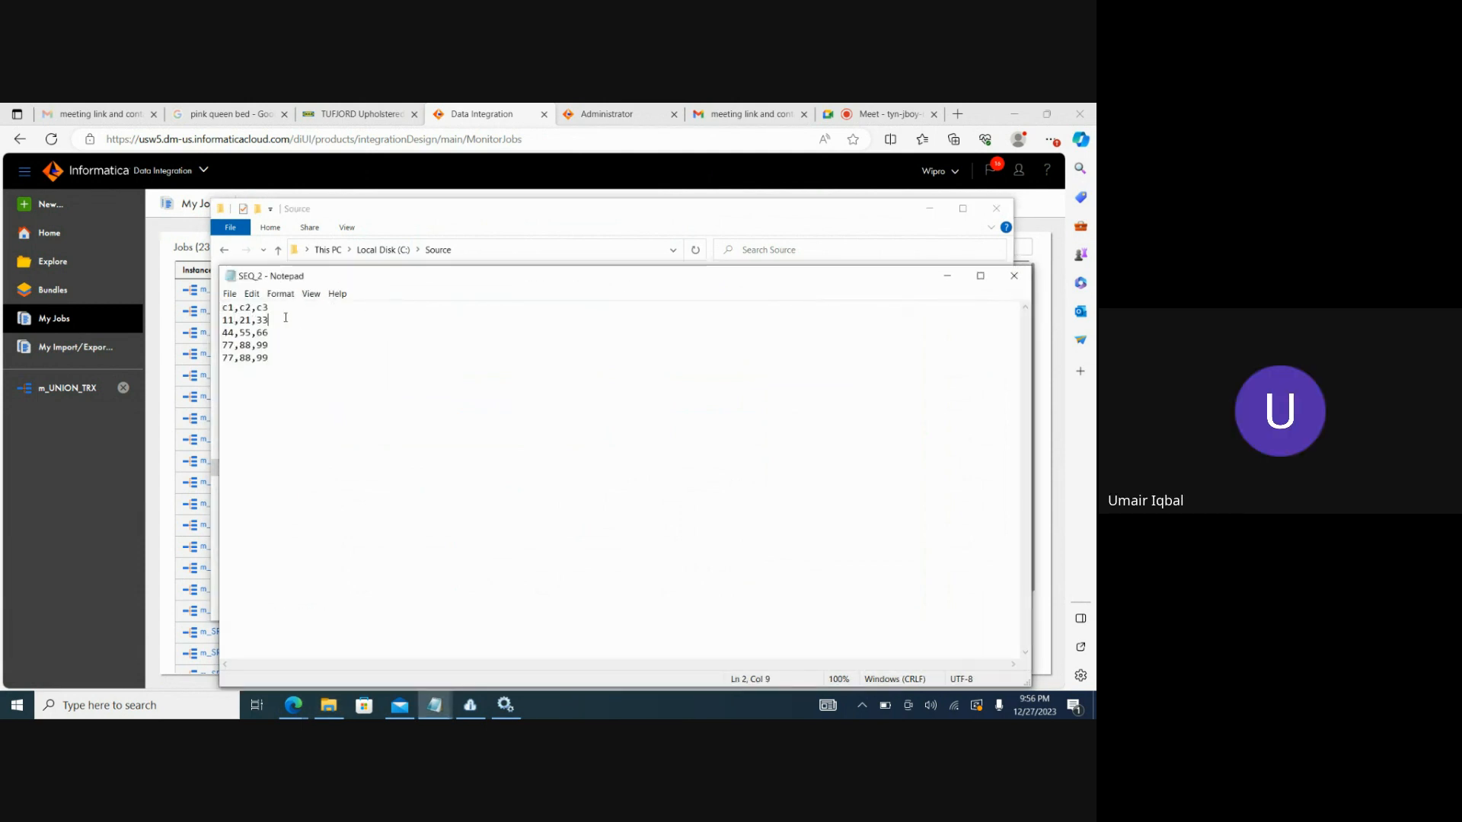
pyautogui.click(1013, 275)
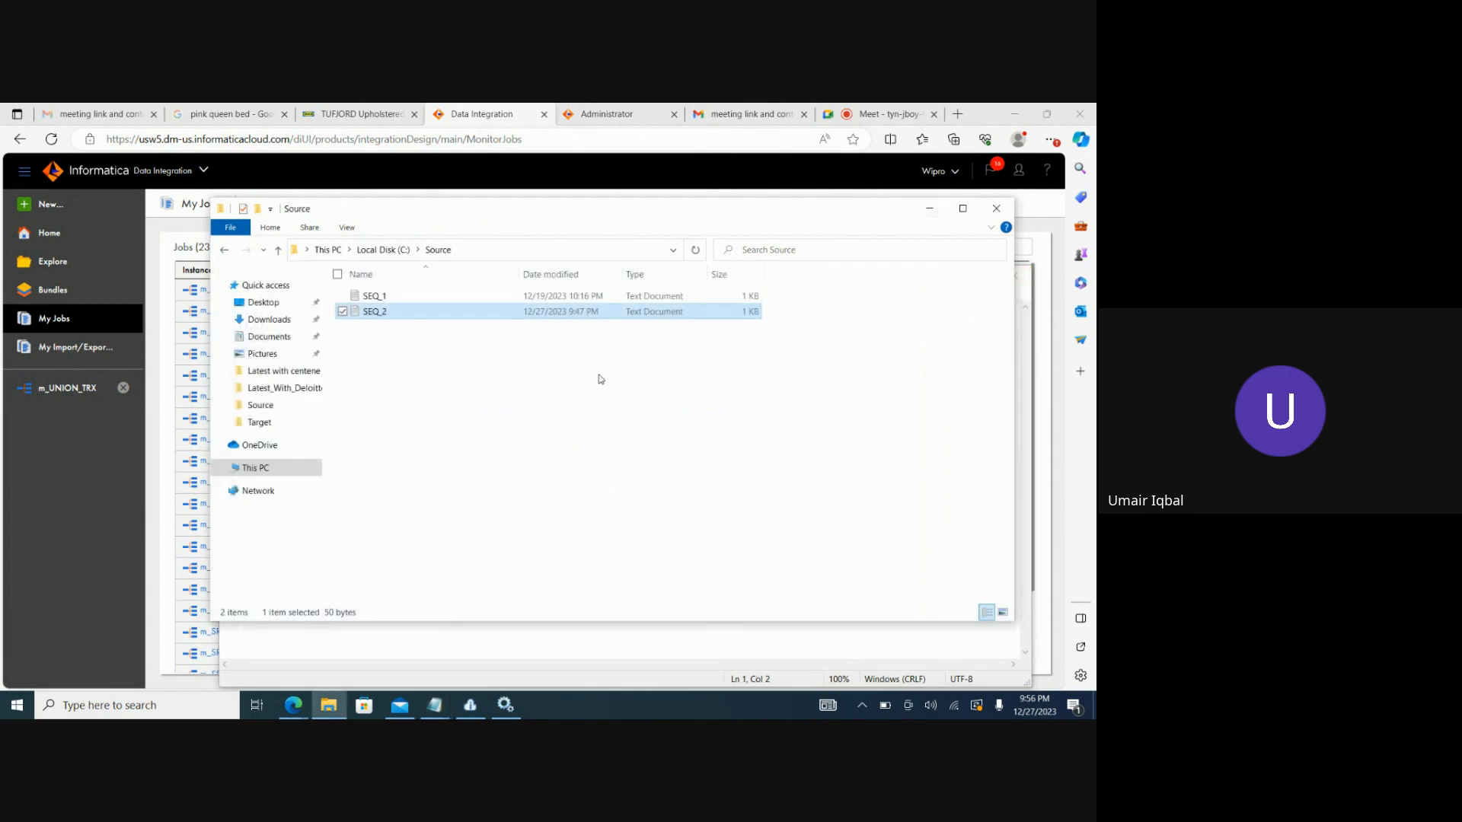
# Examine the data rows in the open FF_UNION_TRX file and close it
pyautogui.click(929, 210)
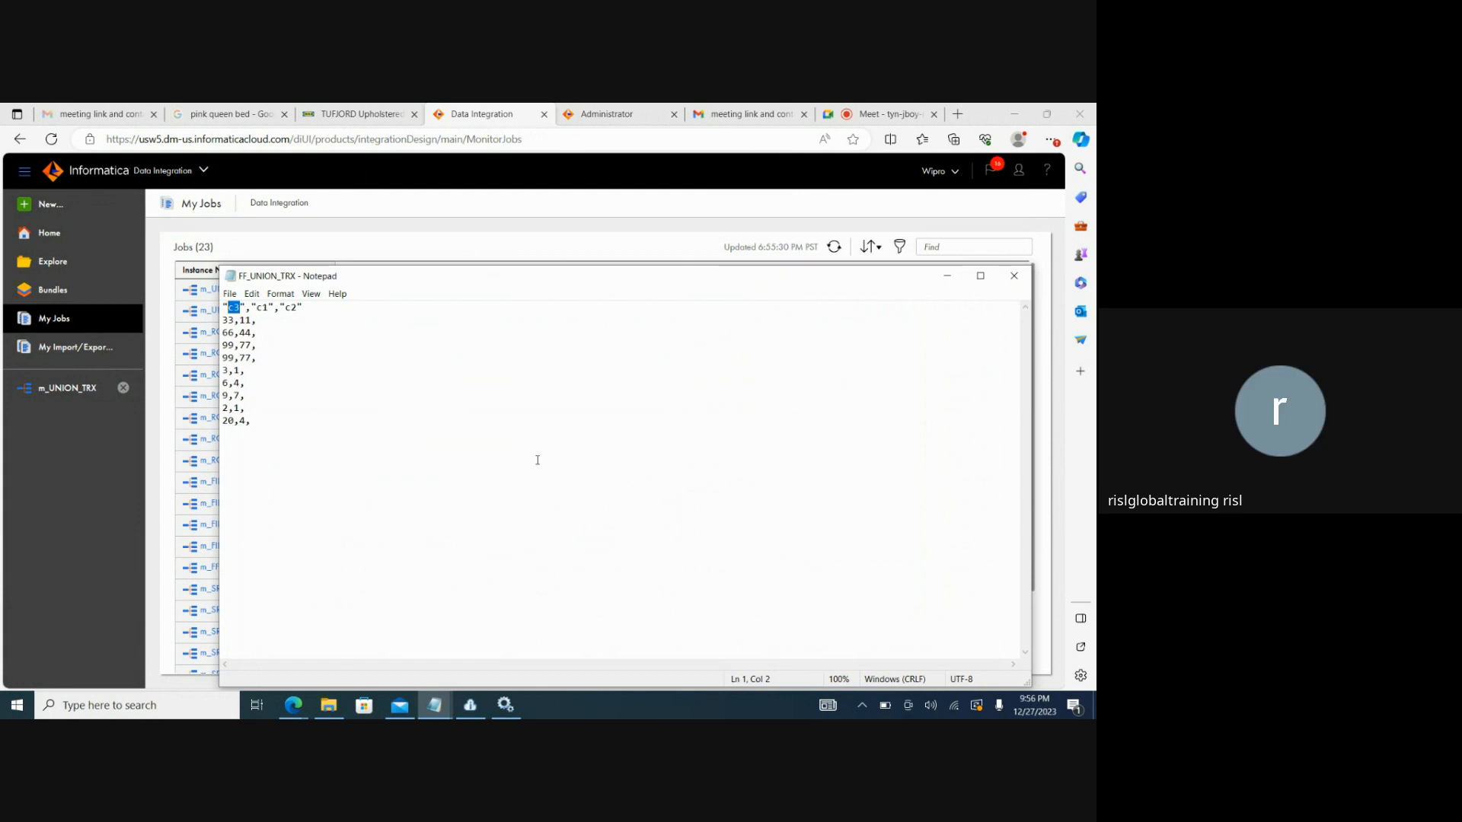
pyautogui.moveTo(253, 423); pyautogui.dragTo(217, 323)
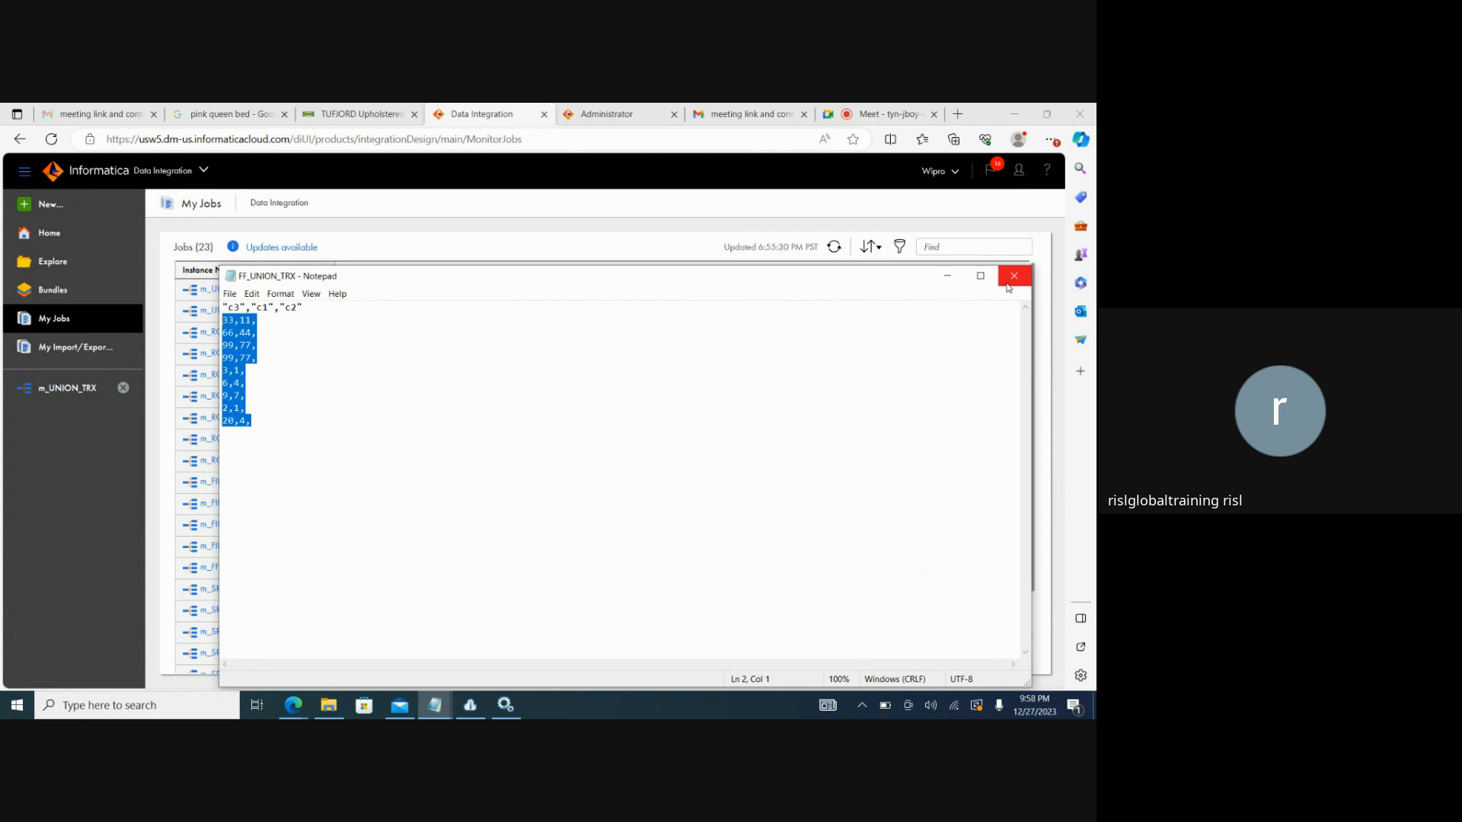
pyautogui.click(1011, 277)
# Close the remaining SEQ_TGT, FF_ROUTER and Untitled Notepad windows, discarding the changes to Untitled
pyautogui.click(432, 709)
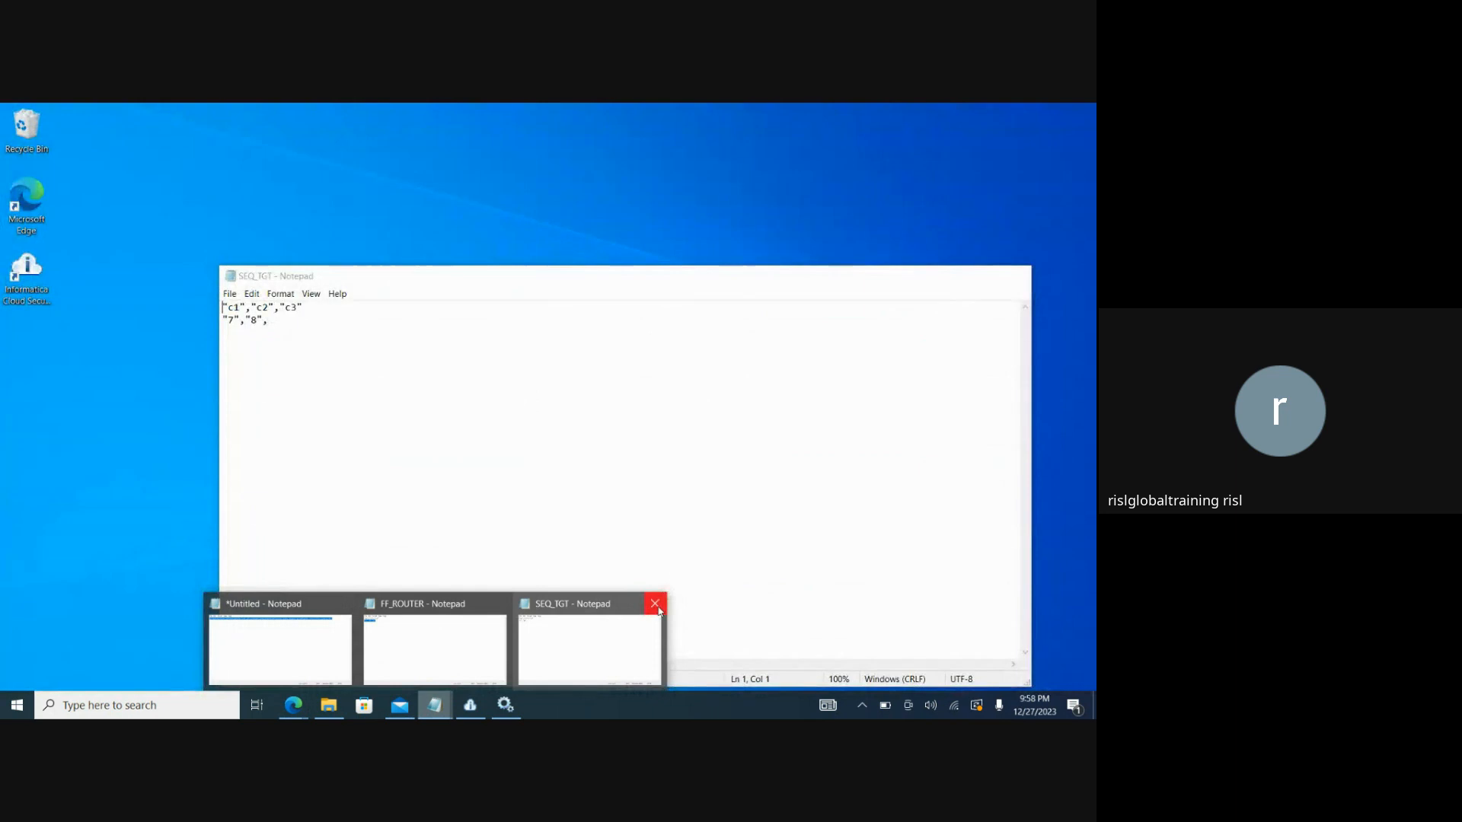
pyautogui.click(653, 603)
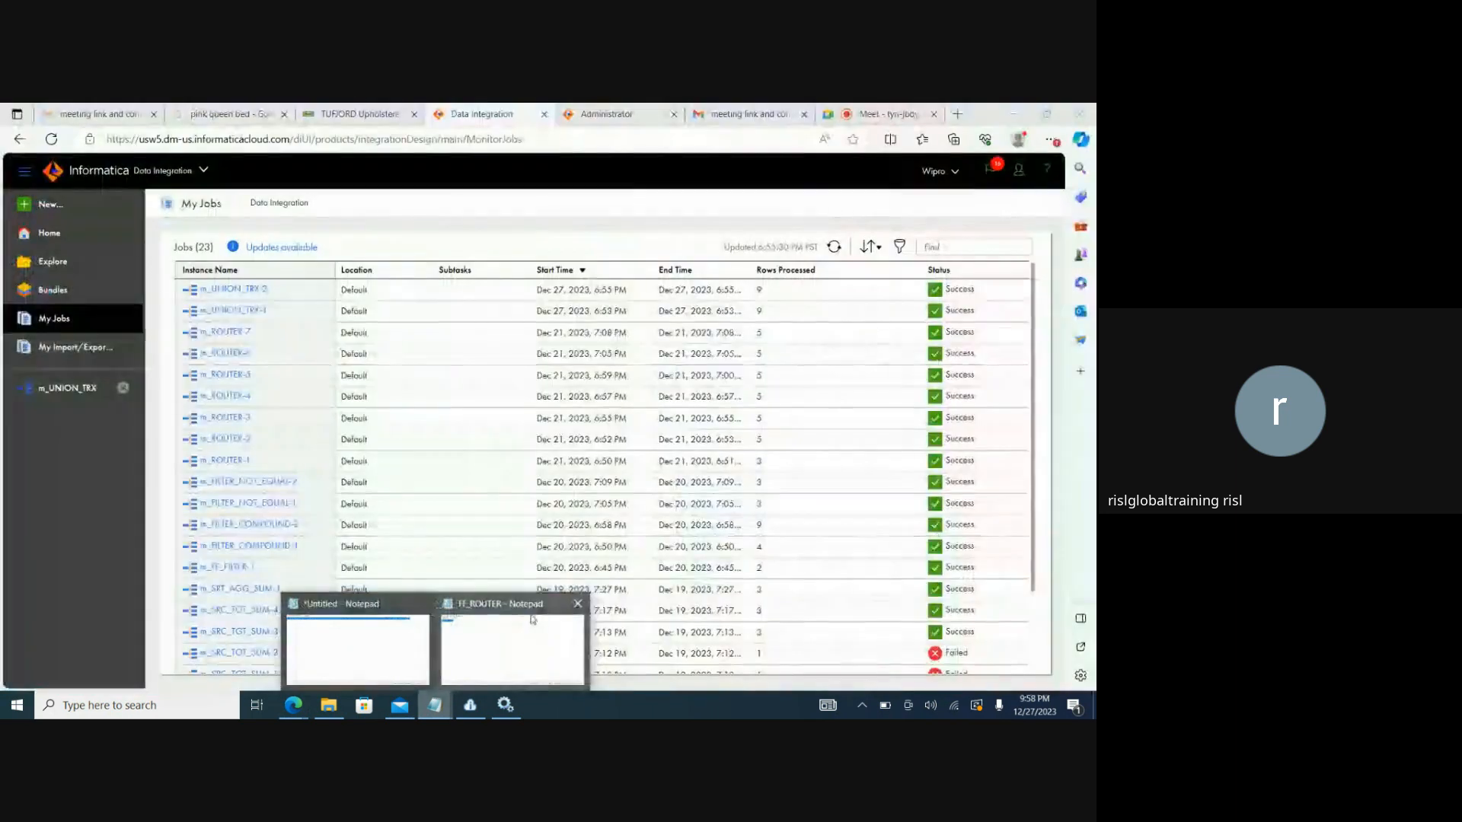
pyautogui.click(577, 603)
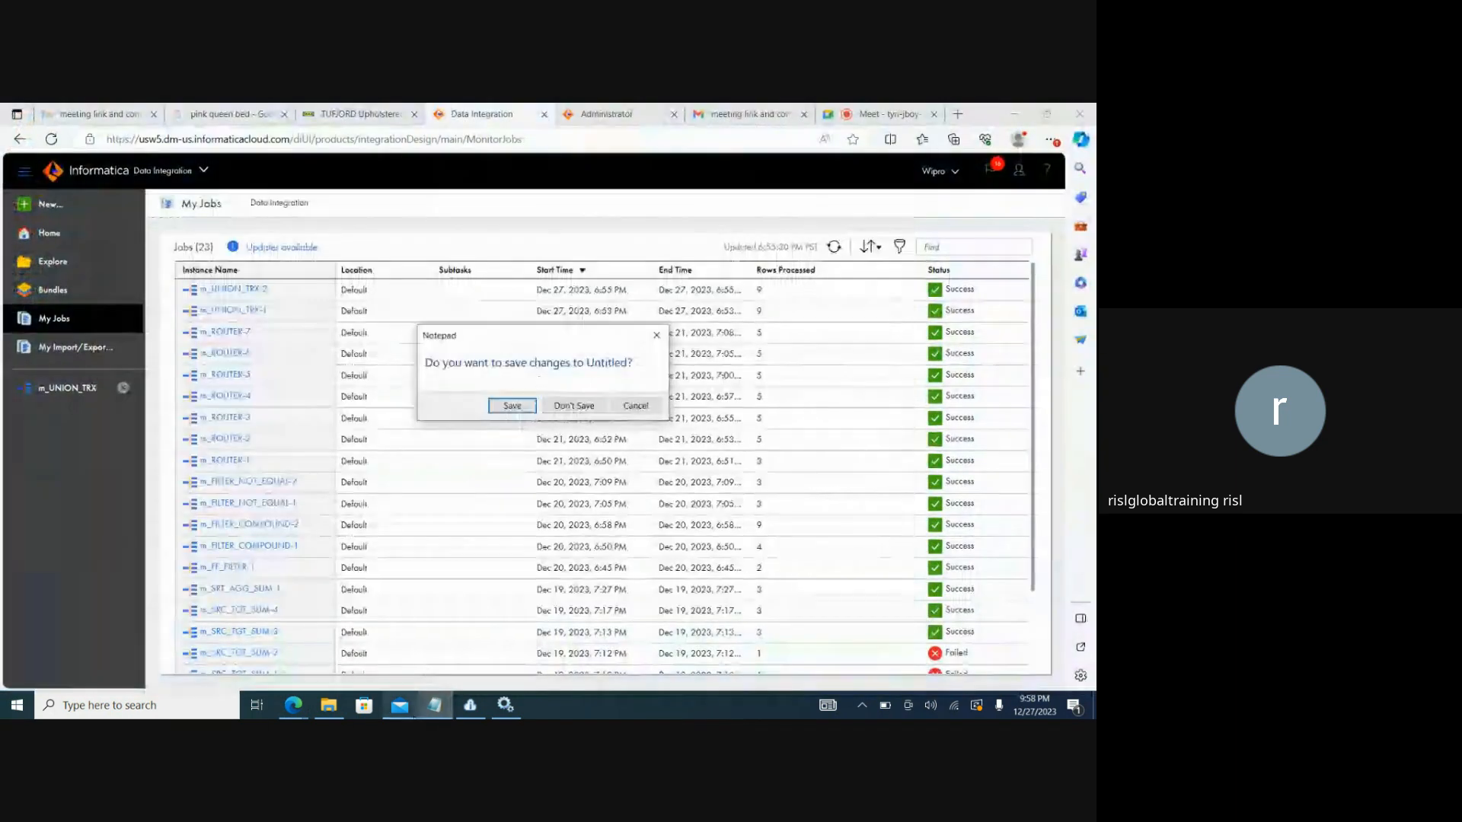
pyautogui.click(583, 408)
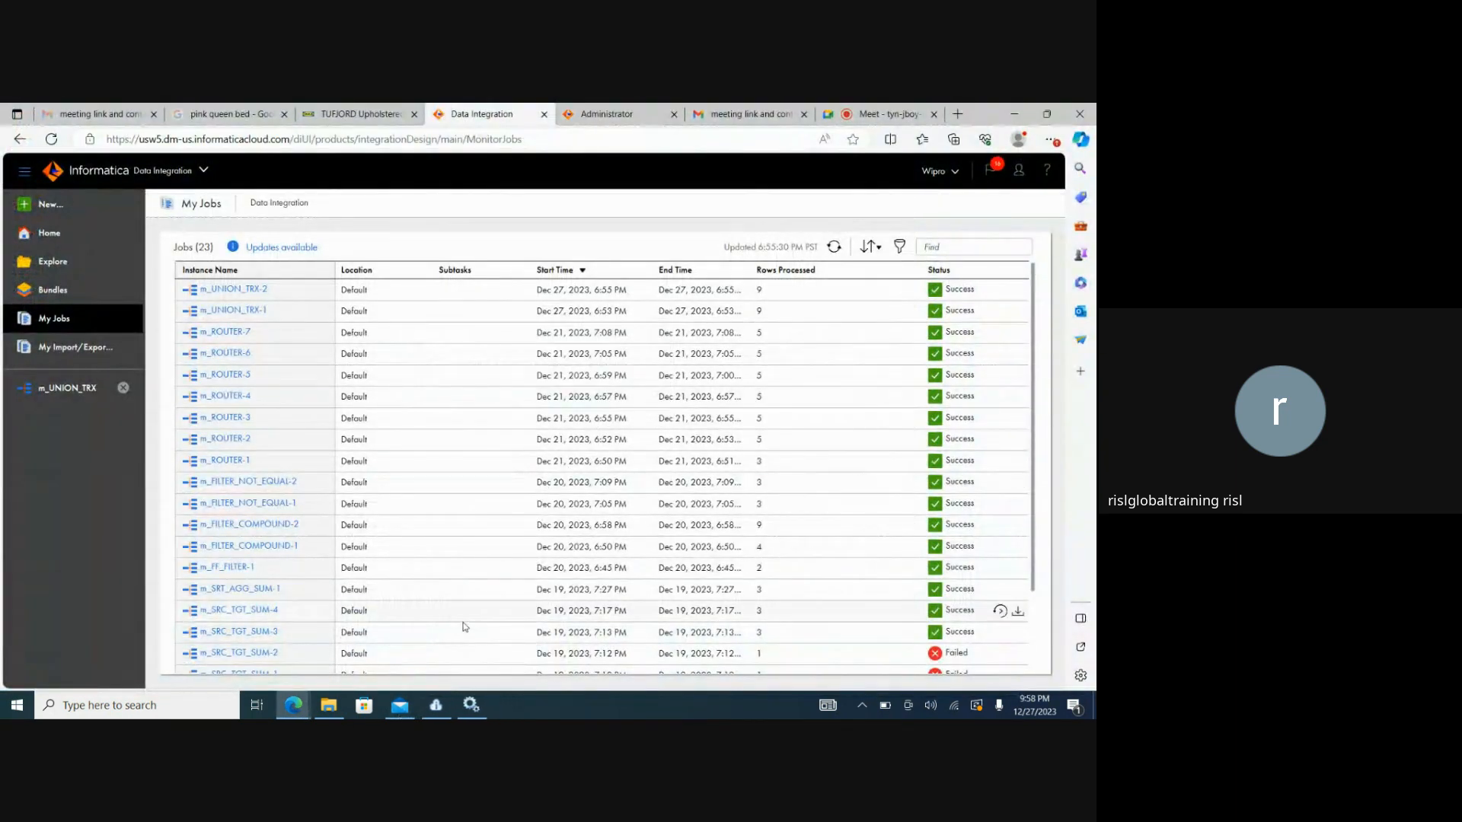
# Append the row 55,6,7 to the end of the SEQ_1 file in the Source folder, save it and close it
pyautogui.click(328, 705)
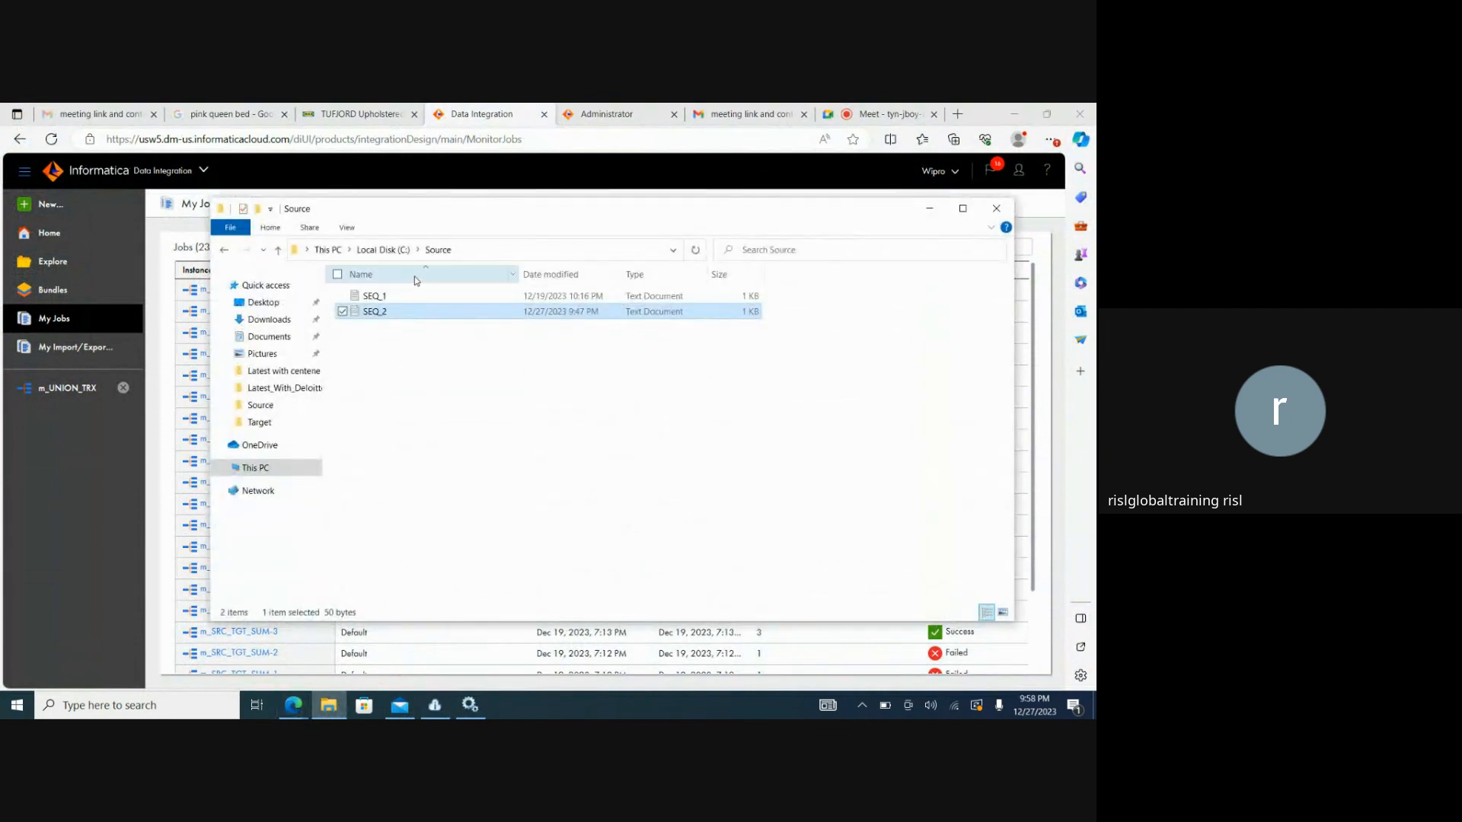
pyautogui.doubleClick(375, 299)
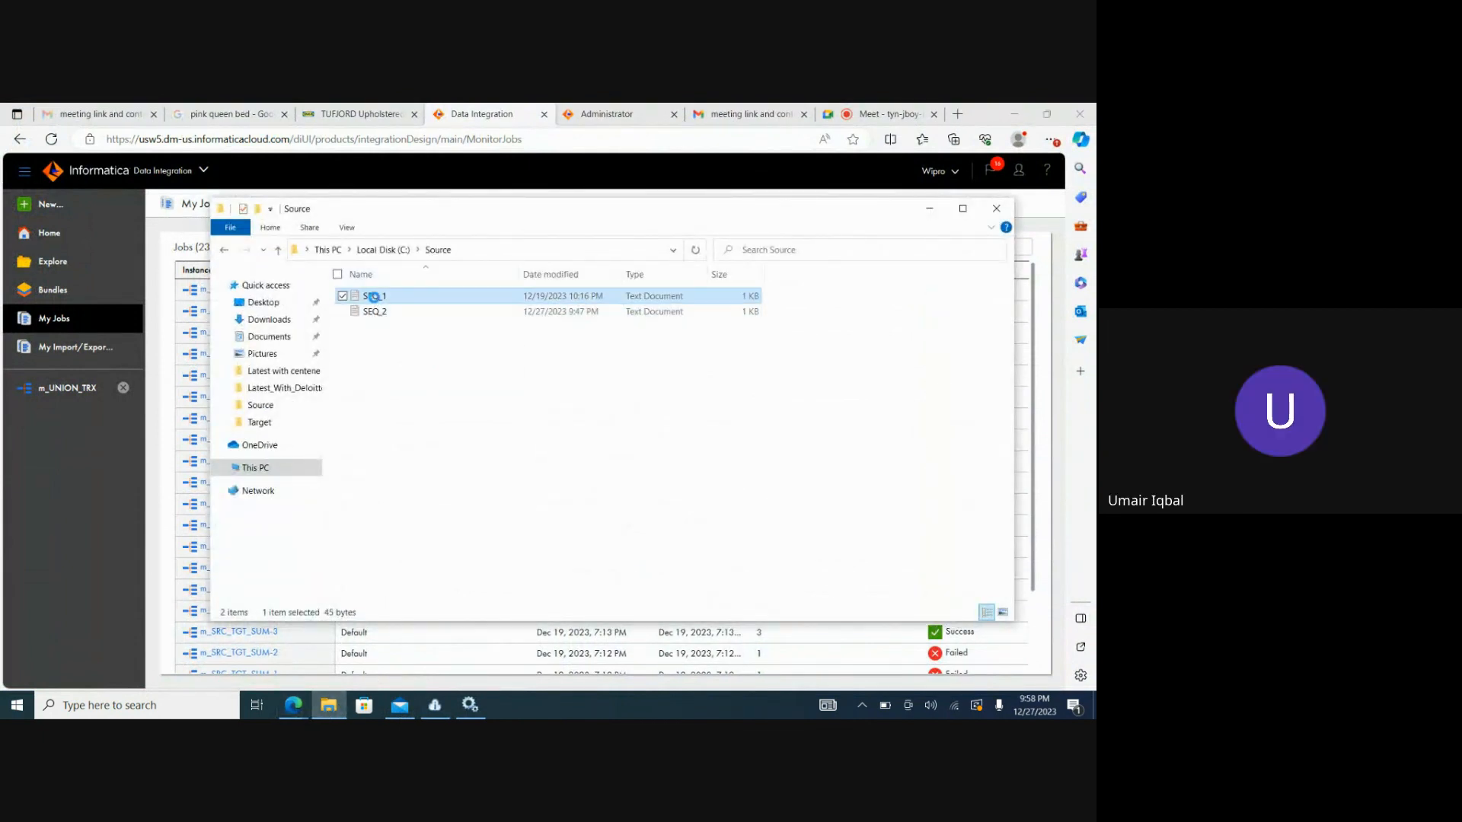
pyautogui.click(162, 299)
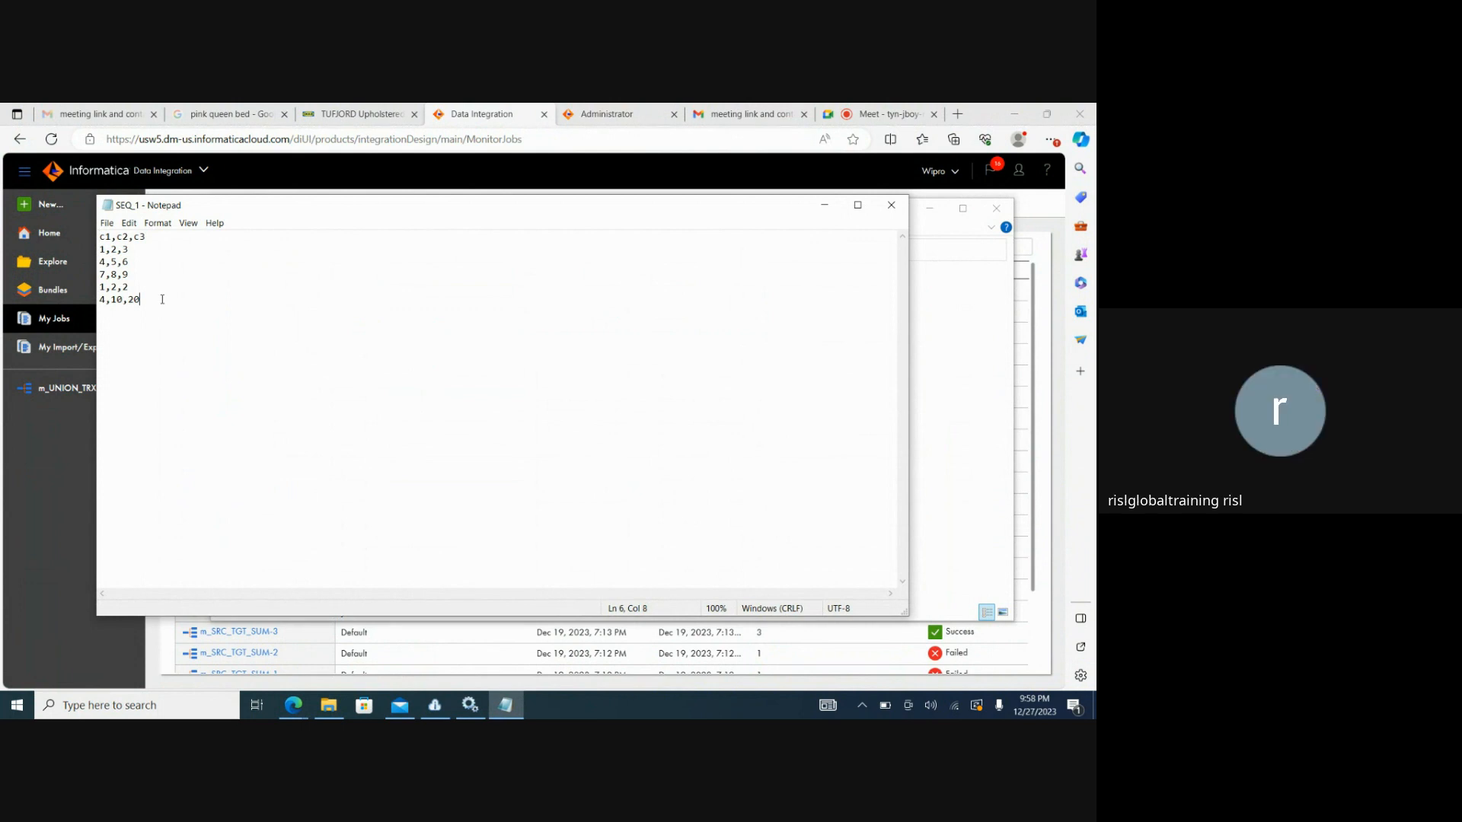
pyautogui.press('Return')
pyautogui.write('55')
pyautogui.press('BackSpace')
pyautogui.write('5,6,7')
pyautogui.hotkey('ctrl', 's')
pyautogui.click(890, 204)
pyautogui.click(933, 210)
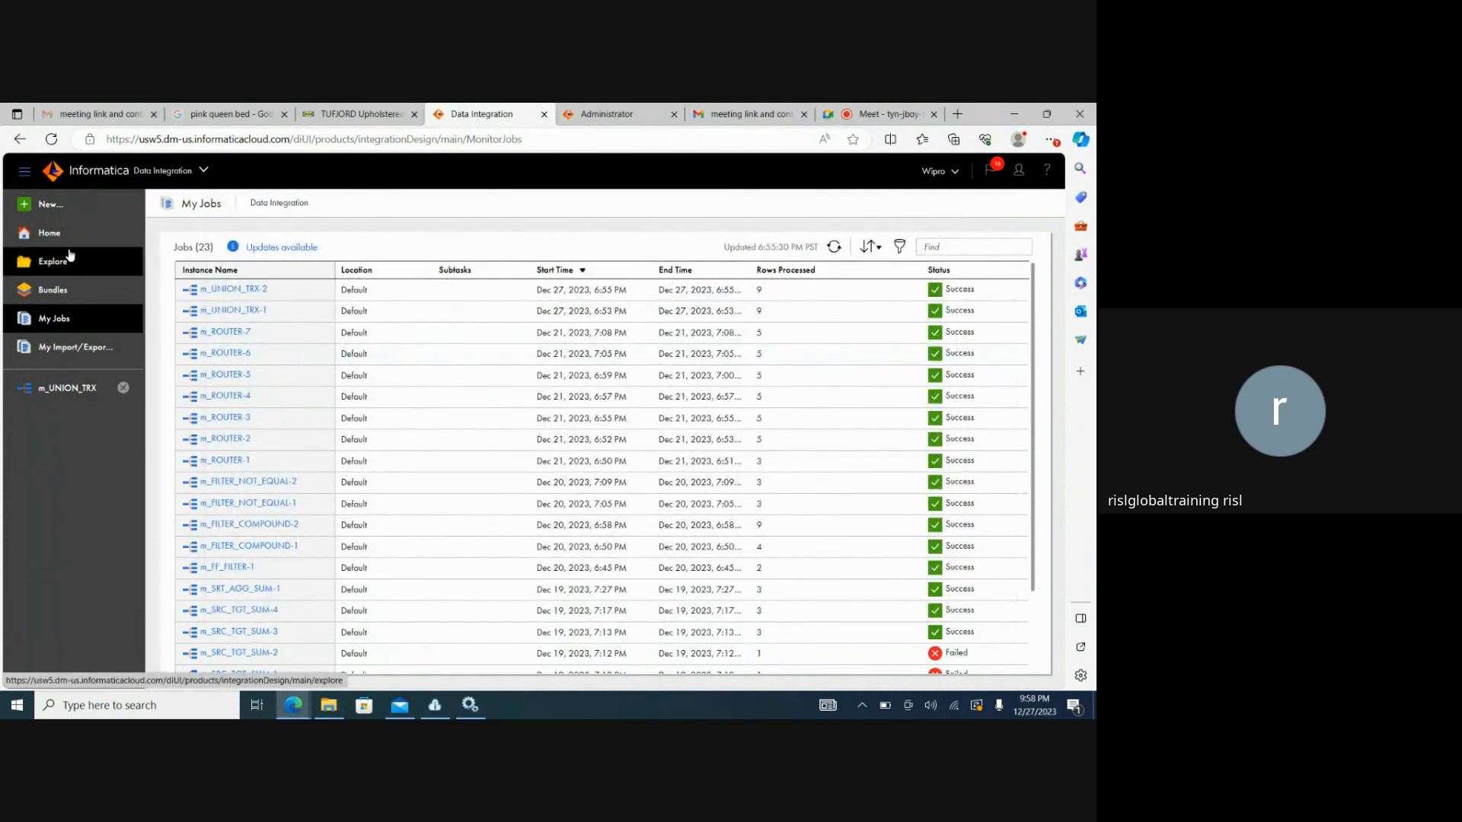
# Run the m_UNION_TRX mapping with the updated source file and refresh the job list to check the new run
pyautogui.click(83, 393)
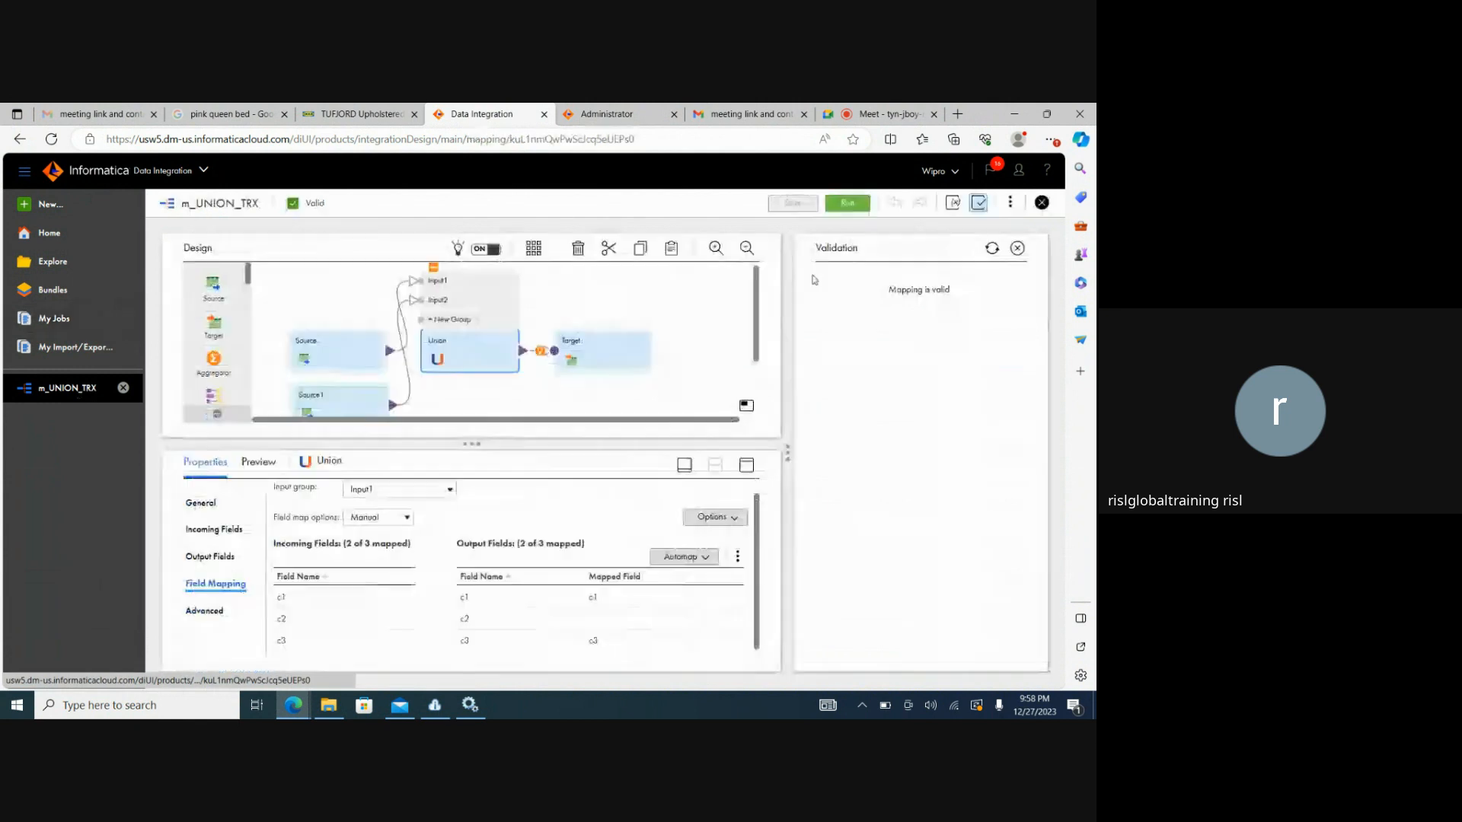
pyautogui.click(850, 204)
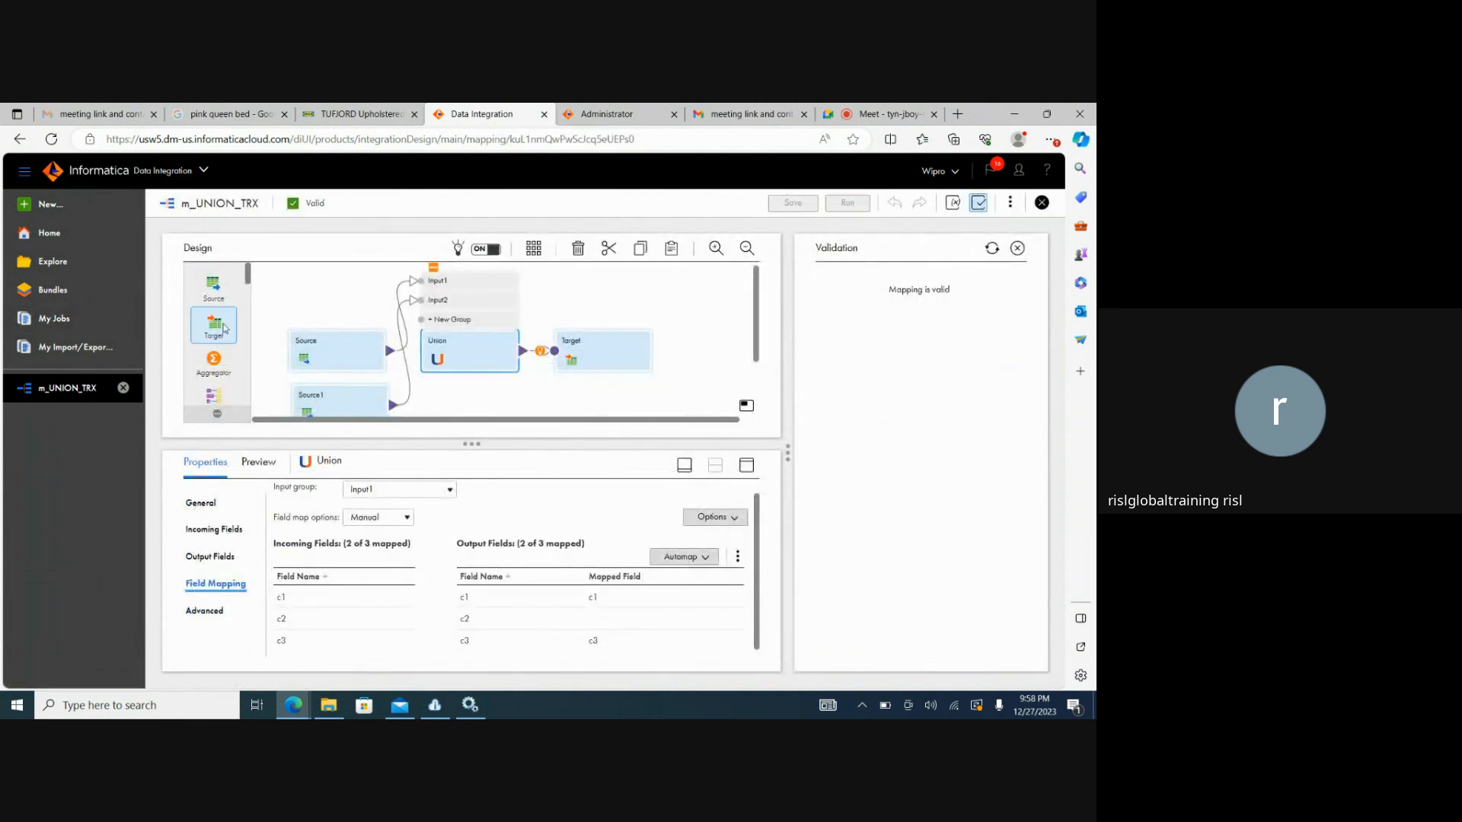
pyautogui.click(61, 319)
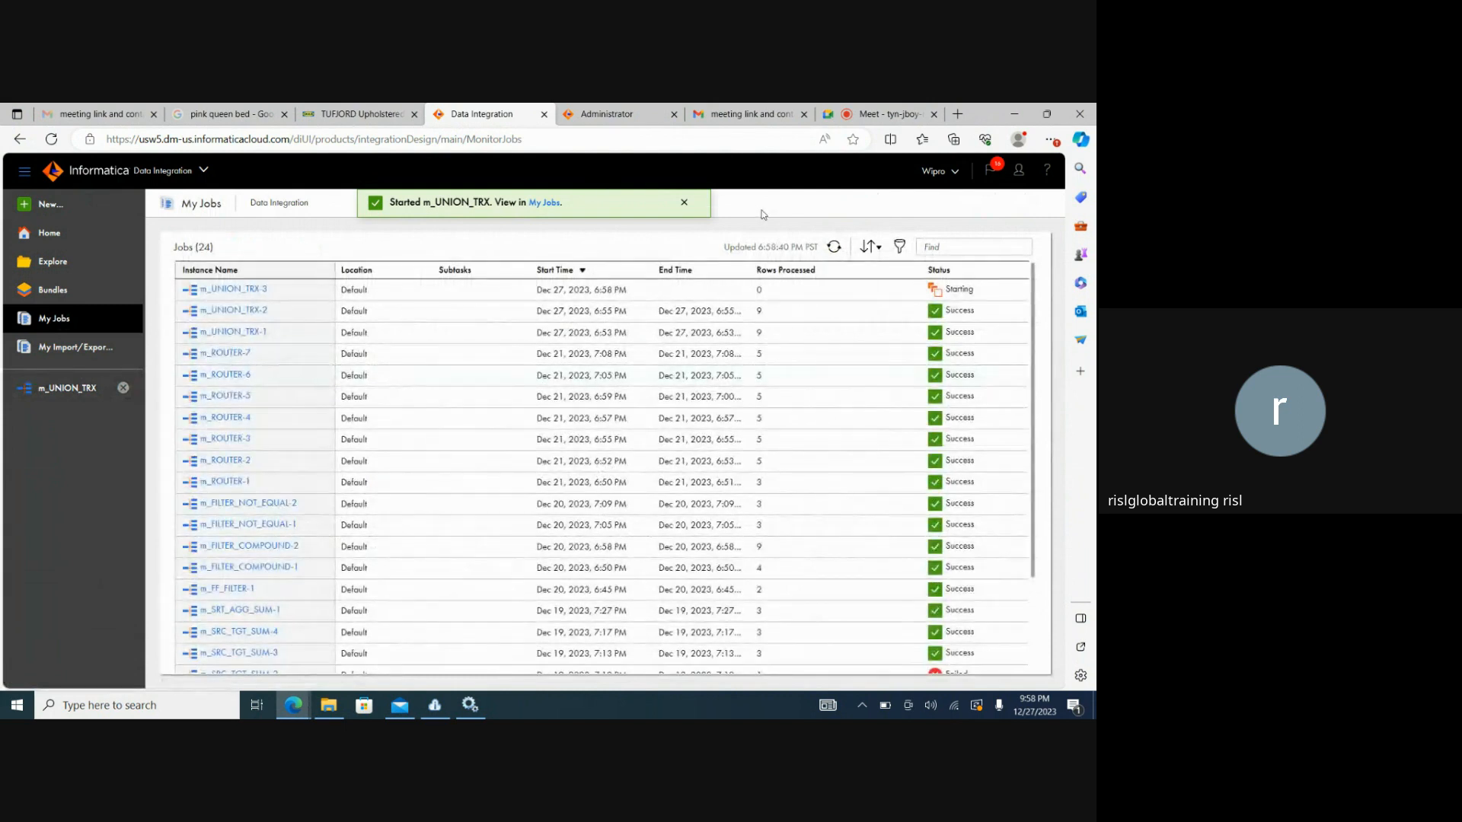
pyautogui.click(833, 247)
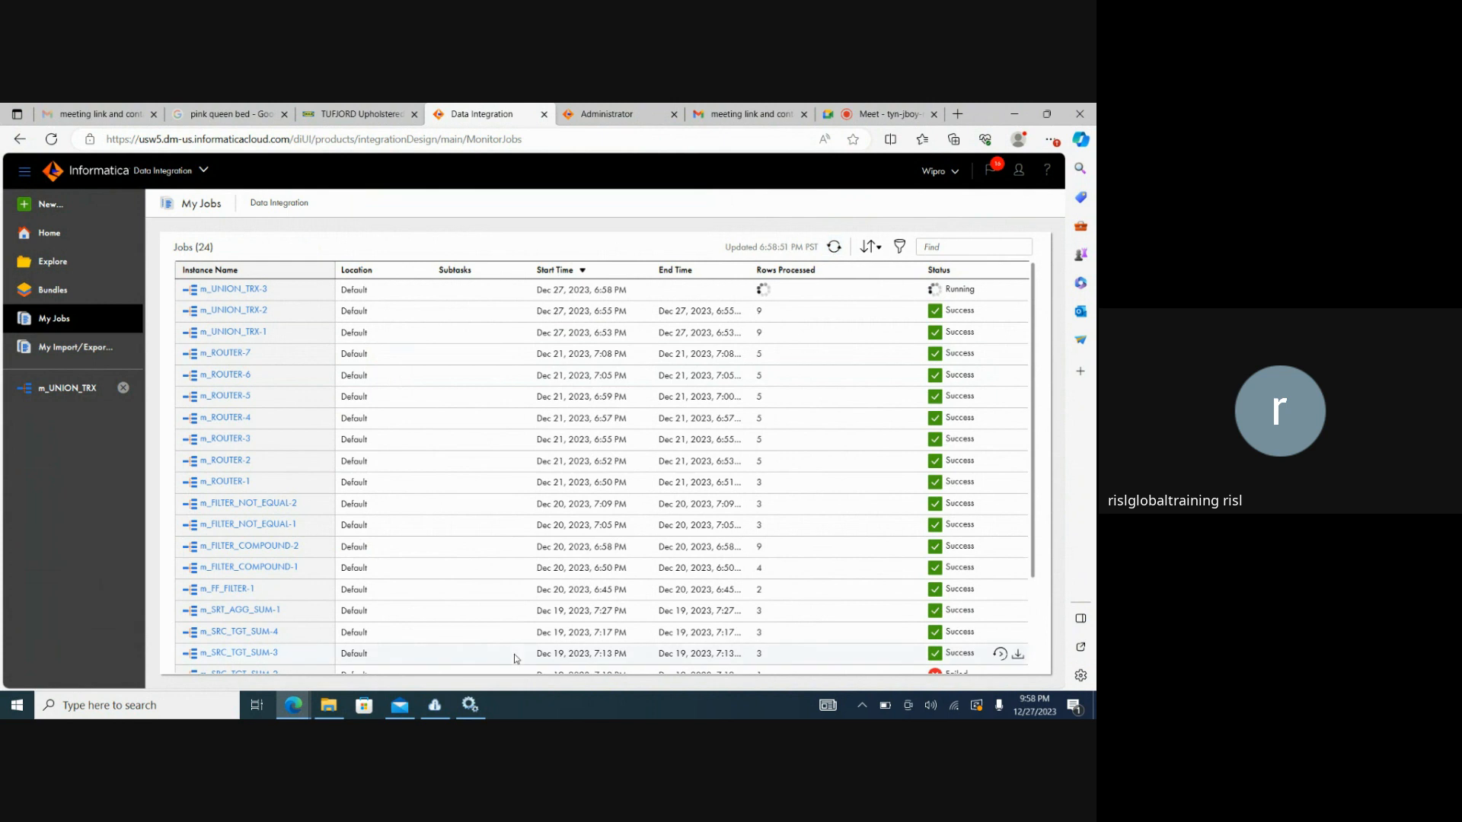
# Open FF_UNION_TRX from the C: drive's Target folder in Notepad, examine its last row, and close it
pyautogui.click(328, 705)
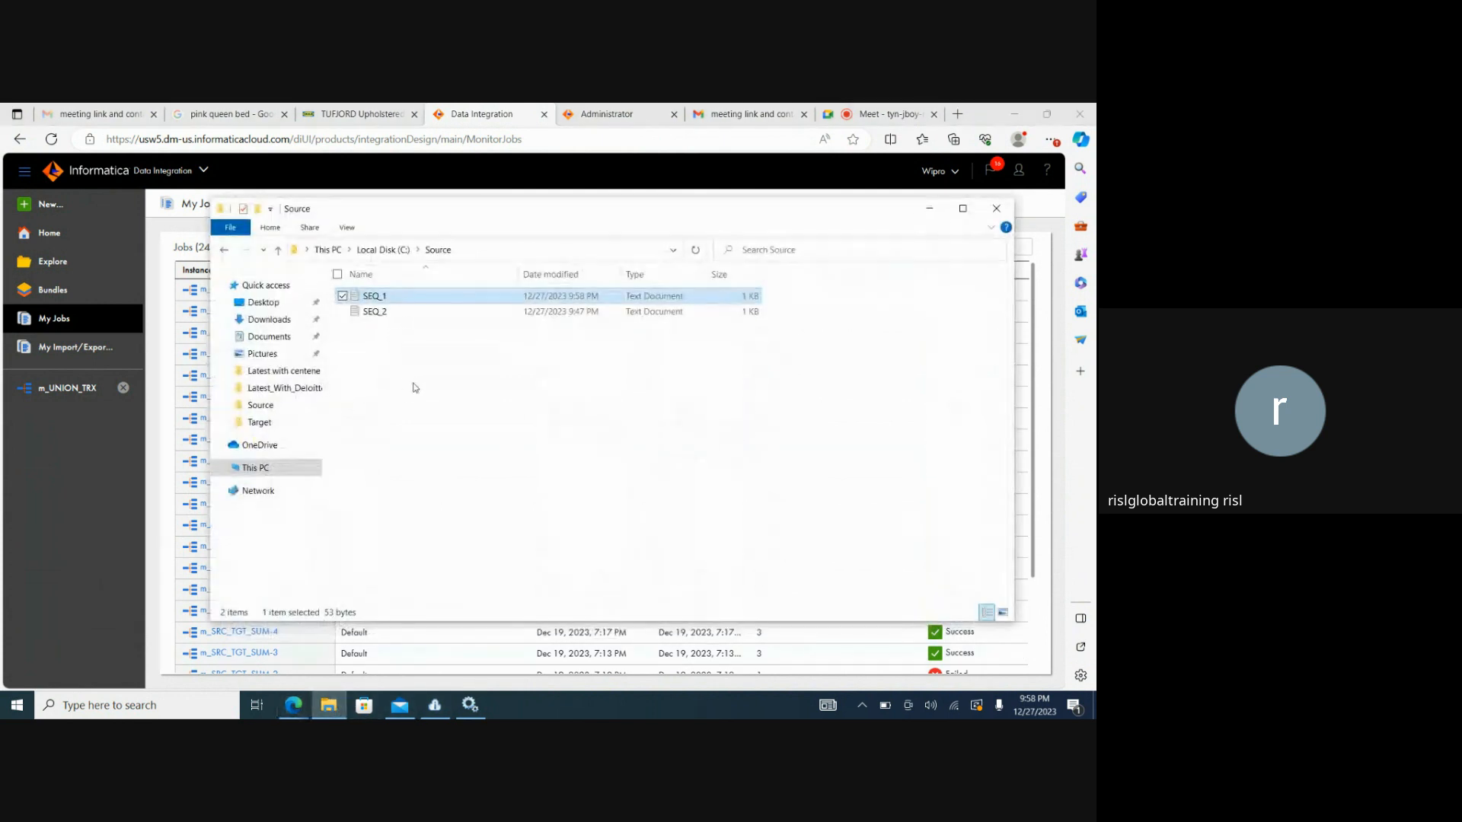
pyautogui.click(394, 250)
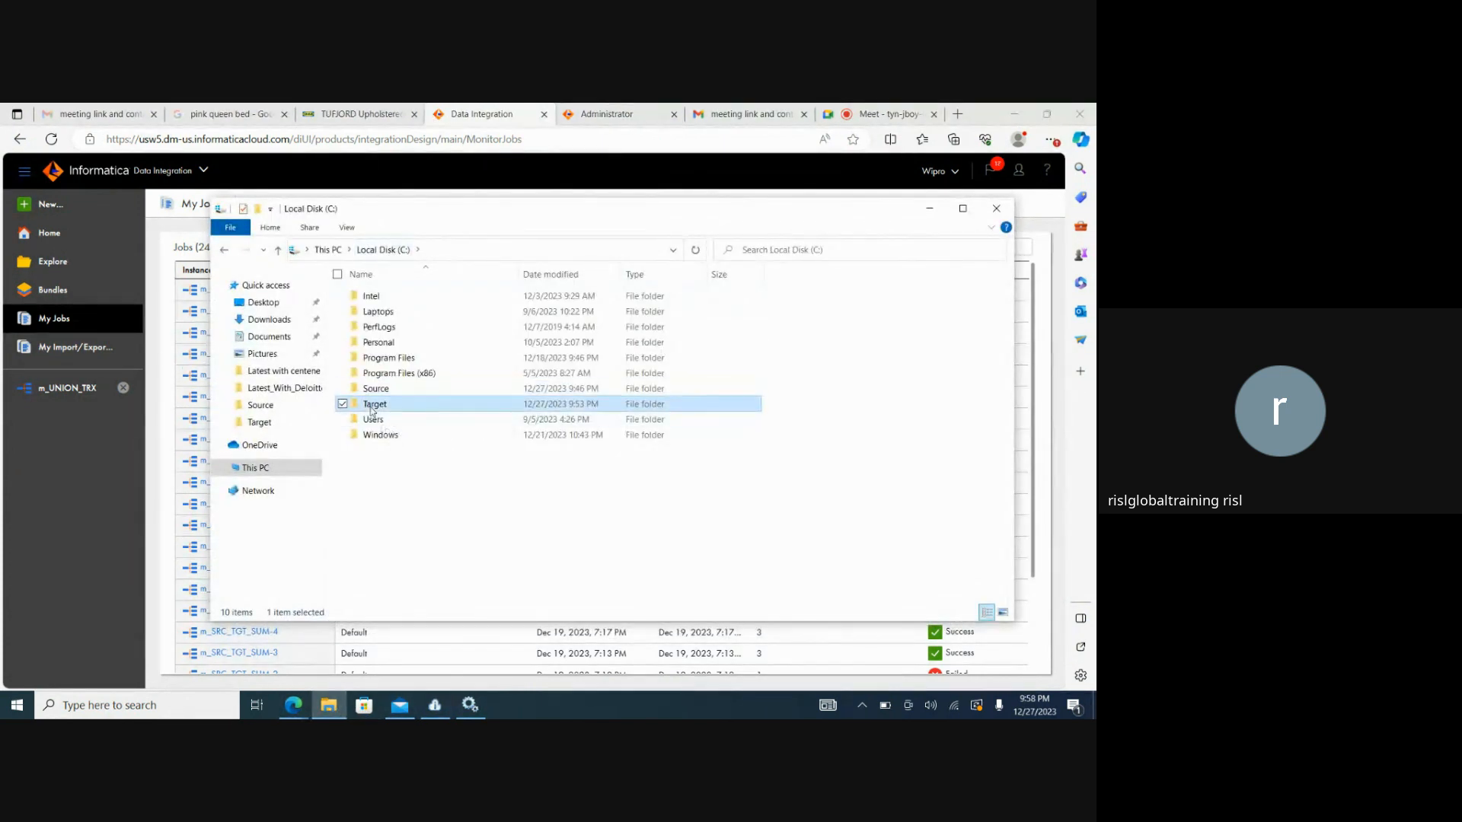
pyautogui.doubleClick(372, 406)
pyautogui.doubleClick(386, 450)
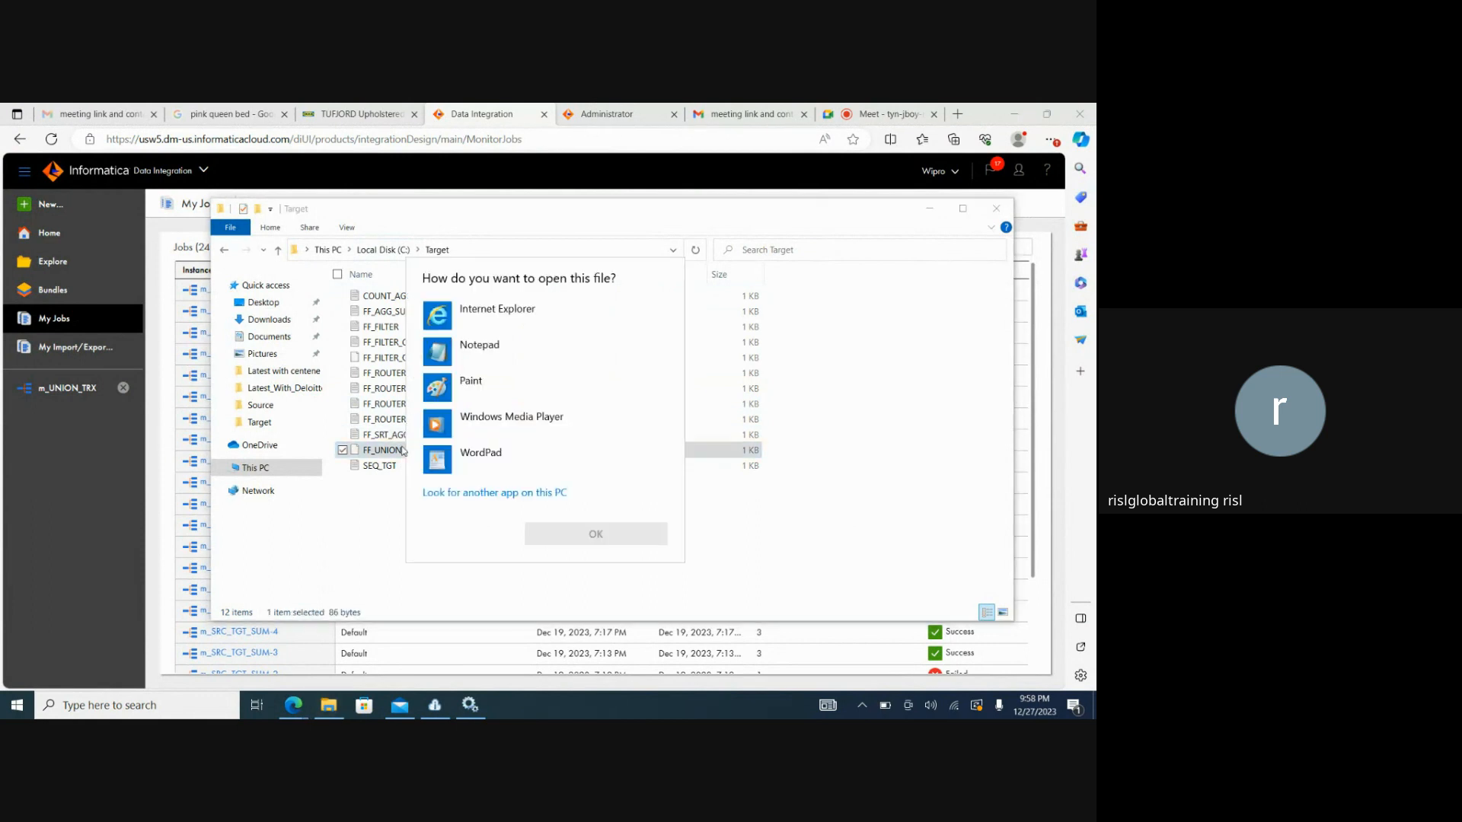
pyautogui.click(484, 361)
pyautogui.click(582, 533)
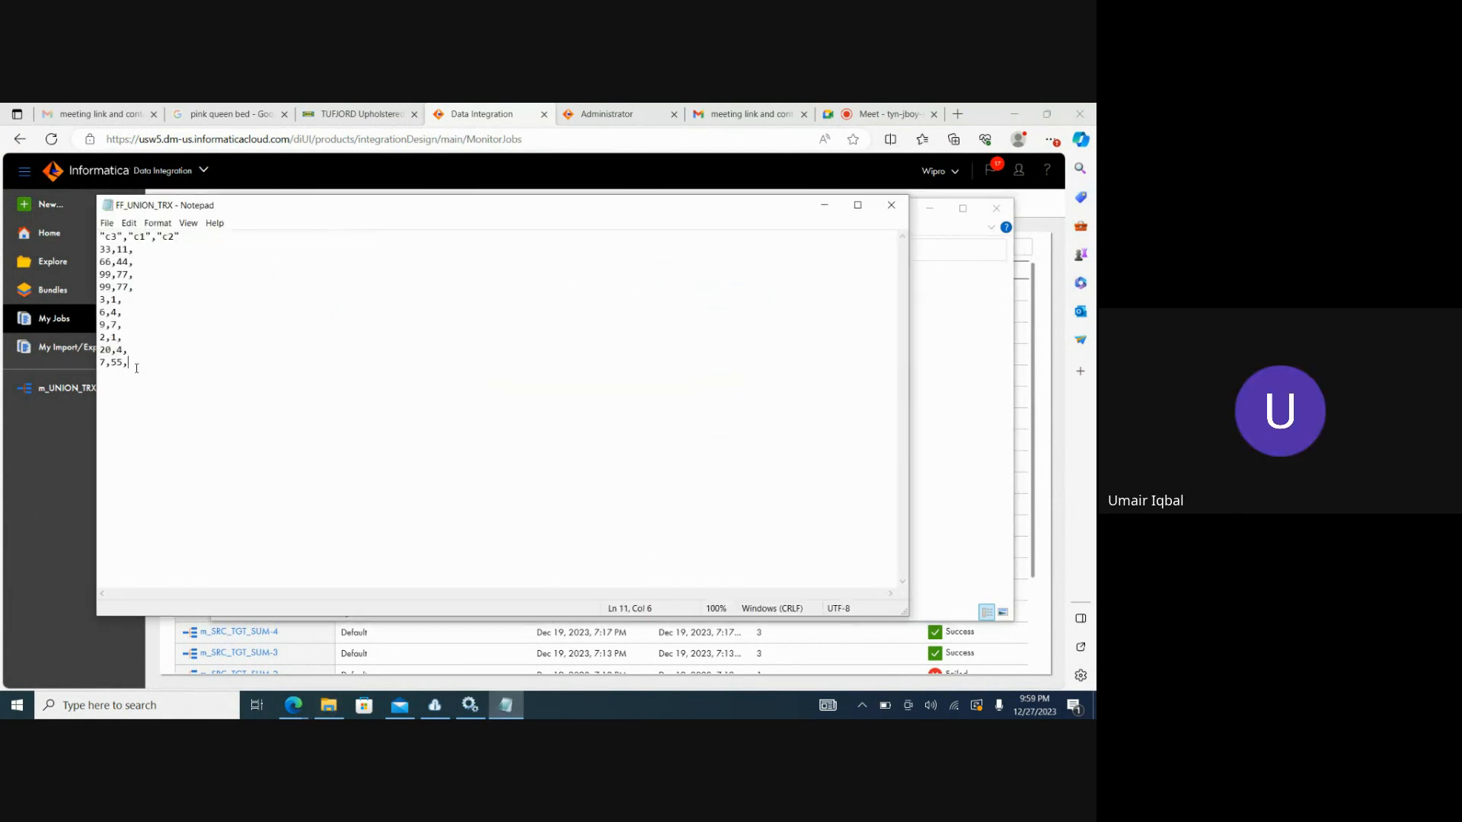
pyautogui.moveTo(131, 364); pyautogui.dragTo(102, 362)
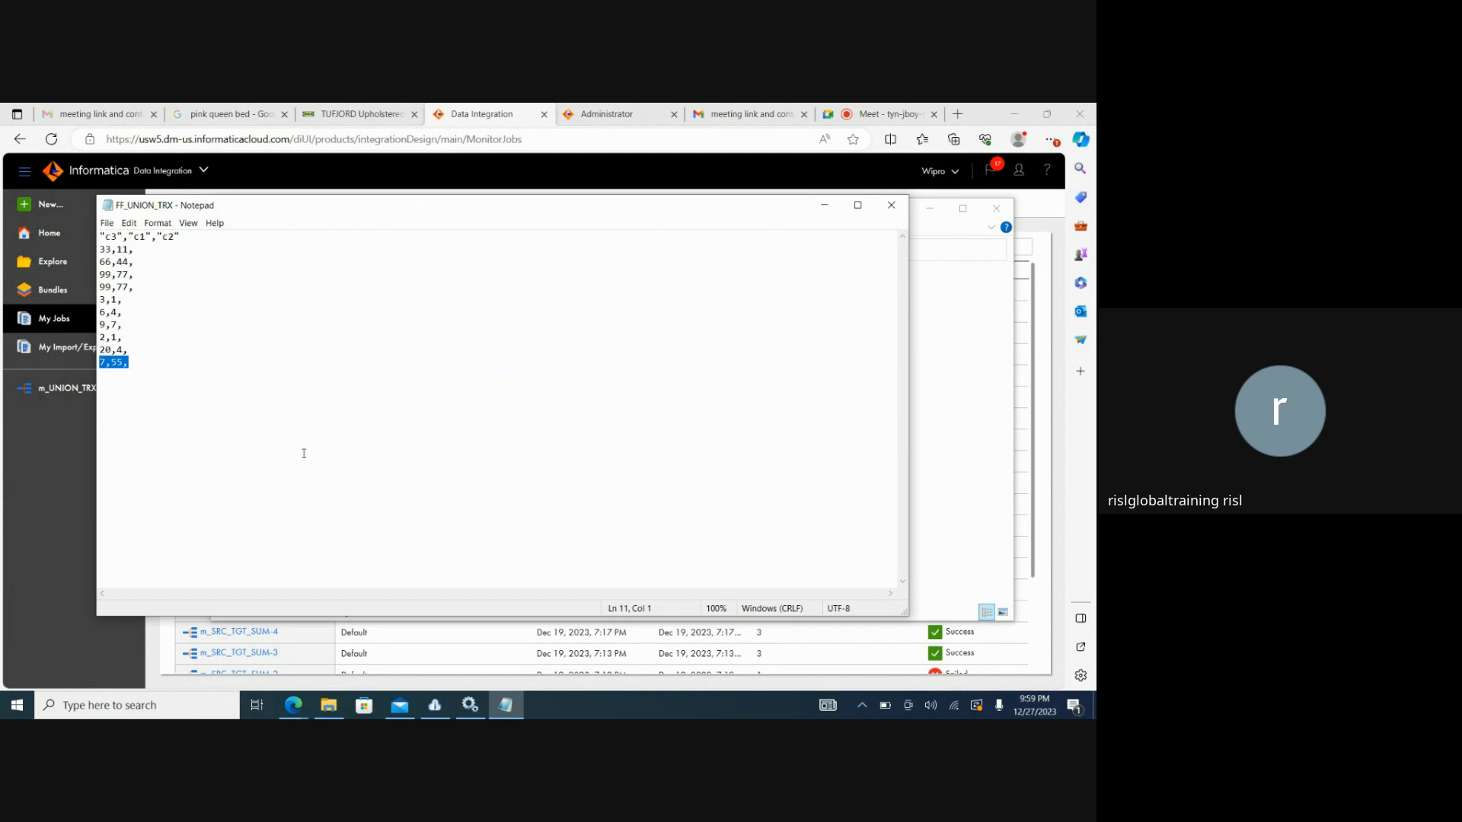
pyautogui.click(898, 211)
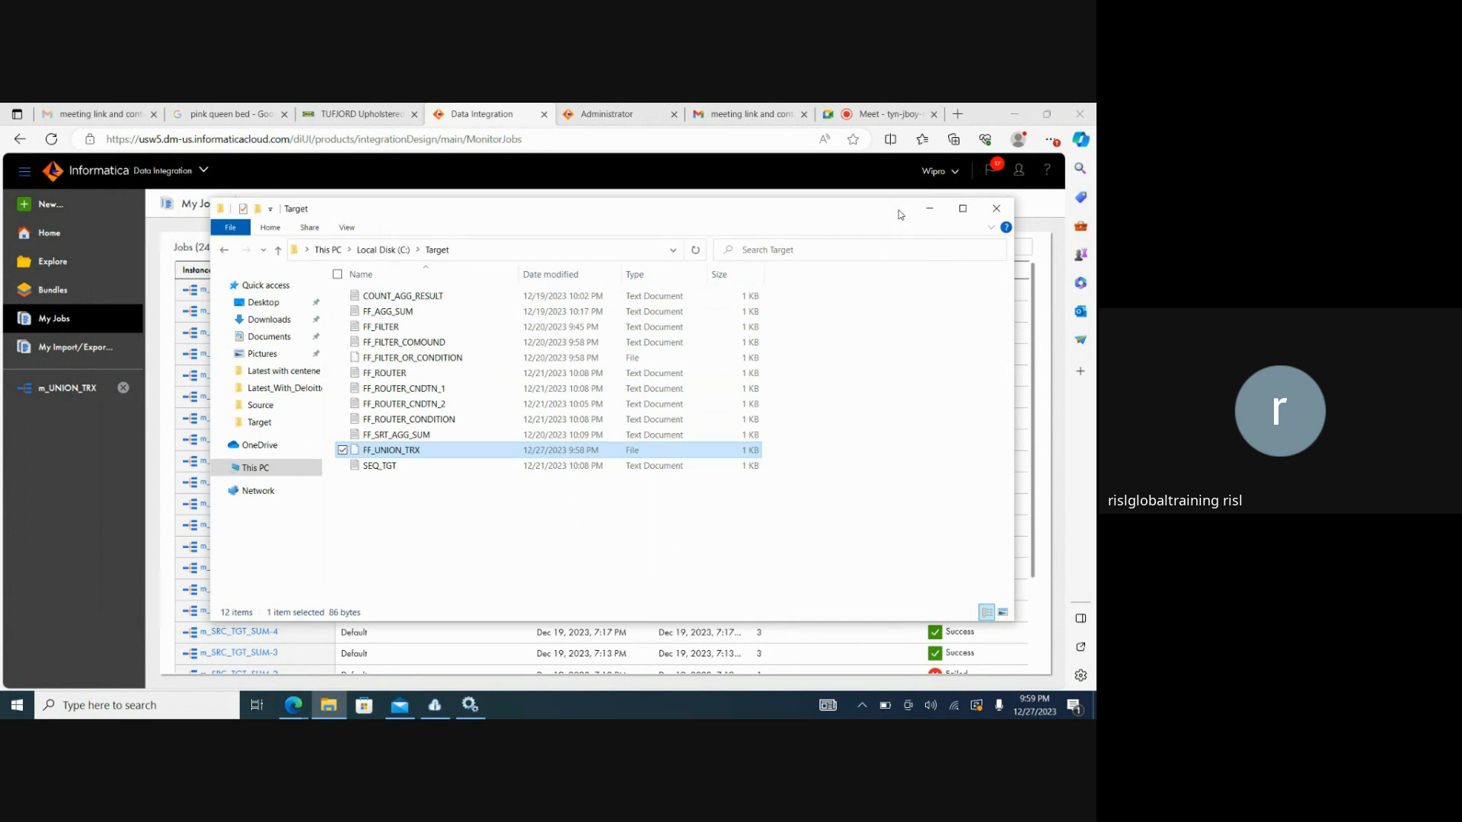
pyautogui.click(930, 209)
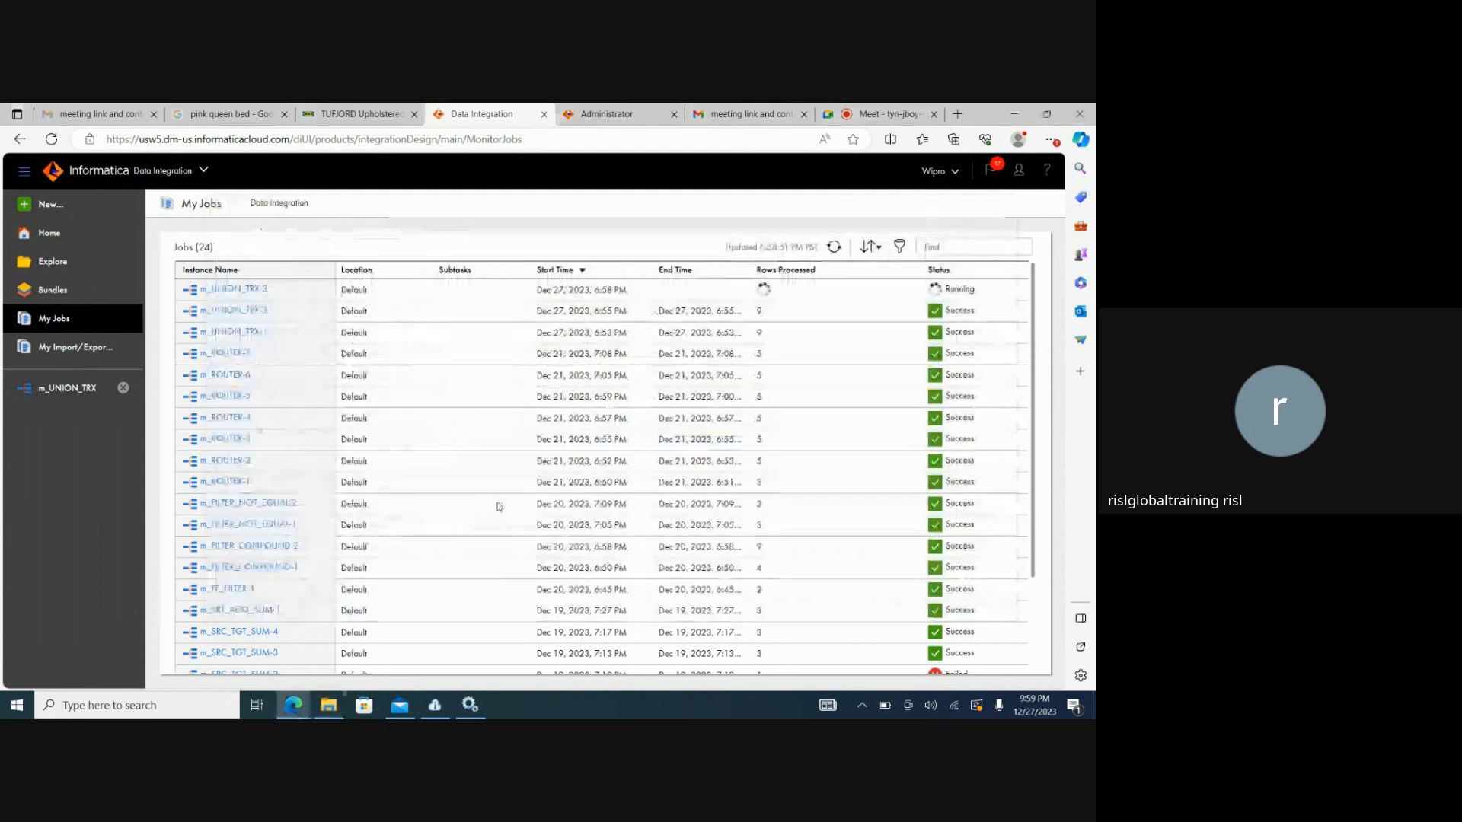
# Open the Default project in Explore to list its mappings
pyautogui.click(74, 388)
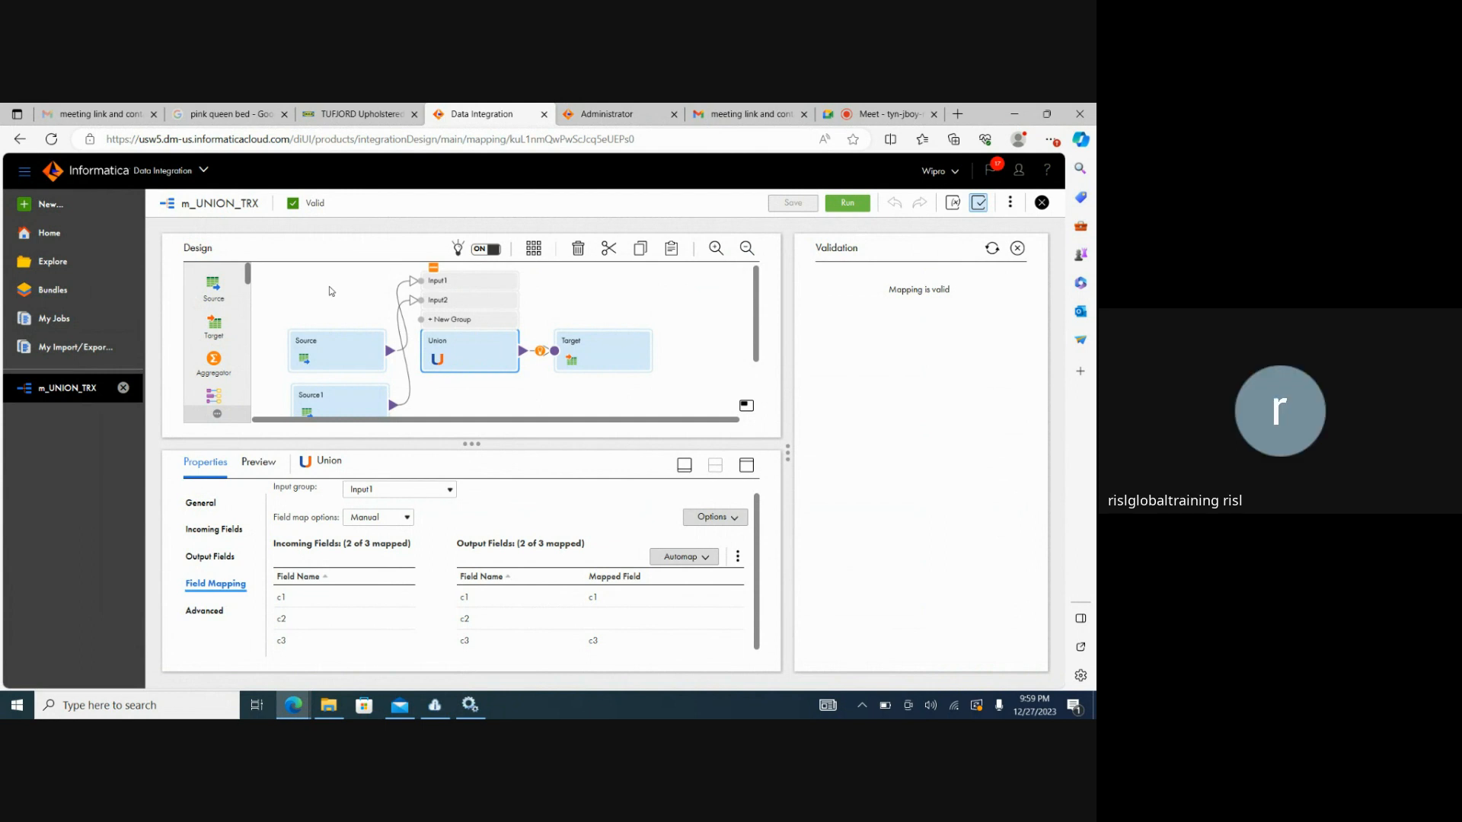
pyautogui.click(84, 262)
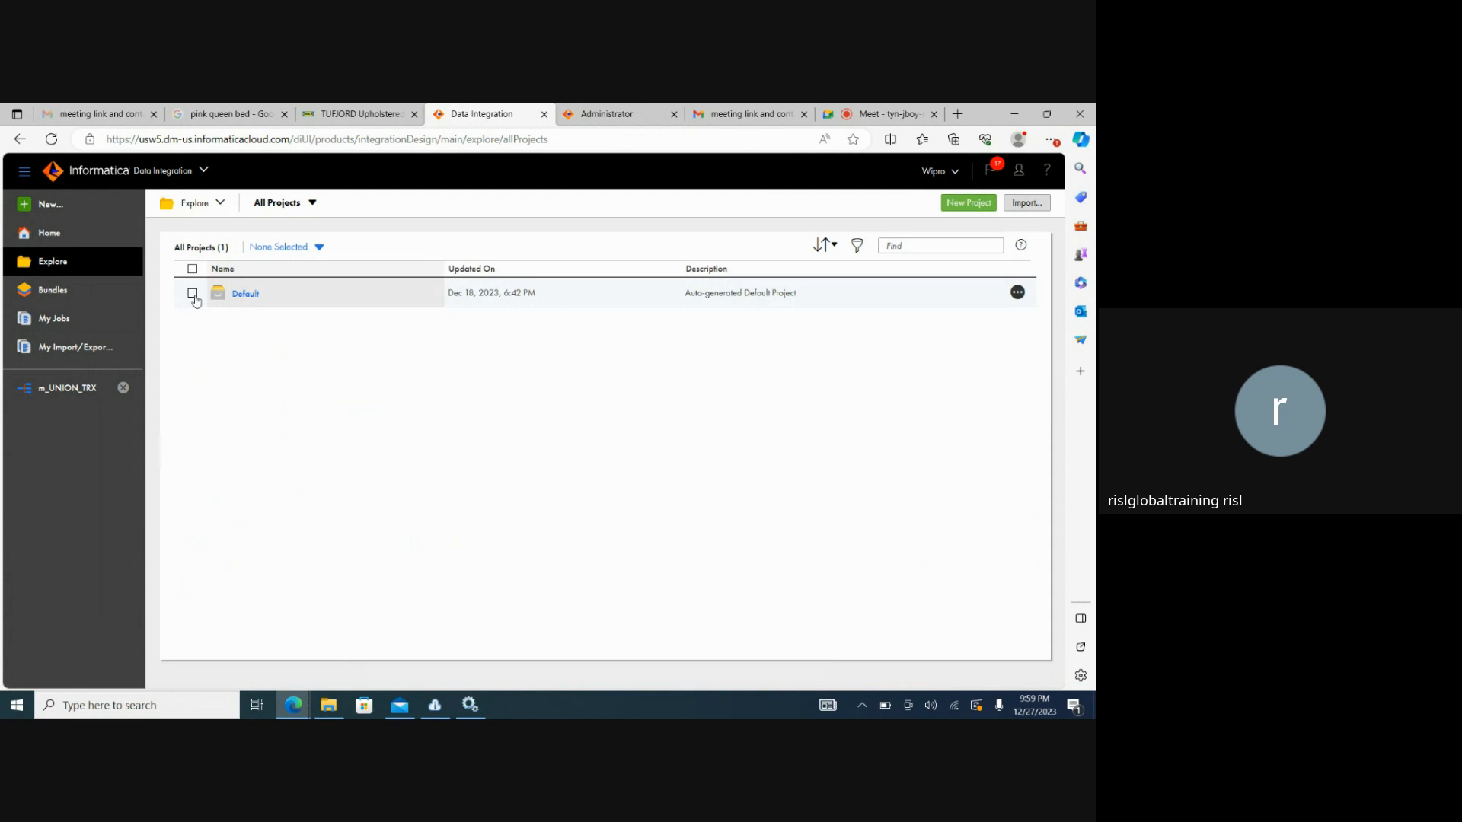
pyautogui.click(192, 294)
pyautogui.click(243, 295)
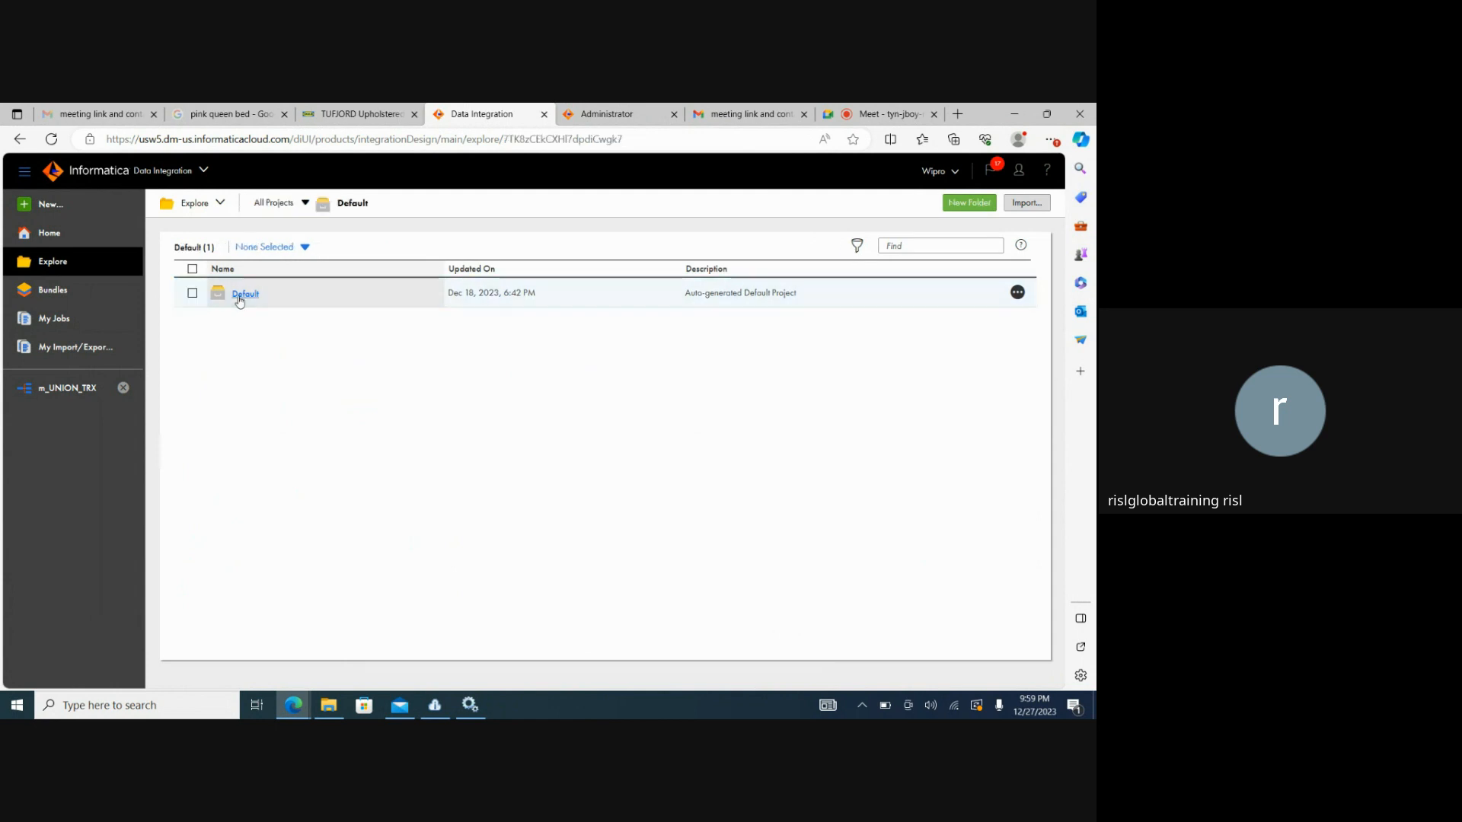
pyautogui.click(239, 296)
pyautogui.click(51, 387)
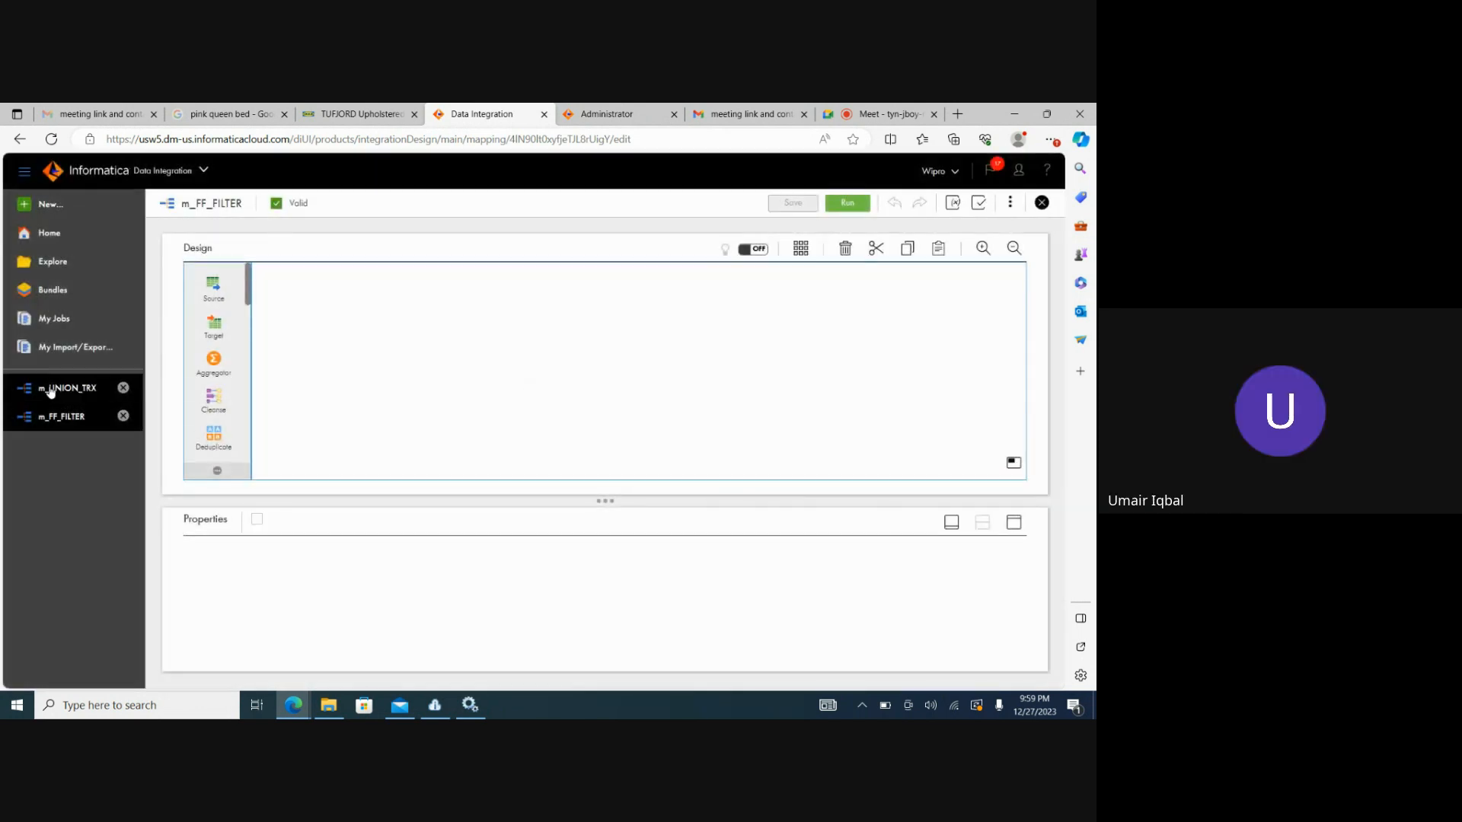
pyautogui.click(74, 265)
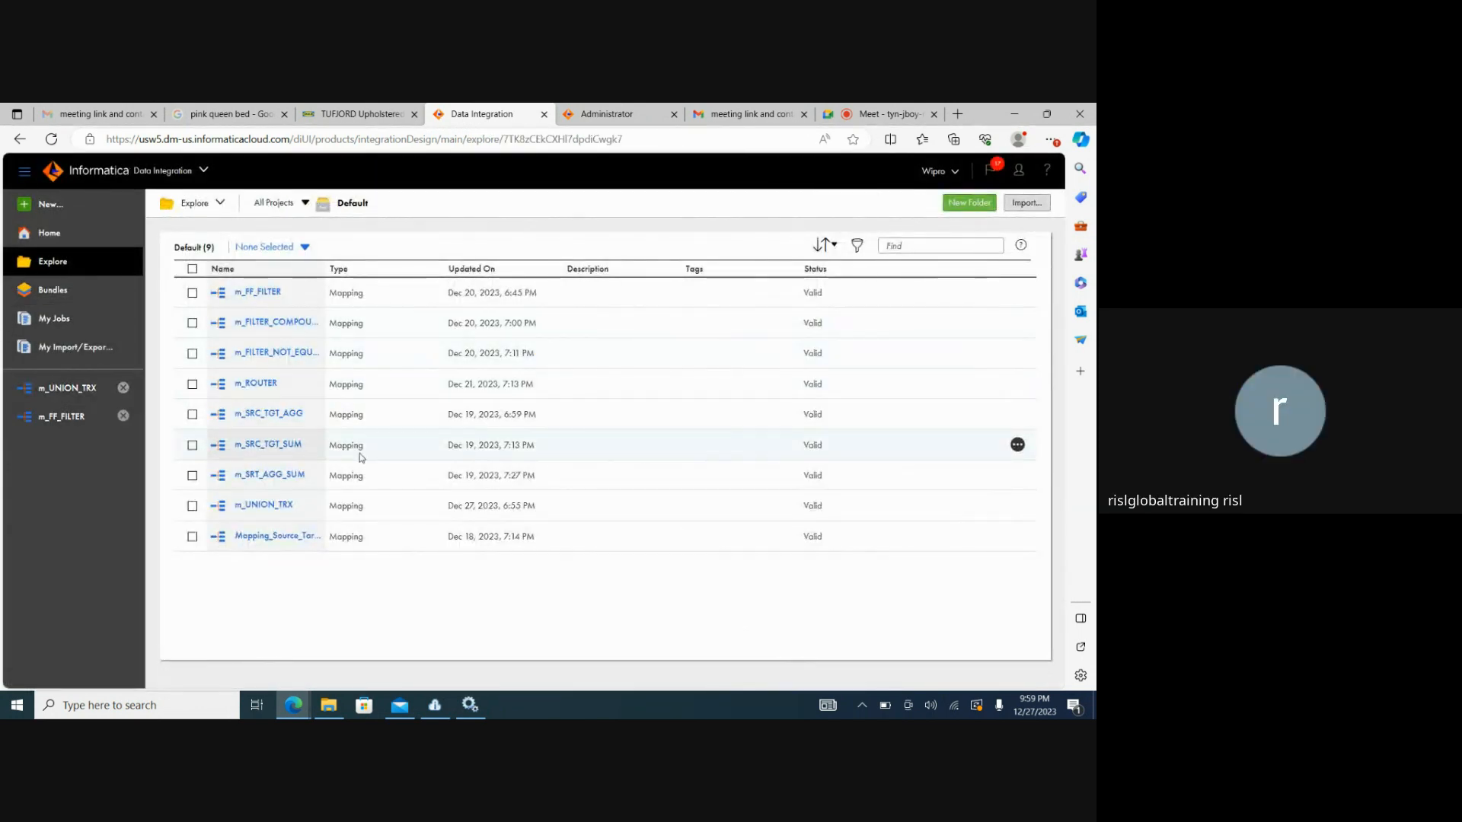
# Copy the m_UNION_TRX mapping into the same Default project, keeping both versions
pyautogui.click(193, 506)
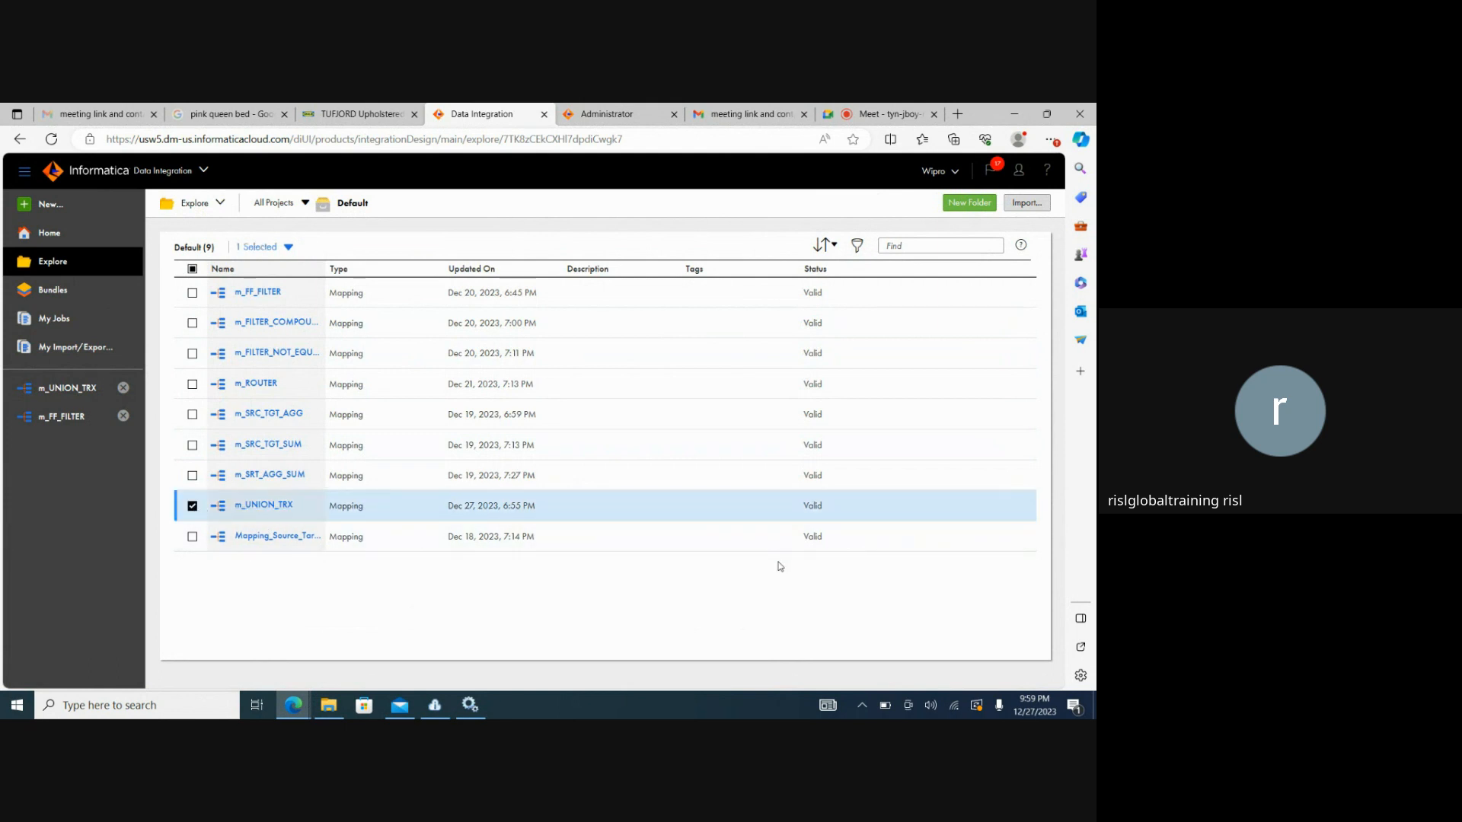
pyautogui.click(1017, 507)
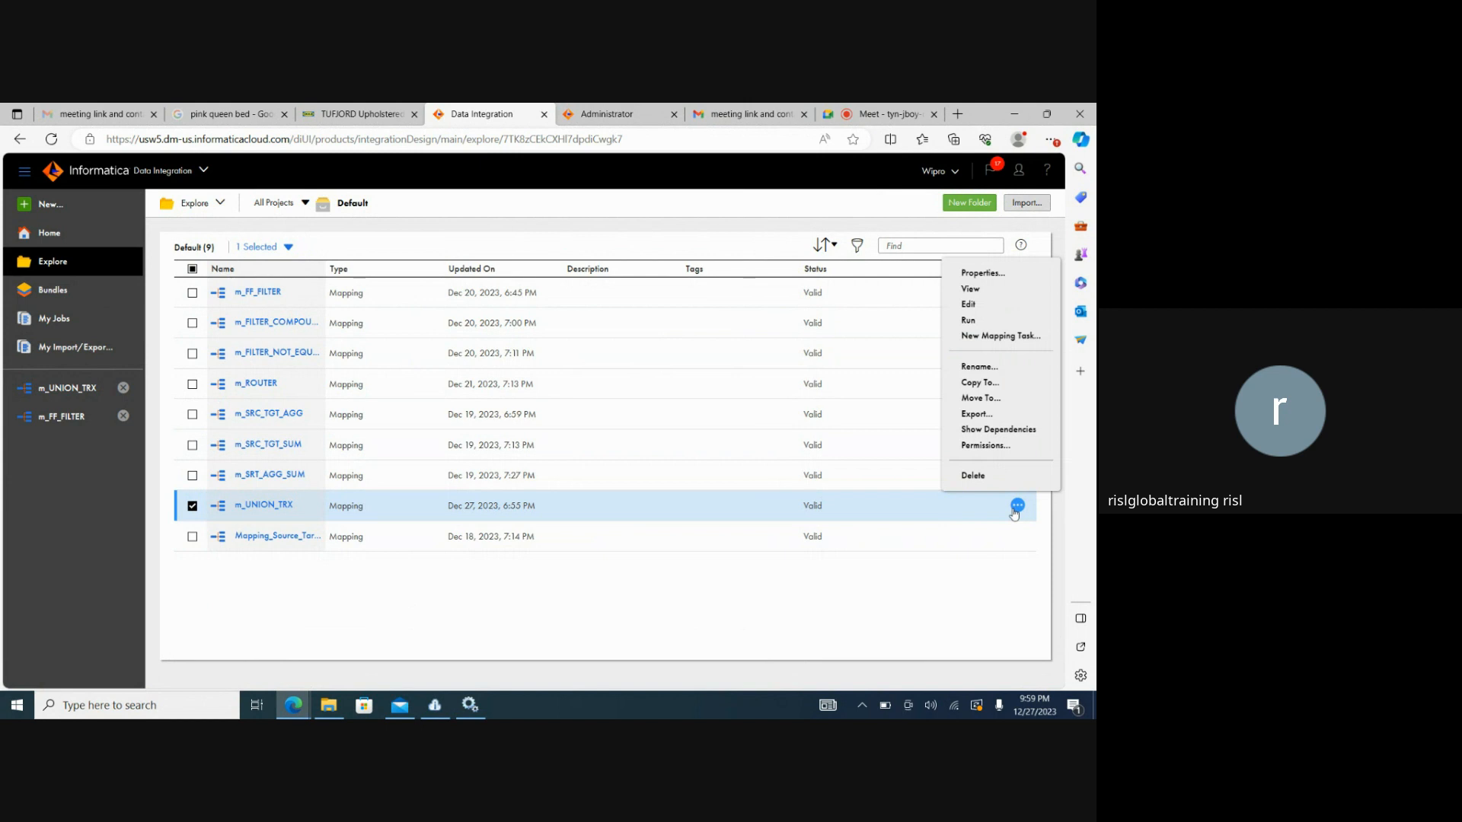
pyautogui.click(979, 382)
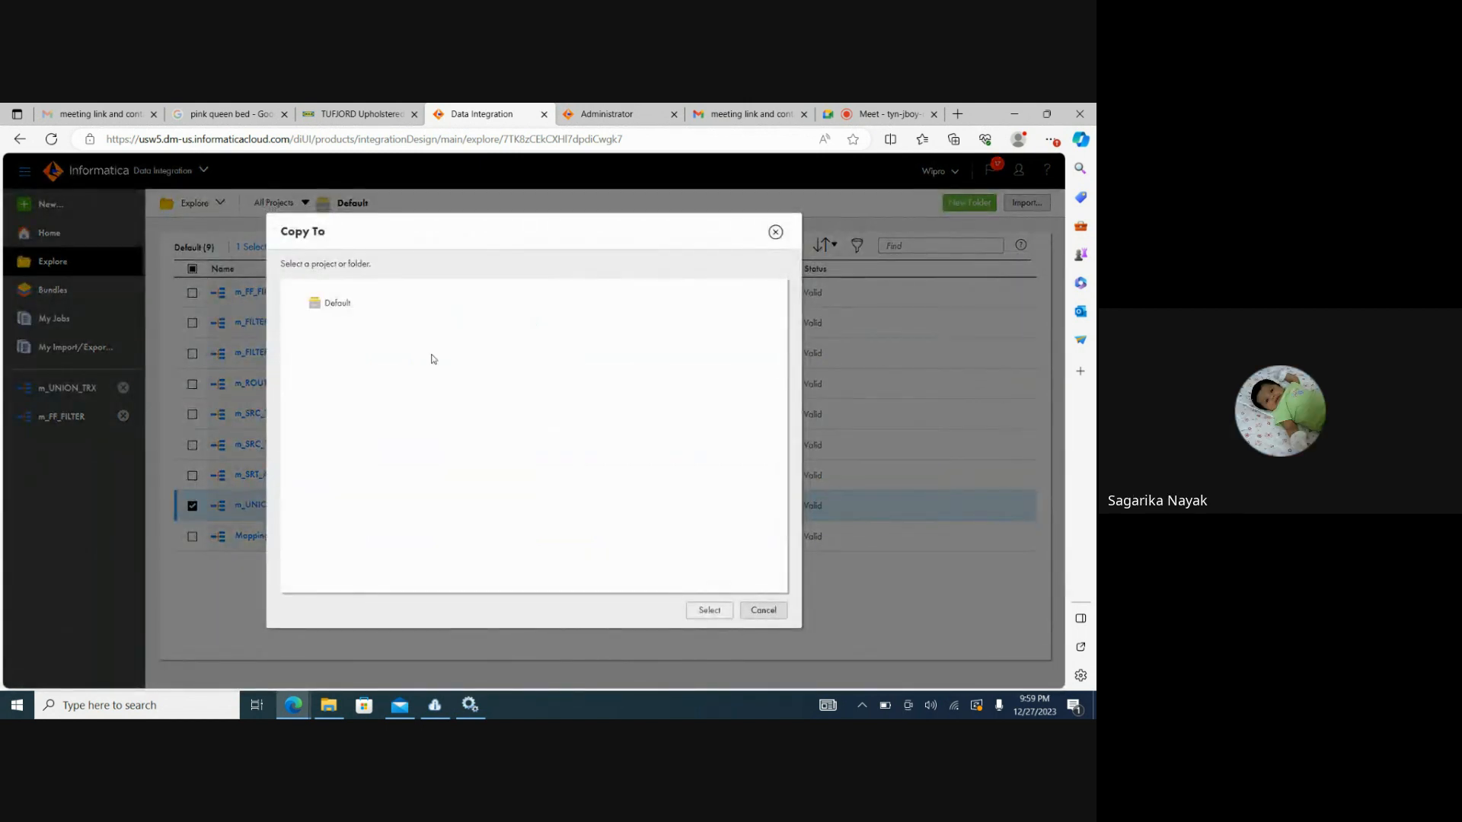
pyautogui.click(327, 305)
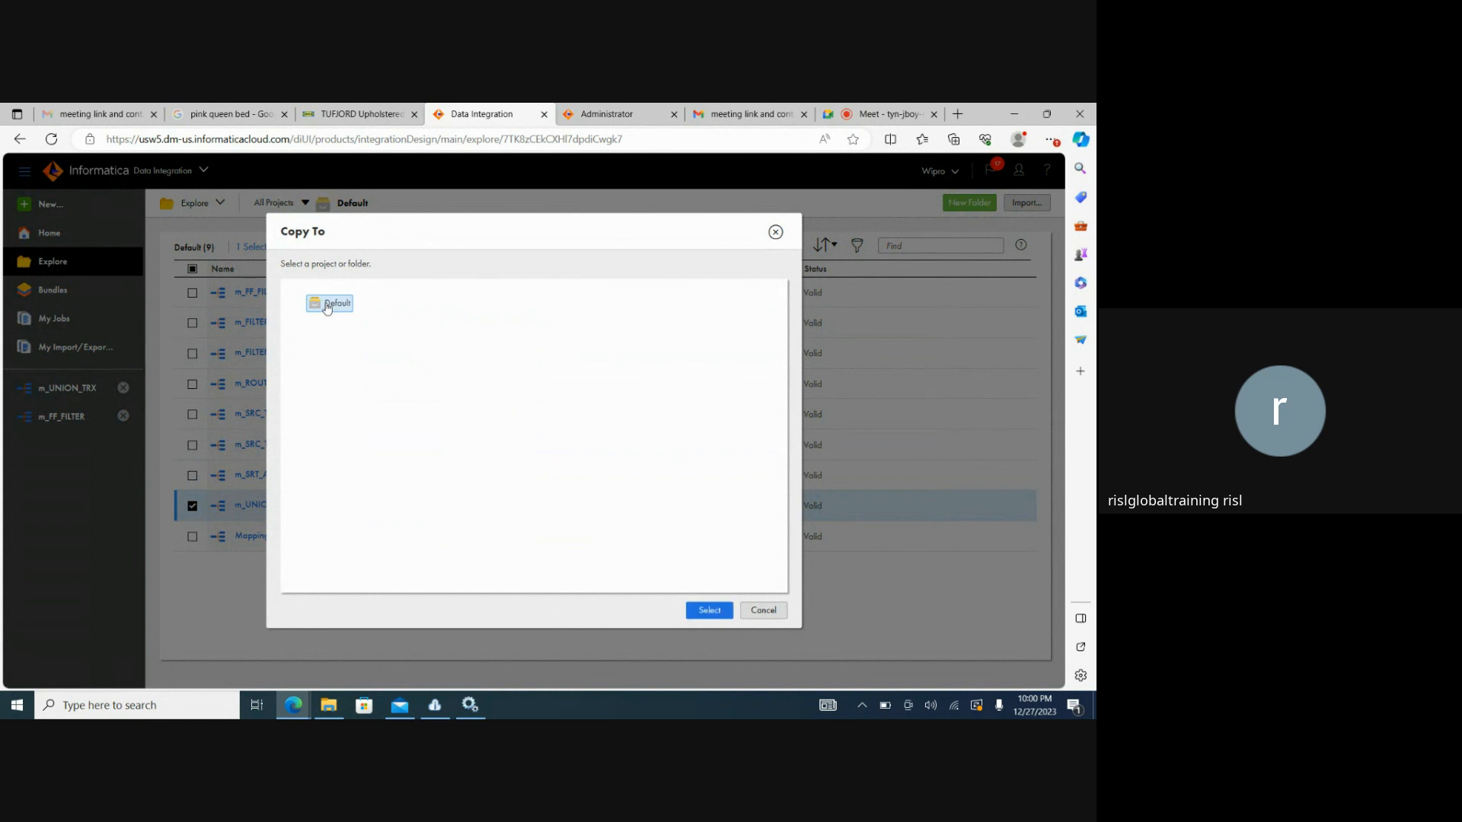
pyautogui.click(708, 610)
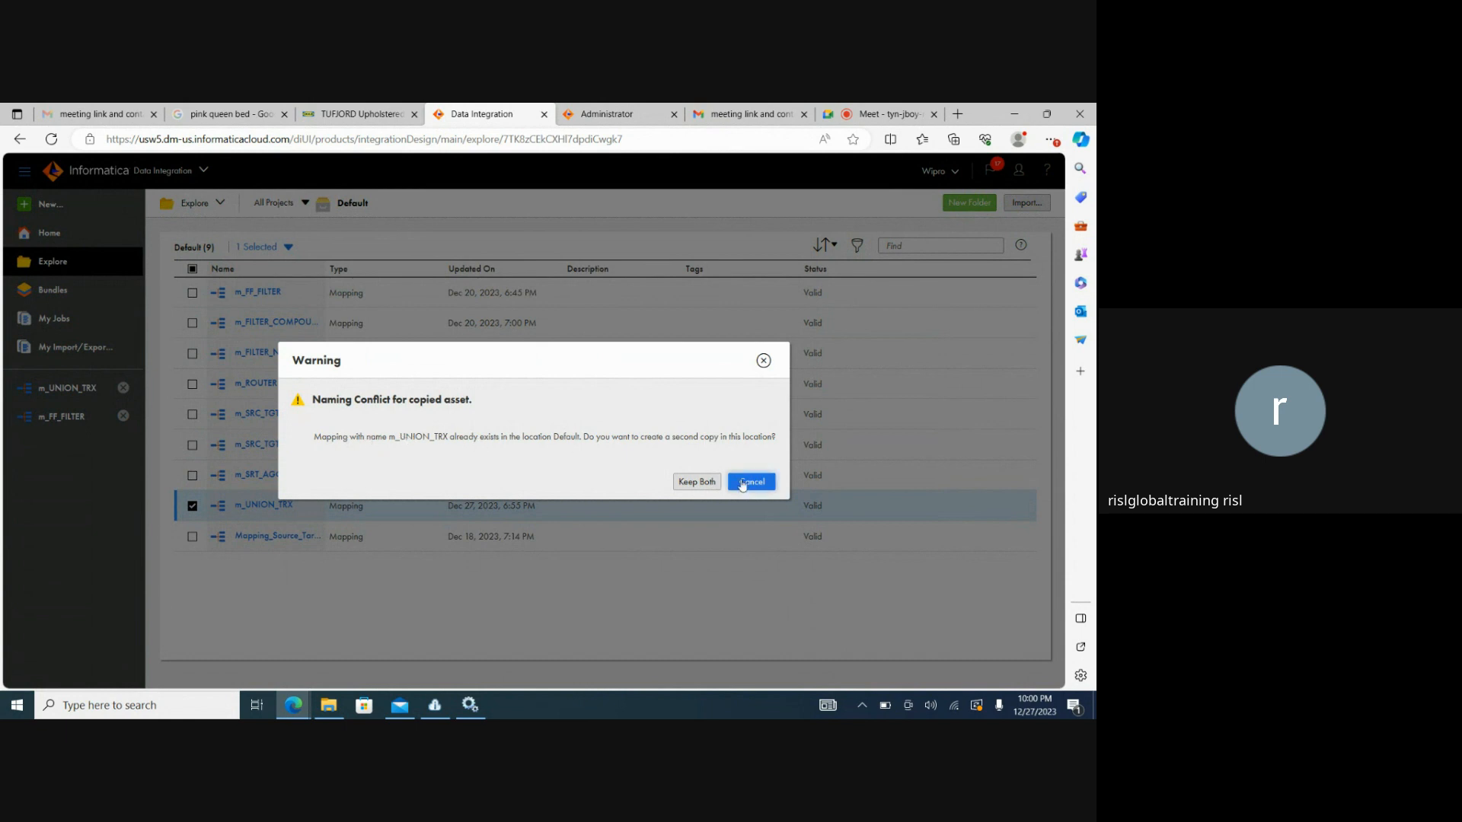
pyautogui.click(694, 481)
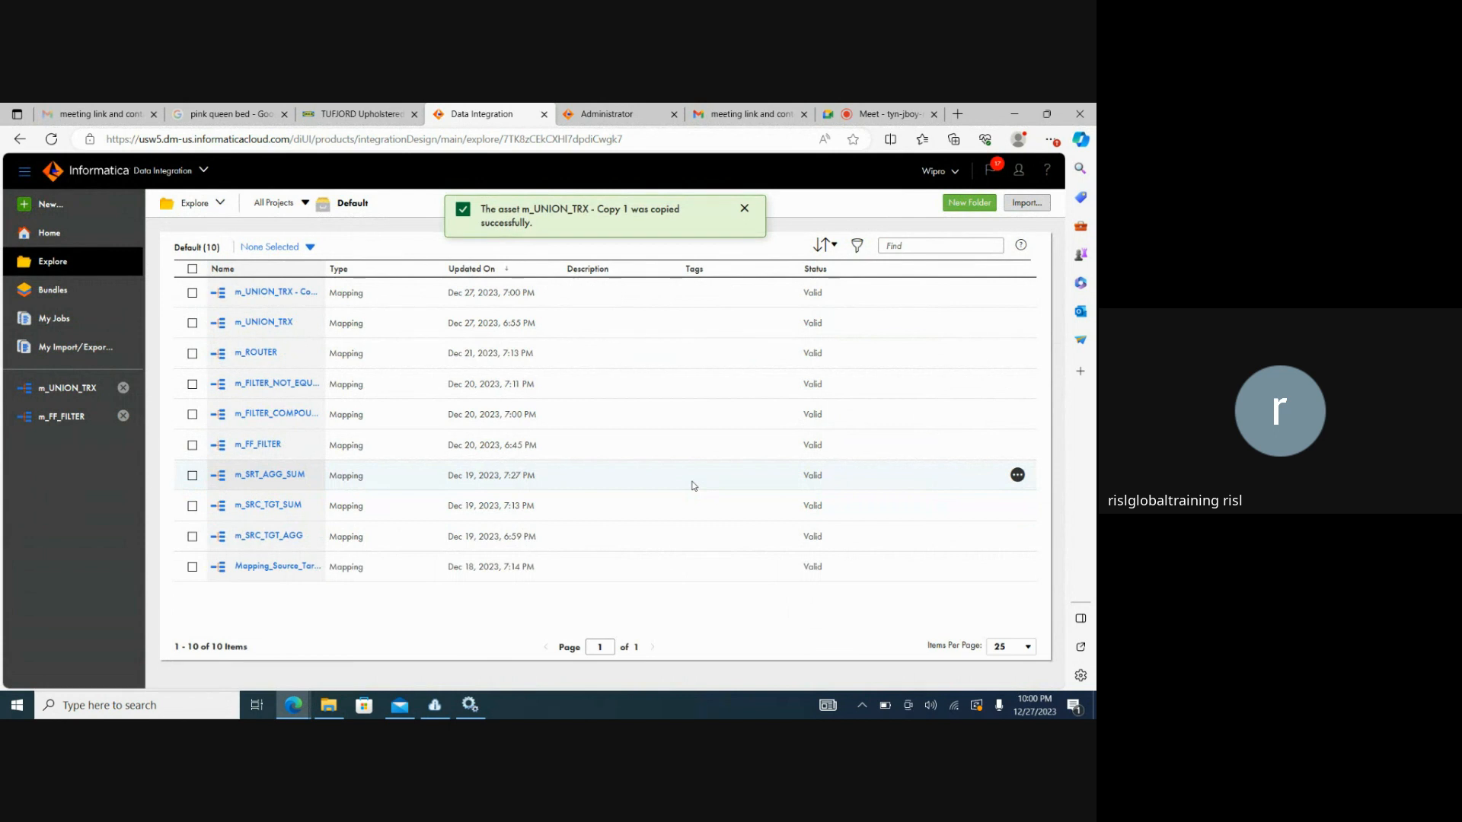
# Rename the copied m_UNION_TRX mapping as m_UNION_TRX _3_SRC
pyautogui.click(193, 293)
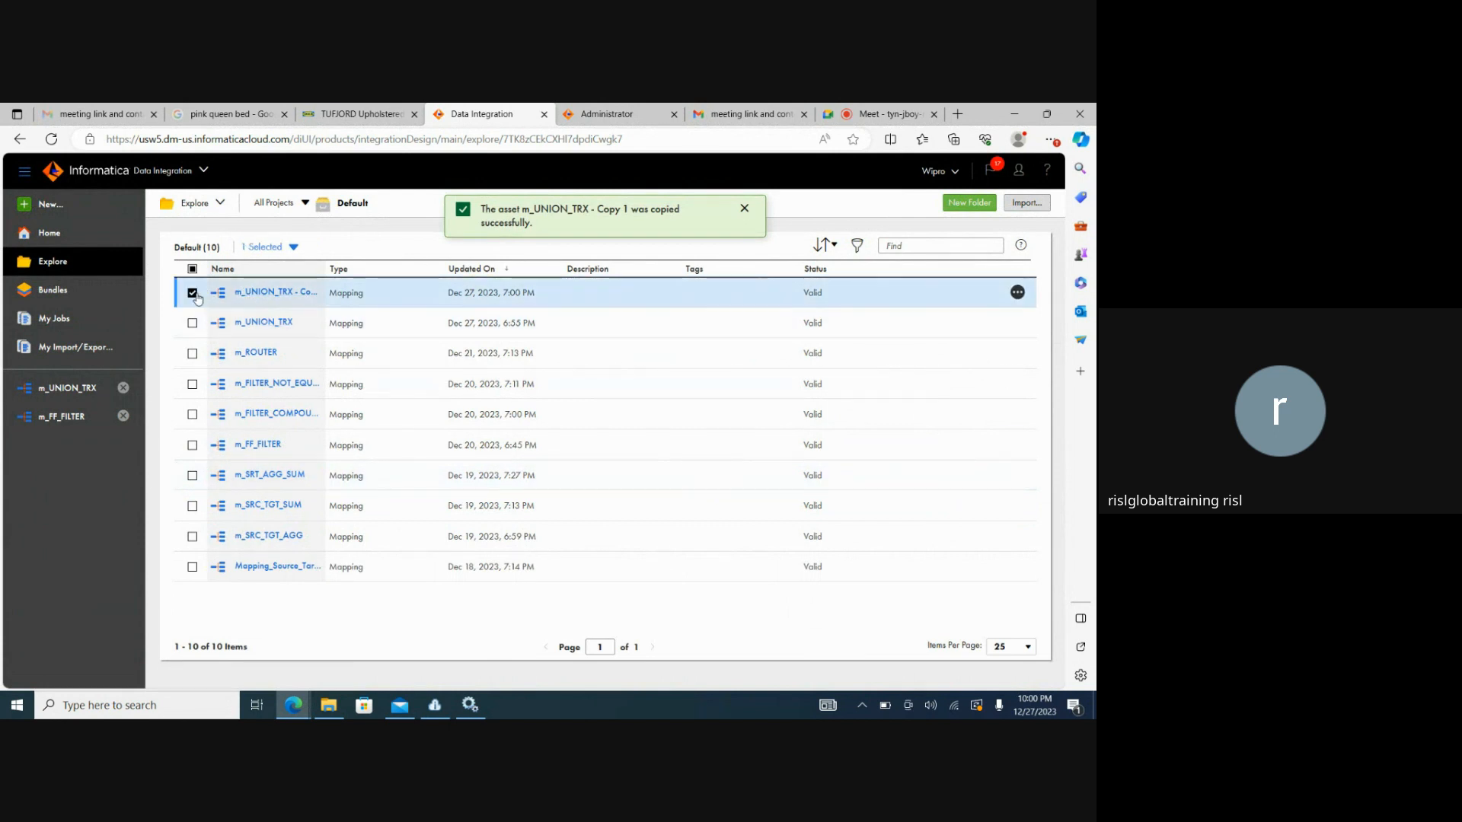
pyautogui.click(1017, 293)
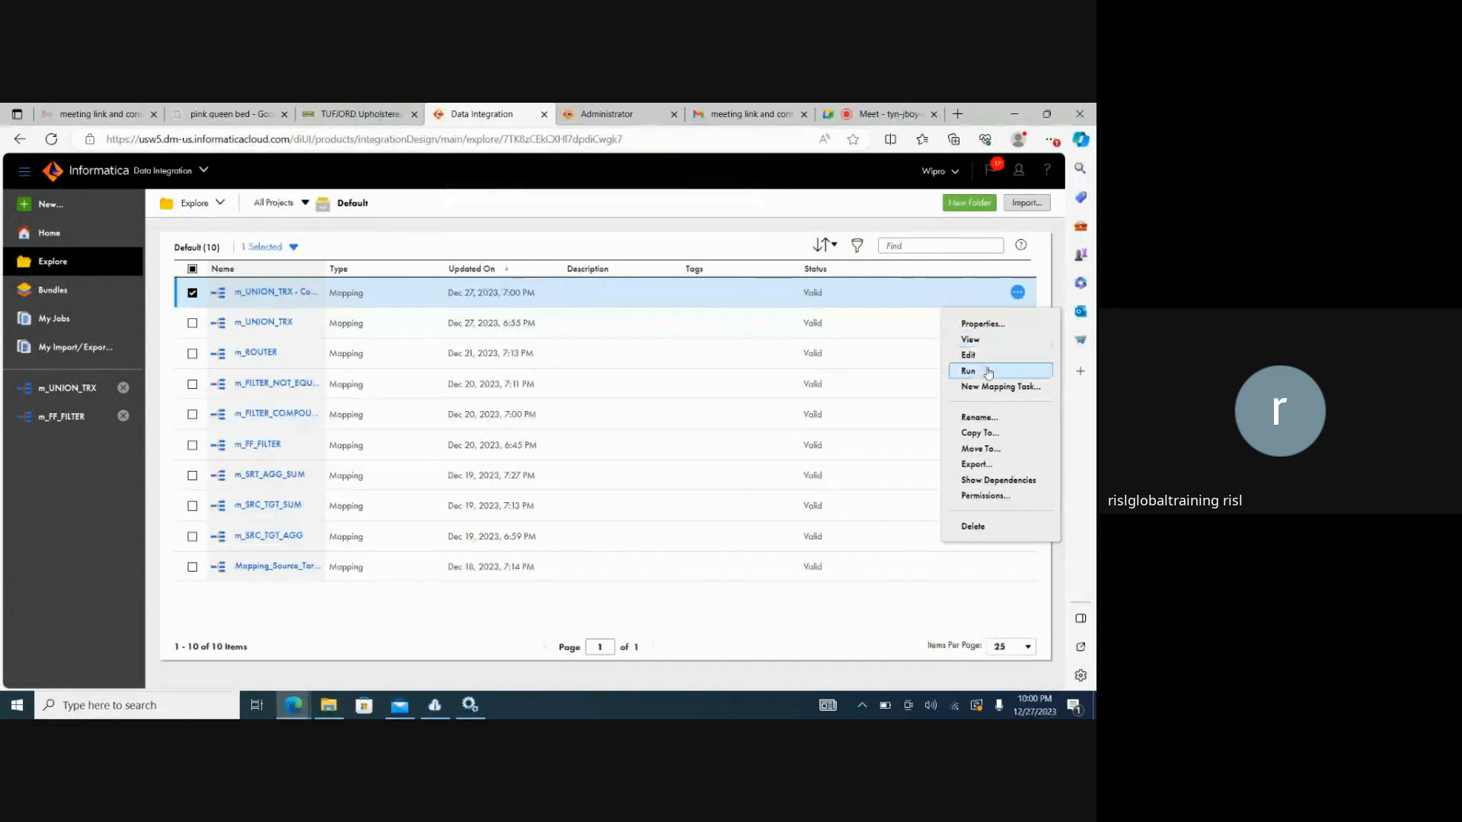
pyautogui.click(982, 418)
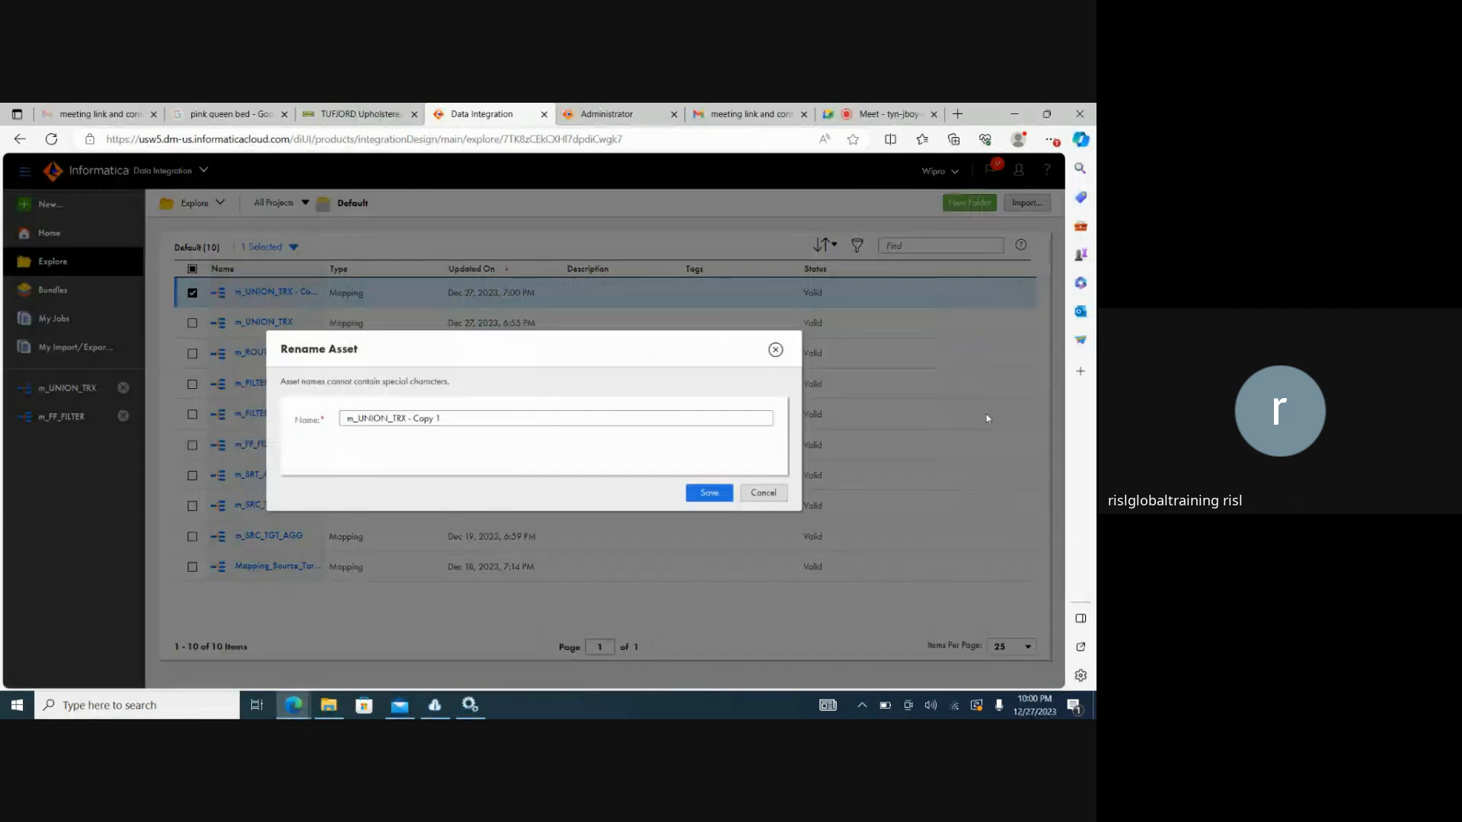
pyautogui.click(456, 418)
pyautogui.press('BackSpace')
pyautogui.press('BackSpace')
pyautogui.press('BackSpace')
pyautogui.press('BackSpace')
pyautogui.press('BackSpace')
pyautogui.press('BackSpace')
pyautogui.press('BackSpace')
pyautogui.press('BackSpace')
pyautogui.press('BackSpace')
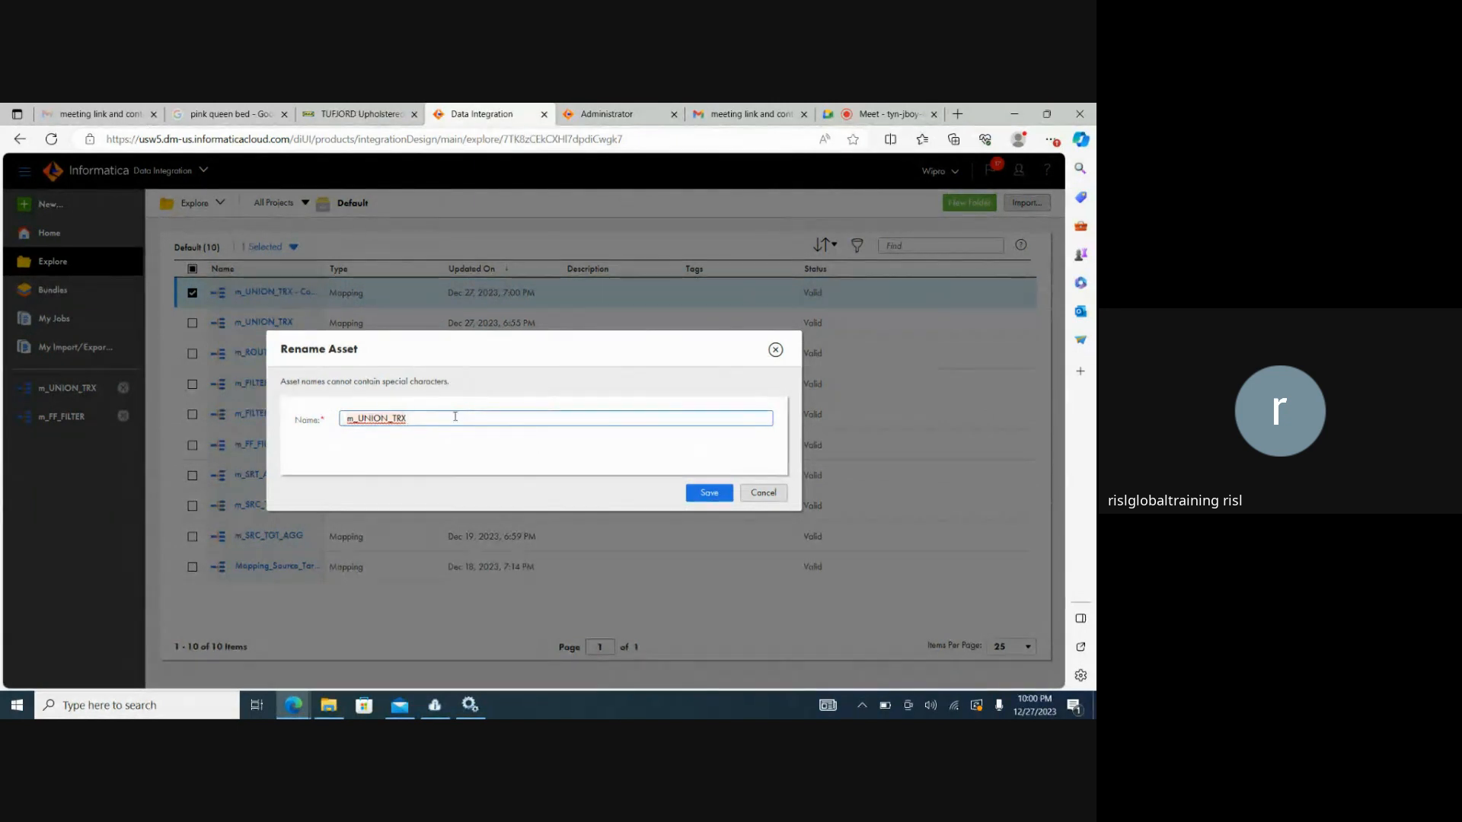
pyautogui.write('_3_SRC')
pyautogui.click(707, 493)
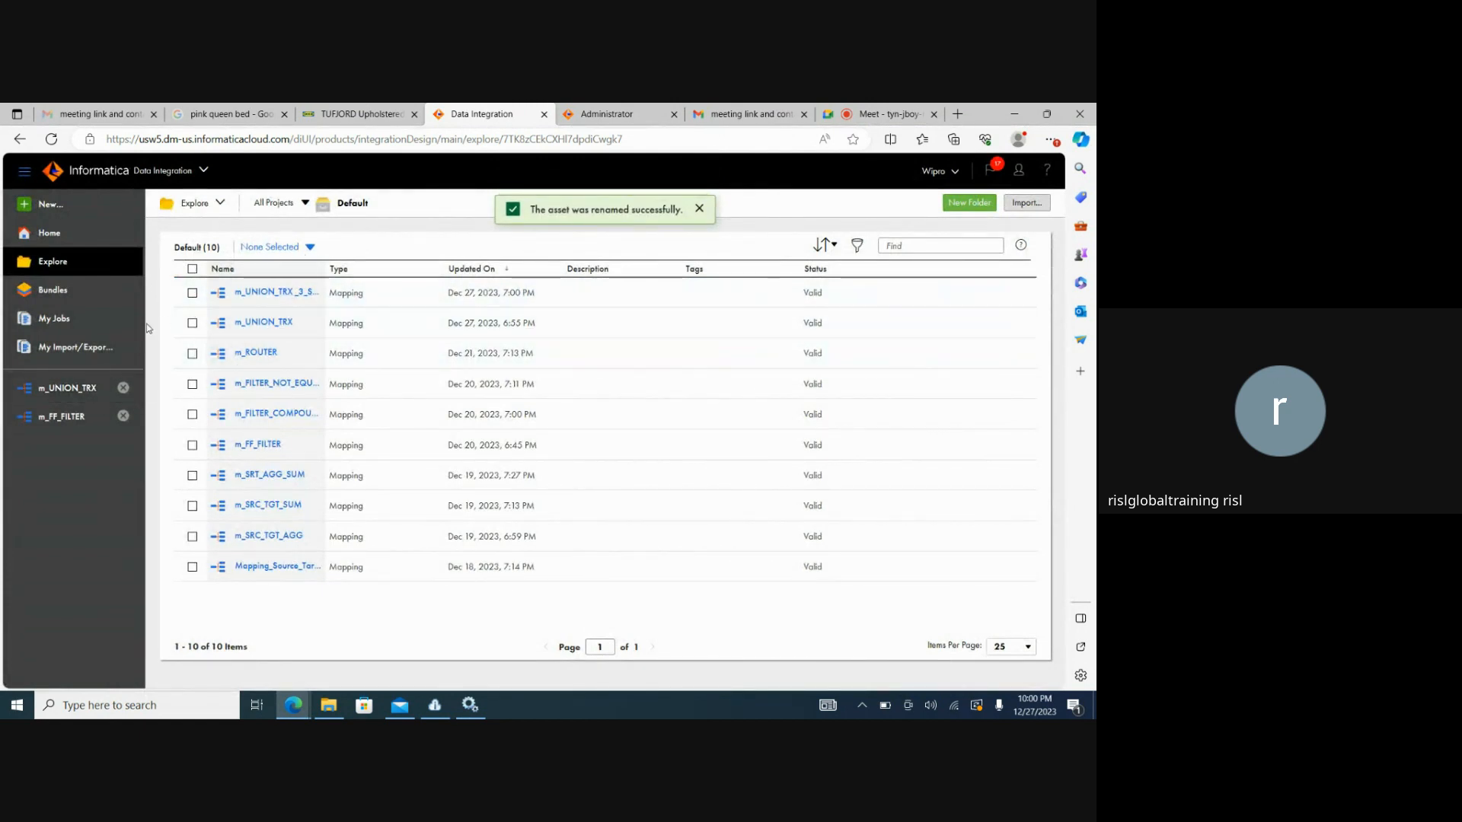
# Open the m_UNION_TRX _3_SRC mapping and add a third source below Source1 using the Source_FlatFile connection
pyautogui.click(255, 293)
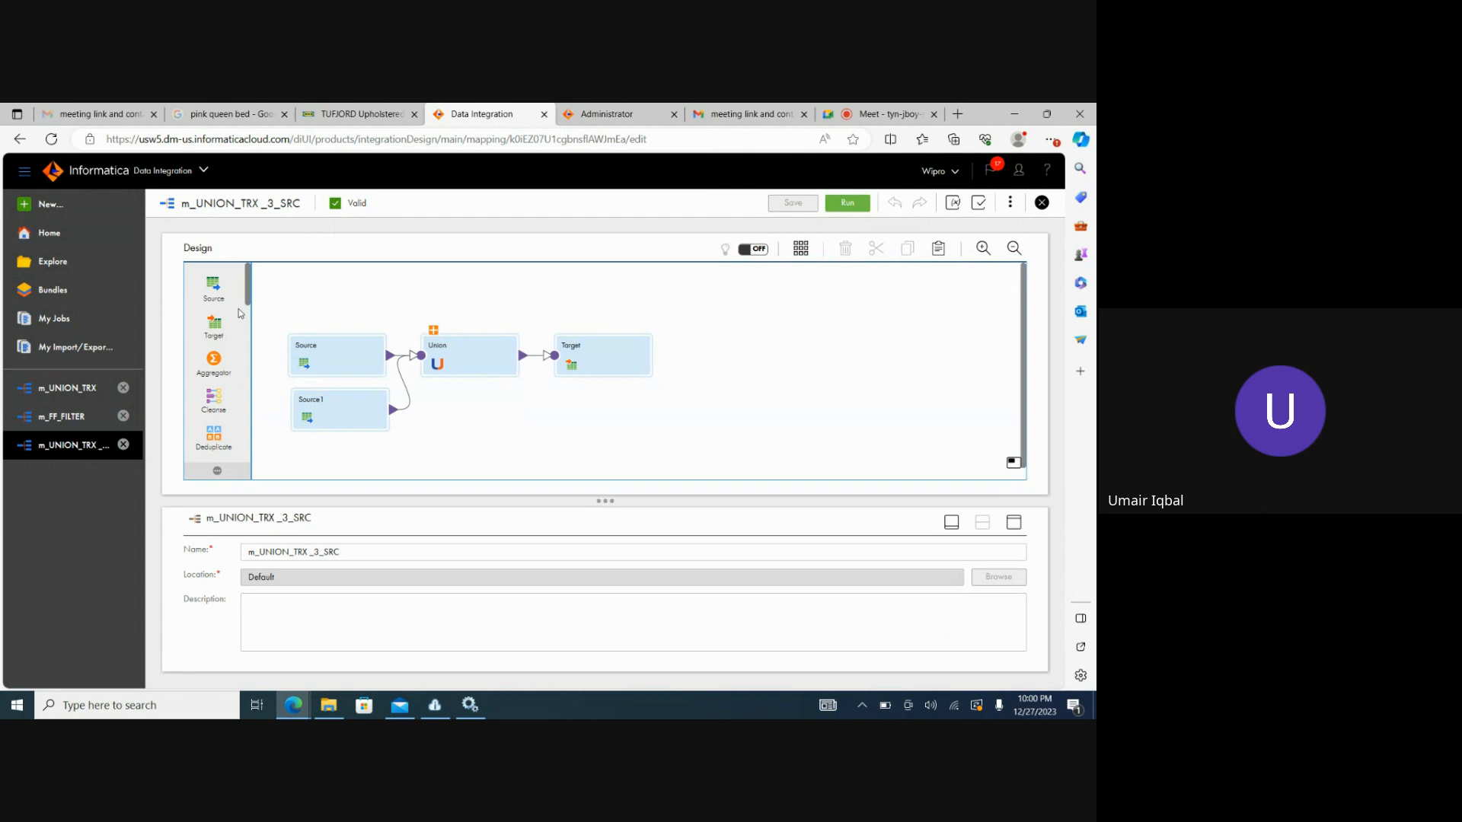
pyautogui.moveTo(217, 291); pyautogui.dragTo(295, 449)
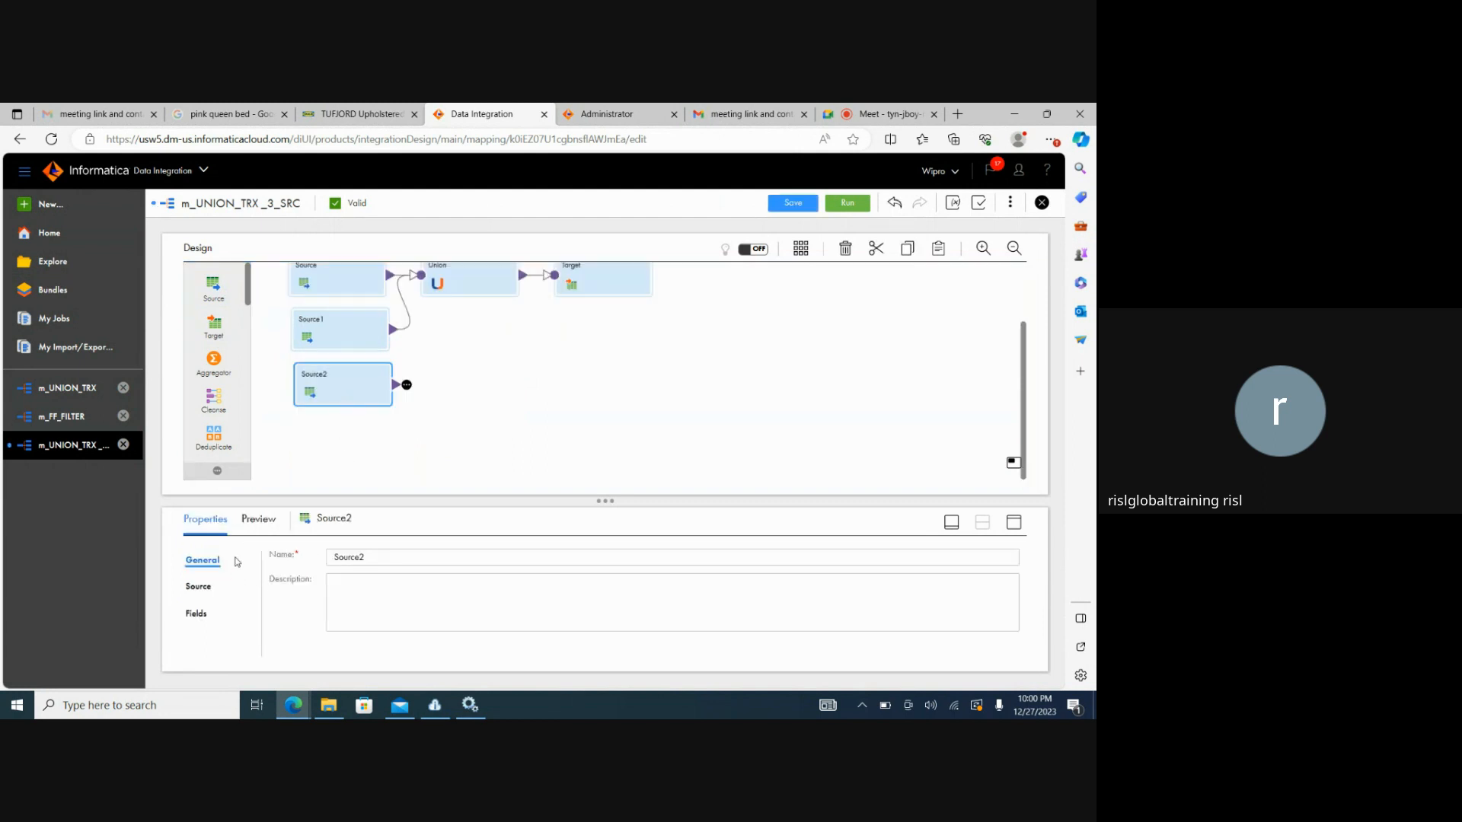
pyautogui.click(200, 586)
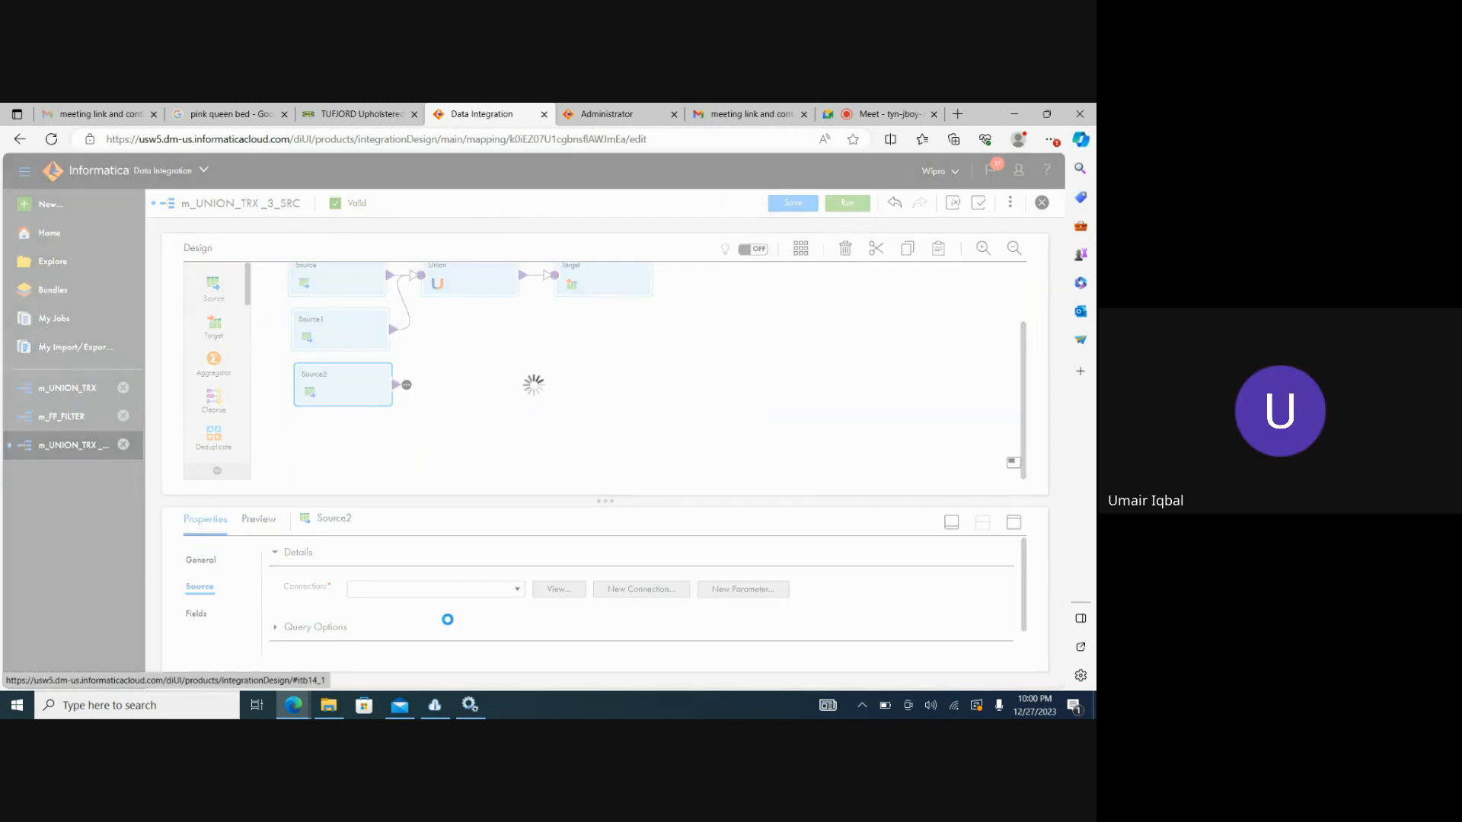
pyautogui.click(517, 591)
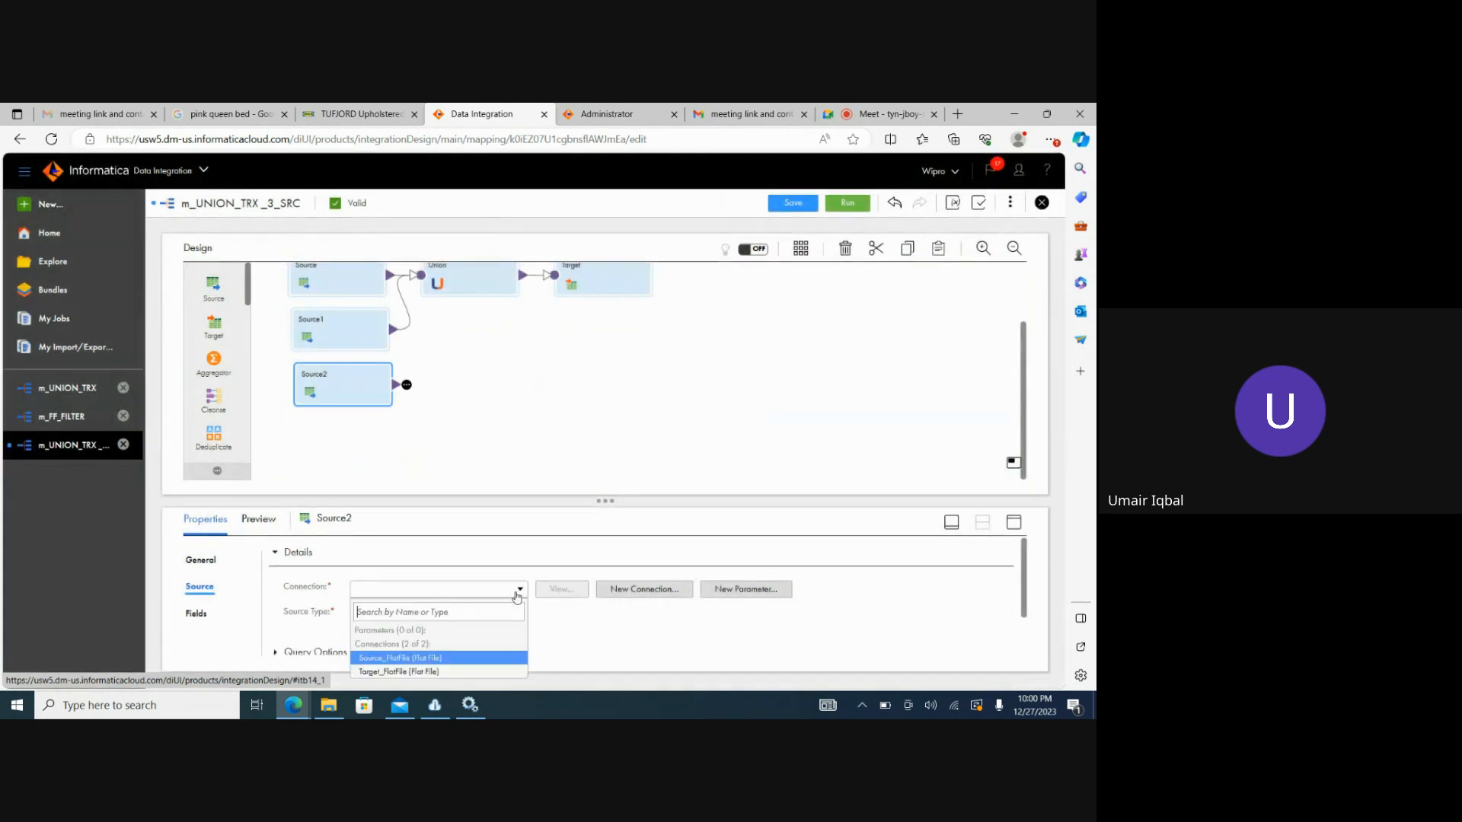
pyautogui.click(425, 659)
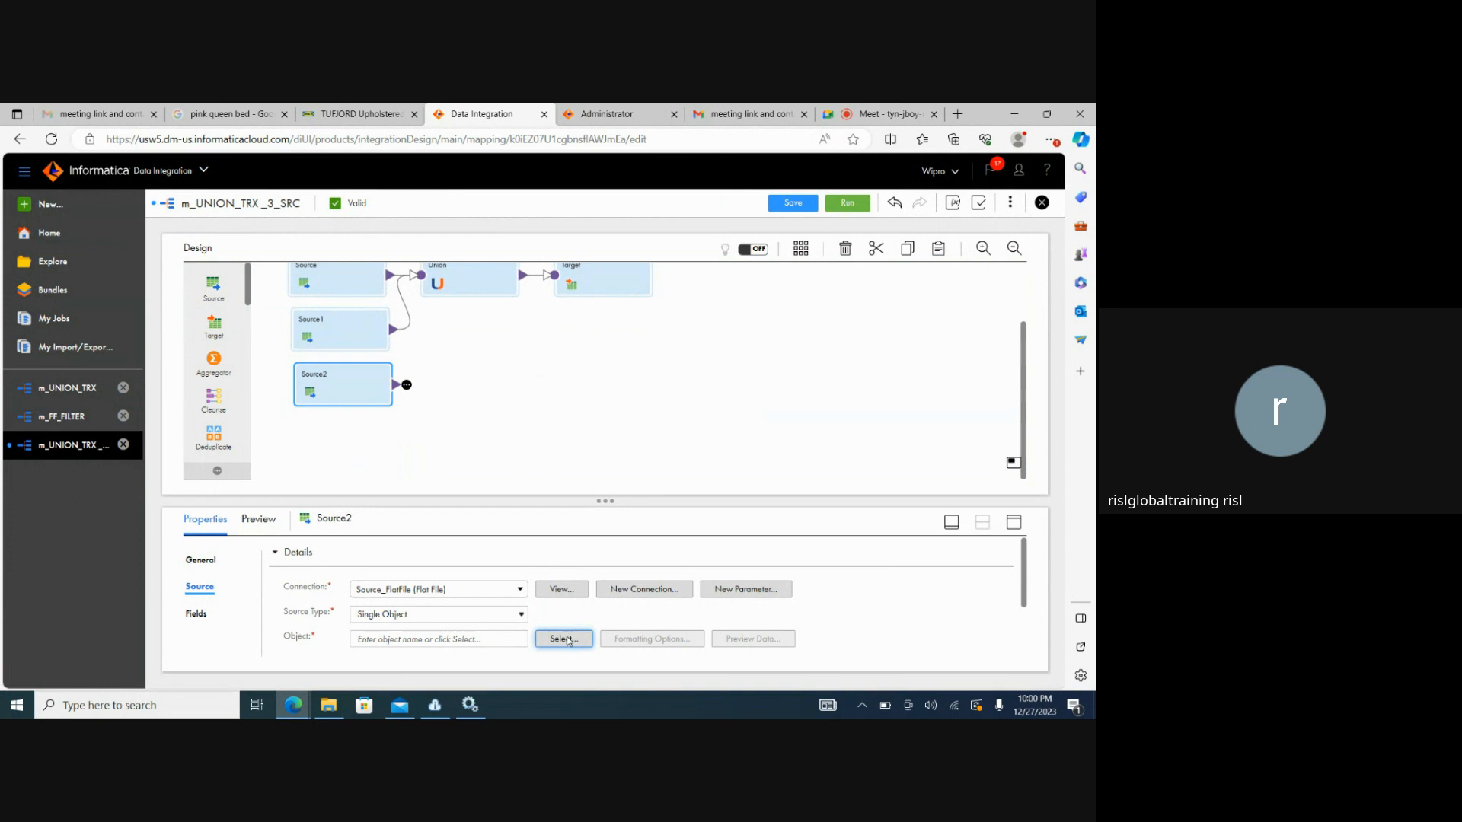
# Switch to File Explorer and duplicate the SEQ_1 text file within the C: drive's Source folder
pyautogui.click(328, 705)
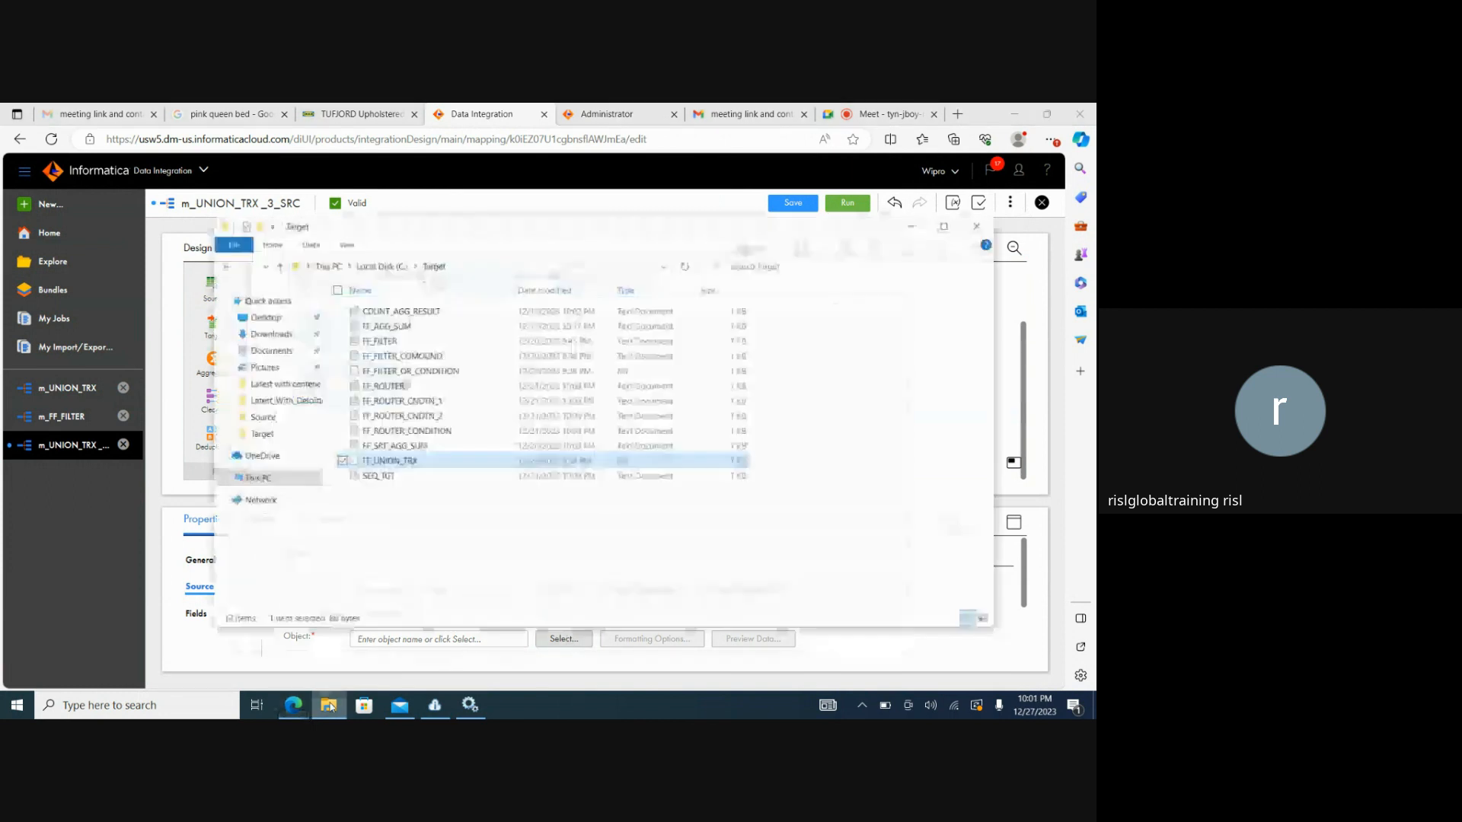
pyautogui.click(383, 250)
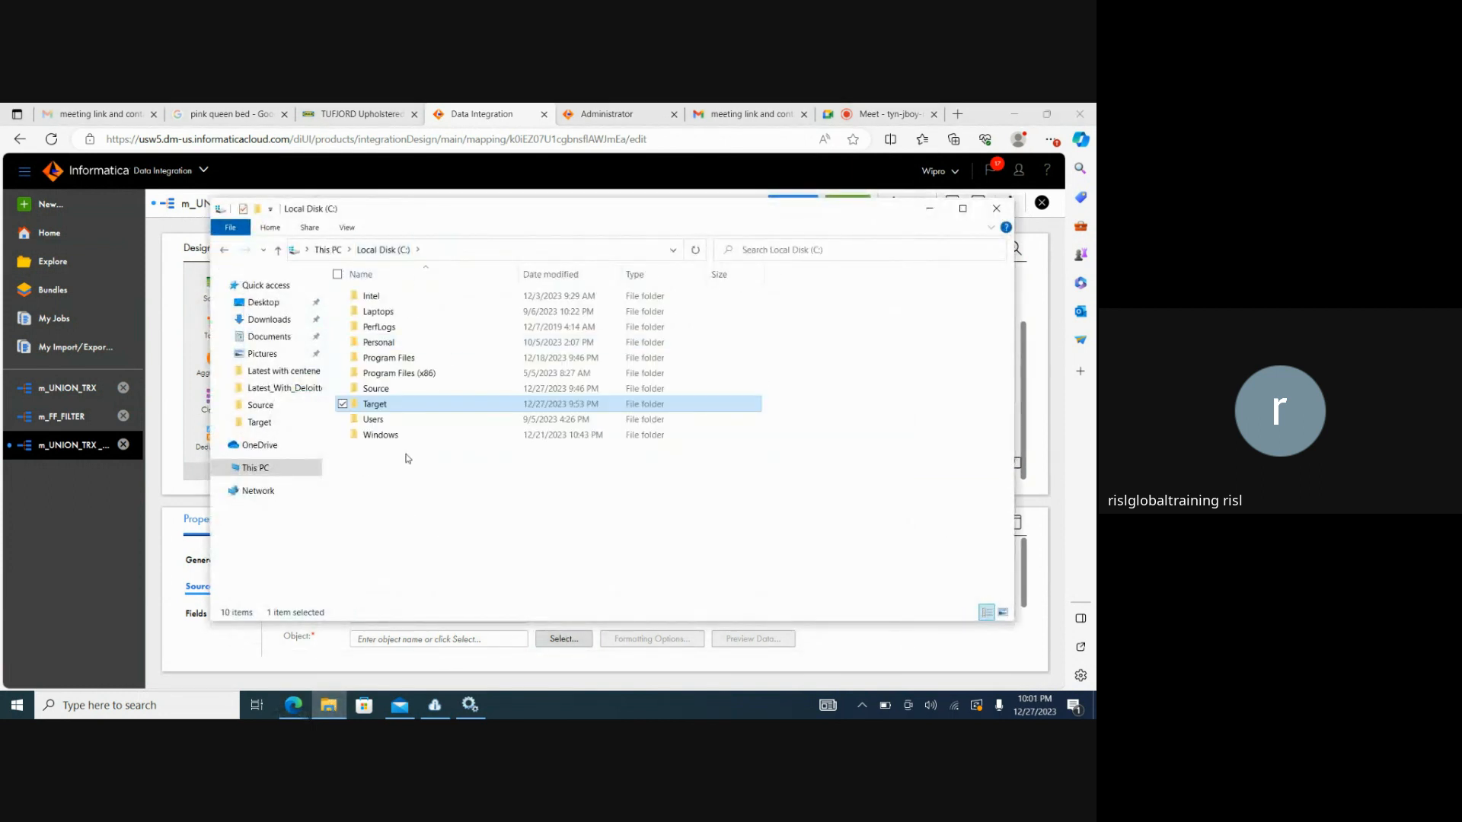
pyautogui.click(376, 389)
pyautogui.doubleClick(388, 395)
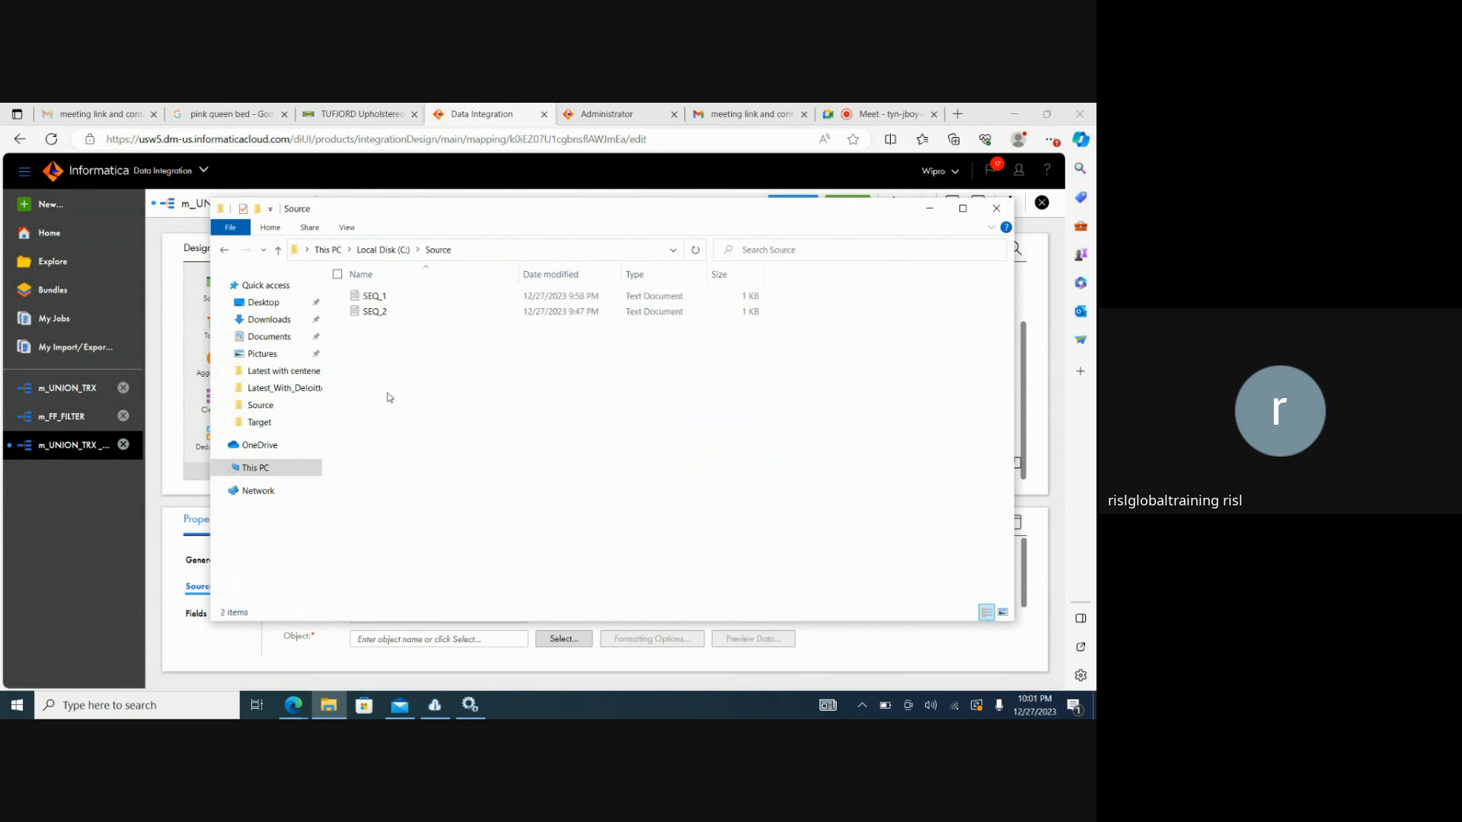
pyautogui.click(391, 300)
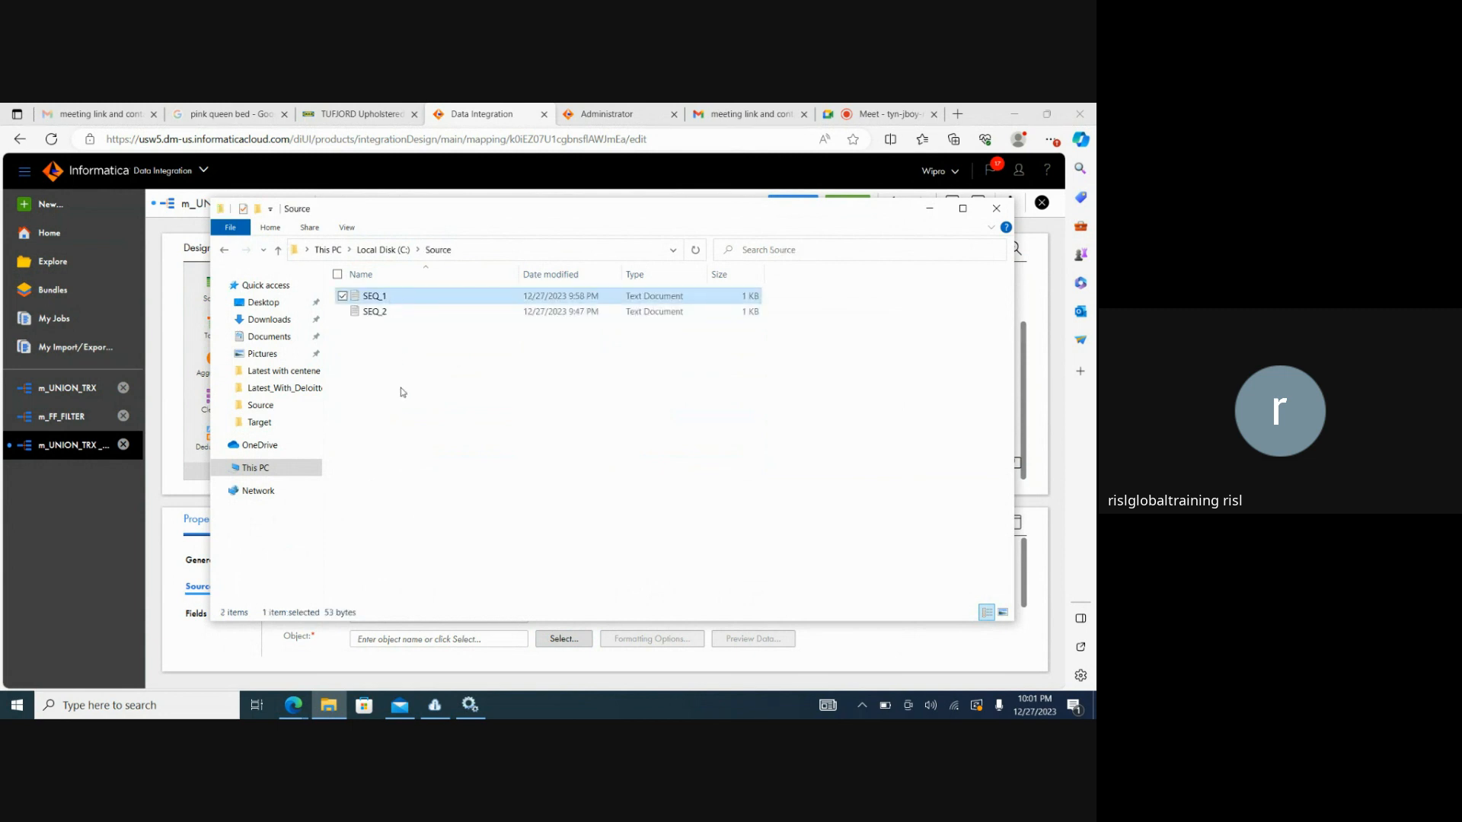
pyautogui.hotkey('ctrl', 'v')
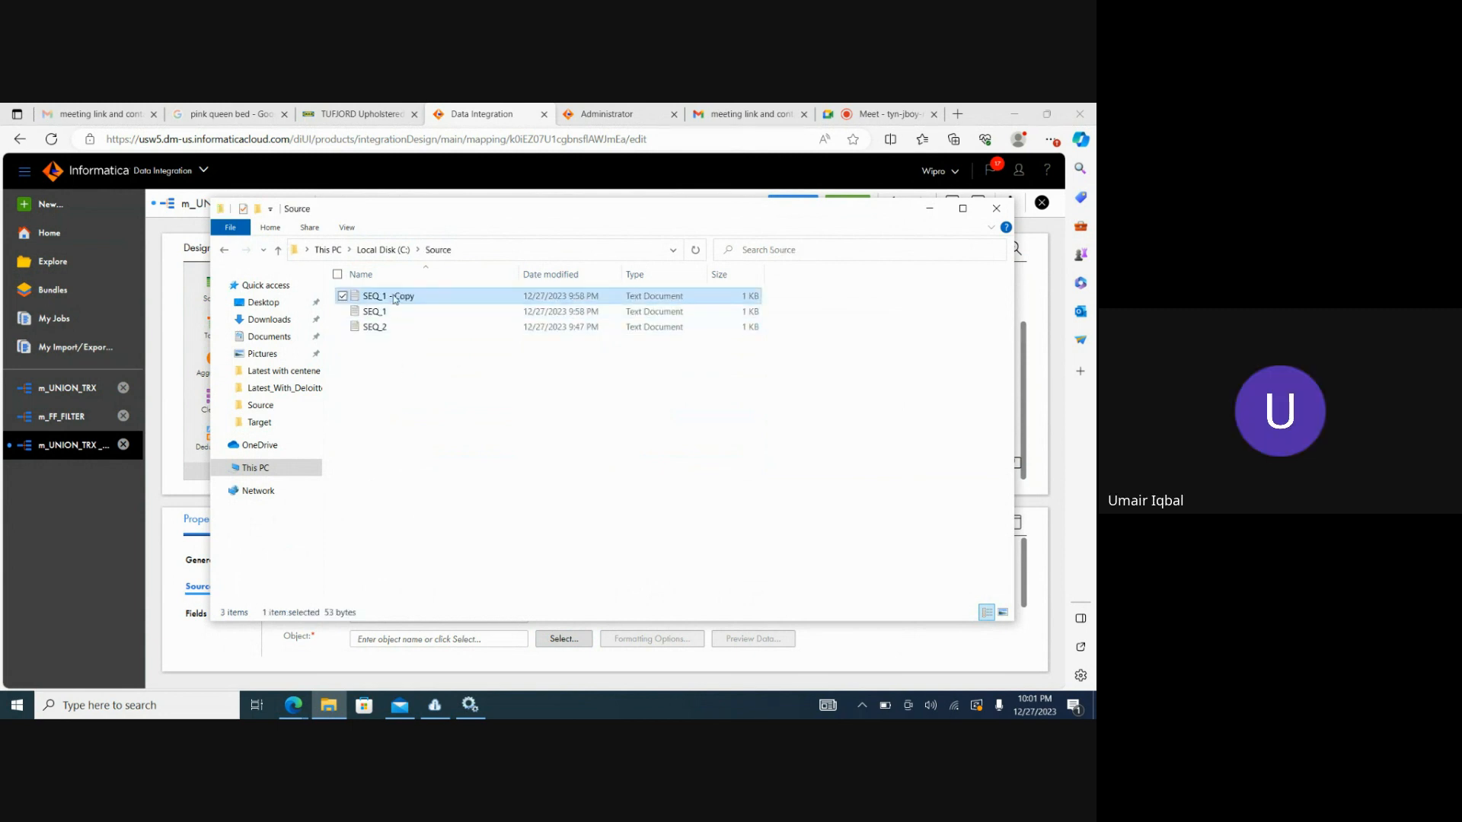
# Rename the copy of SEQ_1 as SEQ_3 and return to the mapping
pyautogui.click(426, 297)
pyautogui.click(425, 298)
pyautogui.press('BackSpace')
pyautogui.press('BackSpace')
pyautogui.press('BackSpace')
pyautogui.press('BackSpace')
pyautogui.press('BackSpace')
pyautogui.press('BackSpace')
pyautogui.press('BackSpace')
pyautogui.write('3')
pyautogui.click(424, 412)
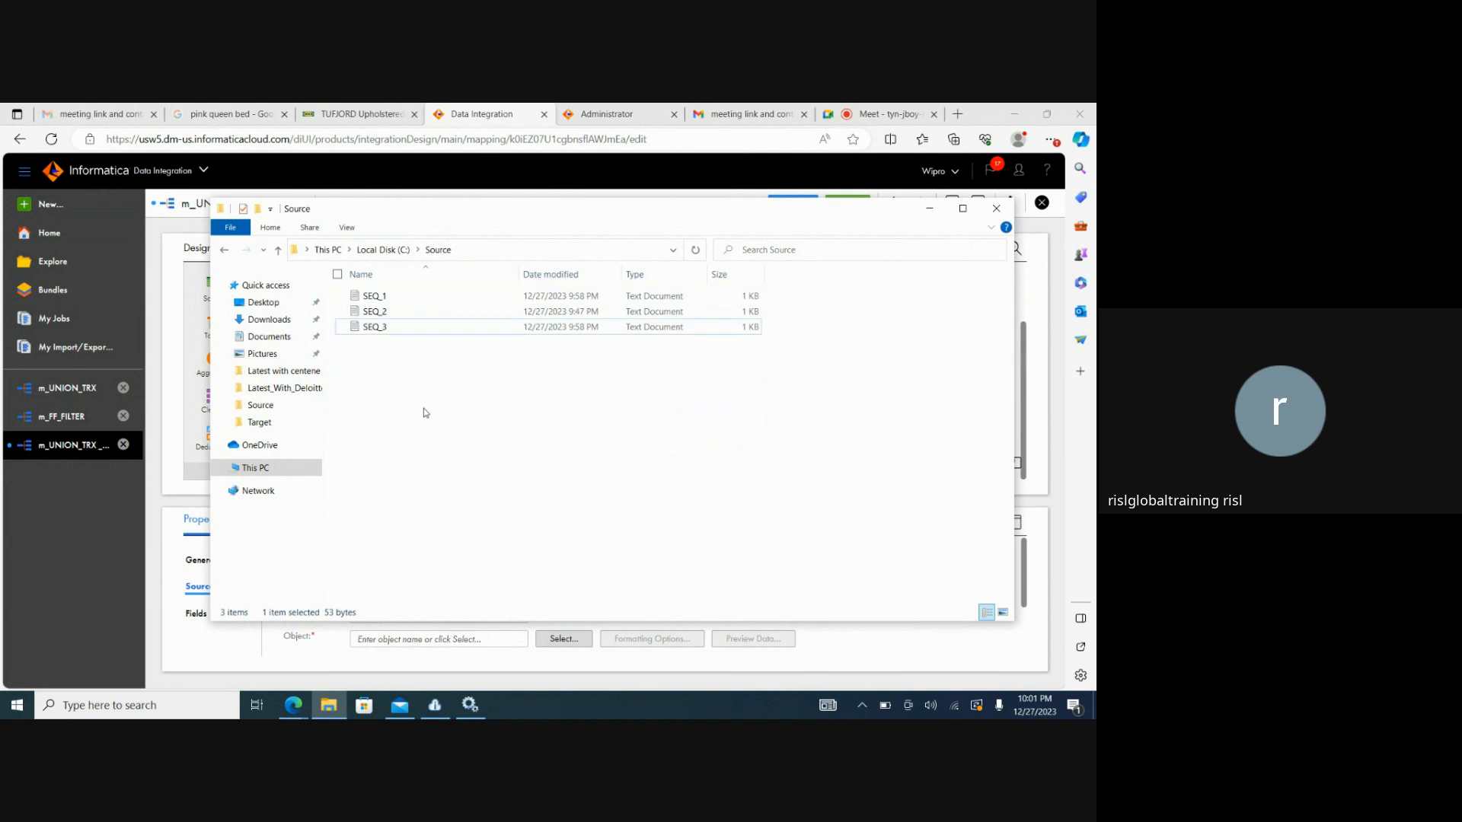
pyautogui.click(930, 211)
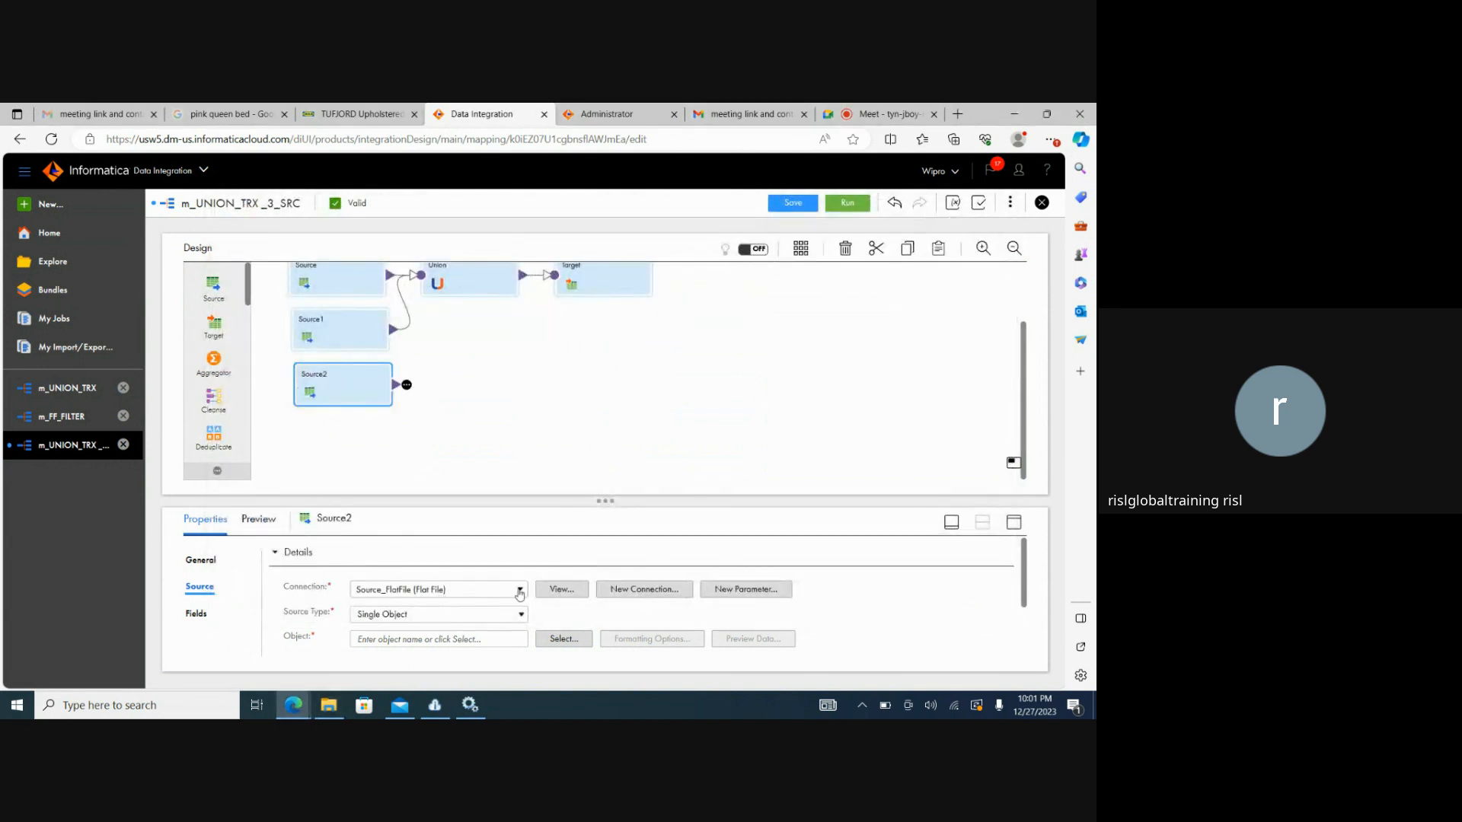
# Open SEQ_3 in Notepad, change the first value of its last row to 57, and save and close the file
pyautogui.click(328, 705)
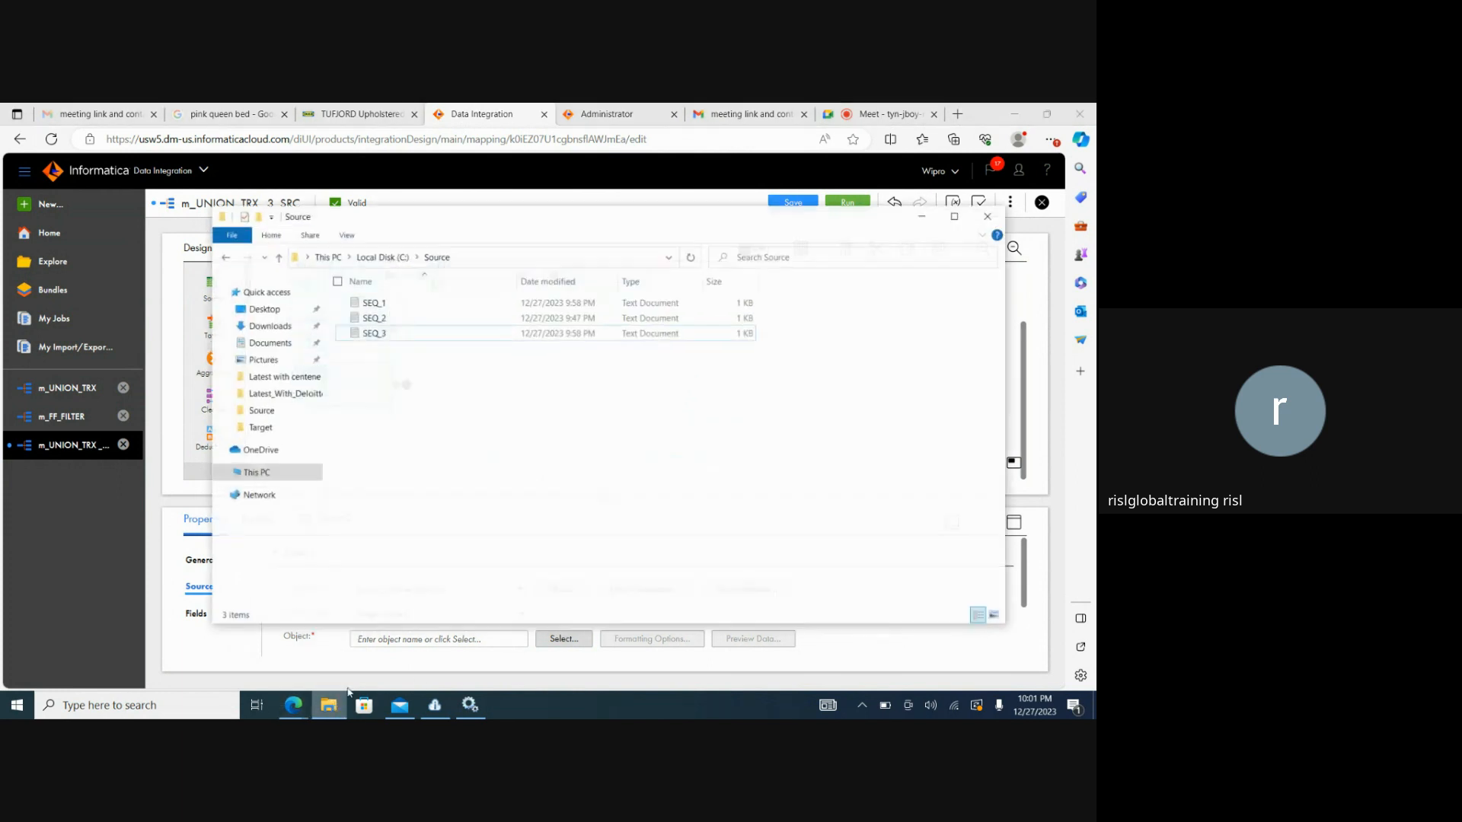
pyautogui.doubleClick(377, 327)
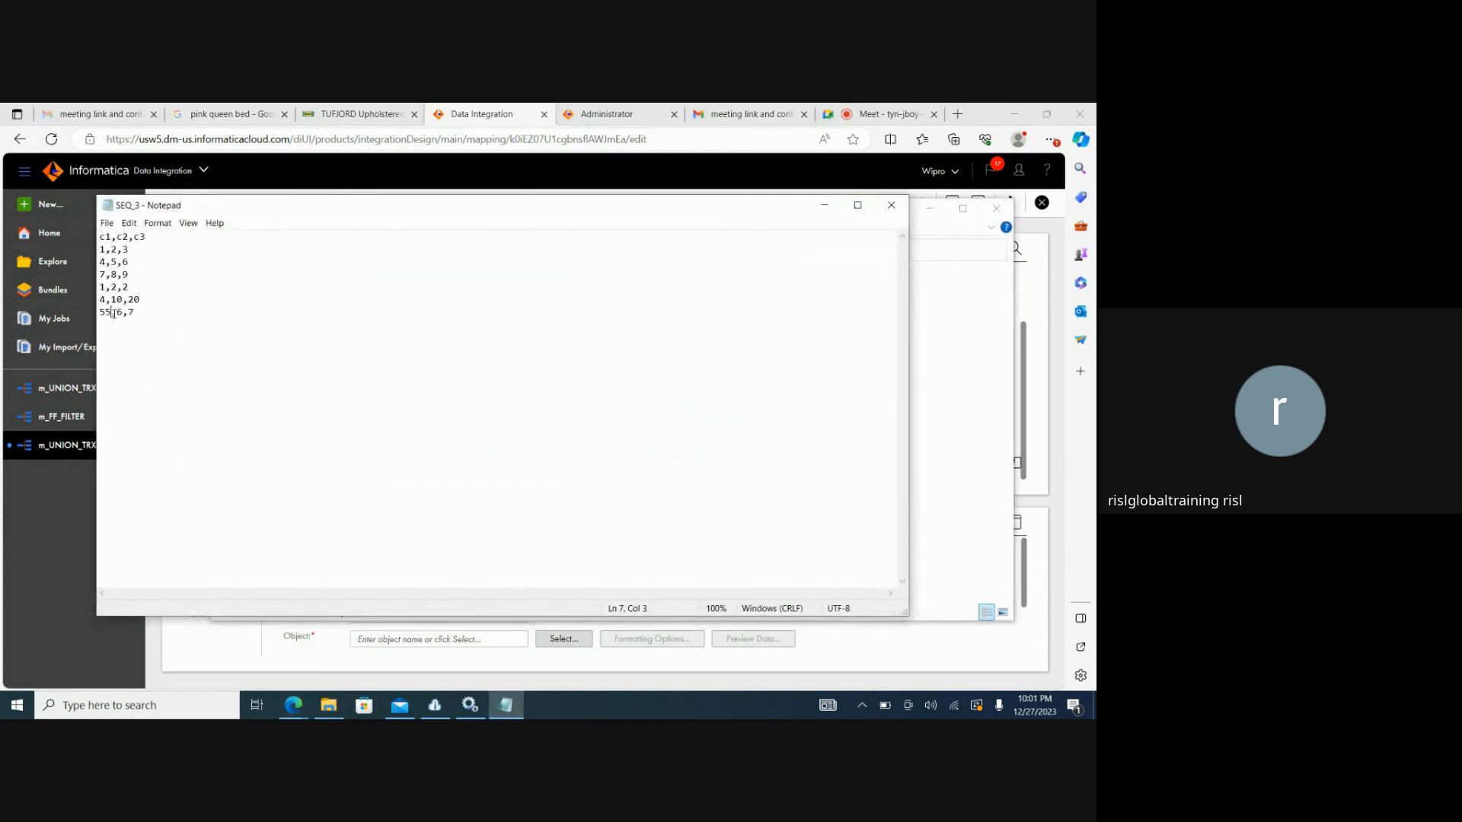
pyautogui.press('BackSpace')
pyautogui.write('7')
pyautogui.hotkey('ctrl', 's')
pyautogui.click(891, 211)
pyautogui.click(930, 207)
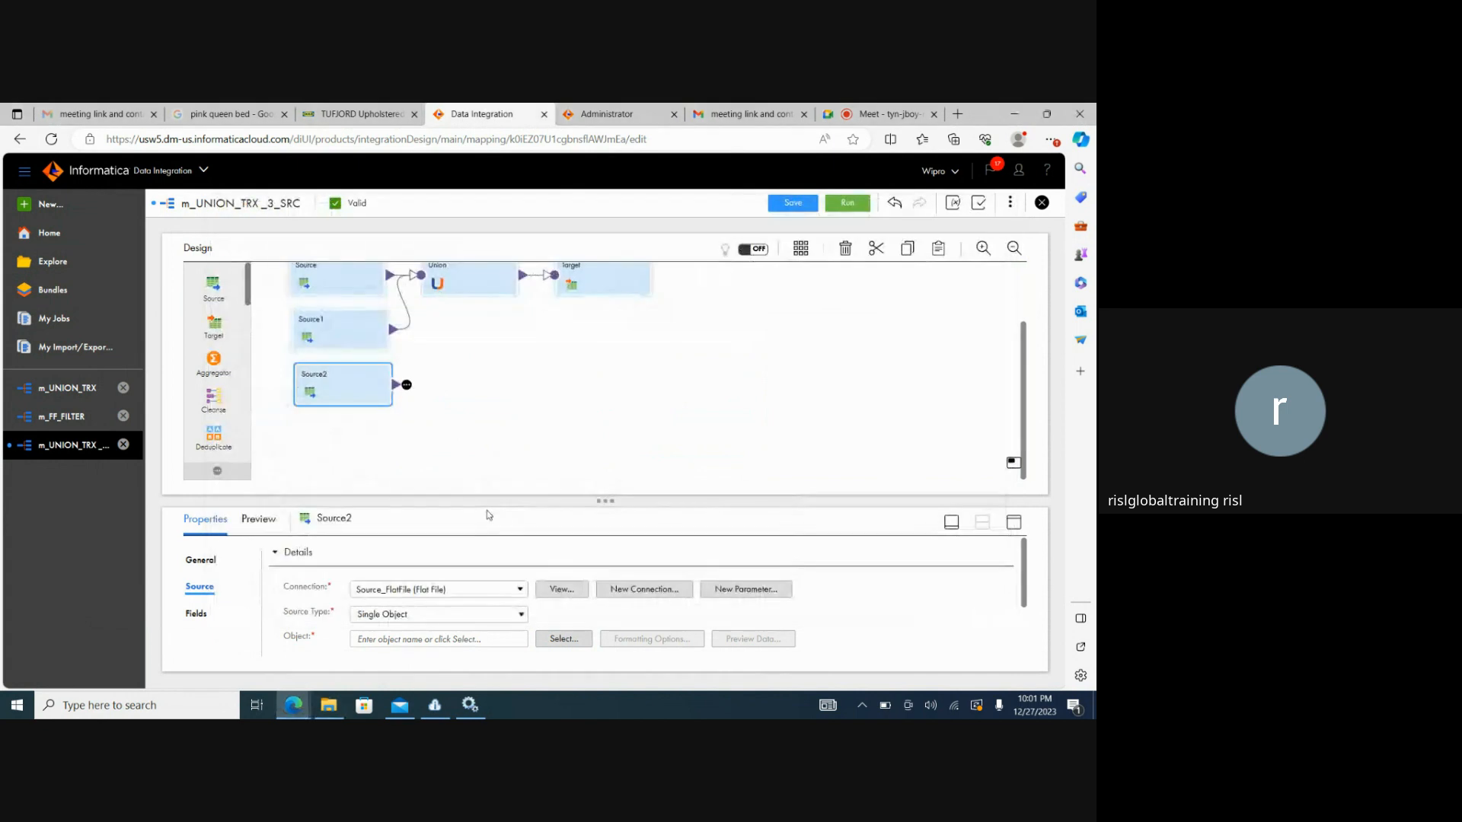
# Assign SEQ_3.txt as the source object of Source2
pyautogui.click(563, 639)
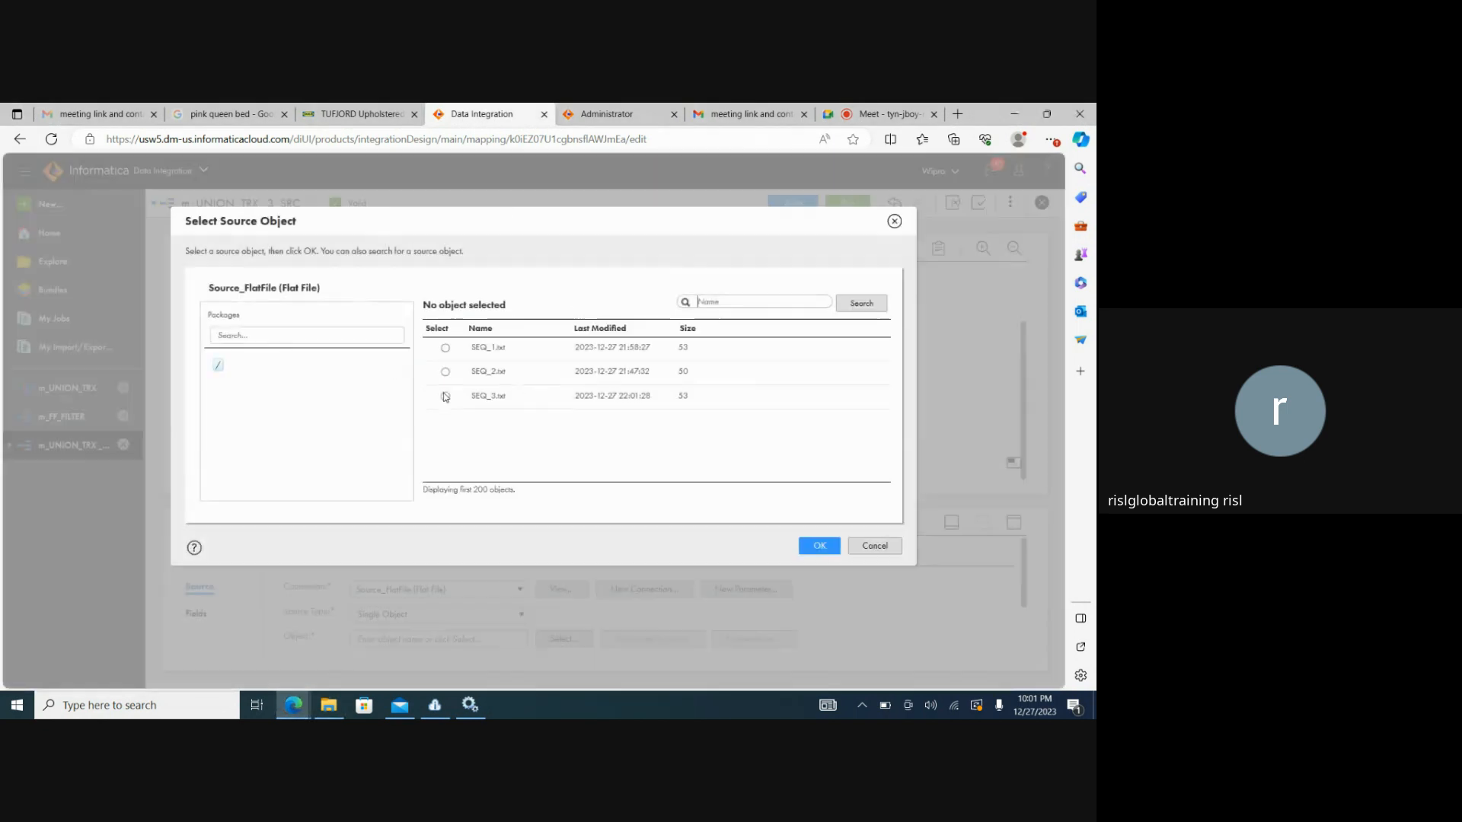
pyautogui.click(445, 396)
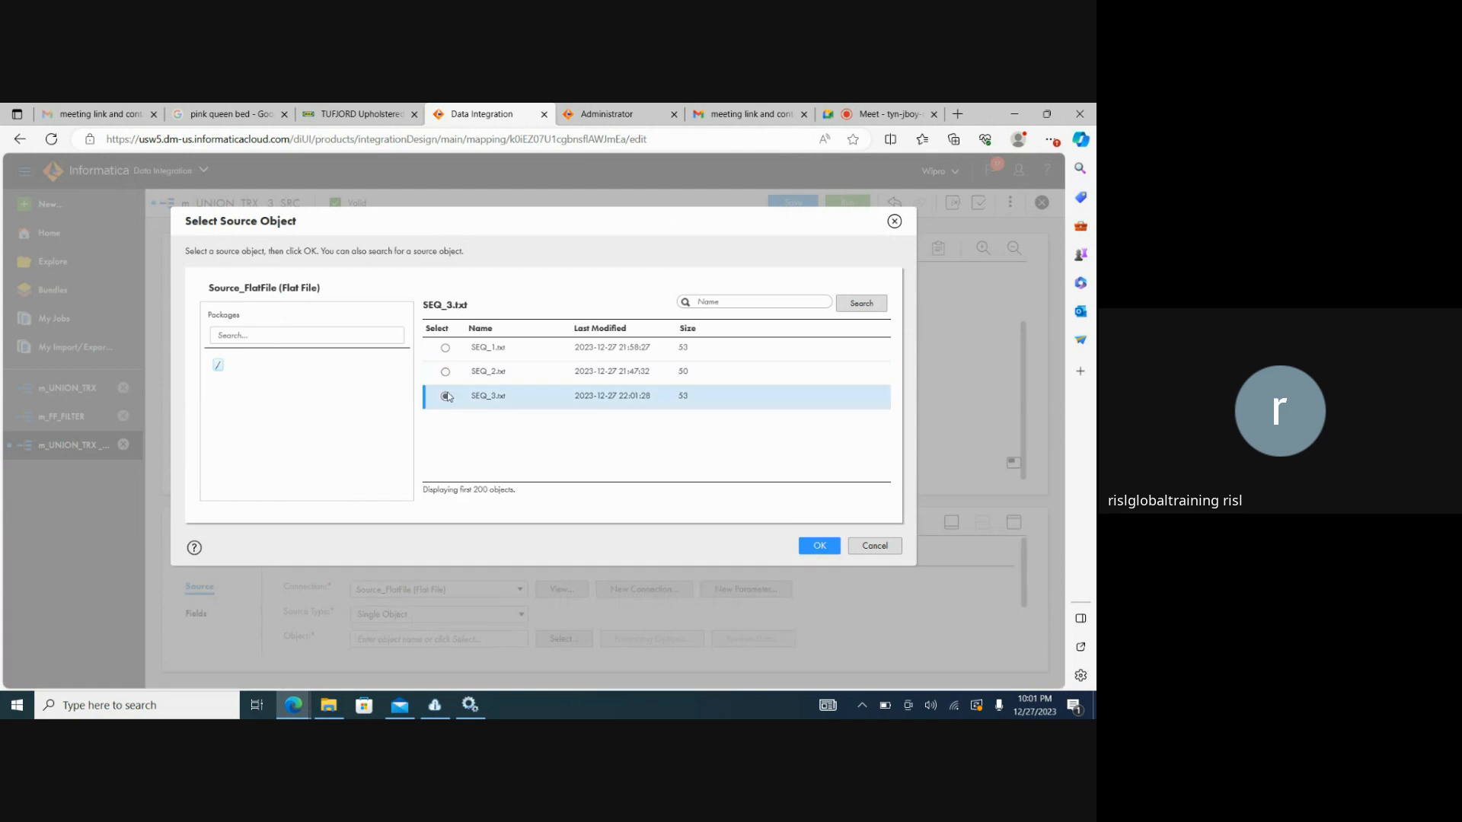
pyautogui.click(820, 546)
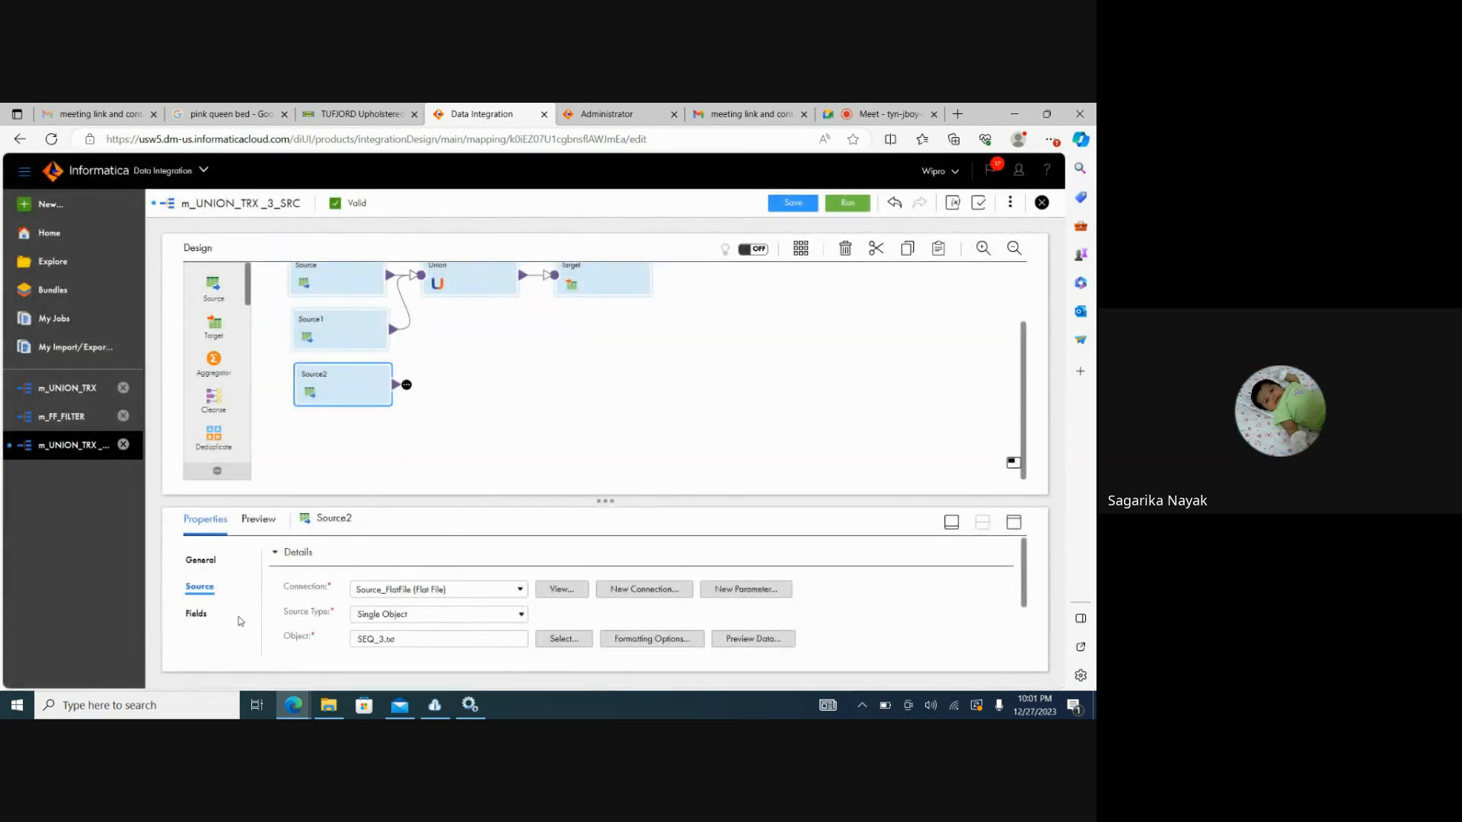
# Edit the field metadata of Source2, setting the native type of c1, c2 and c3 to int
pyautogui.click(196, 616)
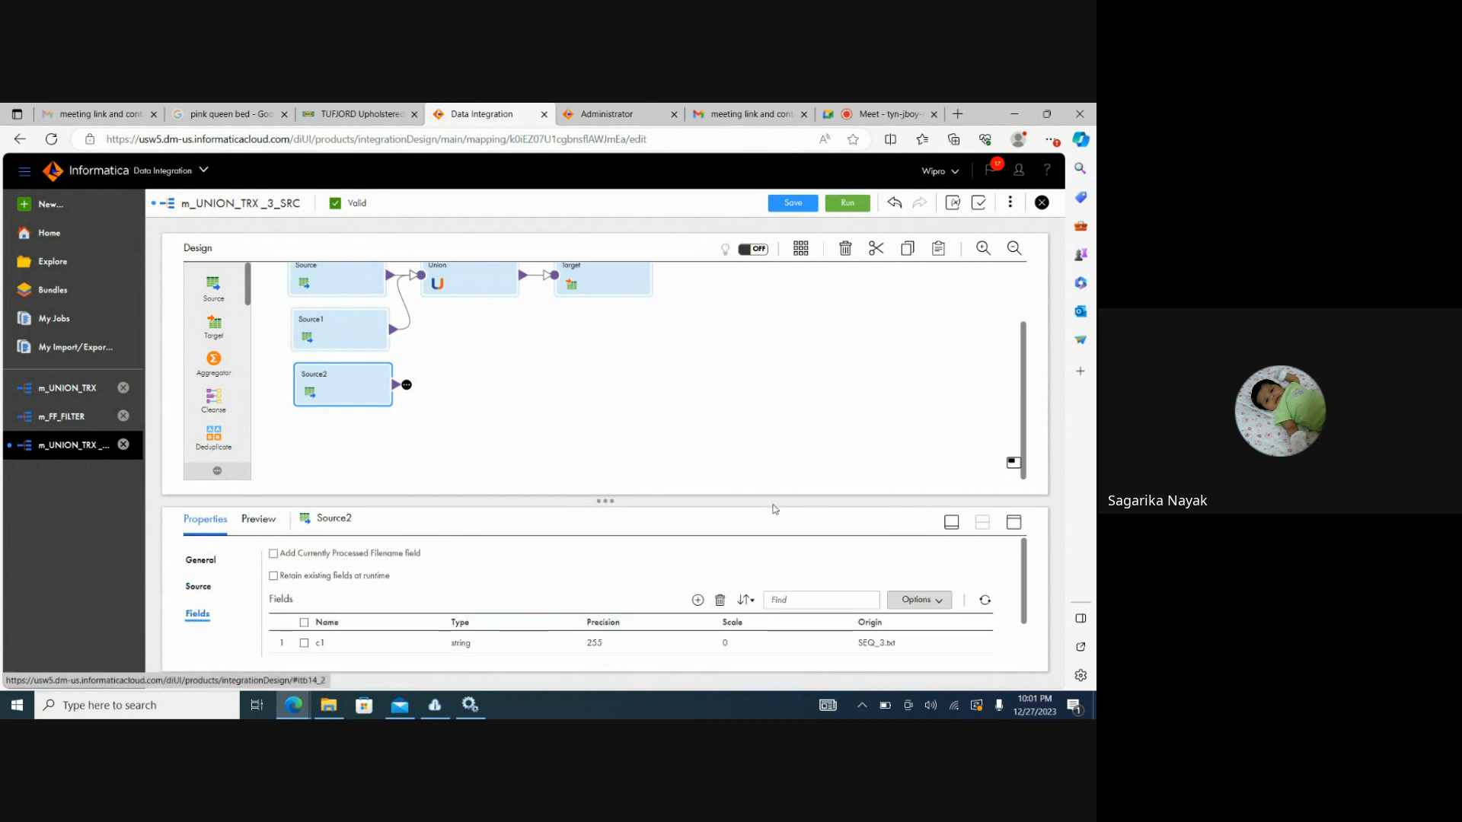
pyautogui.moveTo(613, 504); pyautogui.dragTo(607, 430)
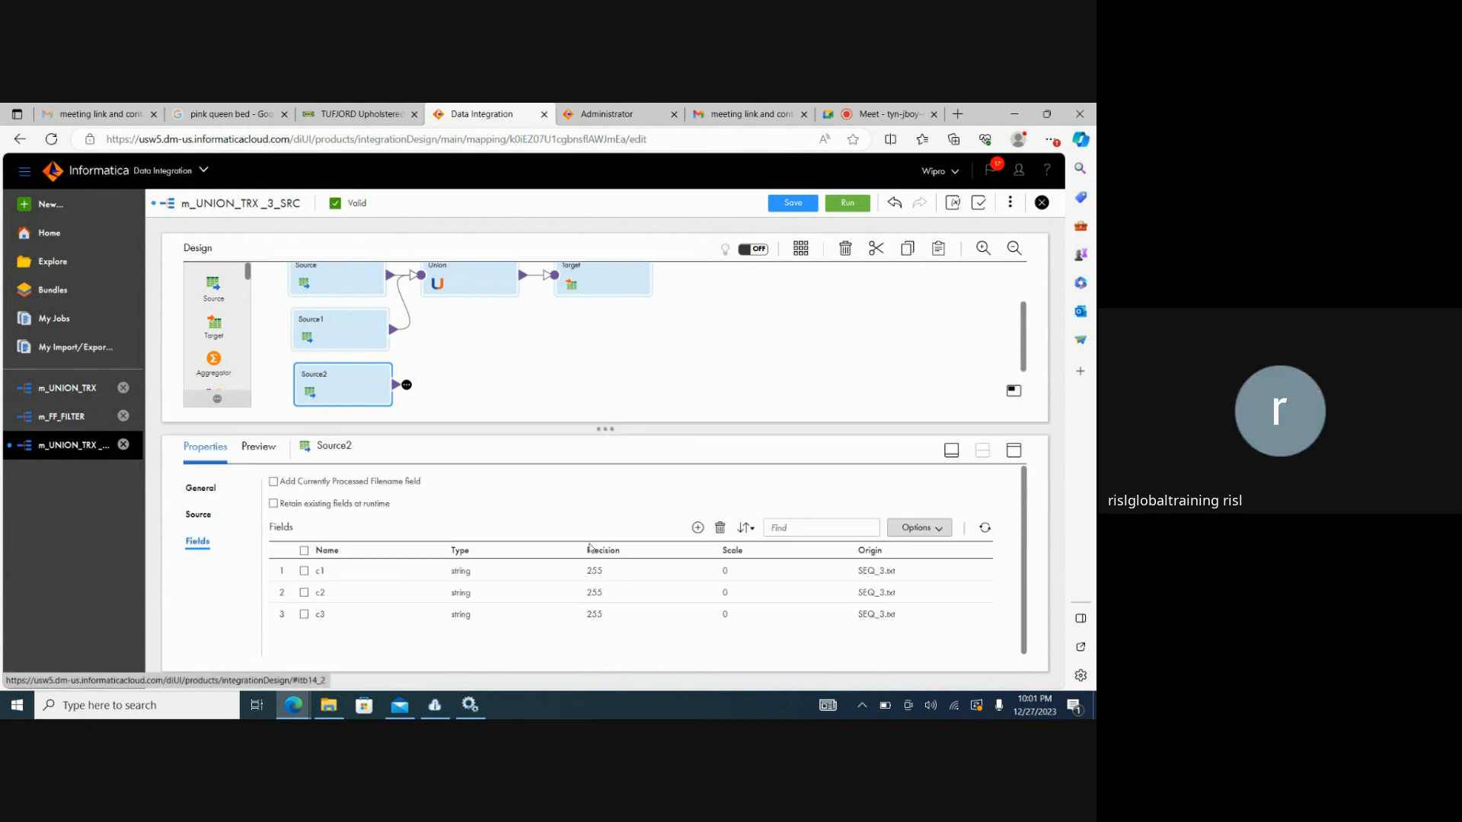
pyautogui.click(948, 529)
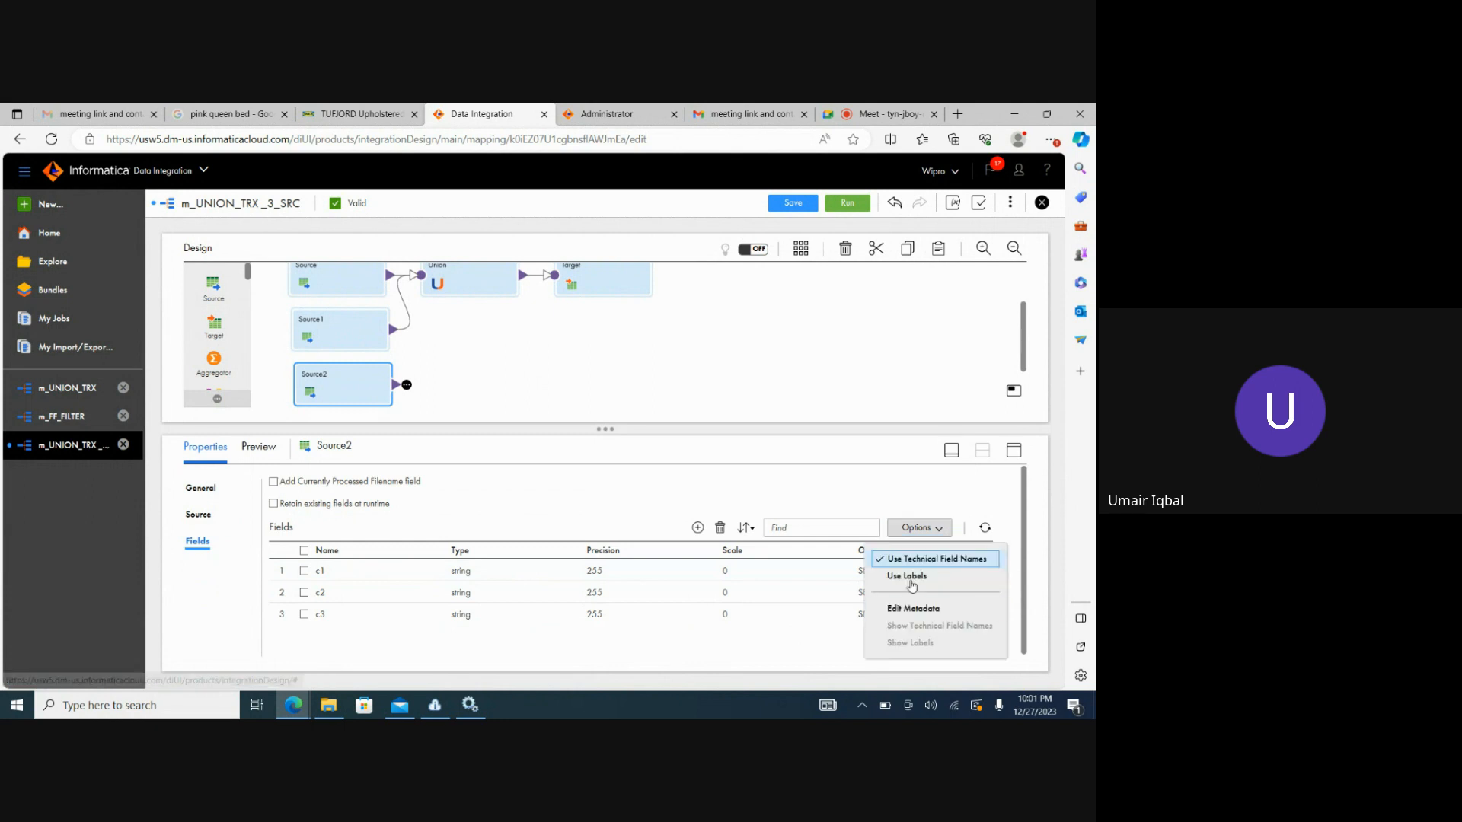
pyautogui.click(901, 607)
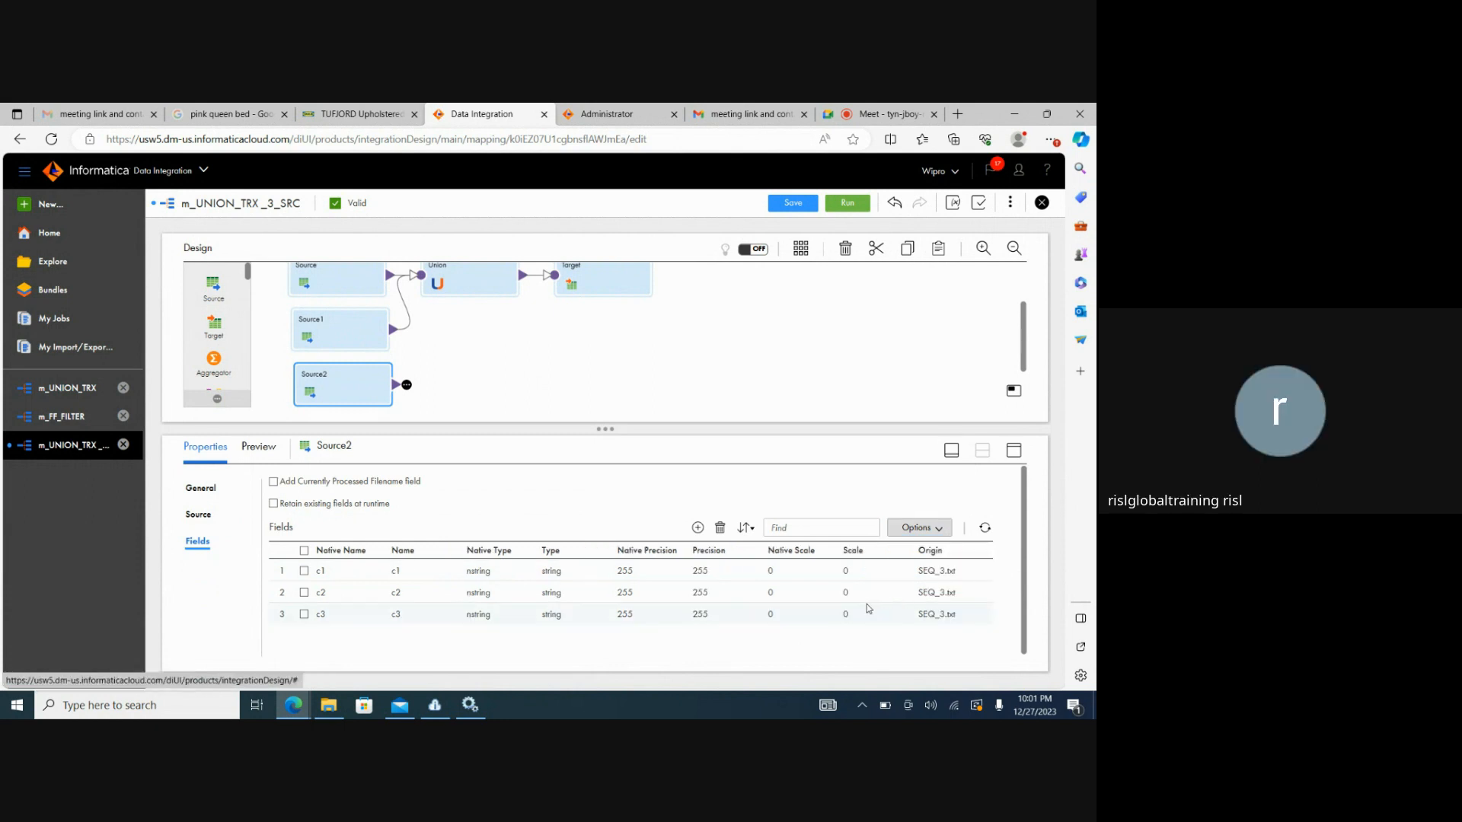
pyautogui.click(512, 581)
pyautogui.click(521, 581)
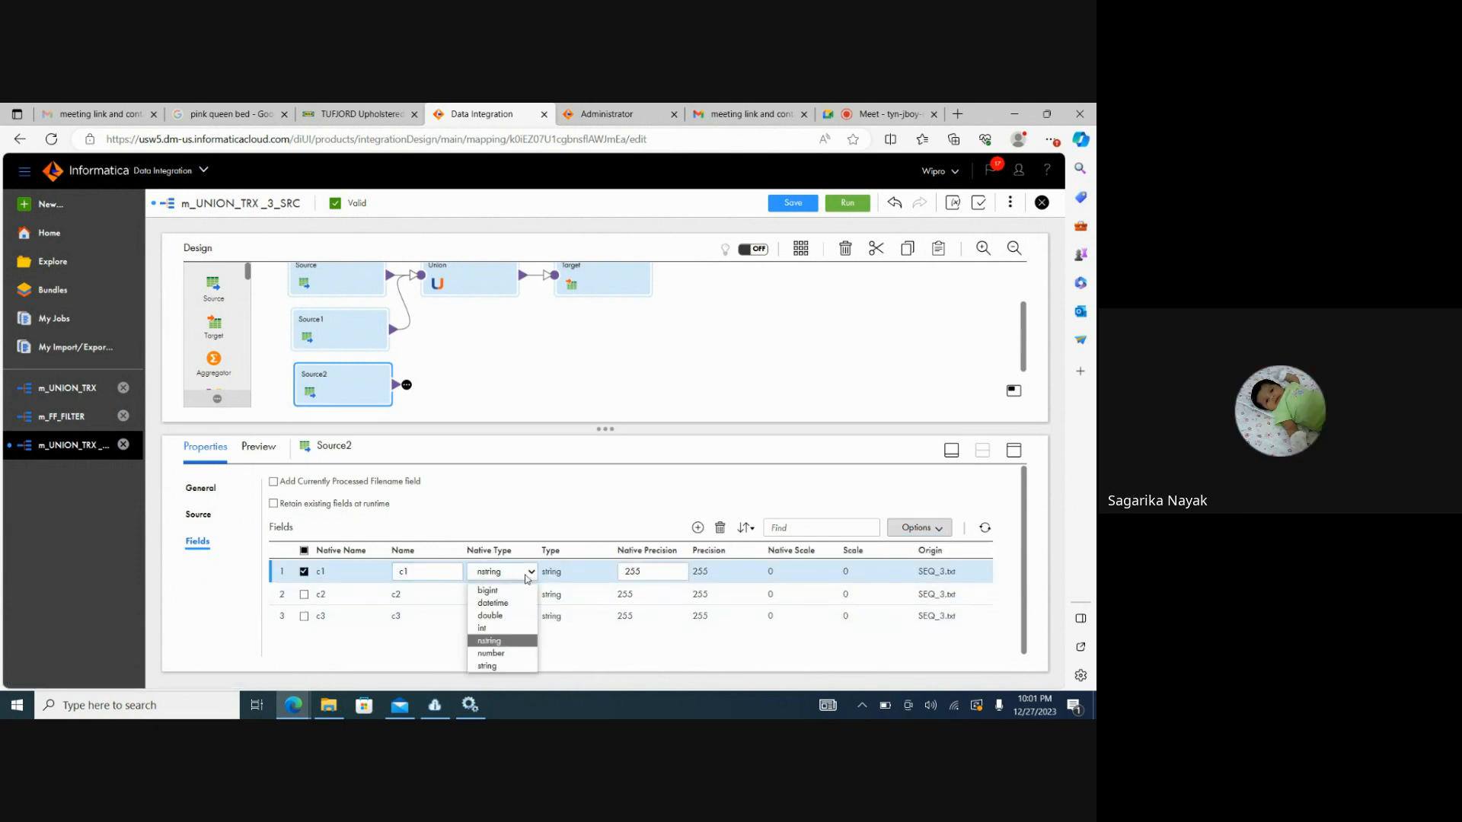
pyautogui.click(496, 628)
pyautogui.click(535, 600)
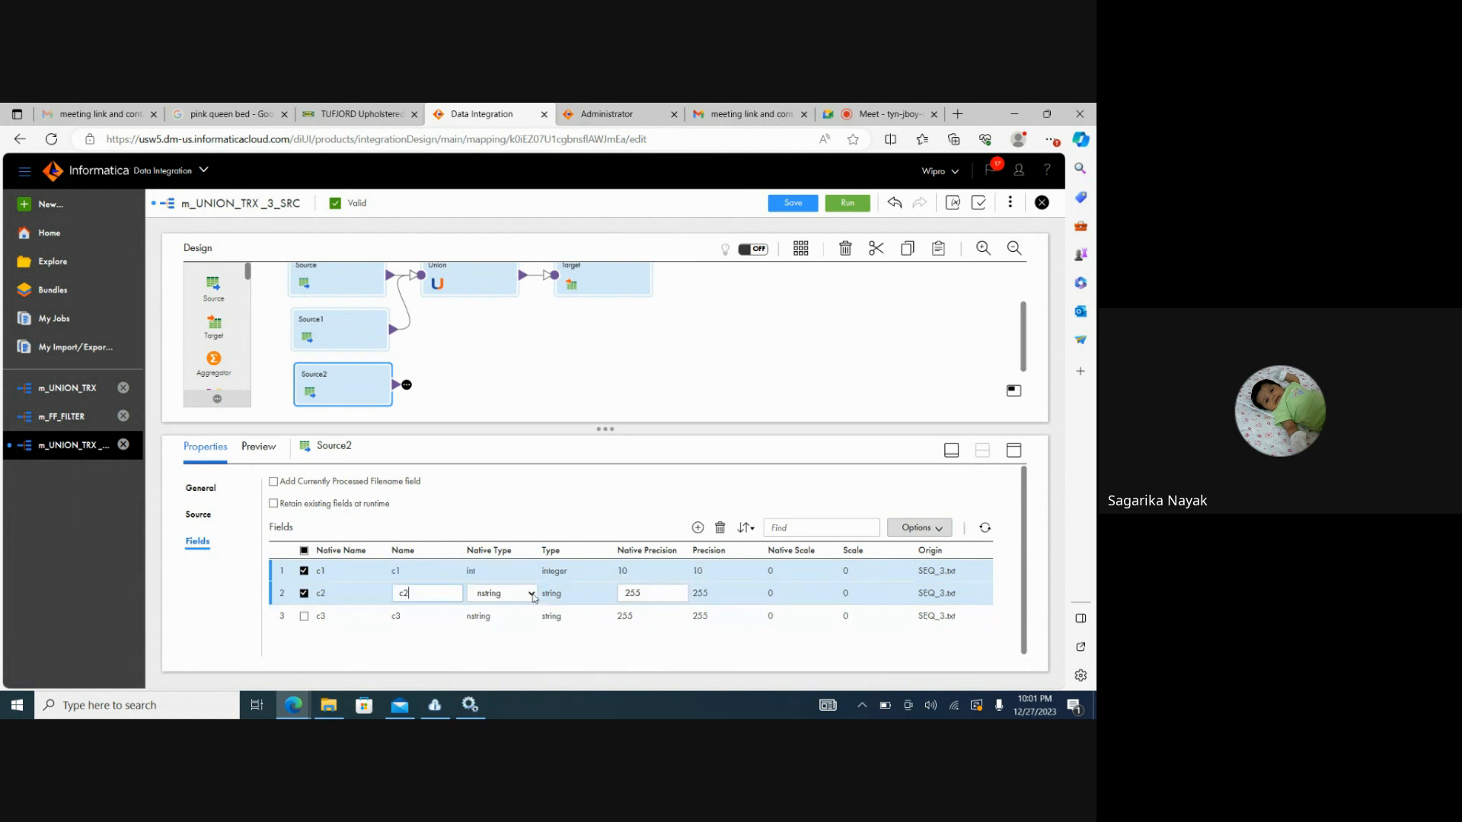
pyautogui.click(534, 599)
pyautogui.click(488, 548)
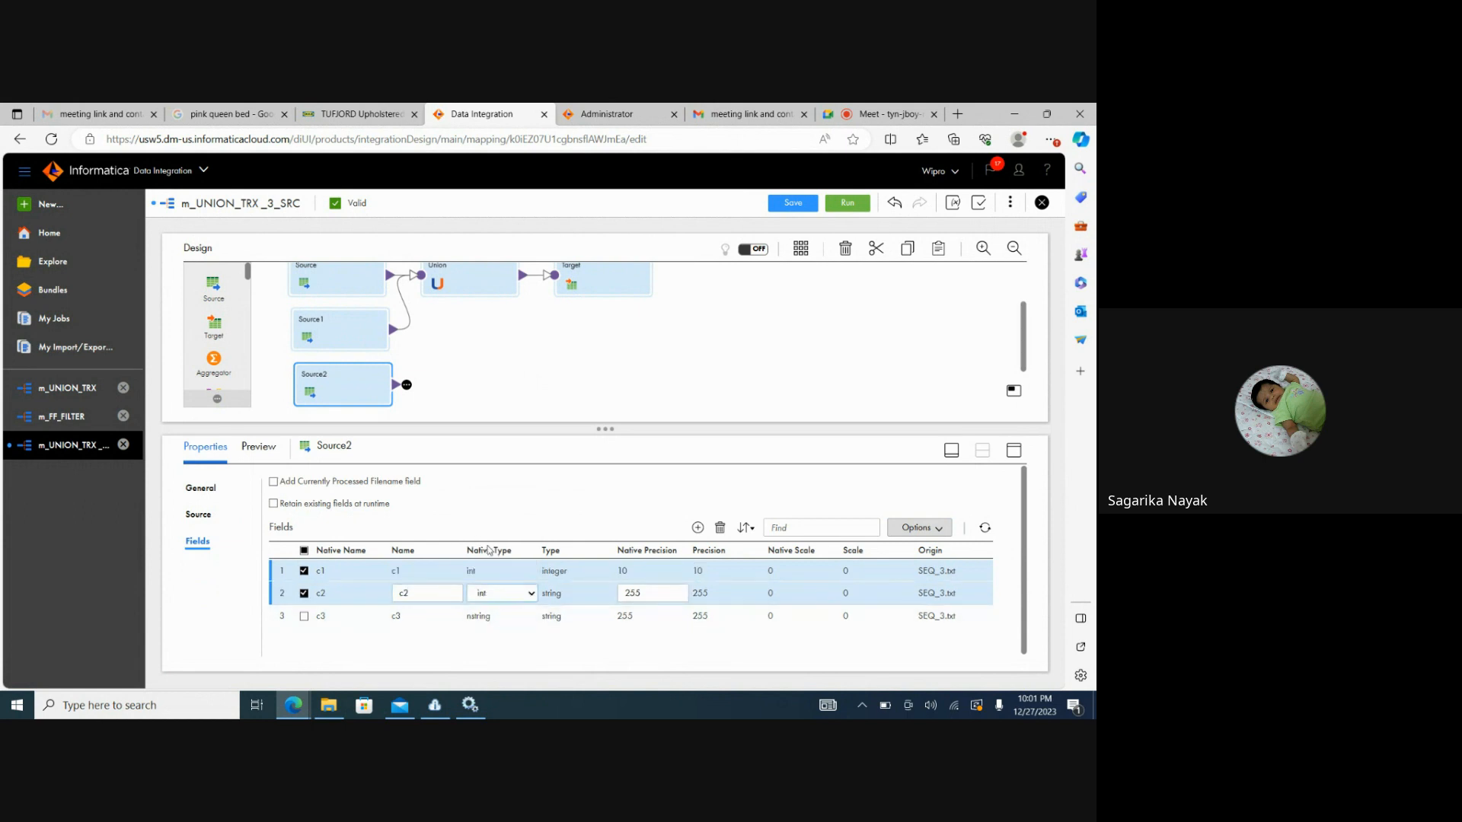
pyautogui.click(534, 629)
pyautogui.click(531, 616)
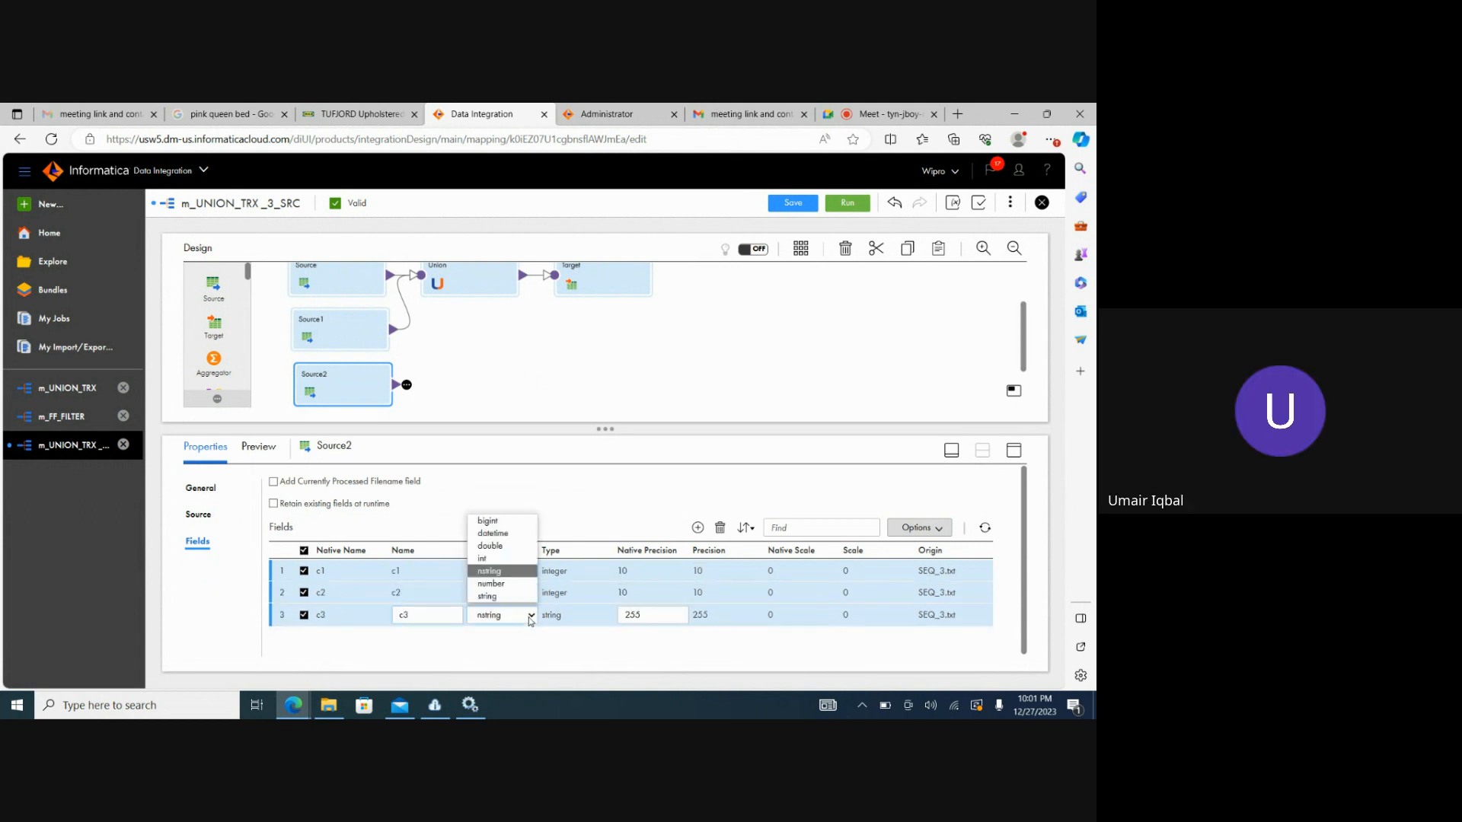
pyautogui.click(491, 560)
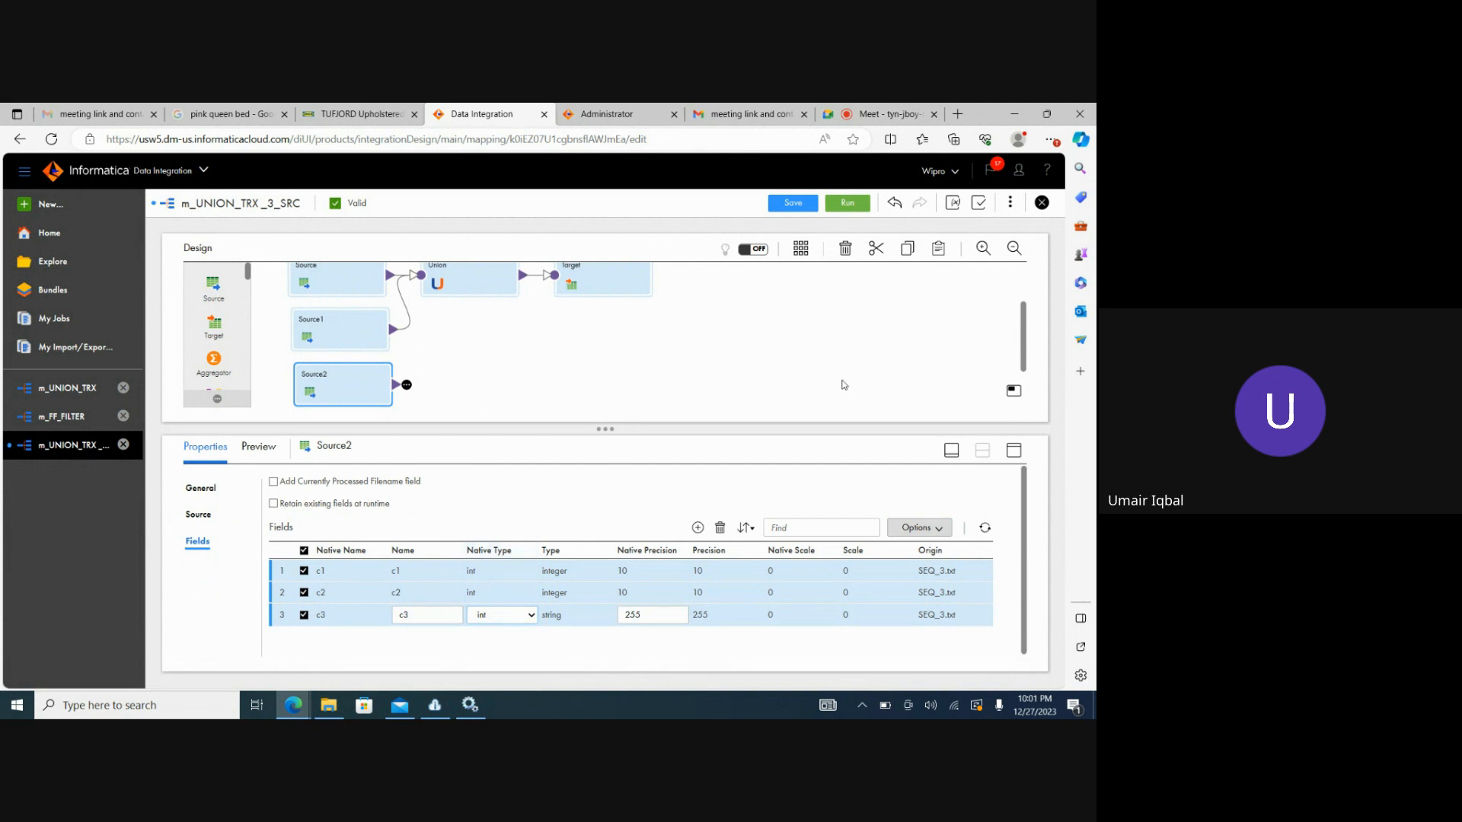
# Add a new input group to the incoming fields of the Union transformation
pyautogui.moveTo(1024, 334); pyautogui.dragTo(1024, 303)
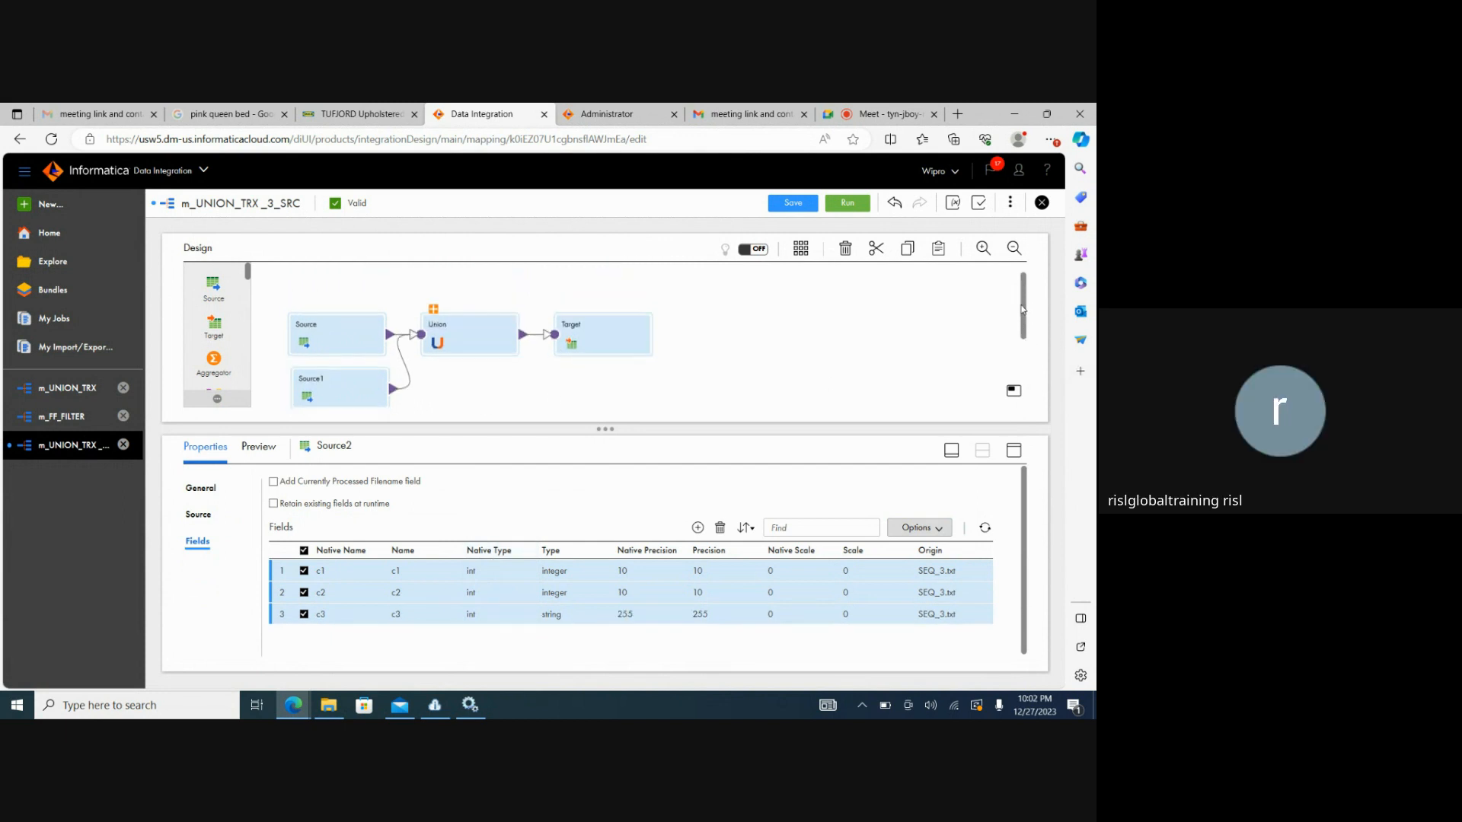
pyautogui.click(436, 318)
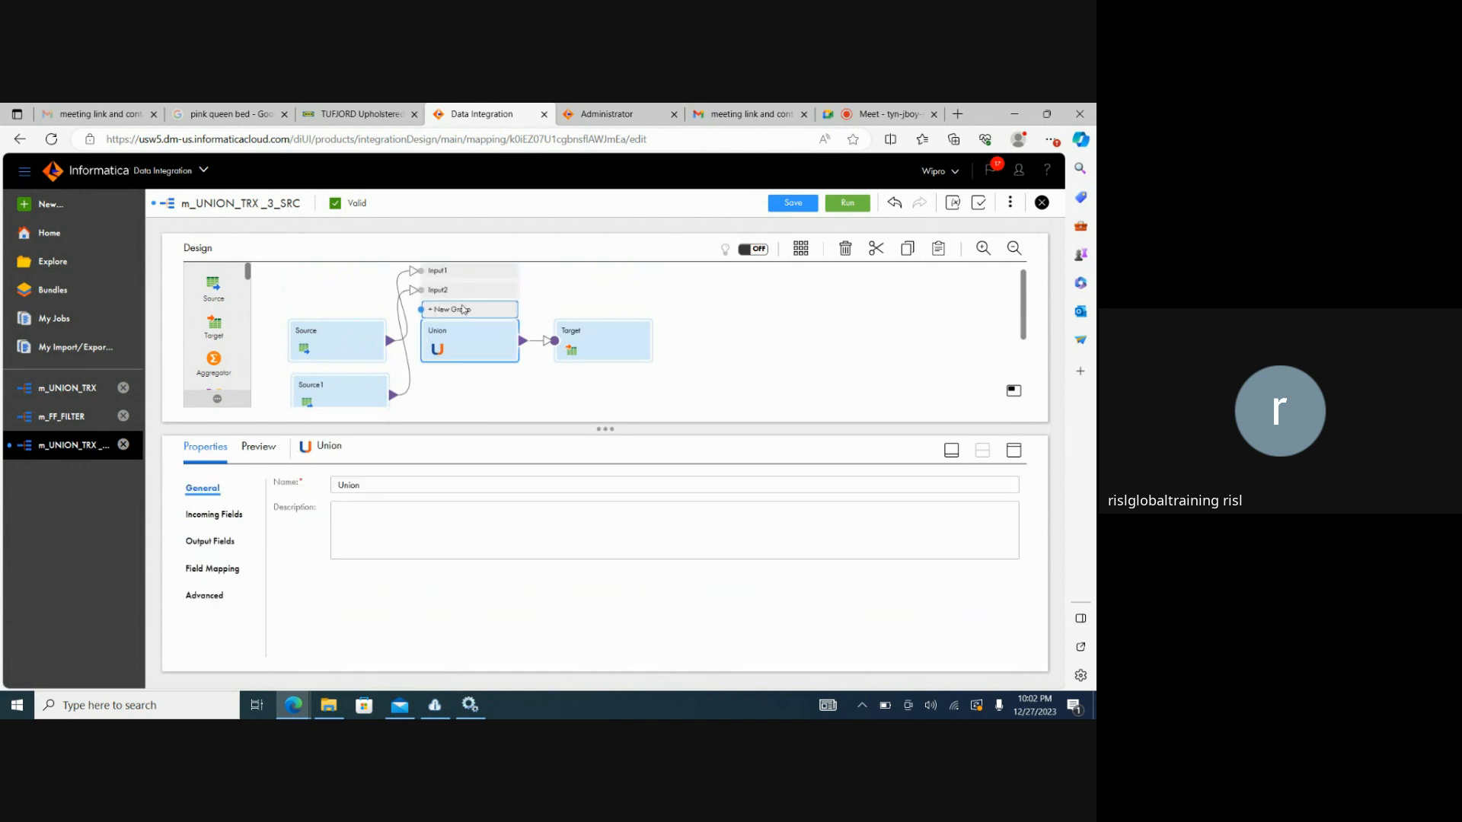
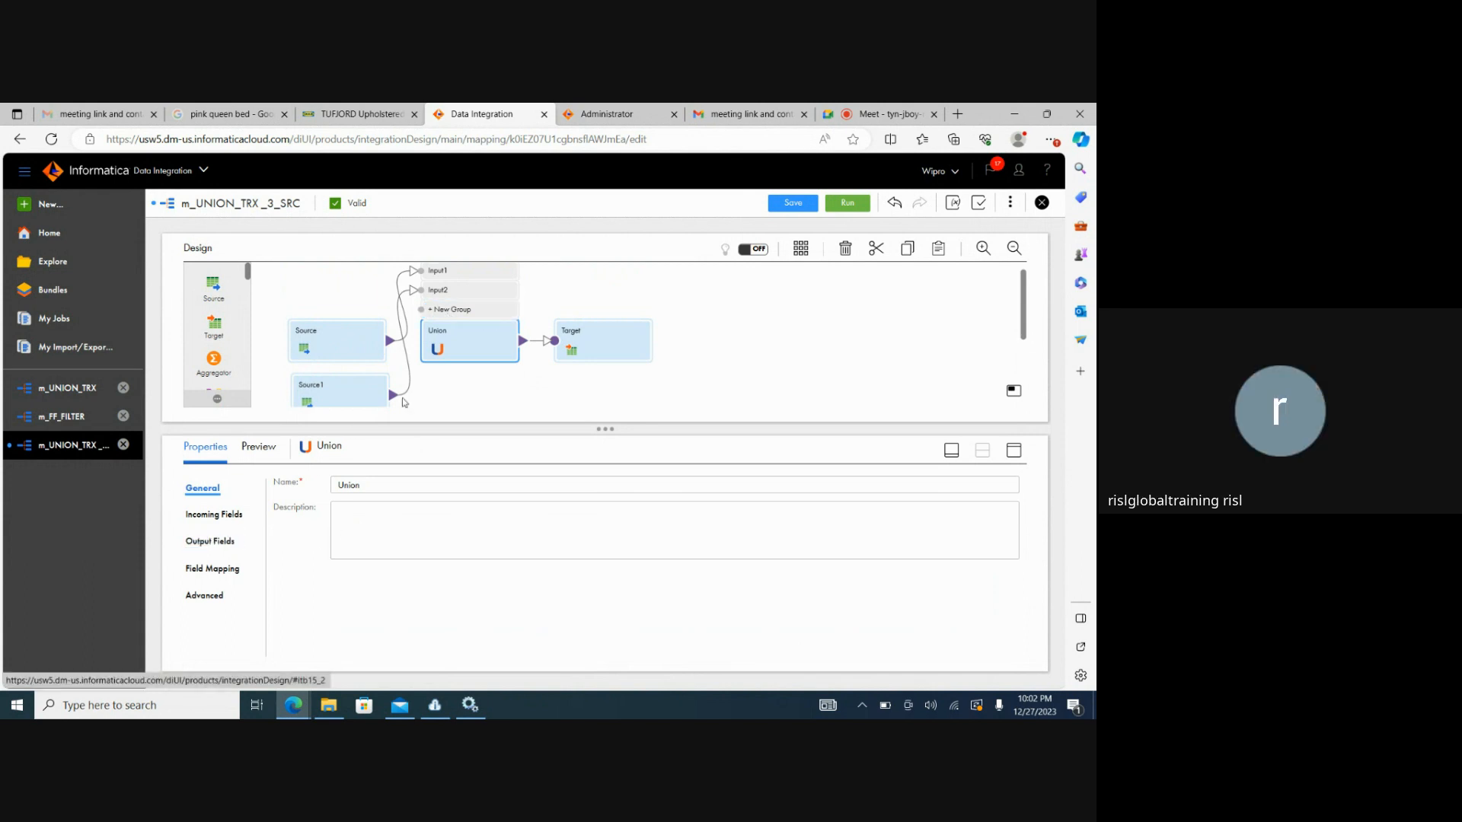
pyautogui.click(230, 517)
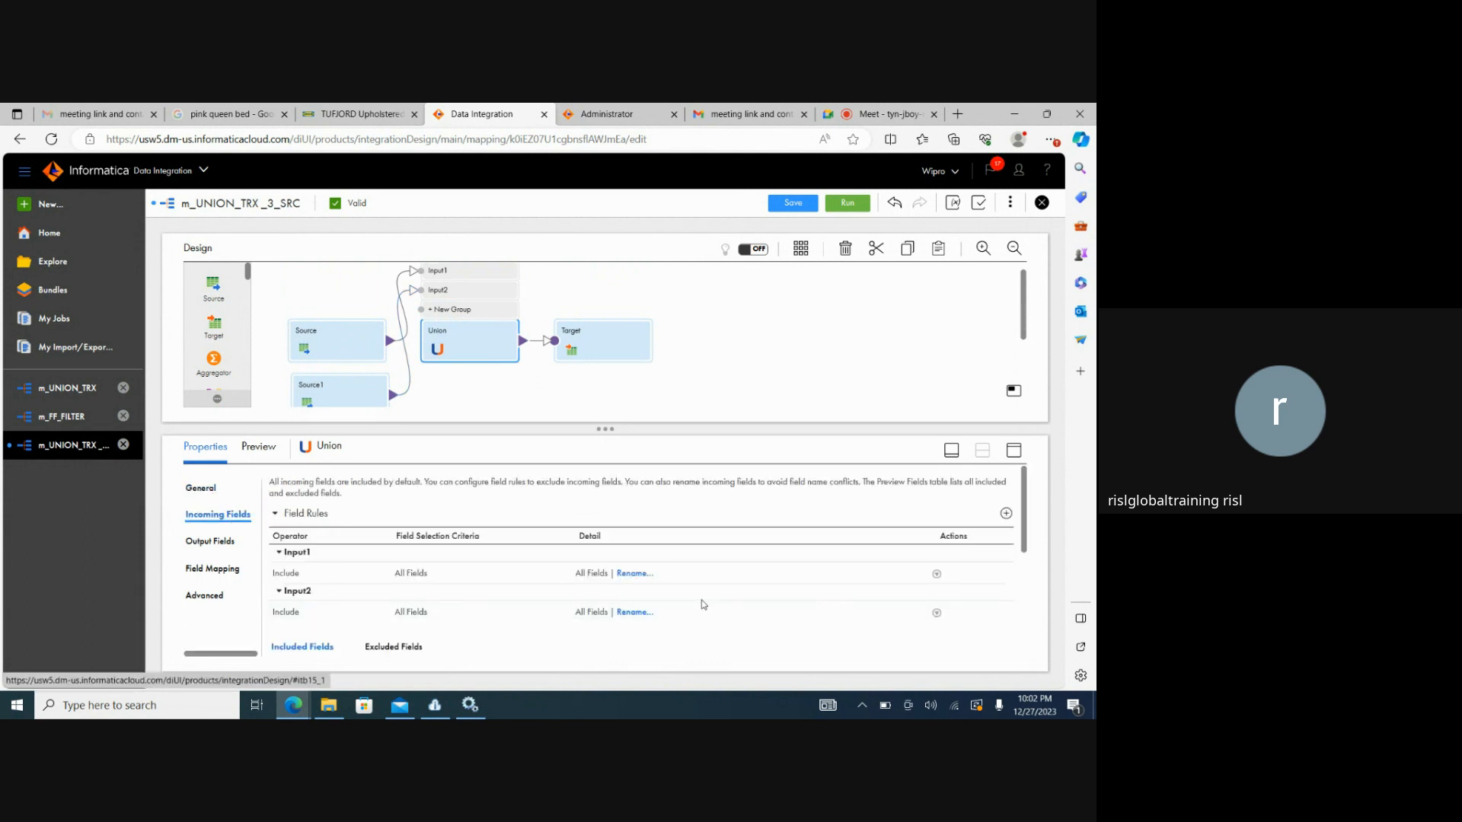
pyautogui.click(1006, 515)
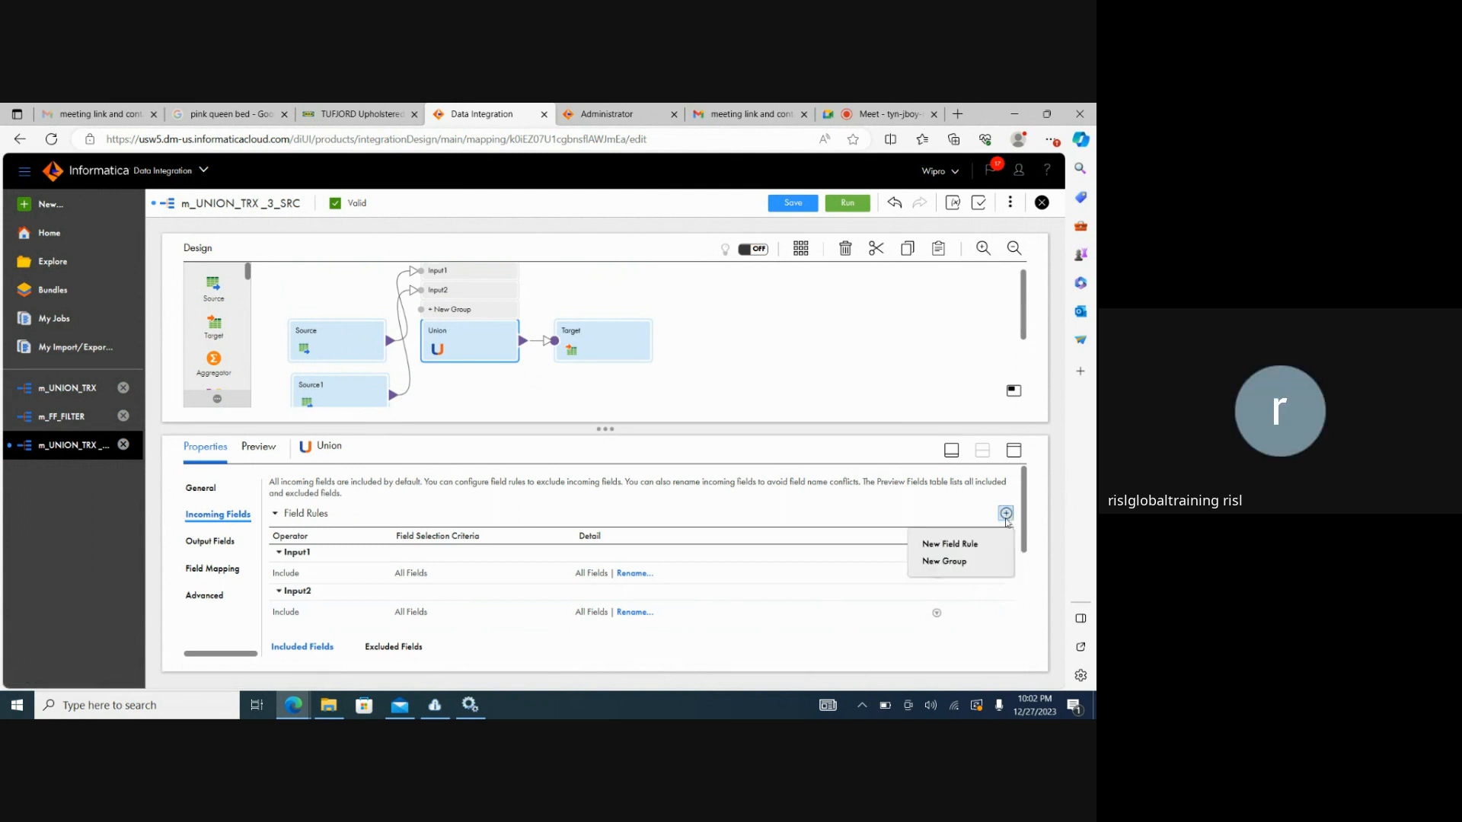
pyautogui.click(959, 563)
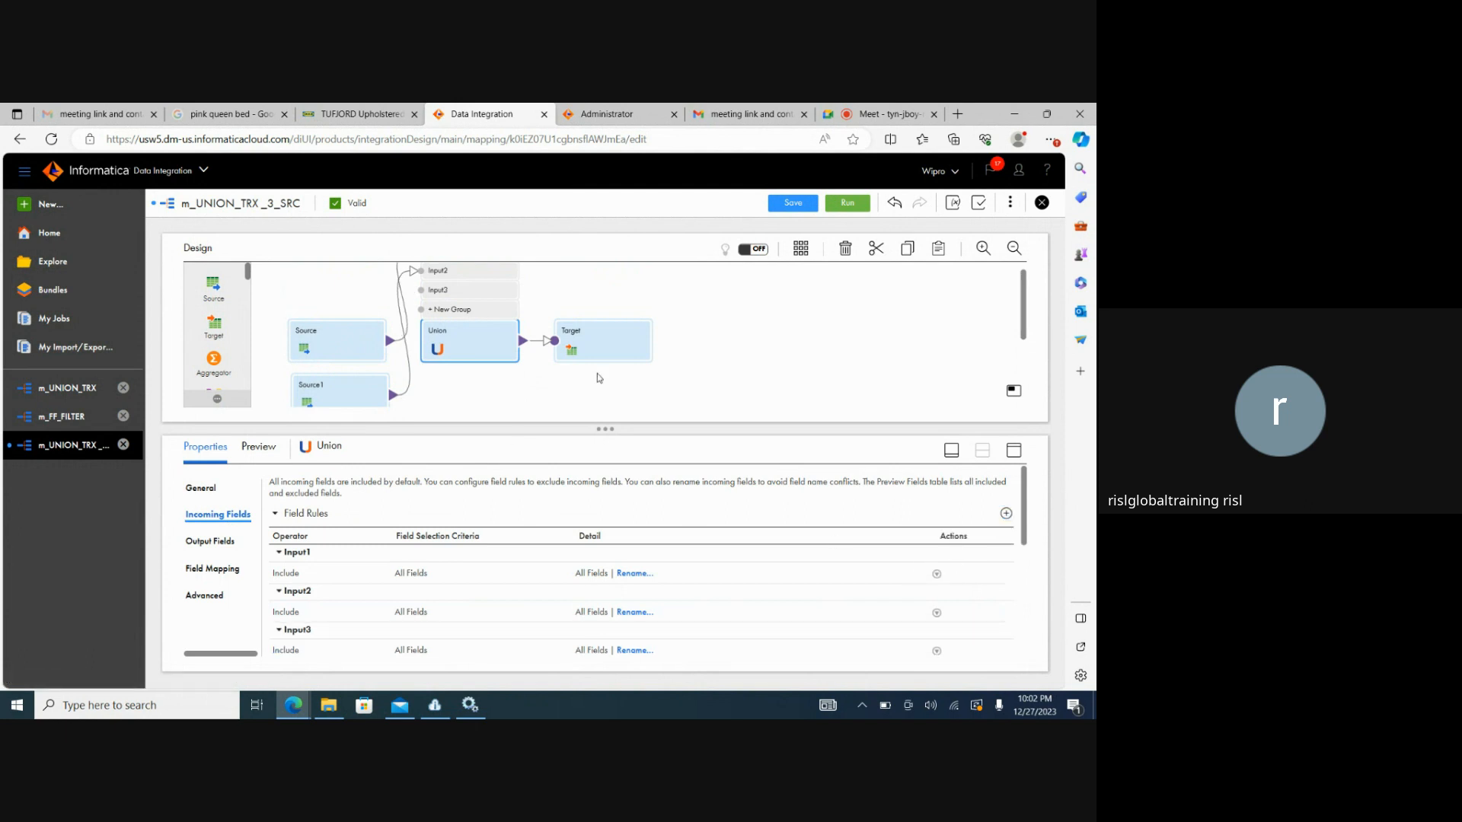
# Connect Source2 to the Union transformation through its New Group link
pyautogui.click(631, 385)
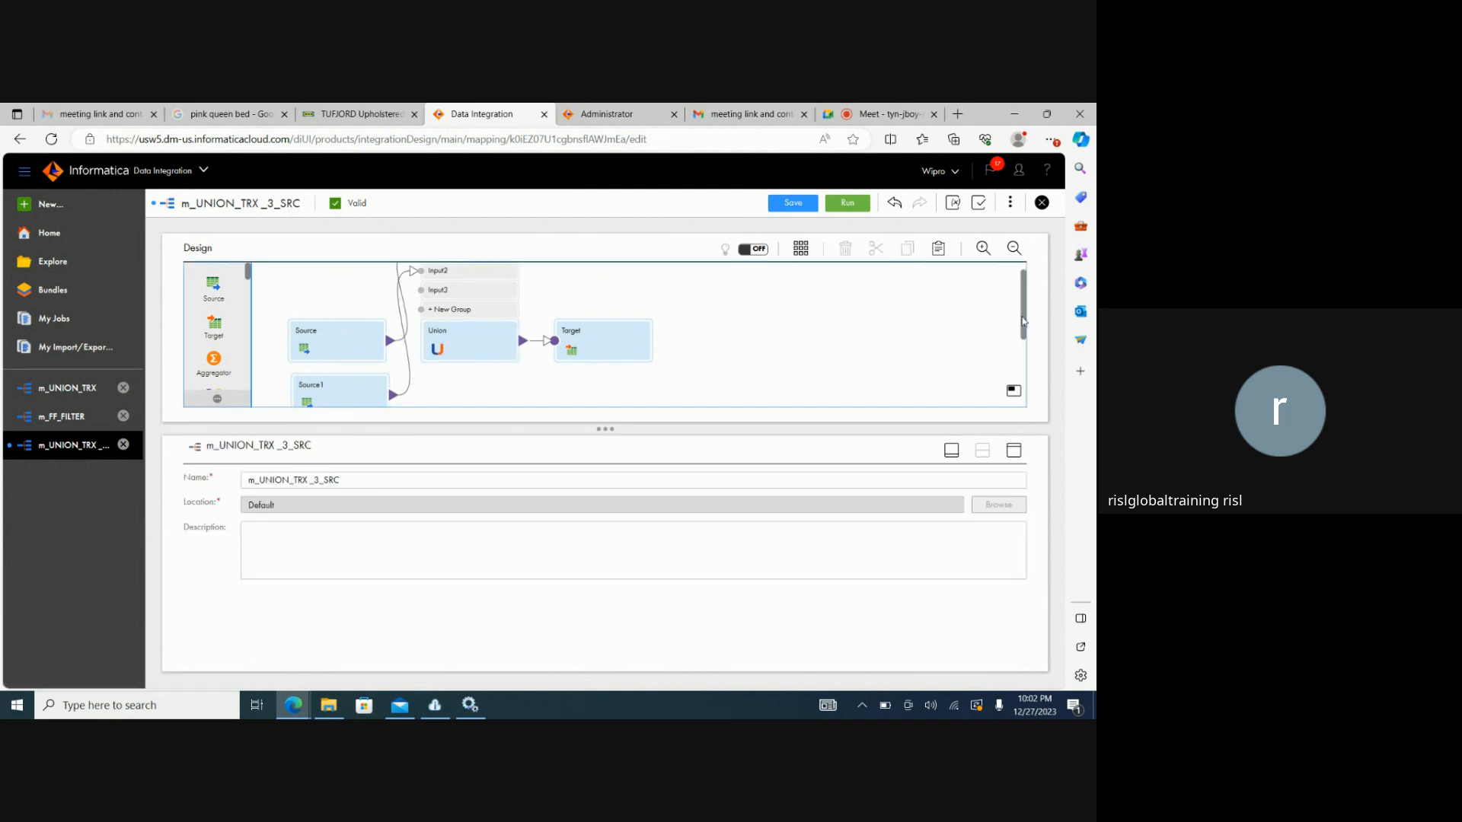
pyautogui.scroll(-2, 1023, 320)
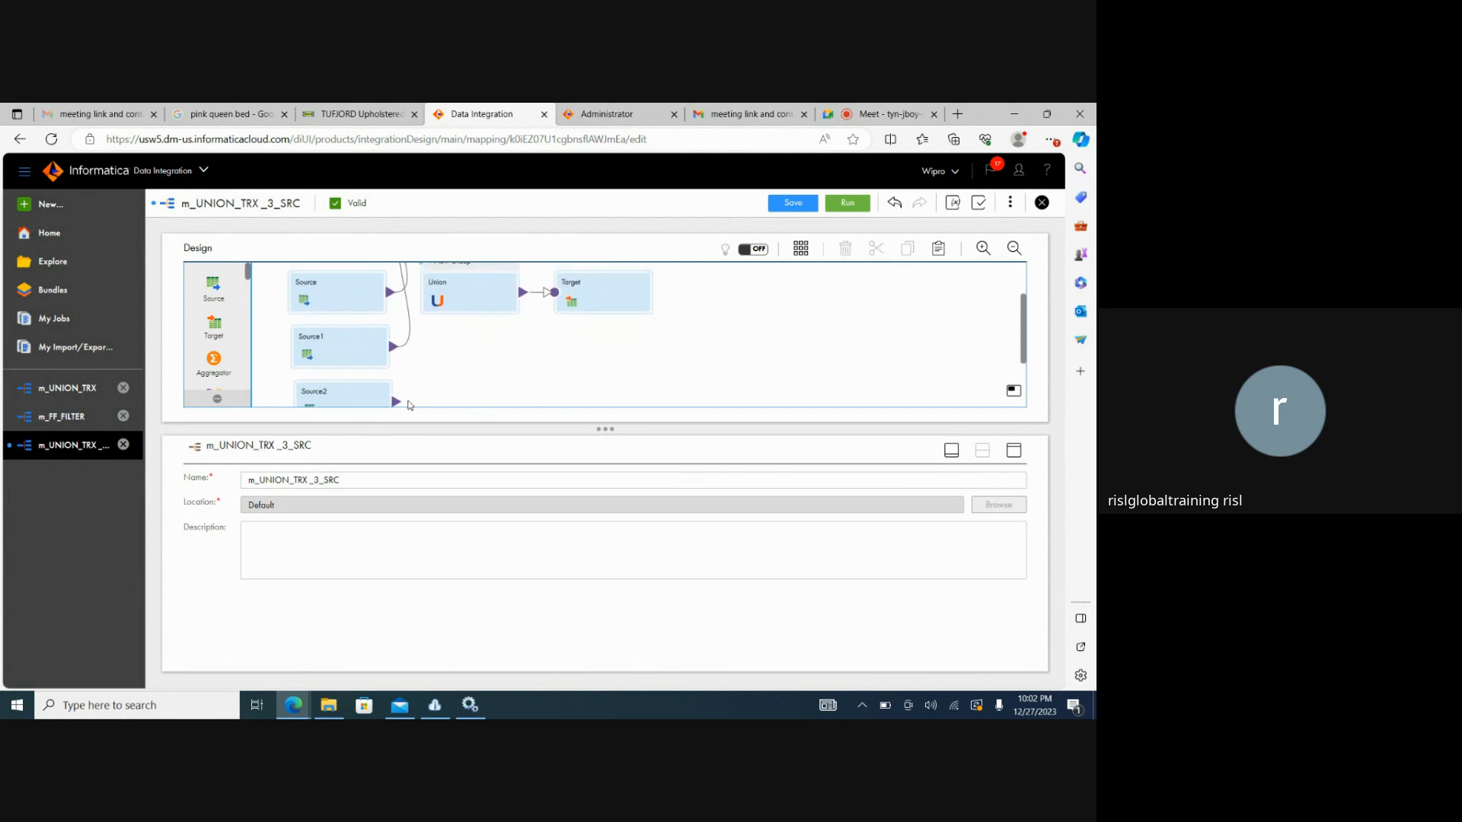
pyautogui.moveTo(401, 404); pyautogui.dragTo(429, 269)
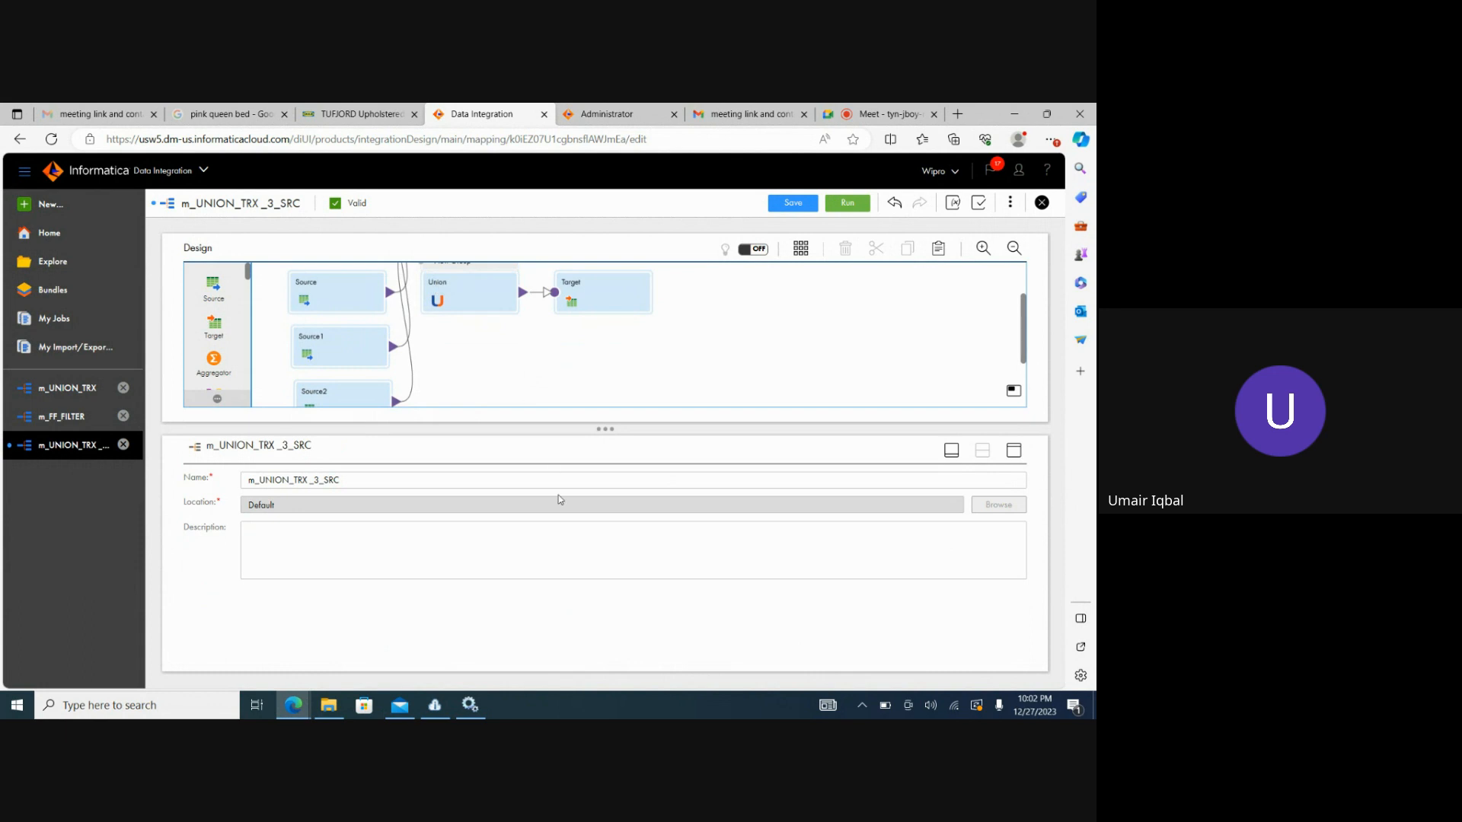
# Delete the unconnected Input3 group from the incoming fields of the Union transformation
pyautogui.scroll(1, 1025, 351)
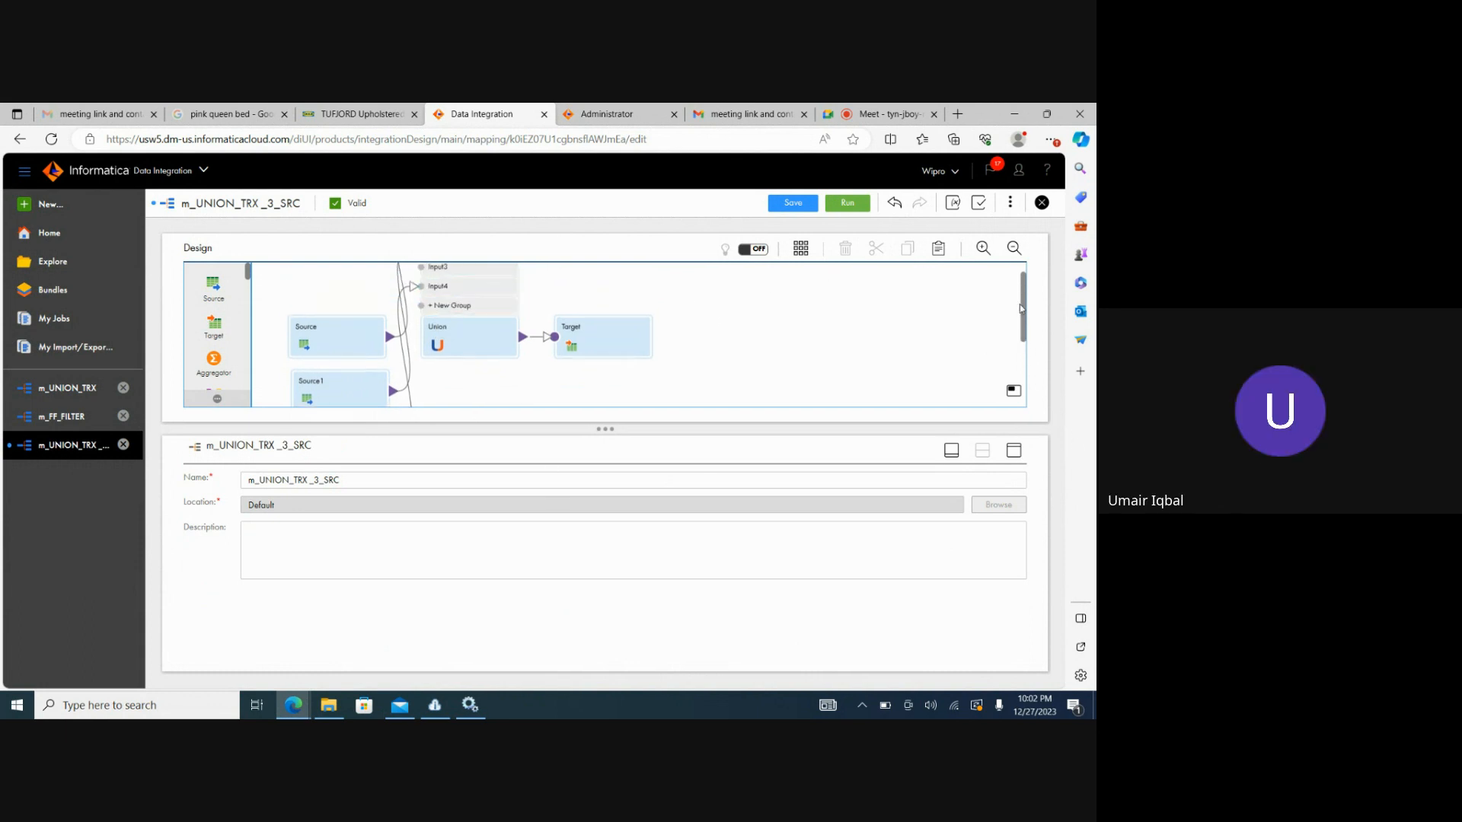
pyautogui.scroll(1, 1025, 319)
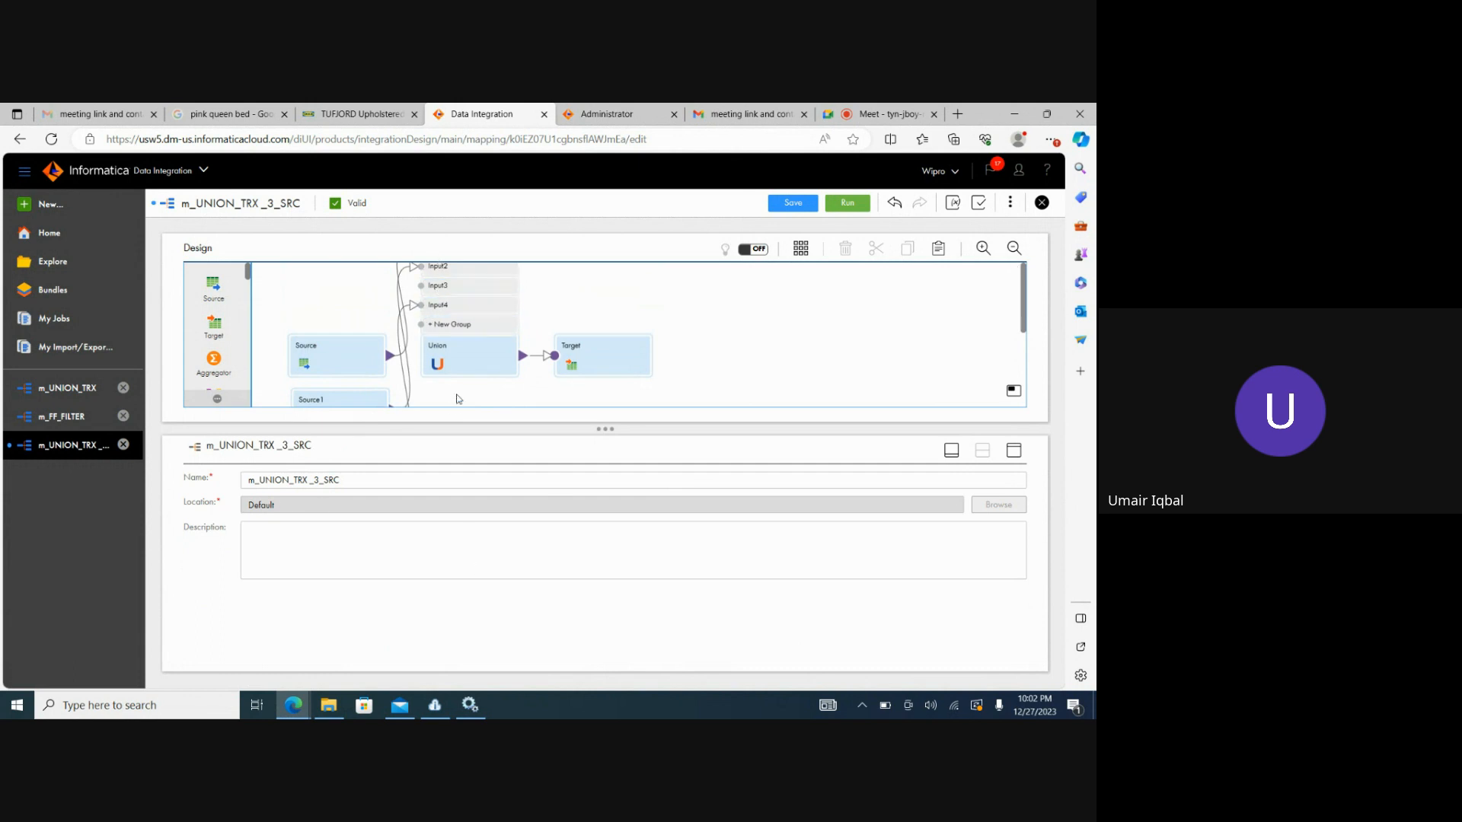
pyautogui.click(477, 364)
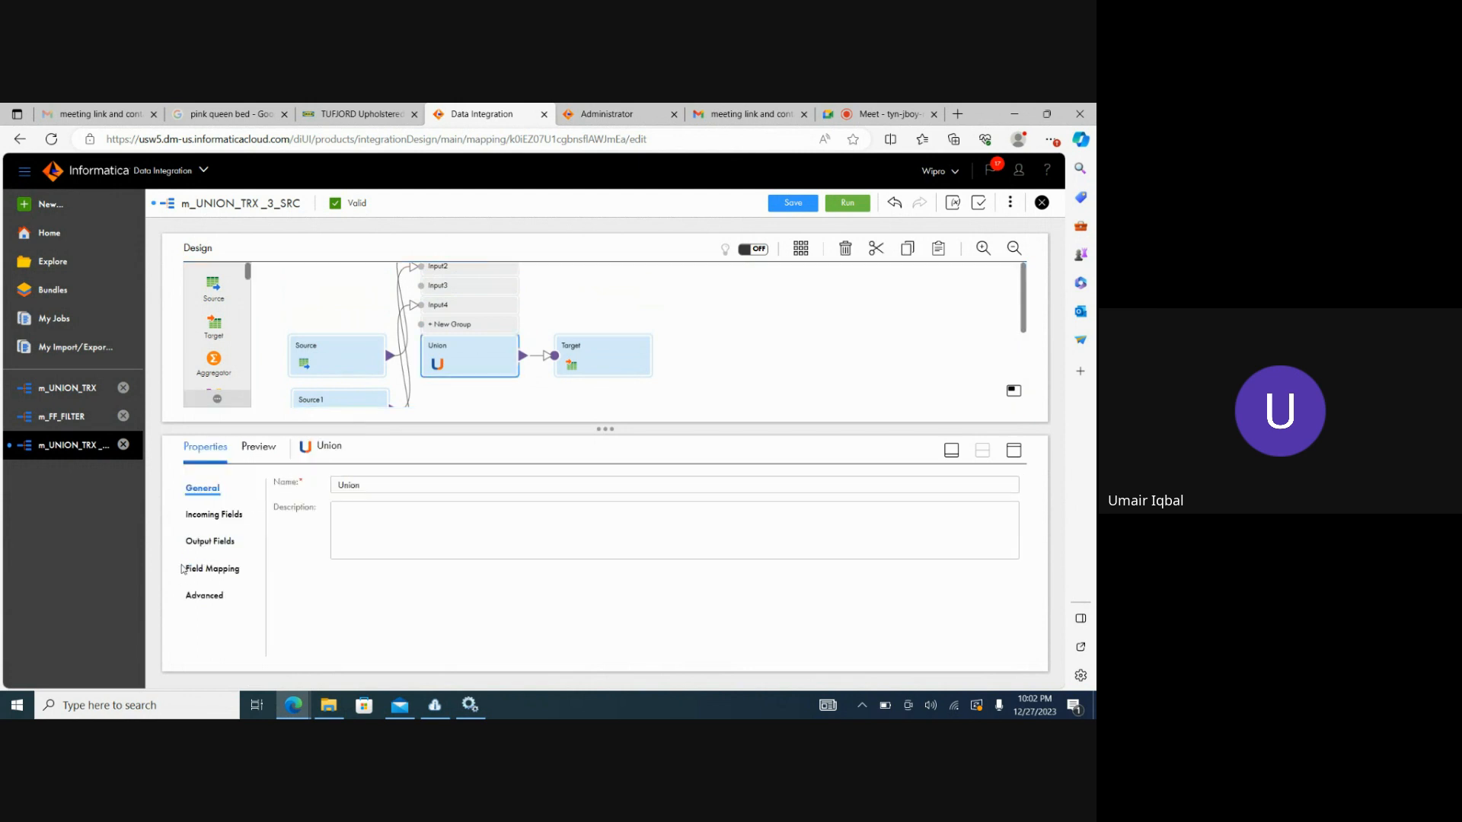
pyautogui.click(218, 518)
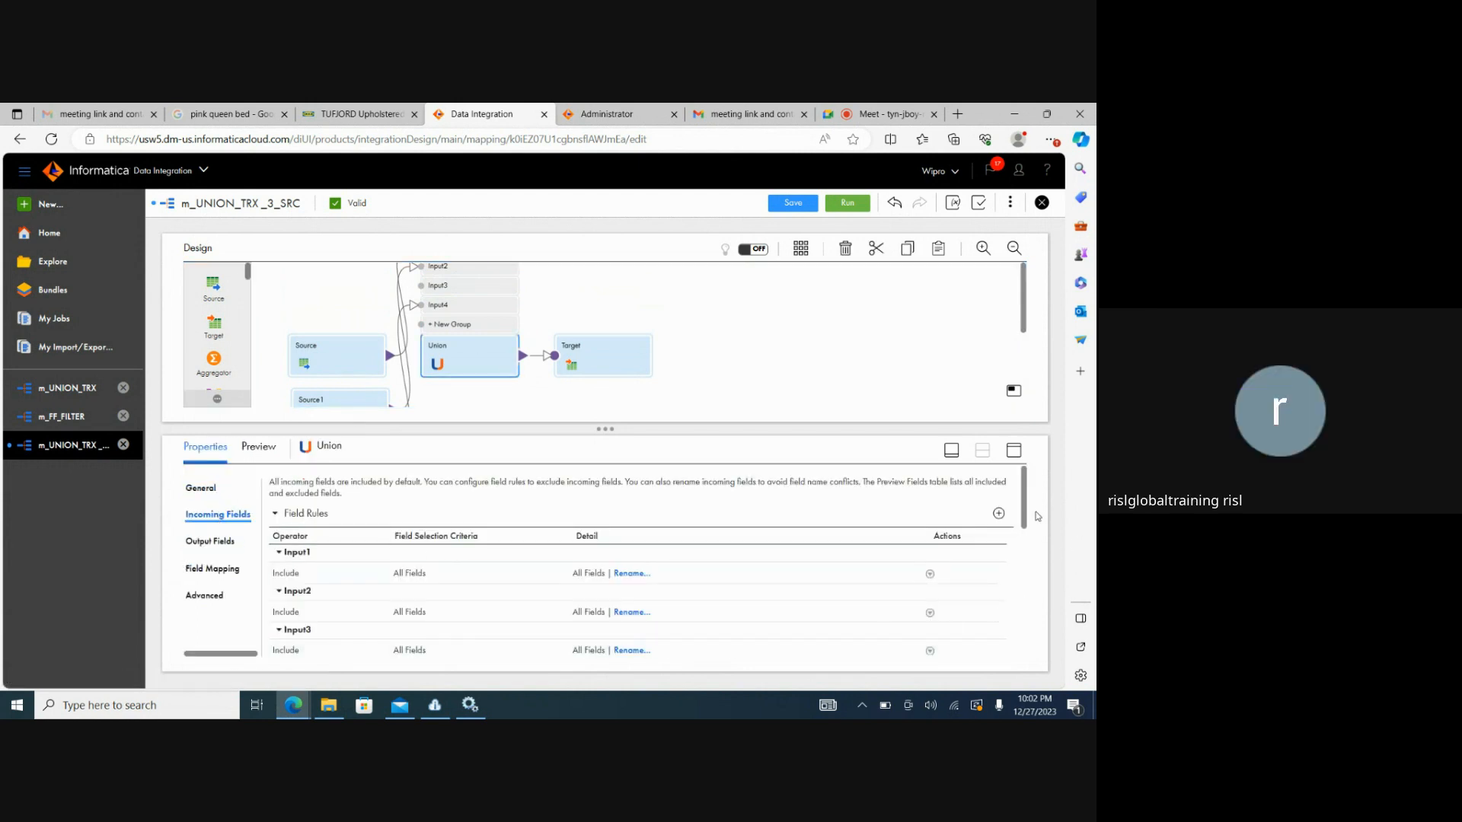
pyautogui.scroll(-3, 1027, 511)
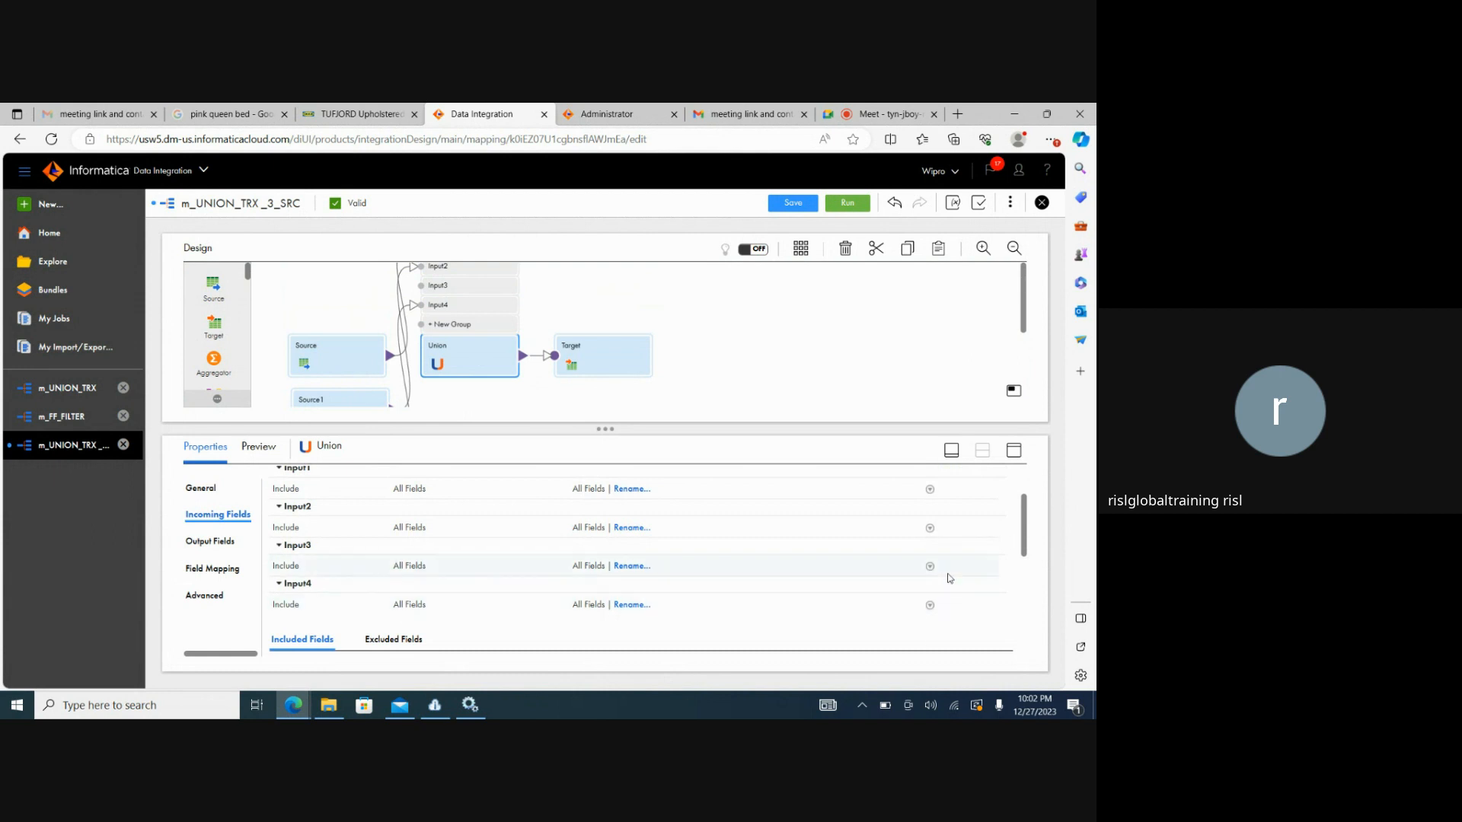
pyautogui.moveTo(944, 548)
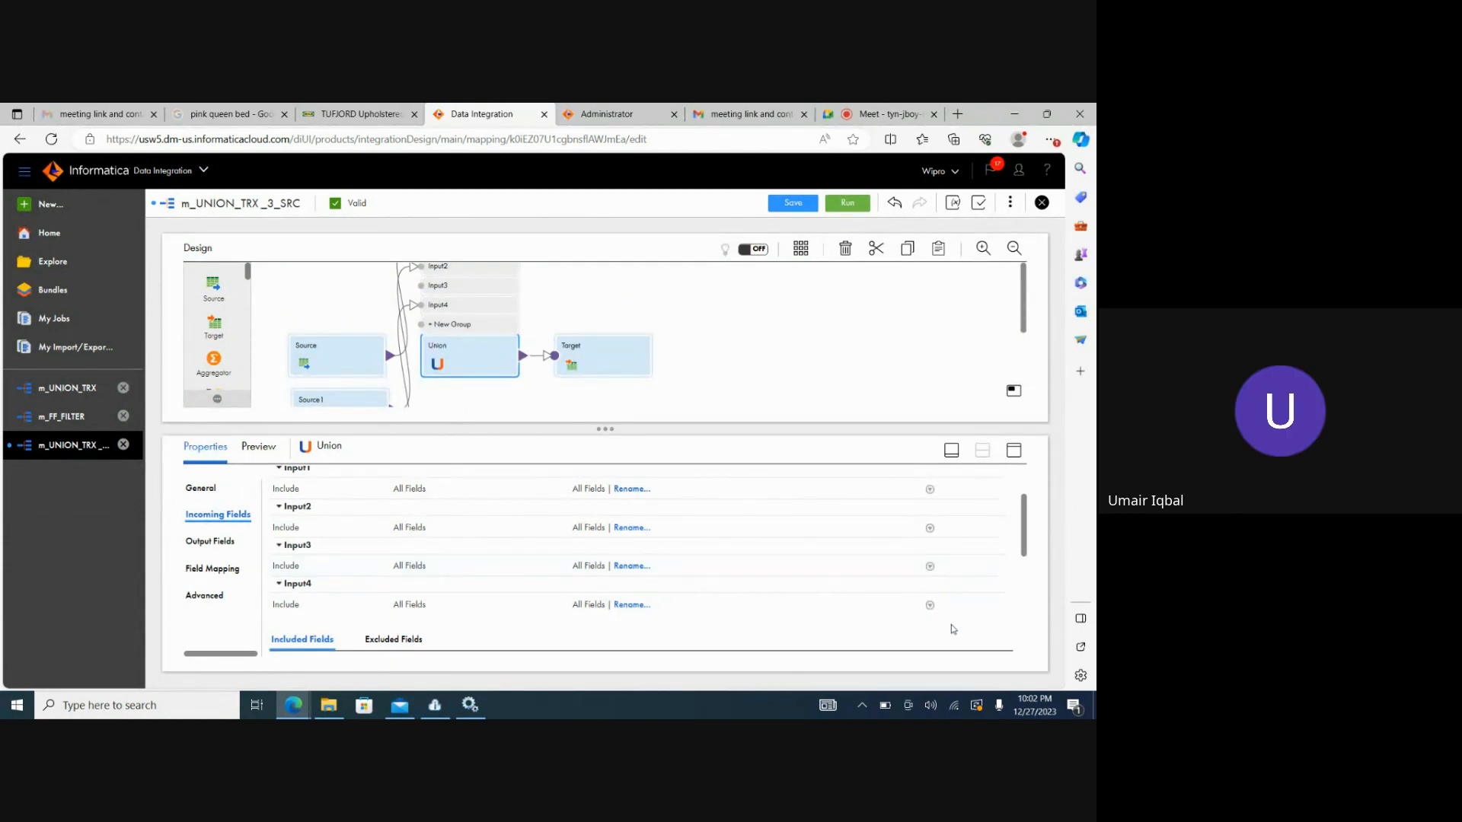
pyautogui.moveTo(944, 591)
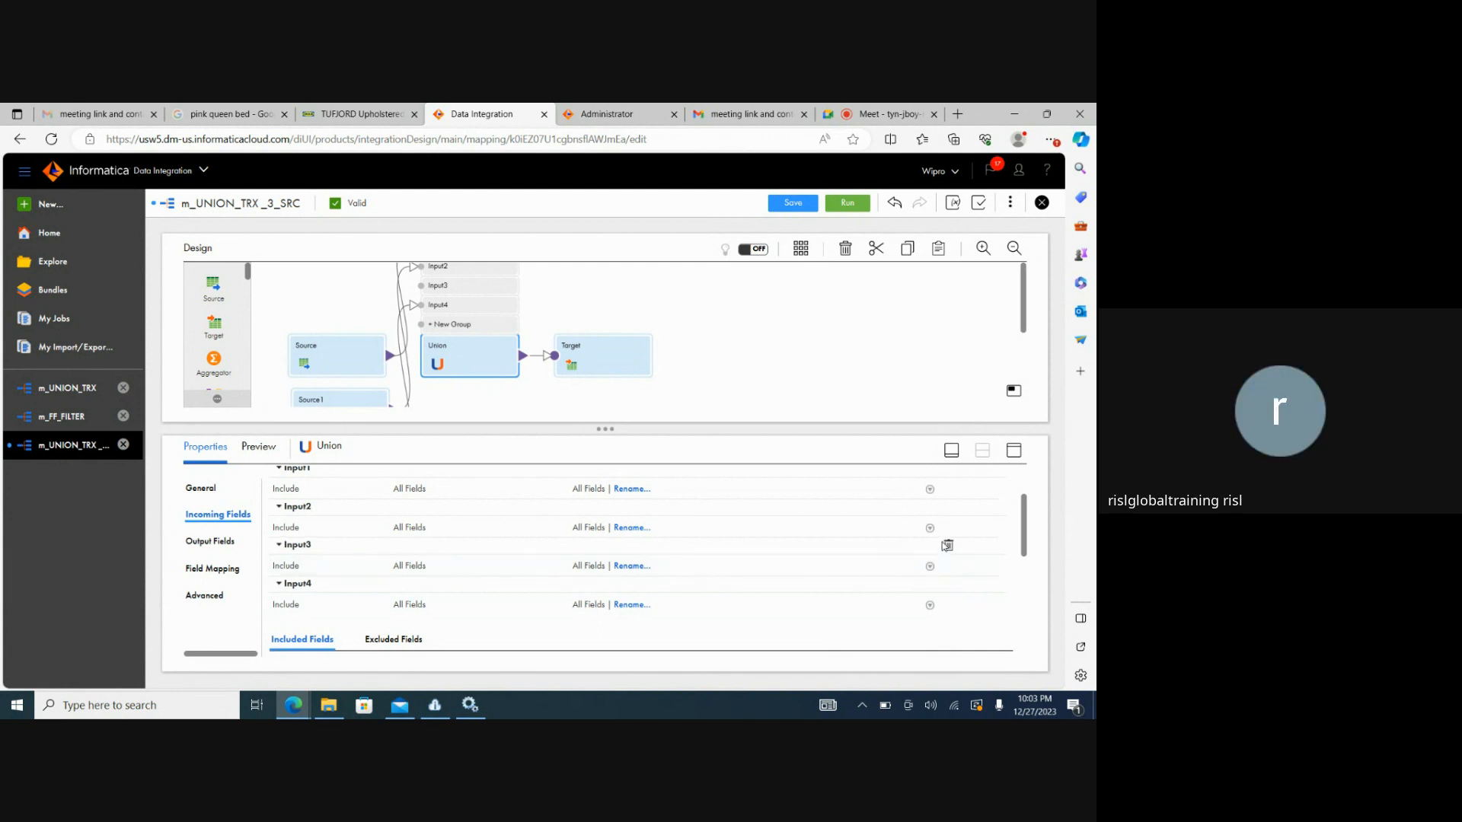
pyautogui.click(943, 547)
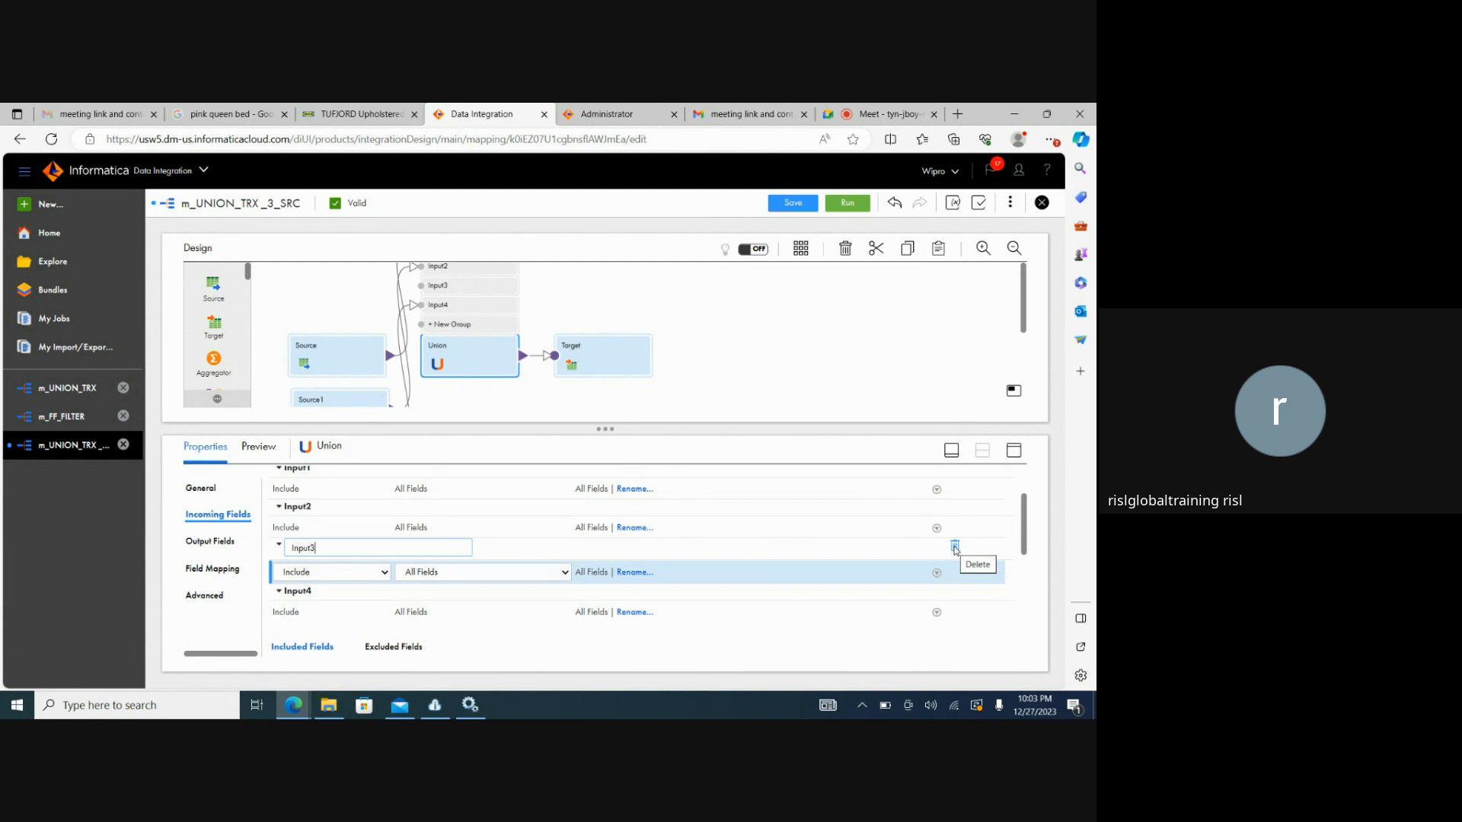
pyautogui.click(954, 547)
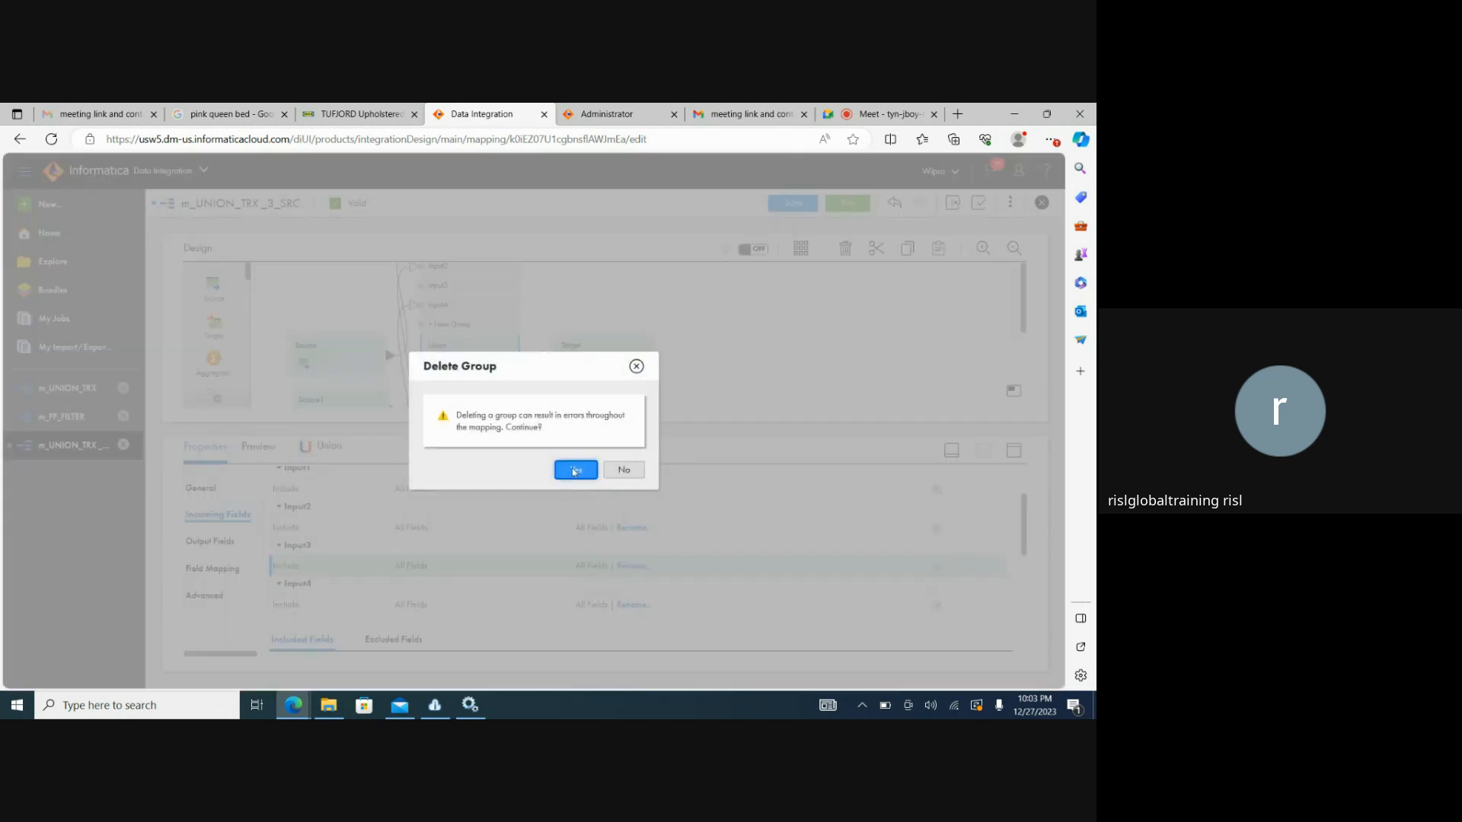
pyautogui.click(574, 471)
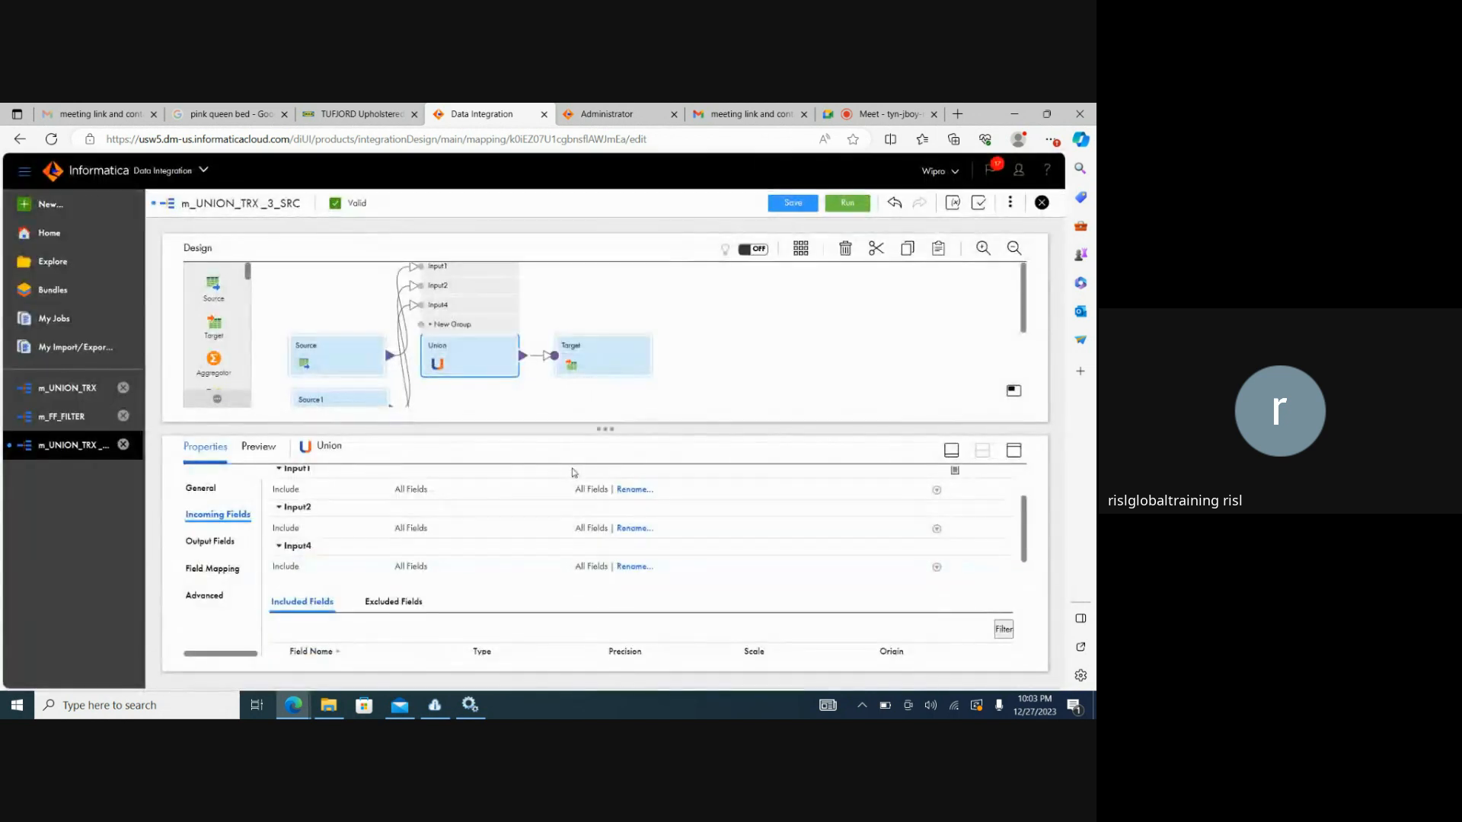
# Move the Target transformation farther away from the Union on the design canvas
pyautogui.click(777, 306)
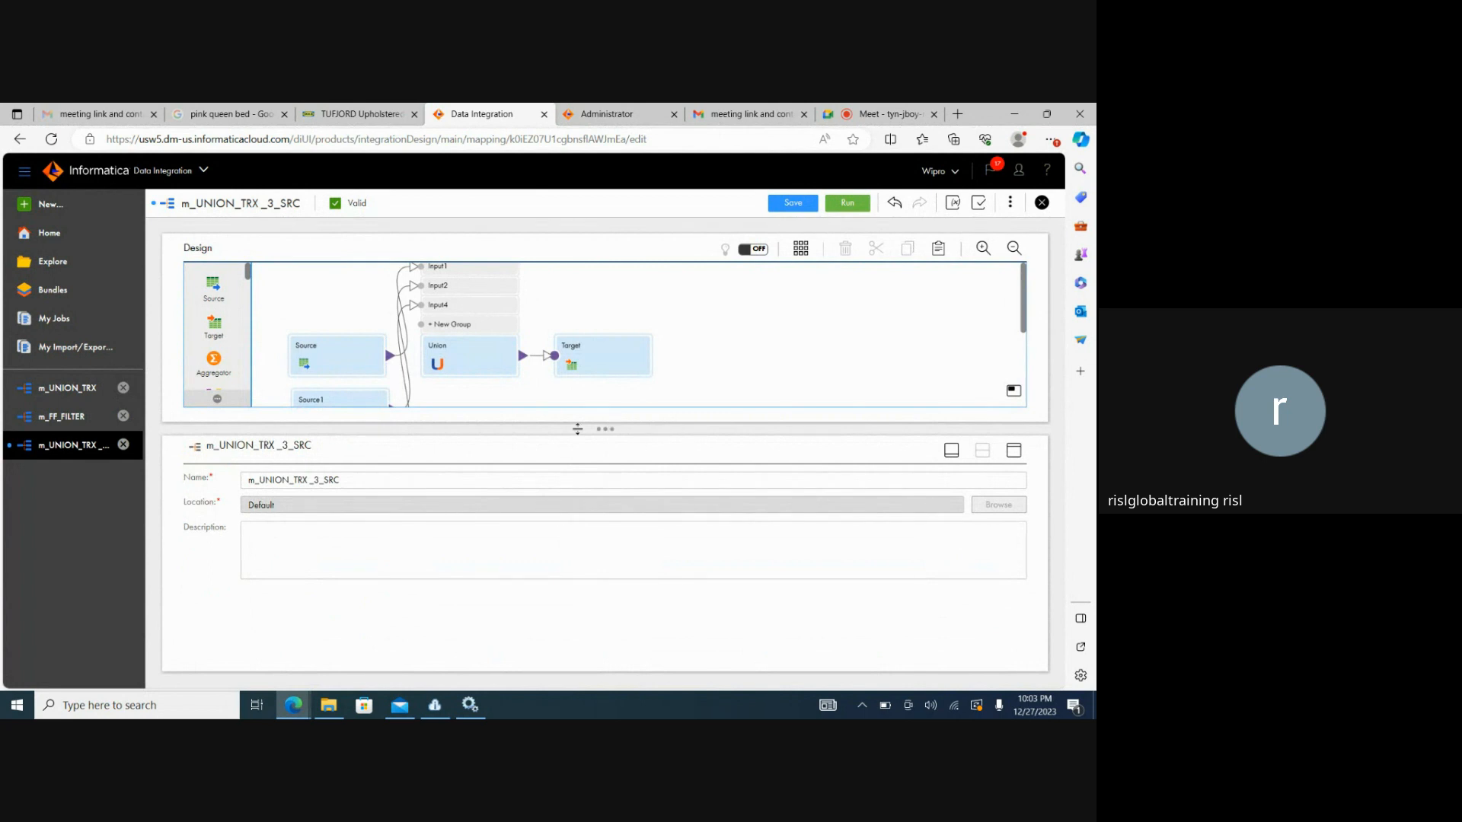
pyautogui.moveTo(1024, 325)
pyautogui.mouseDown()
pyautogui.moveTo(1024, 365)
pyautogui.moveTo(1021, 324)
pyautogui.mouseUp()
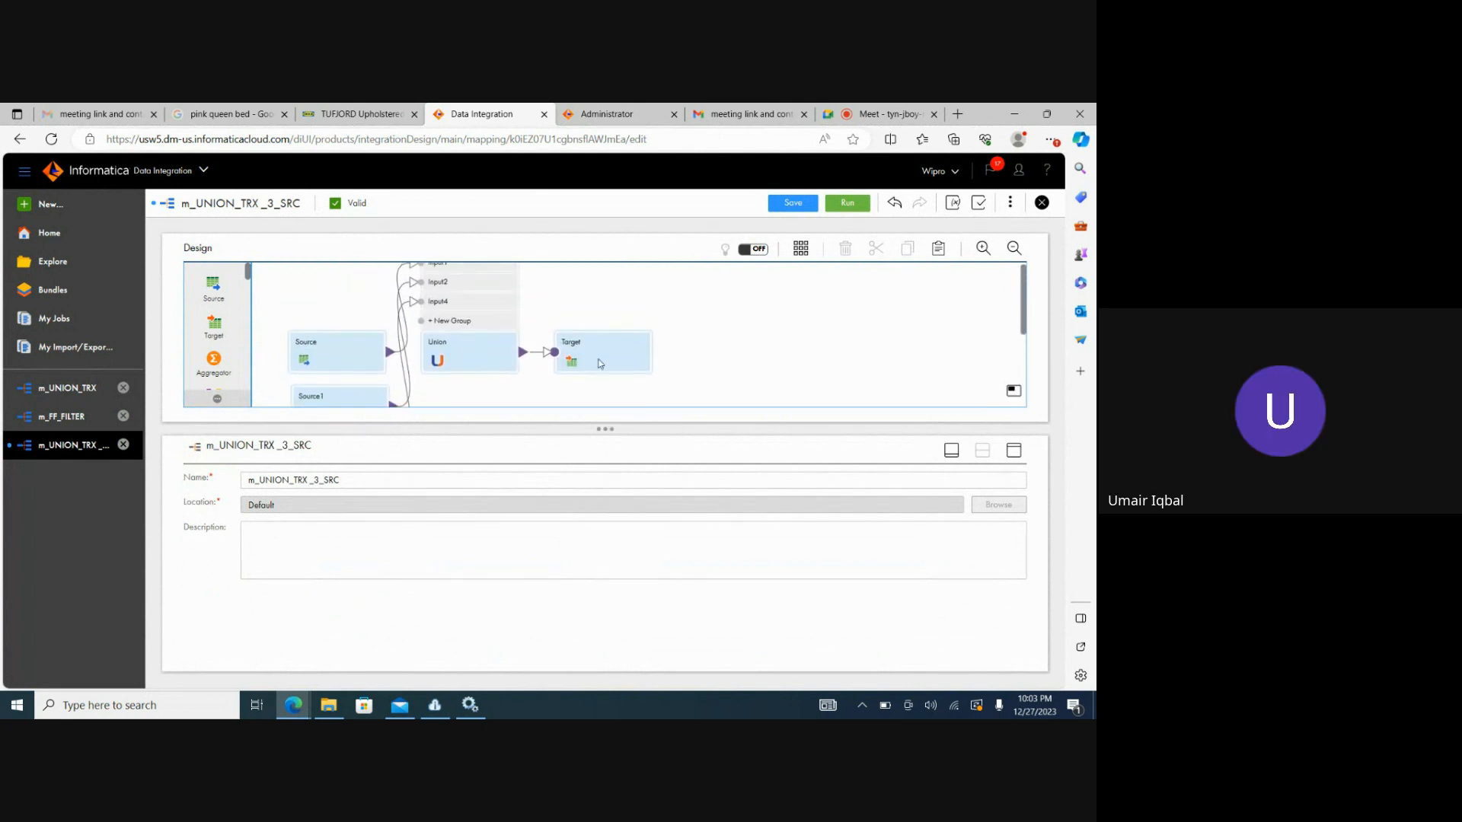
pyautogui.moveTo(585, 351); pyautogui.dragTo(803, 358)
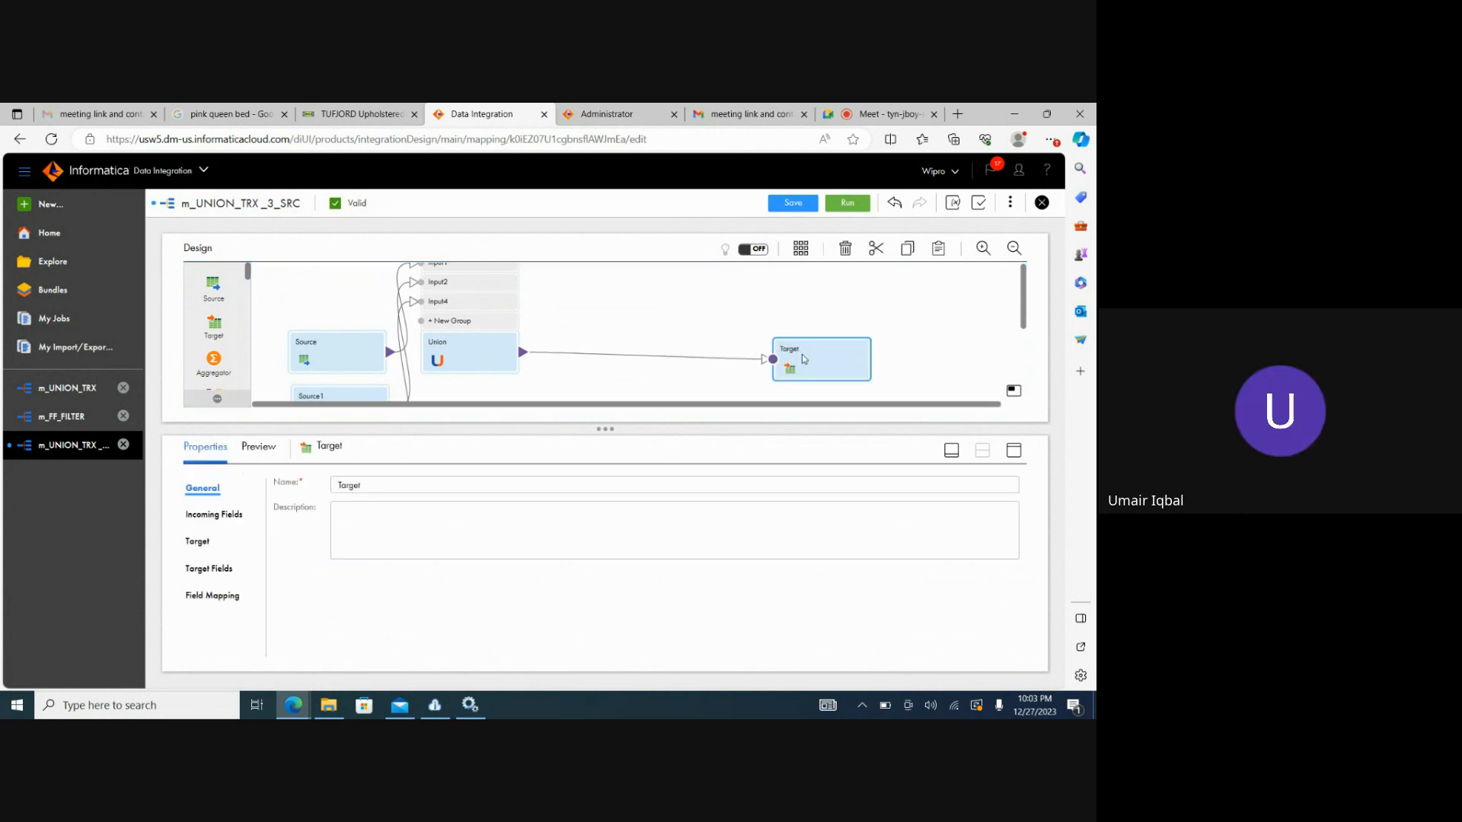
# In the Union's field mapping, map incoming fields c1 and c3 of the Input4 group to output fields c1 and c3
pyautogui.click(462, 361)
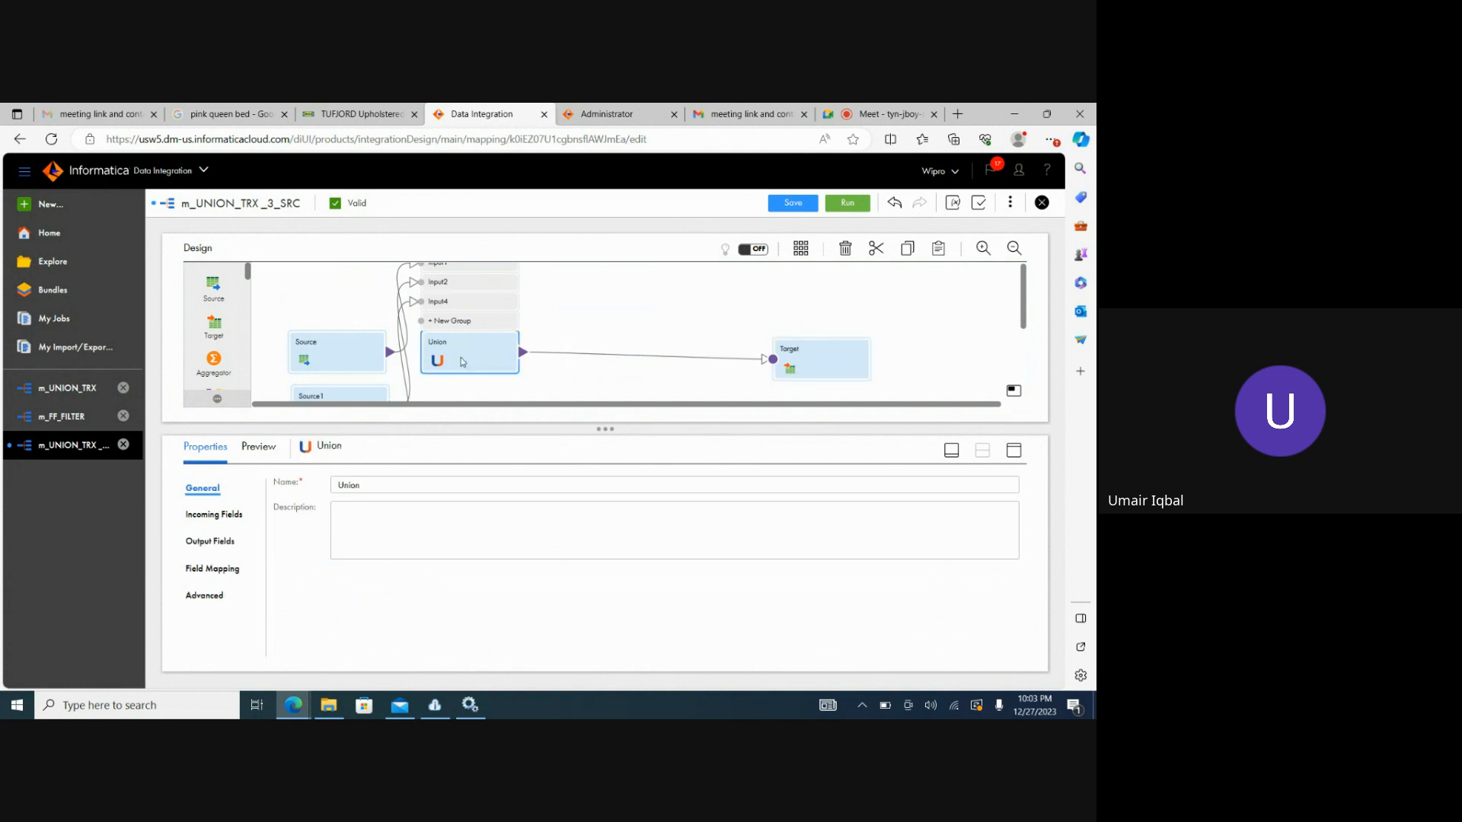
pyautogui.click(213, 541)
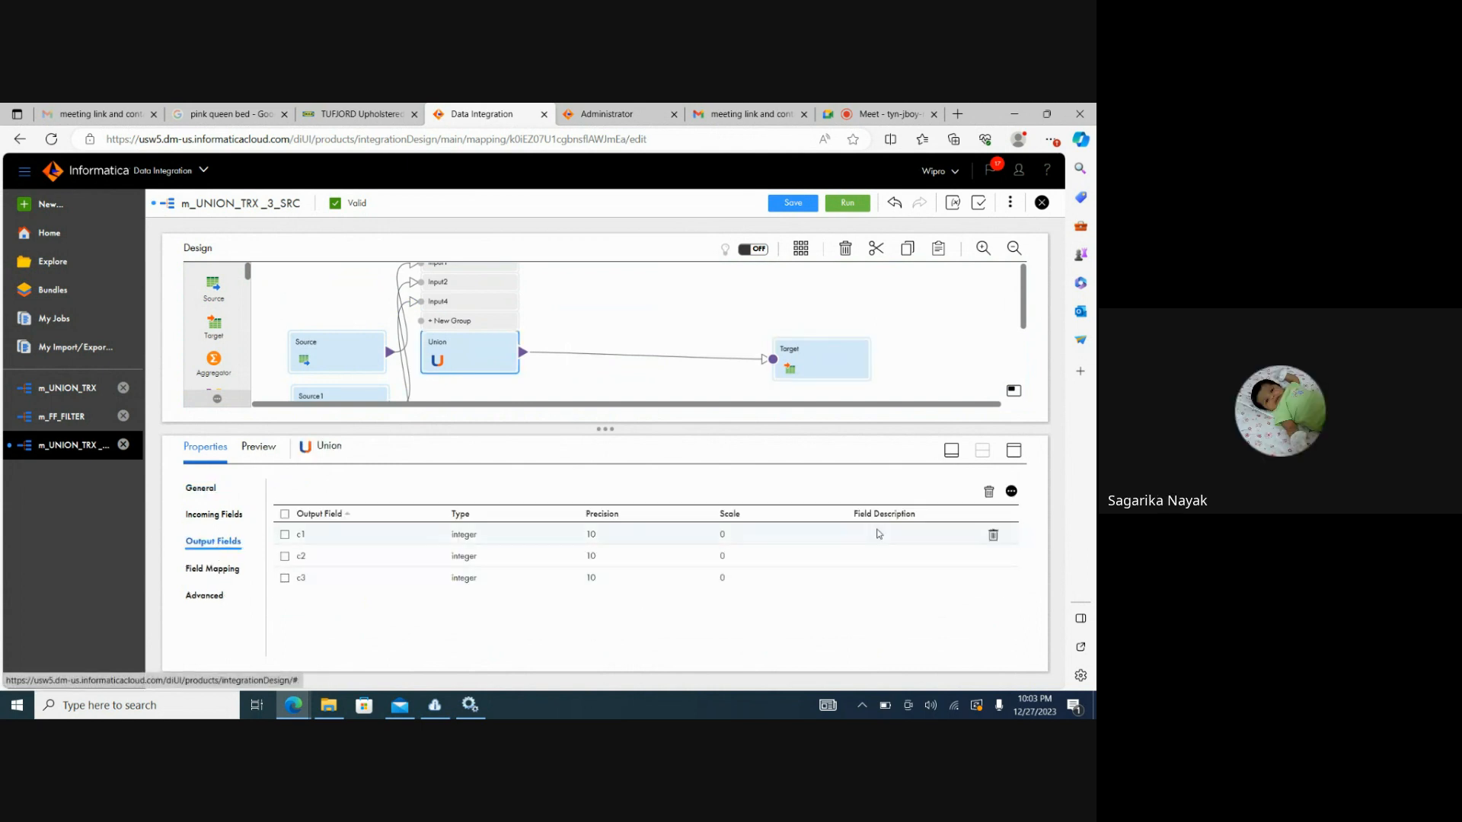
pyautogui.click(203, 570)
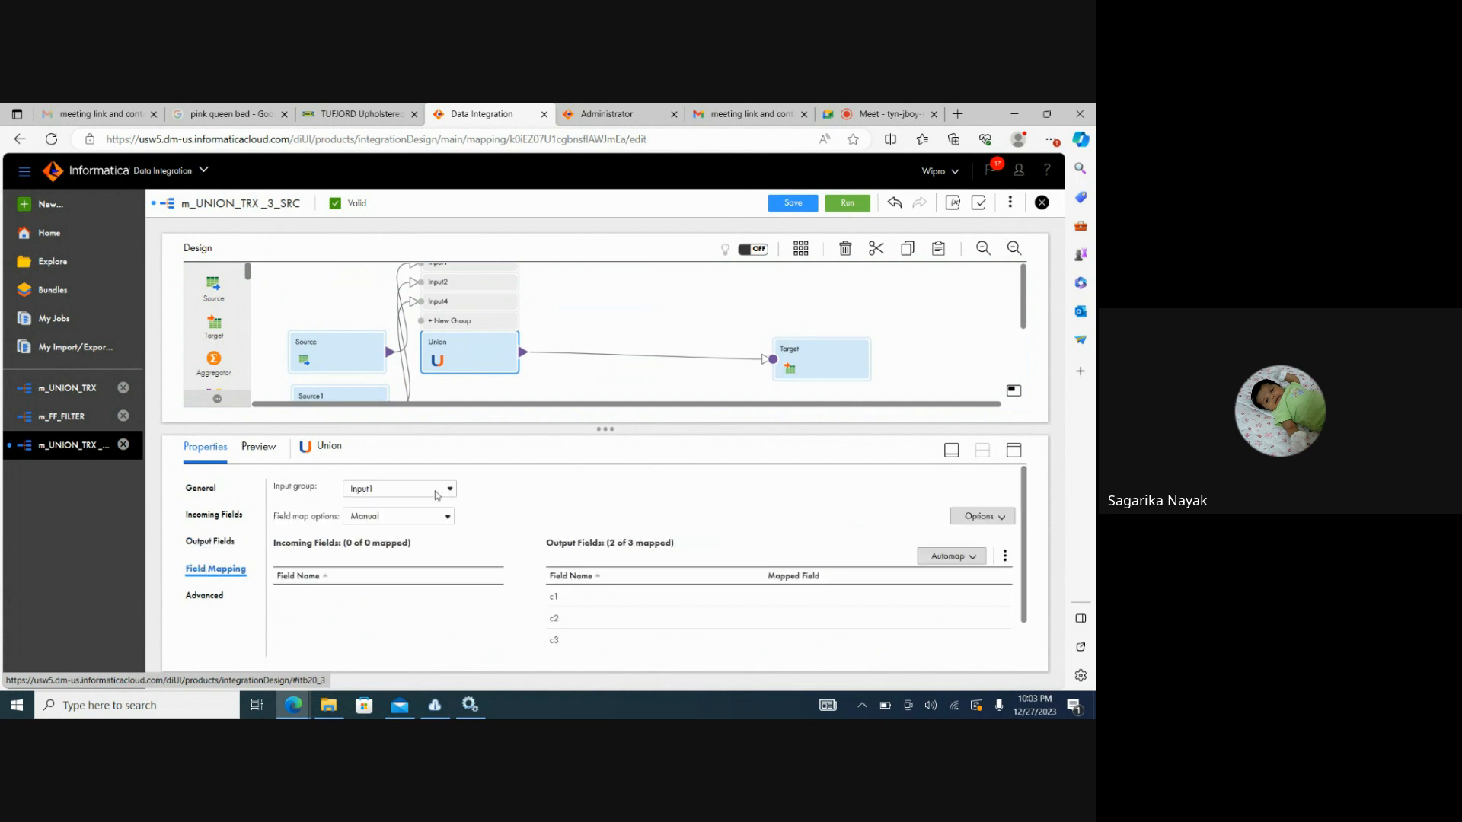
pyautogui.click(399, 491)
pyautogui.click(365, 499)
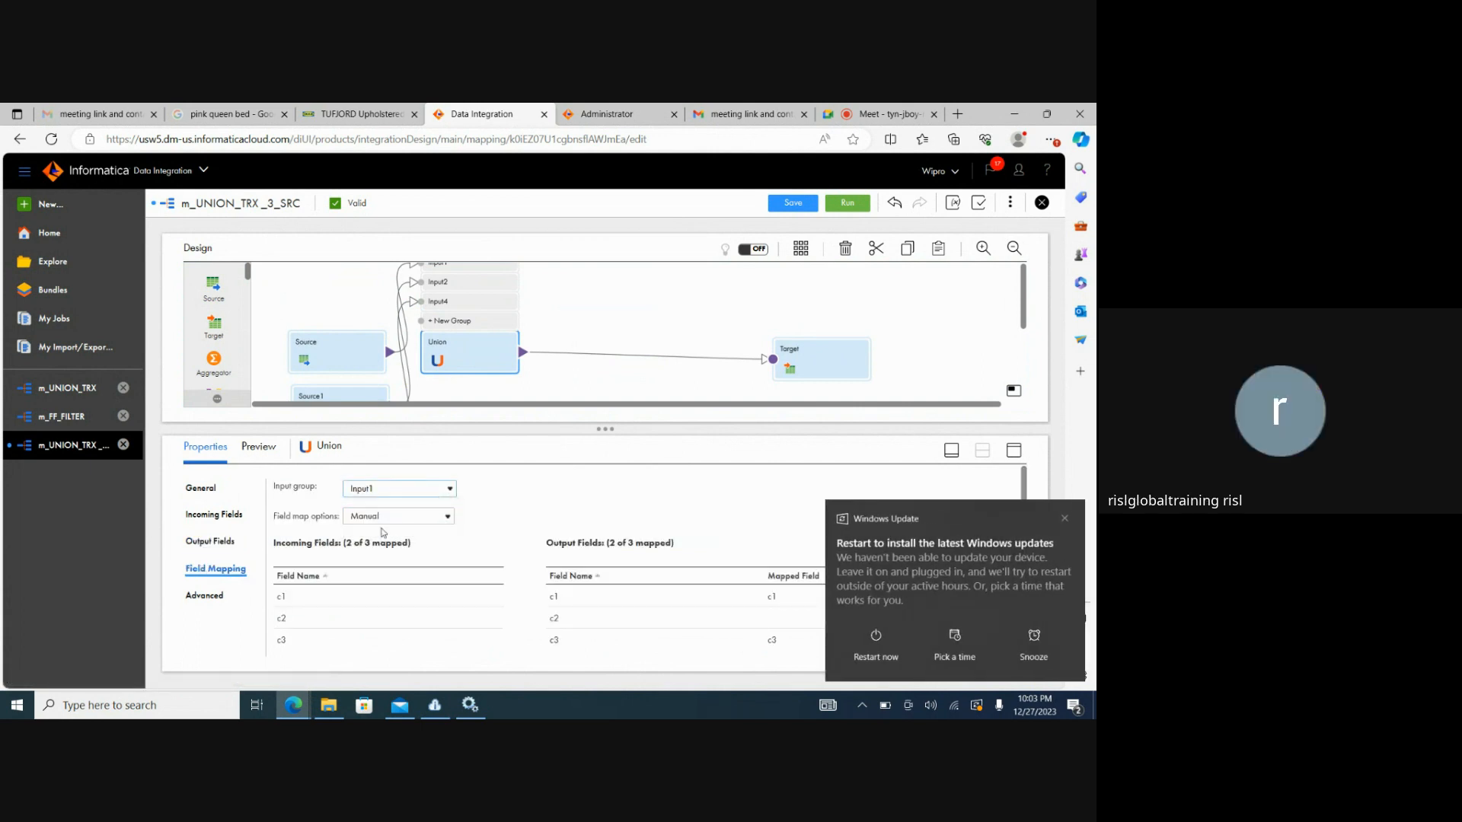
pyautogui.click(1065, 518)
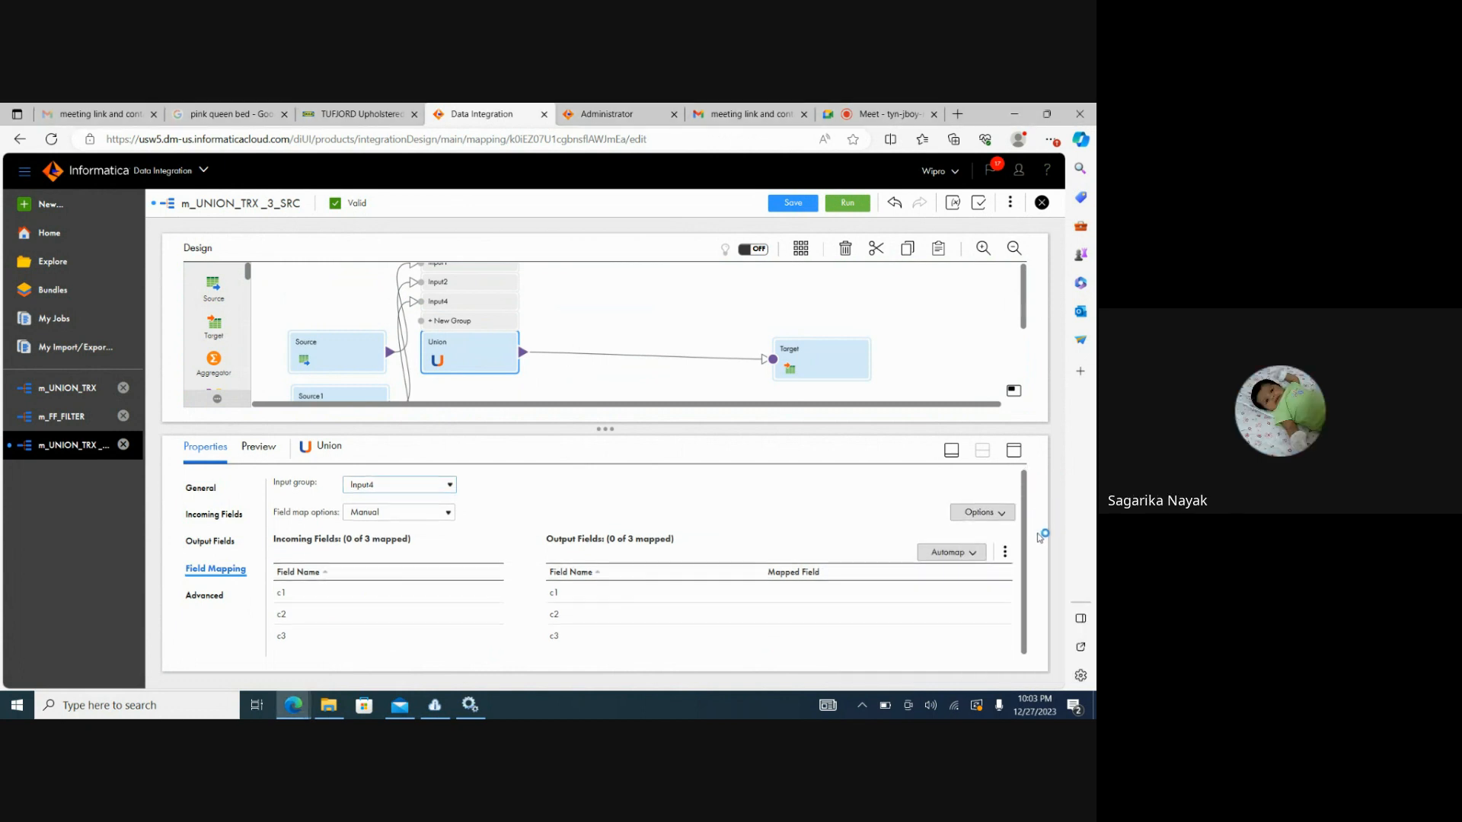
pyautogui.moveTo(390, 595); pyautogui.dragTo(562, 593)
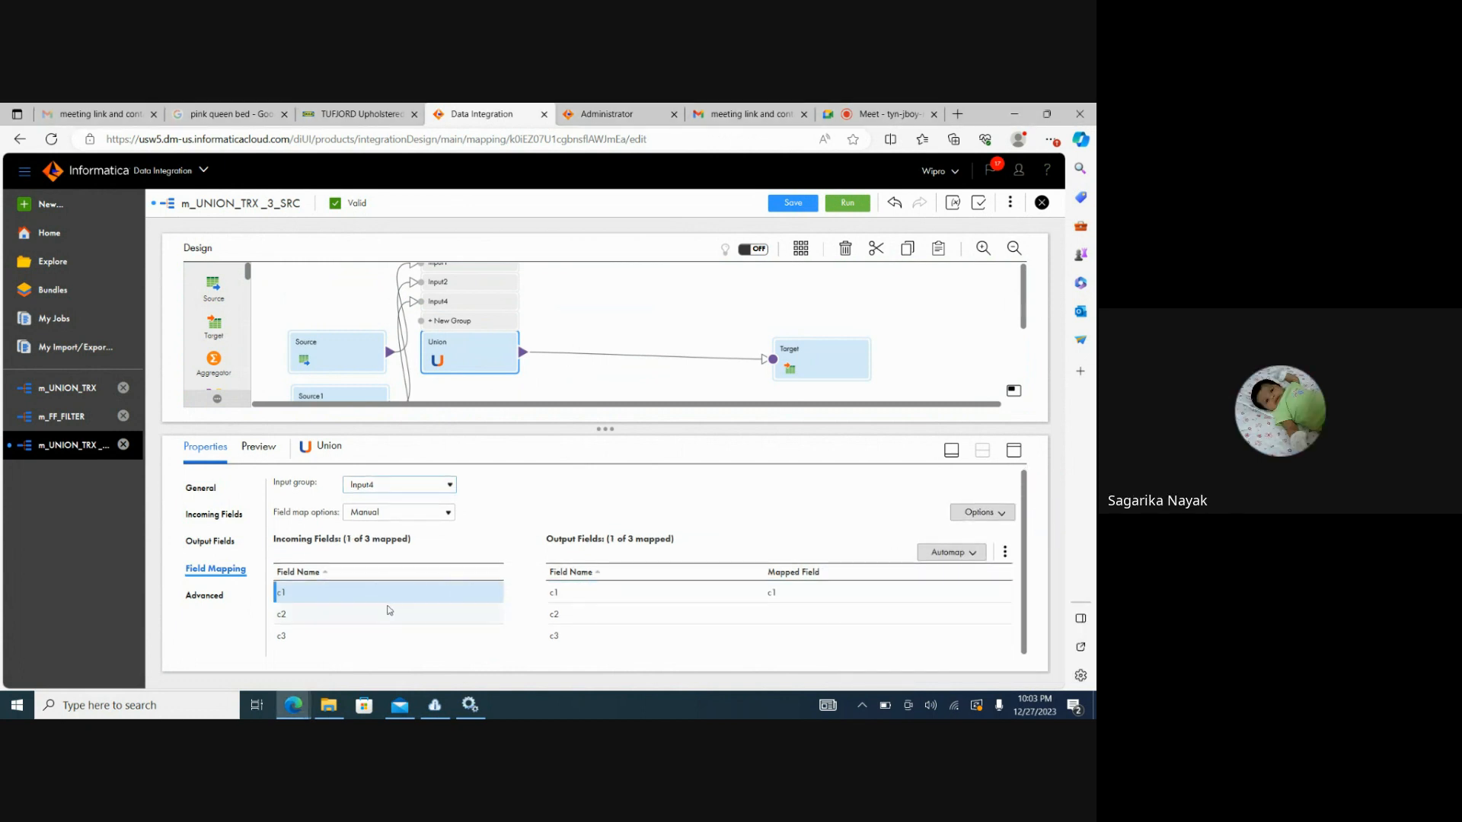
pyautogui.moveTo(328, 636); pyautogui.dragTo(559, 635)
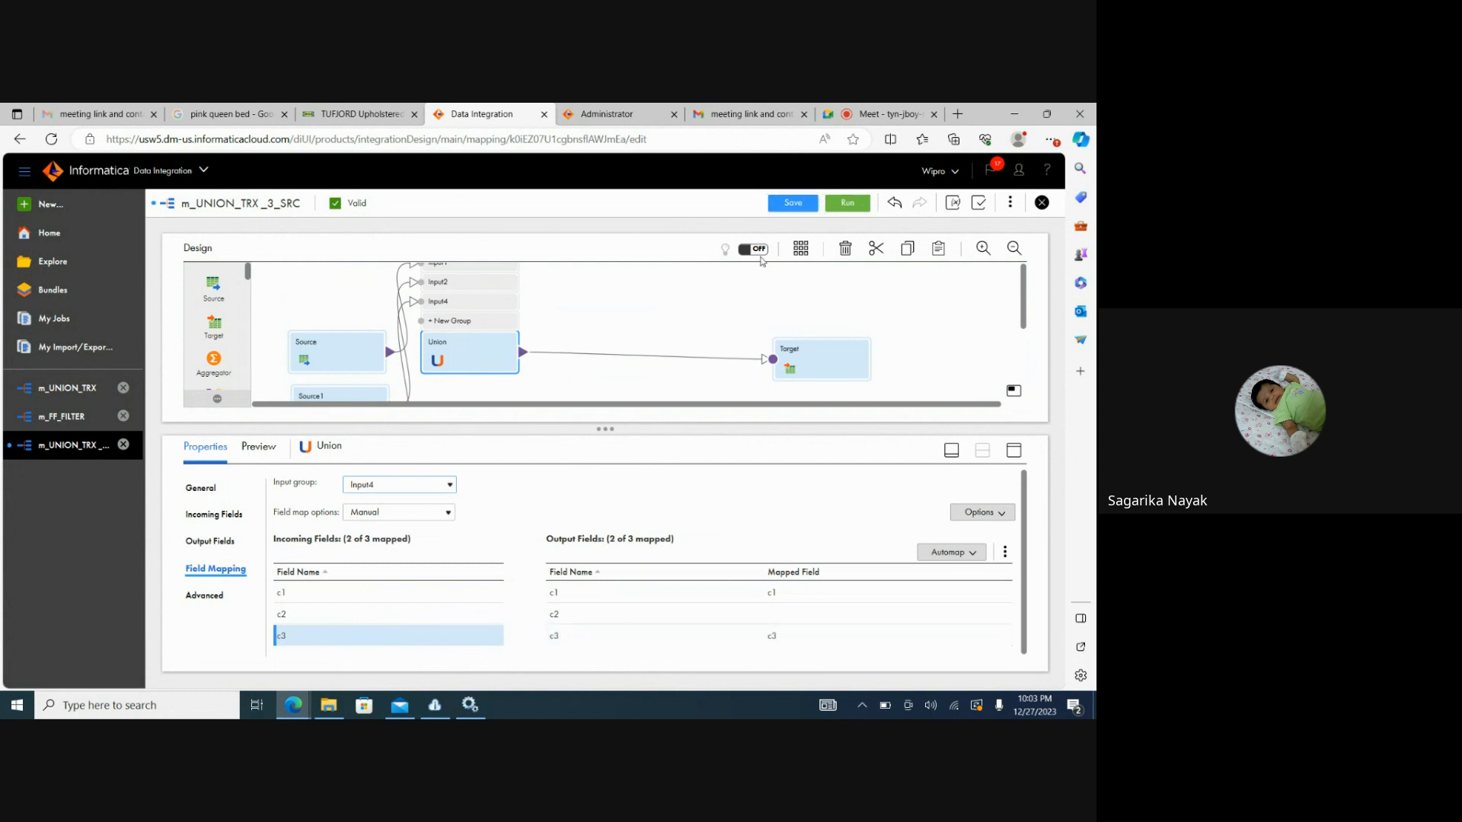
# Save the m_UNION_TRX _3_SRC mapping and run it
pyautogui.click(739, 299)
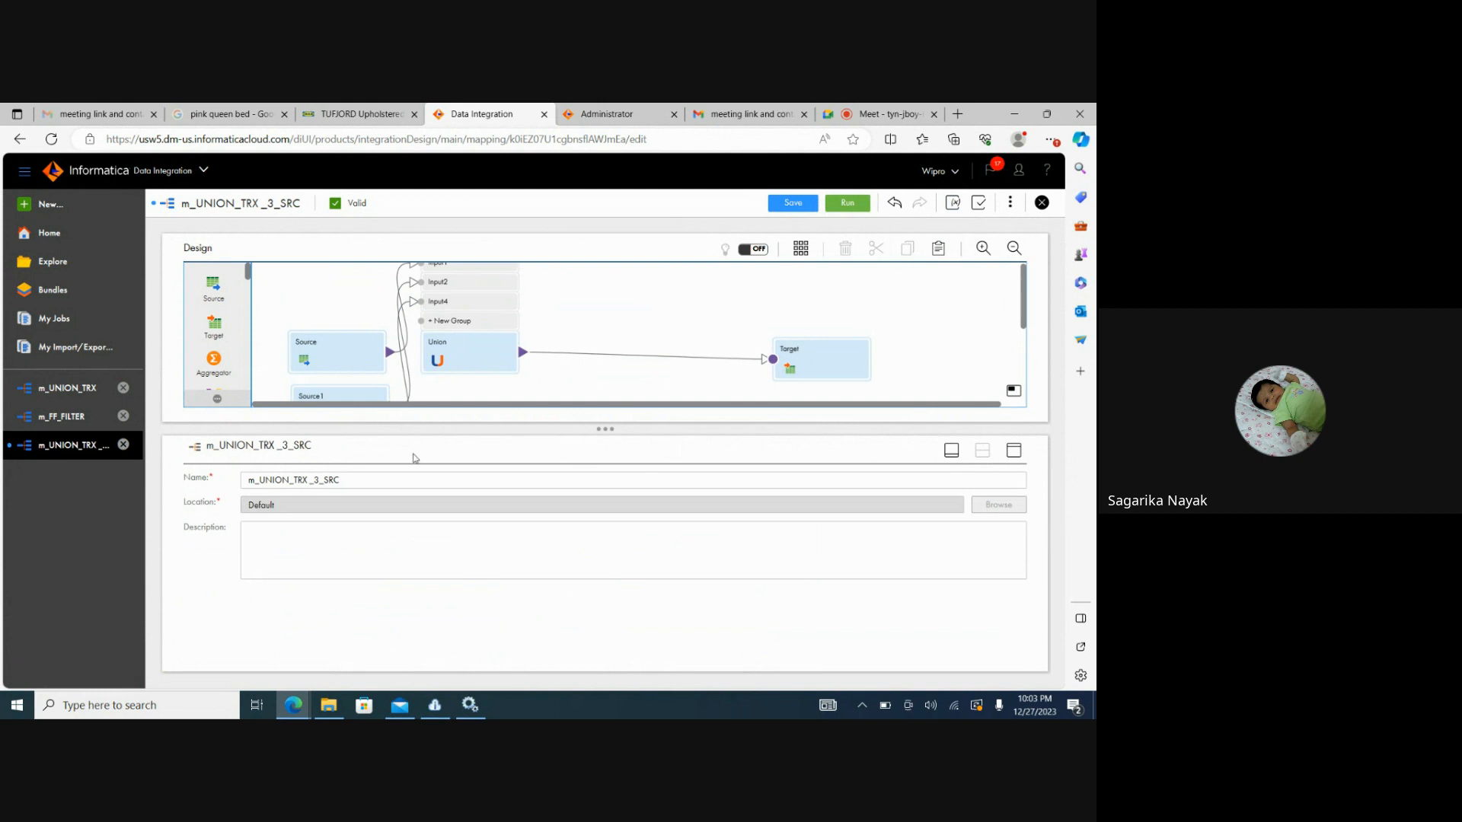
pyautogui.click(802, 204)
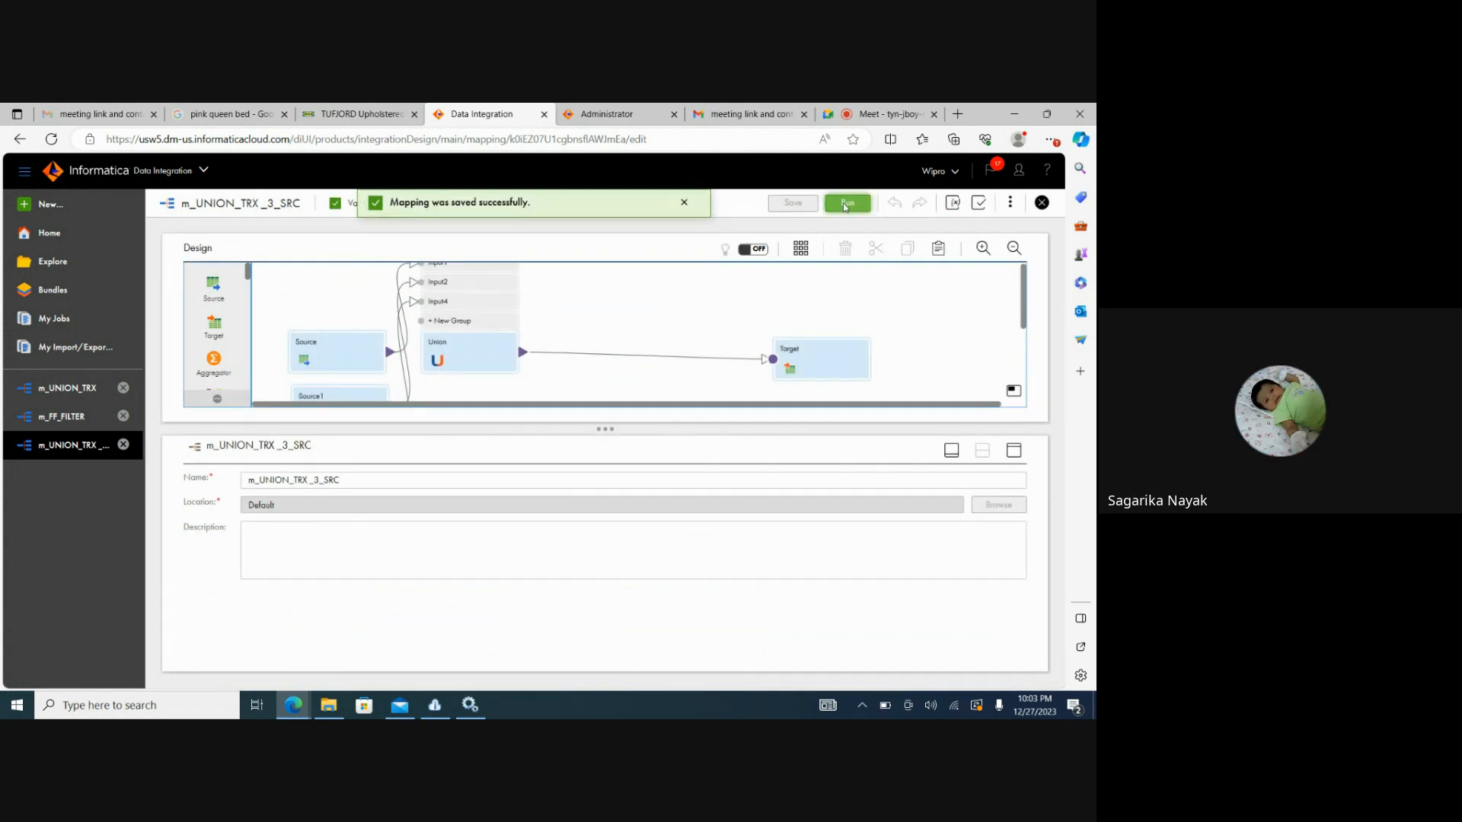
pyautogui.click(844, 205)
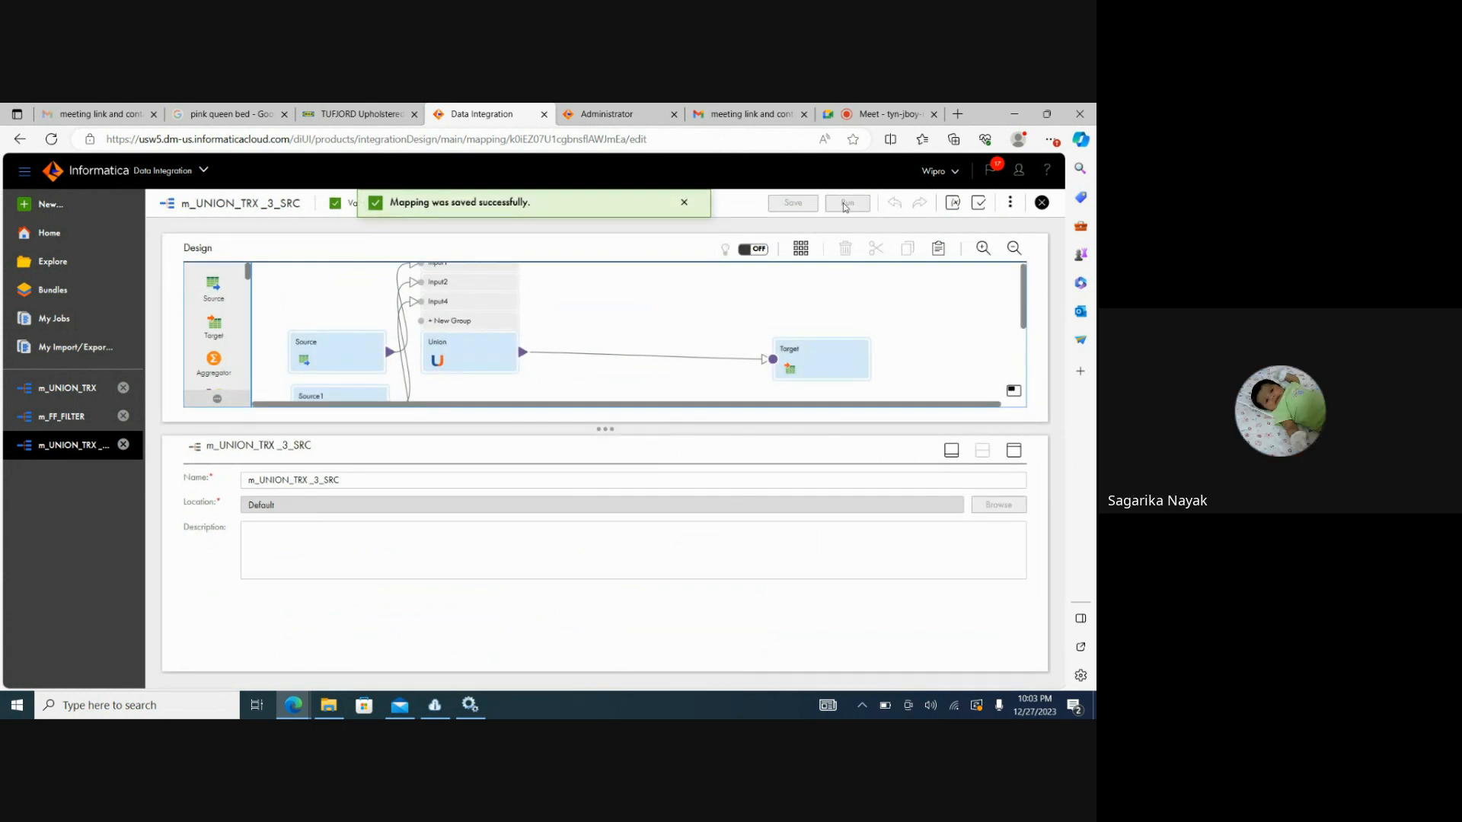
# Check the run status of m_UNION_TRX _3_SRC-1 in the job list, refreshing it repeatedly
pyautogui.click(59, 320)
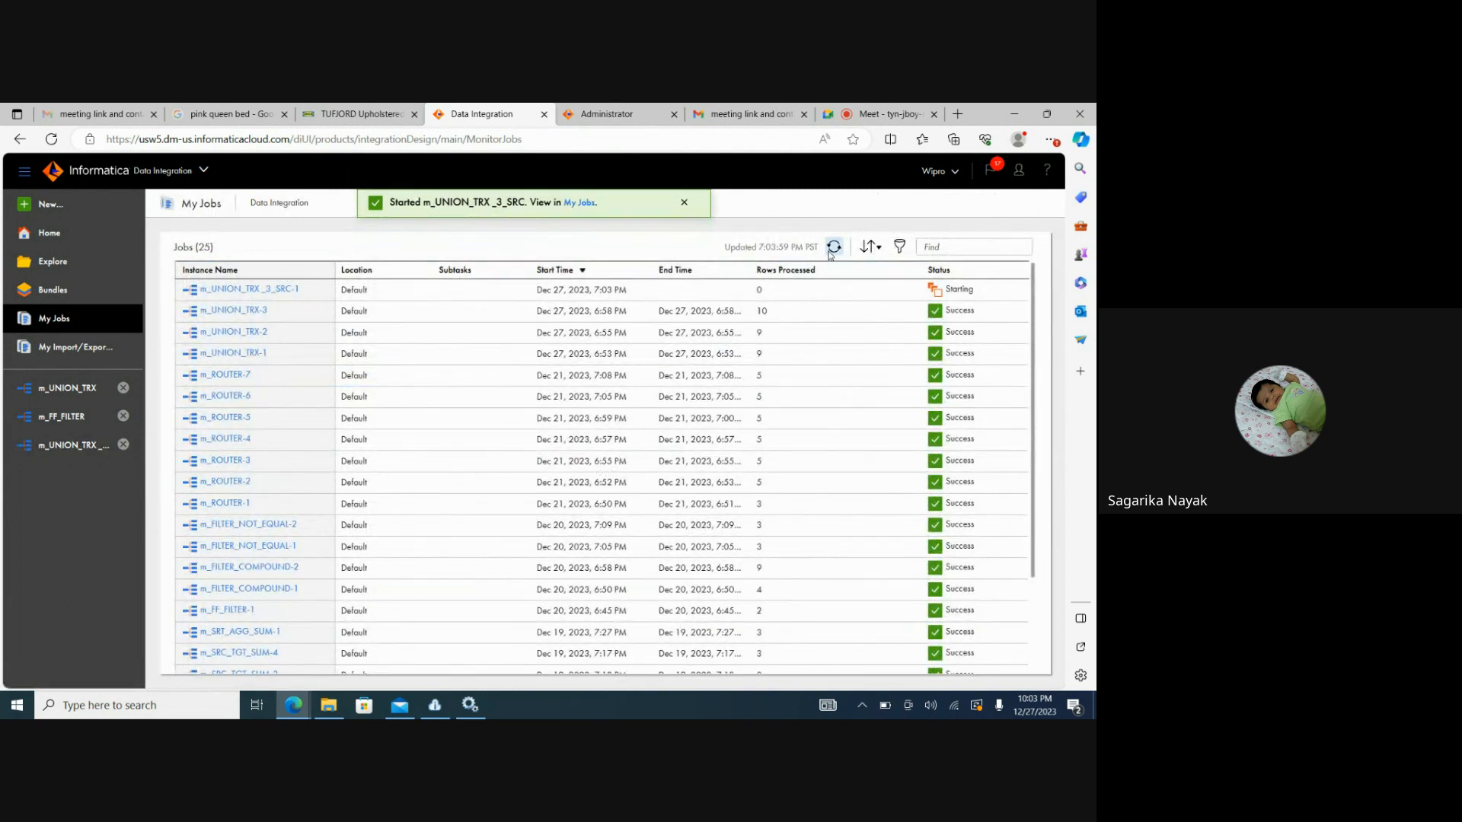
pyautogui.click(831, 252)
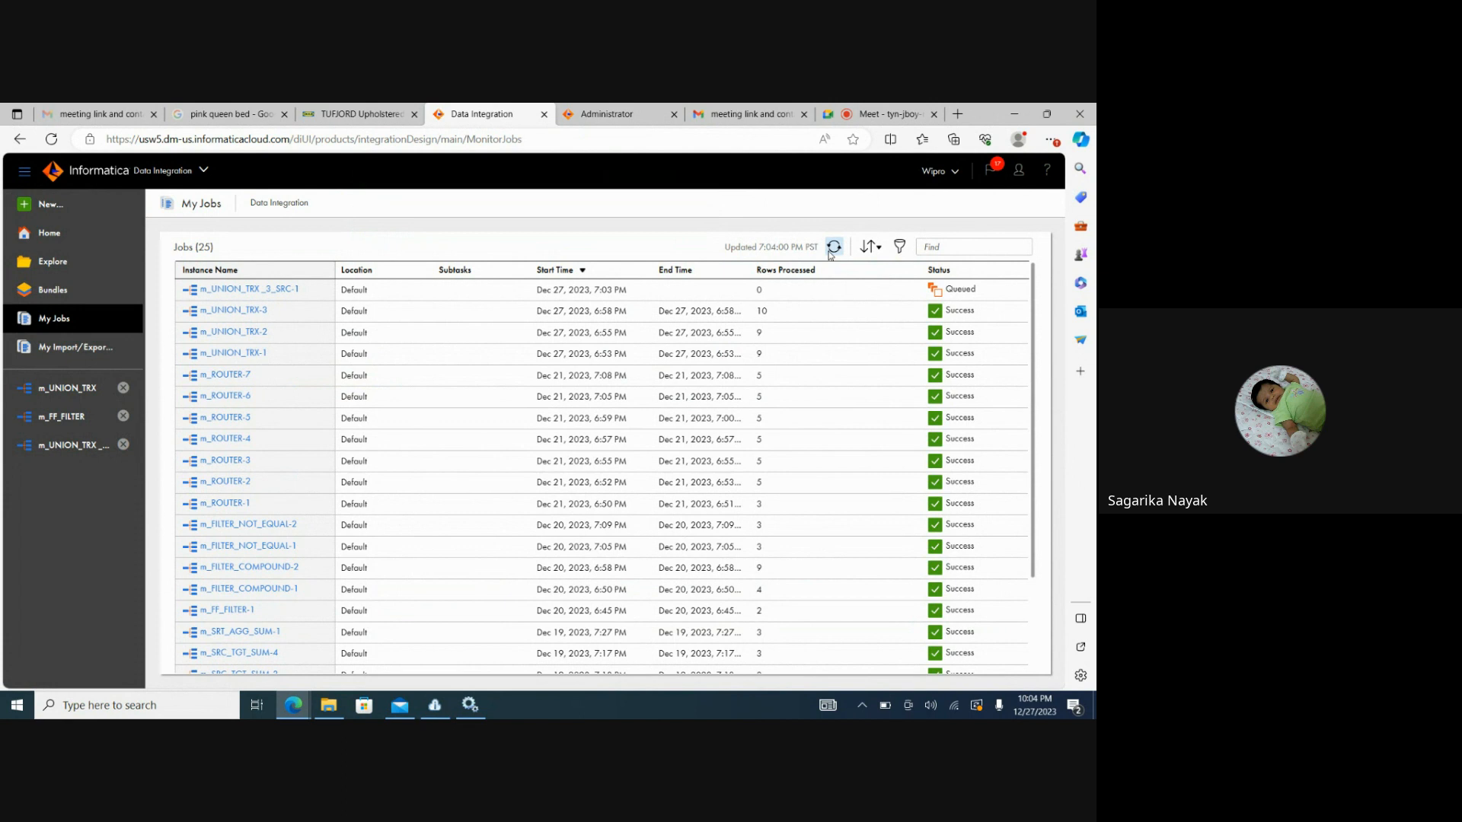
pyautogui.click(830, 252)
pyautogui.click(830, 252)
pyautogui.click(831, 252)
# Switch to File Explorer and open the FF_UNION_TRX output file from C:\Target in Notepad
pyautogui.click(328, 705)
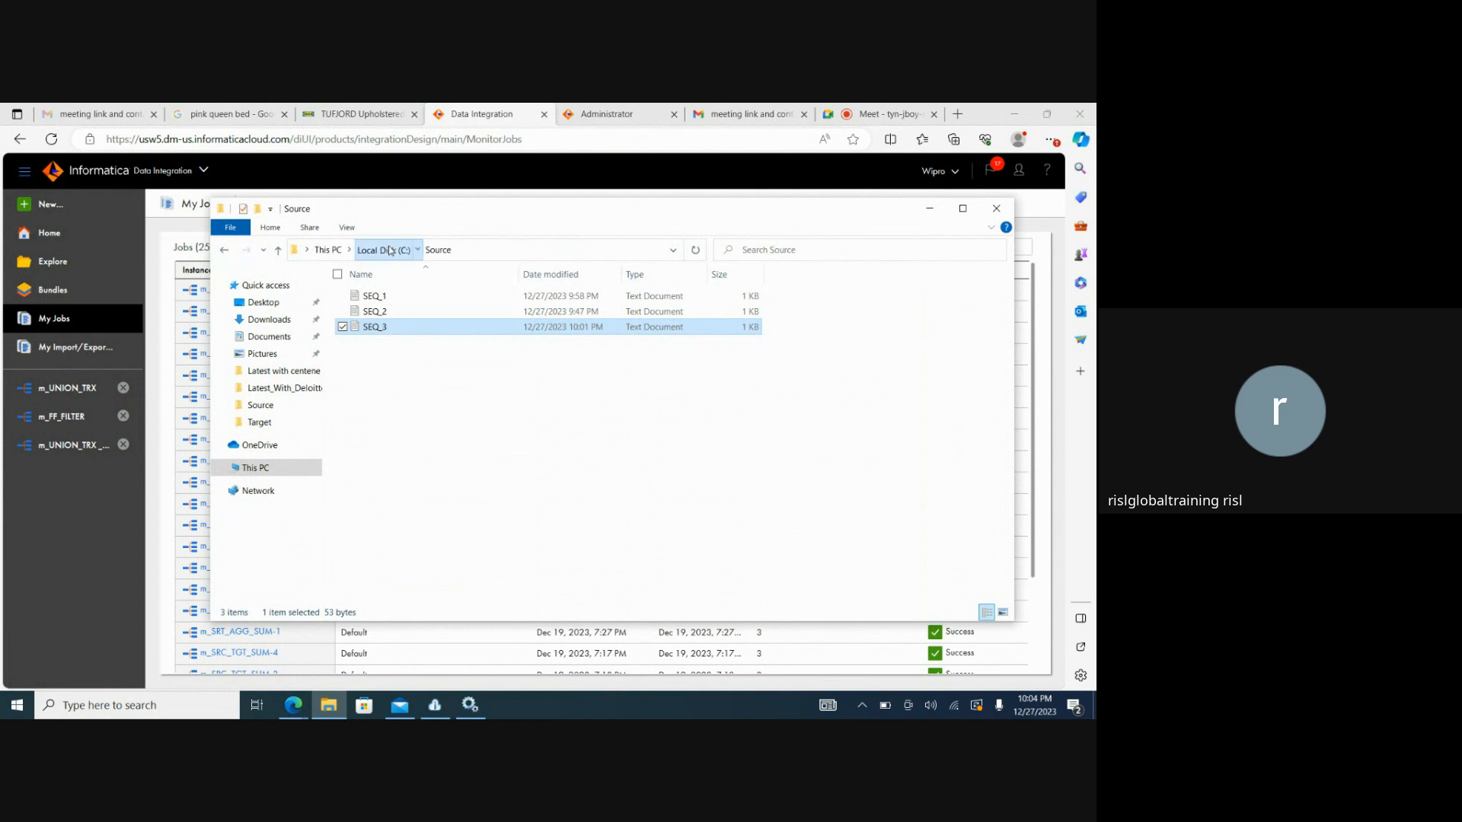
pyautogui.click(385, 249)
pyautogui.click(395, 411)
pyautogui.doubleClick(395, 411)
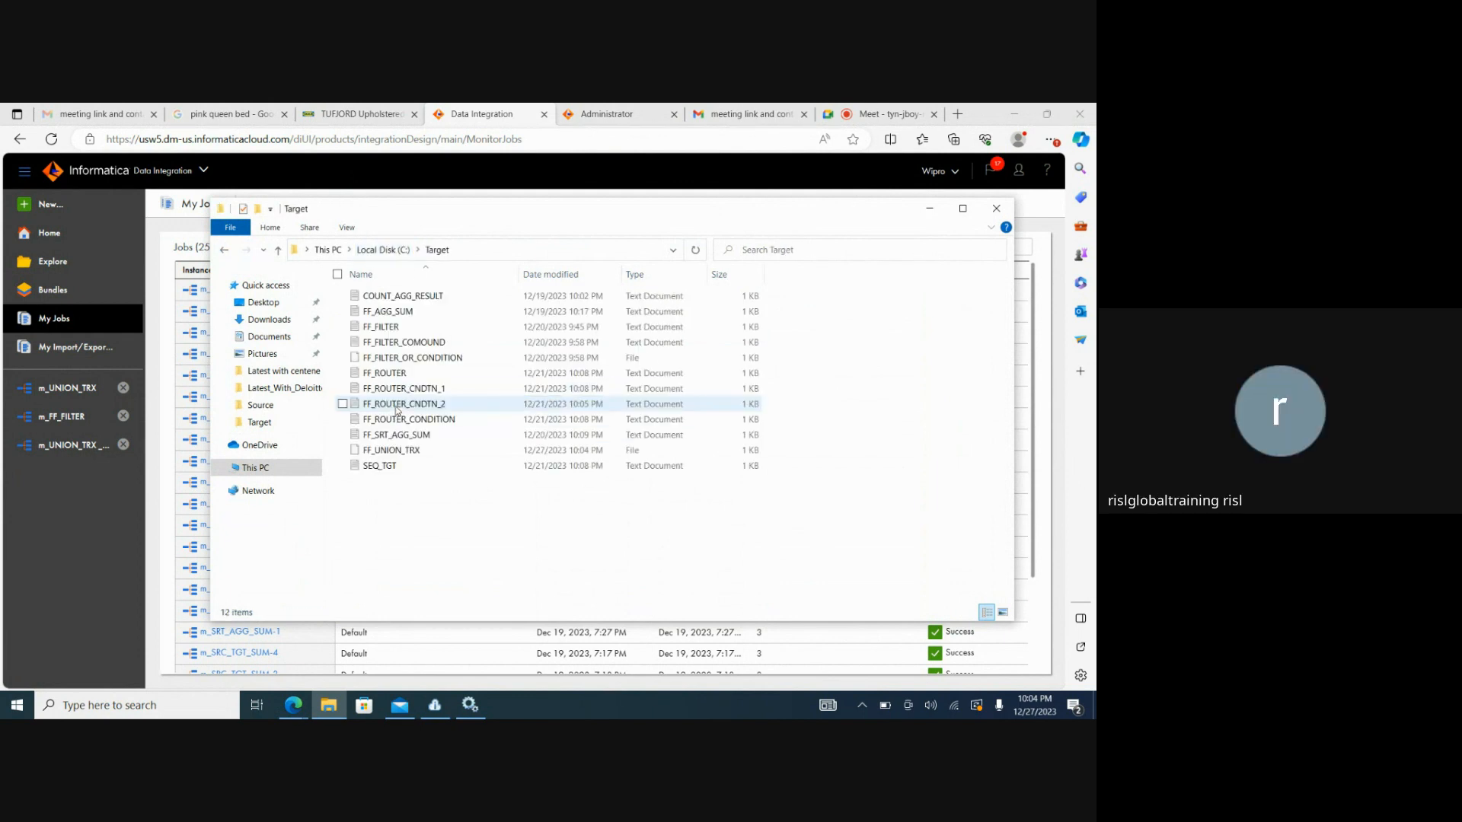
pyautogui.doubleClick(395, 450)
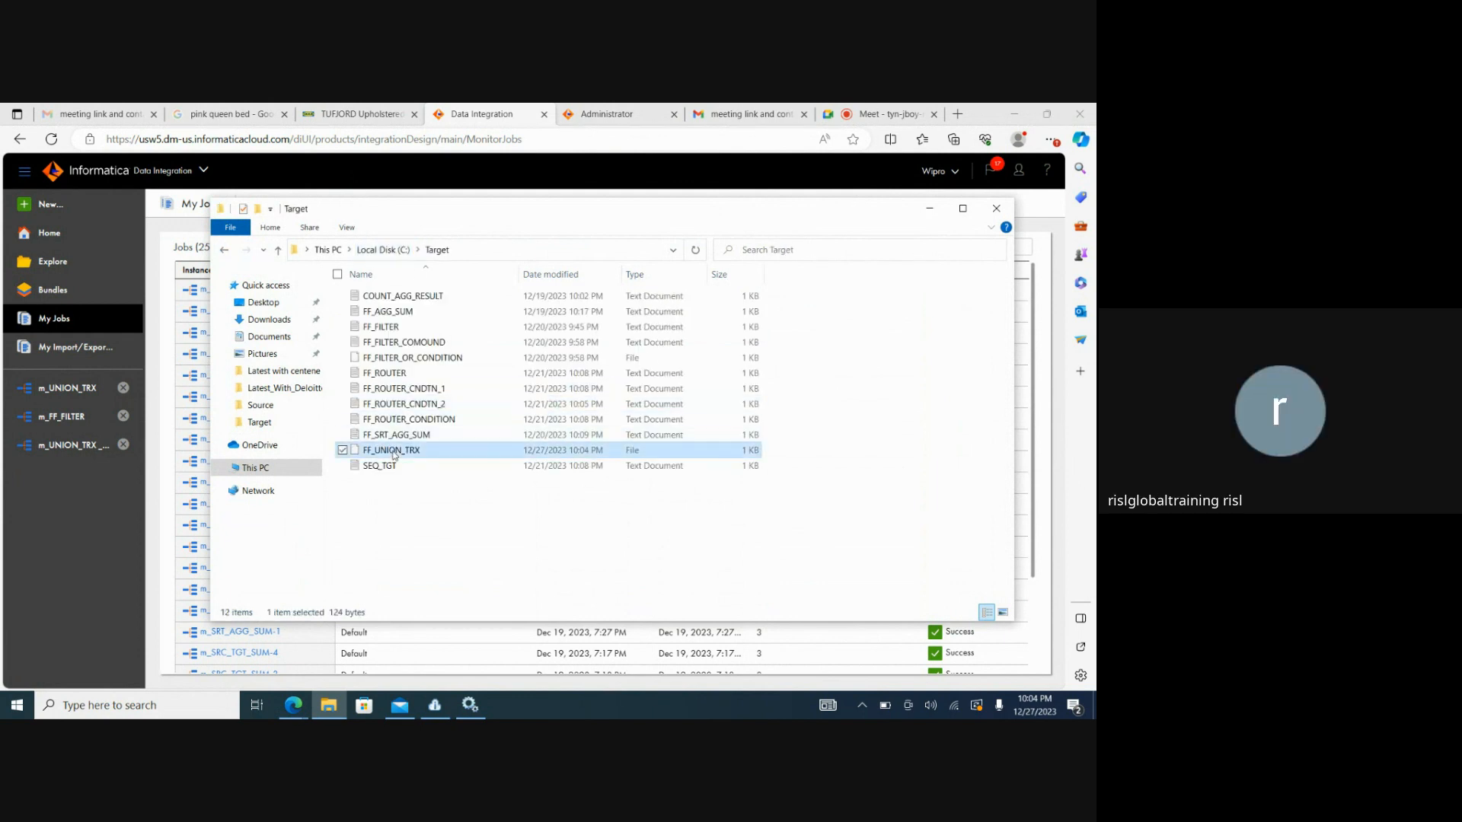
pyautogui.click(499, 344)
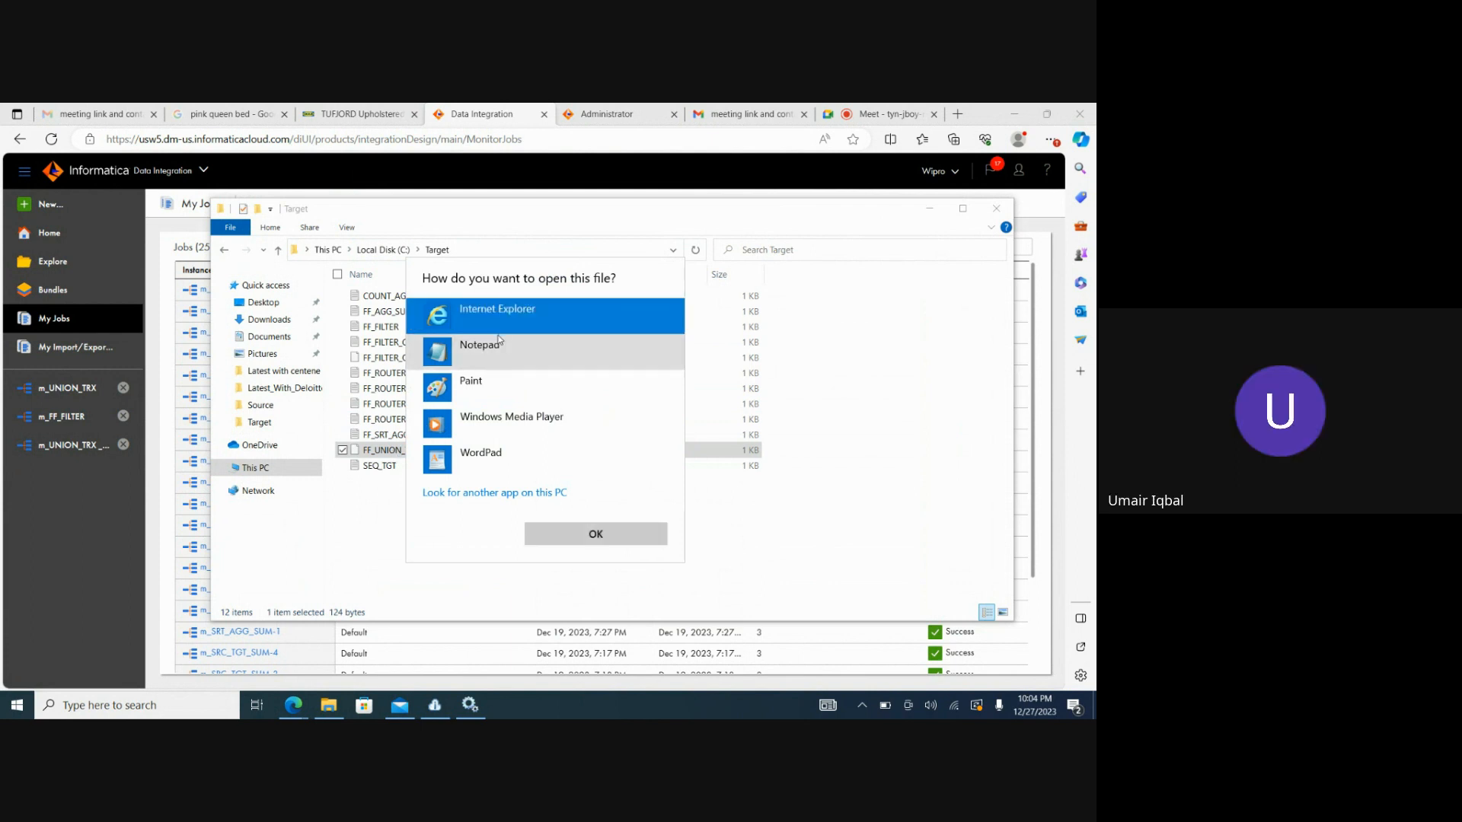
pyautogui.click(571, 532)
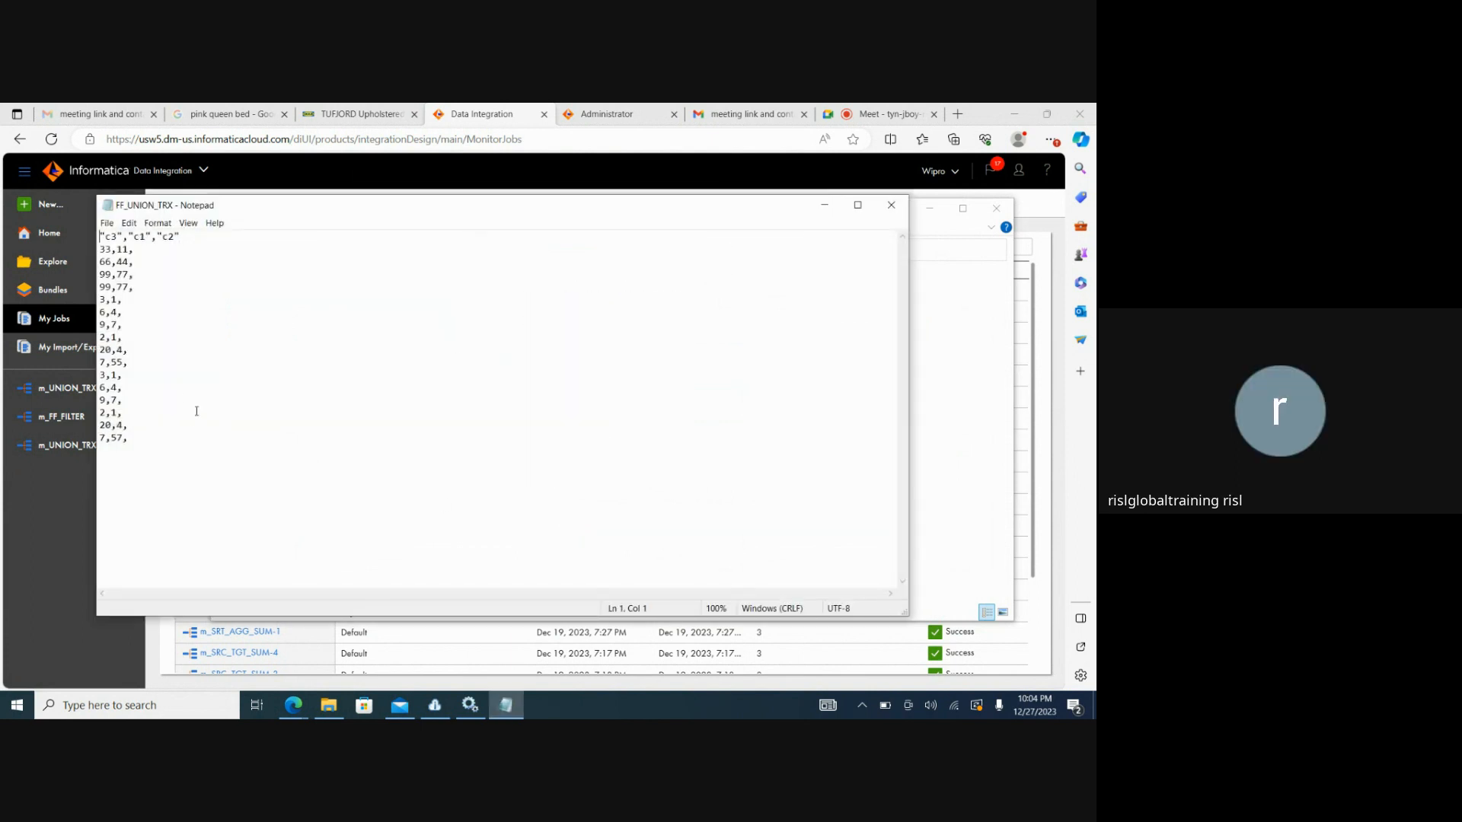
# Examine the unioned rows in the FF_UNION_TRX file, then close it and return to the job list
pyautogui.moveTo(128, 374); pyautogui.dragTo(99, 397)
pyautogui.moveTo(128, 323); pyautogui.dragTo(93, 302)
pyautogui.click(892, 213)
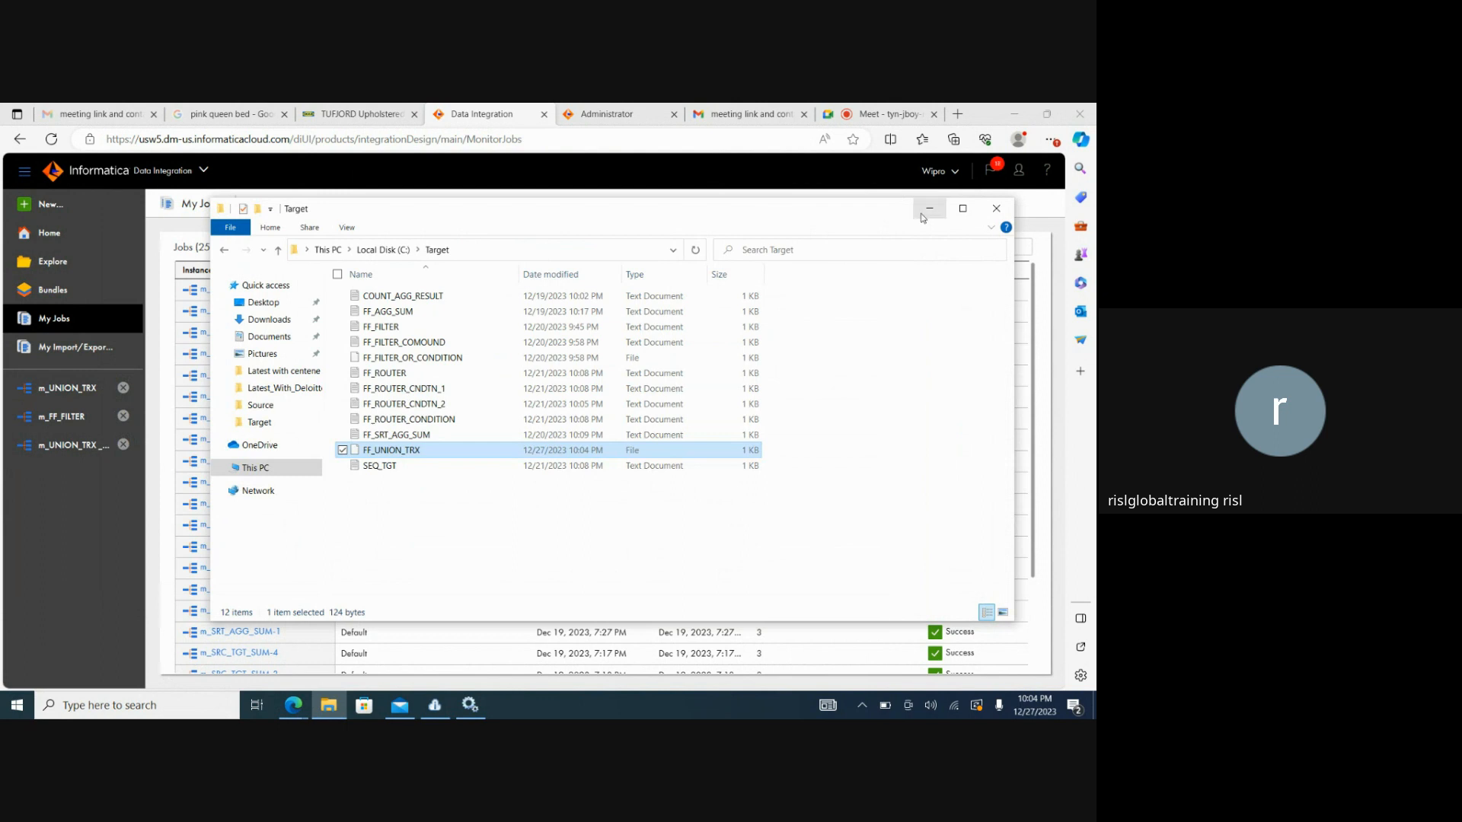
pyautogui.click(921, 216)
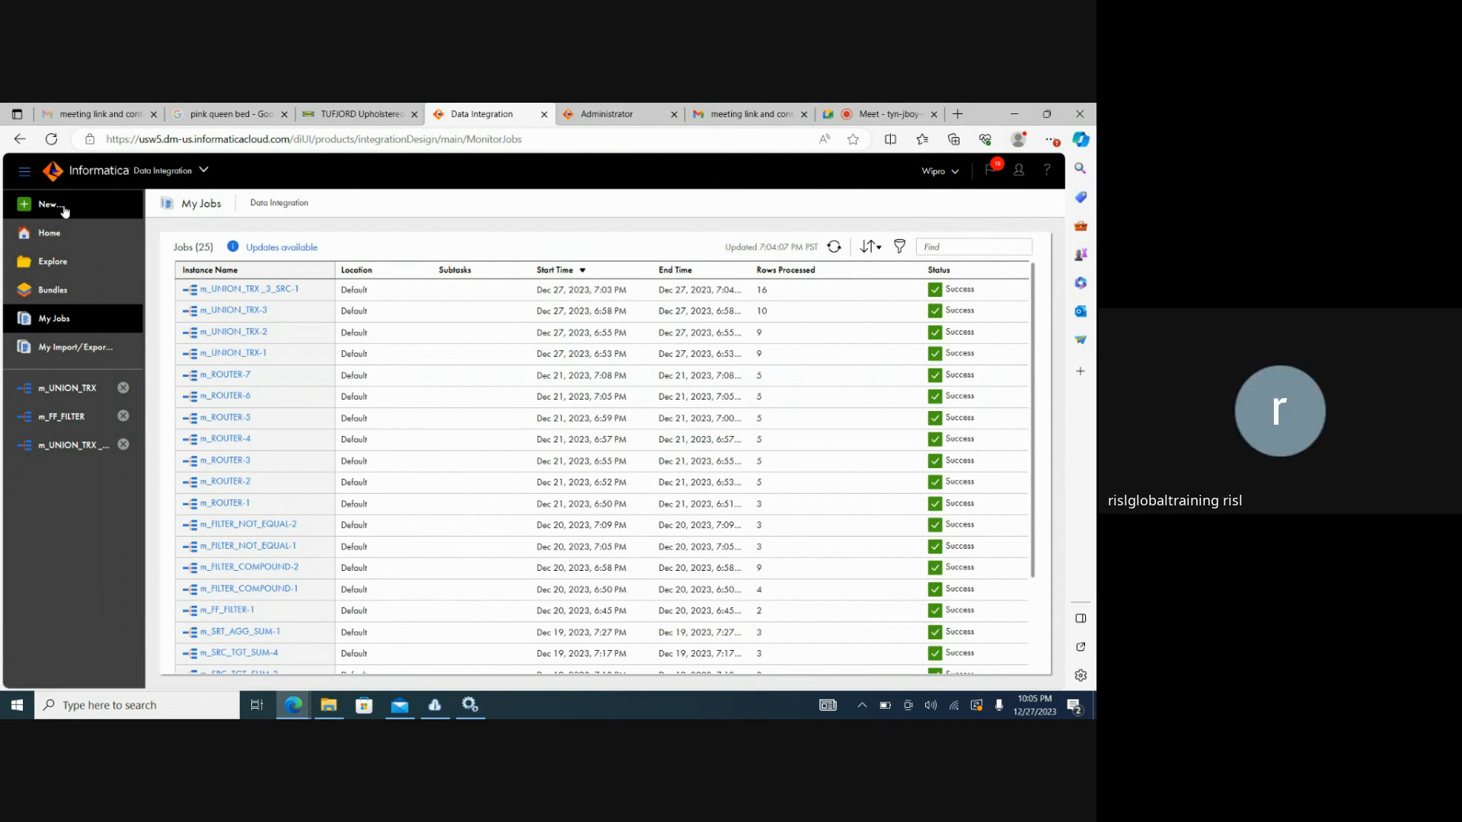
# Switch to File Explorer and go to the Source folder on Local Disk (C:)
pyautogui.click(330, 707)
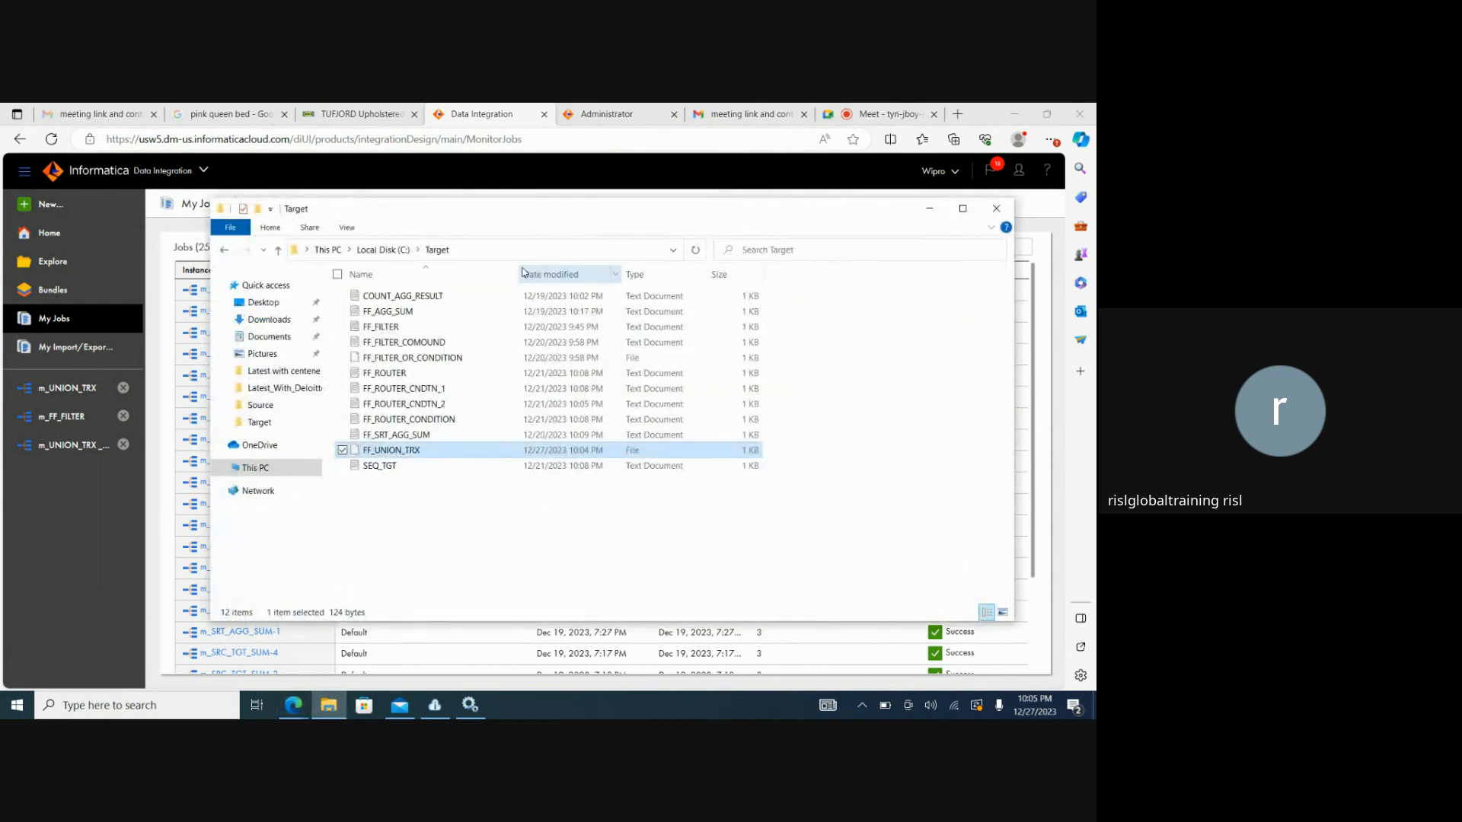
pyautogui.click(383, 250)
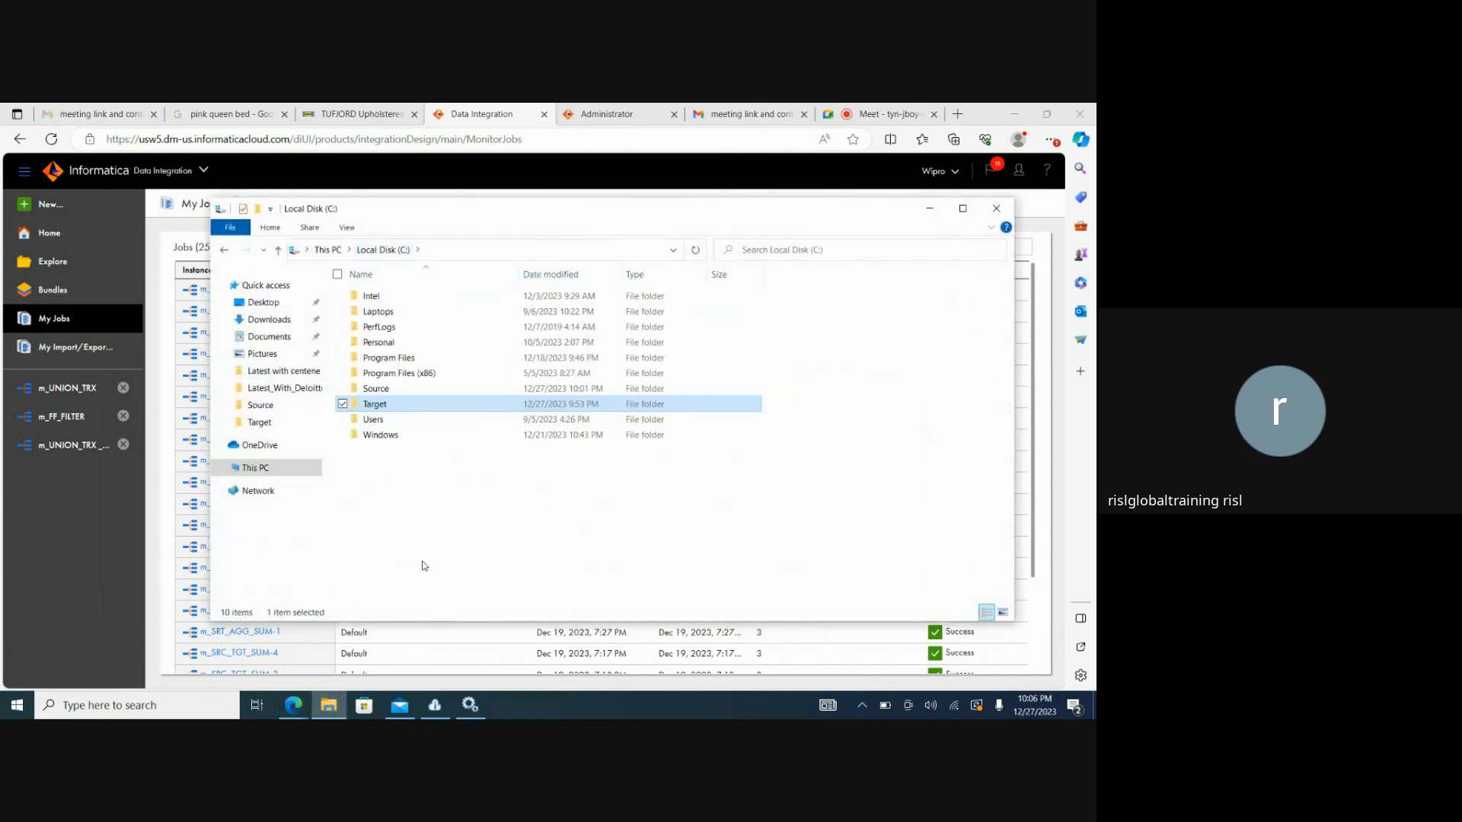
pyautogui.rightClick(550, 708)
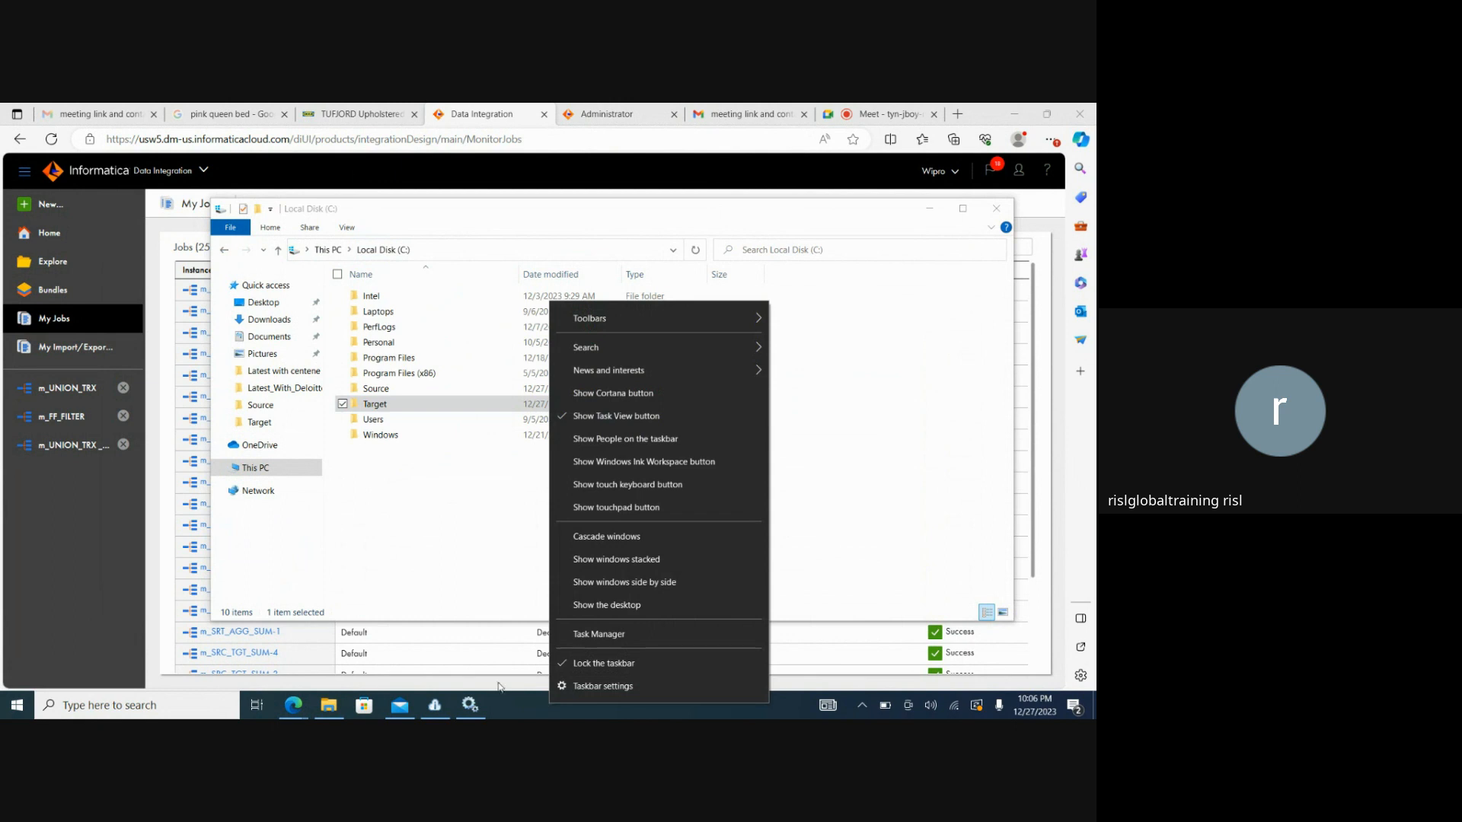
pyautogui.click(385, 568)
pyautogui.doubleClick(375, 388)
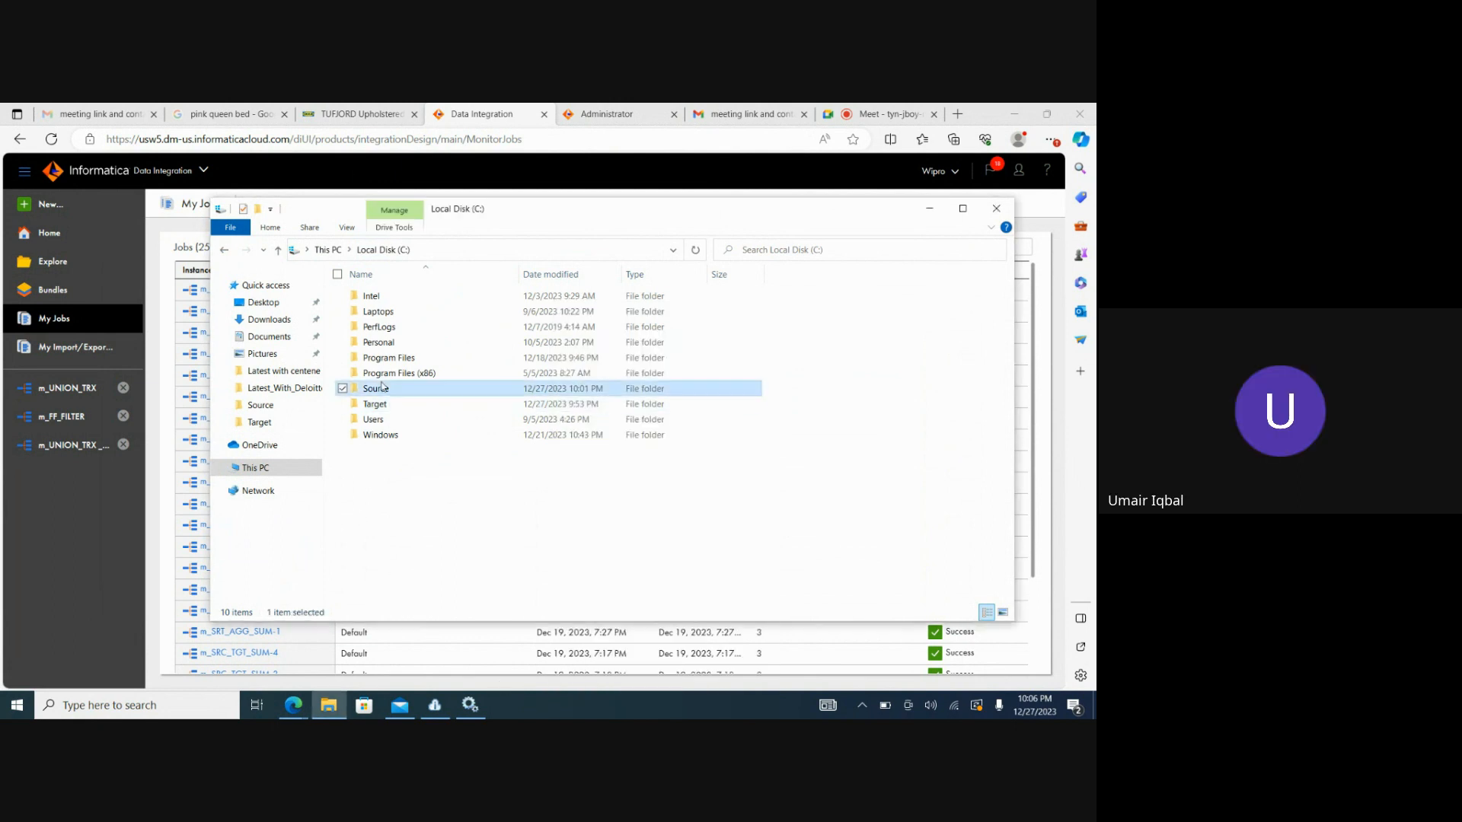
# Create a new rich text document in the Source folder
pyautogui.rightClick(431, 449)
pyautogui.moveTo(408, 631)
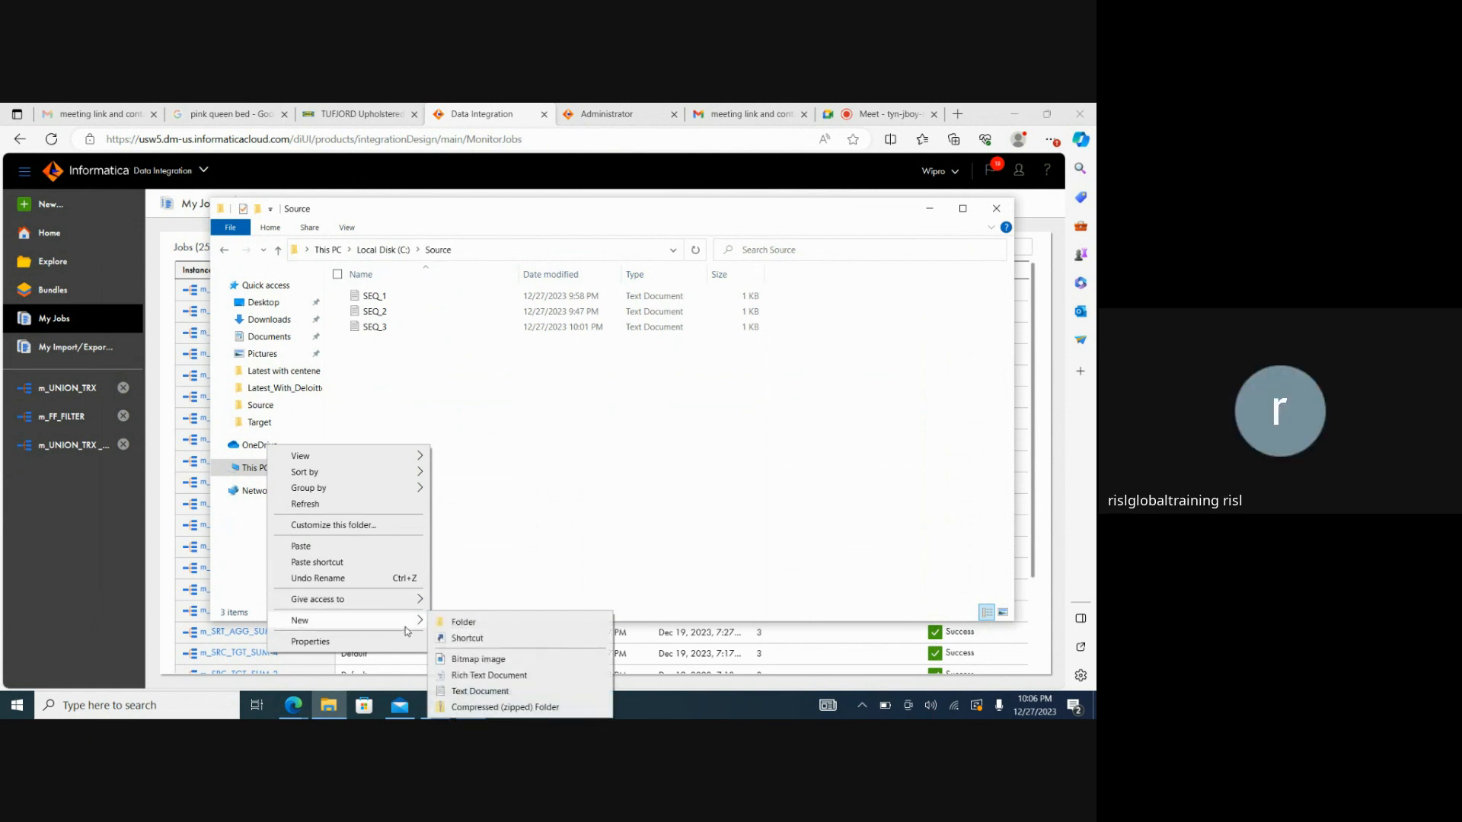
pyautogui.click(495, 675)
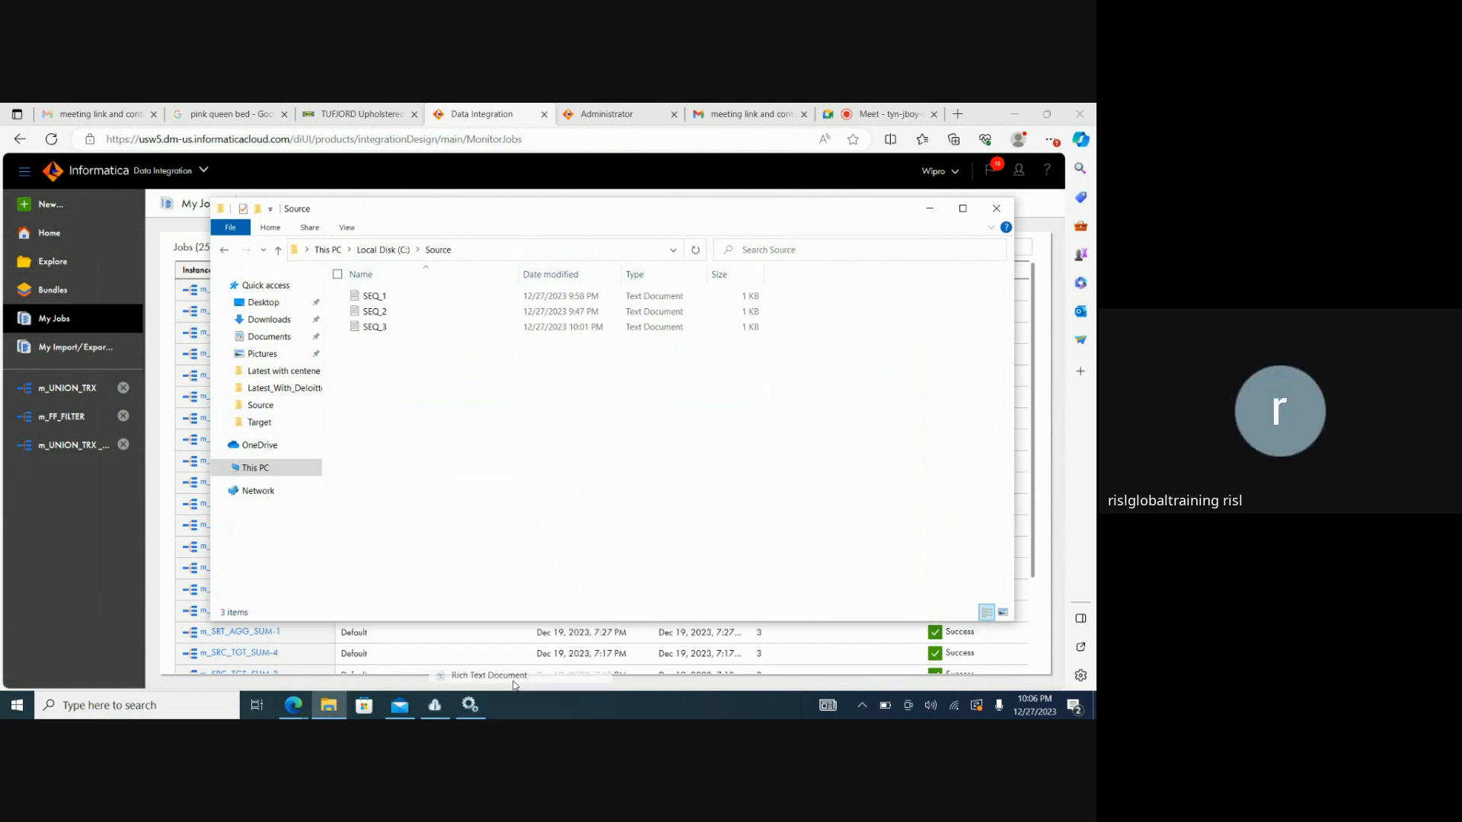
pyautogui.click(454, 412)
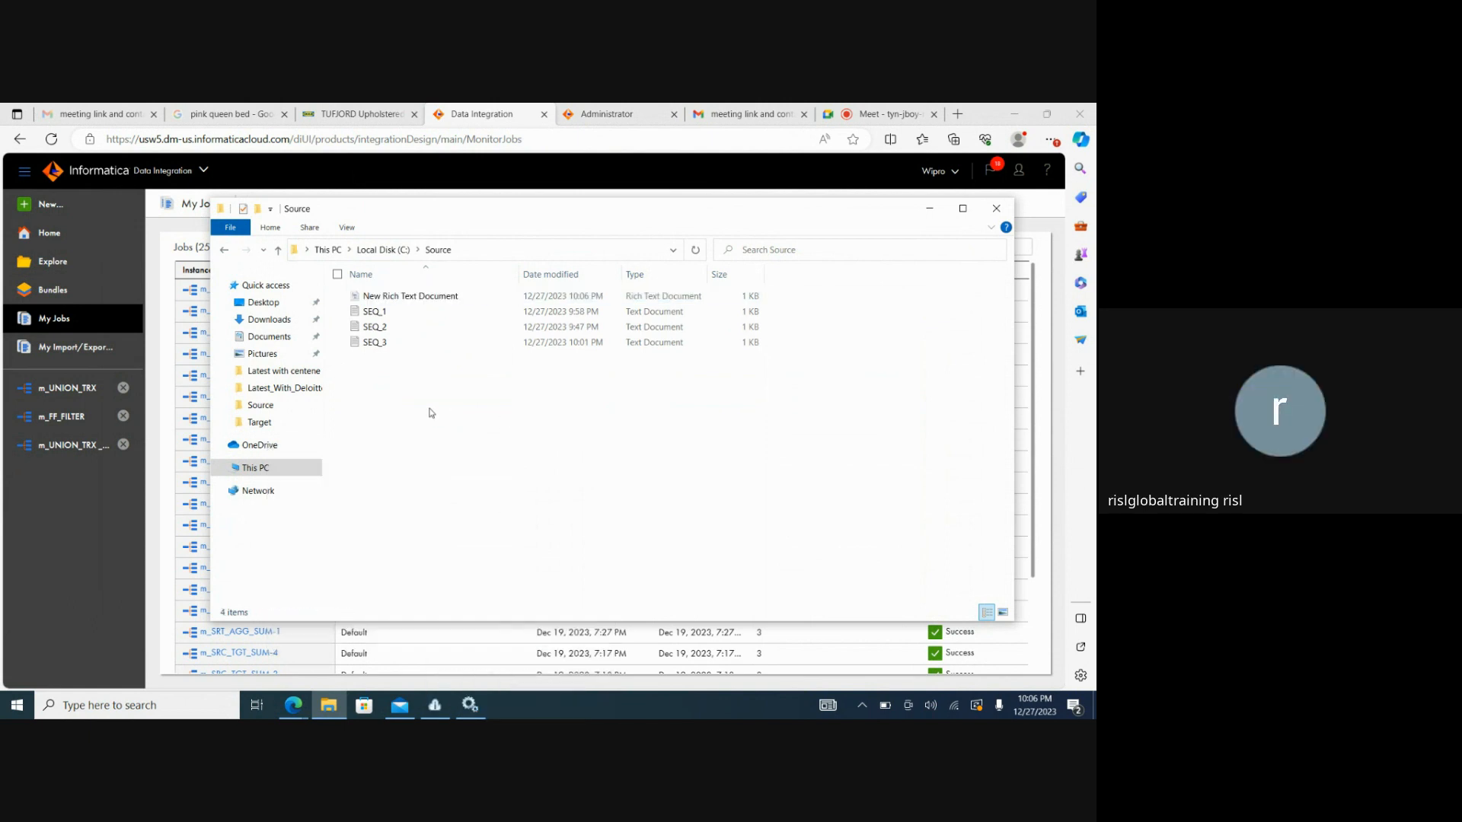
# Create a new text document in the Source folder and open it in Notepad
pyautogui.rightClick(429, 408)
pyautogui.moveTo(361, 592)
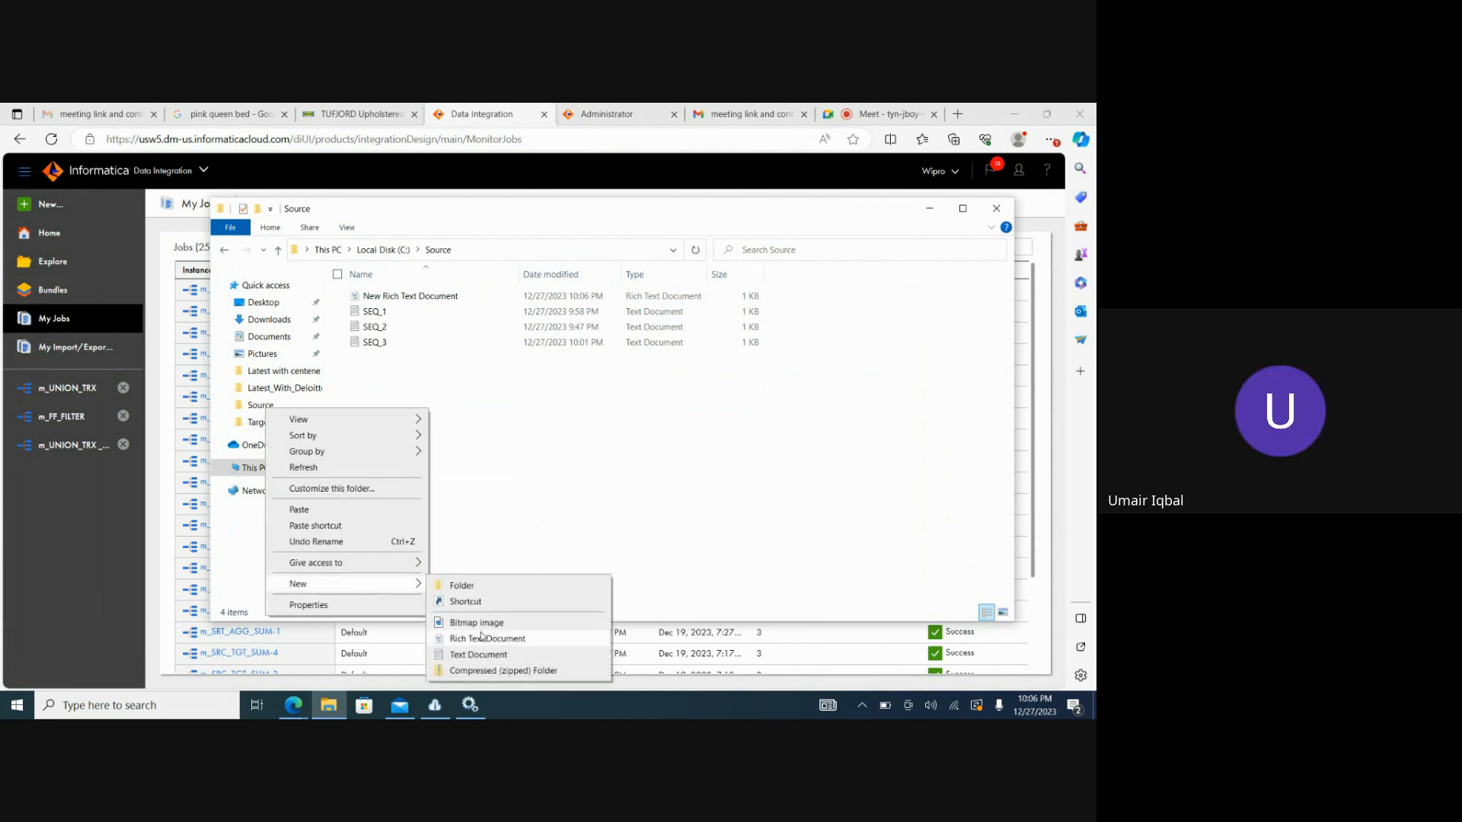
pyautogui.click(458, 654)
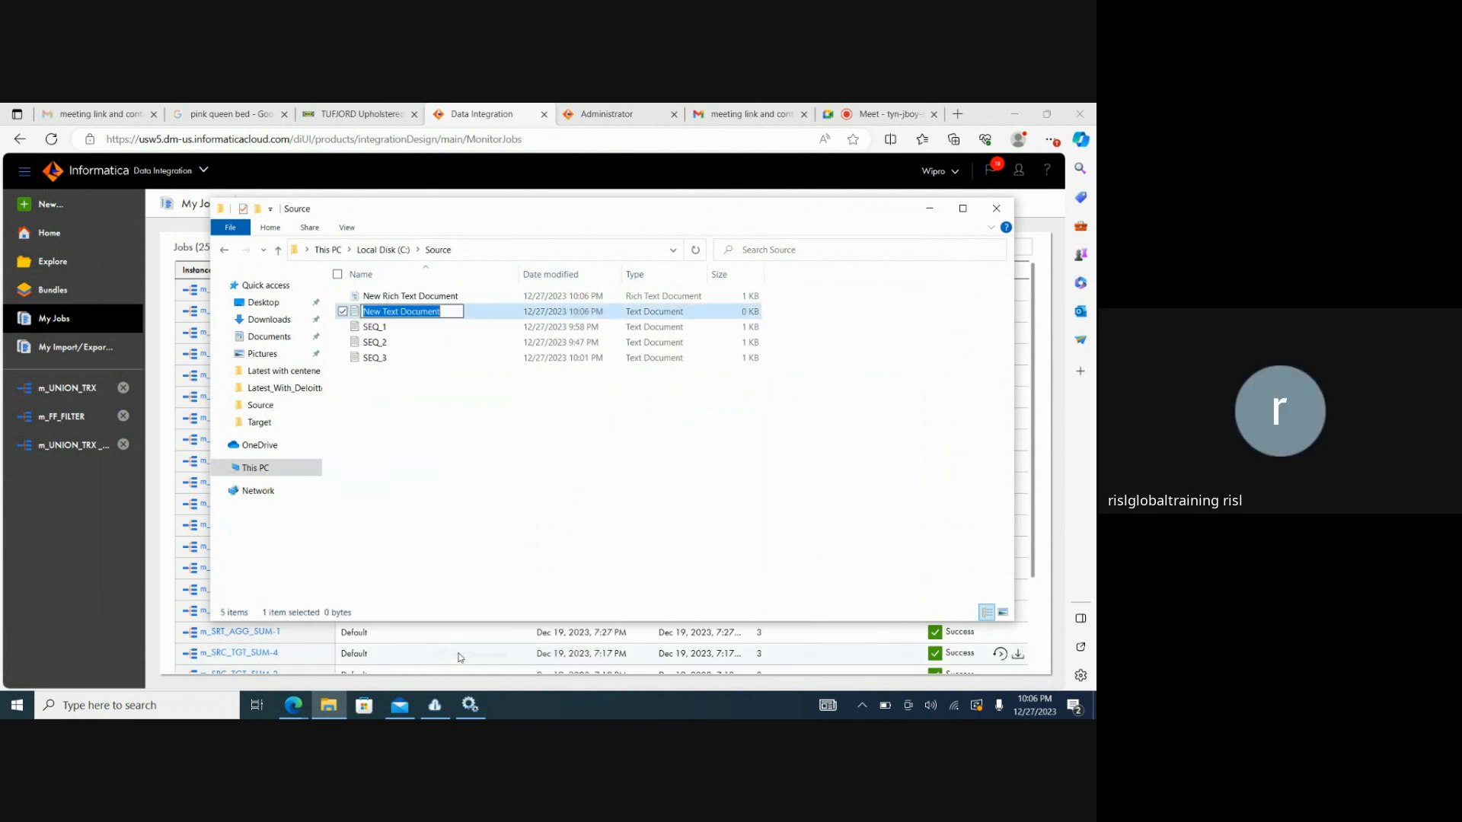
pyautogui.click(459, 401)
pyautogui.doubleClick(393, 312)
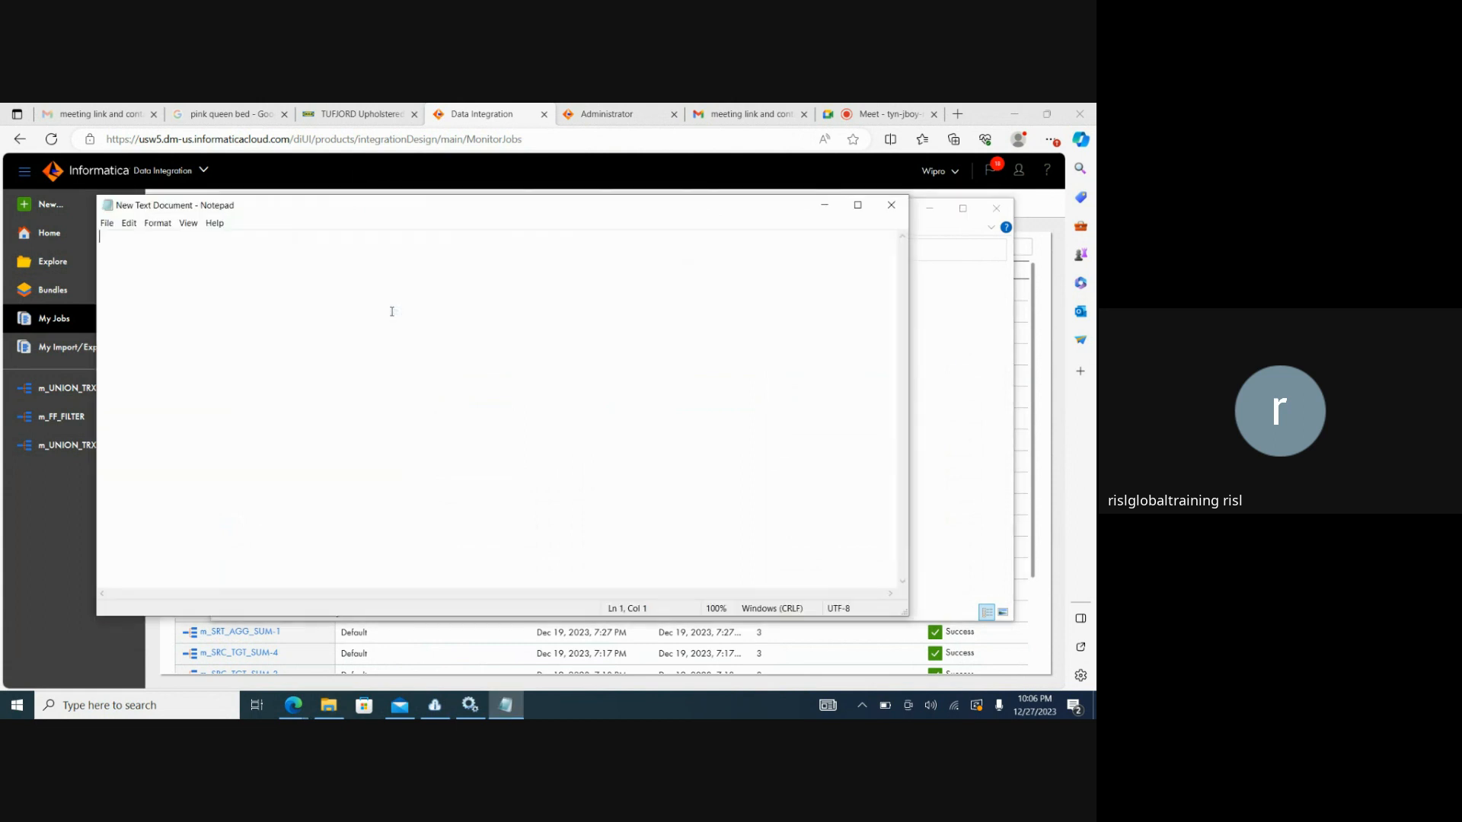
pyautogui.moveTo(646, 207); pyautogui.dragTo(969, 289)
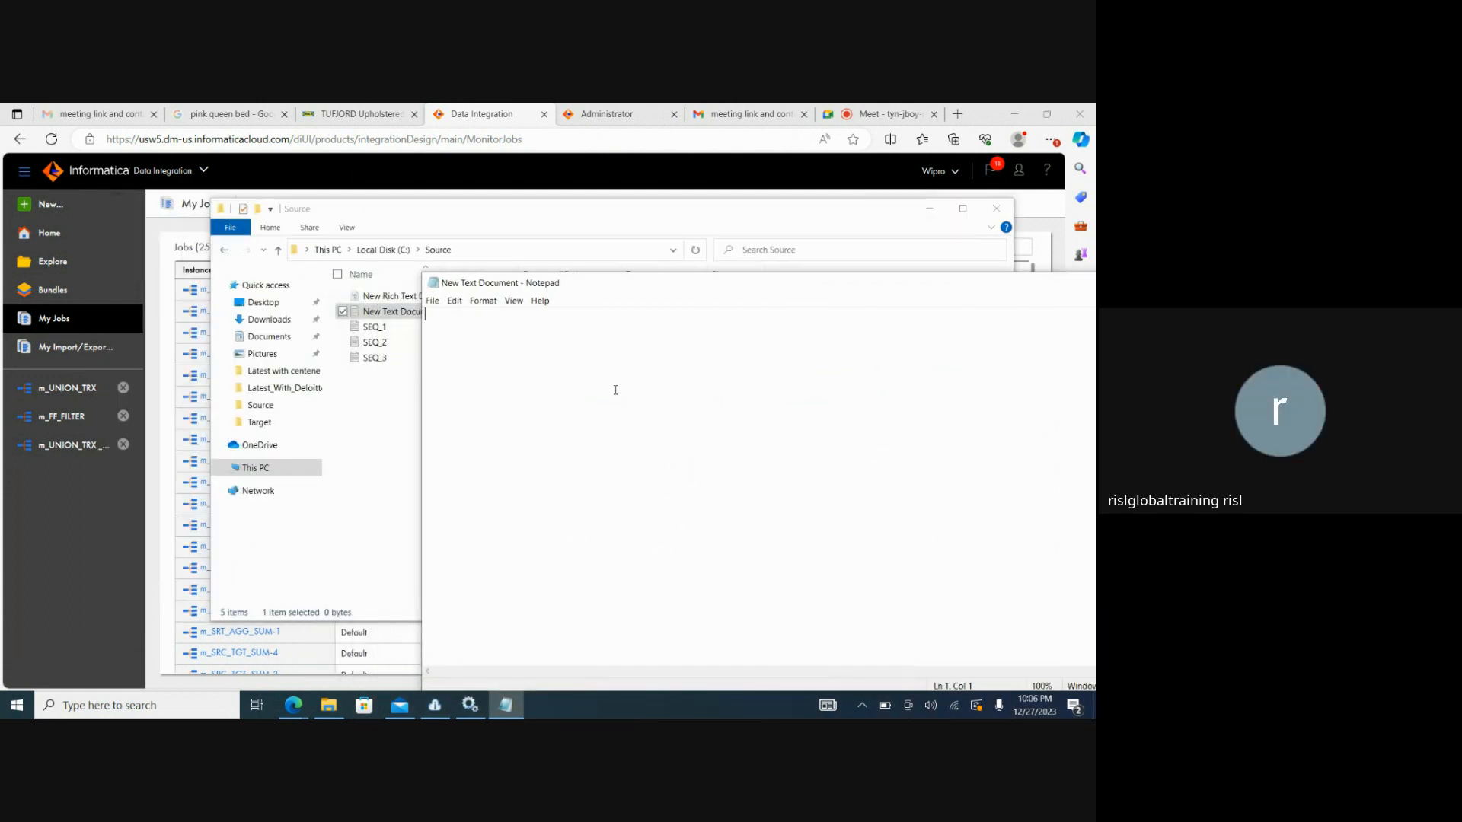
# Enter the path c:\source\SEQ_1.txt as the first line of the new text document
pyautogui.write('c:\\')
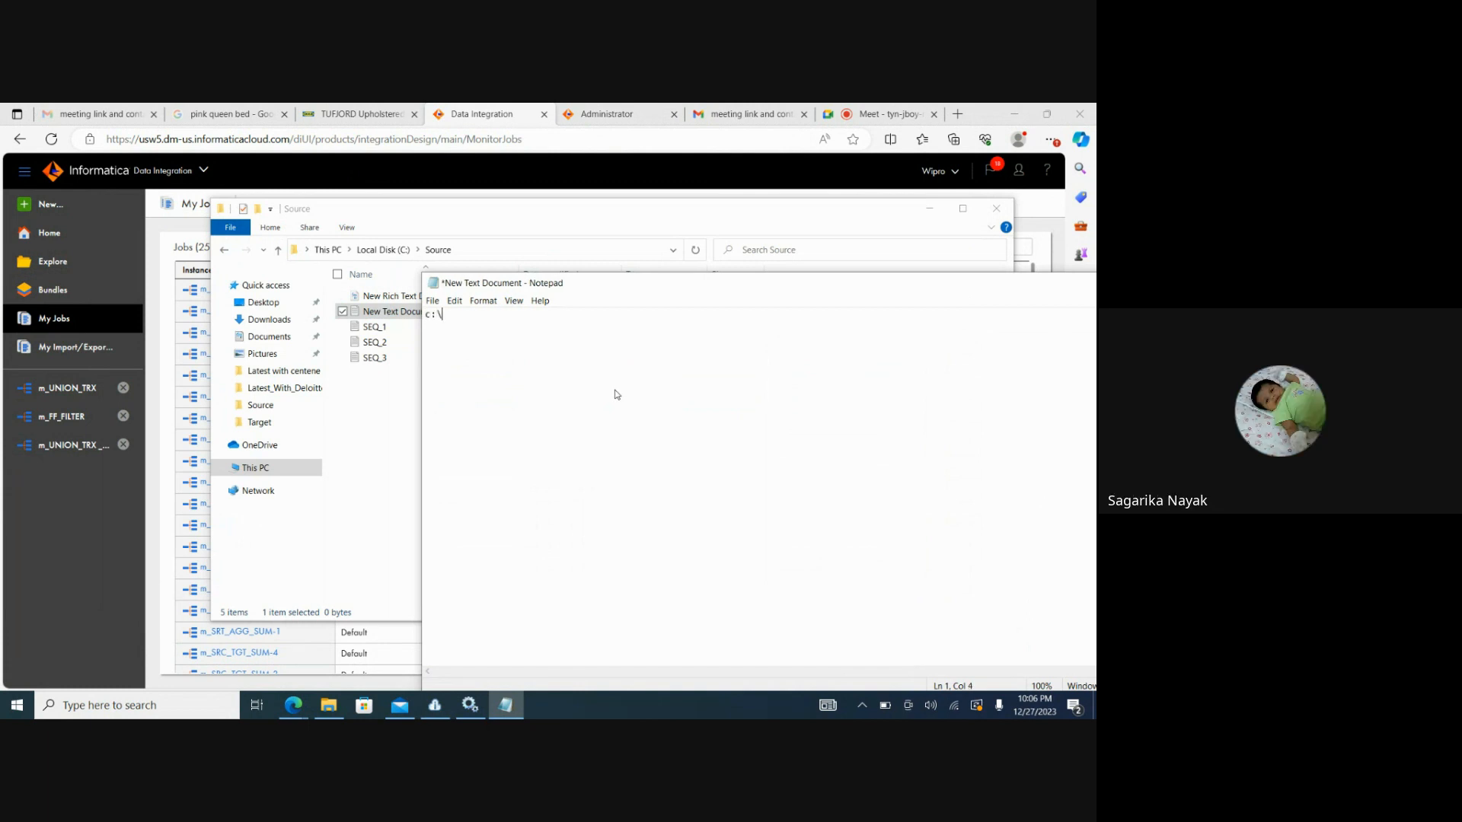
pyautogui.write('so')
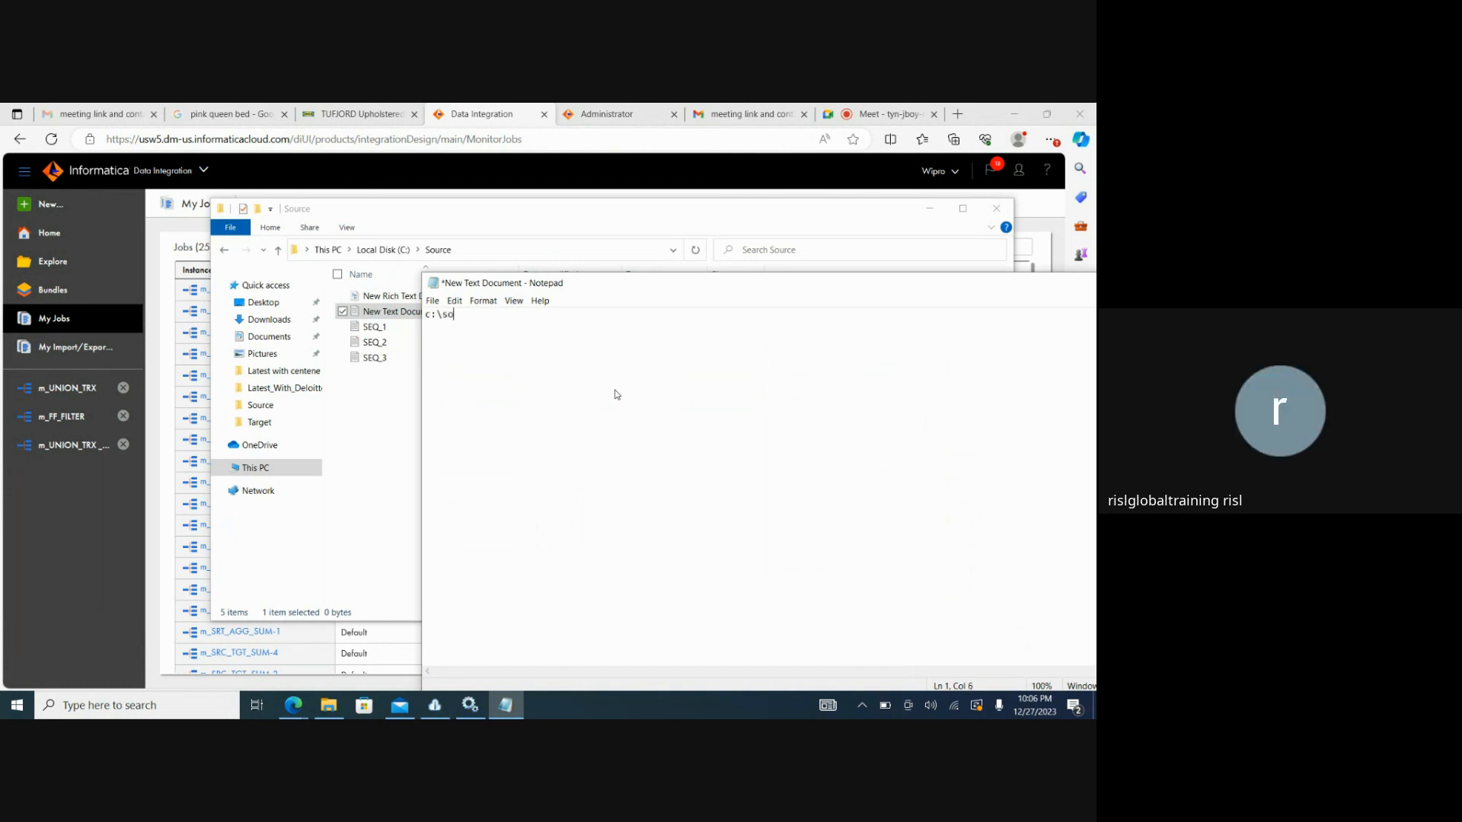
pyautogui.write('uce')
pyautogui.press('BackSpace')
pyautogui.press('BackSpace')
pyautogui.write('urce')
pyautogui.write('\\')
pyautogui.write('SEQ-')
pyautogui.press('BackSpace')
pyautogui.write('_1.txt')
# Copy the SEQ_1.txt path line and paste it on the second and third lines
pyautogui.moveTo(560, 321); pyautogui.dragTo(385, 308)
pyautogui.write('c')
pyautogui.hotkey('ctrl', 'z')
pyautogui.click(554, 314)
pyautogui.moveTo(553, 314); pyautogui.dragTo(385, 312)
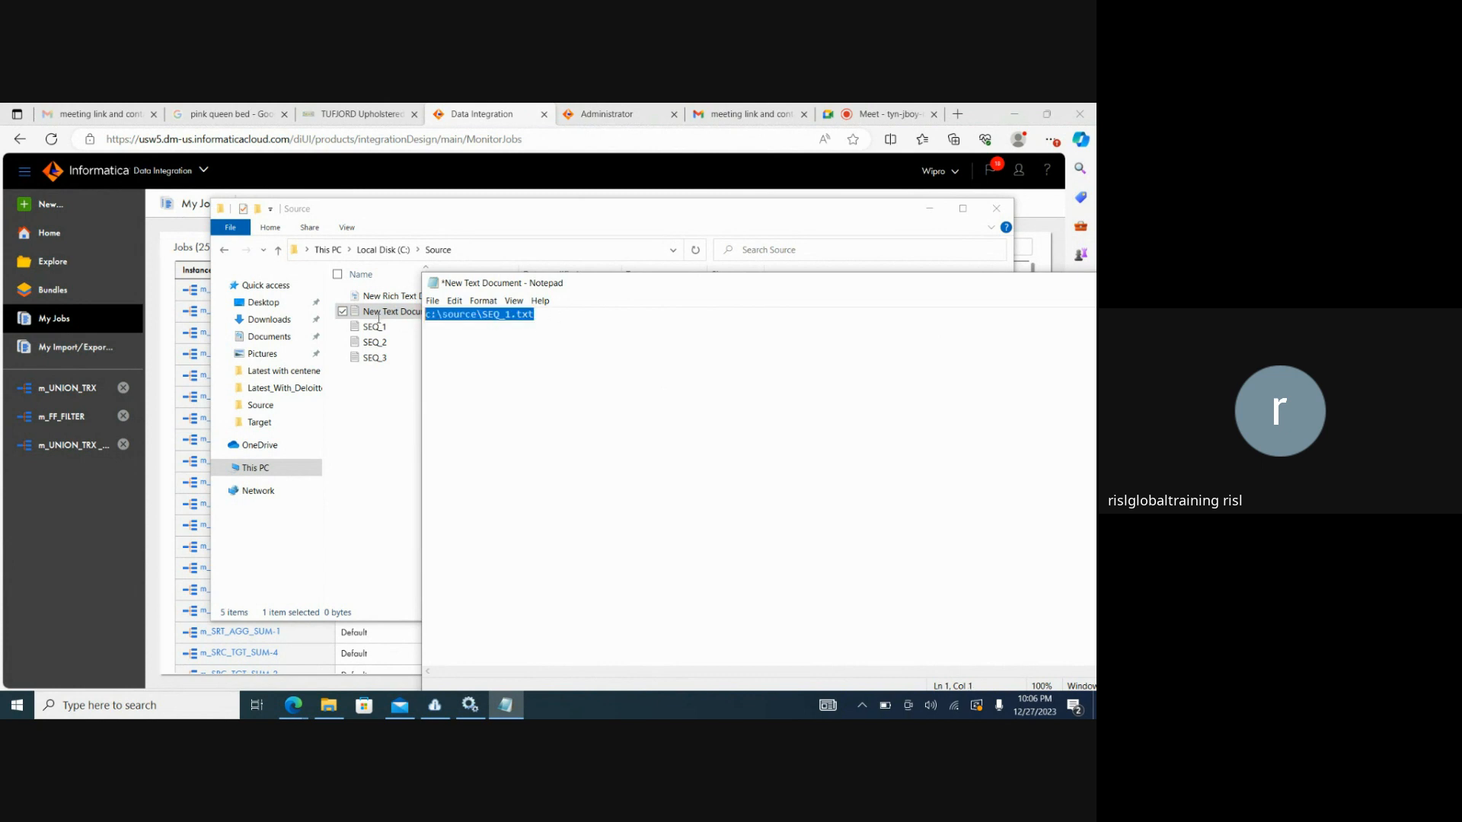
pyautogui.hotkey('ctrl', 'c')
pyautogui.click(562, 320)
pyautogui.press('Return')
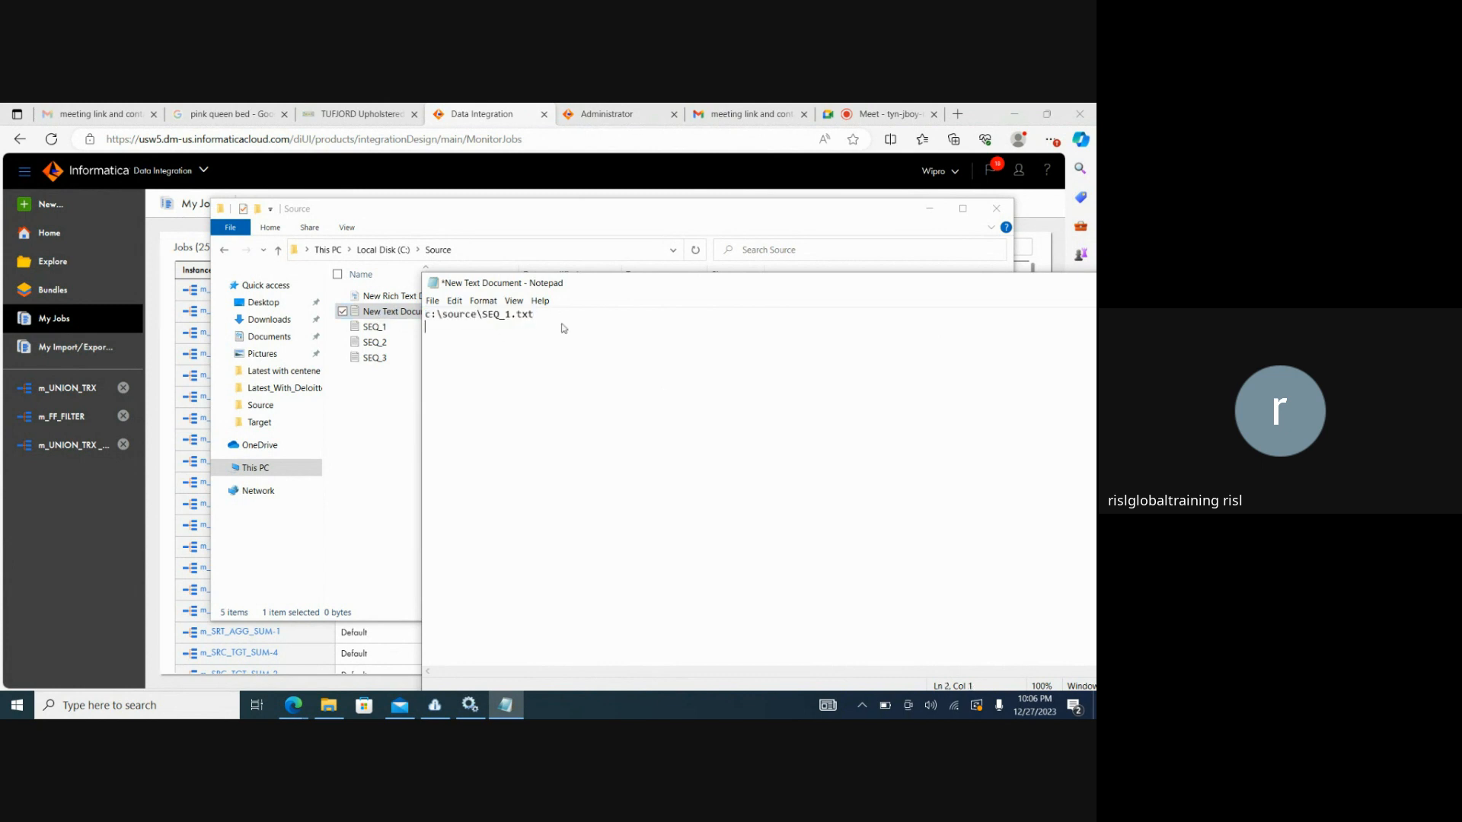
pyautogui.hotkey('ctrl', 'v')
pyautogui.press('Return')
pyautogui.hotkey('ctrl', 'v')
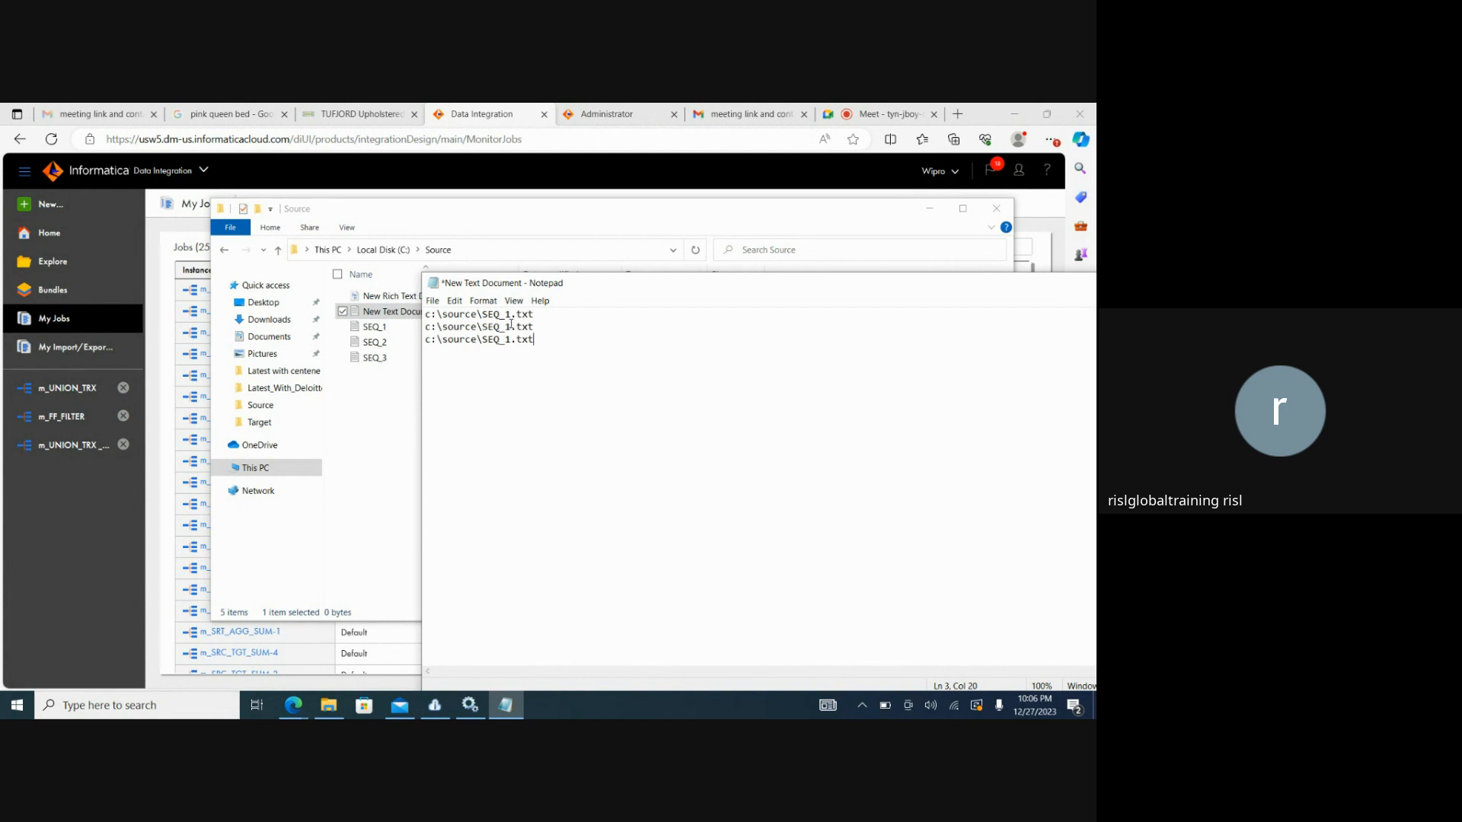
# Change the second path to SEQ_2.txt and the third to SEQ_3.txt, then save and close the document
pyautogui.press('BackSpace')
pyautogui.write('2')
pyautogui.press('BackSpace')
pyautogui.write('3')
pyautogui.hotkey('ctrl', 's')
pyautogui.moveTo(980, 281); pyautogui.dragTo(811, 287)
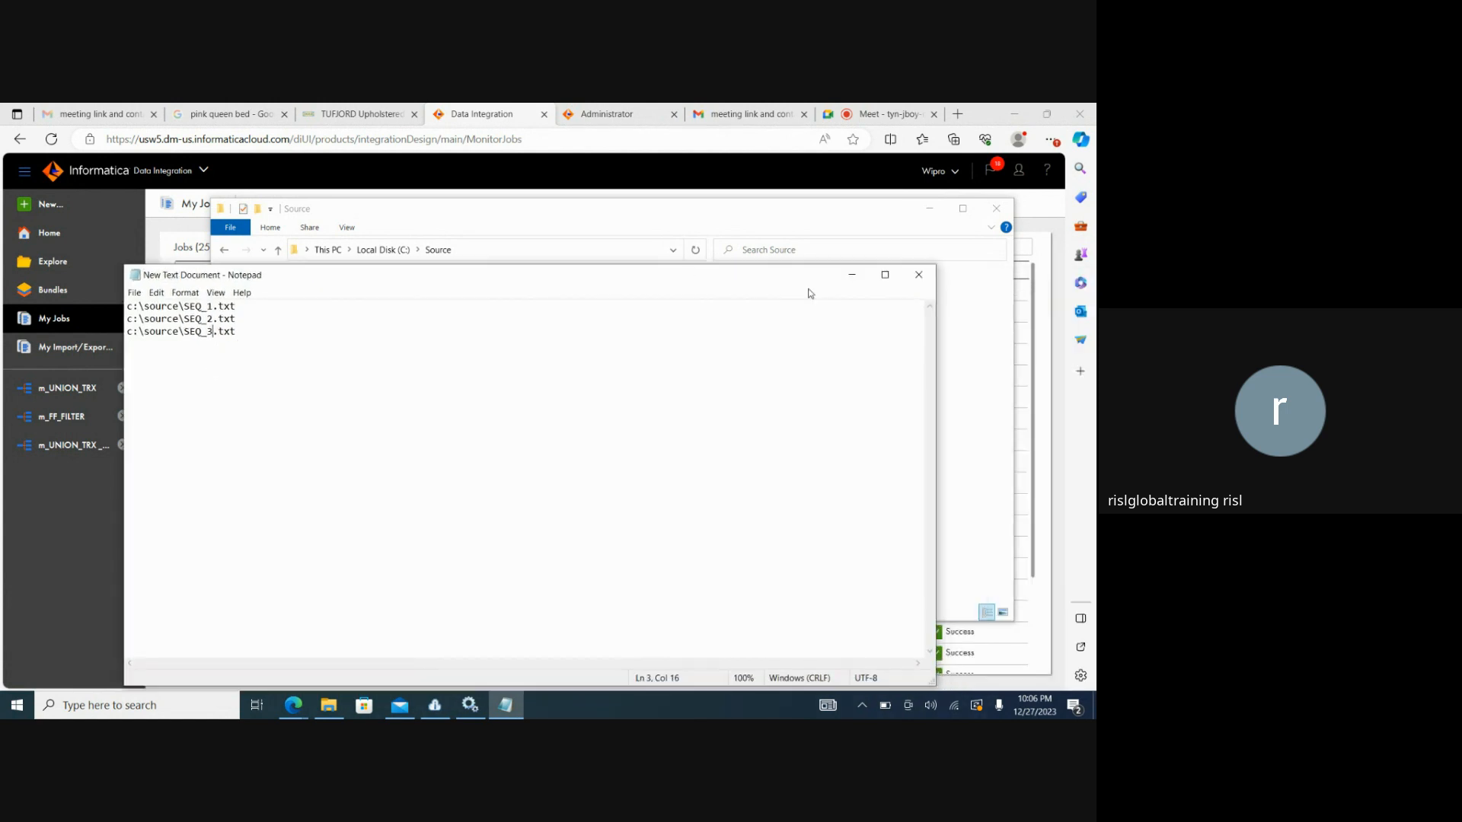
pyautogui.click(921, 275)
# Rename the New Text Document in the Source folder as SEQ_FileList.txt
pyautogui.click(409, 319)
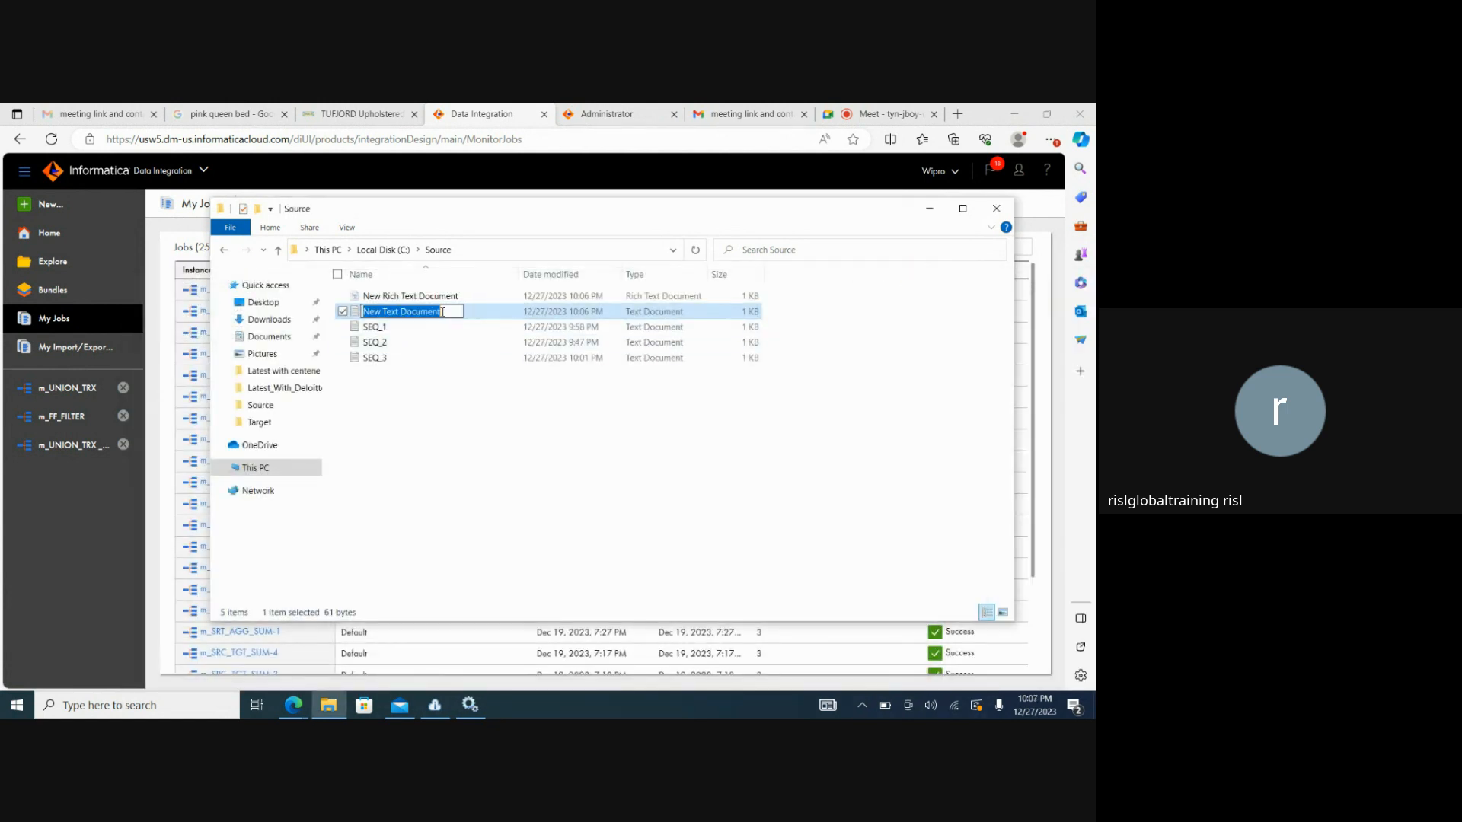
pyautogui.click(445, 317)
pyautogui.press('BackSpace')
pyautogui.press('BackSpace')
pyautogui.press('BackSpace')
pyautogui.press('BackSpace')
pyautogui.press('BackSpace')
pyautogui.press('BackSpace')
pyautogui.press('BackSpace')
pyautogui.press('BackSpace')
pyautogui.press('BackSpace')
pyautogui.press('BackSpace')
pyautogui.press('BackSpace')
pyautogui.press('BackSpace')
pyautogui.press('BackSpace')
pyautogui.press('BackSpace')
pyautogui.press('BackSpace')
pyautogui.press('BackSpace')
pyautogui.press('BackSpace')
pyautogui.write('SEQ_FileList.txt')
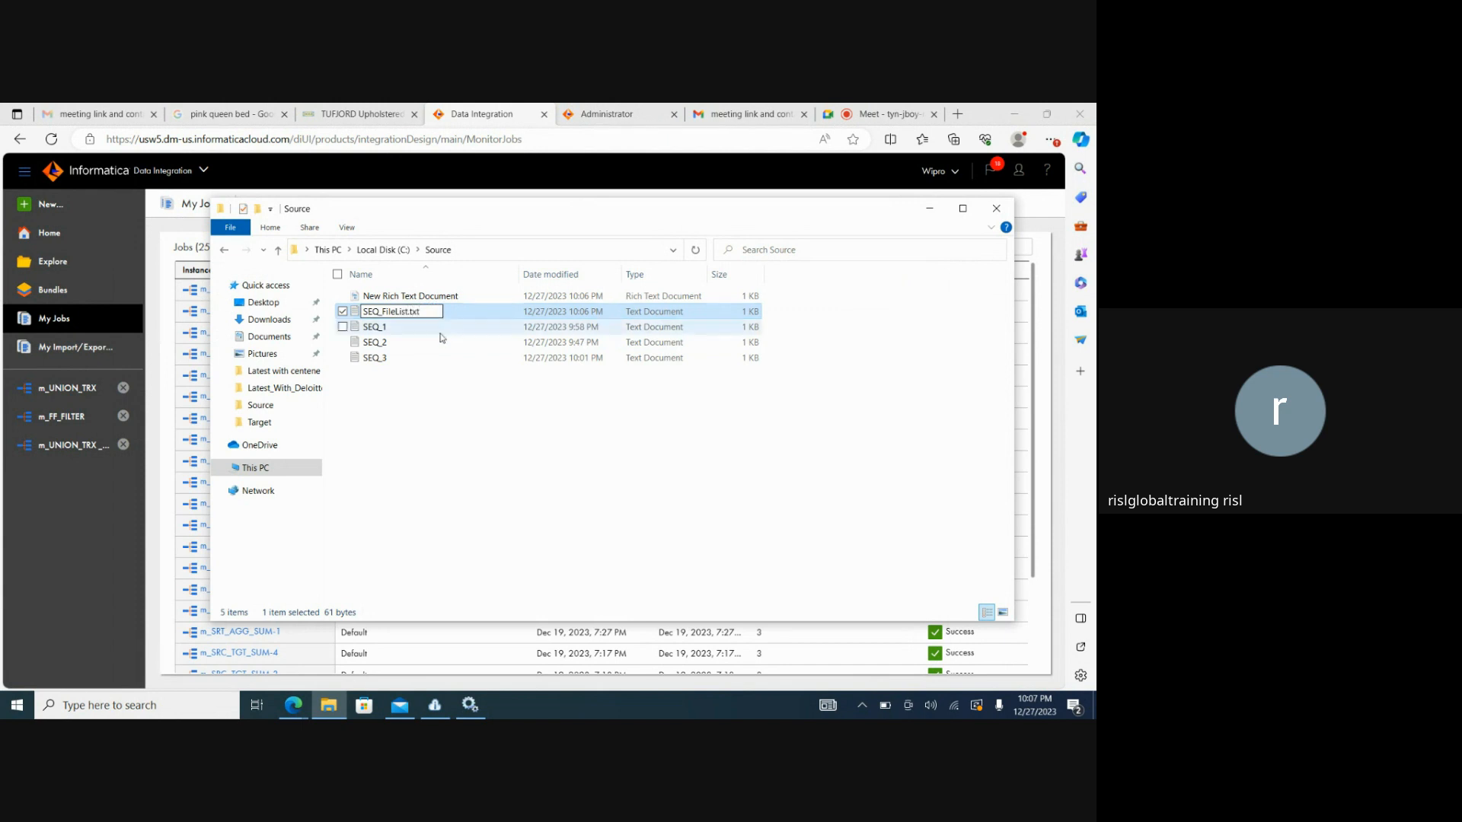
pyautogui.click(431, 415)
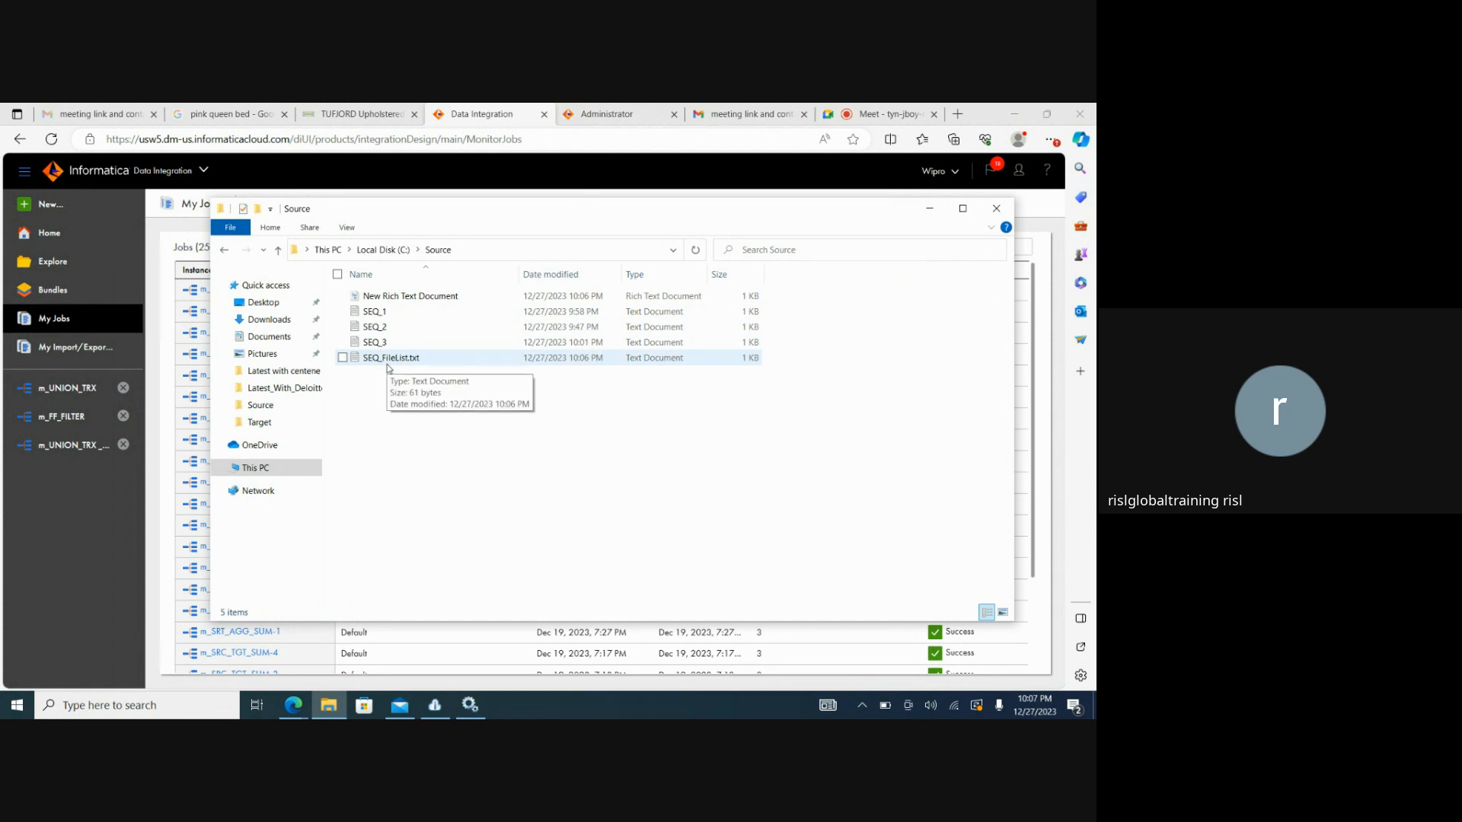
# Delete the New Rich Text Document from the Source folder, and open SEQ_FileList.txt to review its paths before closing it
pyautogui.click(433, 296)
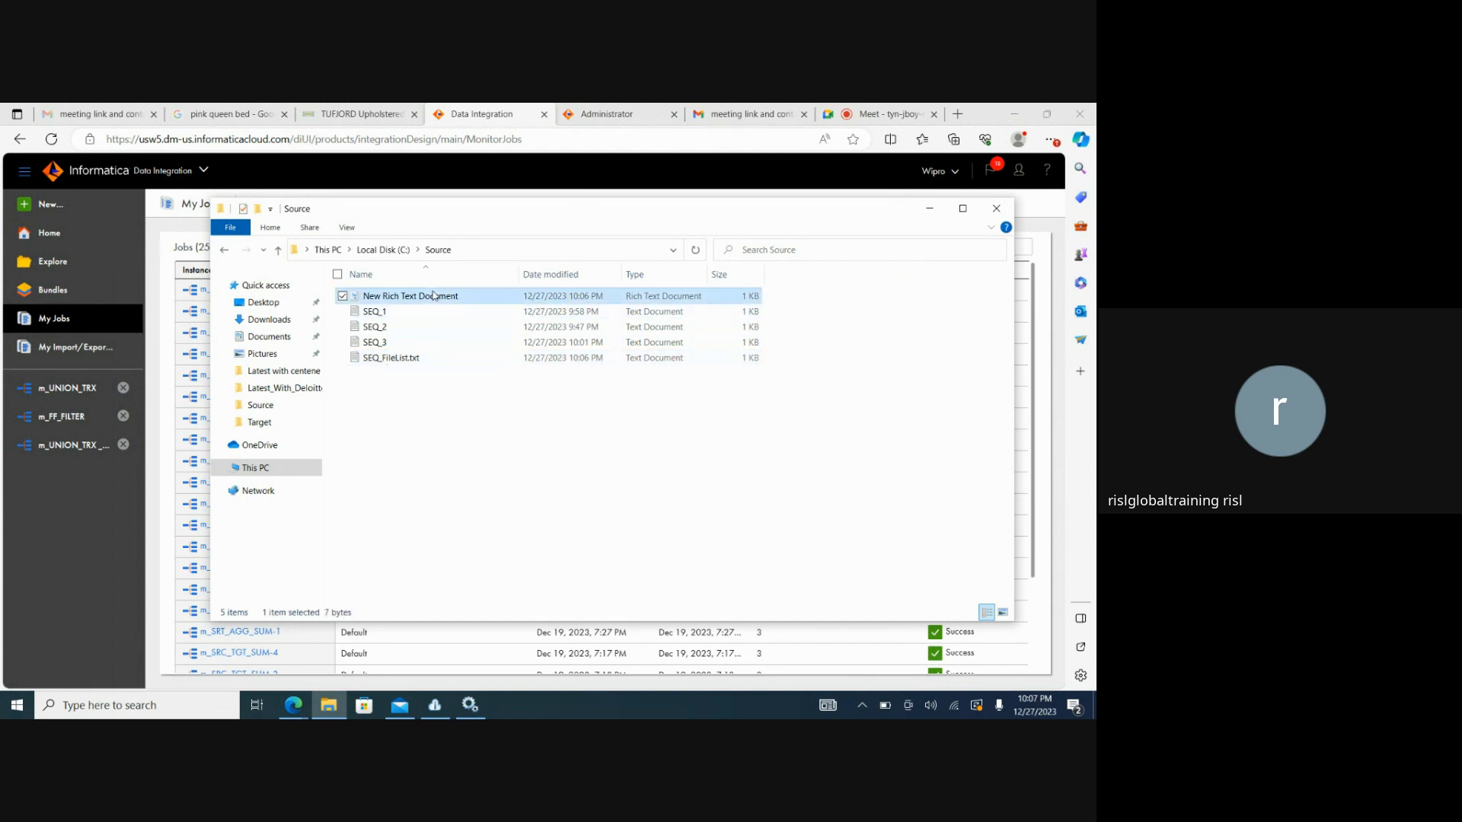
pyautogui.press('Delete')
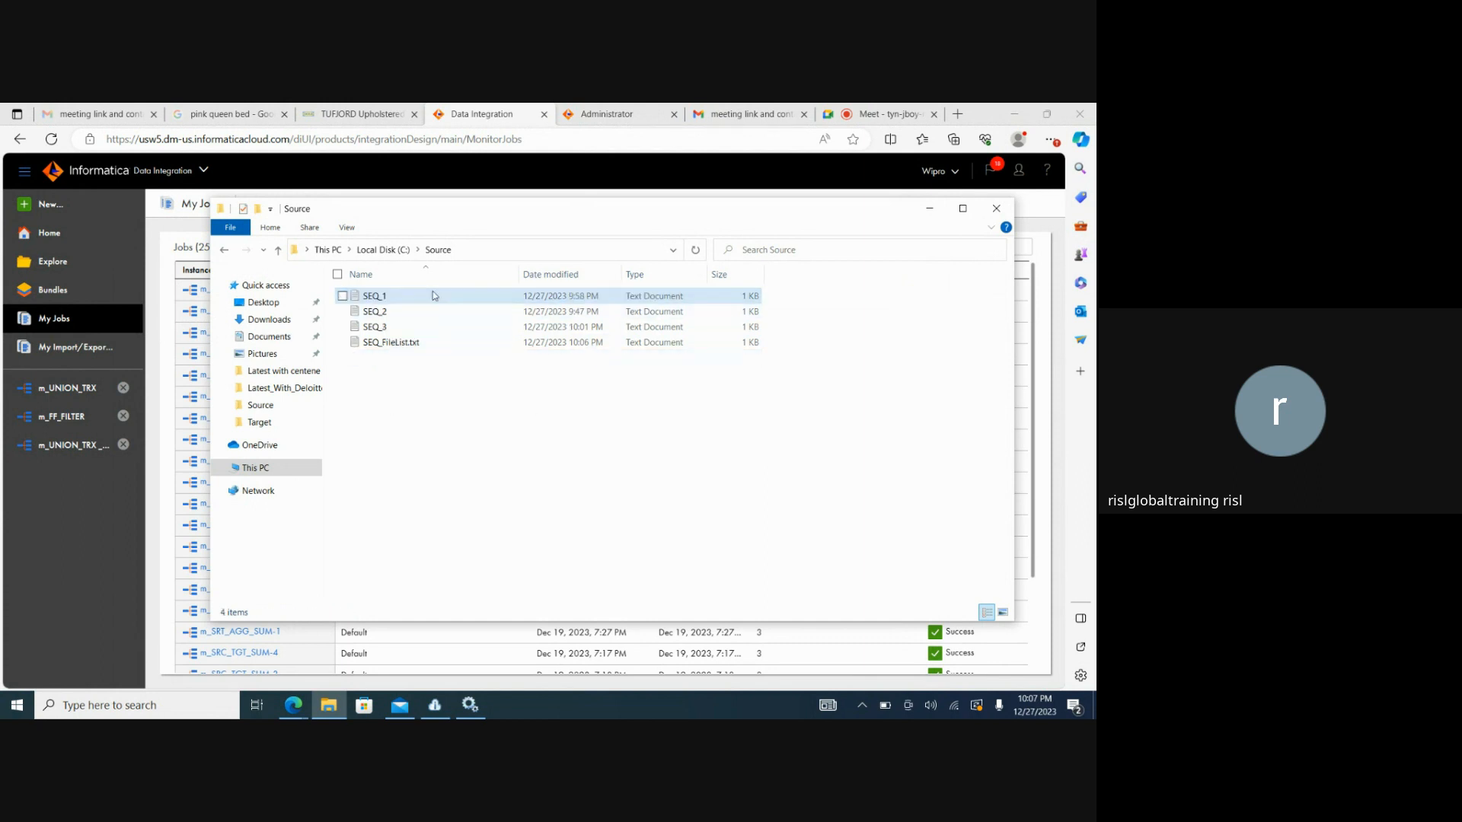
pyautogui.doubleClick(405, 344)
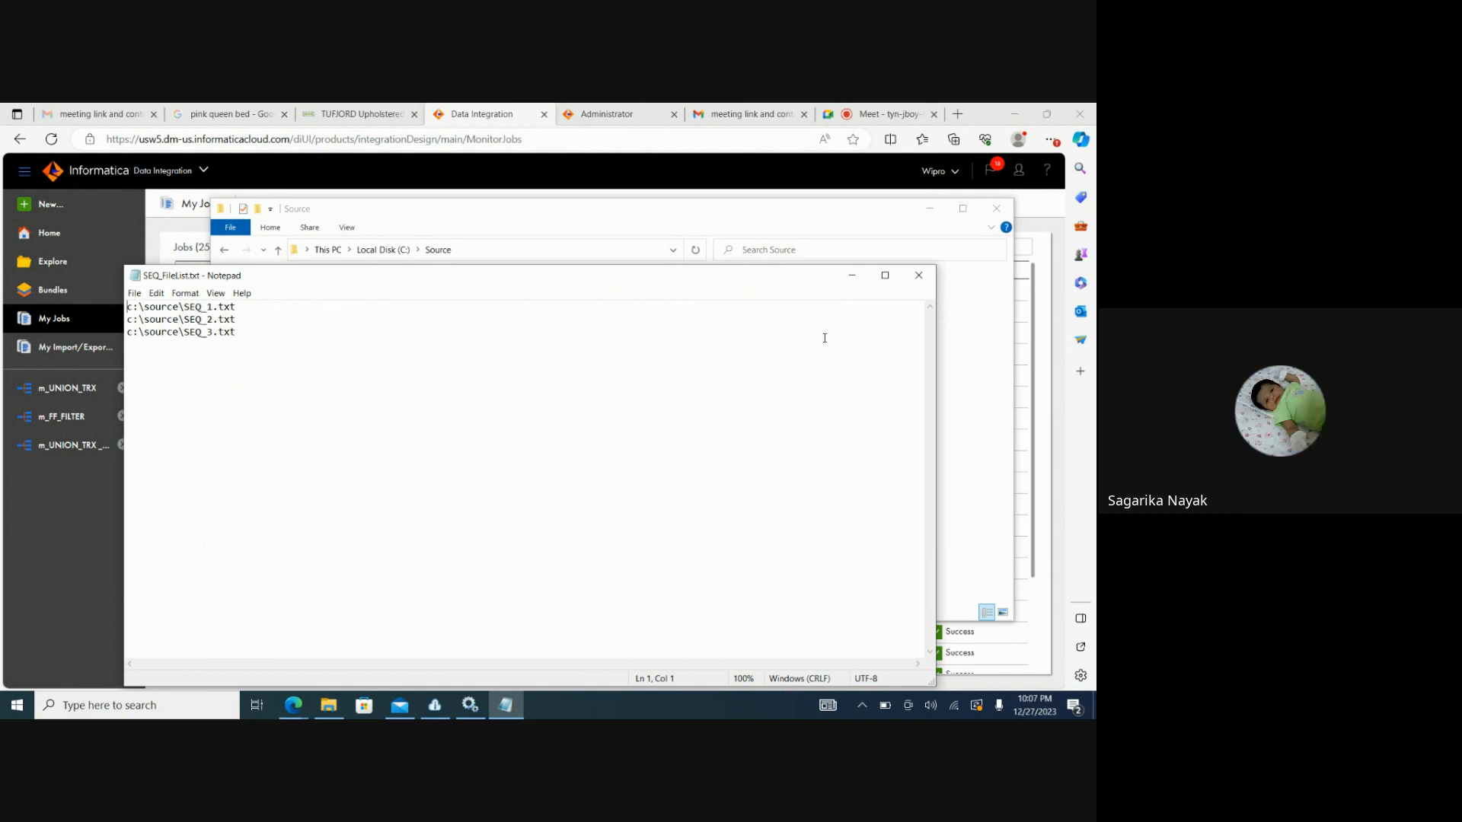
pyautogui.click(918, 276)
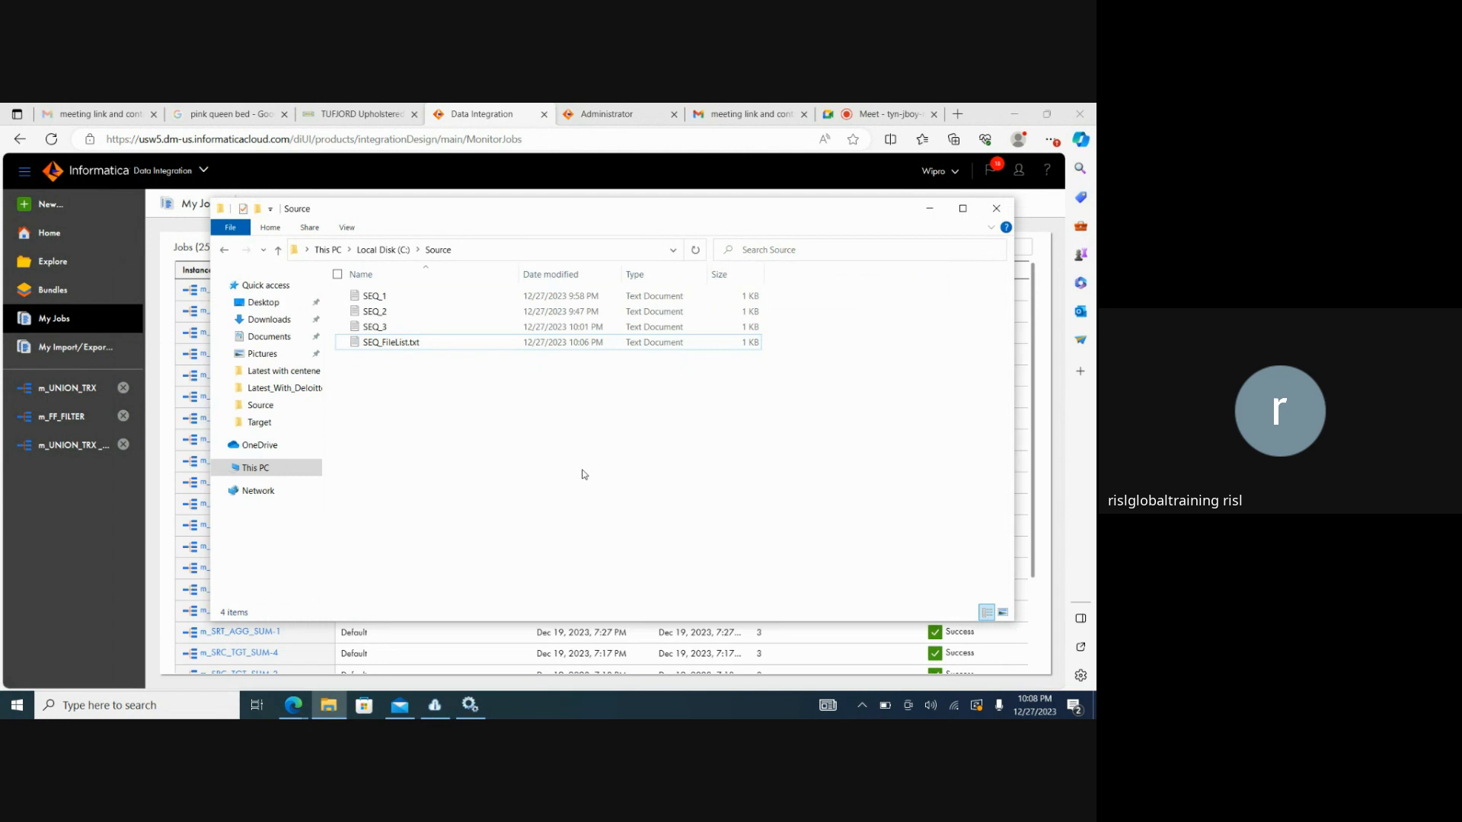
# Return to Informatica Data Integration and create a new blank Mapping asset
pyautogui.click(929, 208)
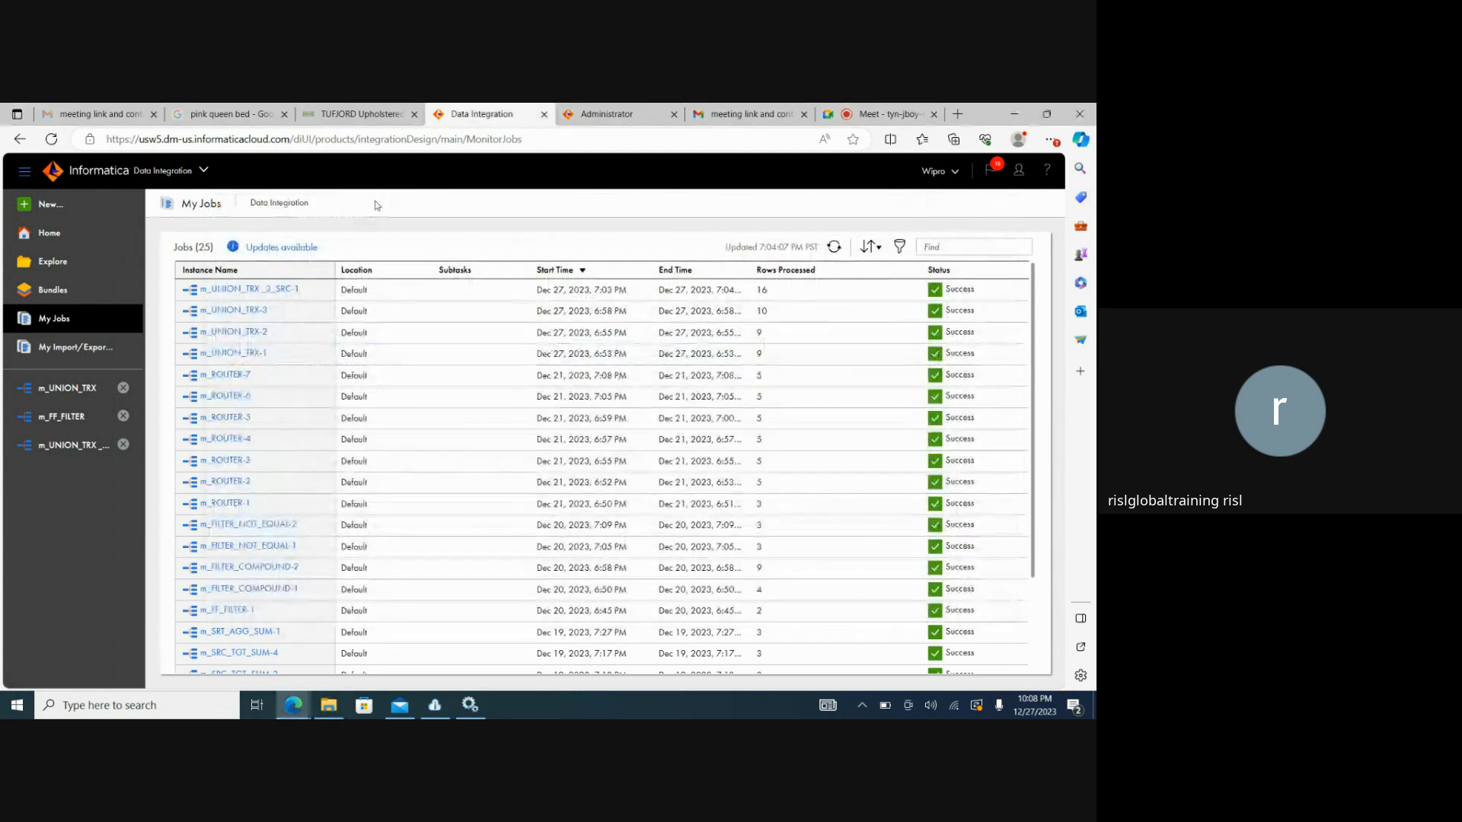
pyautogui.click(48, 205)
pyautogui.click(274, 332)
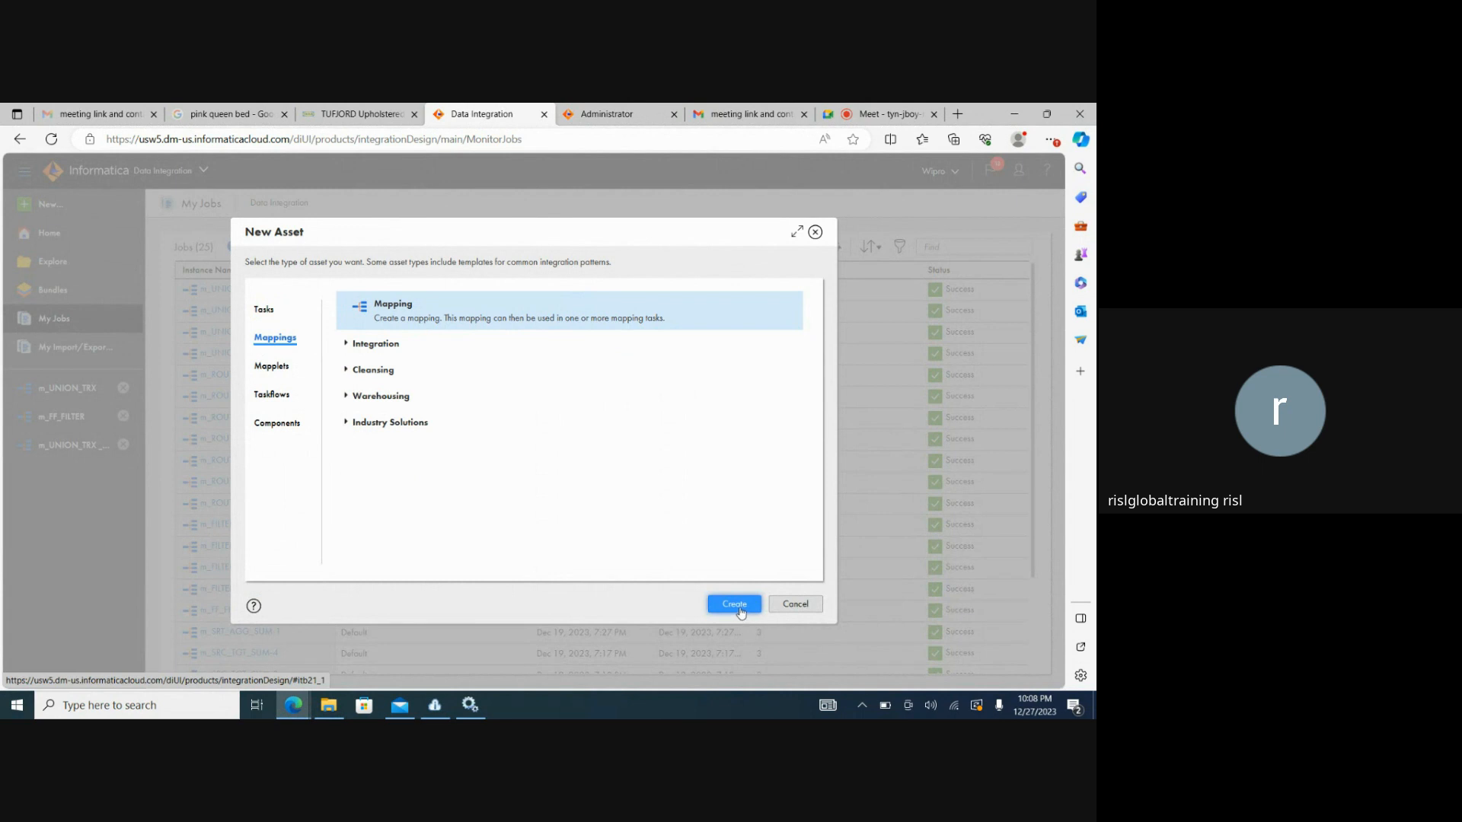
pyautogui.click(735, 604)
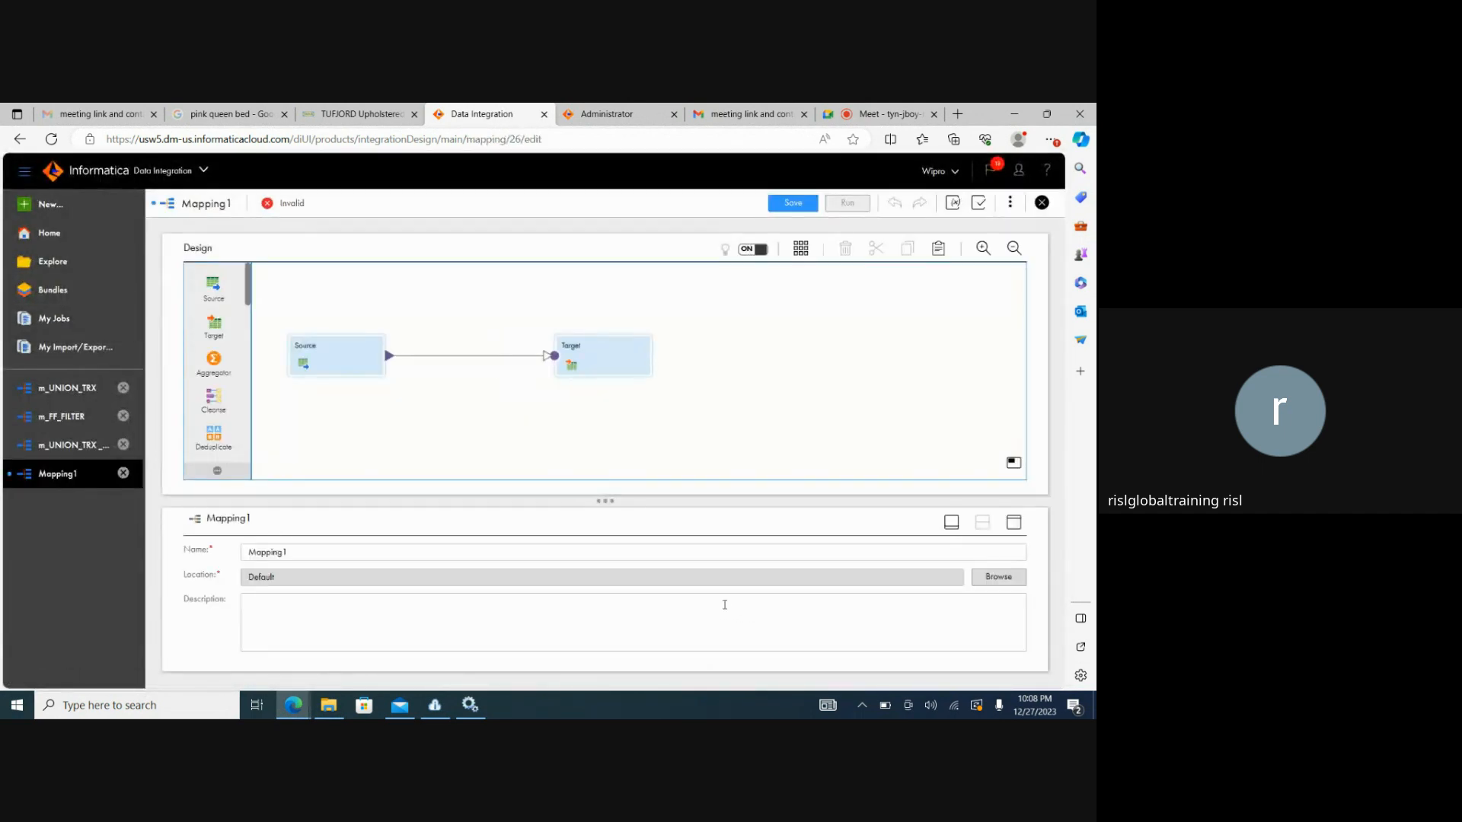
# Set the Source transformation's connection to Source_FlatFile and choose SEQ_1.txt as its source object
pyautogui.click(316, 357)
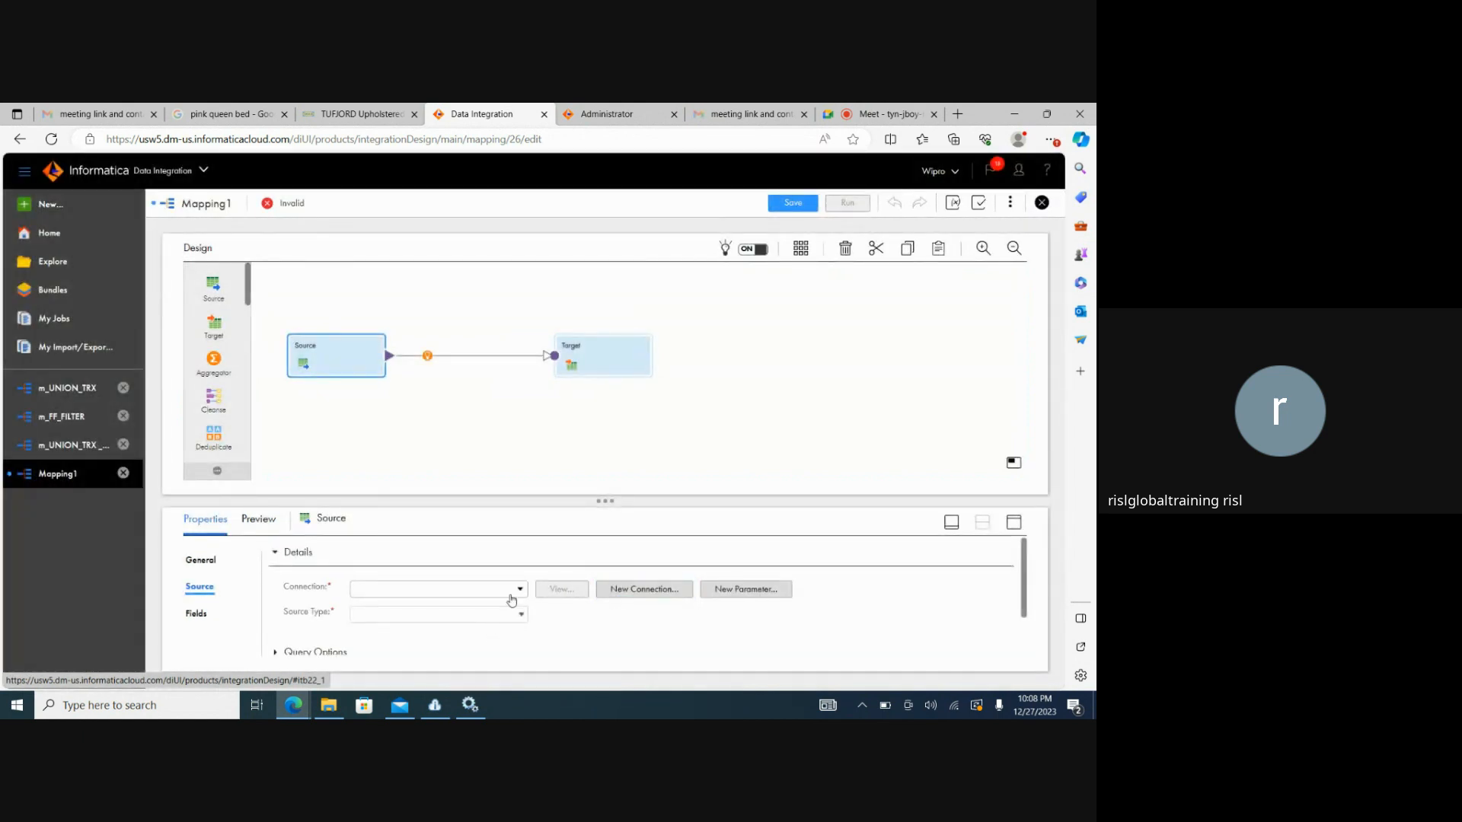
pyautogui.click(514, 594)
pyautogui.click(406, 654)
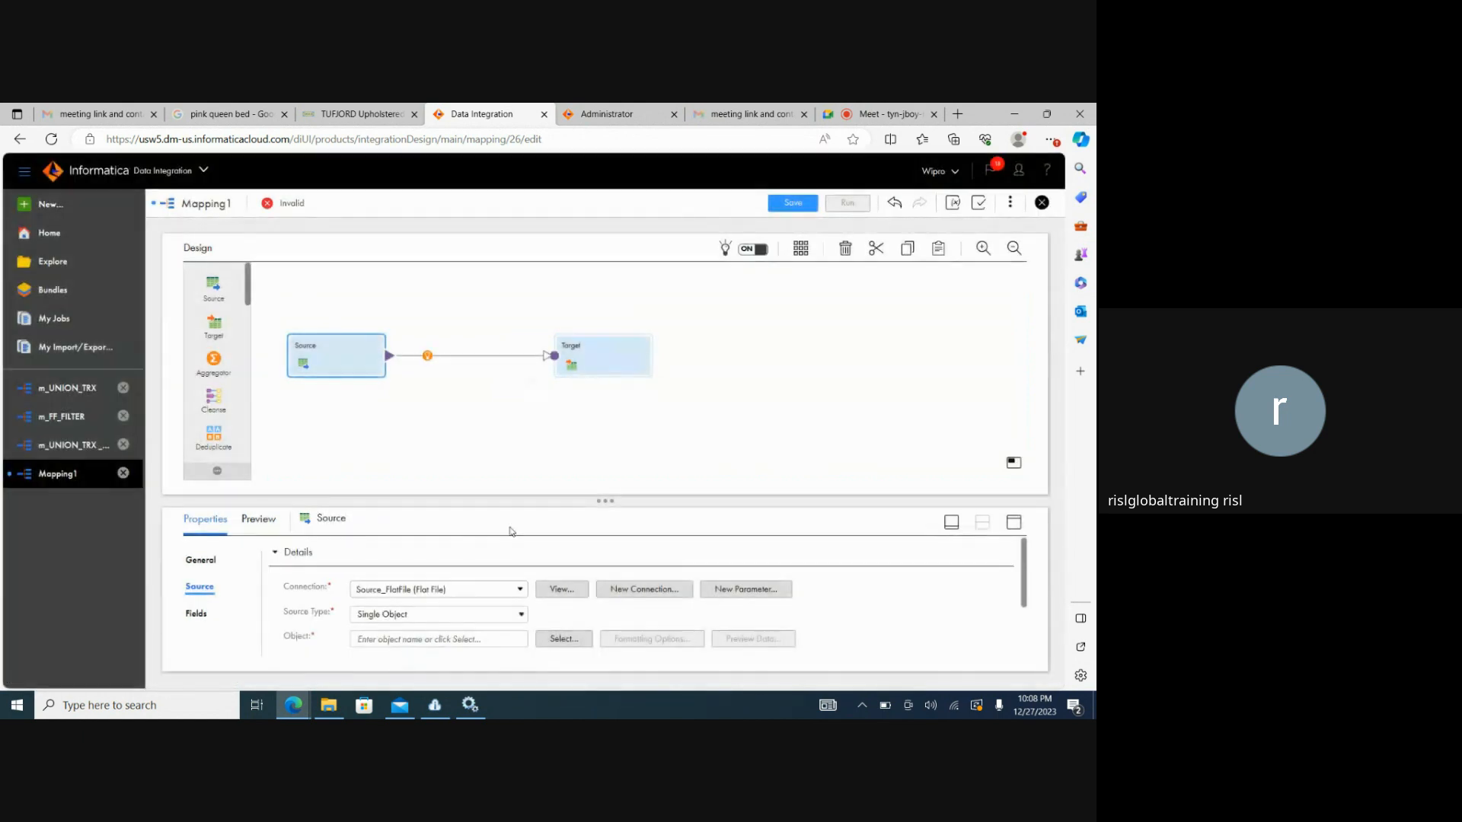
pyautogui.click(564, 639)
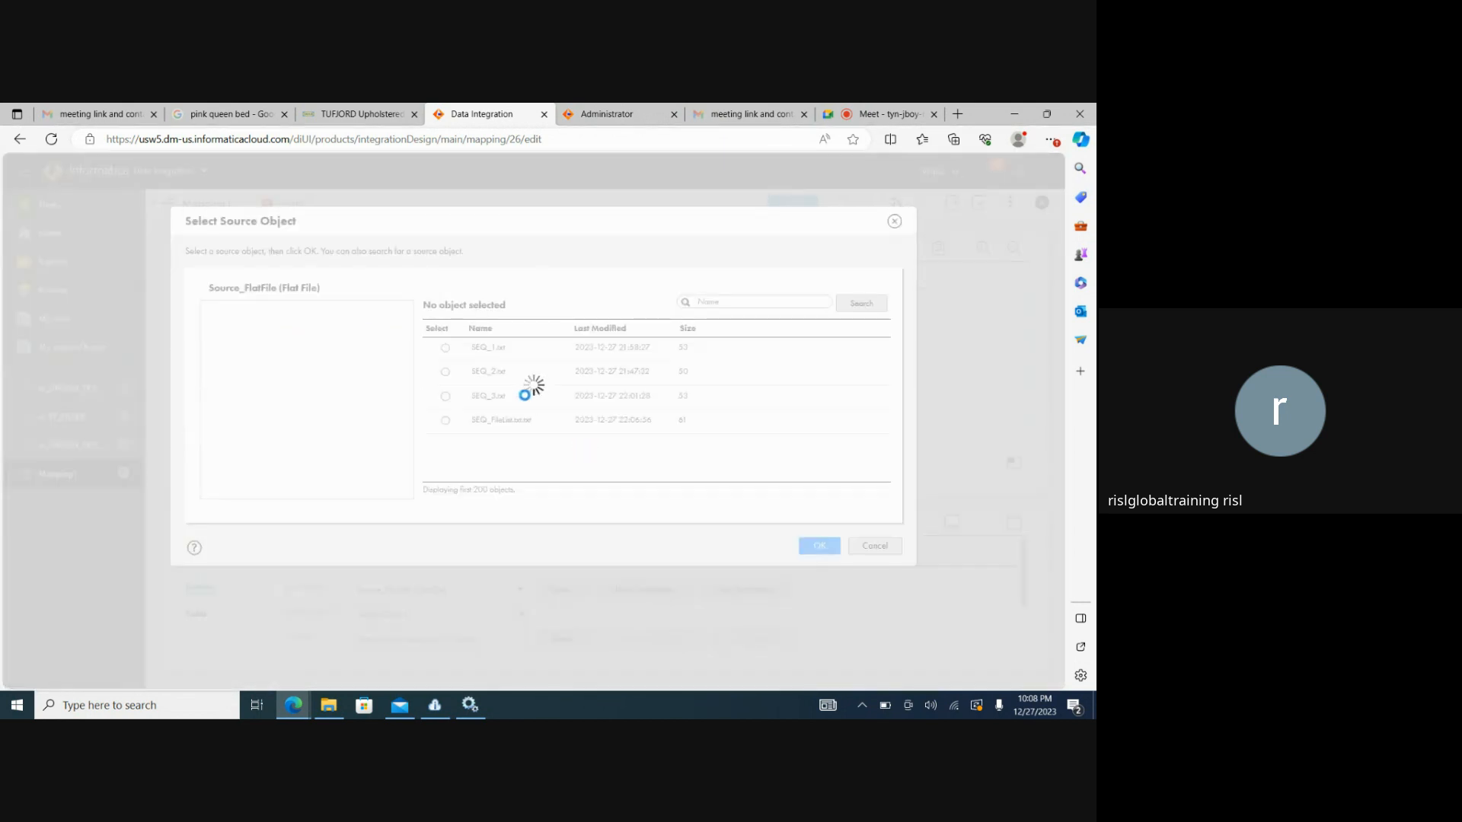
pyautogui.click(463, 351)
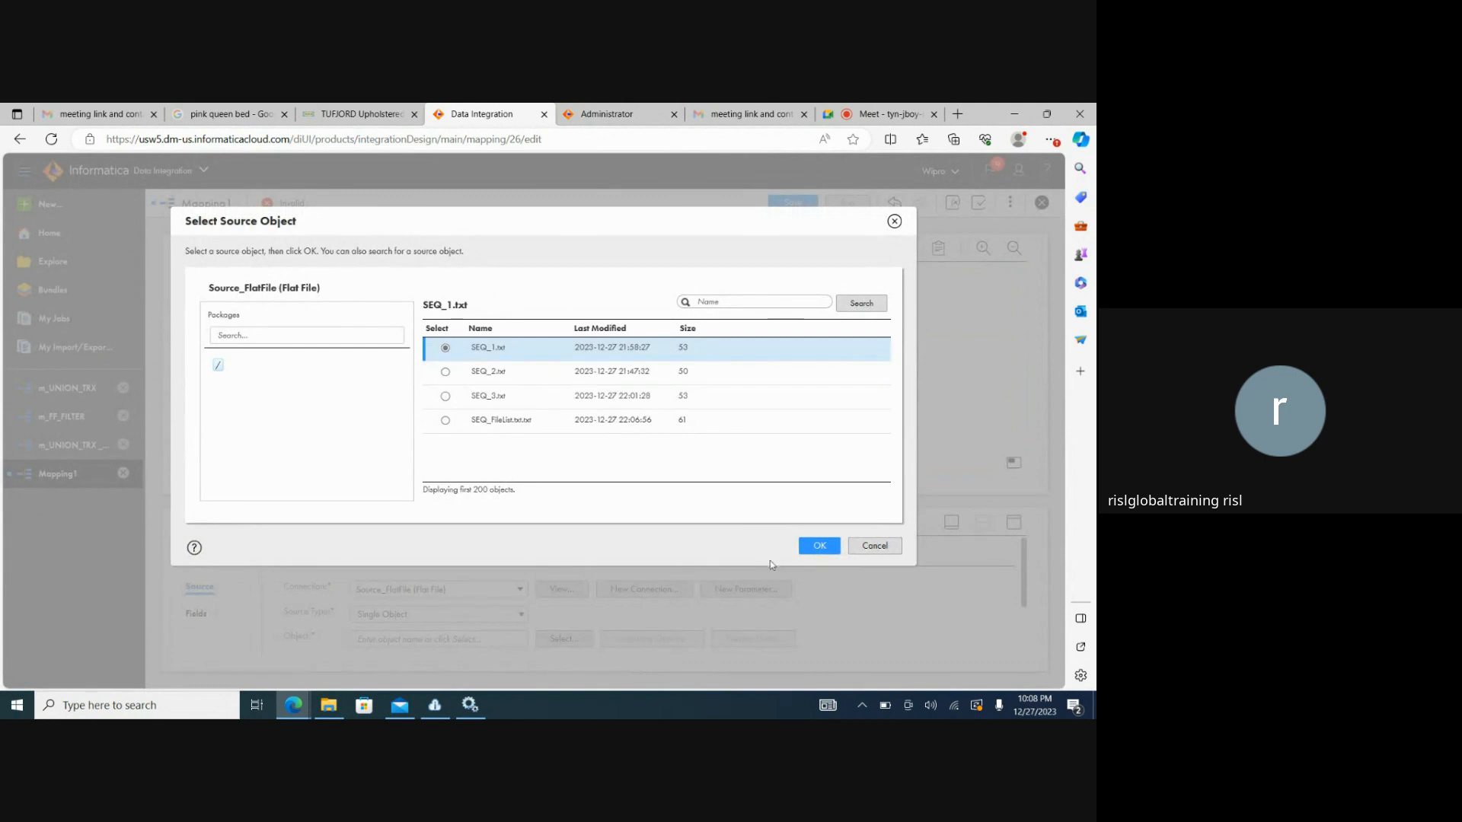
pyautogui.click(816, 546)
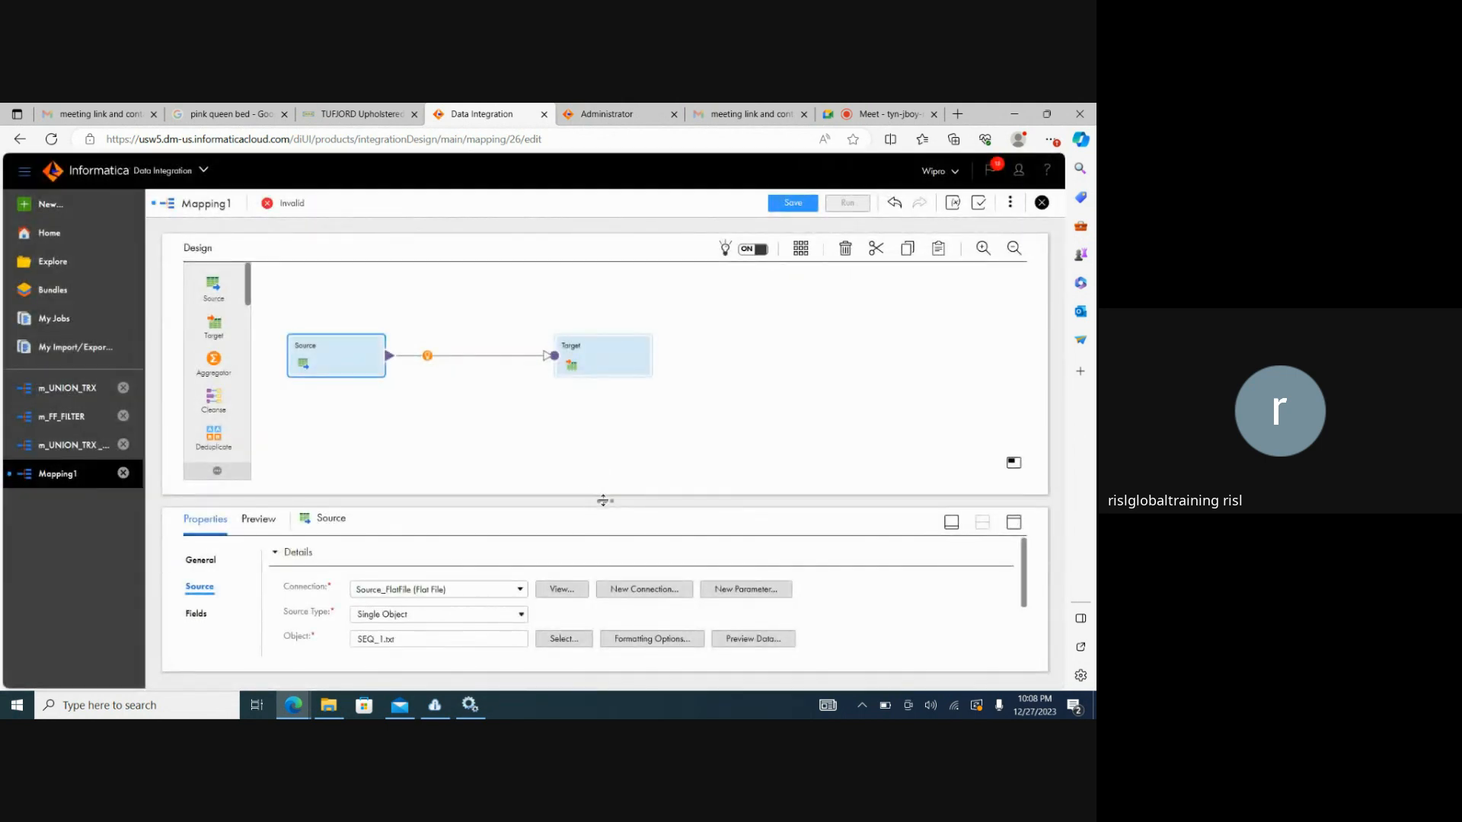
# Change the source type to File List, accept the change, and choose SEQ_FileList.txt.txt as the source object
pyautogui.moveTo(602, 500); pyautogui.dragTo(592, 423)
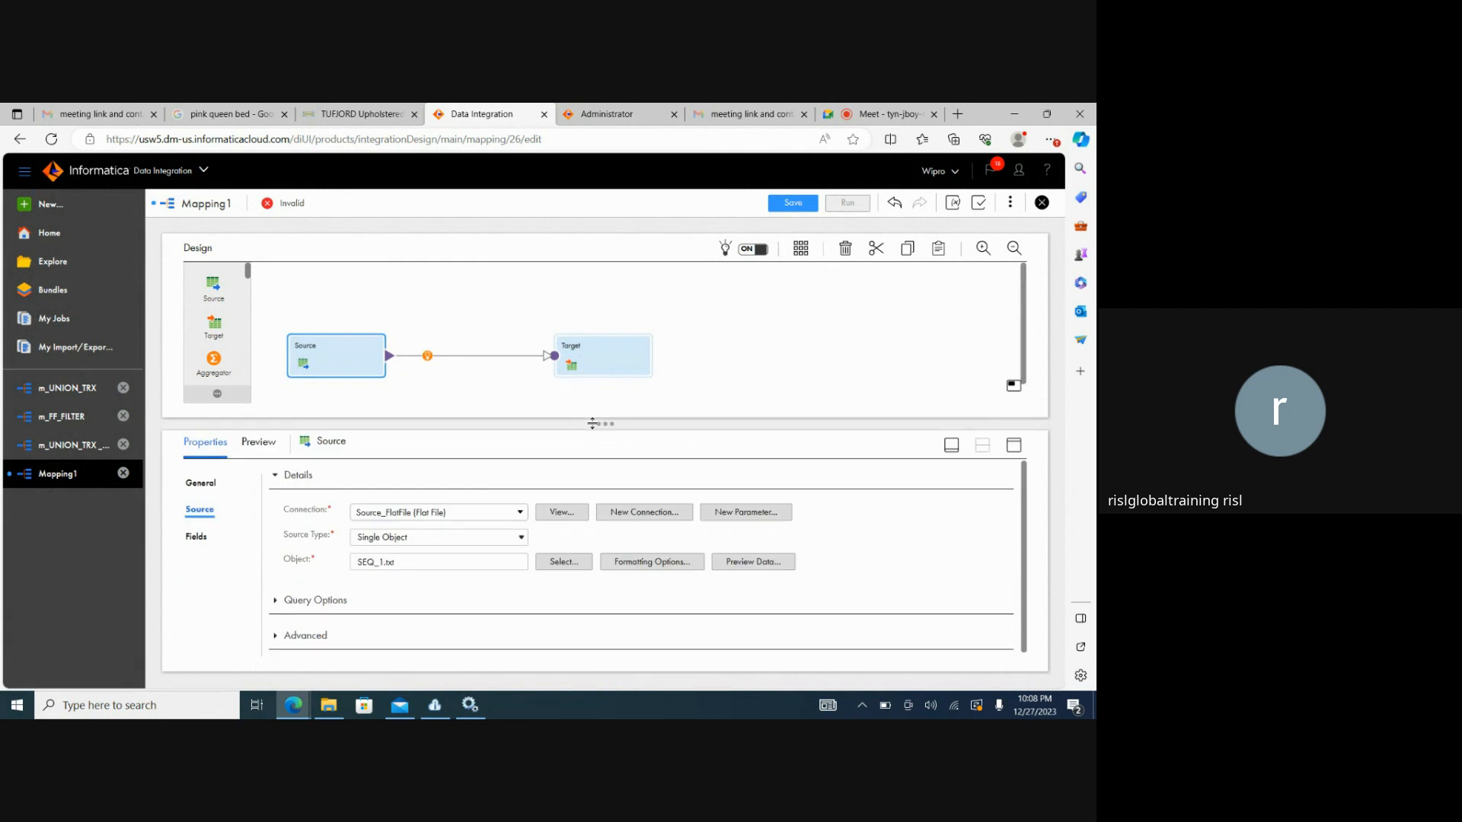
pyautogui.click(464, 538)
pyautogui.click(404, 579)
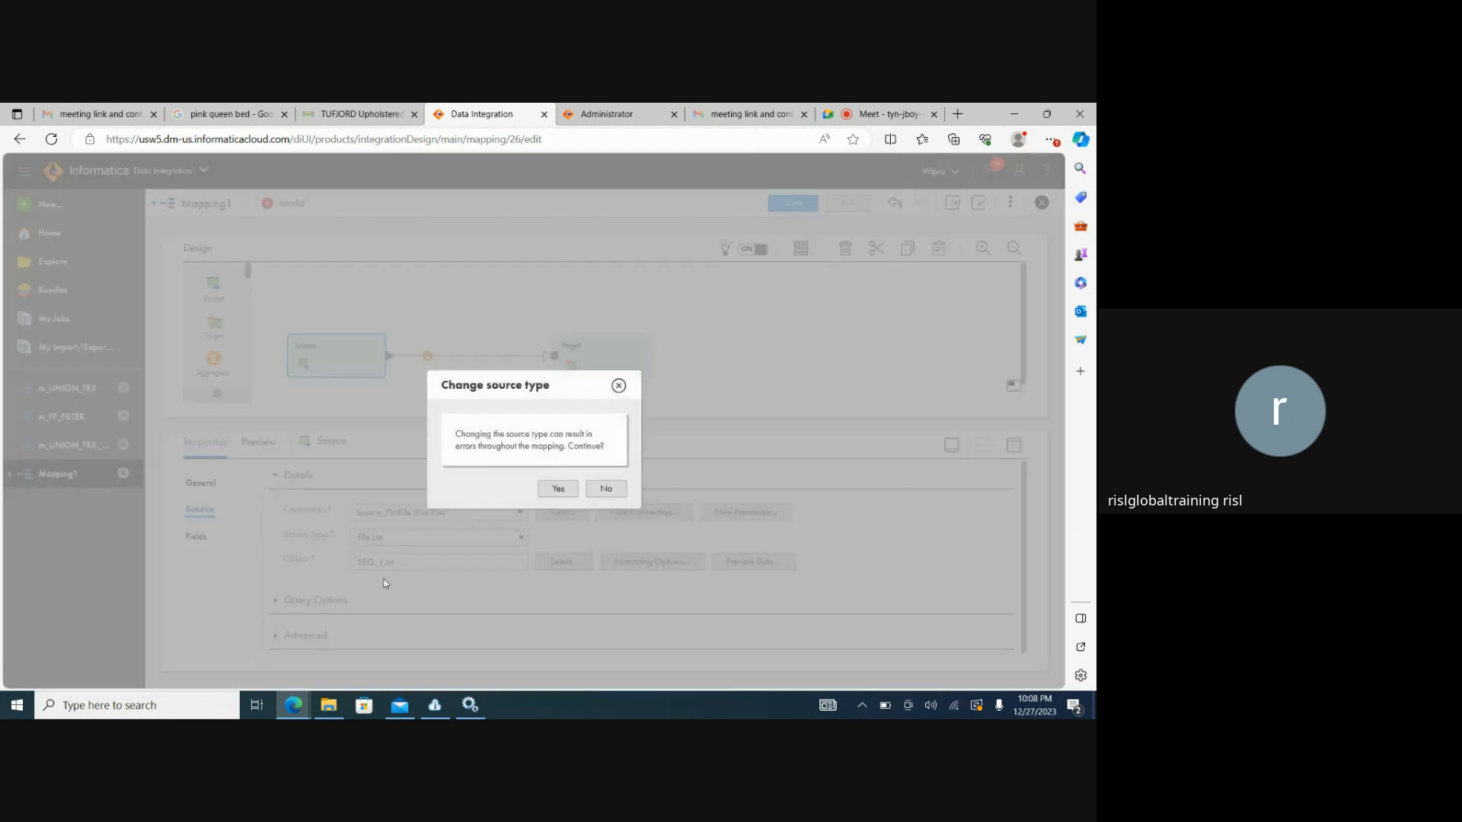
pyautogui.click(558, 489)
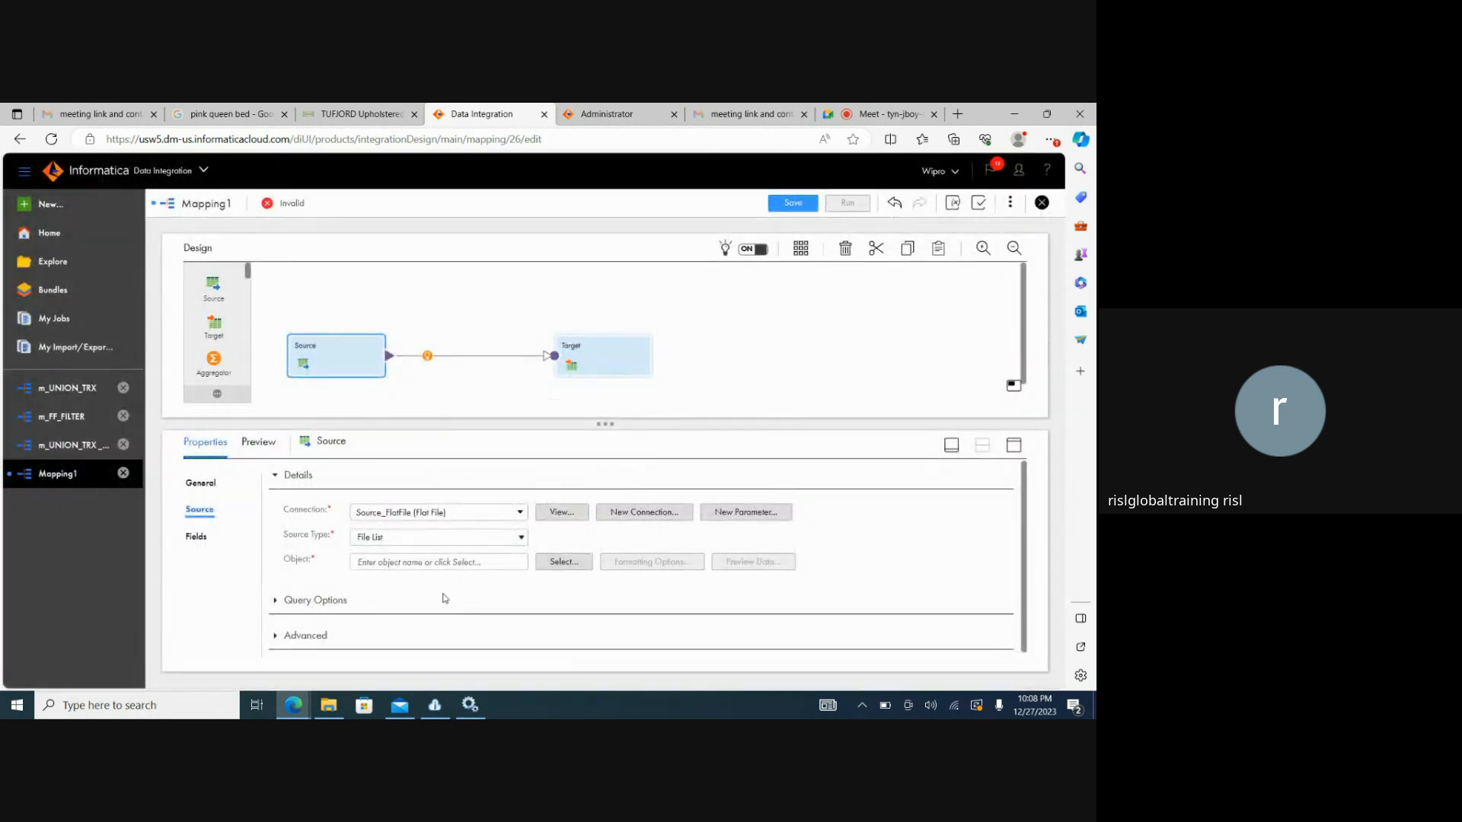
pyautogui.click(553, 567)
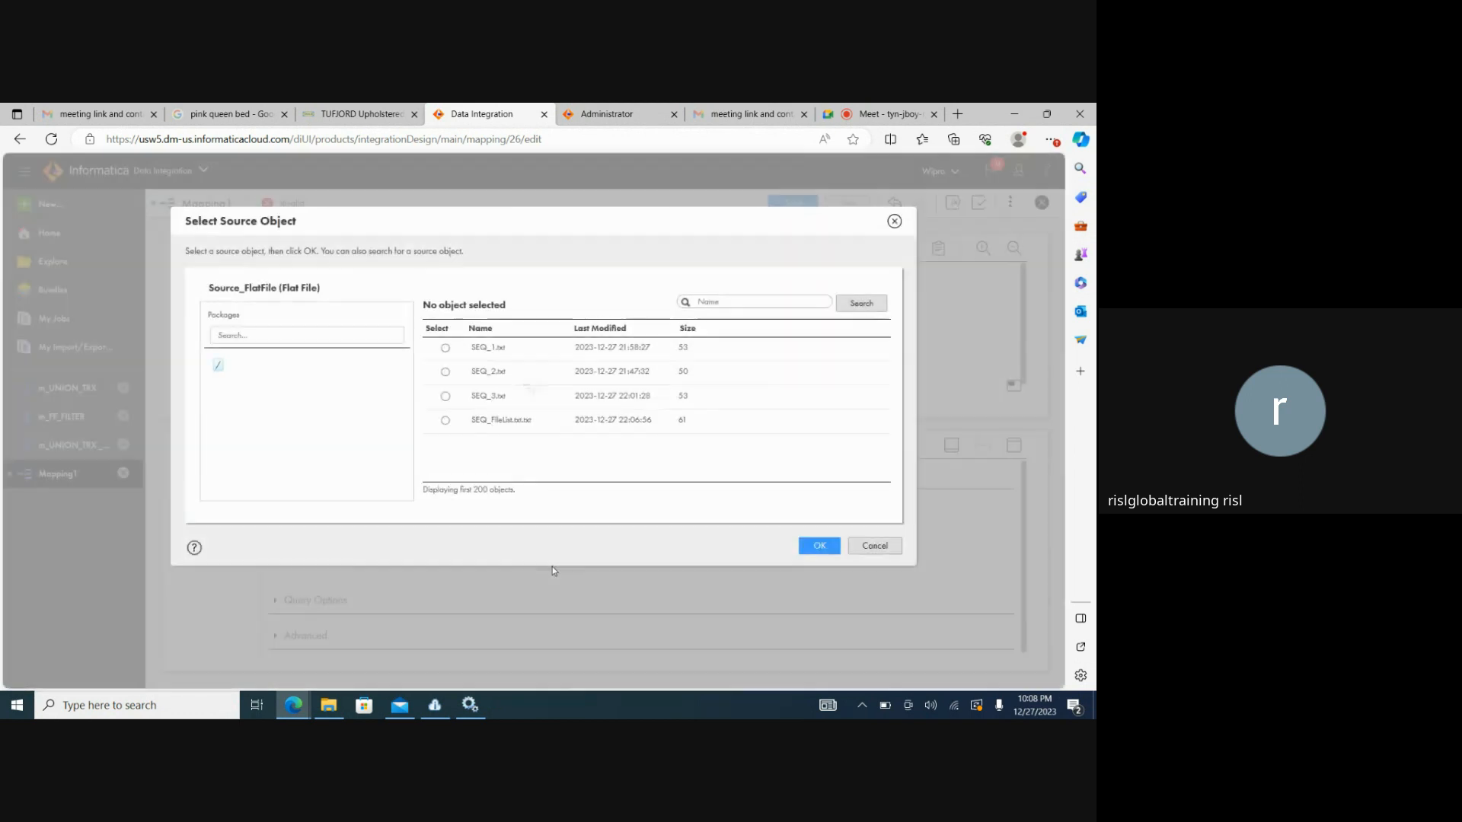
pyautogui.click(447, 422)
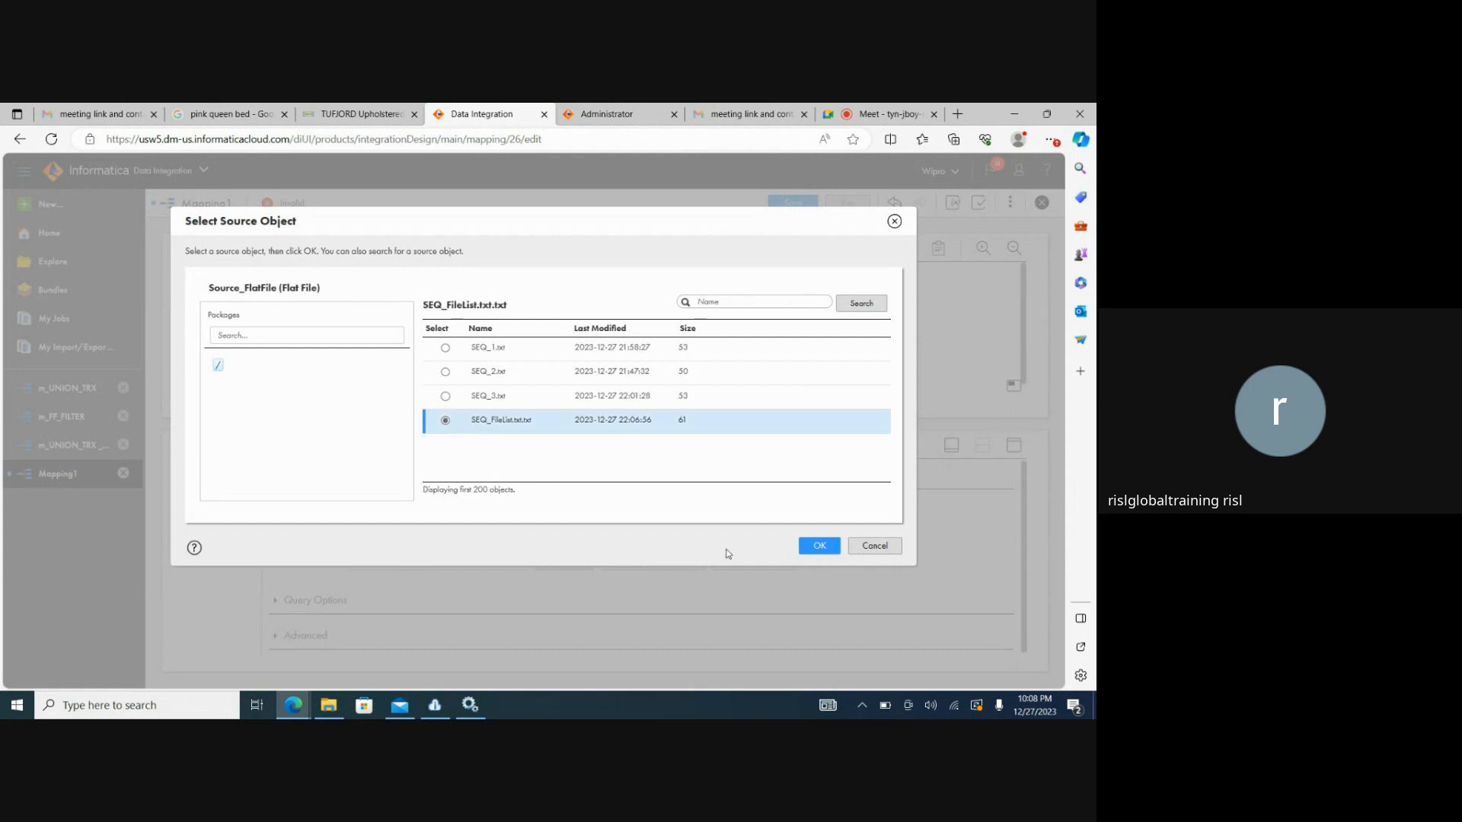
pyautogui.click(809, 554)
pyautogui.click(810, 554)
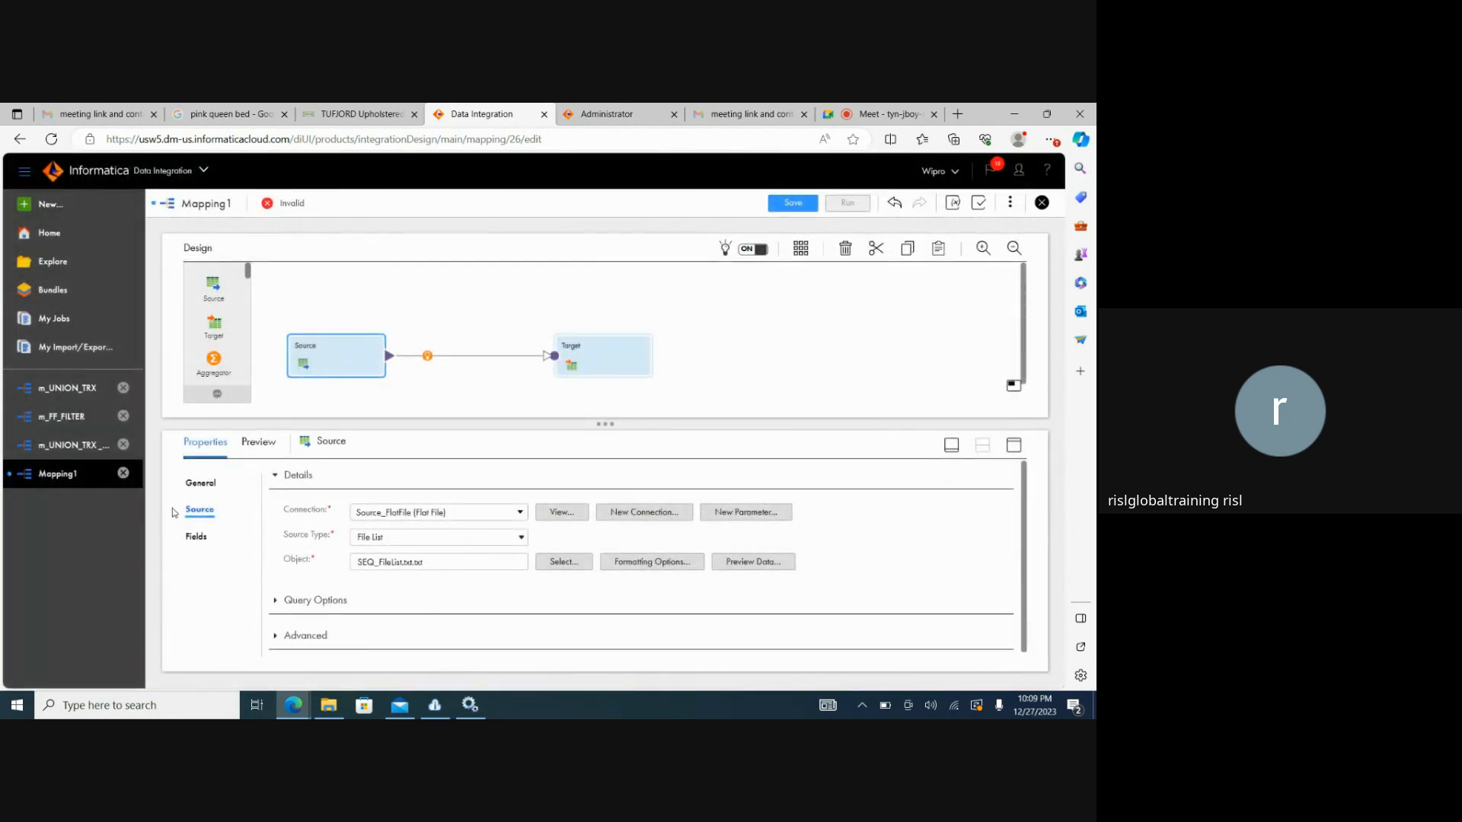
# Review the Source transformation's fields and preview the data read through the file list
pyautogui.click(195, 535)
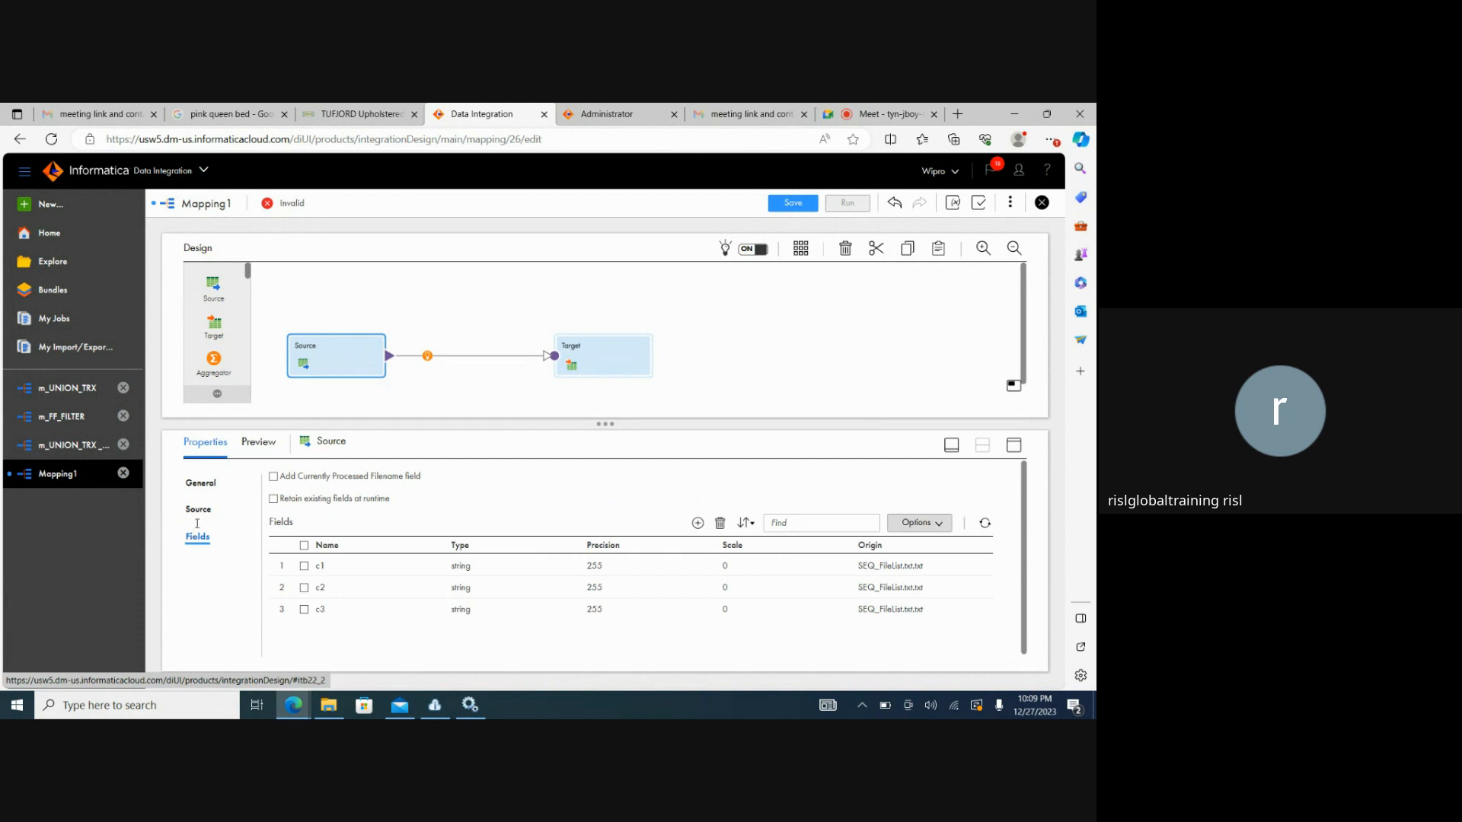
pyautogui.click(198, 509)
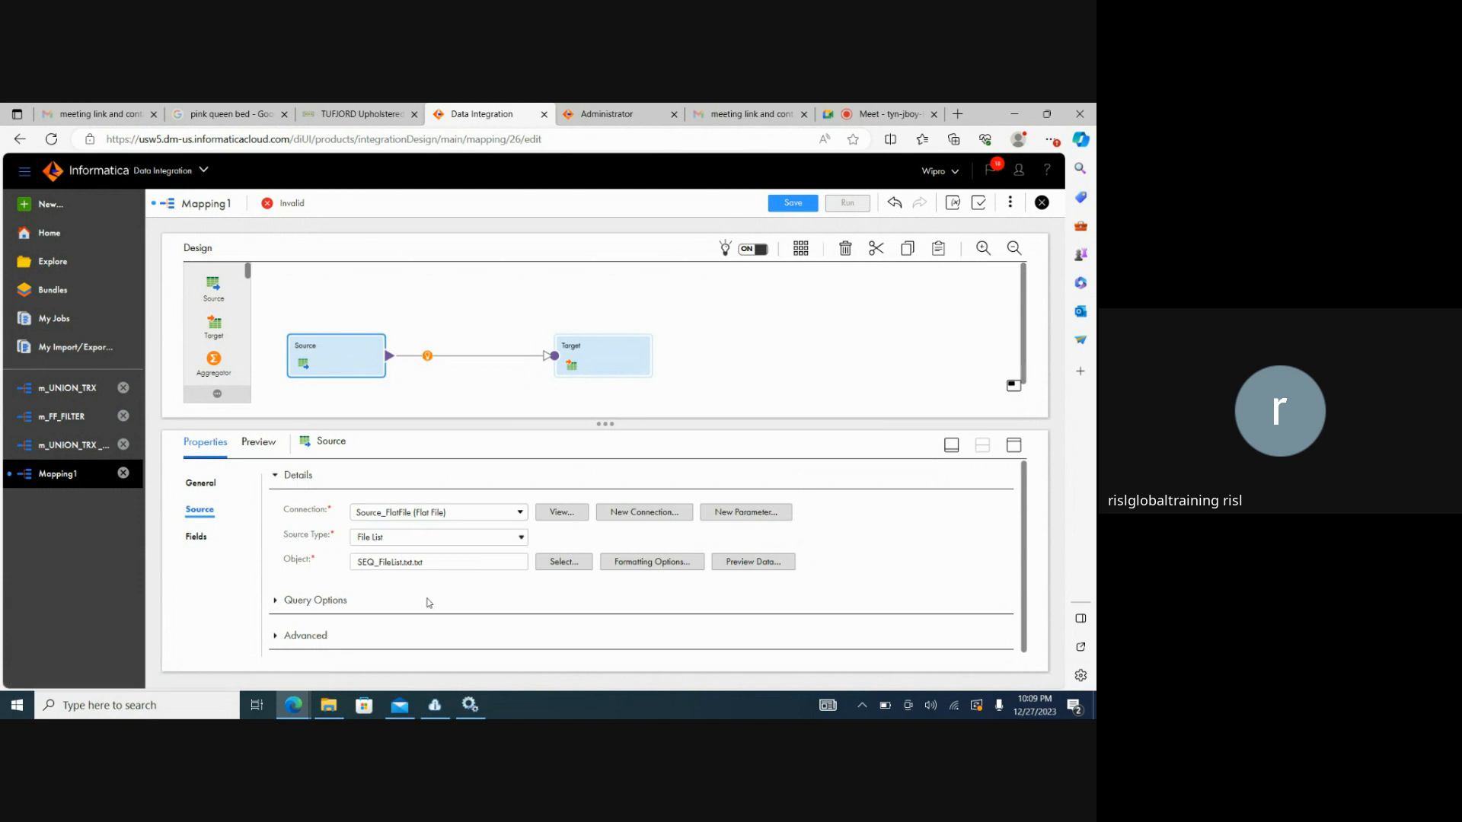
pyautogui.click(742, 565)
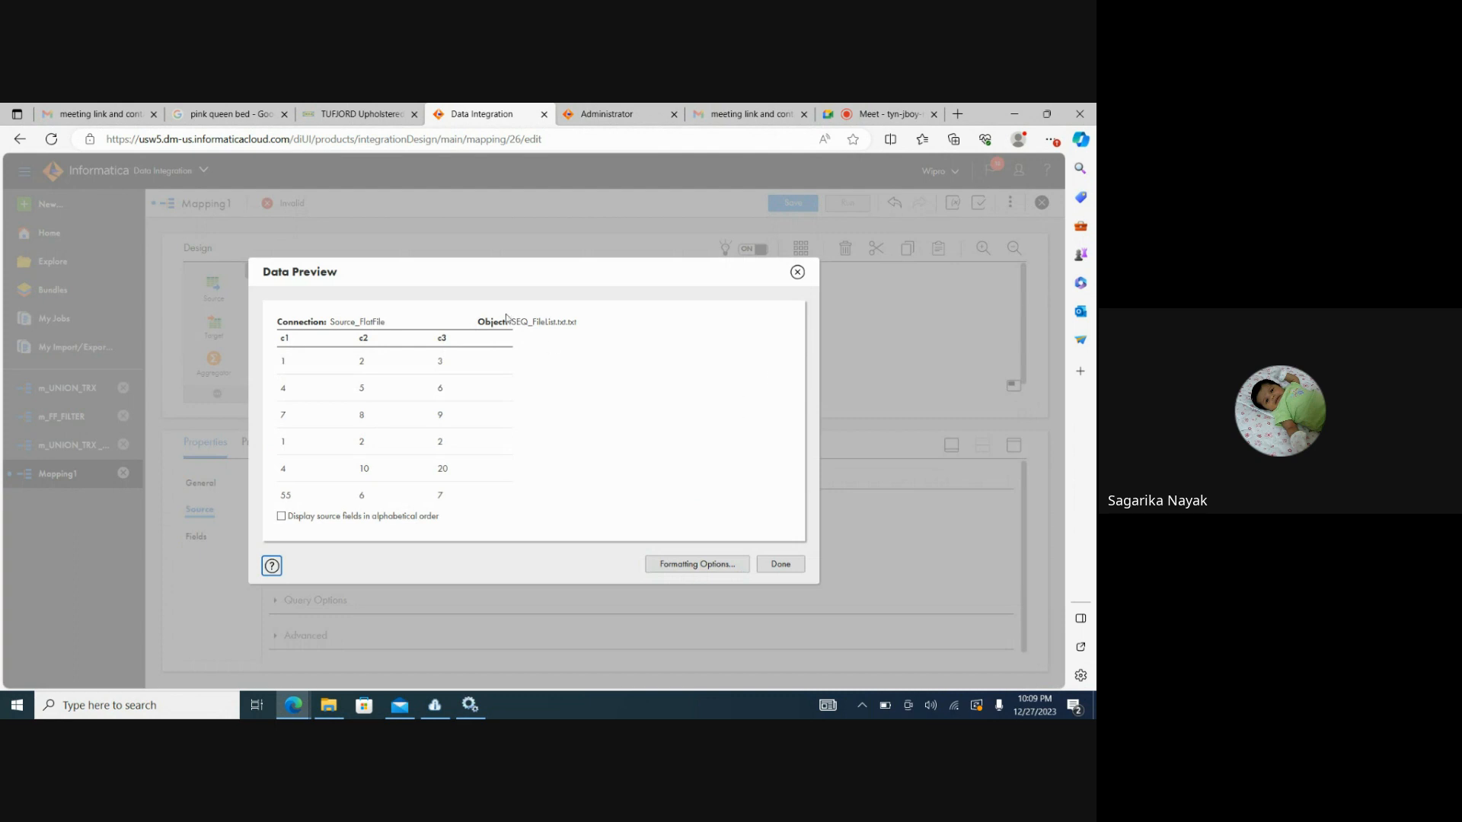
pyautogui.moveTo(440, 268); pyautogui.dragTo(436, 228)
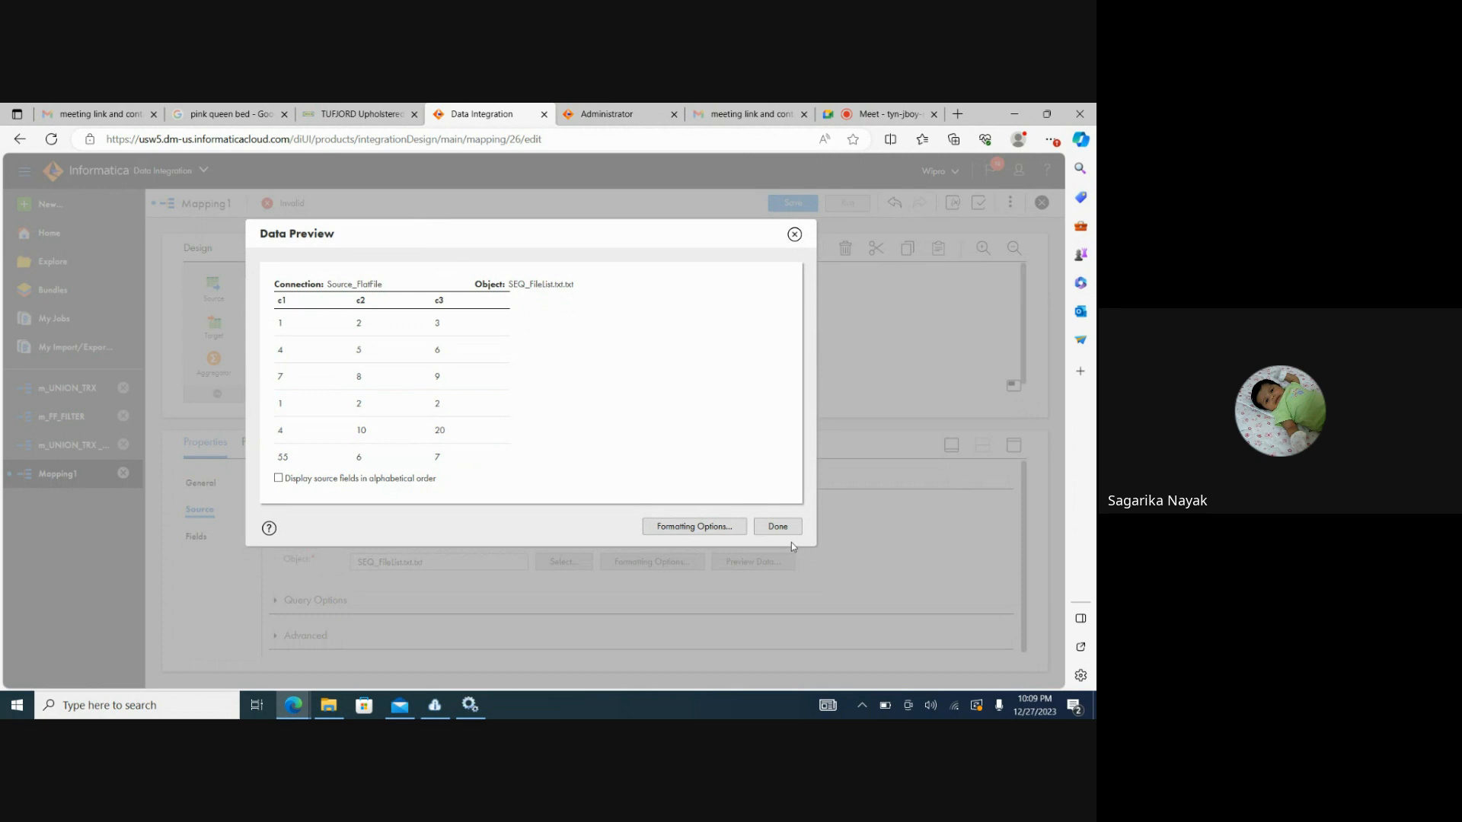
pyautogui.click(778, 527)
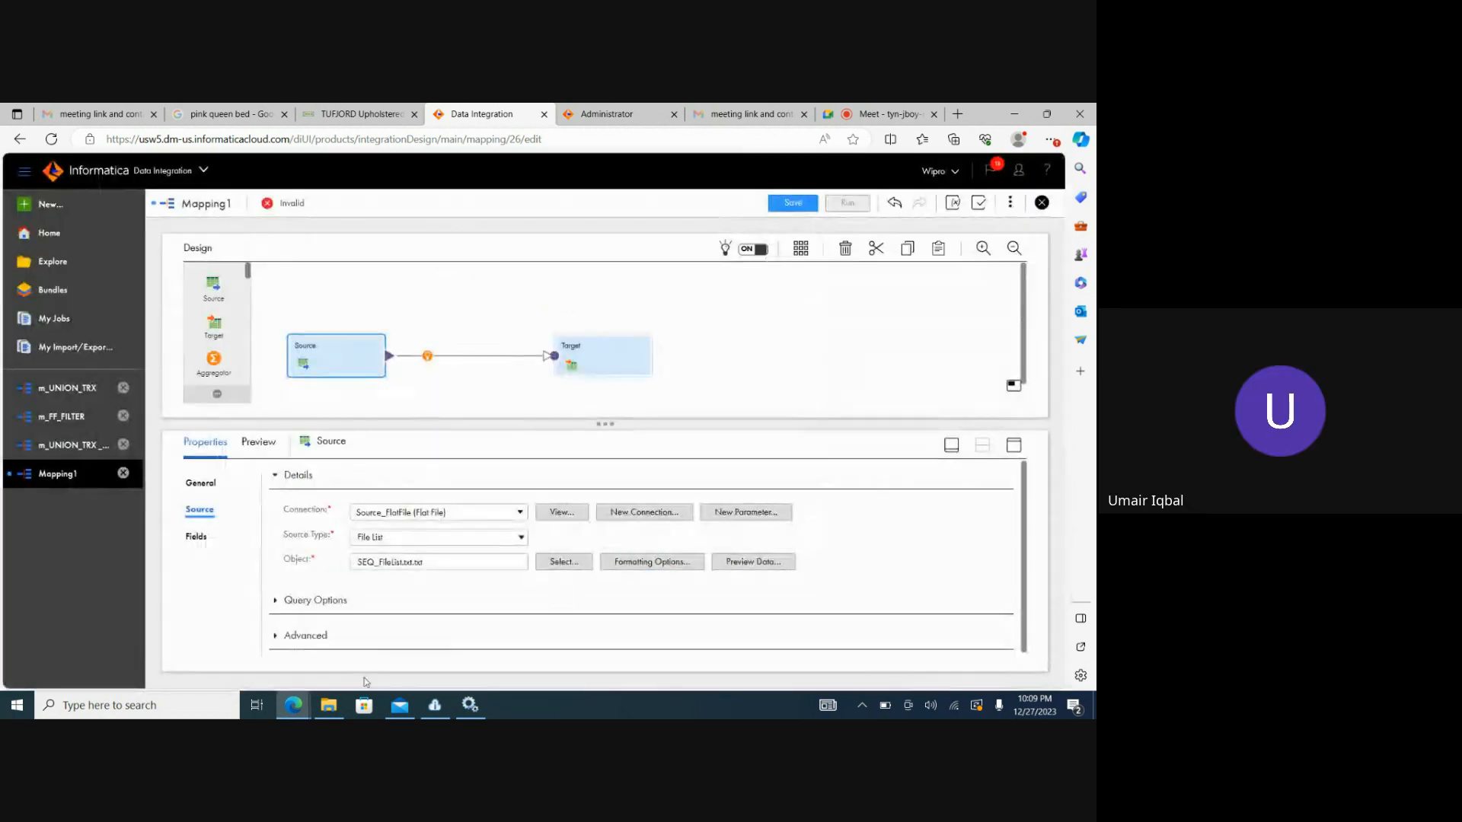
# In File Explorer, rename SEQ_FileList.txt in the Source folder as SEQ_FileList, and return to the mapping
pyautogui.click(317, 712)
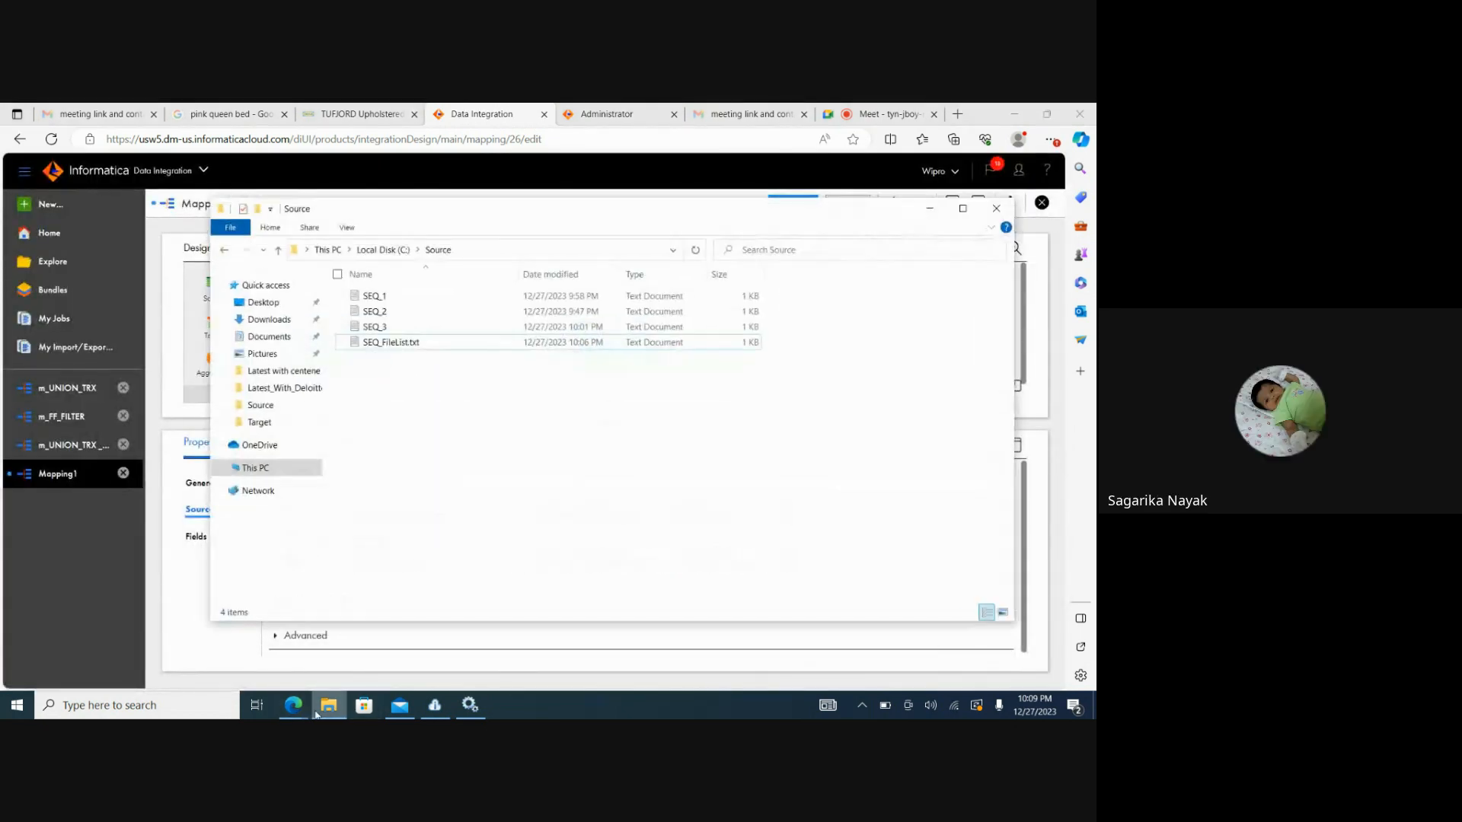
pyautogui.click(415, 346)
pyautogui.click(423, 347)
pyautogui.click(429, 343)
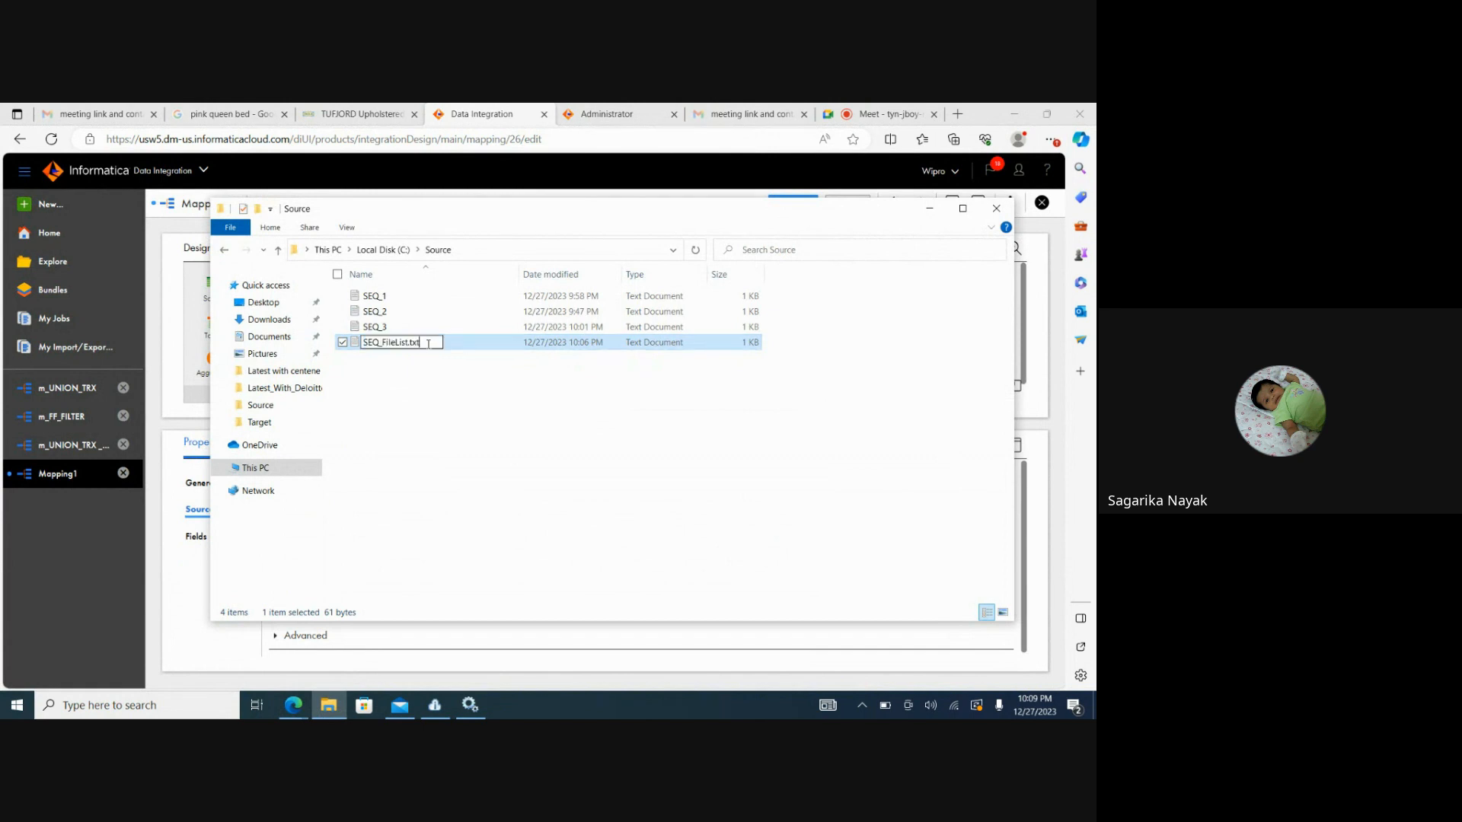
pyautogui.press('BackSpace')
pyautogui.press('BackSpace')
pyautogui.press('BackSpace')
pyautogui.click(426, 426)
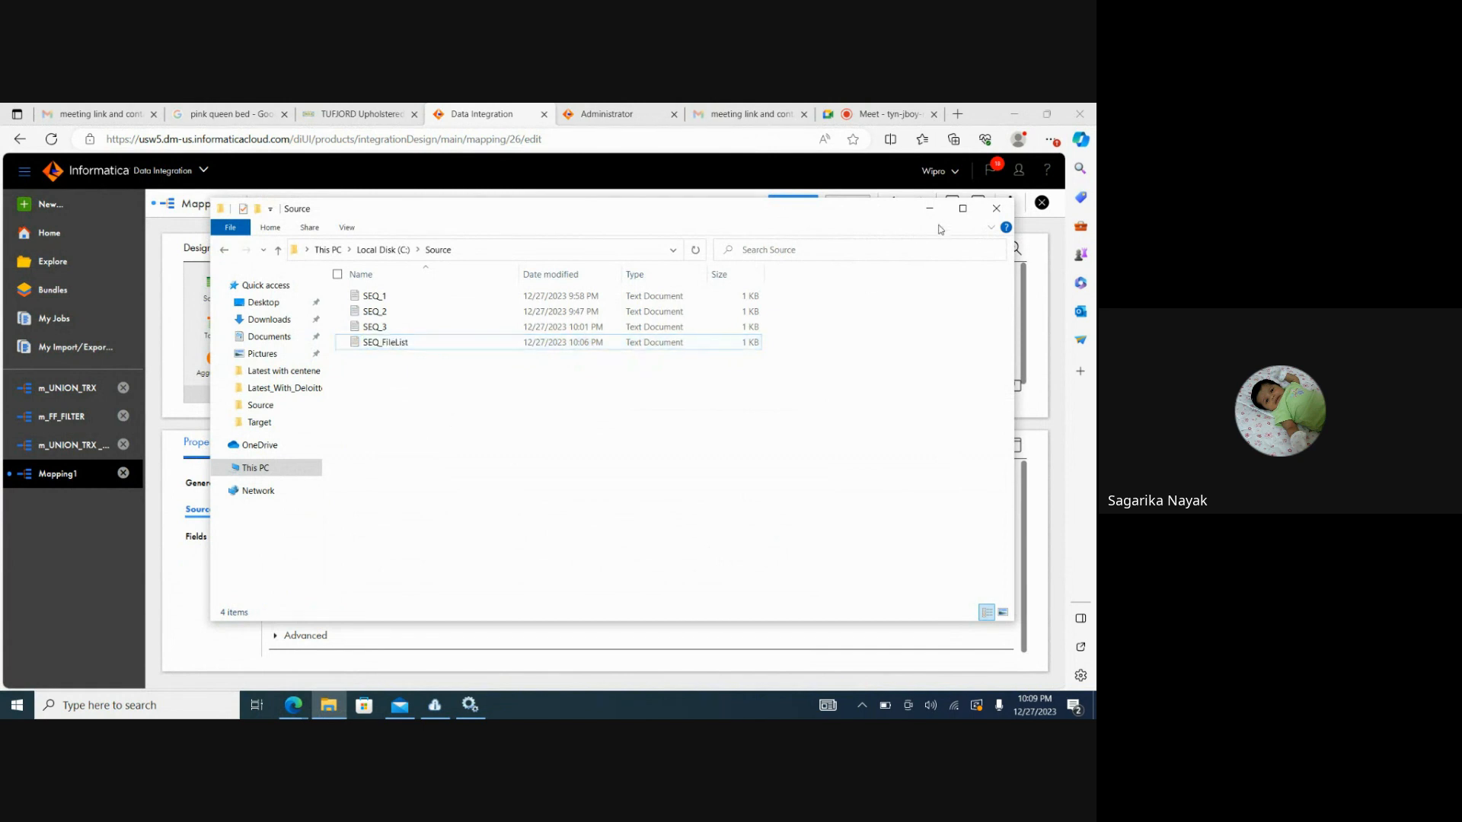
pyautogui.click(930, 208)
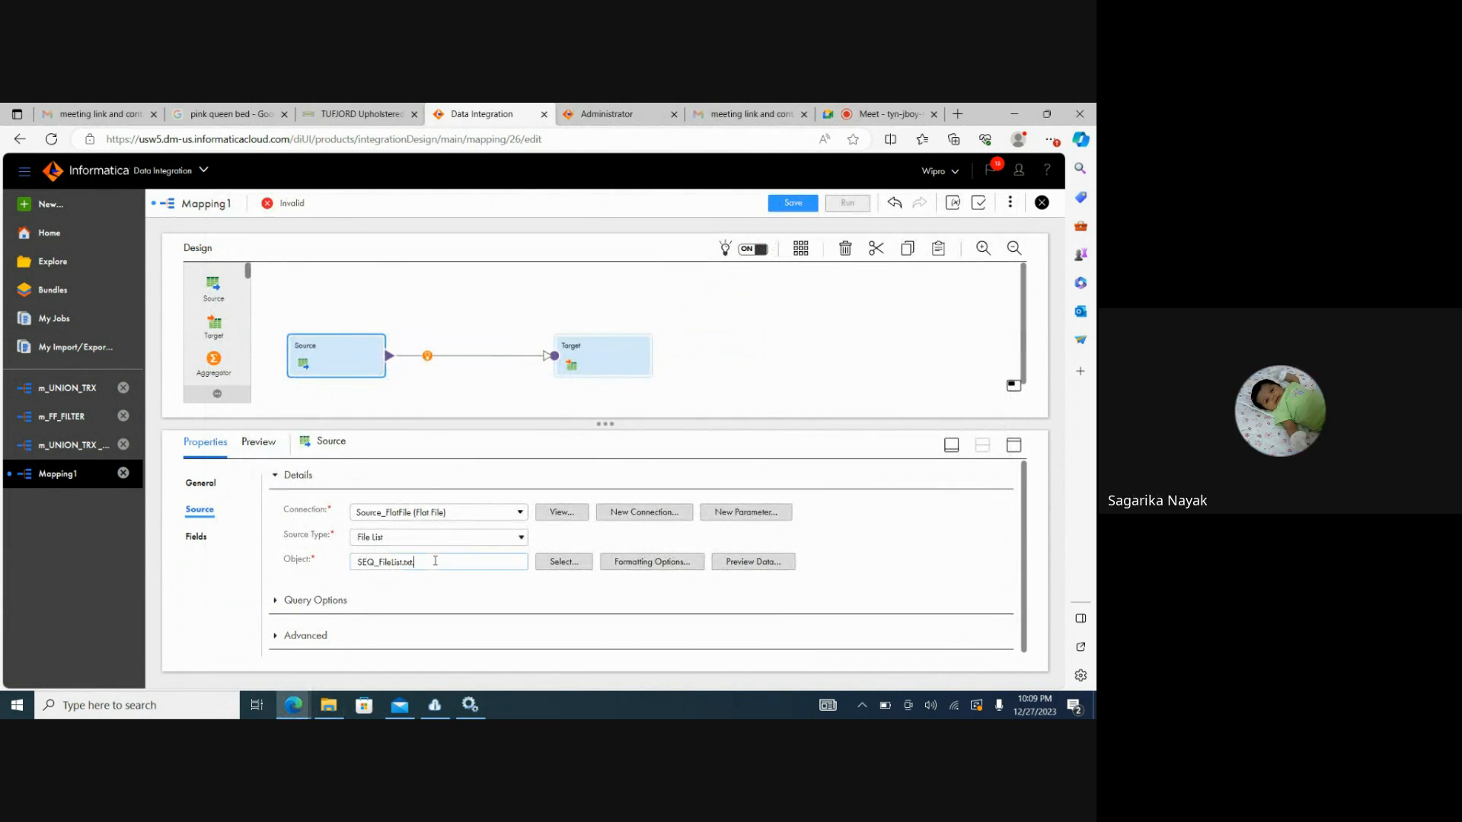
# Change the source object name to SEQ_FileList.txt, accept the source change, and preview its data
pyautogui.press('Return')
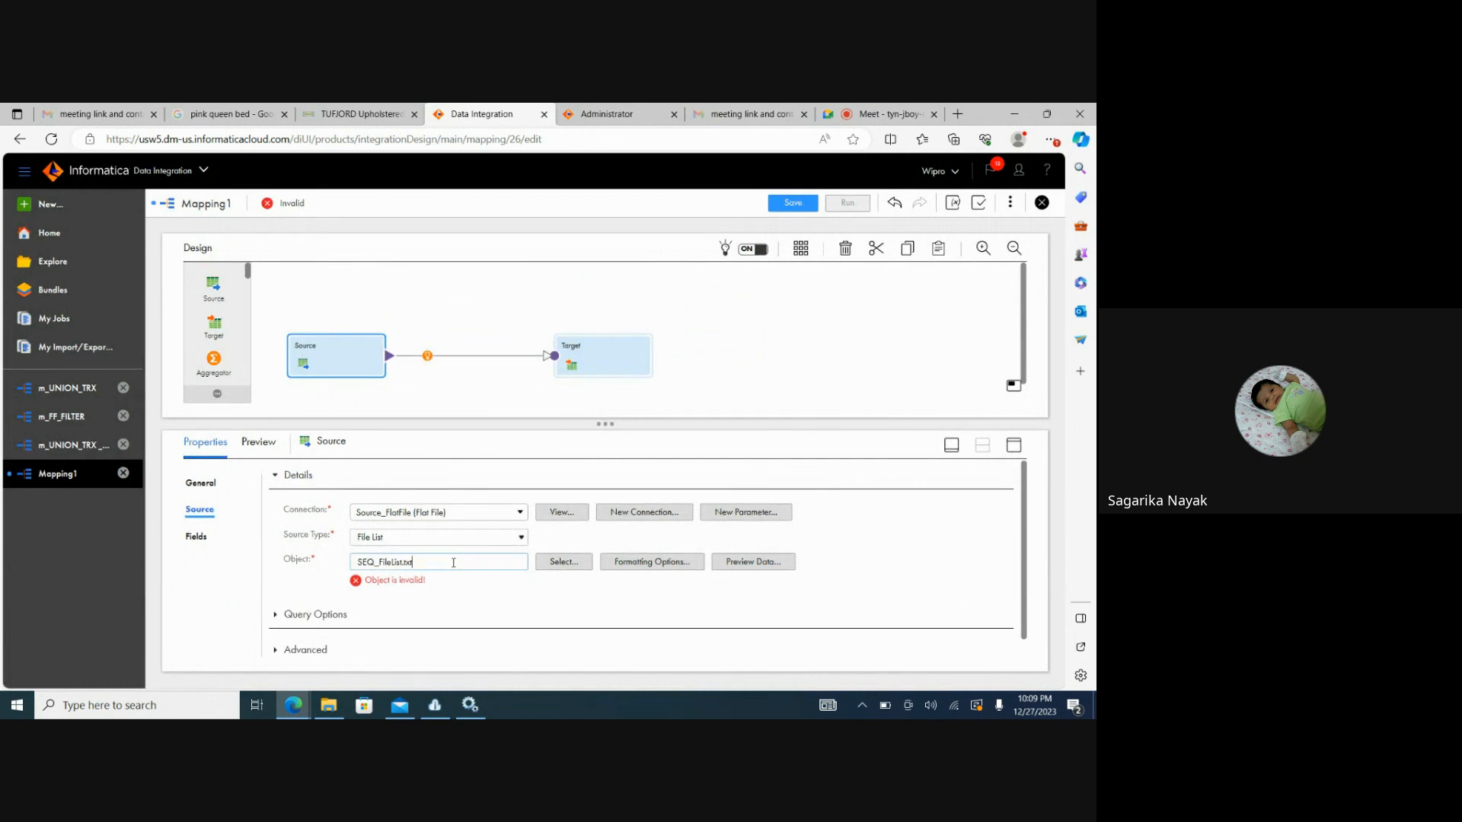
pyautogui.click(468, 607)
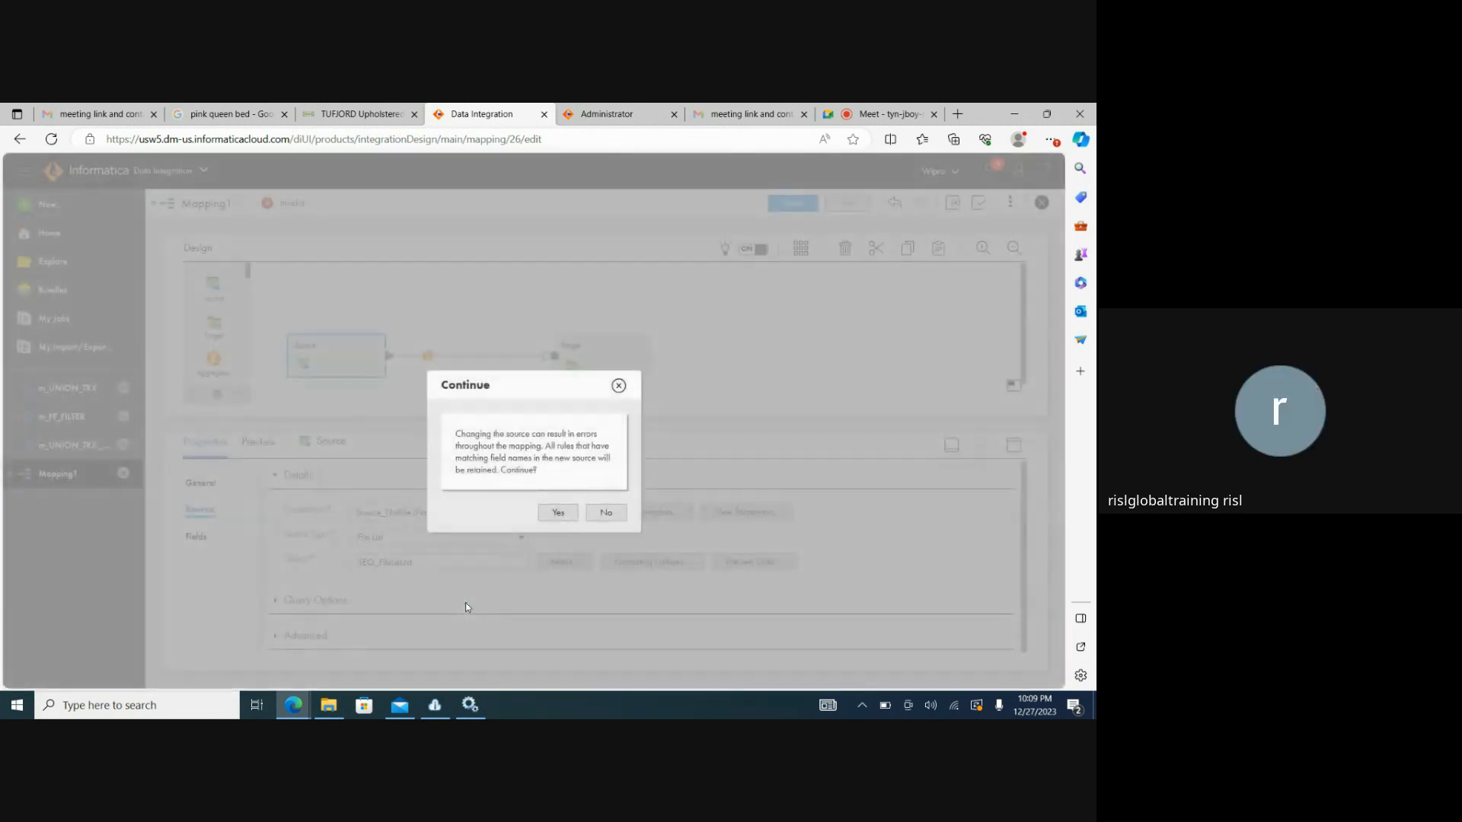
pyautogui.click(558, 512)
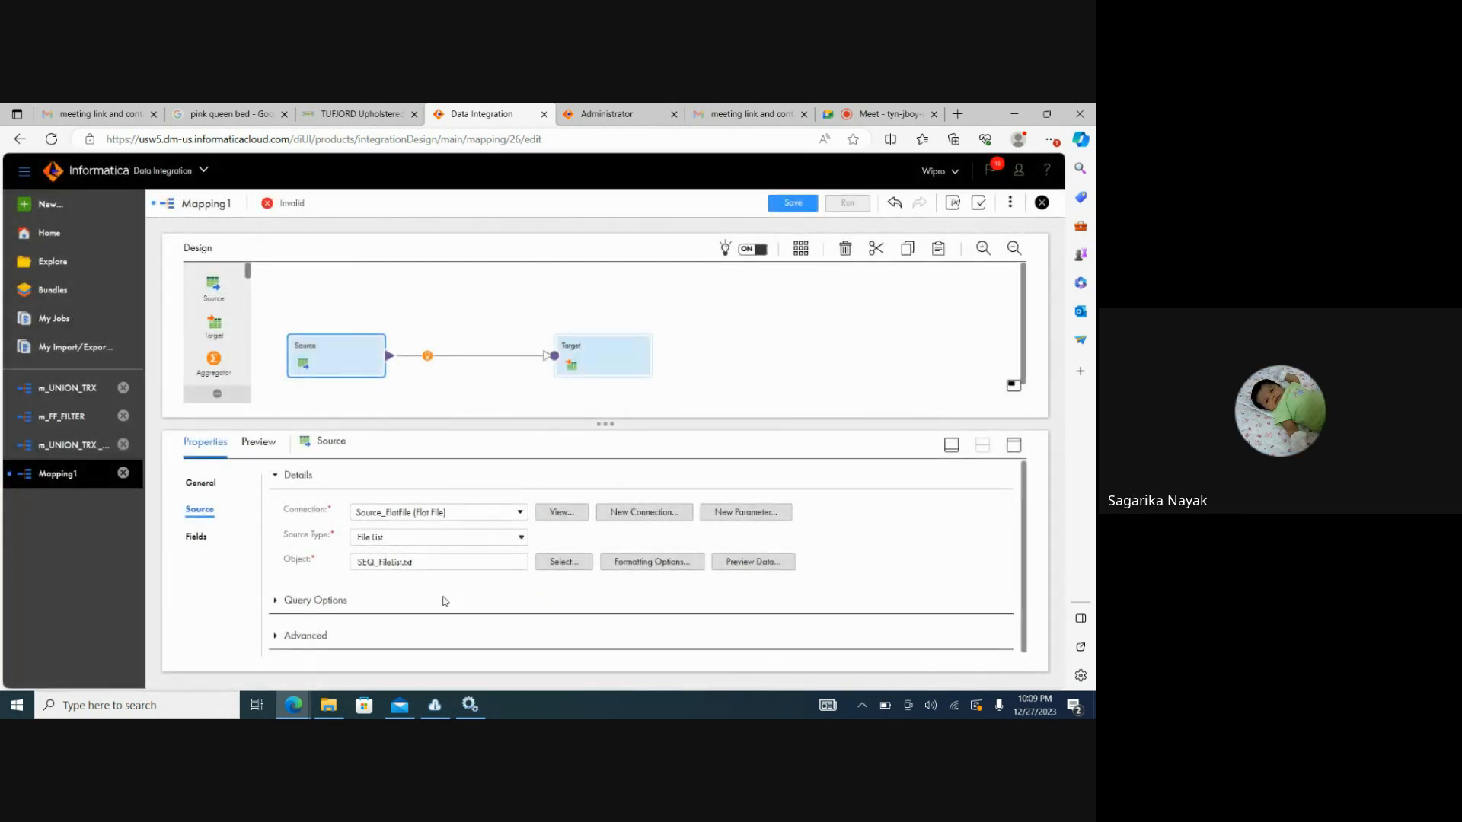
pyautogui.click(742, 561)
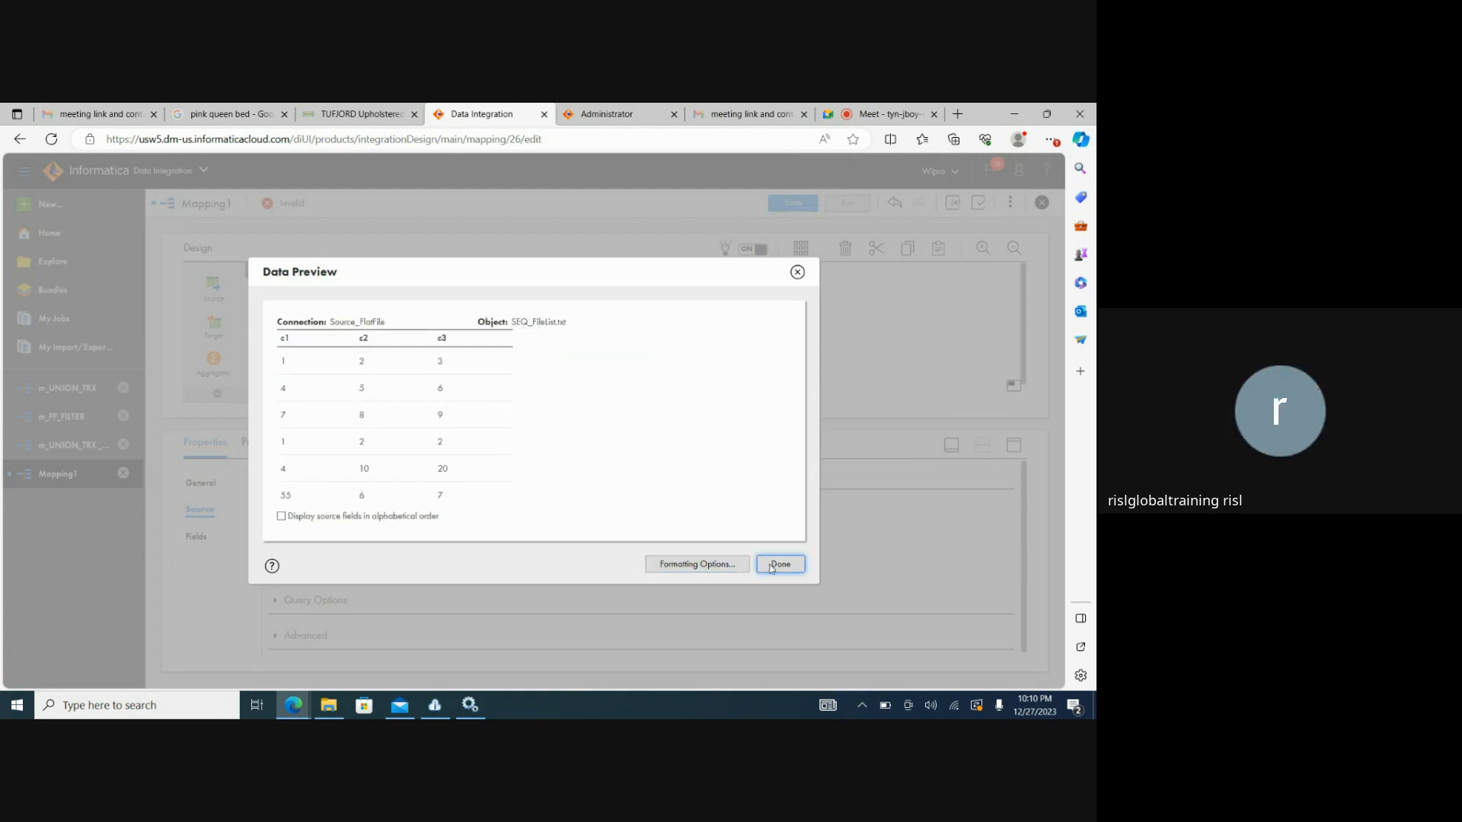
pyautogui.click(777, 564)
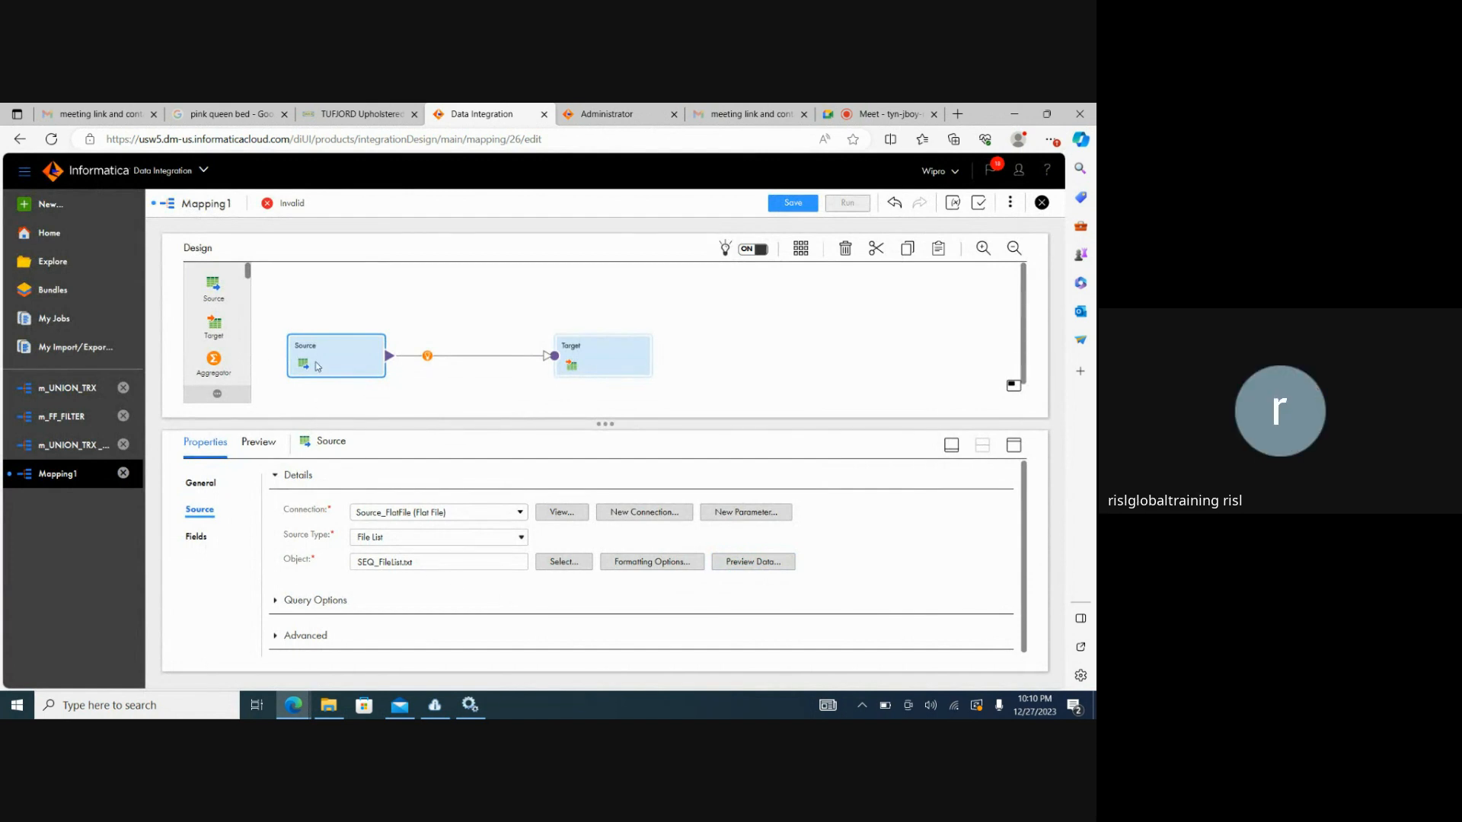
# Create another new blank Mapping asset
pyautogui.click(50, 204)
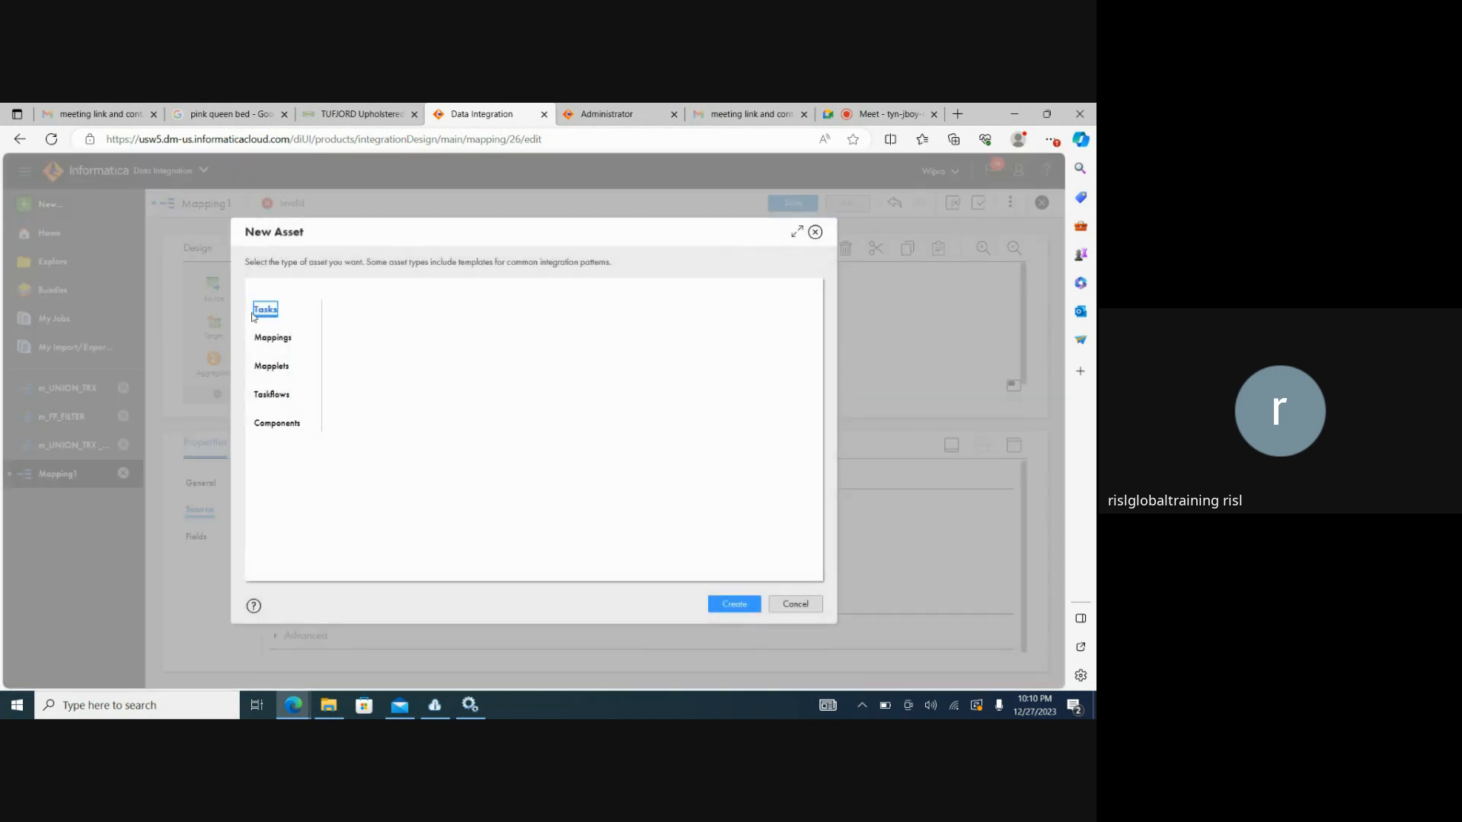
pyautogui.click(272, 337)
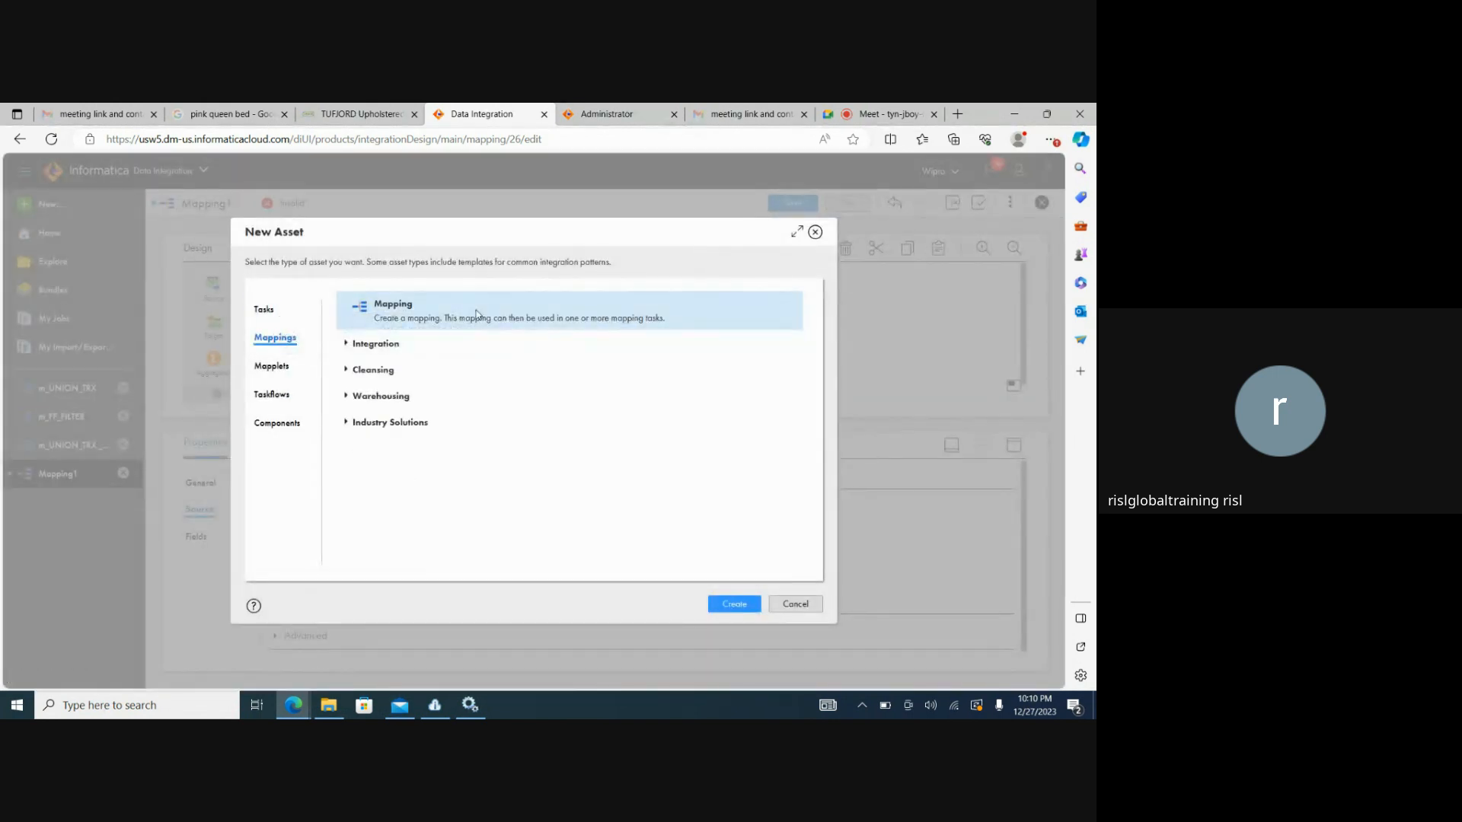
pyautogui.click(737, 605)
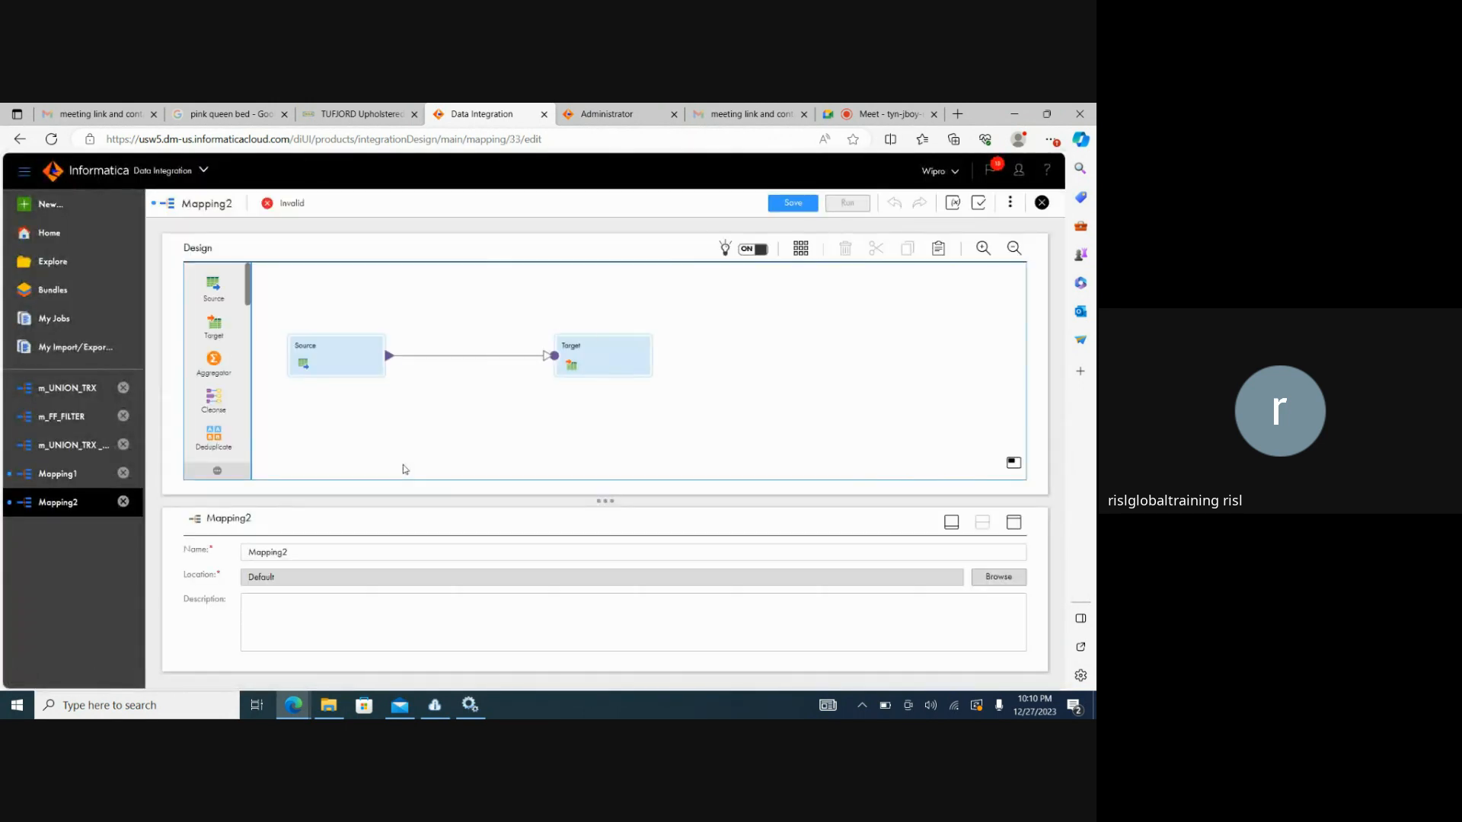
# Configure the Source transformation with the Source_FlatFile connection, source type File List, and SEQ_FileList.txt as its object
pyautogui.click(339, 364)
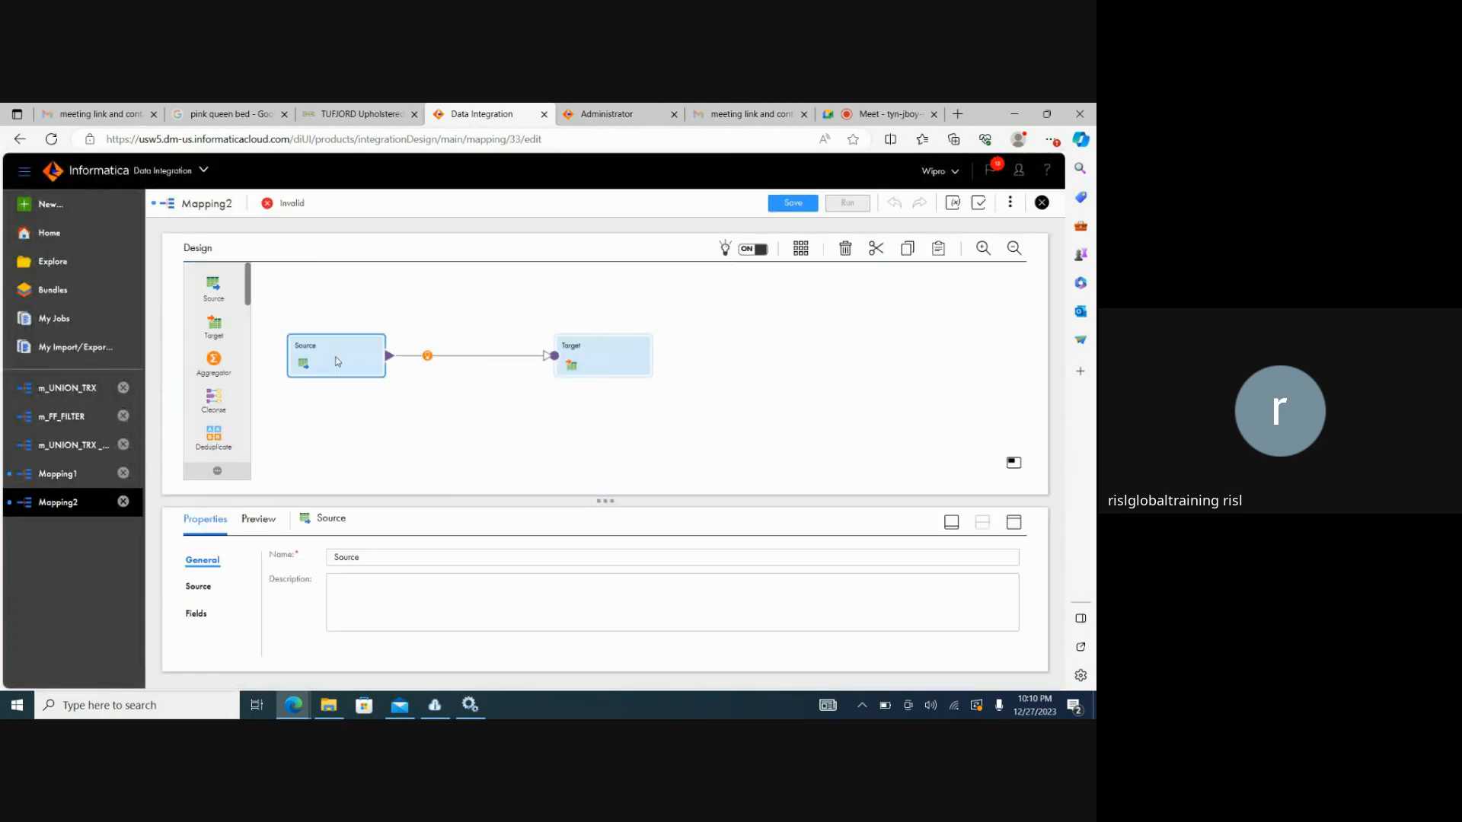
pyautogui.click(199, 588)
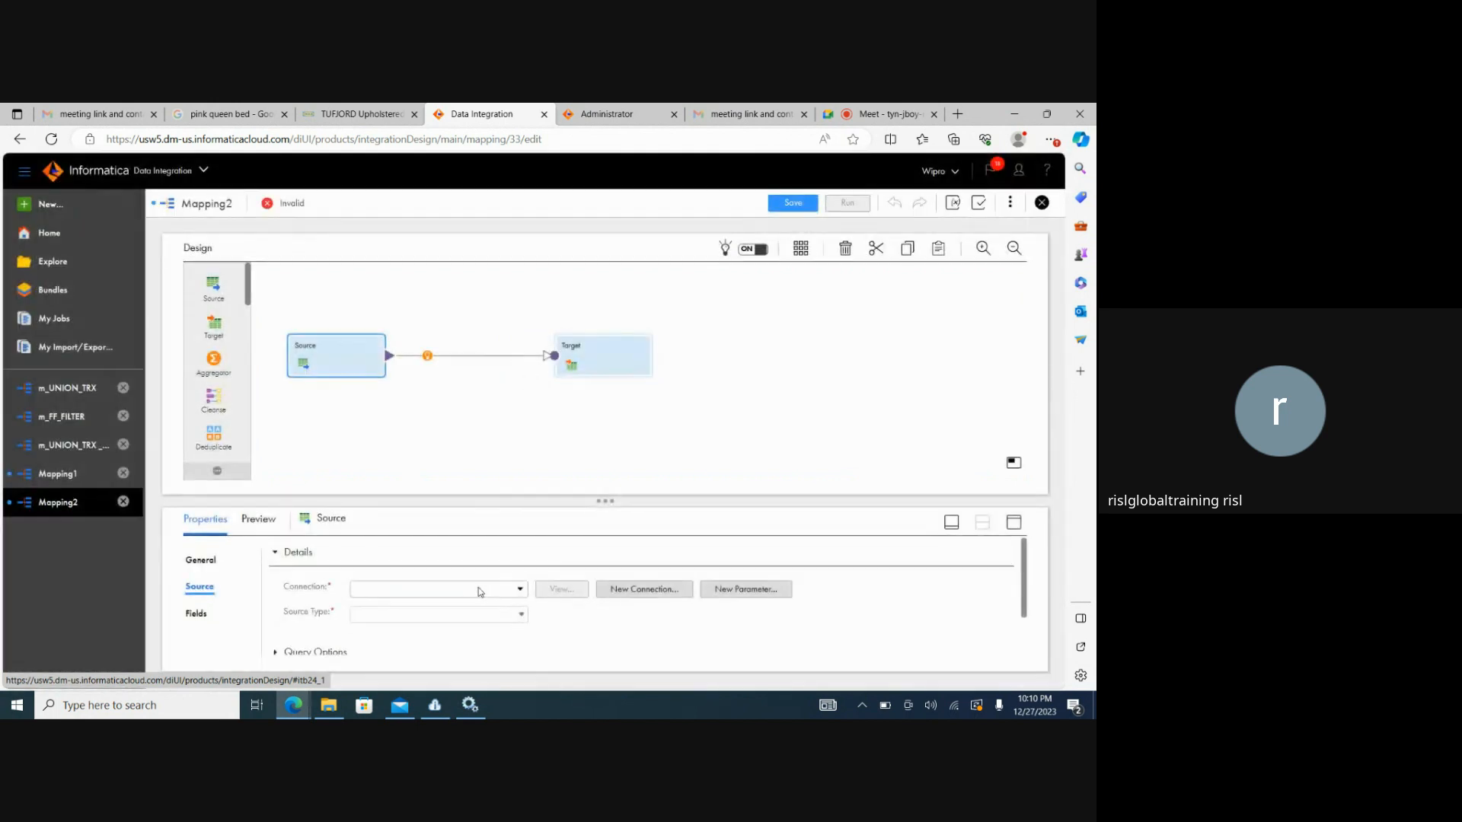
pyautogui.click(479, 591)
pyautogui.click(392, 652)
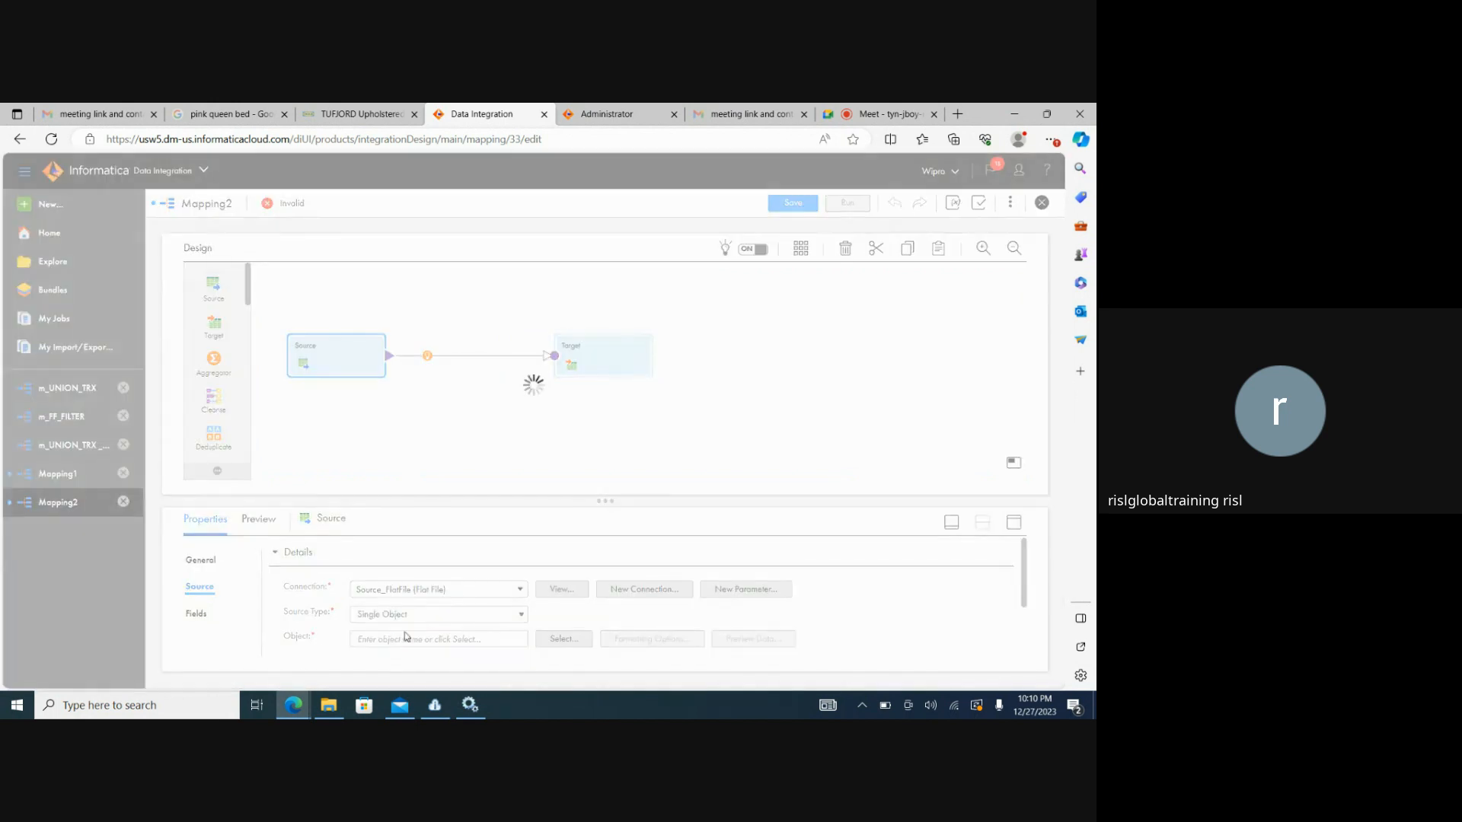
pyautogui.click(464, 613)
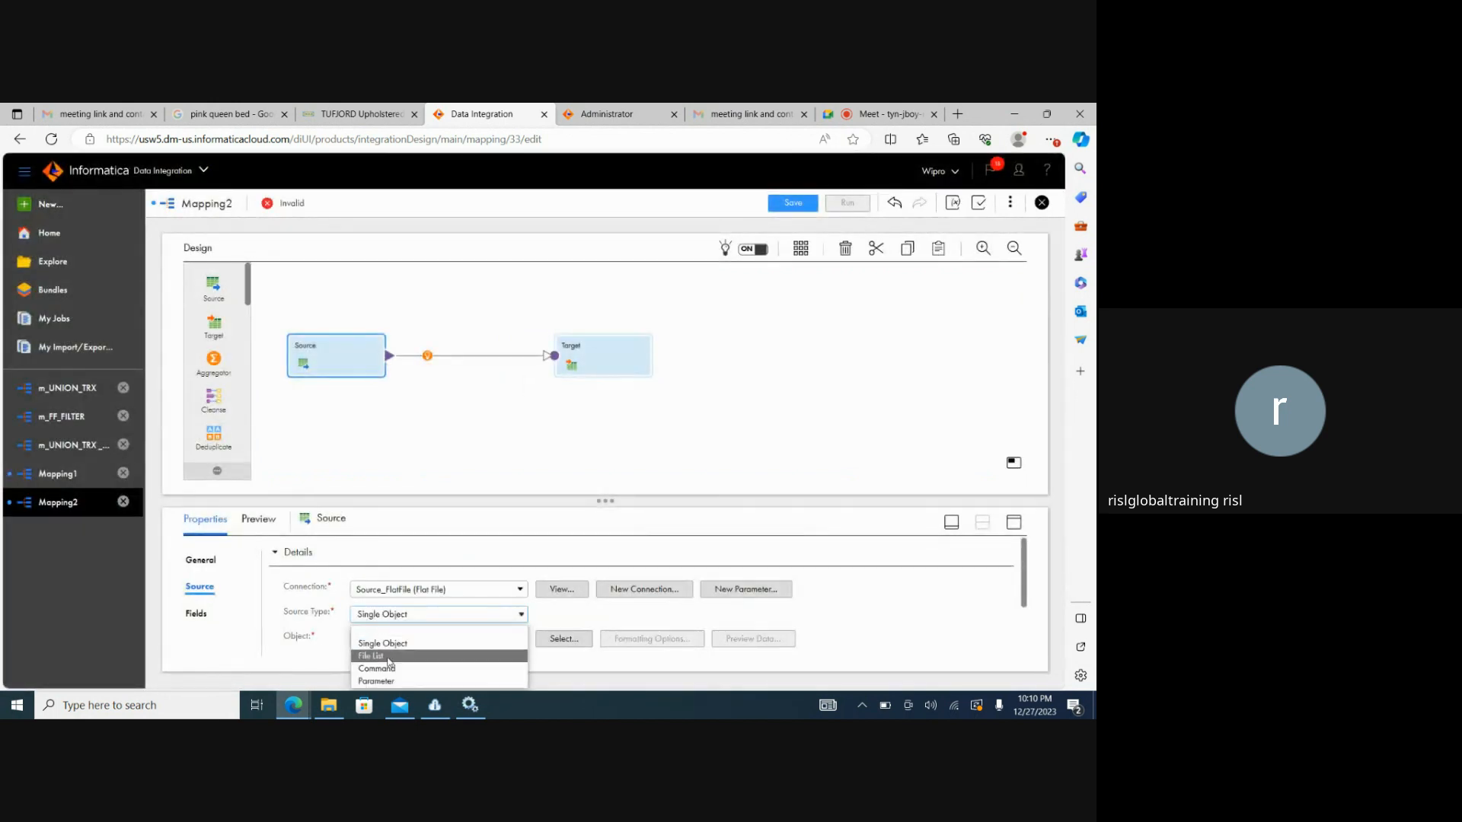
pyautogui.click(387, 657)
pyautogui.moveTo(603, 501); pyautogui.dragTo(593, 402)
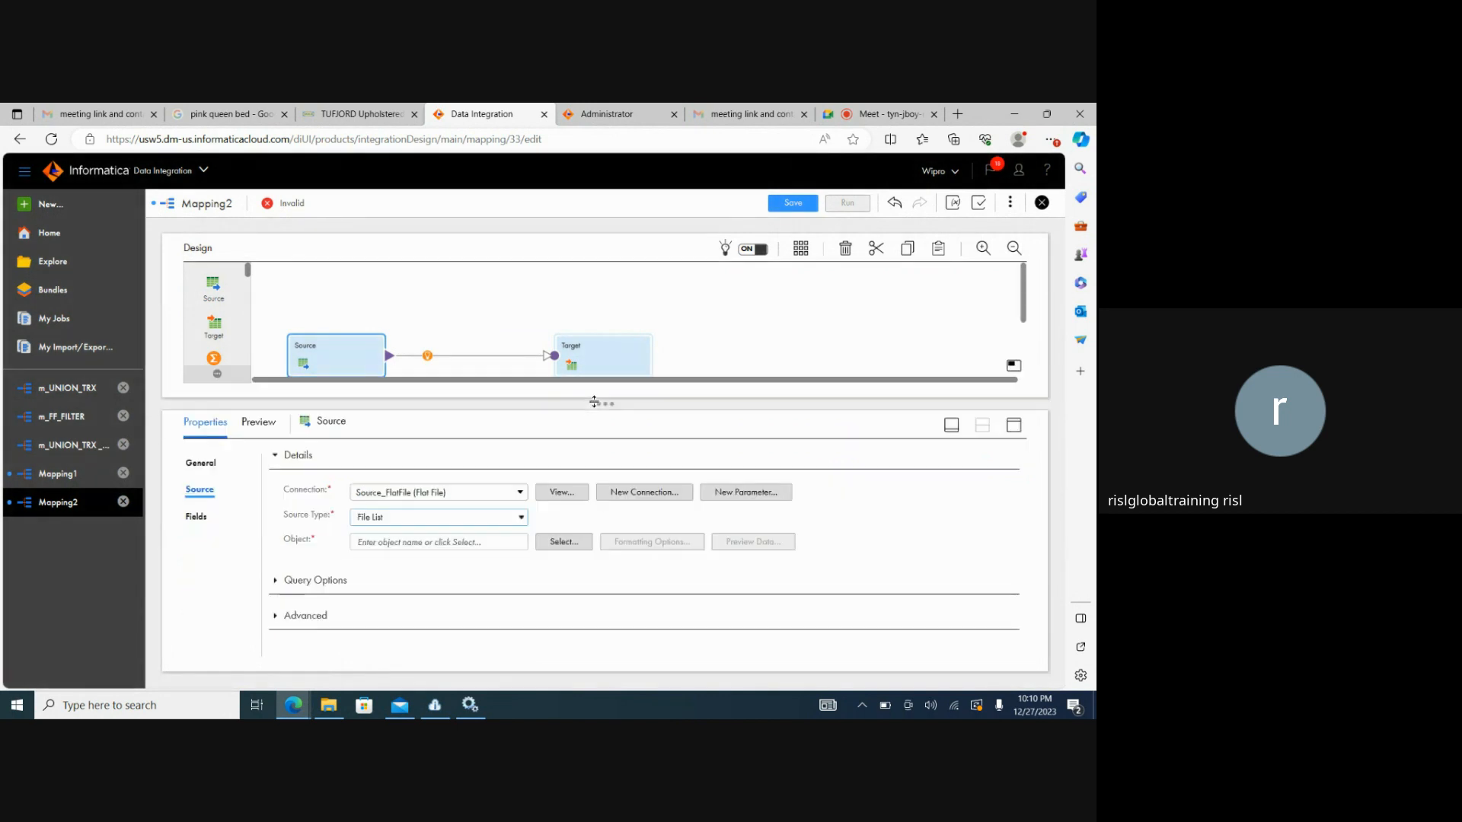
pyautogui.click(554, 539)
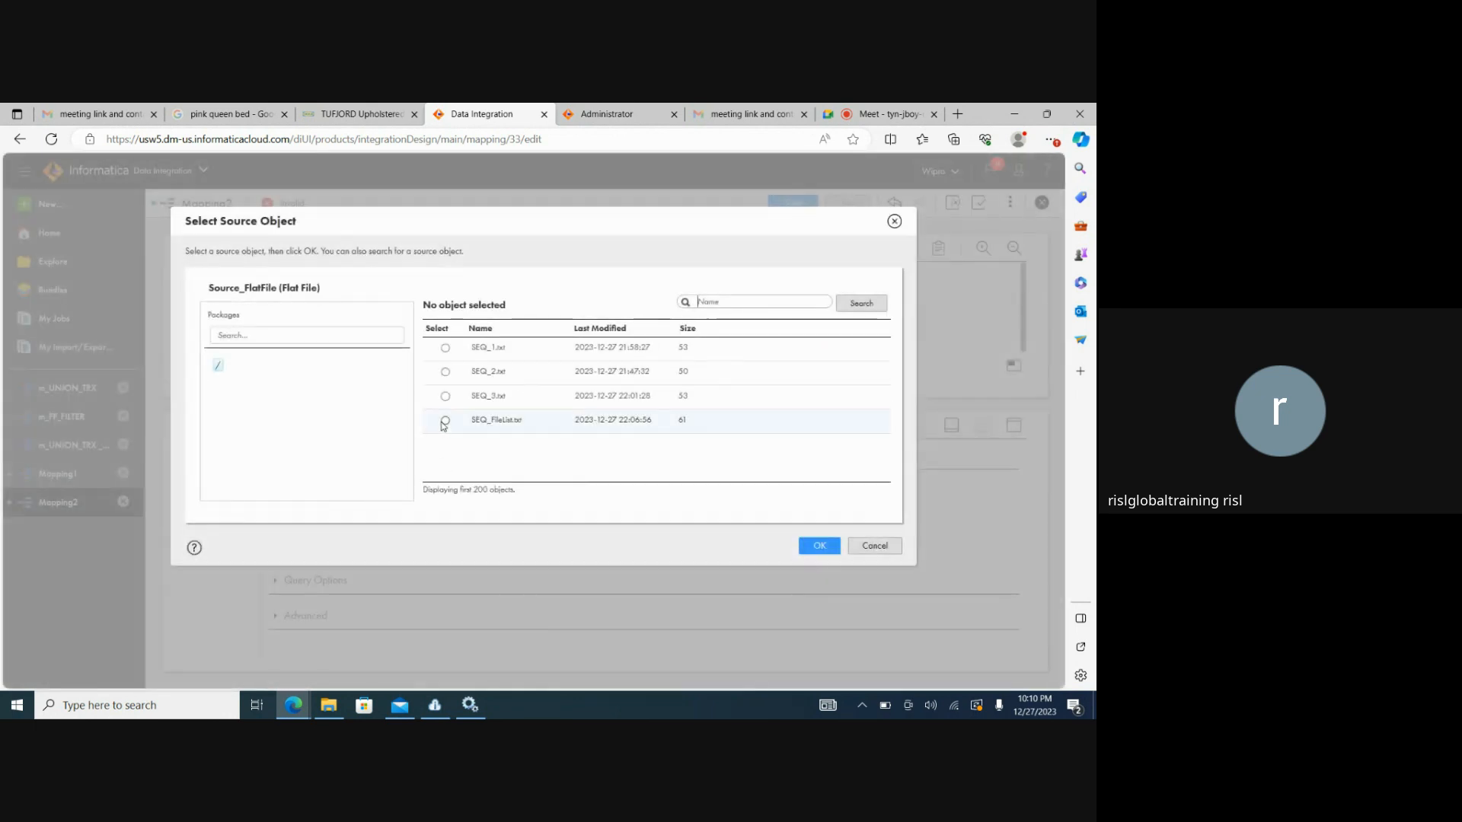
pyautogui.click(445, 421)
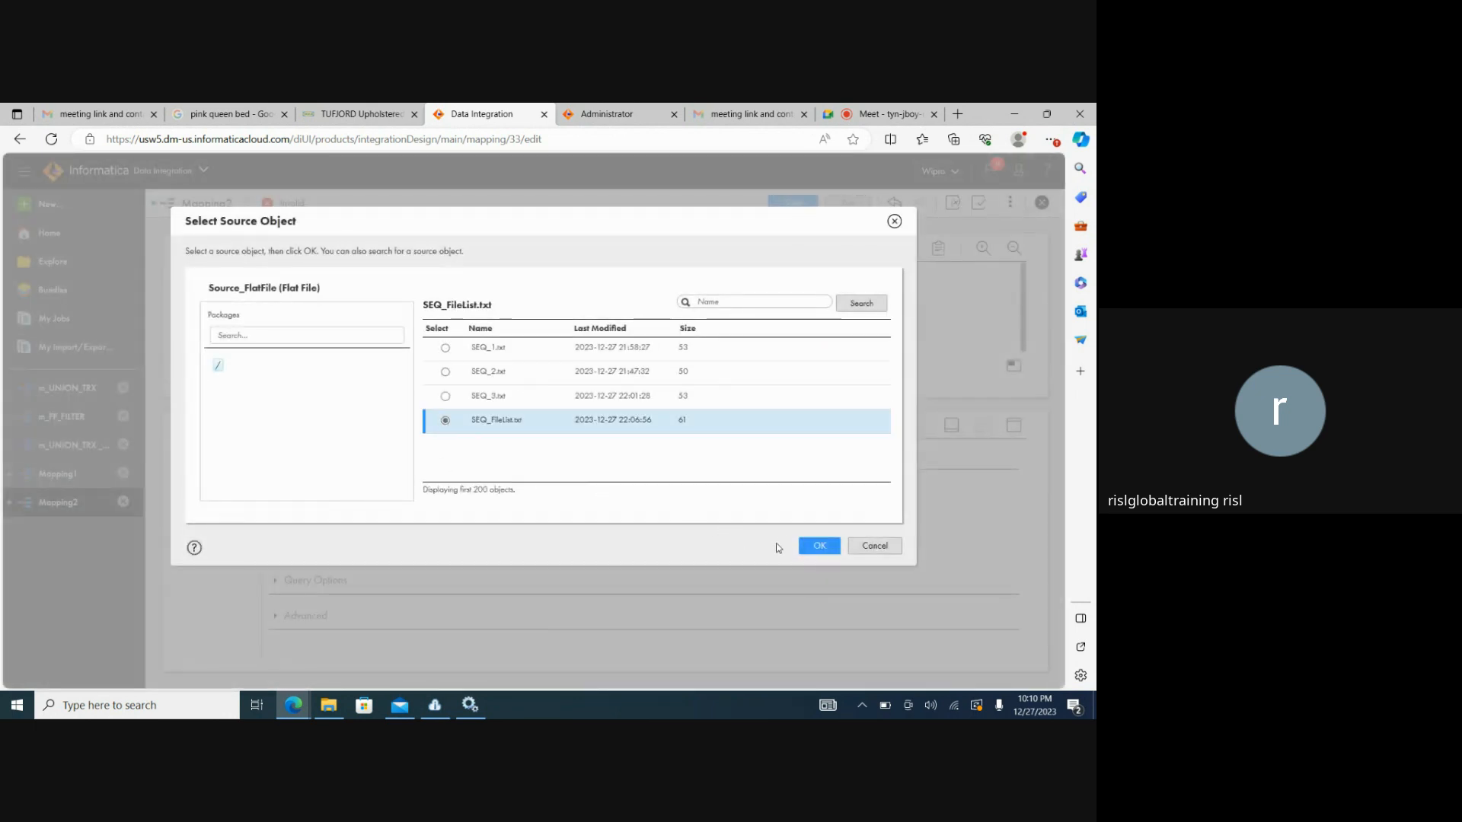
pyautogui.click(803, 548)
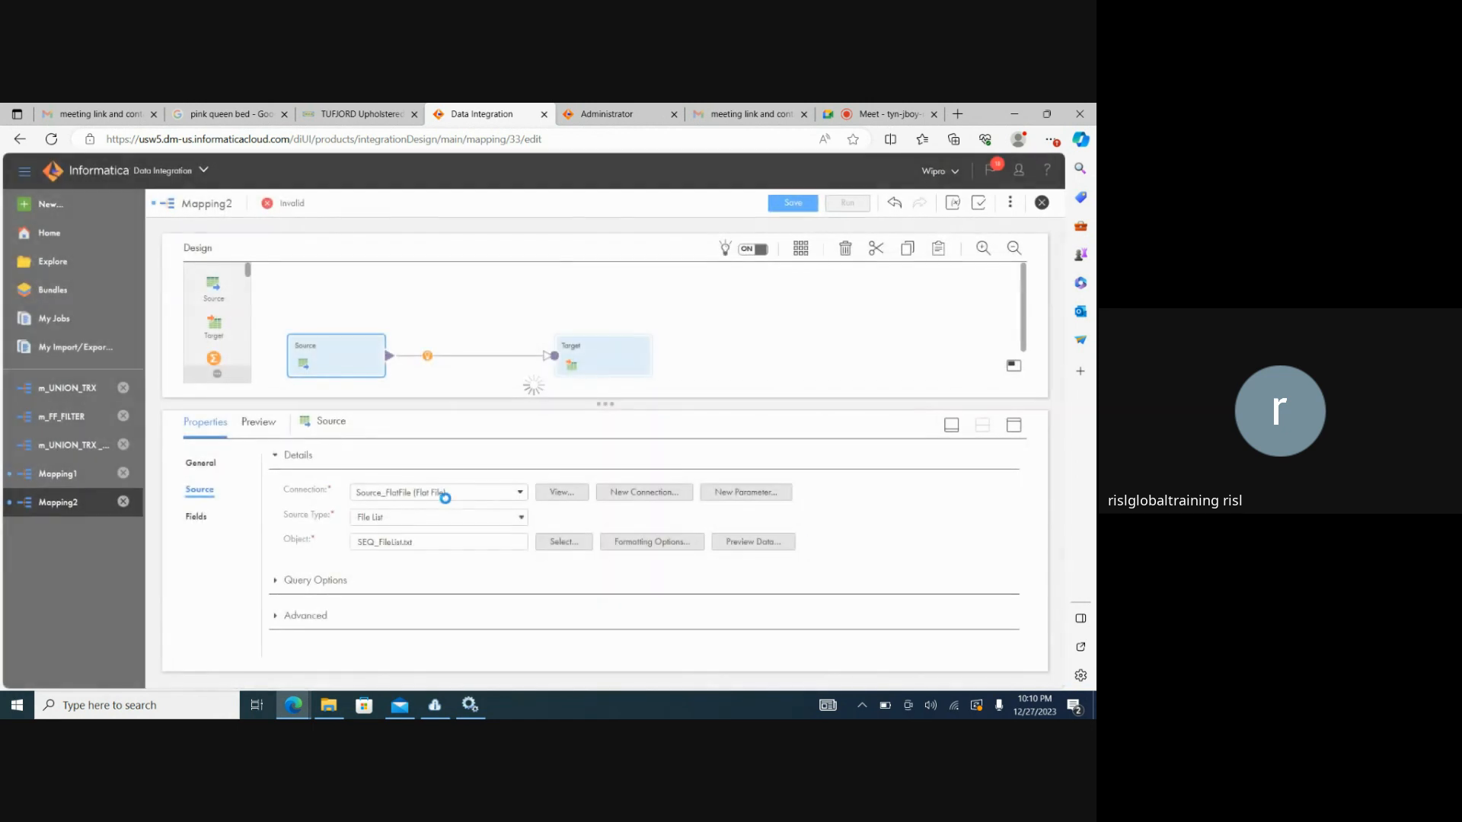
# Preview the source data read through SEQ_FileList.txt and review its formatting options
pyautogui.click(765, 545)
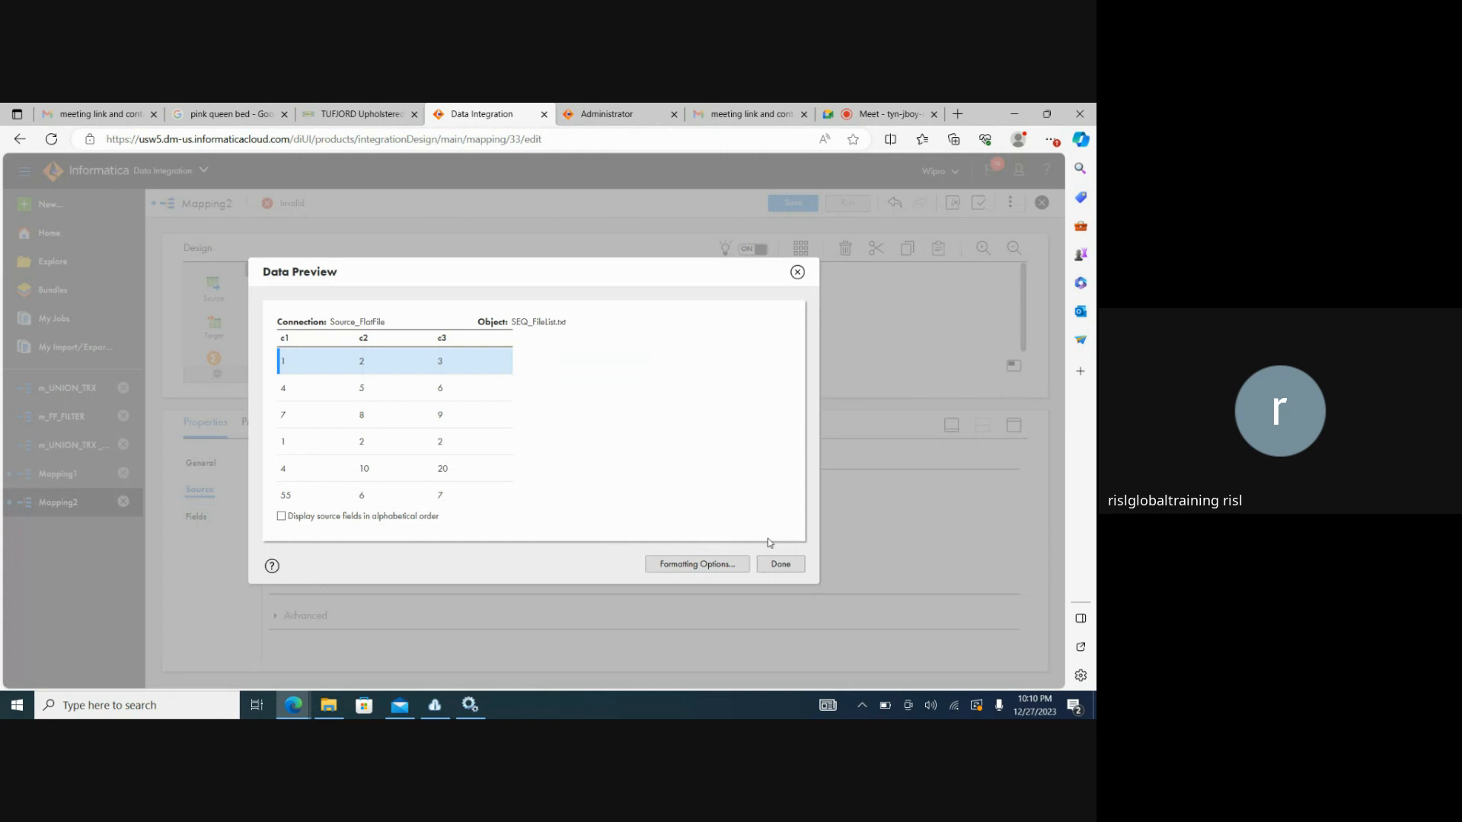
pyautogui.click(775, 564)
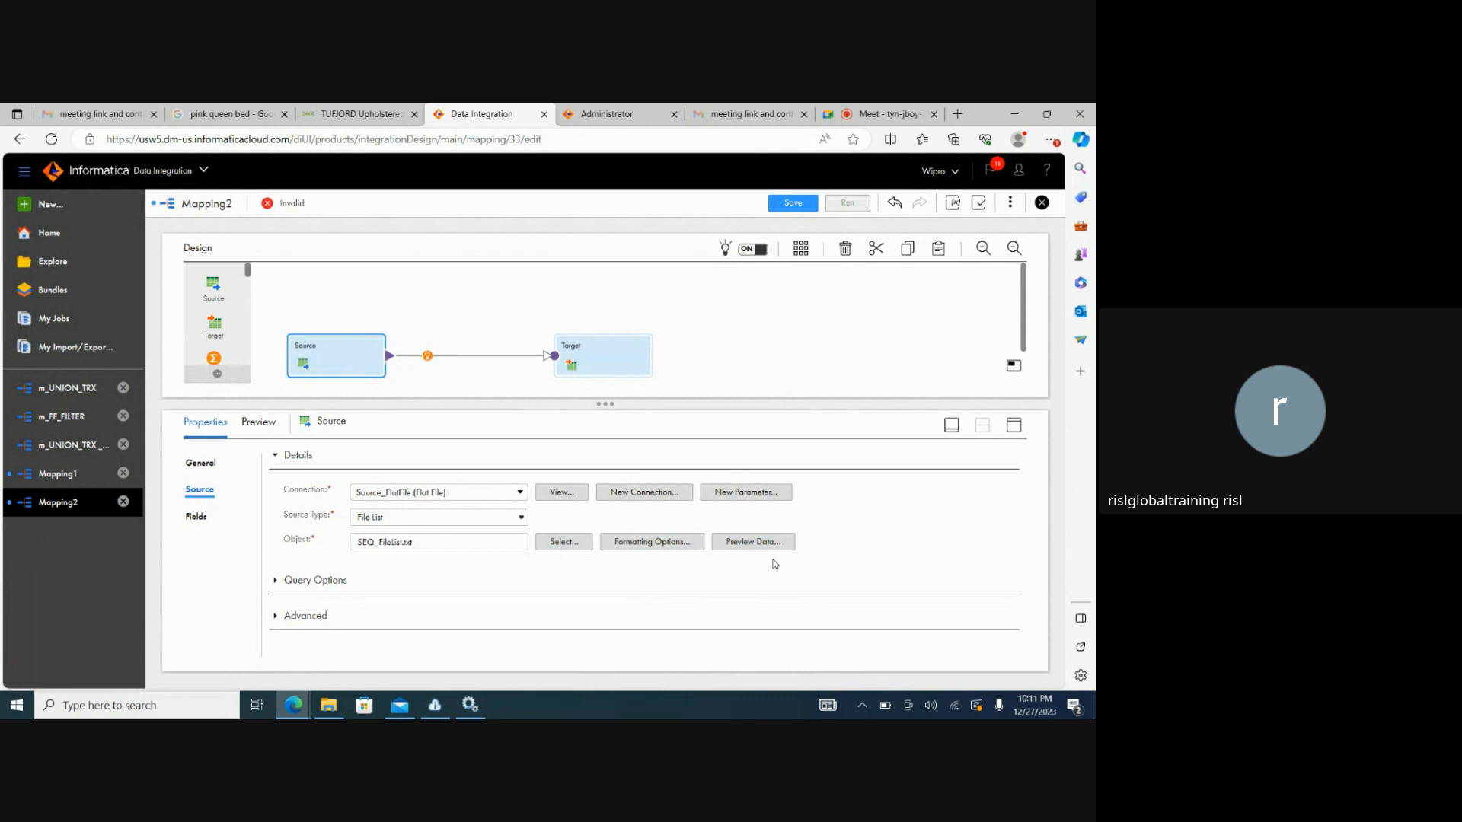
pyautogui.click(664, 543)
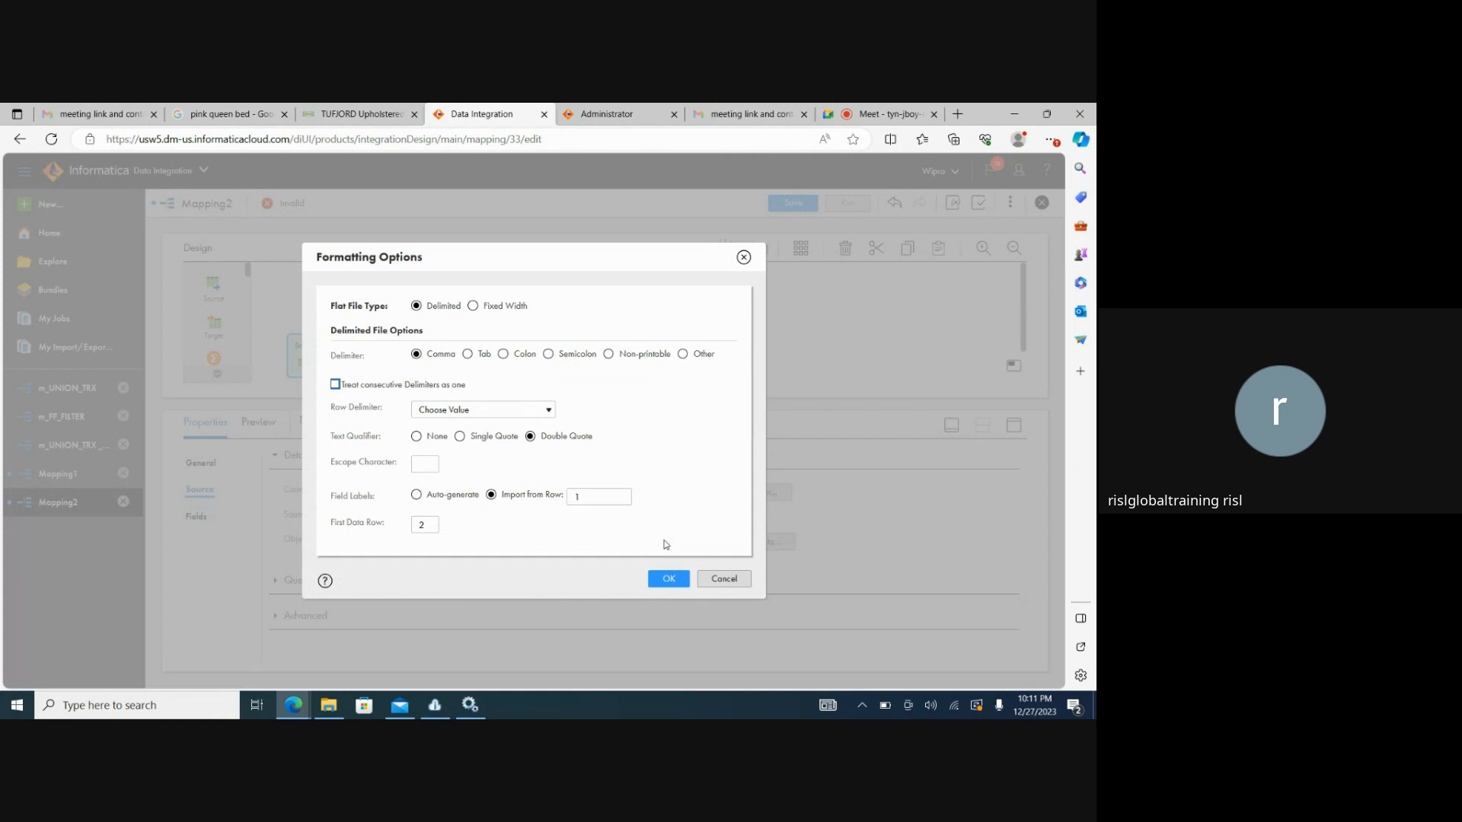
pyautogui.click(661, 580)
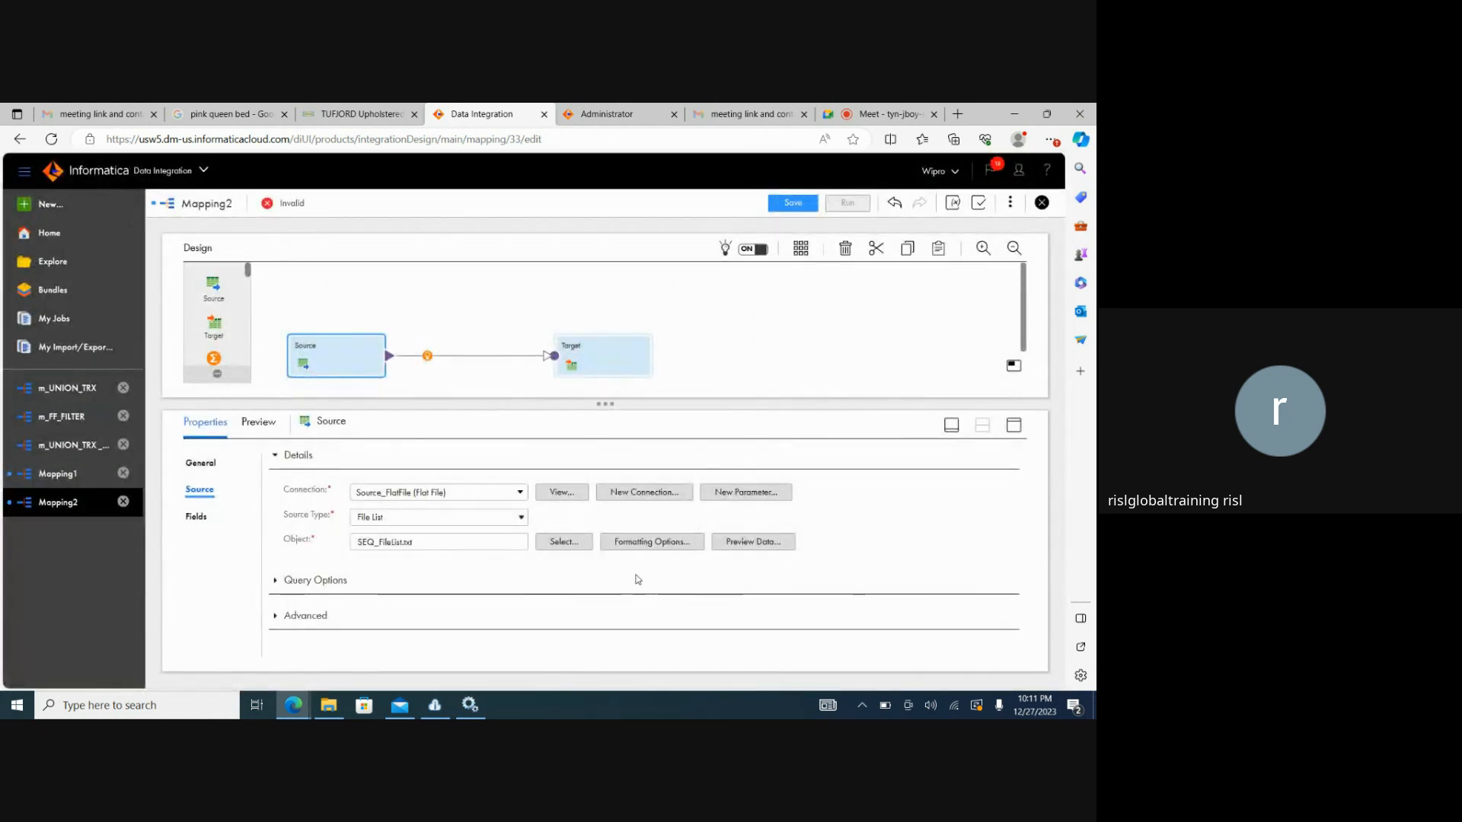
# Configure the Target transformation with the Target_FlatFile connection and a new runtime-created file named m_Indirect_File_loading.txt
pyautogui.click(619, 364)
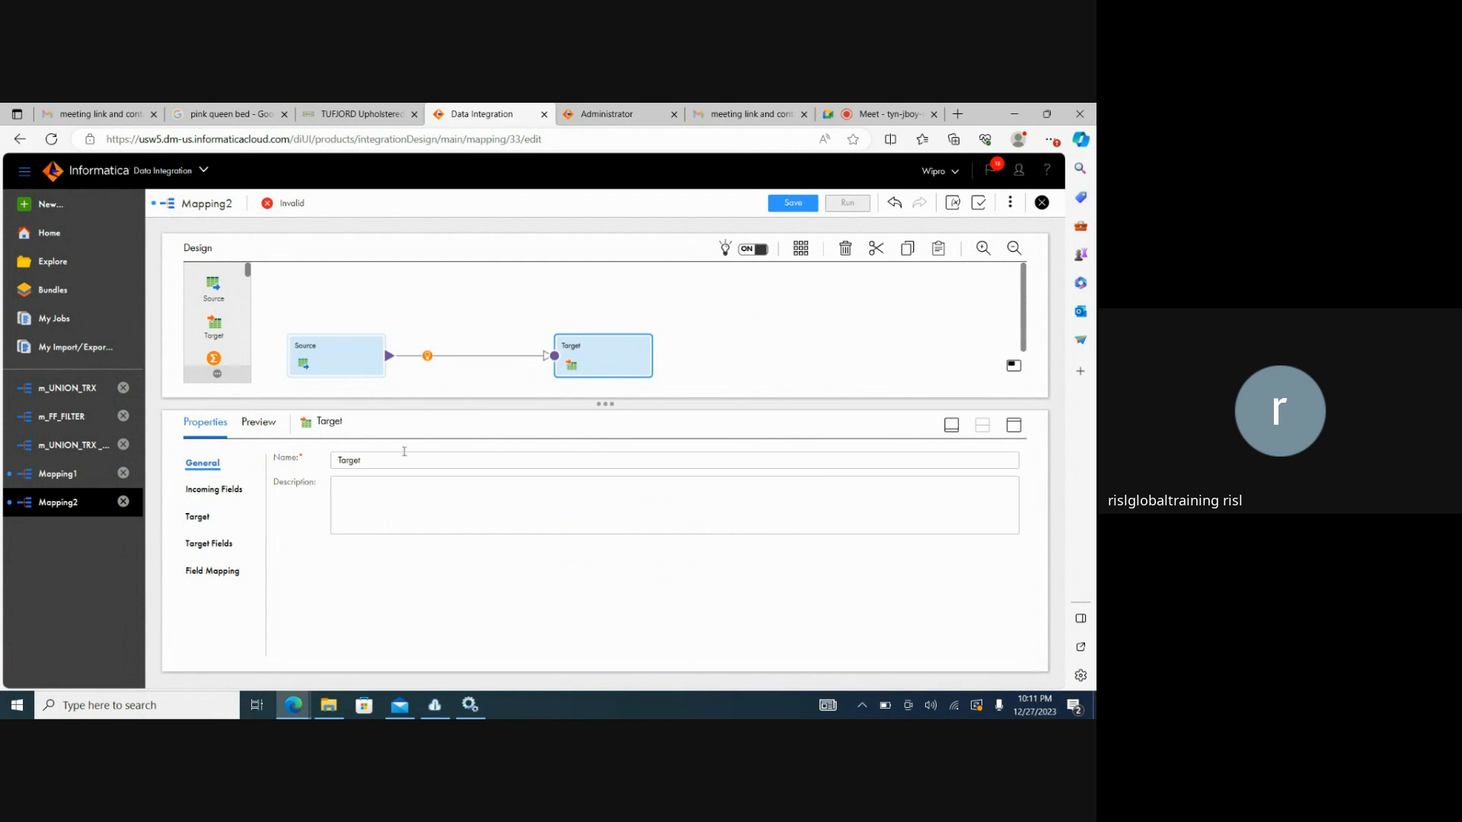
pyautogui.click(202, 520)
pyautogui.click(521, 495)
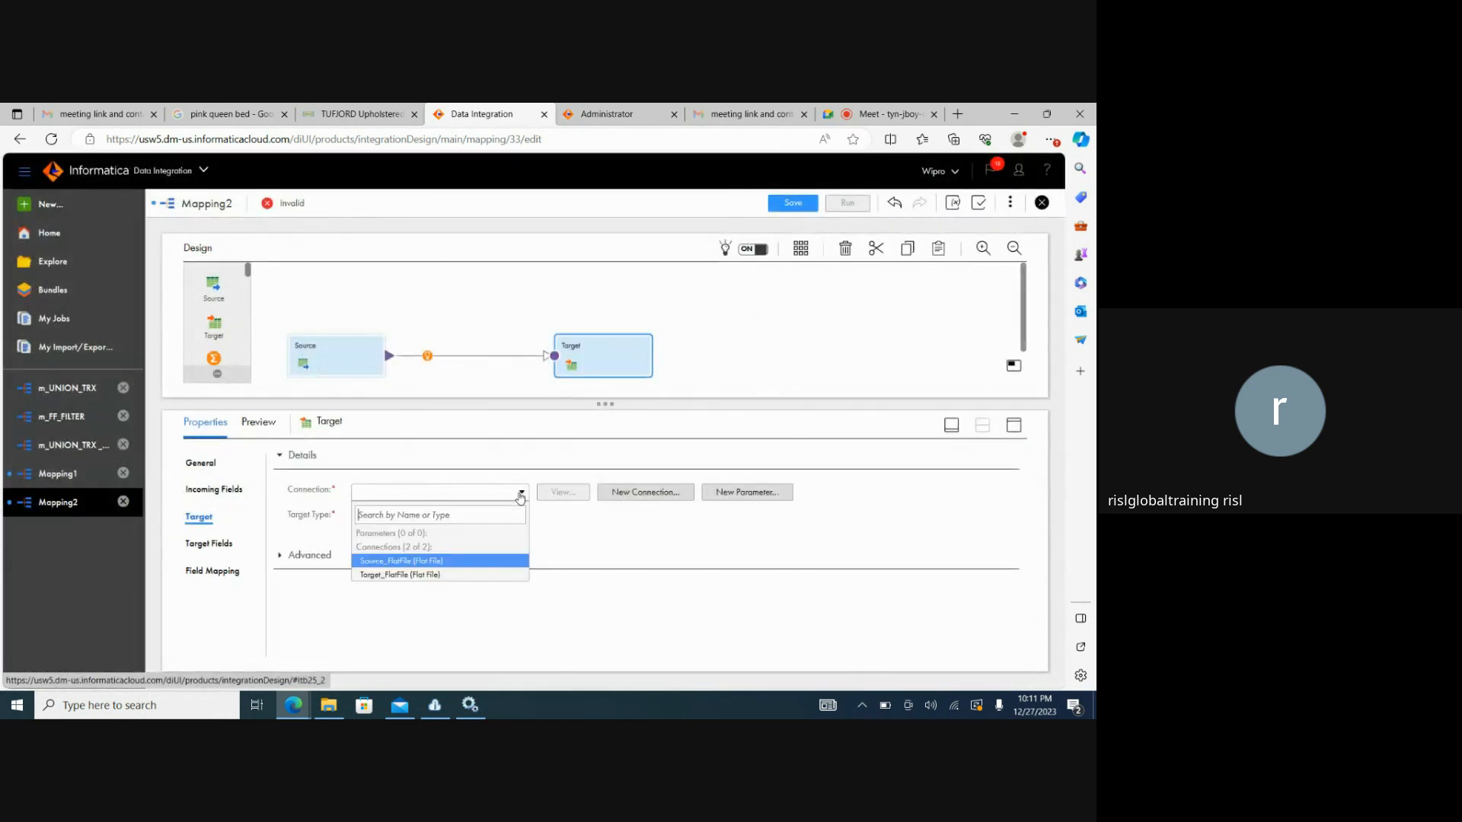
pyautogui.click(423, 575)
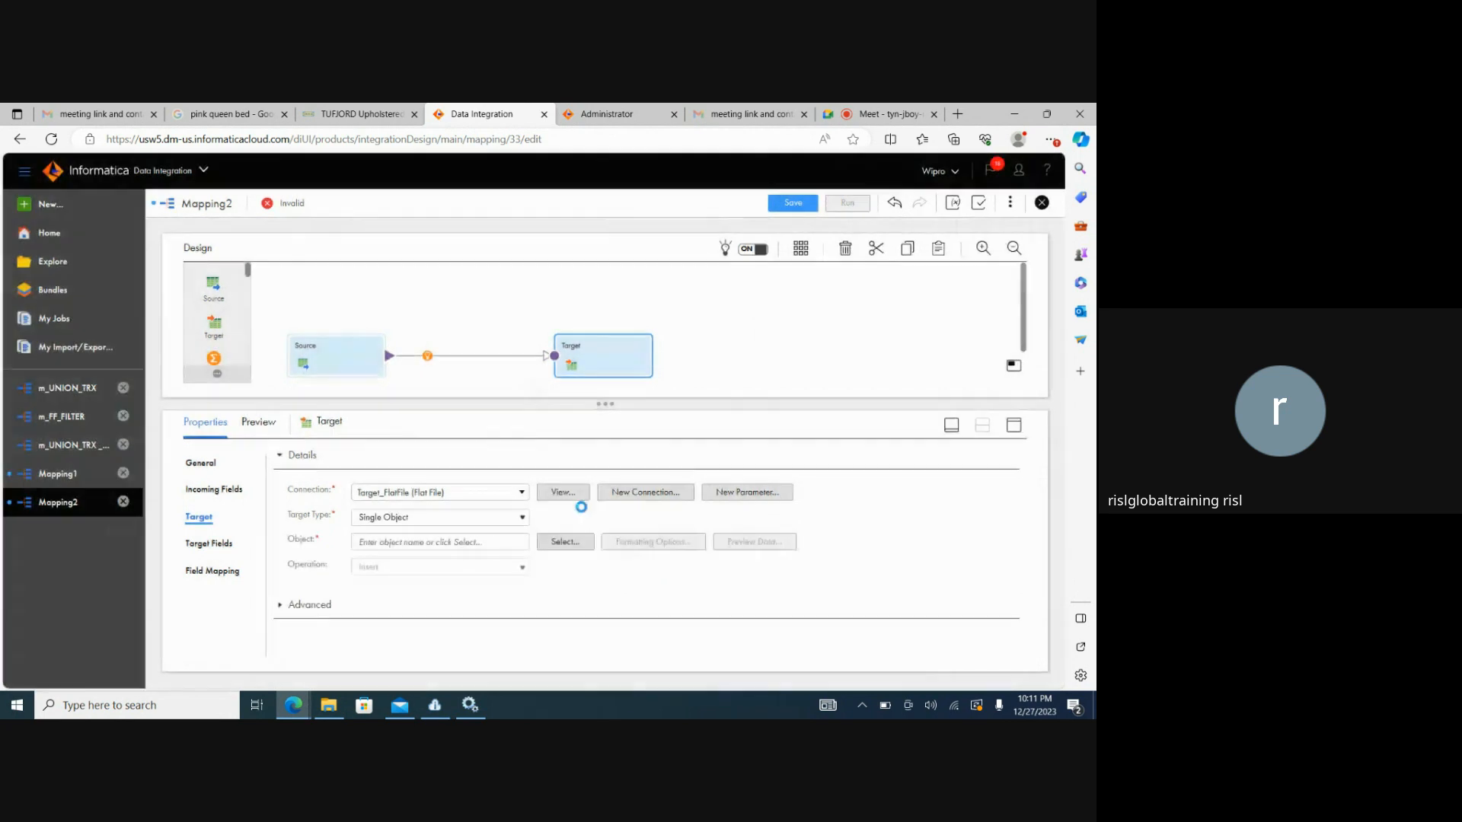
pyautogui.click(550, 544)
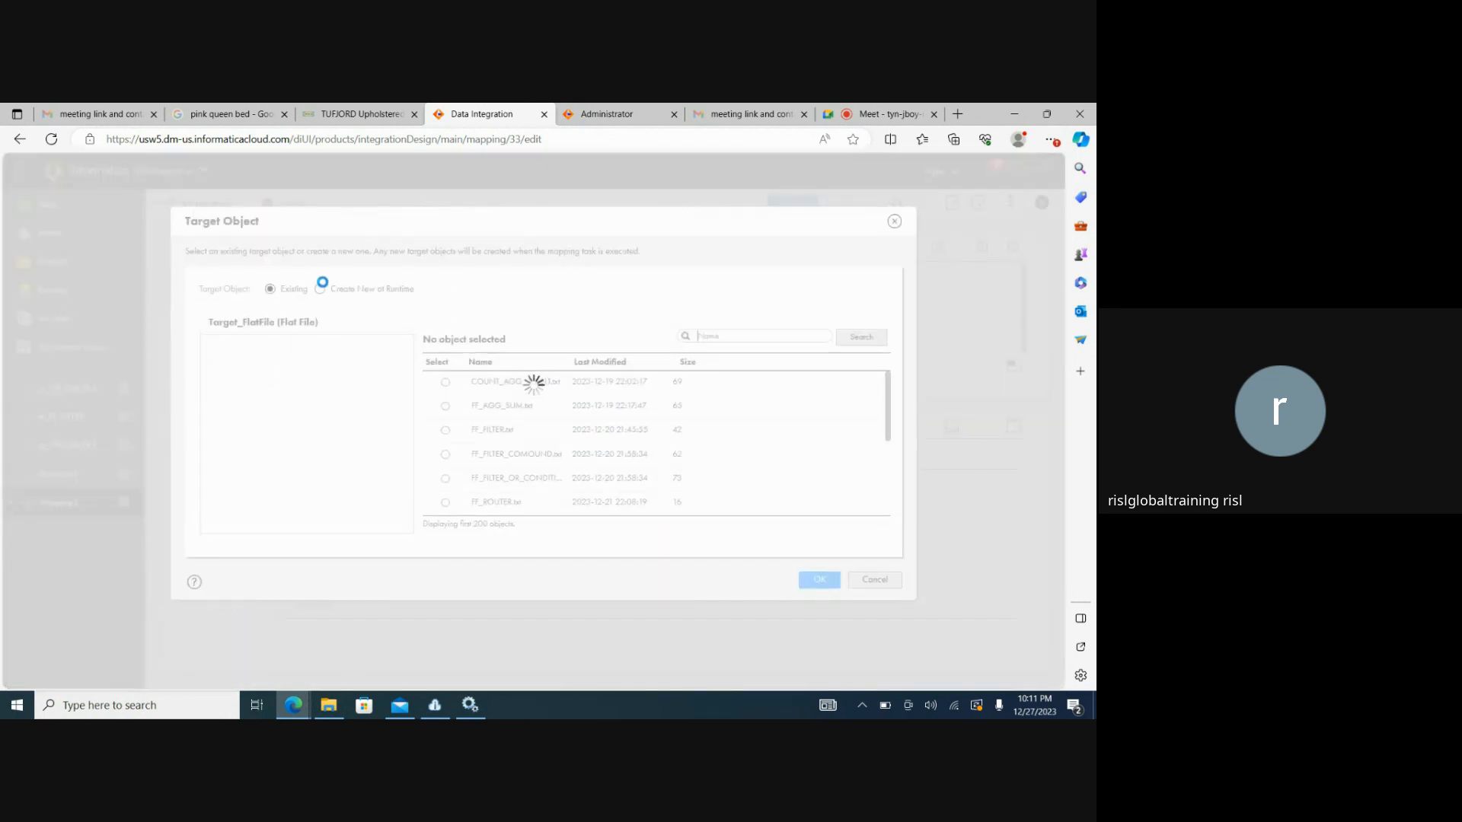
pyautogui.click(320, 290)
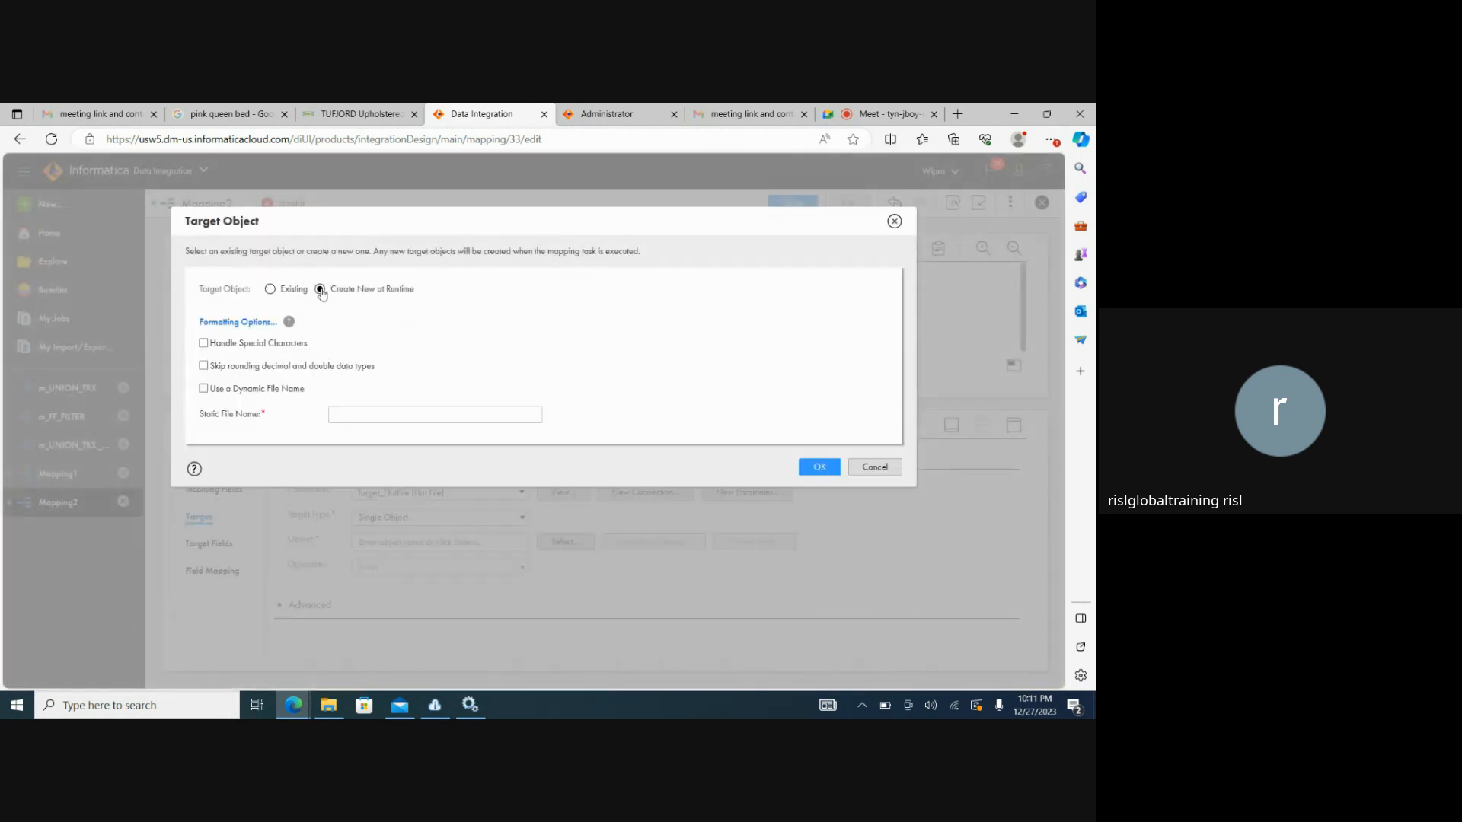
pyautogui.write('m_Indirect_File_loandding.txt')
pyautogui.click(818, 466)
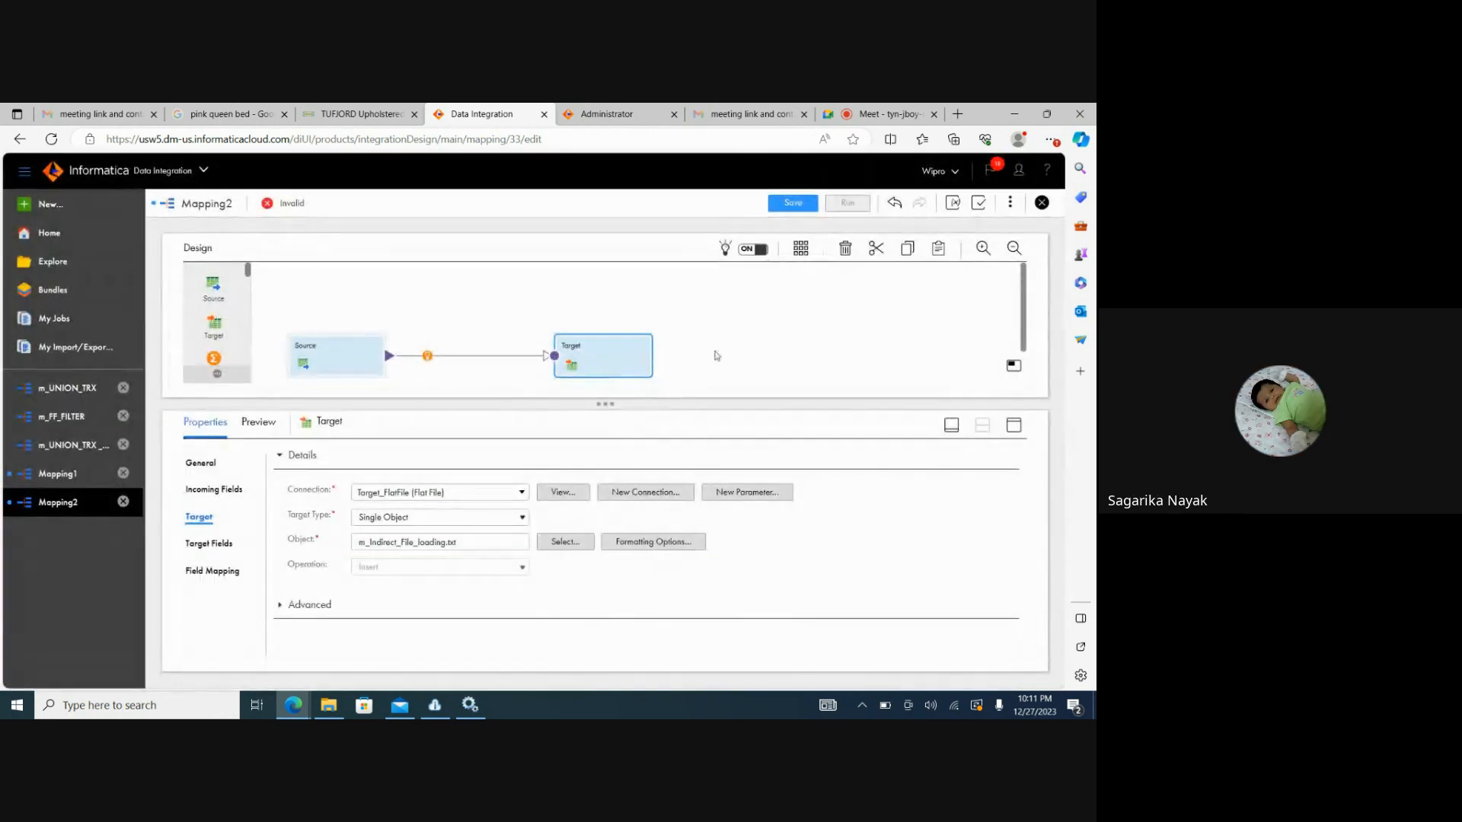
# Rename the mapping as m_Indirect_File_loading and save it
pyautogui.click(738, 345)
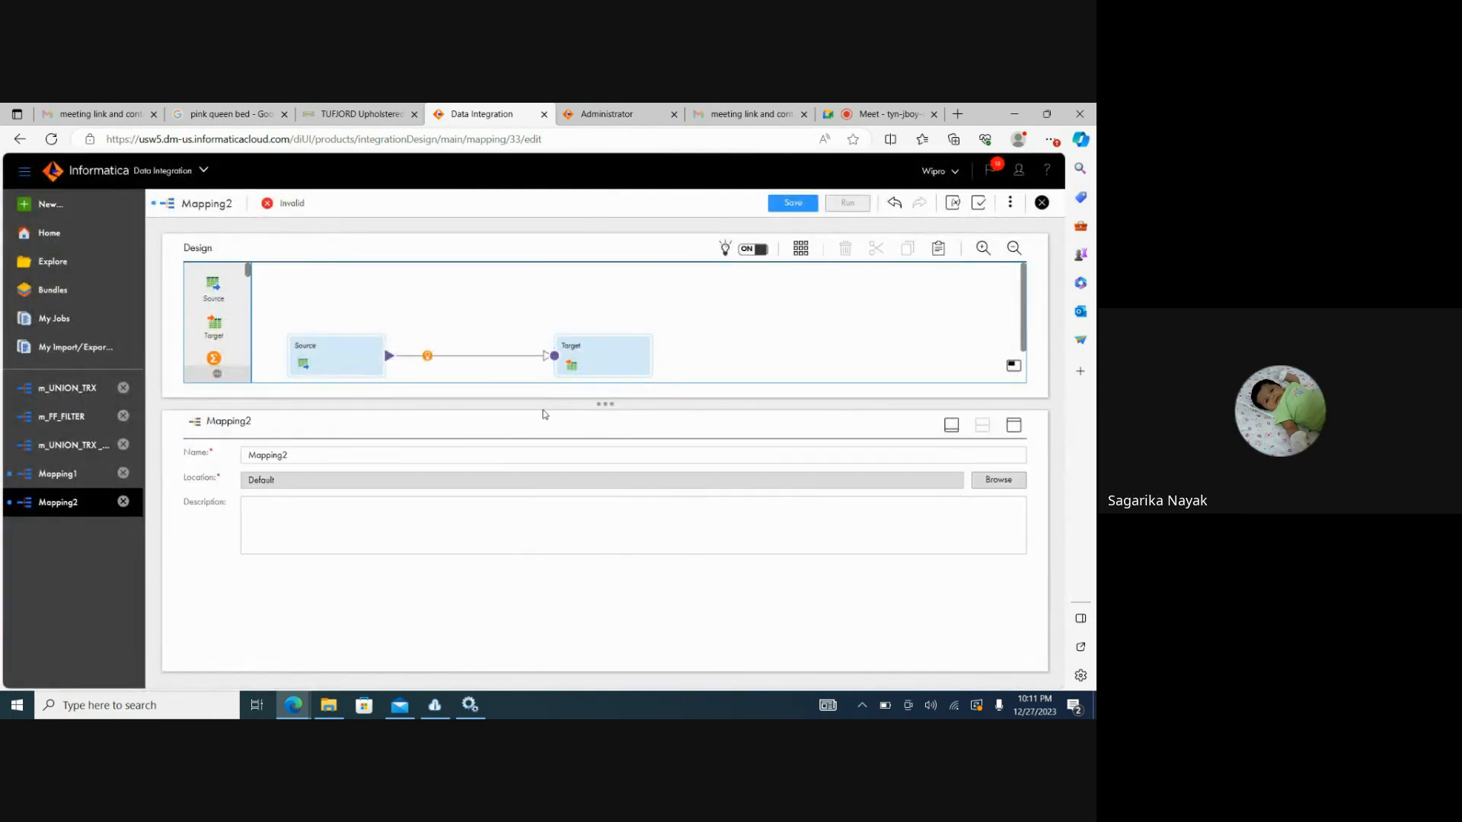
pyautogui.click(347, 456)
pyautogui.press('BackSpace')
pyautogui.press('BackSpace')
pyautogui.press('BackSpace')
pyautogui.press('BackSpace')
pyautogui.press('BackSpace')
pyautogui.press('BackSpace')
pyautogui.press('BackSpace')
pyautogui.press('BackSpace')
pyautogui.write('m_')
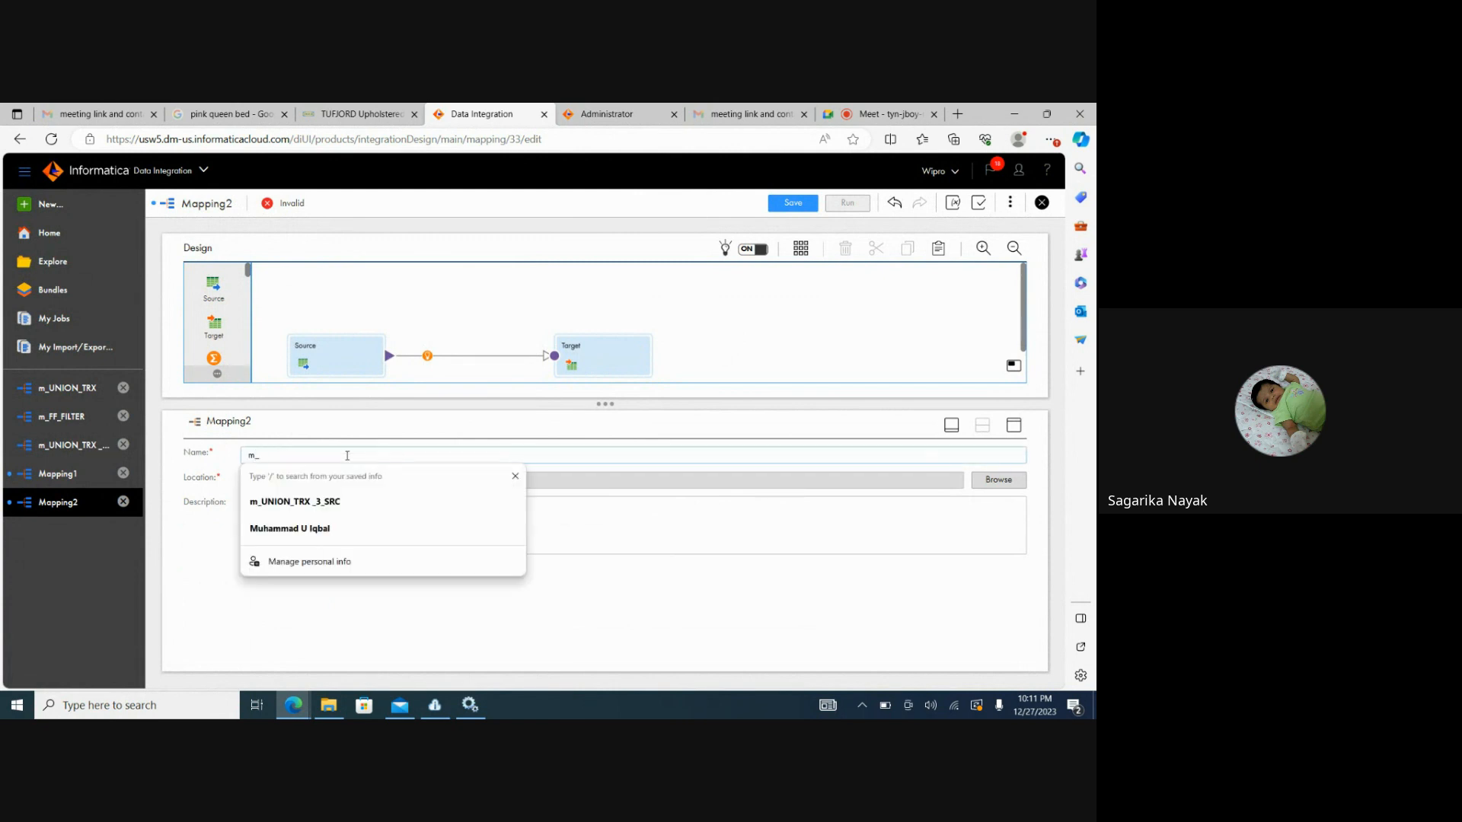
pyautogui.write('FIn')
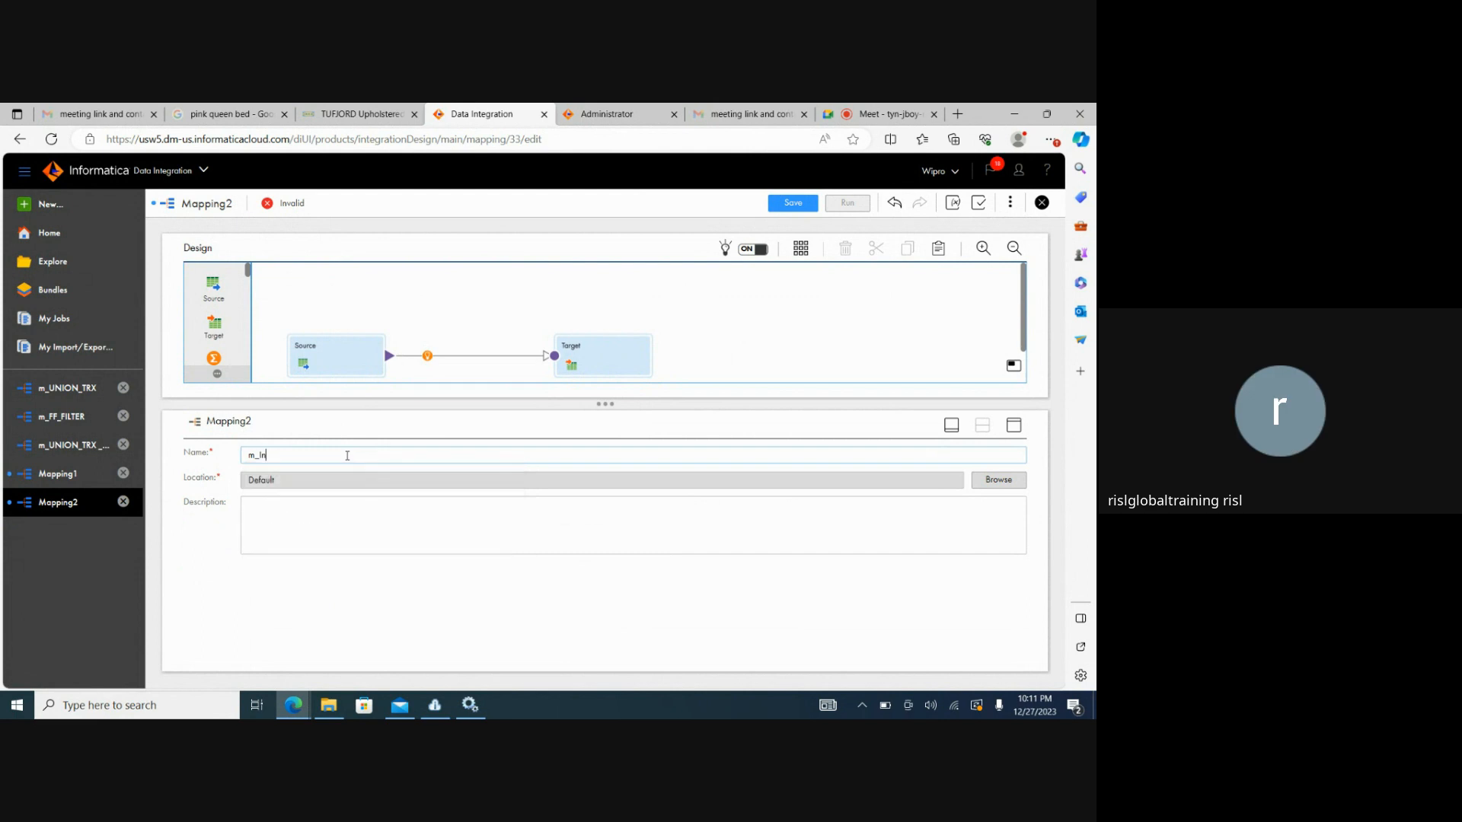
pyautogui.write('direct_File')
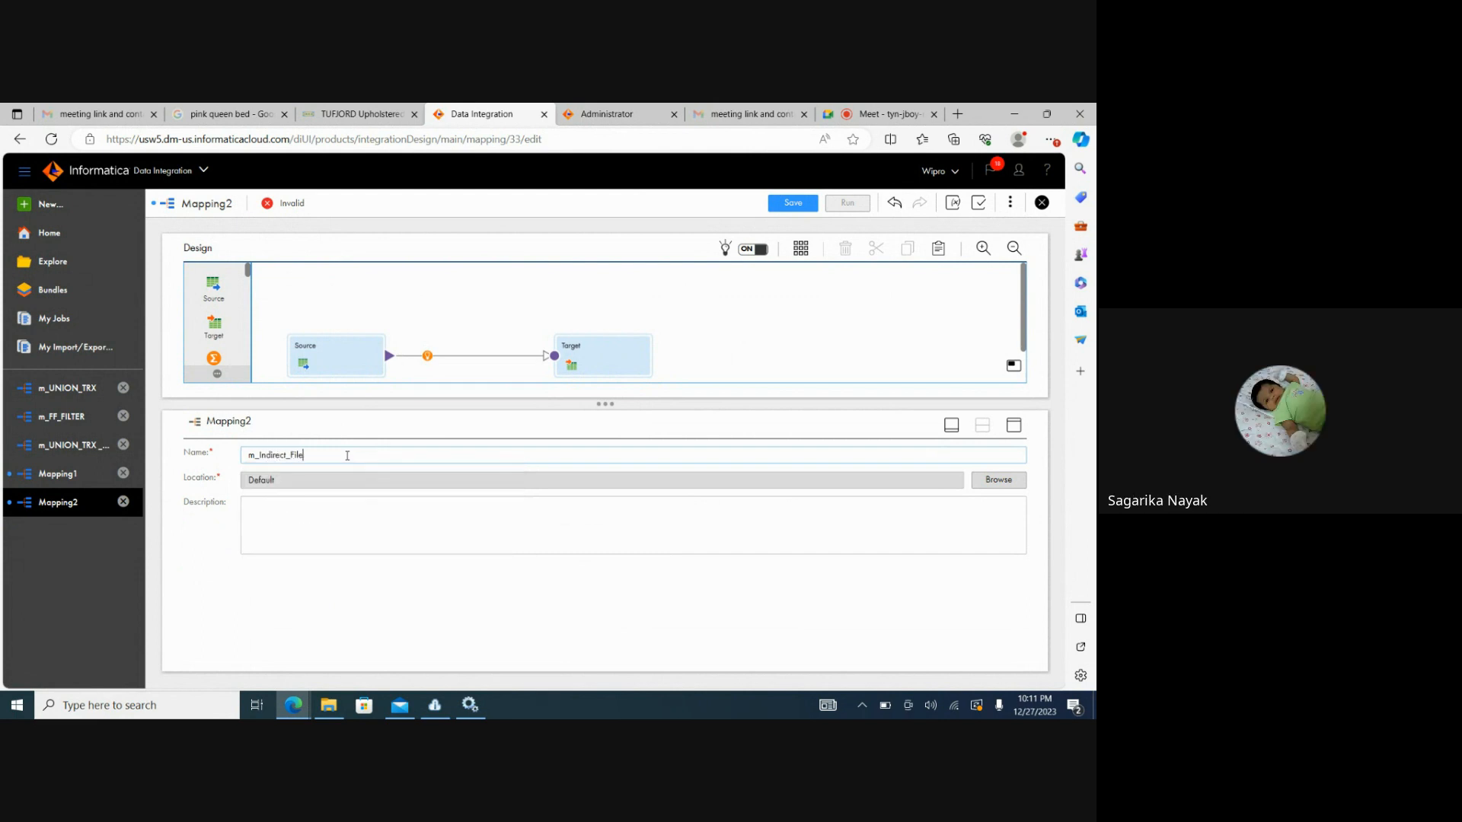
pyautogui.write('_loading')
pyautogui.click(793, 202)
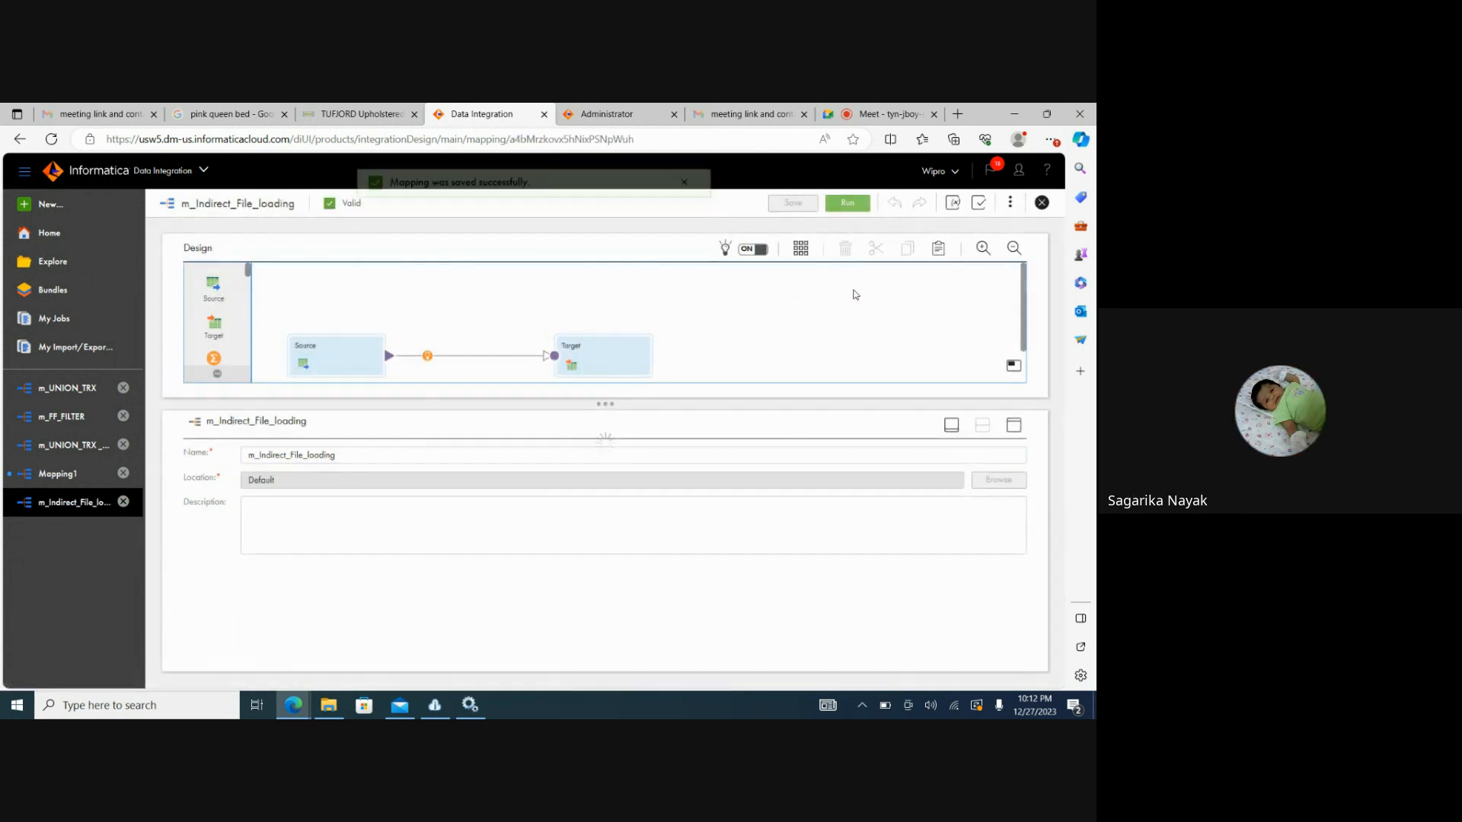
# Run the m_Indirect_File_loading mapping and refresh the job list to follow its status
pyautogui.click(856, 207)
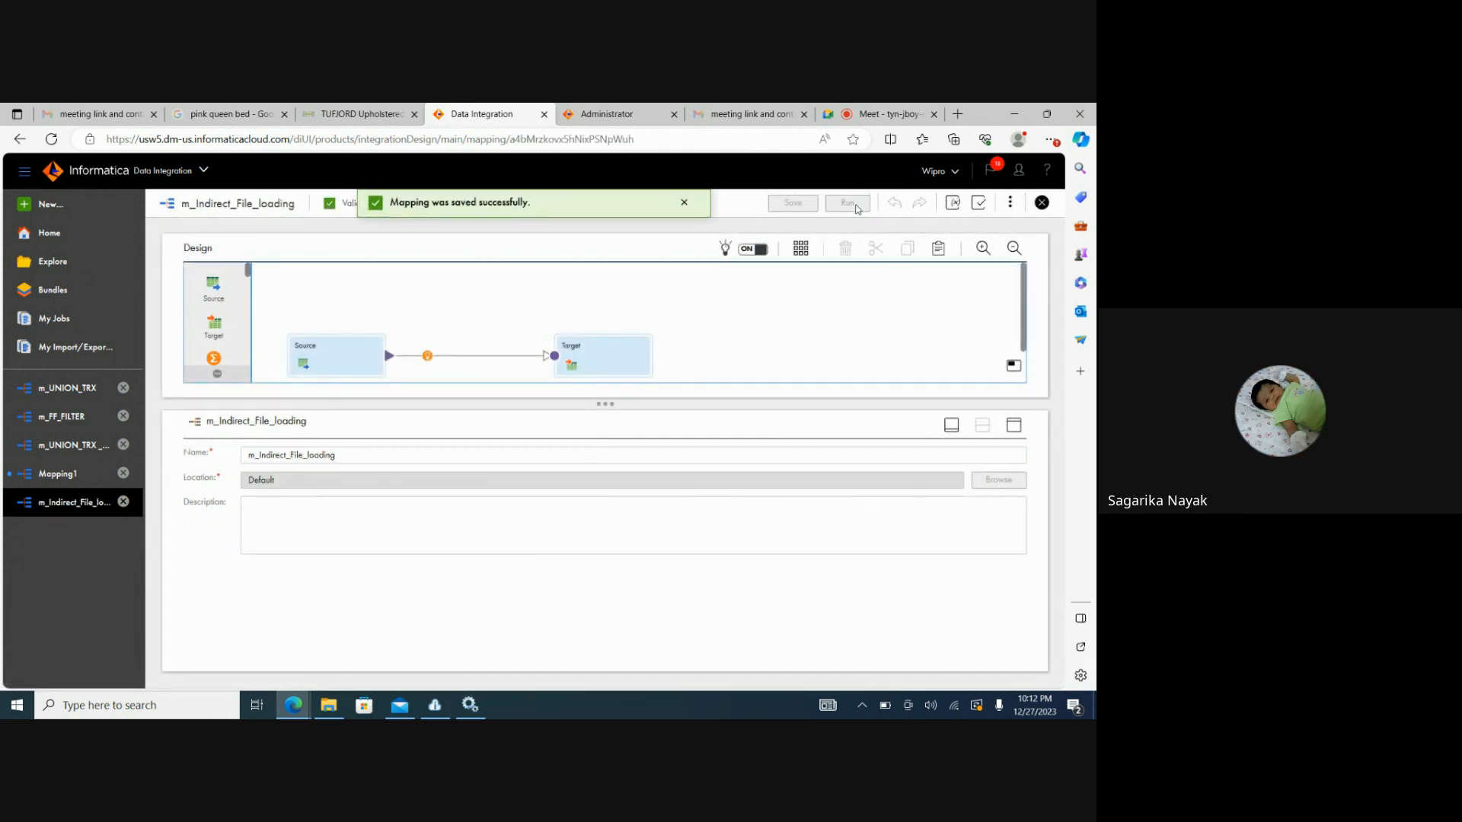
pyautogui.click(57, 318)
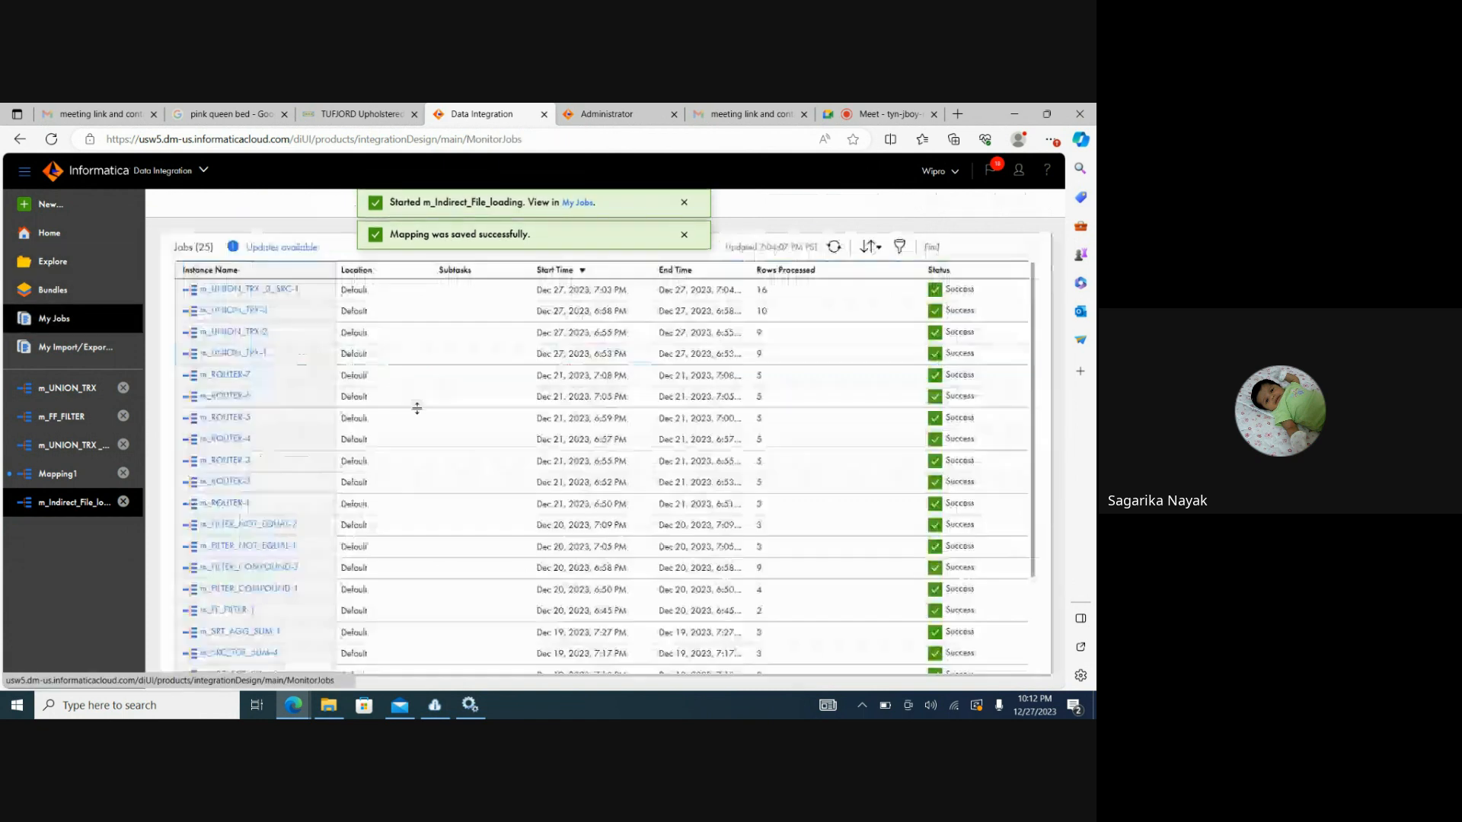
pyautogui.click(838, 252)
pyautogui.click(838, 252)
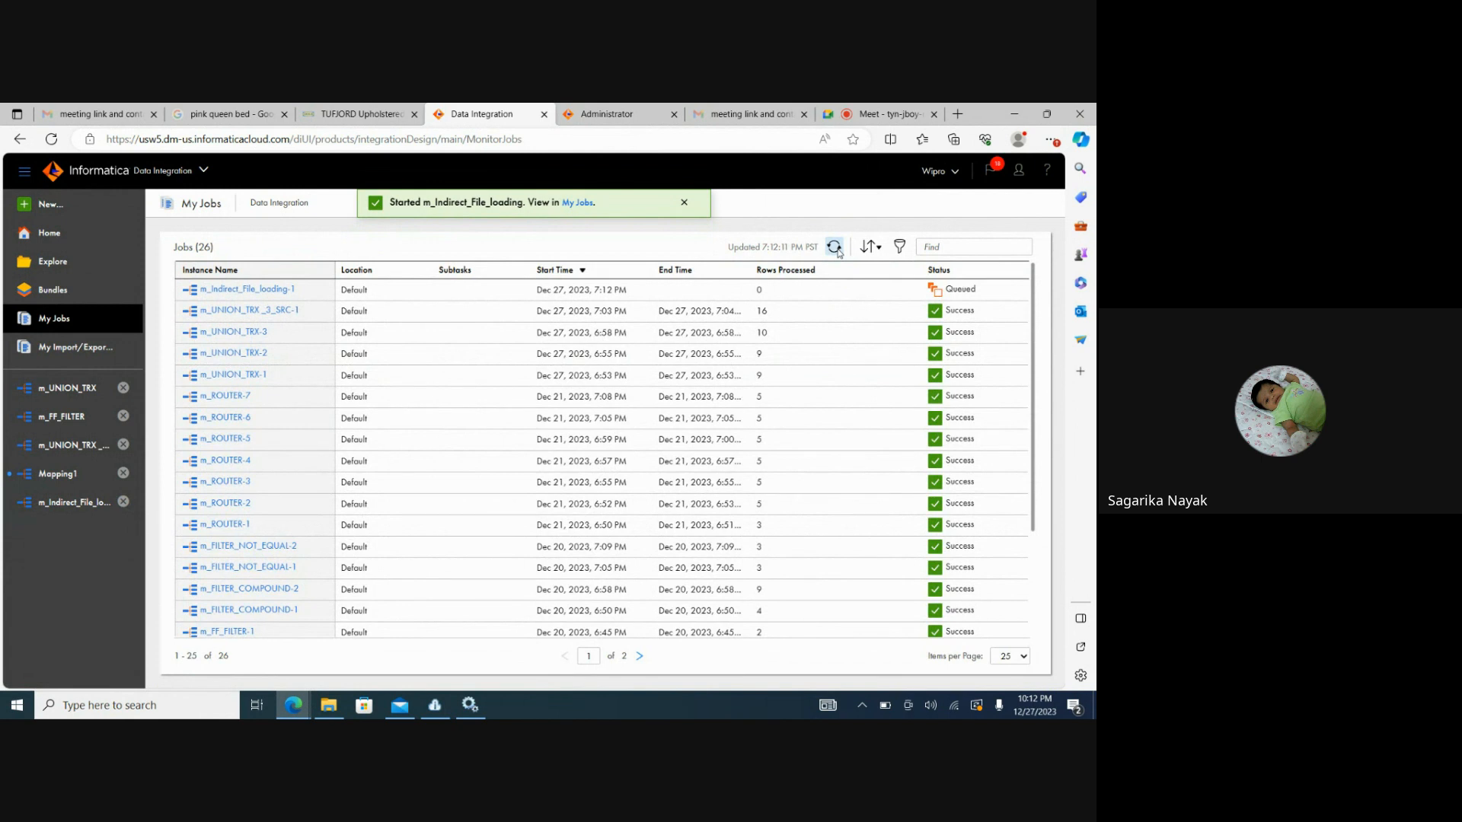
pyautogui.click(838, 252)
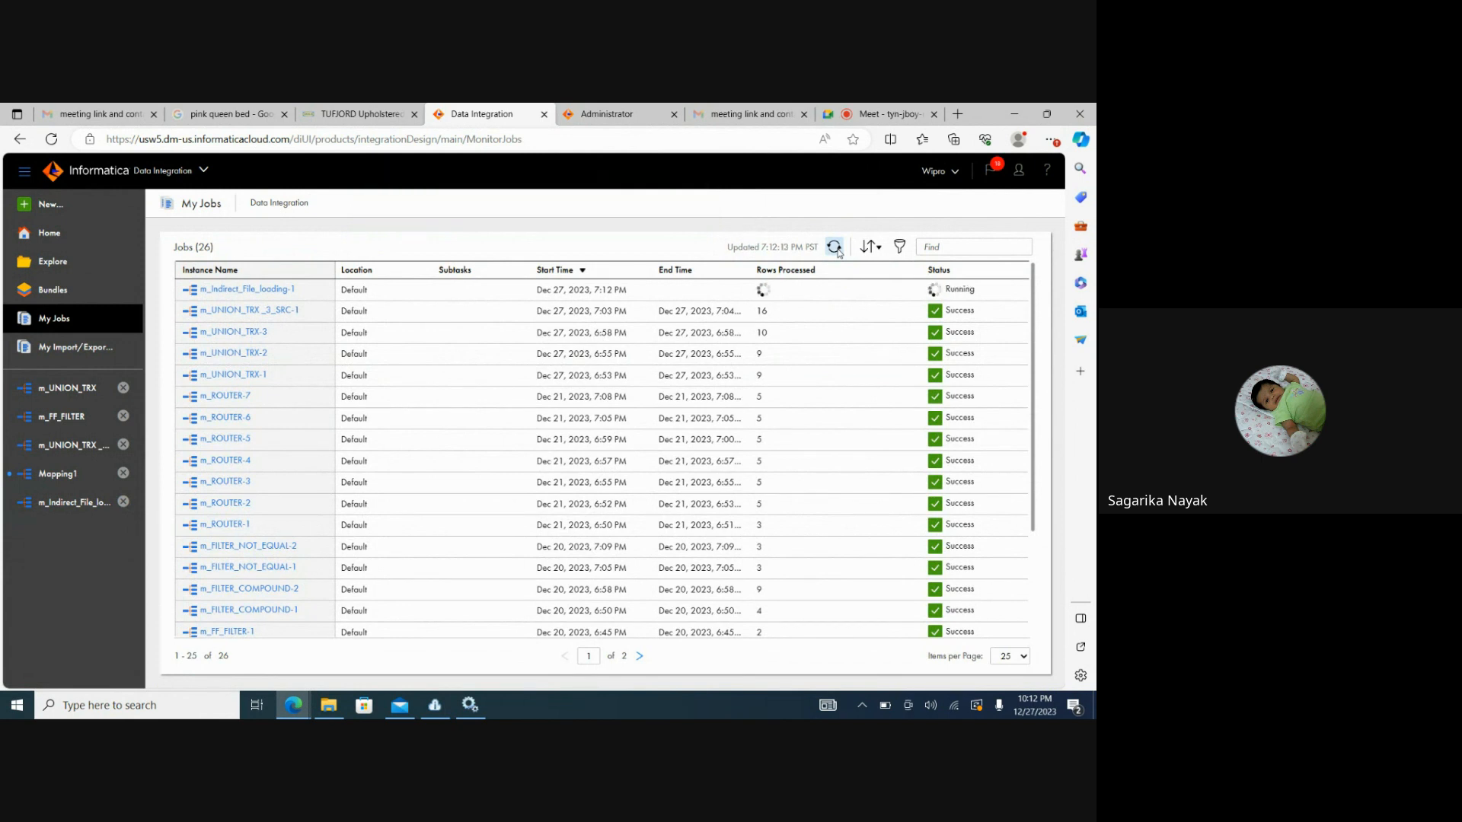
pyautogui.click(838, 252)
pyautogui.click(835, 247)
# In File Explorer, open m_Indirect_File_loading from the C: drive's Target folder to examine its rows, close it, and return to the Data Integration home page
pyautogui.click(328, 705)
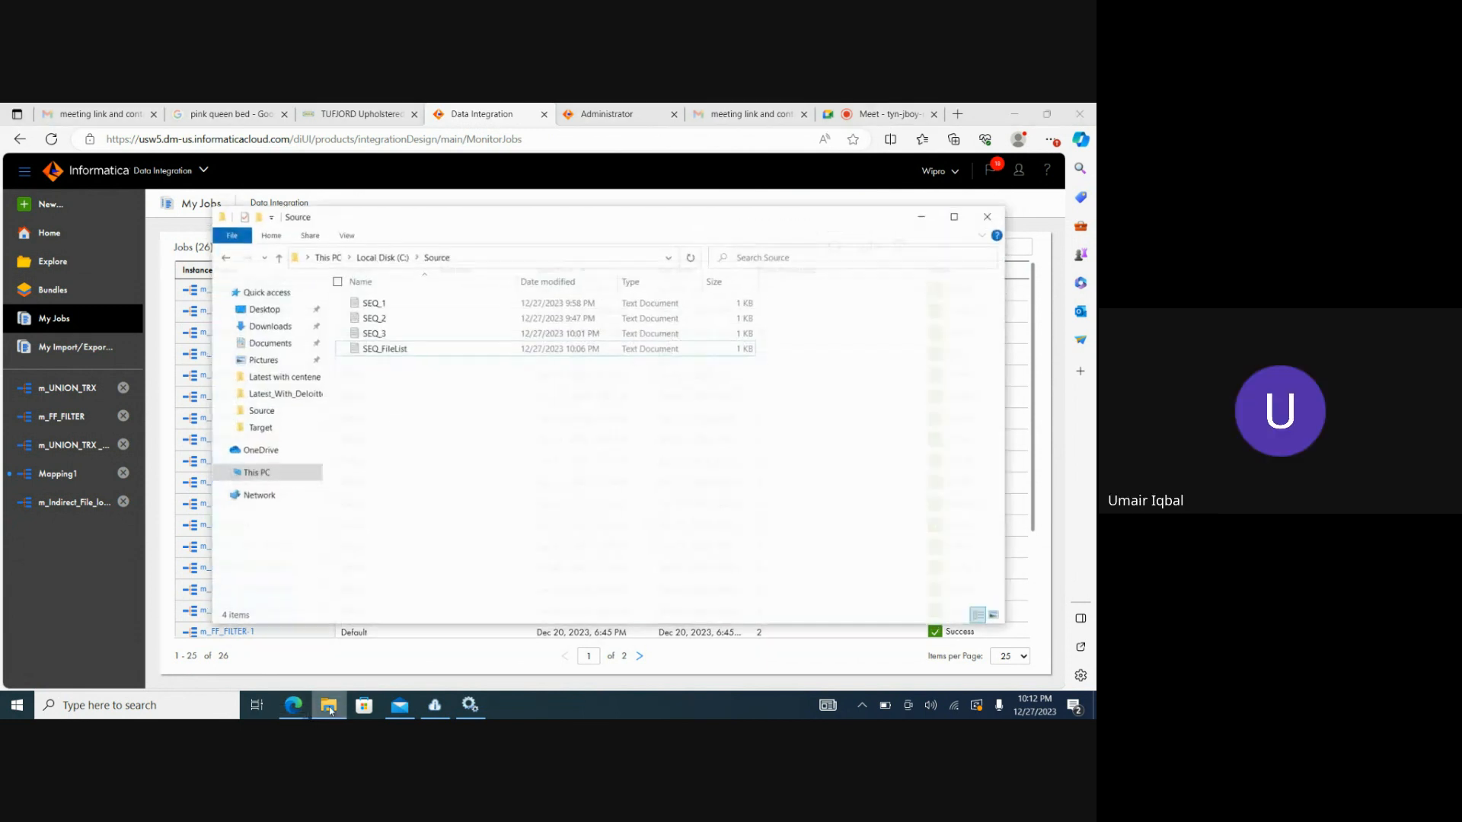
pyautogui.click(383, 249)
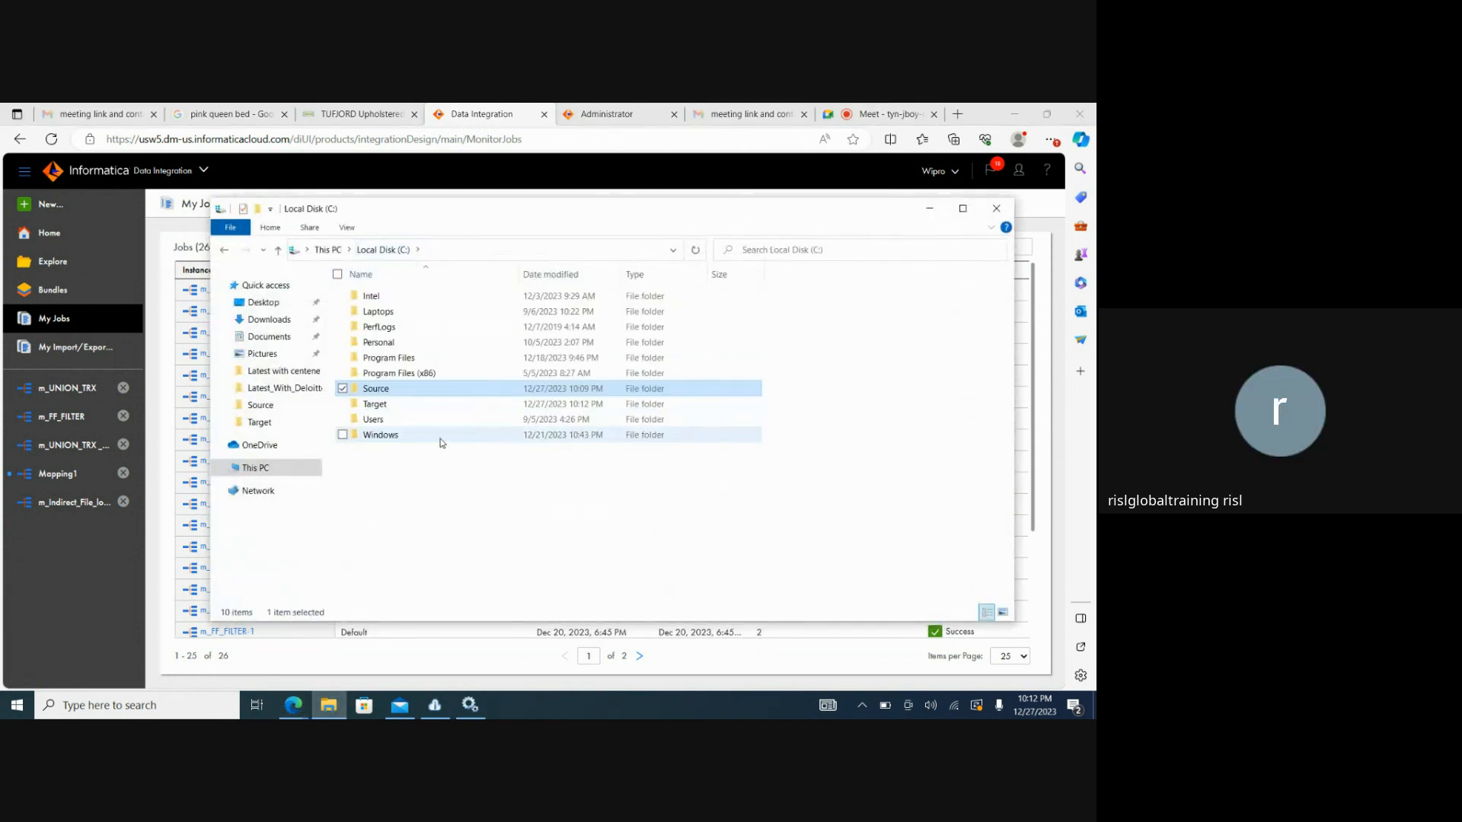
pyautogui.doubleClick(395, 409)
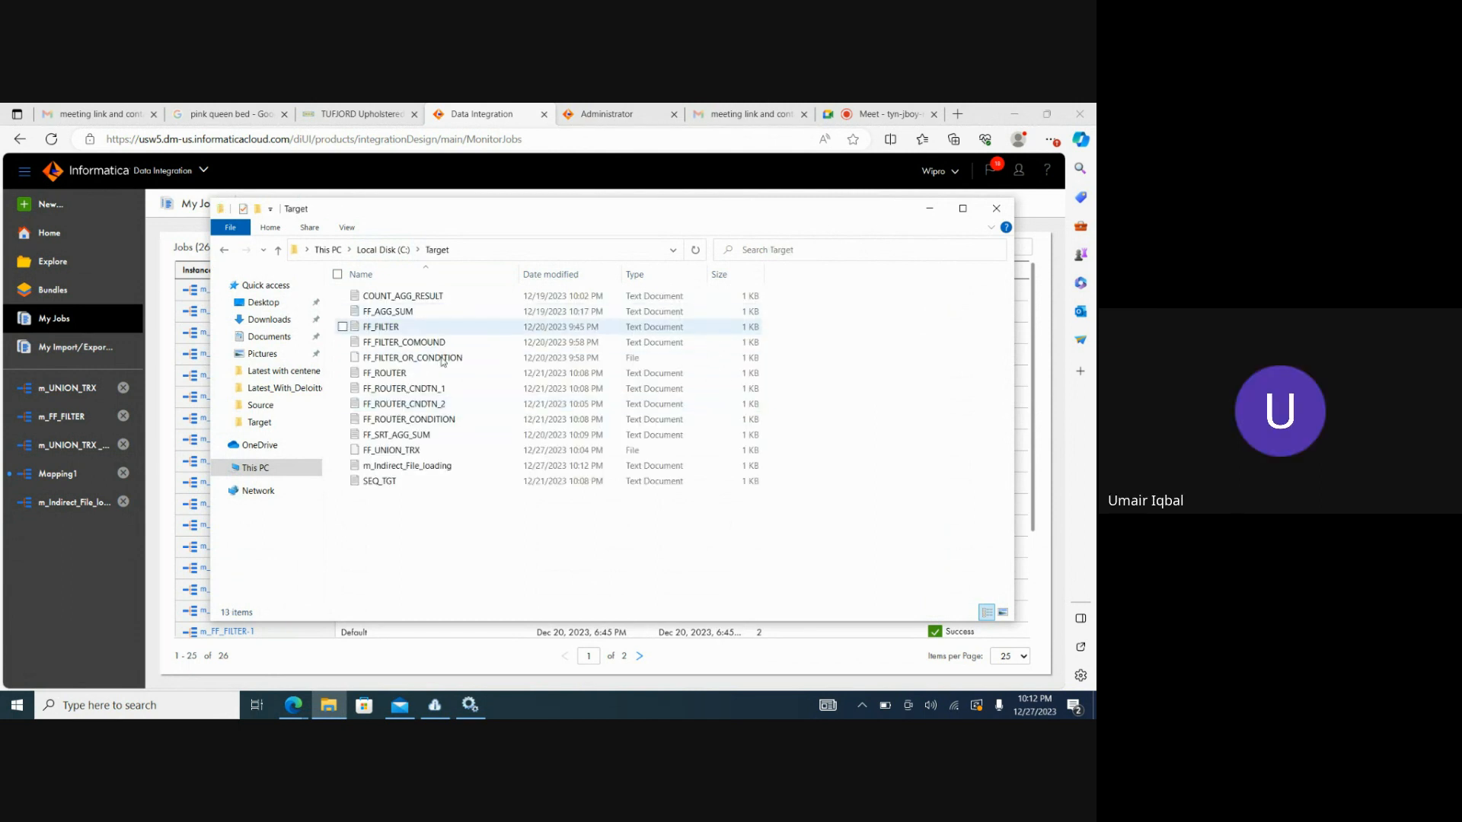
pyautogui.doubleClick(404, 465)
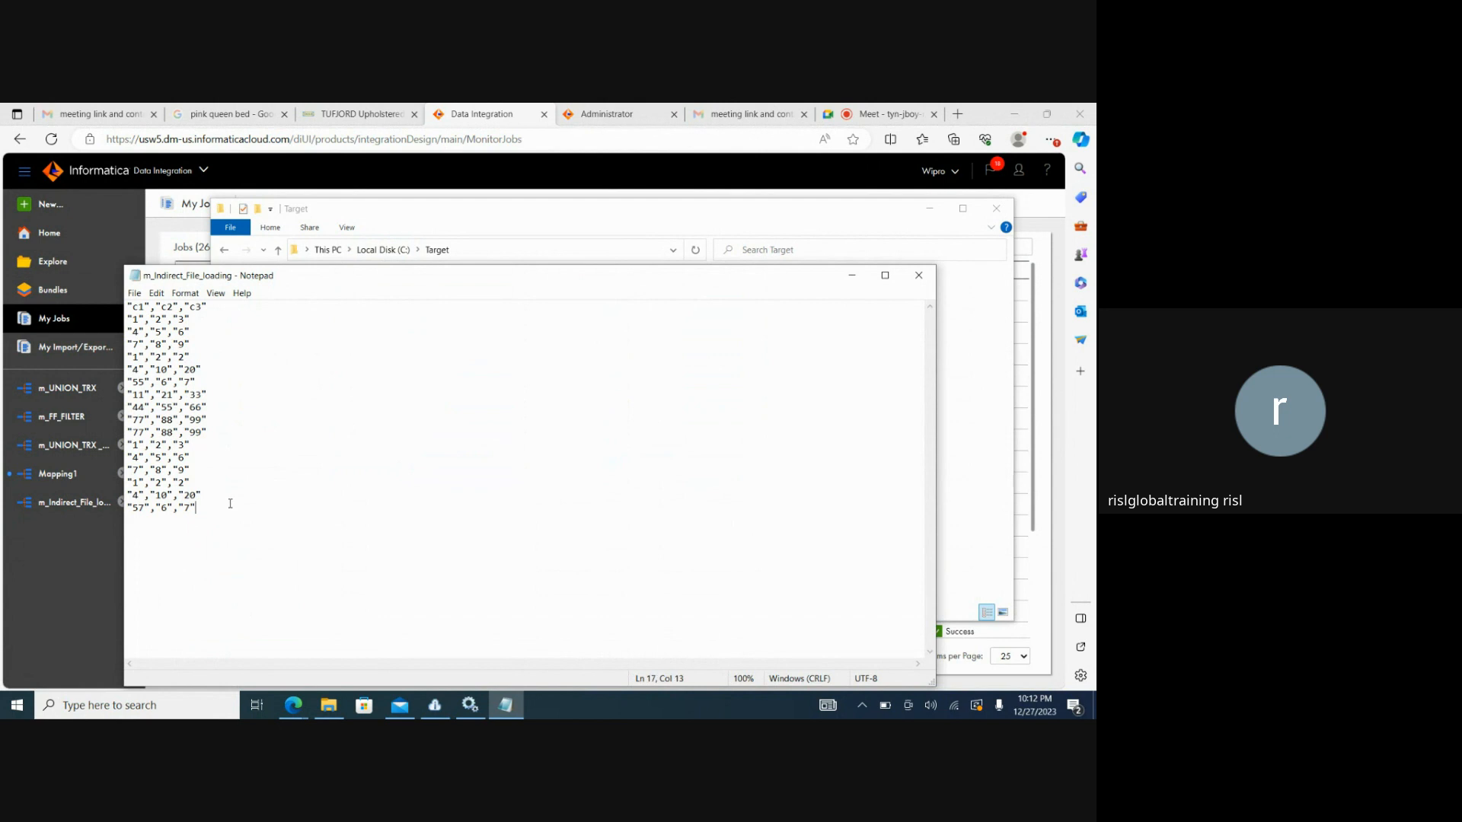
pyautogui.hotkey('ctrl', 'a')
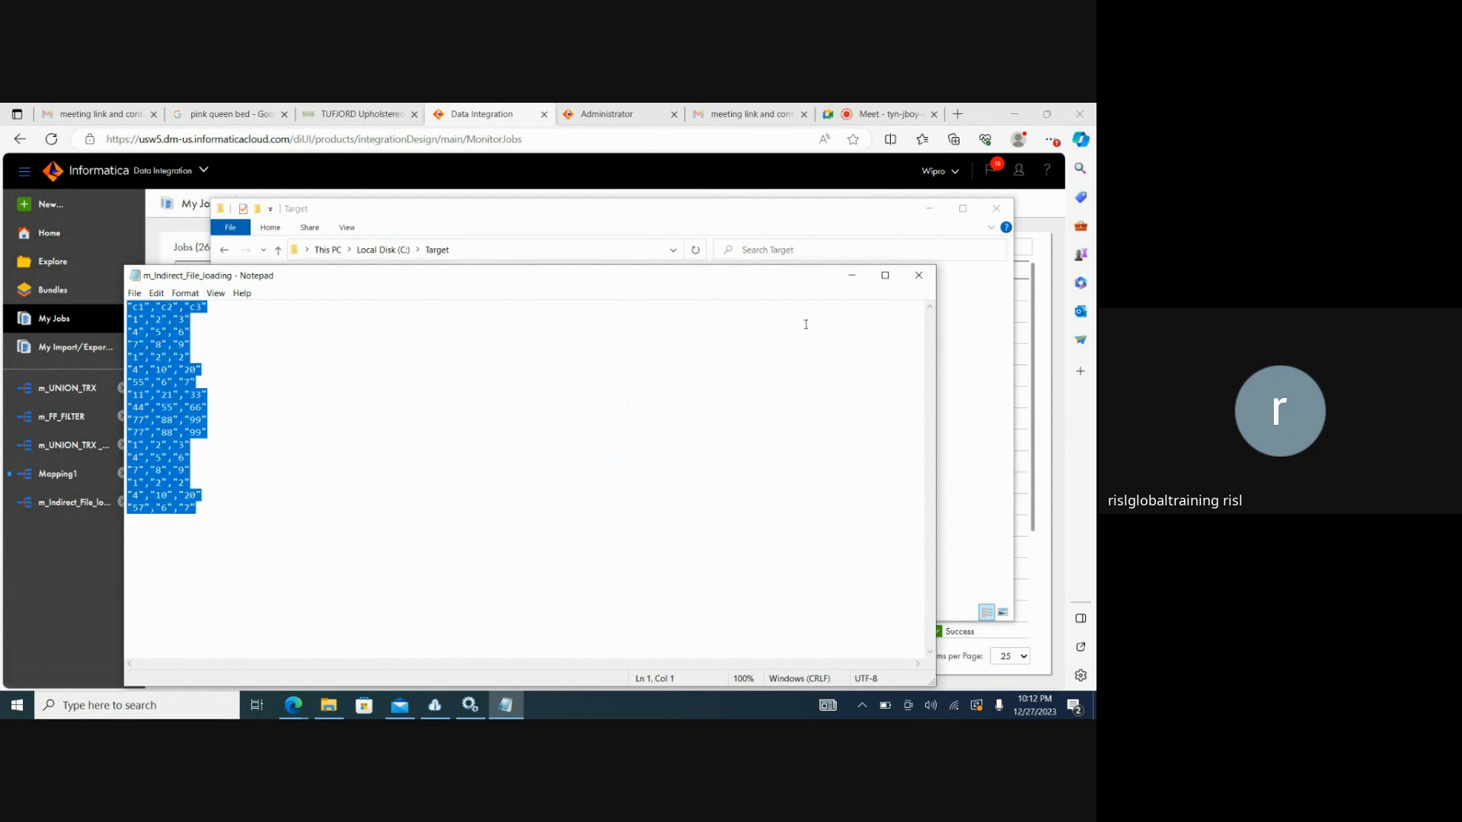
pyautogui.click(914, 281)
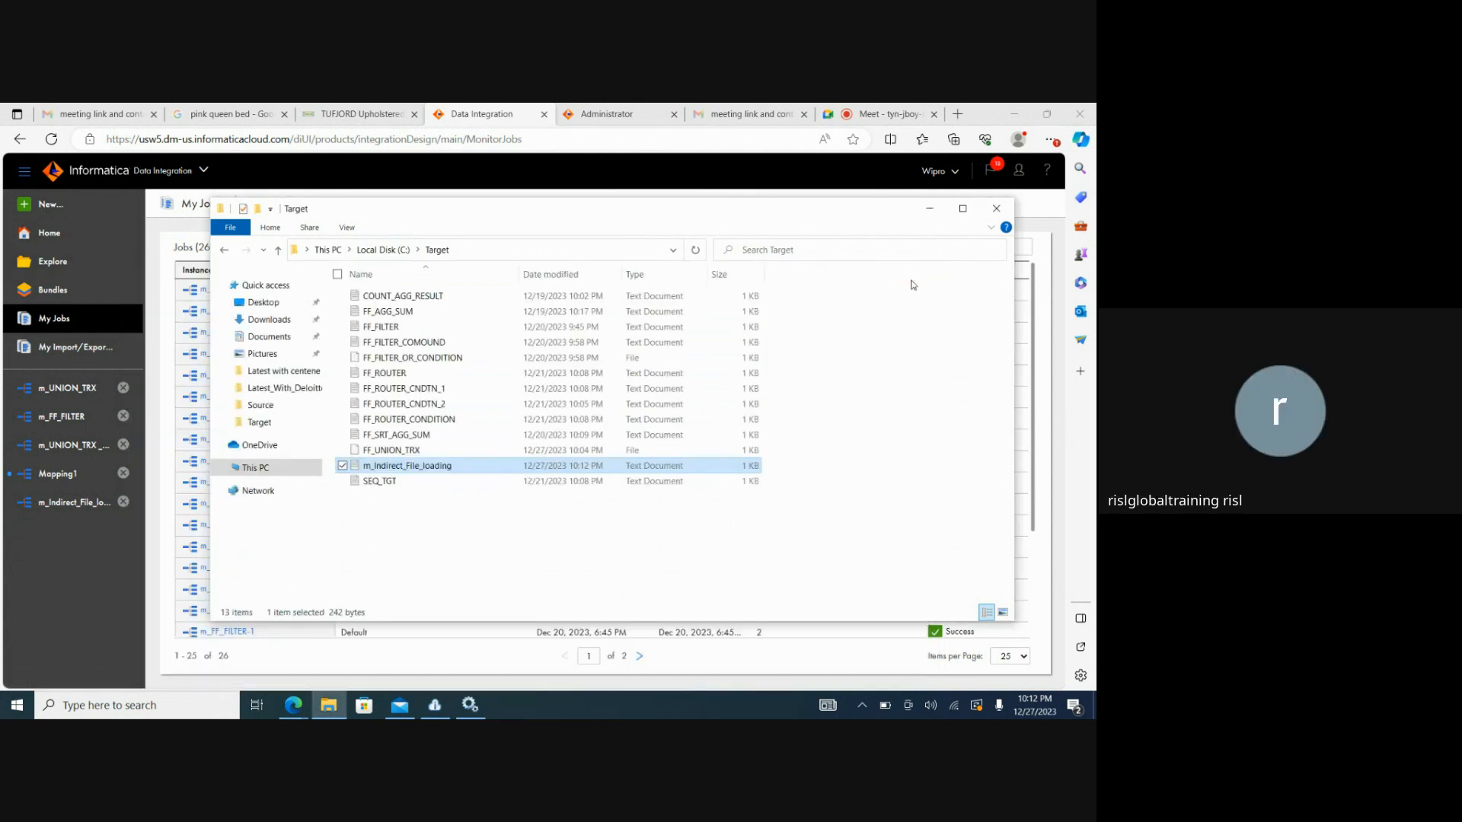
pyautogui.click(929, 208)
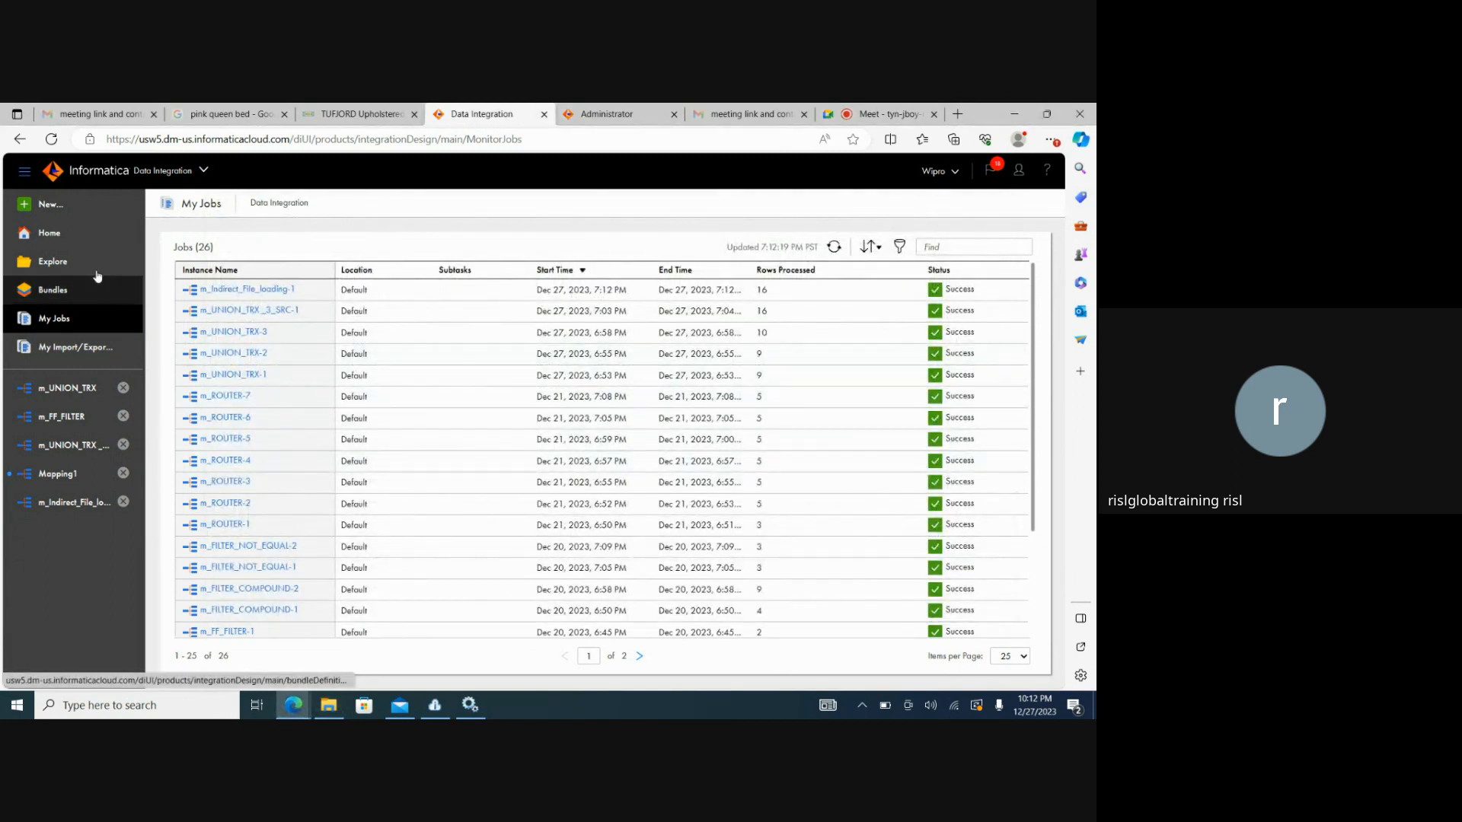
pyautogui.click(76, 233)
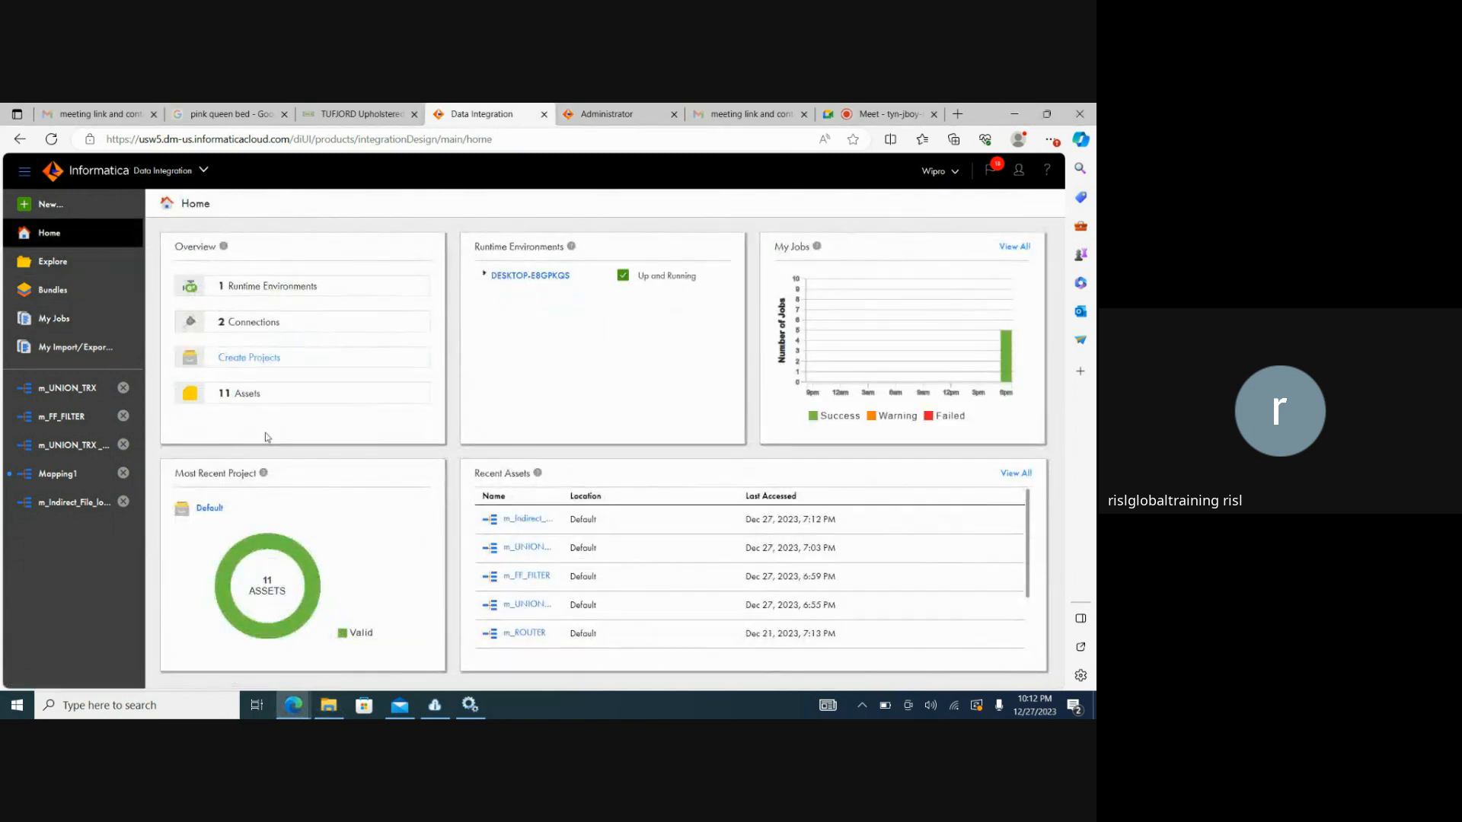
# Show My Jobs, then in File Explorer remove the c:\source\SEQ_3.txt line from SEQ_FileList in the C: drive's Source folder, saving and closing it
pyautogui.click(65, 315)
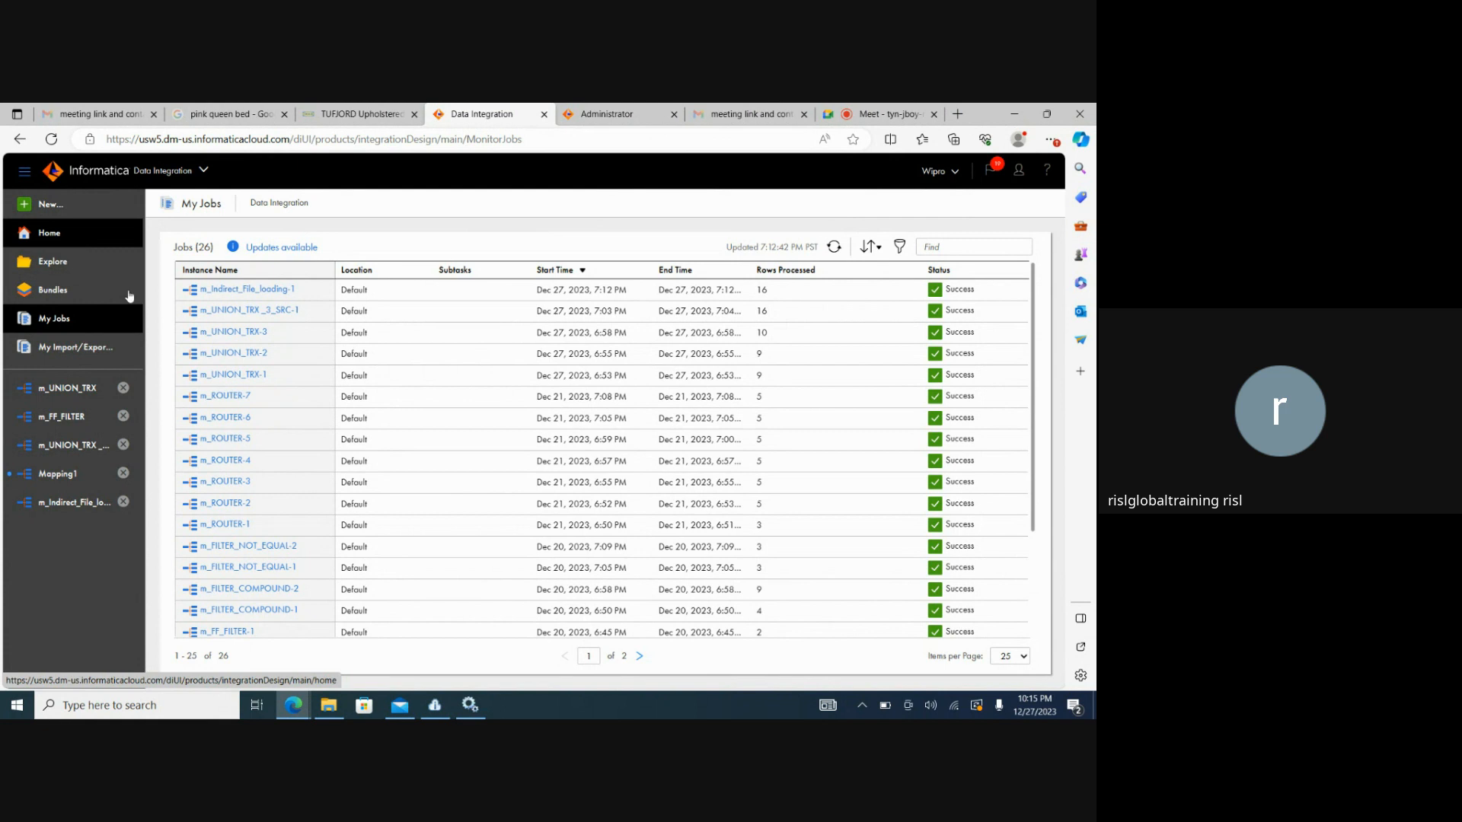
pyautogui.click(328, 707)
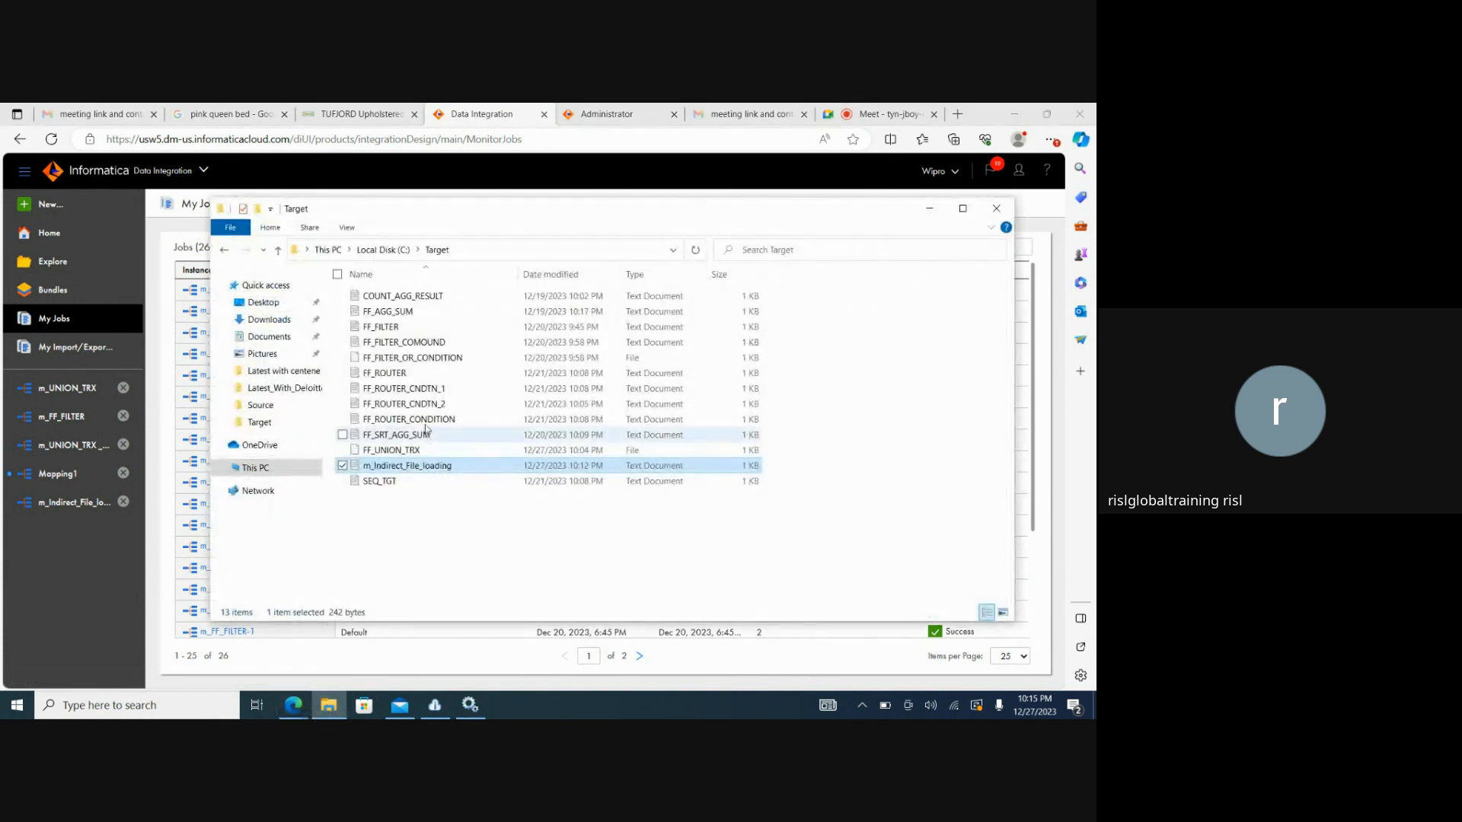
pyautogui.click(377, 252)
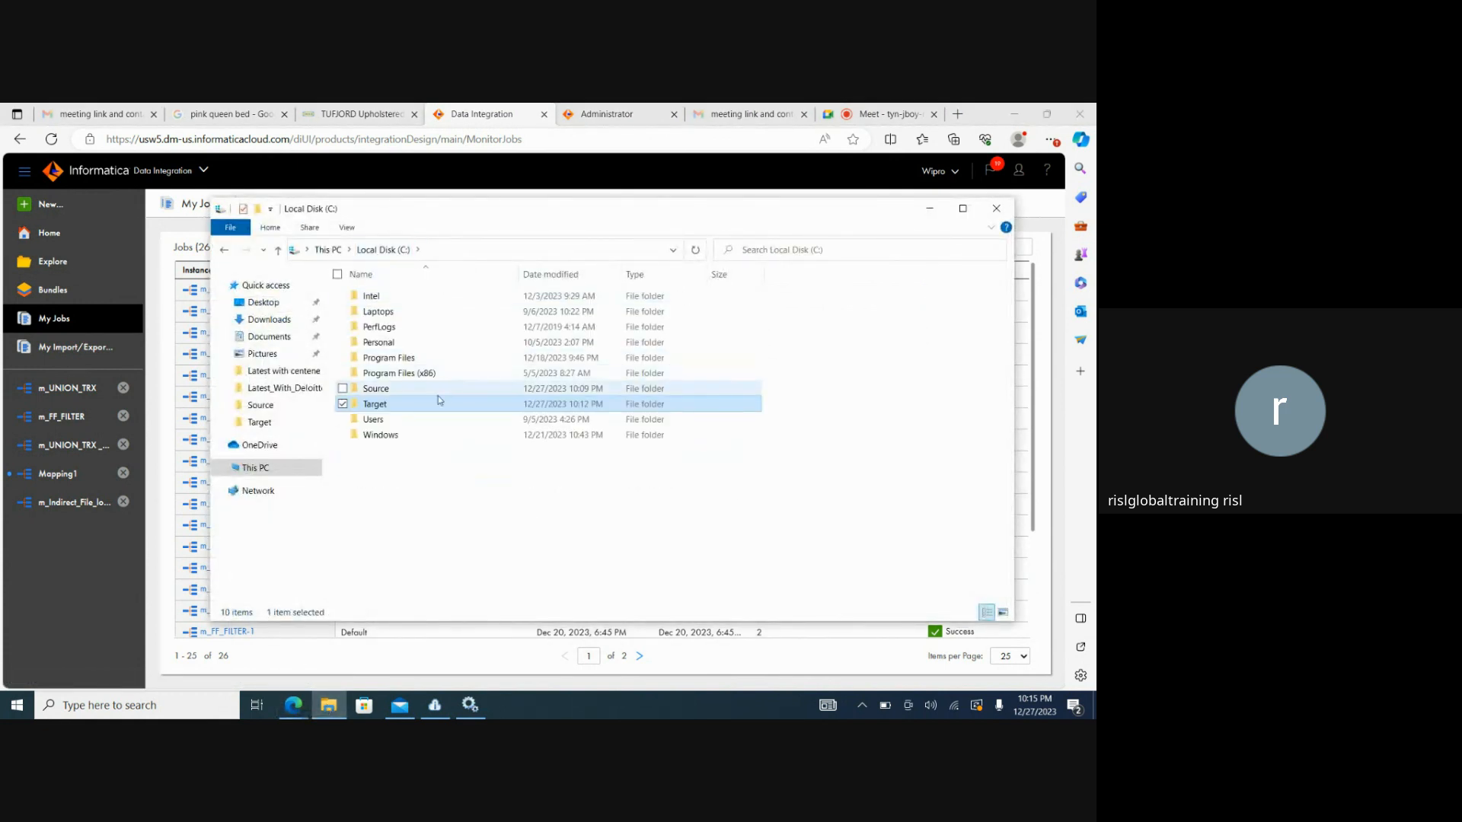
pyautogui.doubleClick(426, 390)
pyautogui.doubleClick(398, 342)
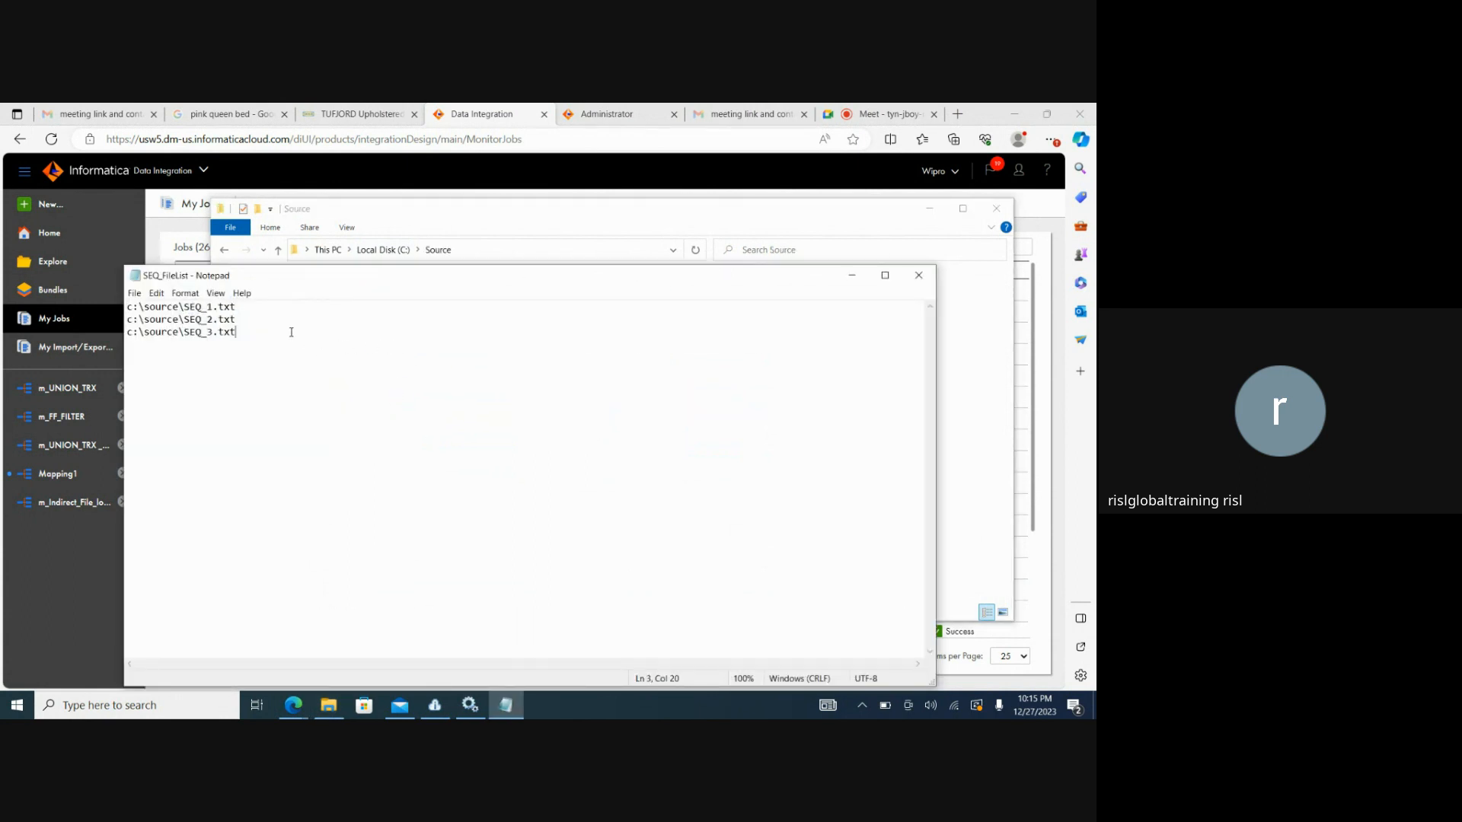
pyautogui.moveTo(237, 332); pyautogui.dragTo(128, 331)
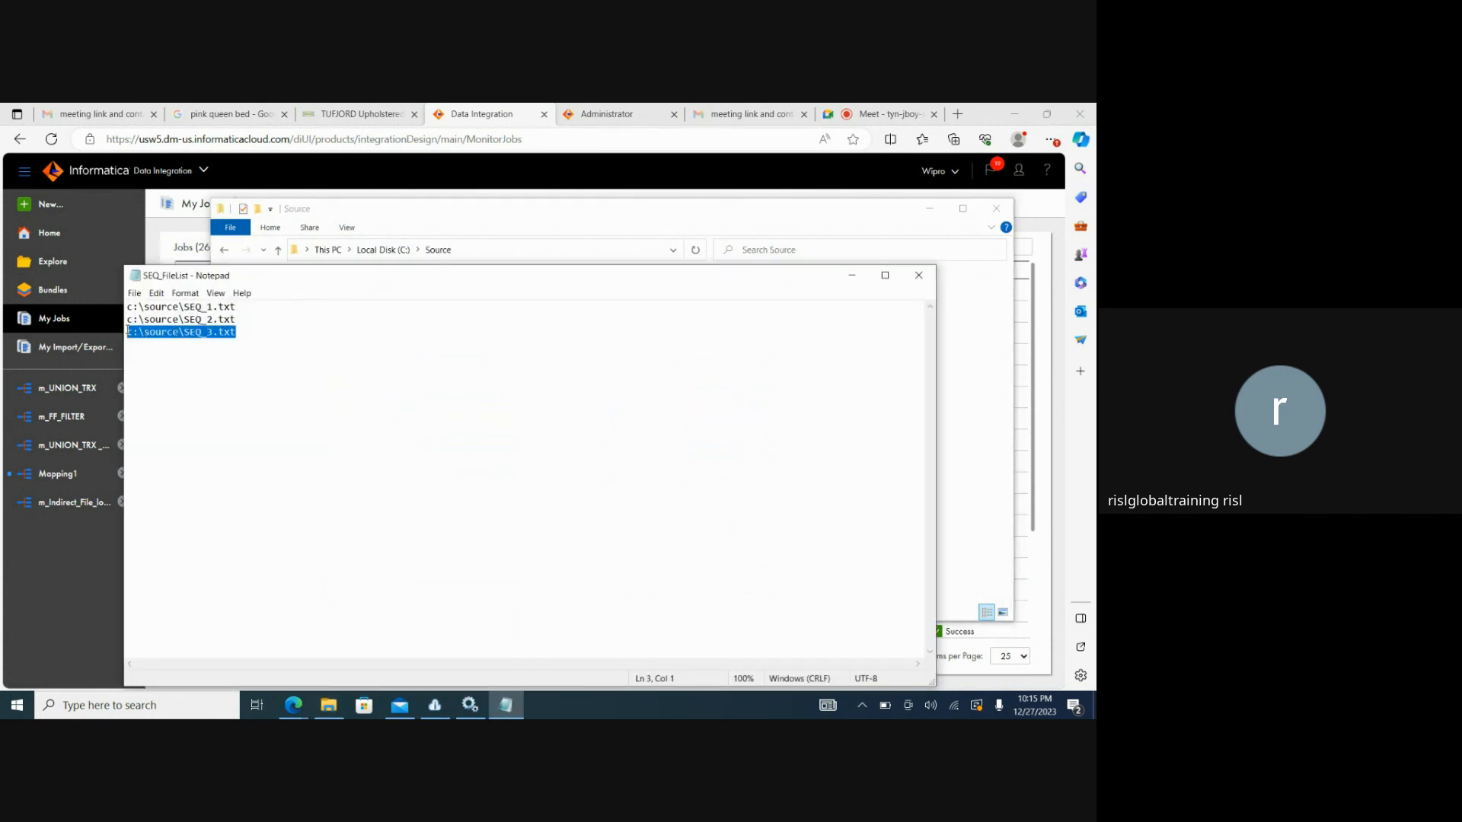
pyautogui.press('Delete')
pyautogui.hotkey('ctrl', 's')
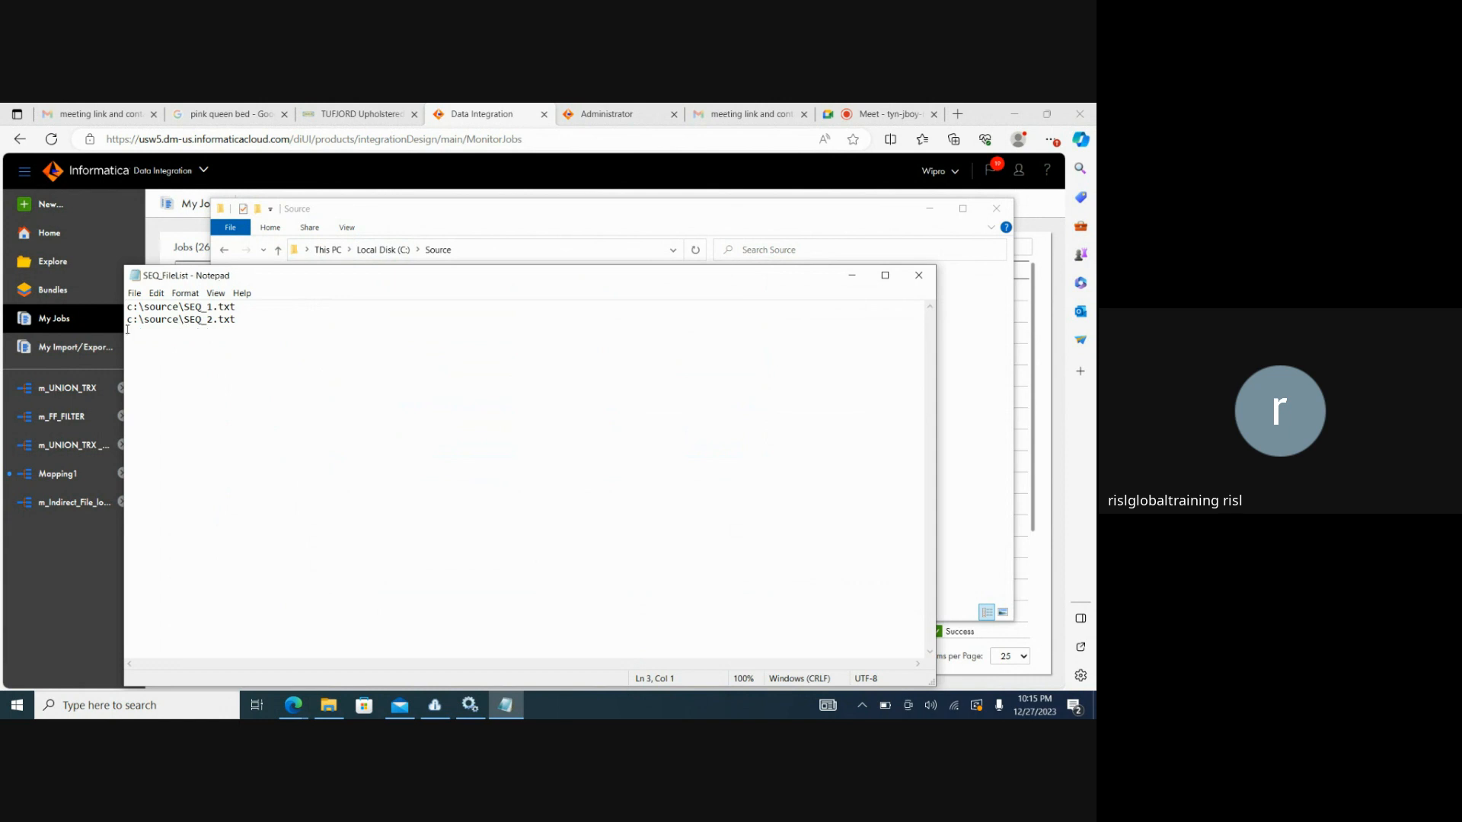
pyautogui.click(918, 276)
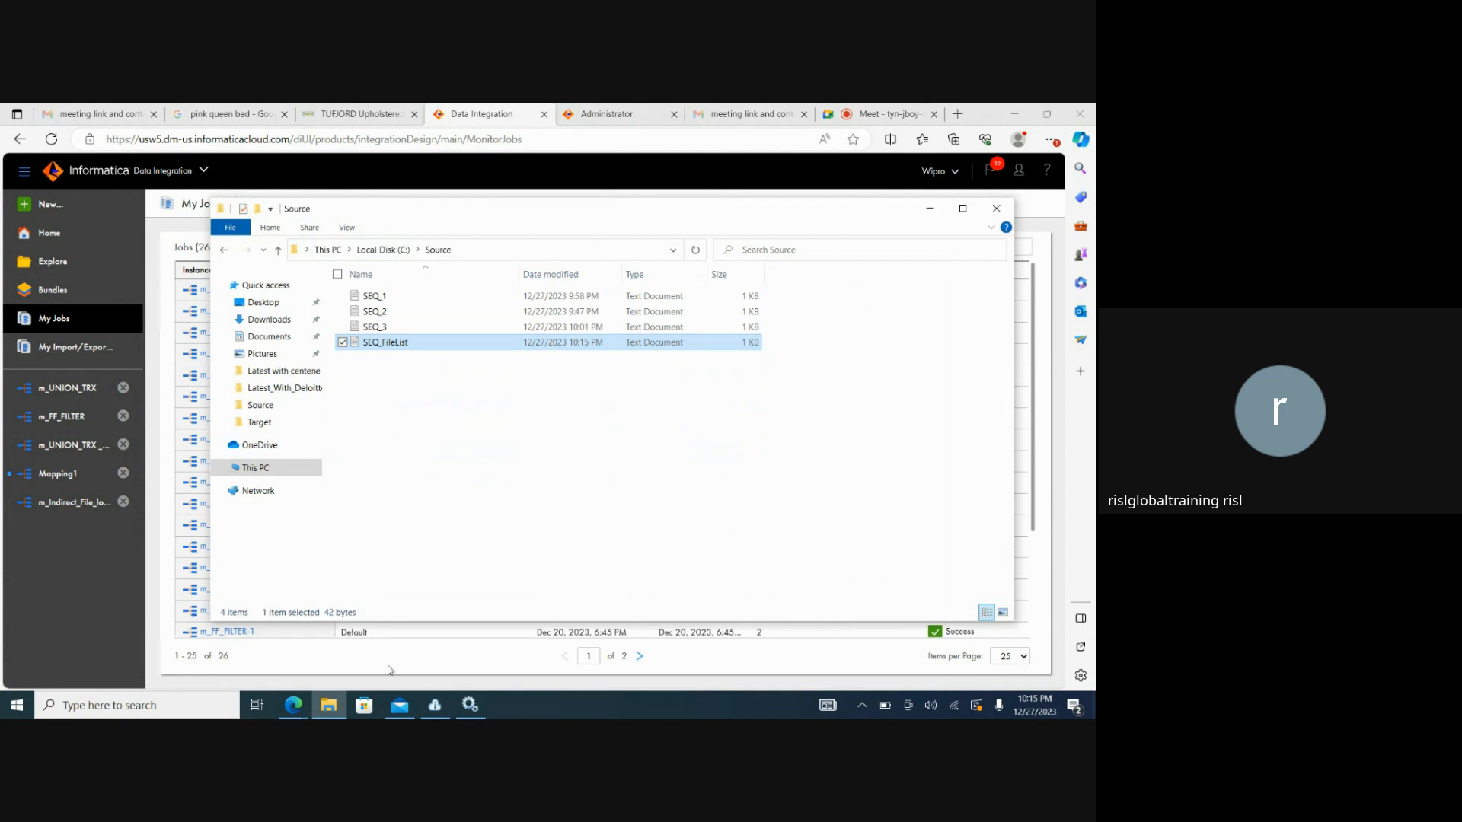
# Return to Data Integration, restart the m_Indirect_File_loading-1 job, and refresh the job list to follow its status
pyautogui.click(292, 714)
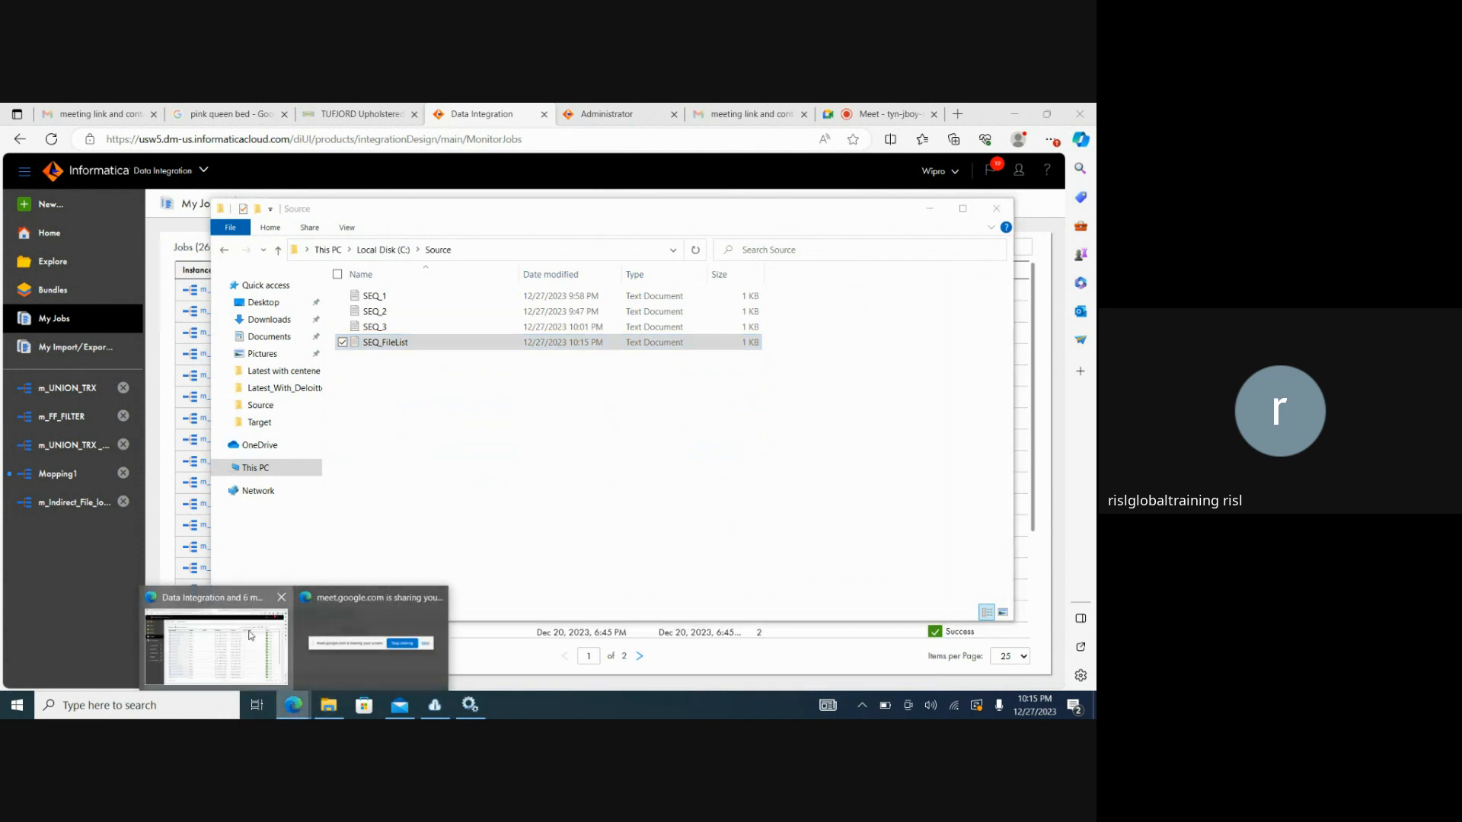
pyautogui.click(251, 638)
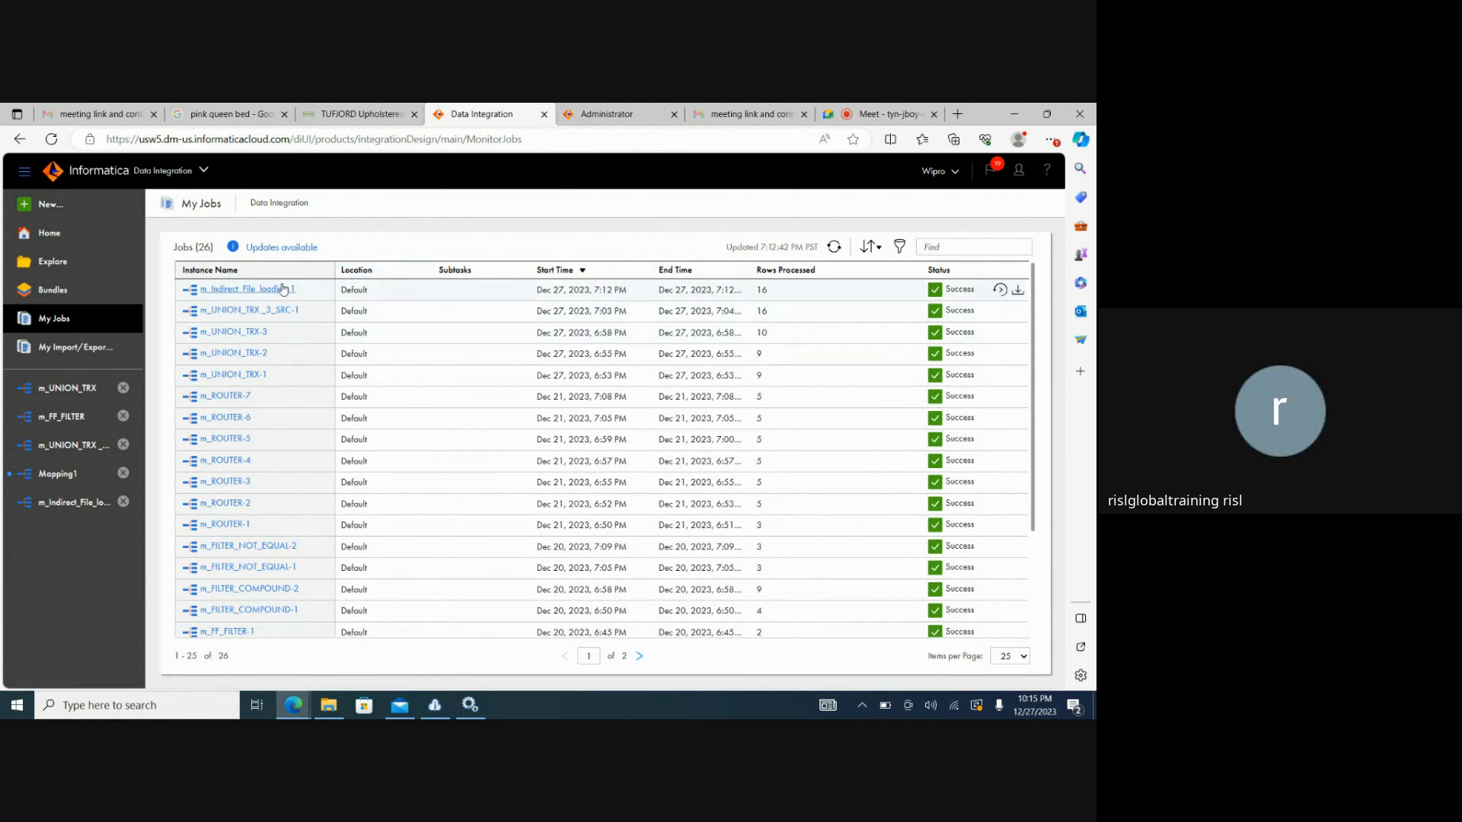
pyautogui.click(999, 290)
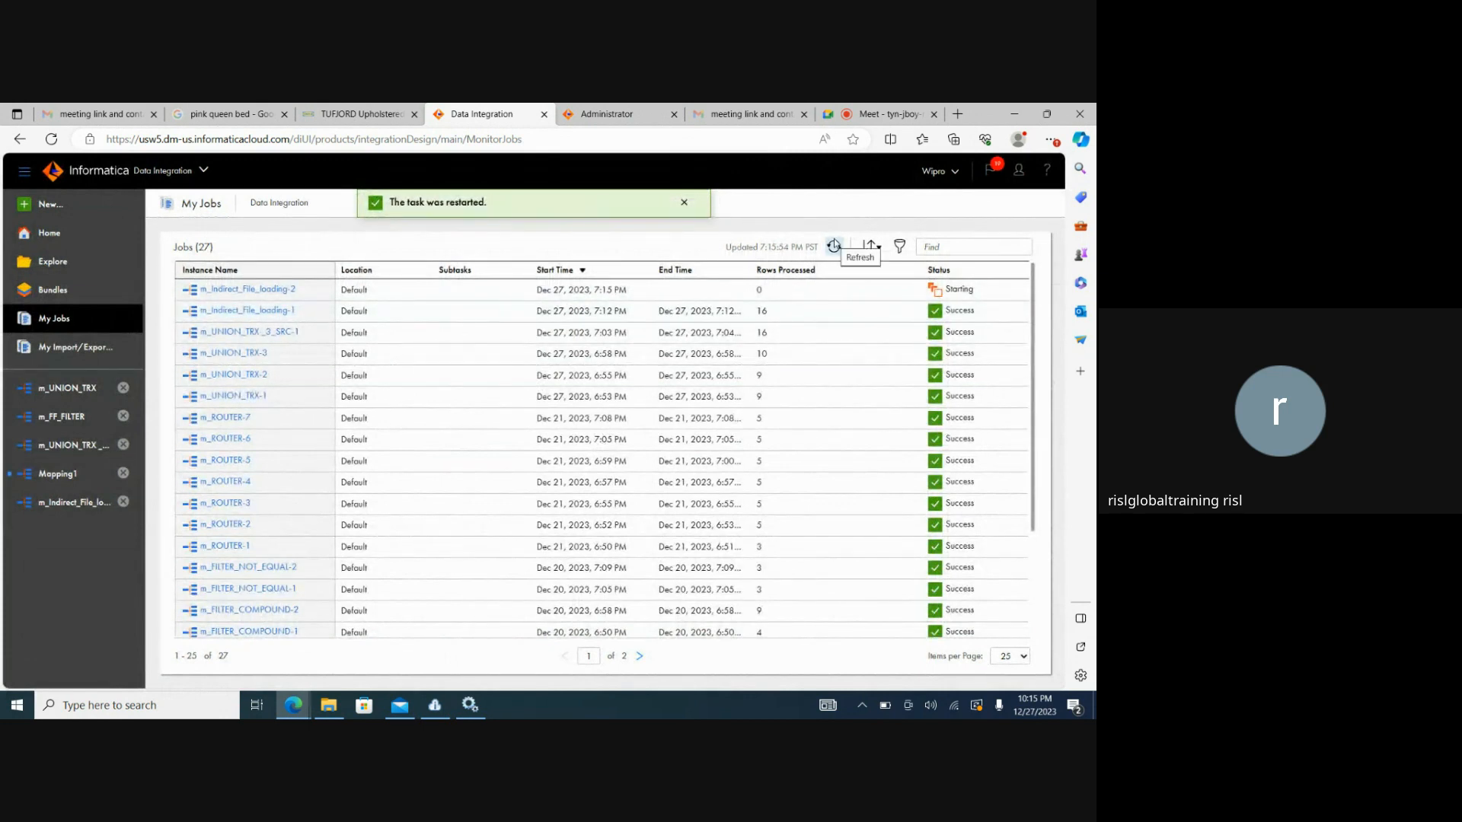
pyautogui.click(834, 245)
pyautogui.click(833, 245)
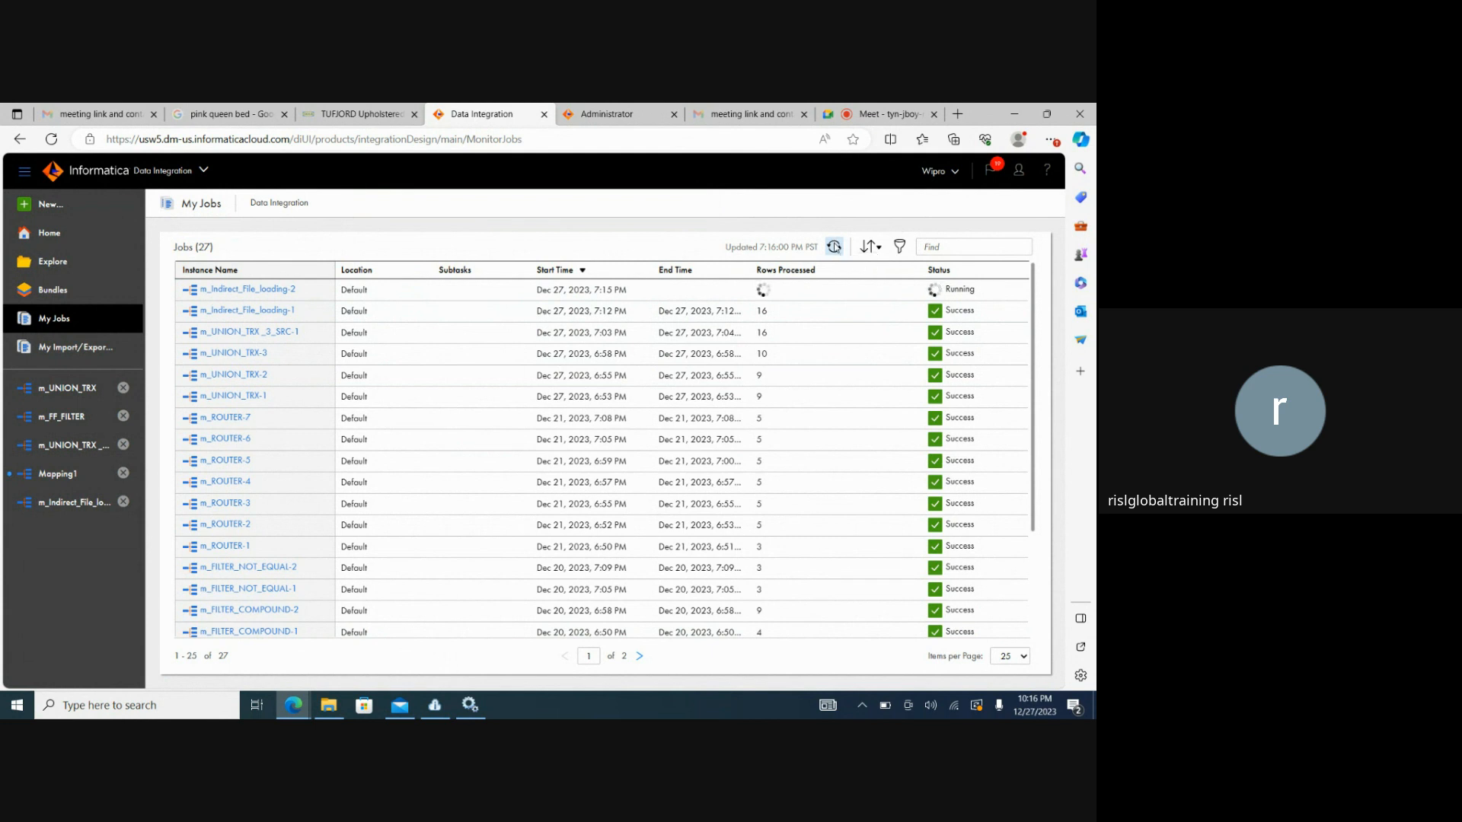
pyautogui.click(834, 246)
pyautogui.click(835, 246)
pyautogui.click(834, 246)
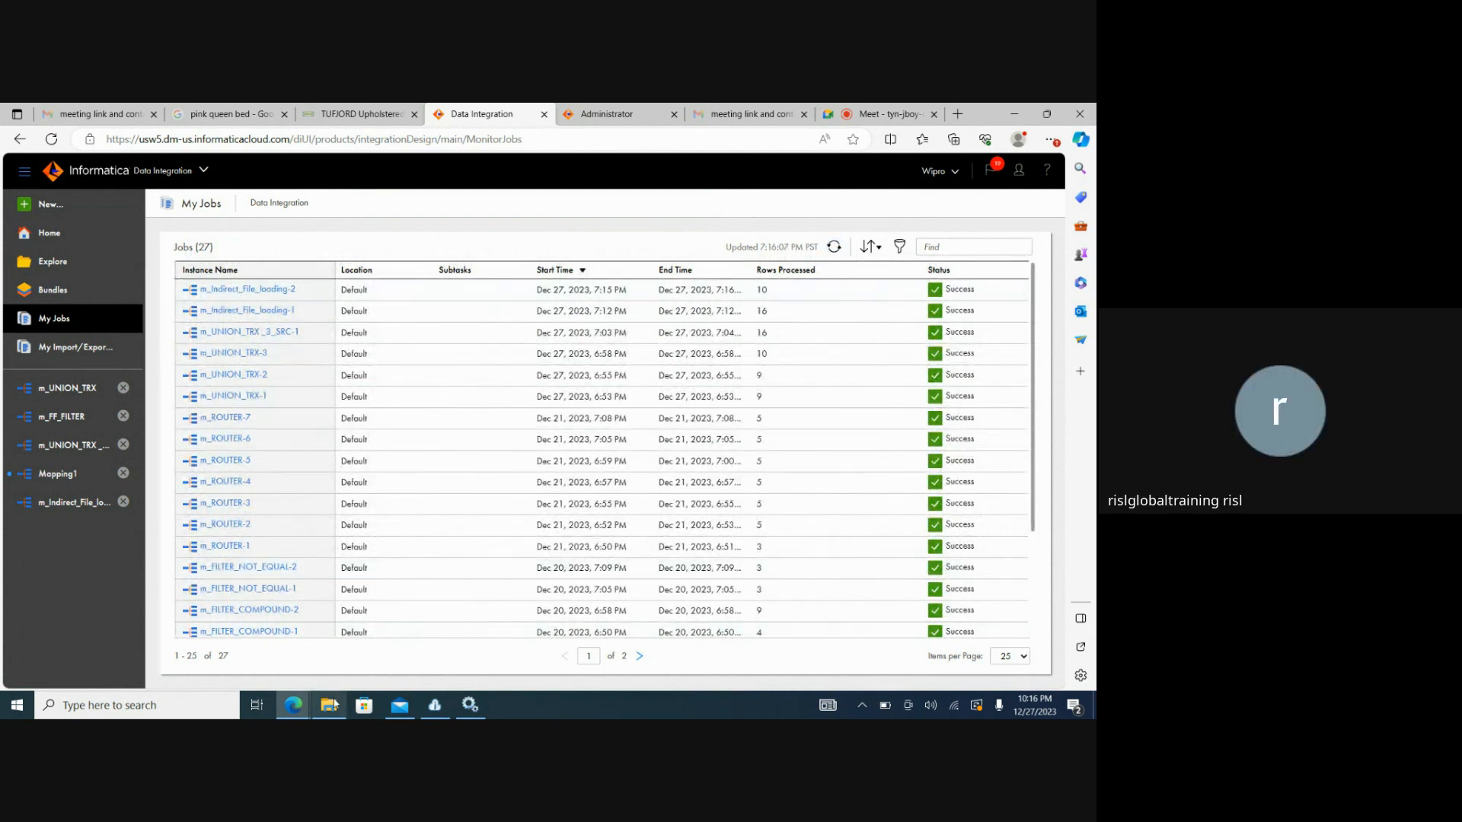
# In File Explorer, open m_Indirect_File_loading from the C: drive's Target folder to examine the reloaded rows, then close it and minimize the folder window
pyautogui.moveTo(335, 705)
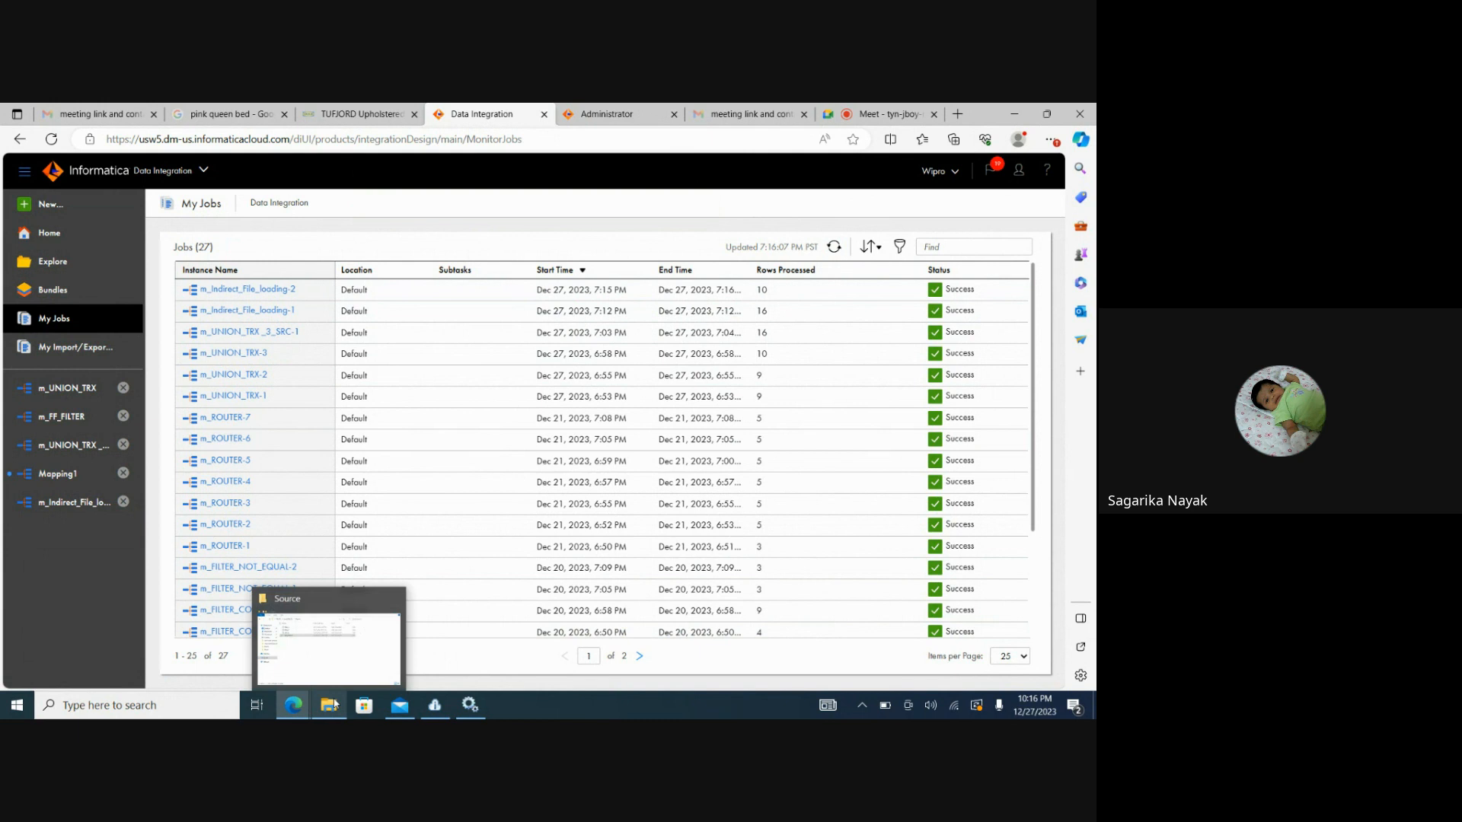
pyautogui.click(334, 704)
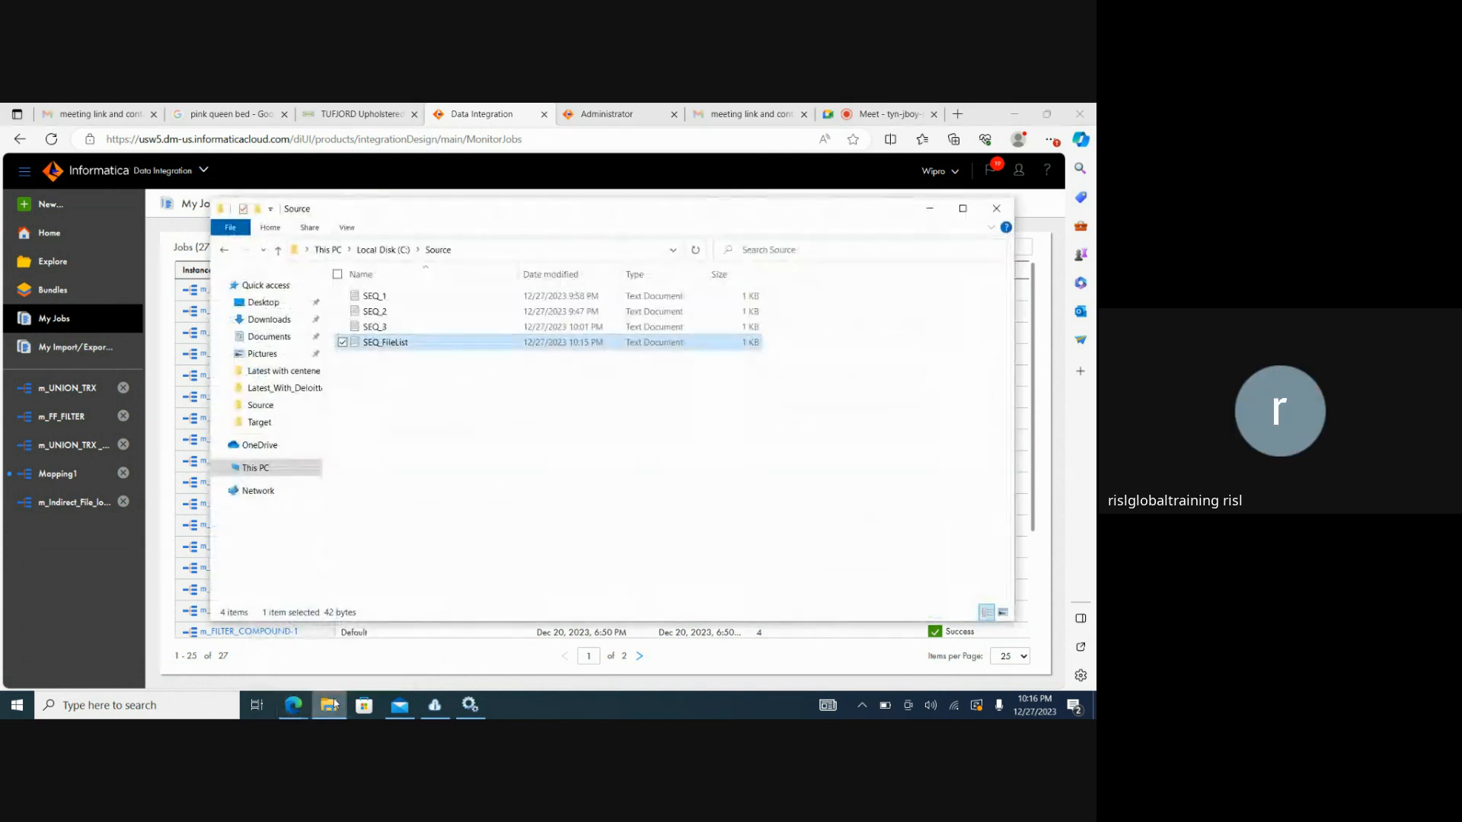
pyautogui.click(396, 254)
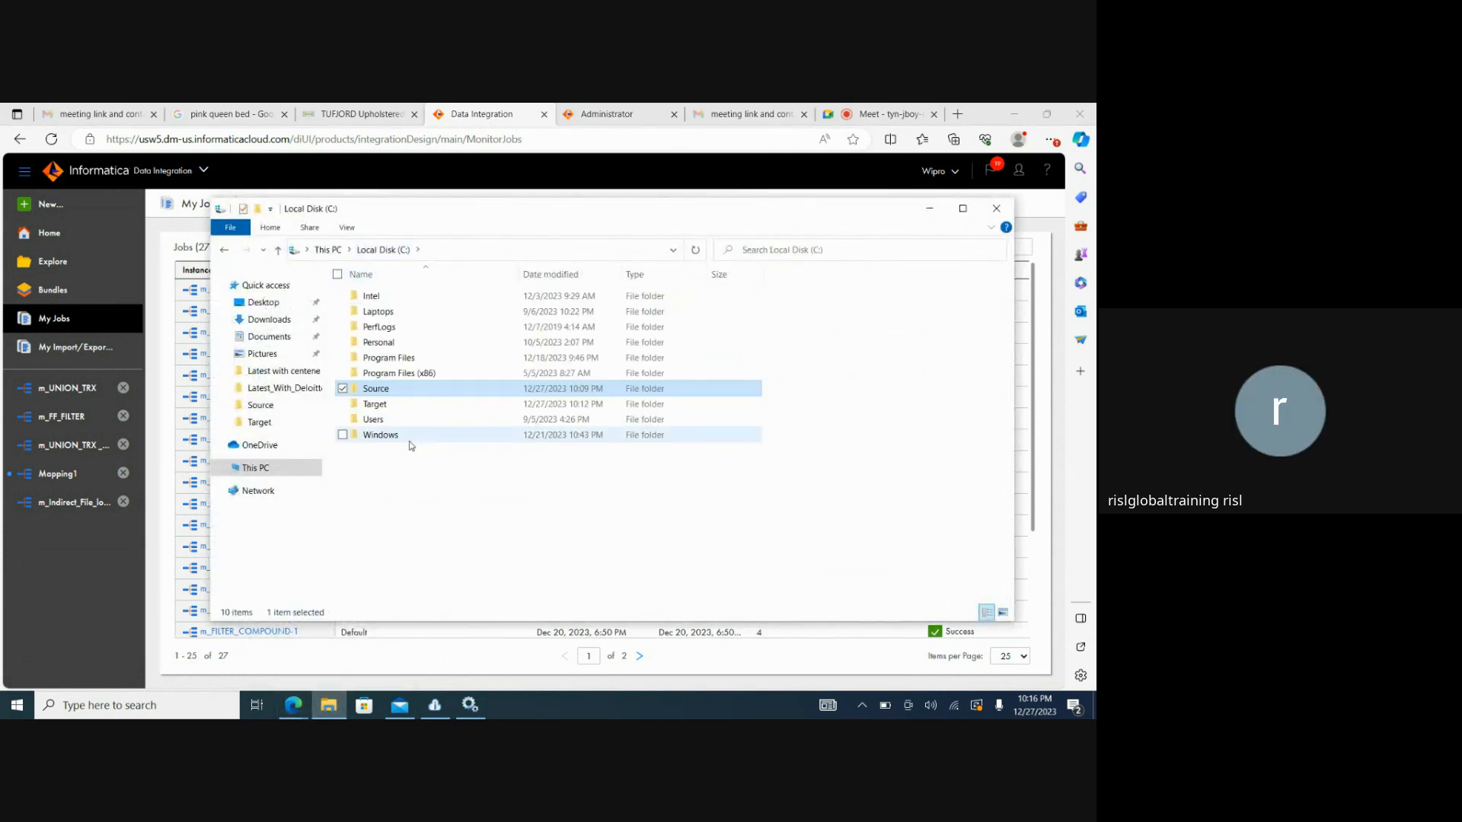
pyautogui.doubleClick(382, 408)
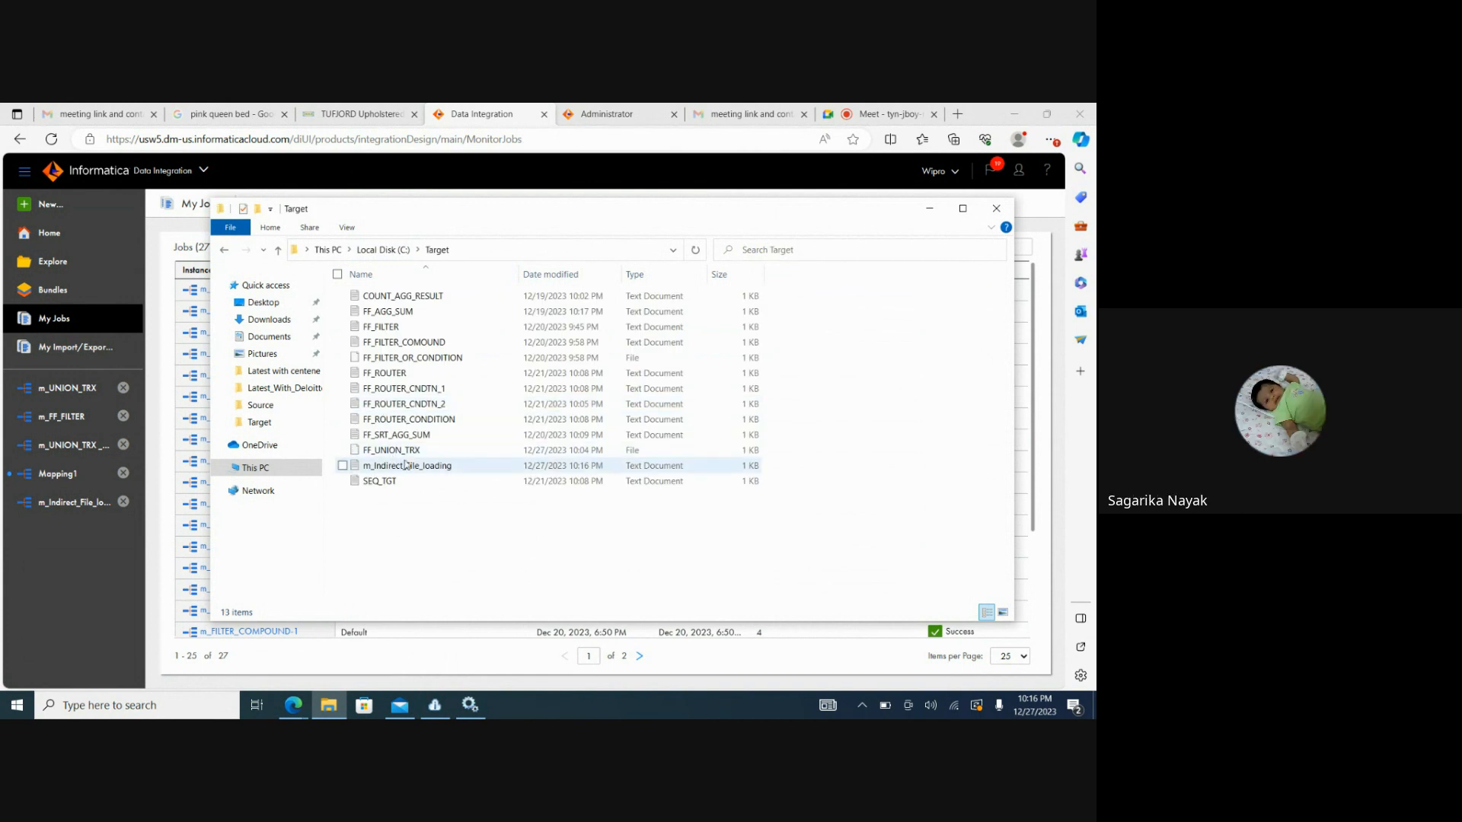
pyautogui.doubleClick(405, 465)
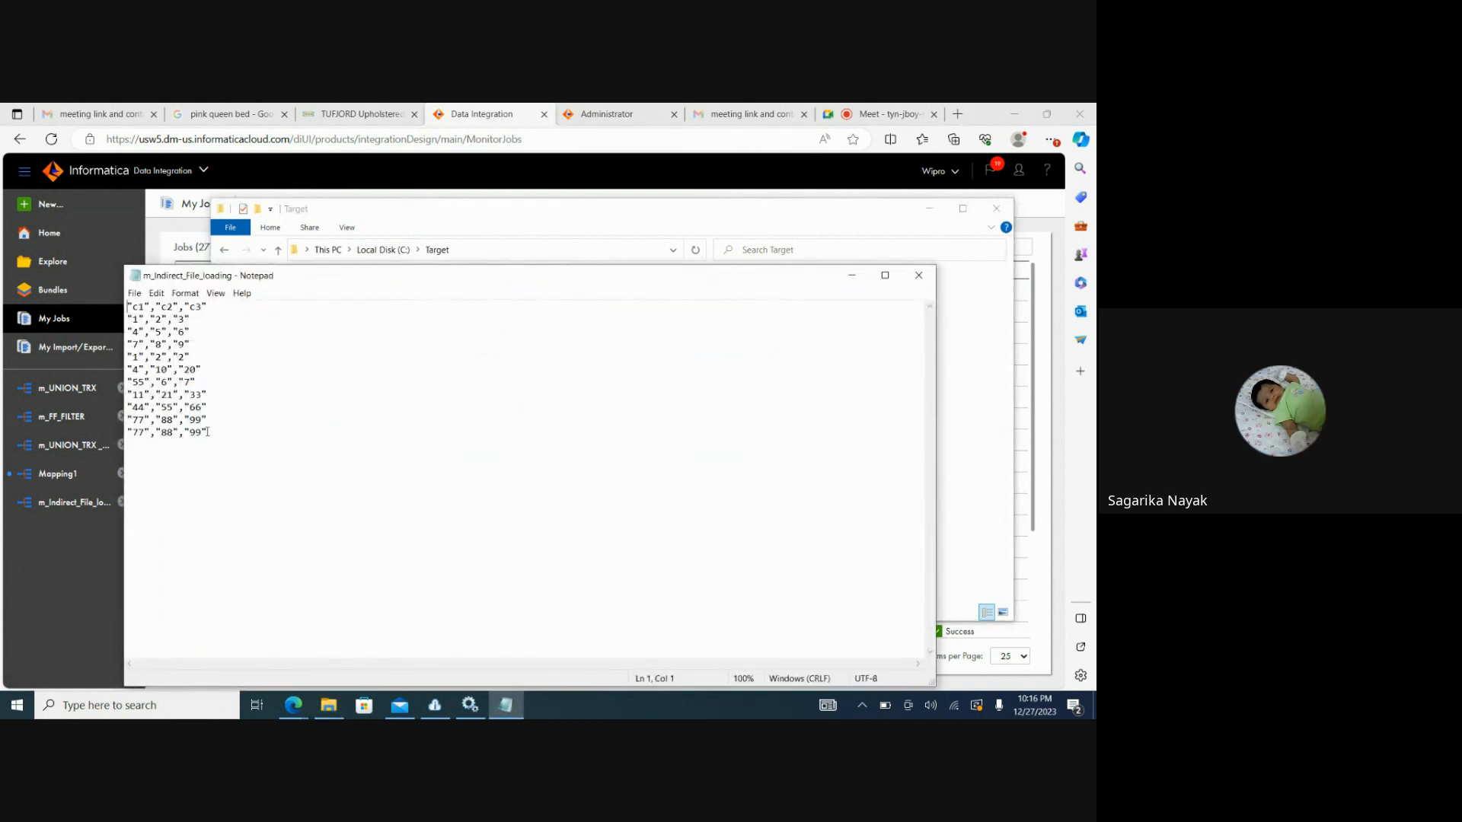
pyautogui.click(210, 432)
pyautogui.moveTo(213, 432); pyautogui.dragTo(127, 318)
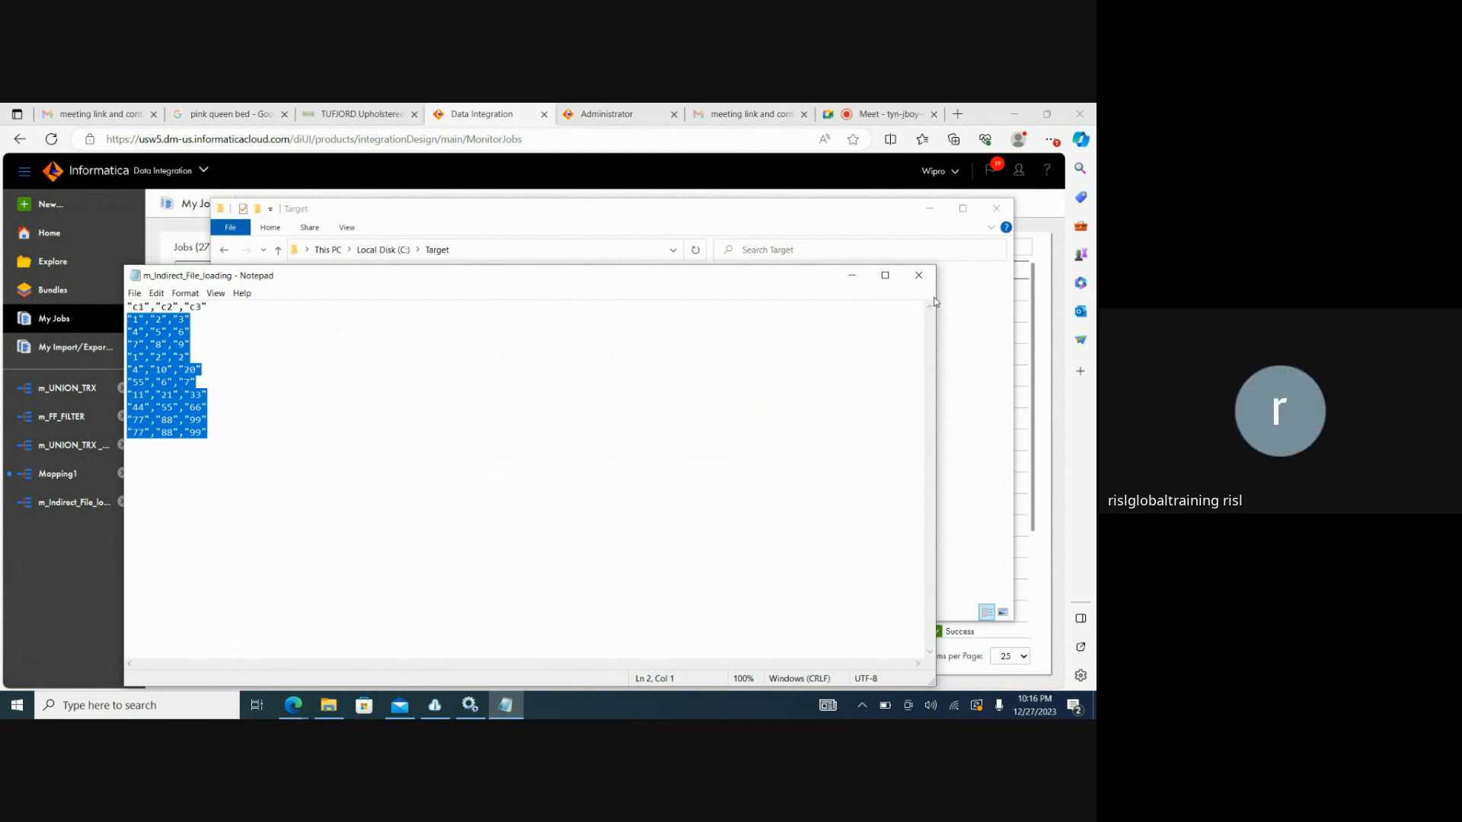
pyautogui.click(919, 276)
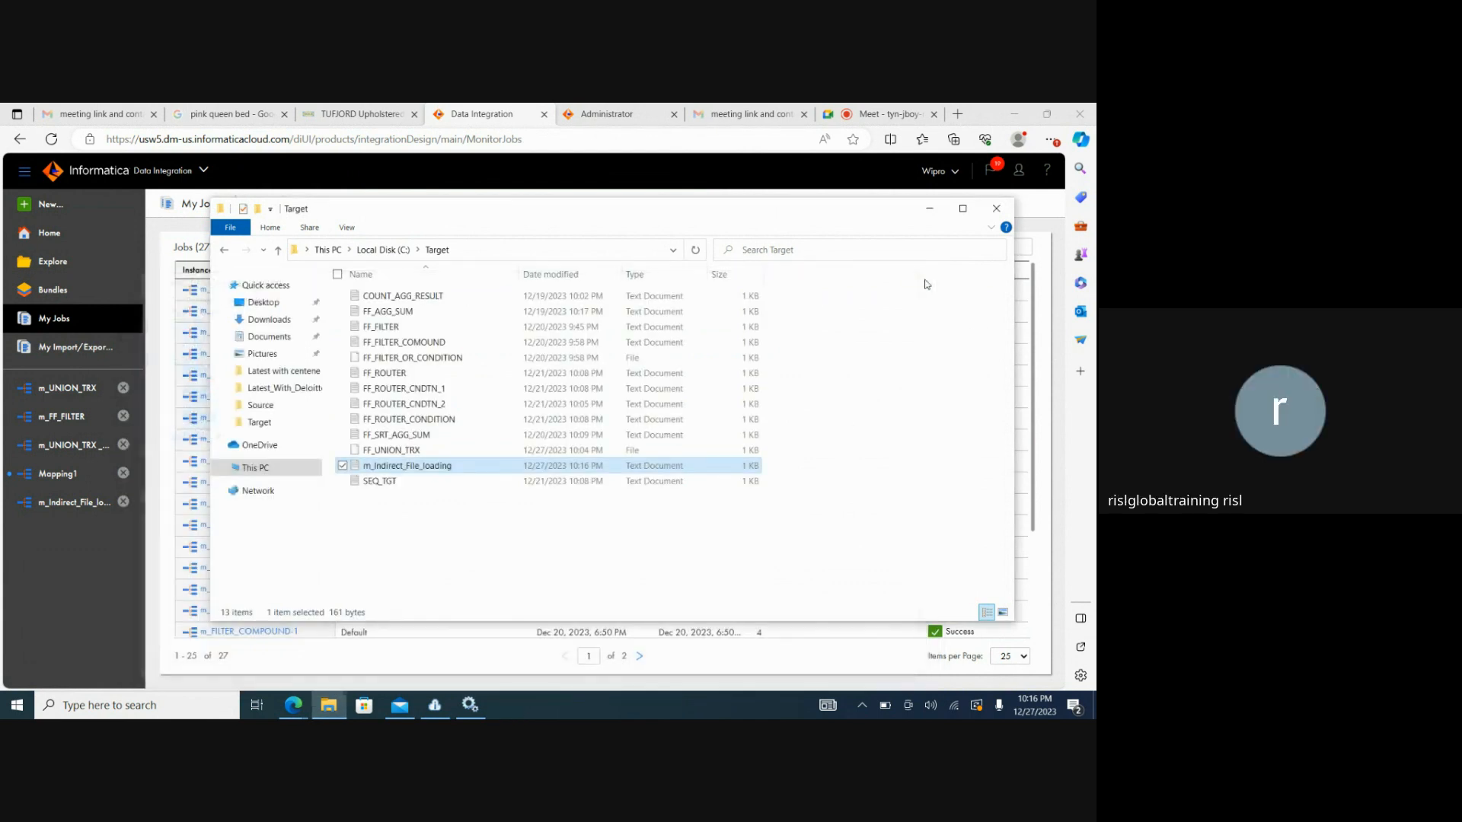
pyautogui.click(932, 210)
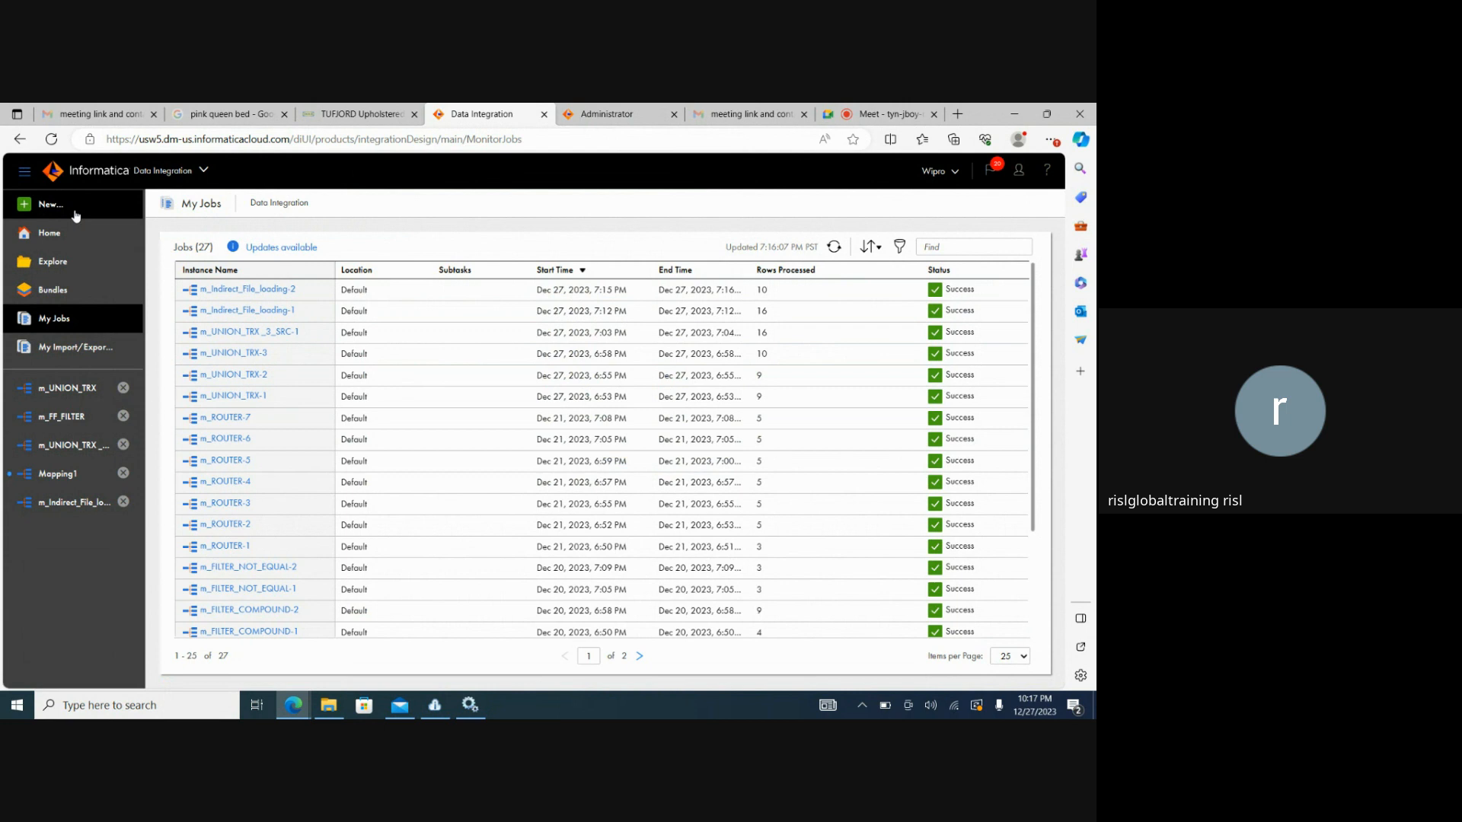
# Examine the new asset types and the mapping templates for Integration, Cleansing, Warehousing and Industry Solutions without creating an asset
pyautogui.click(75, 215)
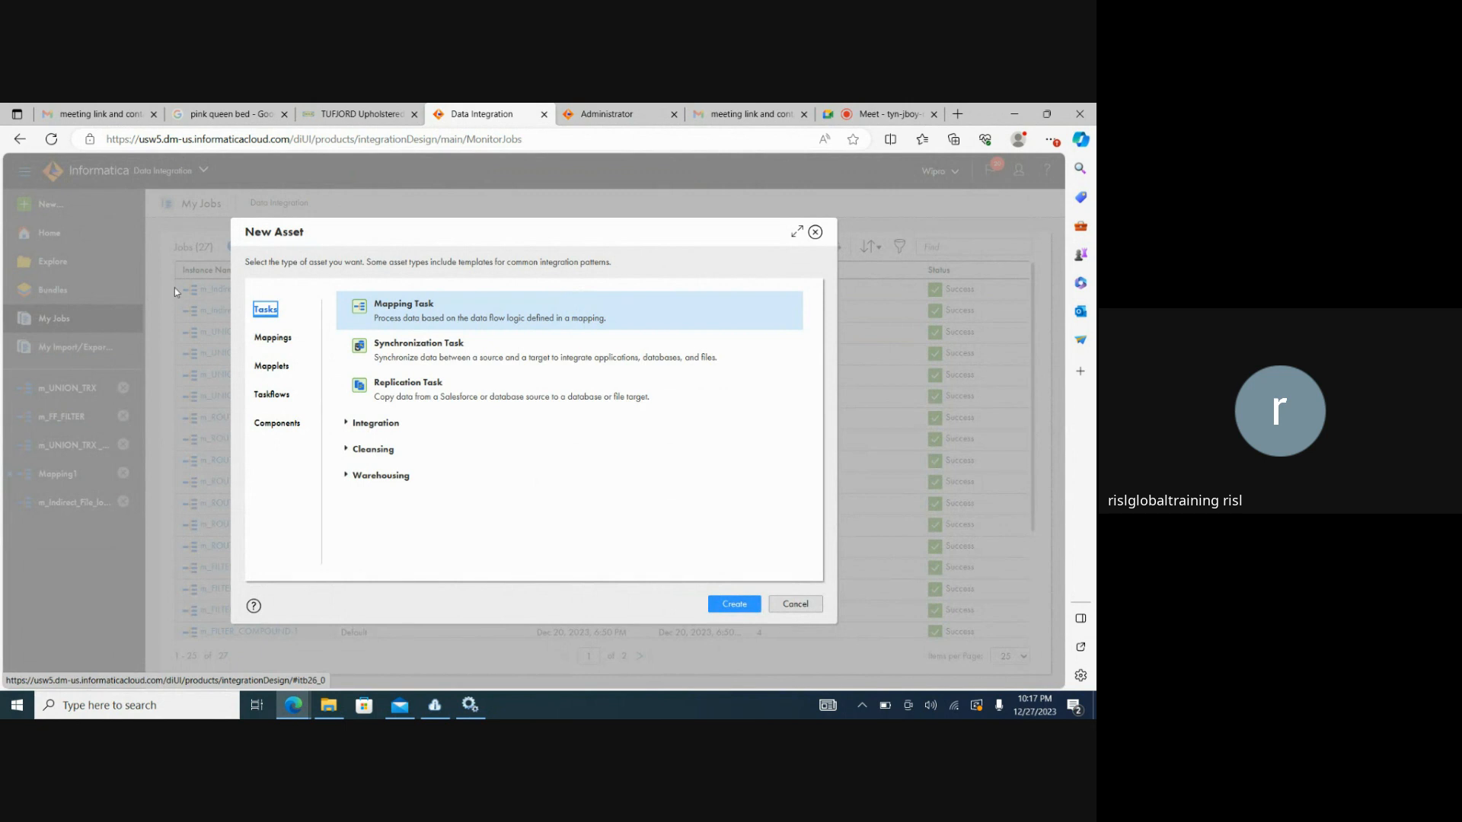
pyautogui.click(275, 335)
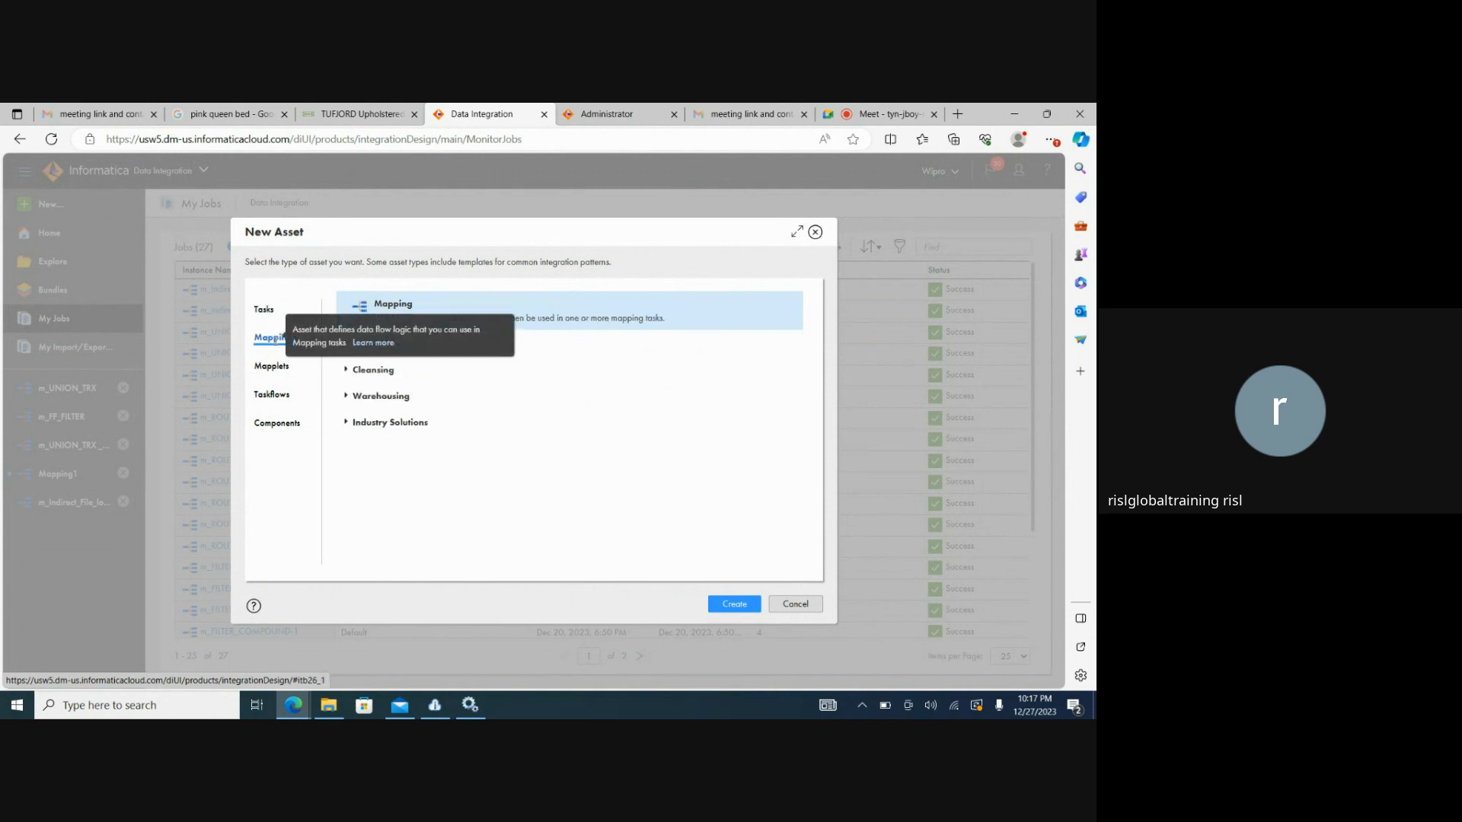
pyautogui.click(276, 365)
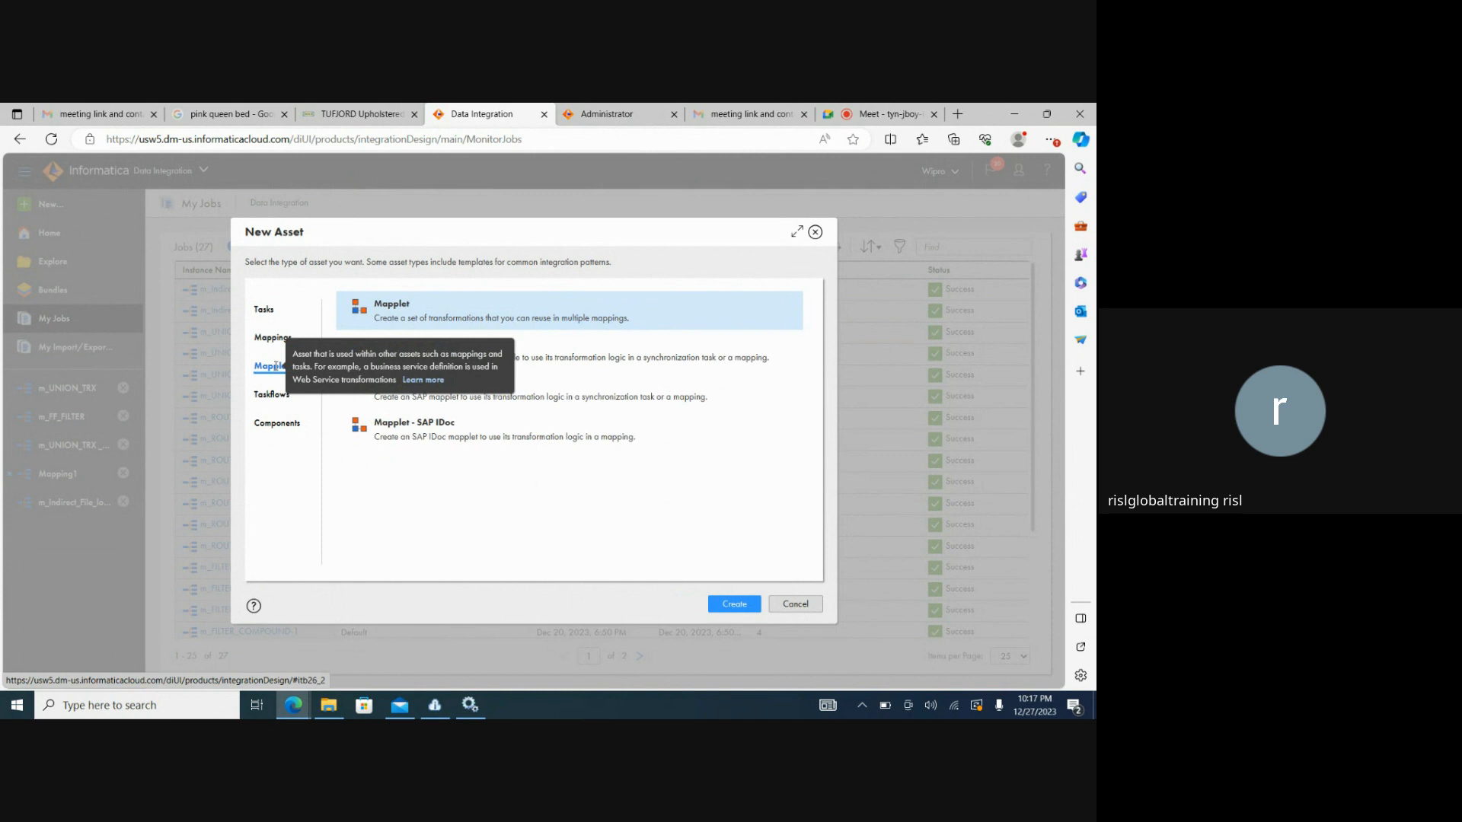
pyautogui.click(274, 393)
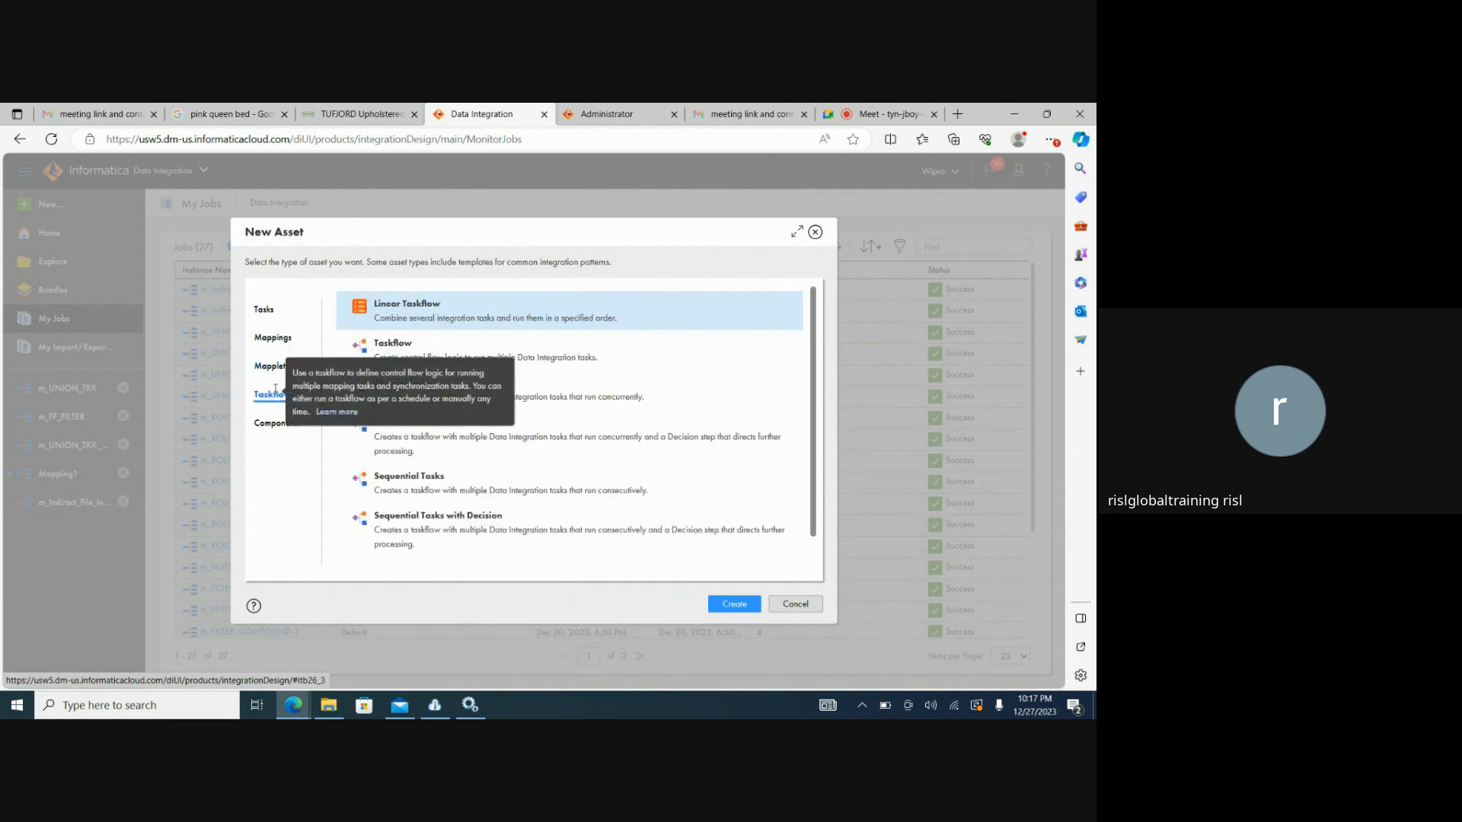
pyautogui.click(274, 427)
pyautogui.click(271, 338)
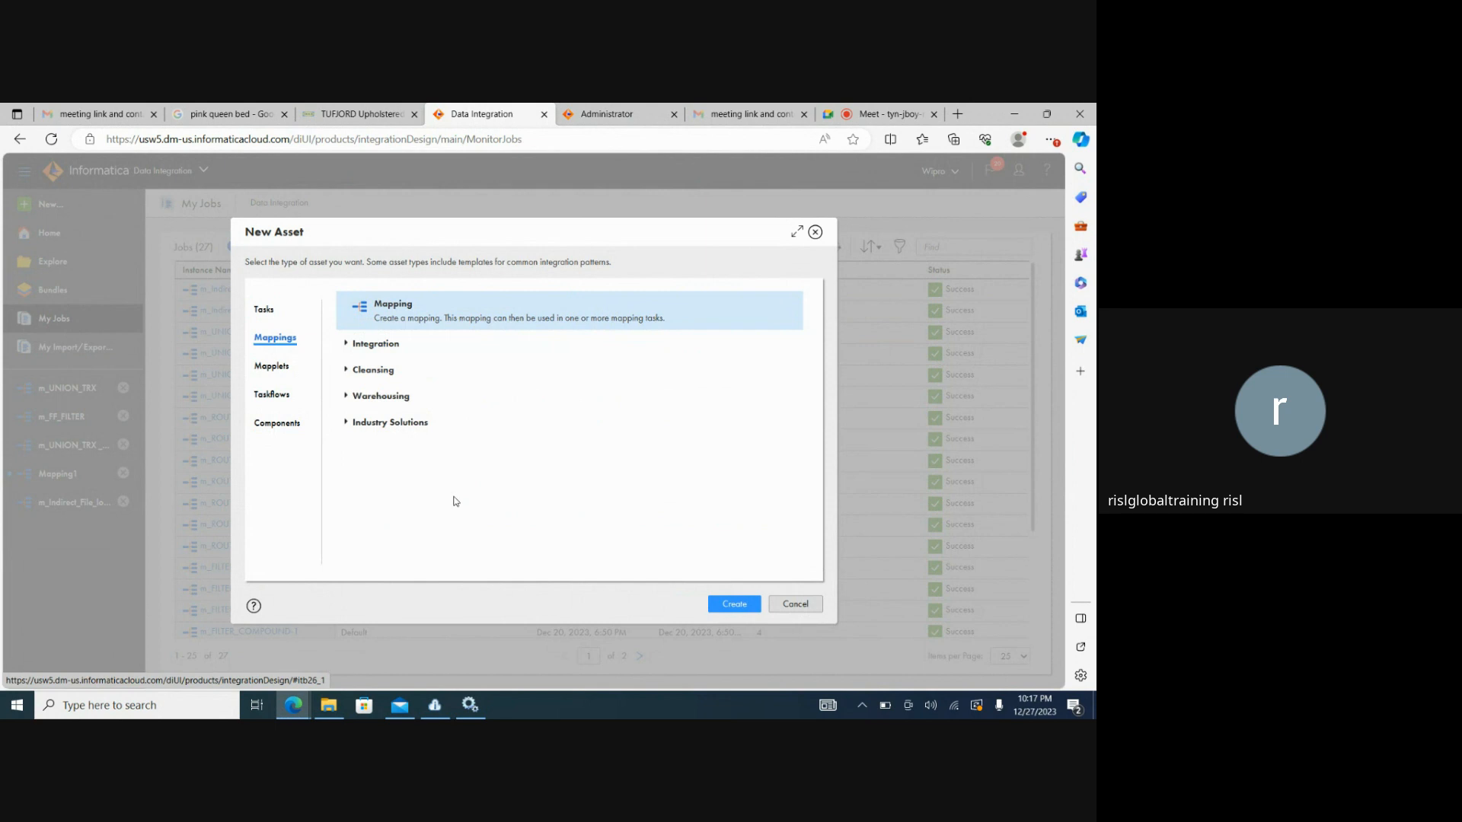
pyautogui.click(347, 344)
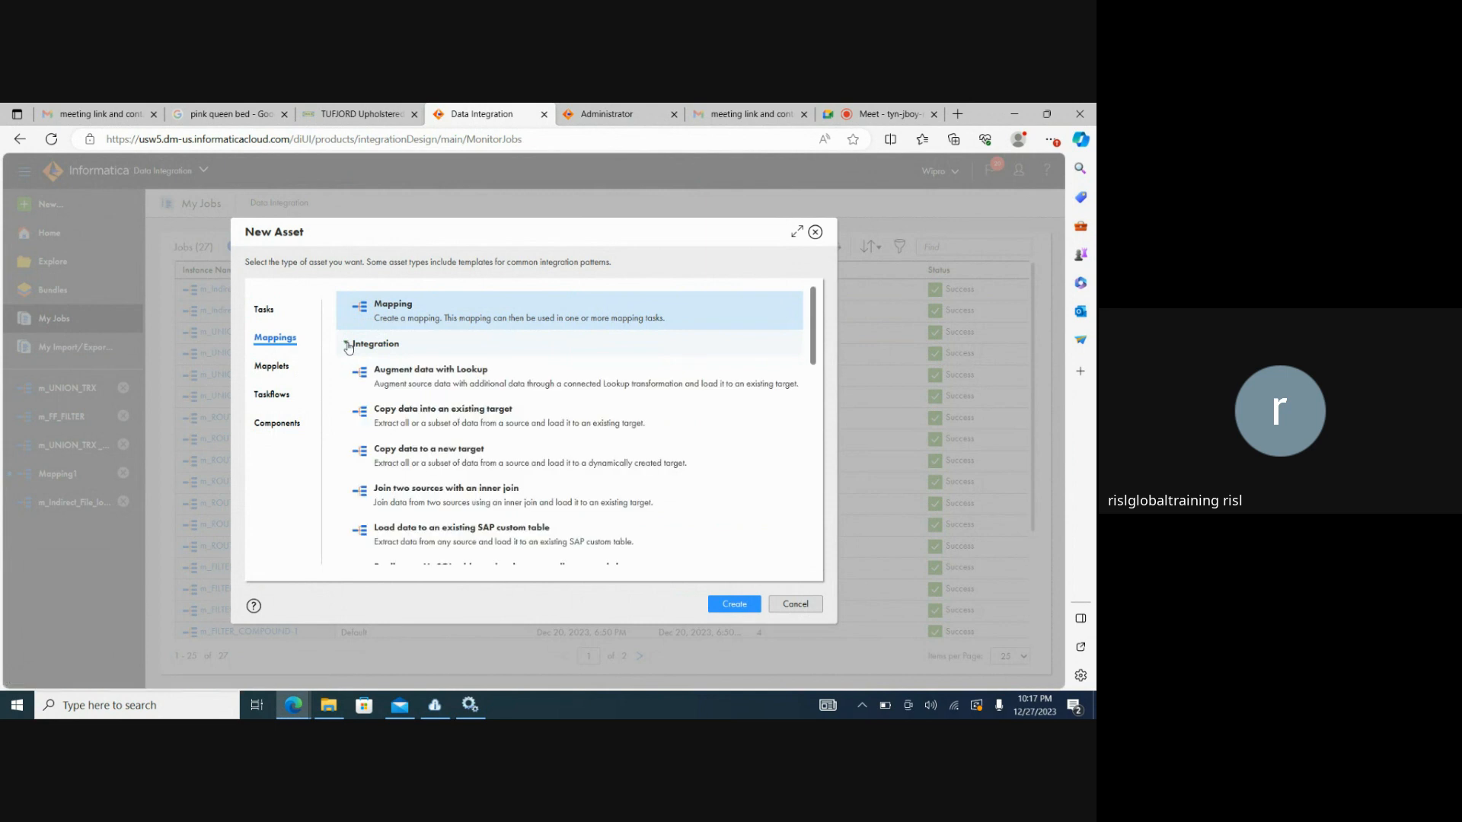
pyautogui.click(347, 344)
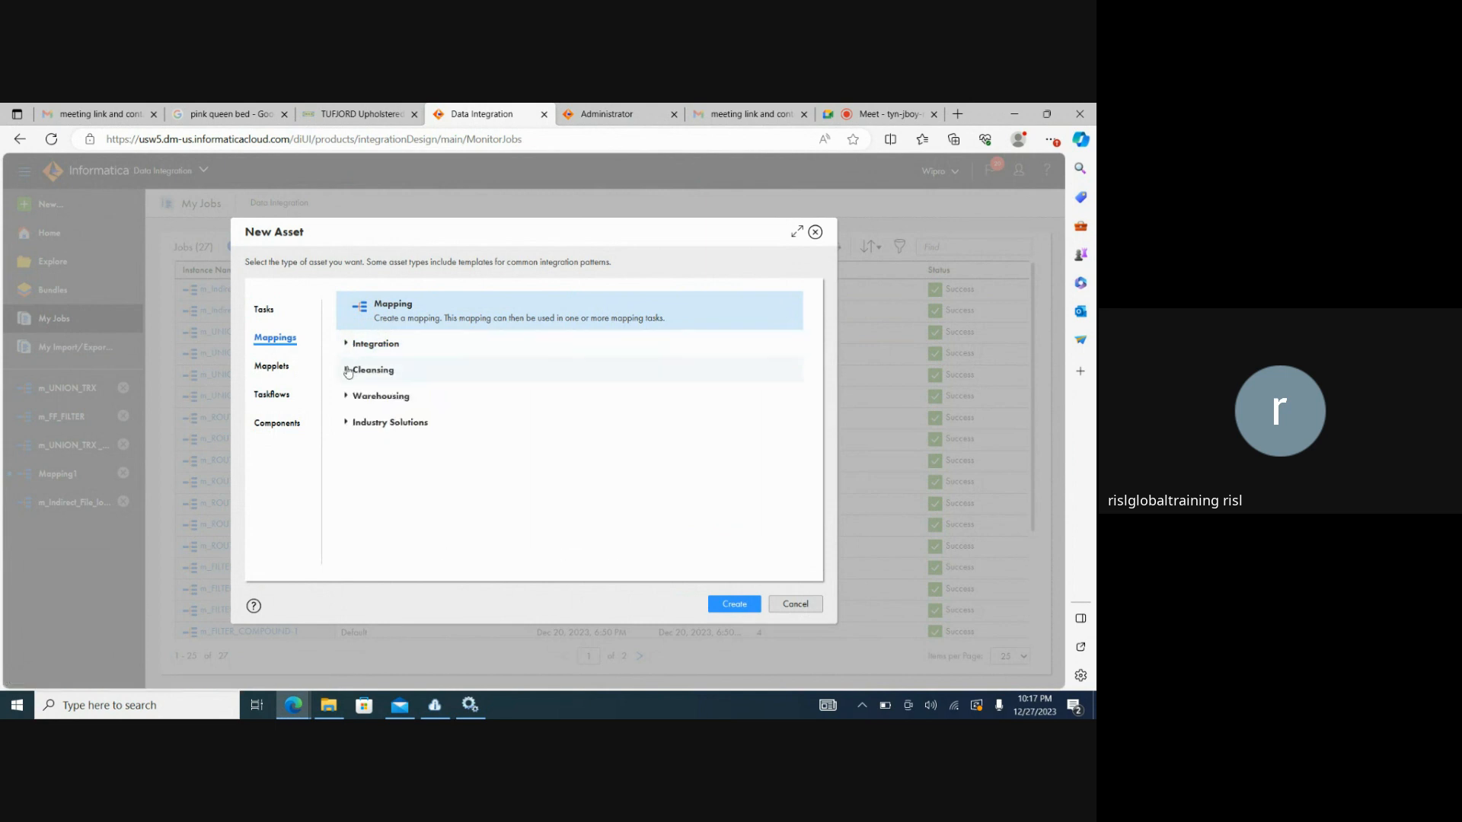
pyautogui.click(347, 371)
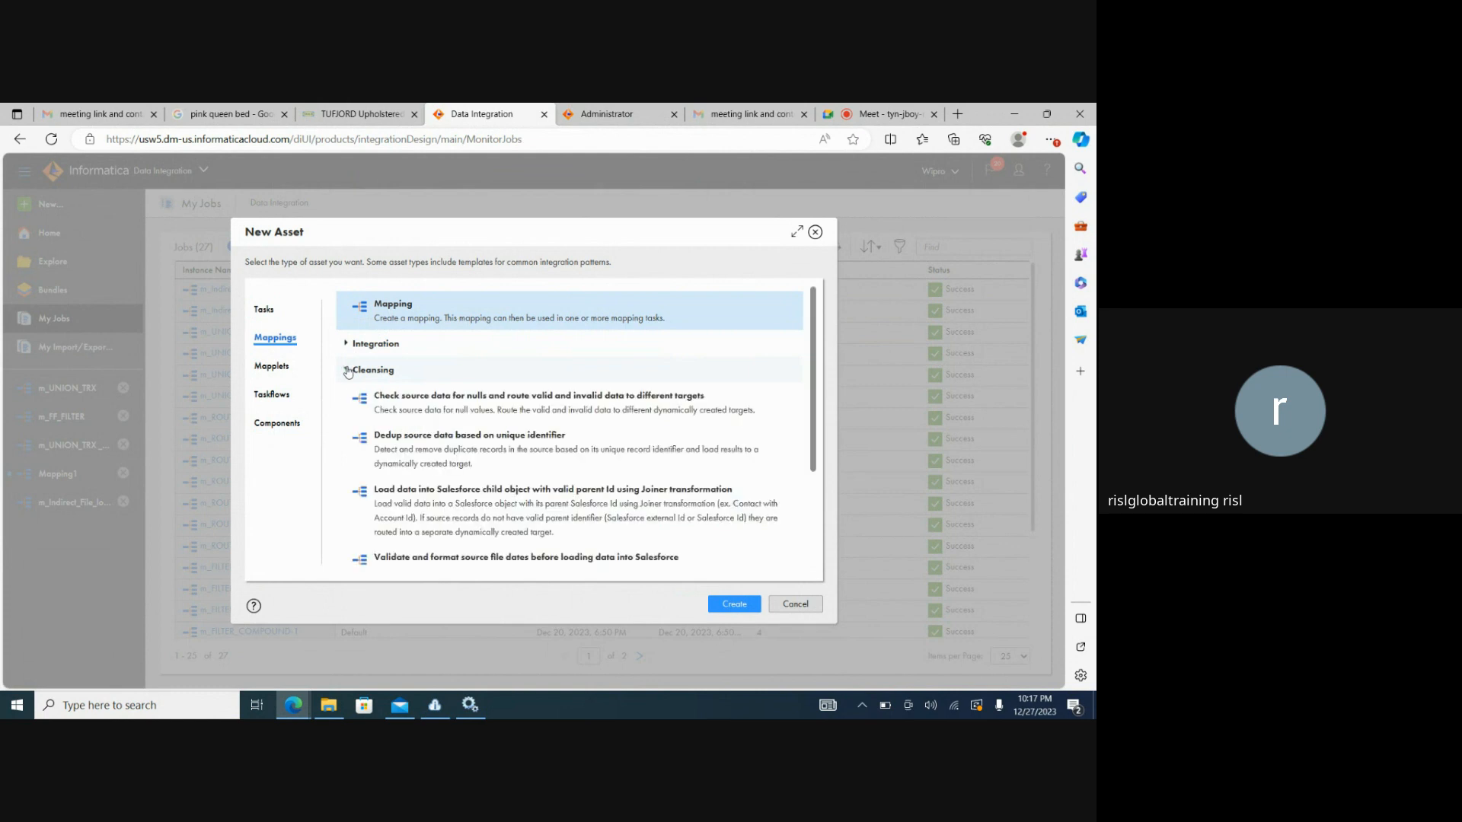
pyautogui.click(348, 371)
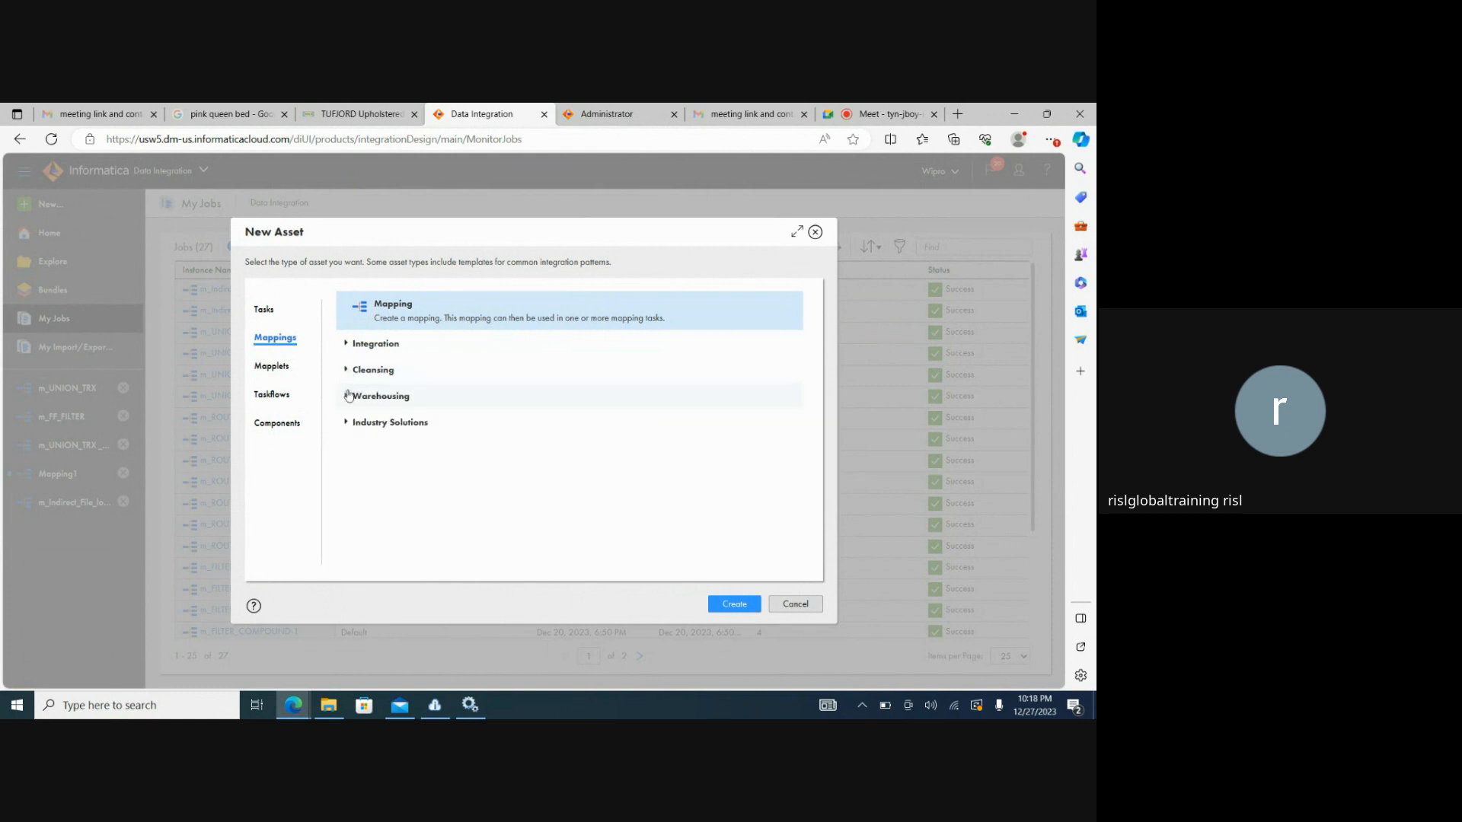
pyautogui.click(348, 397)
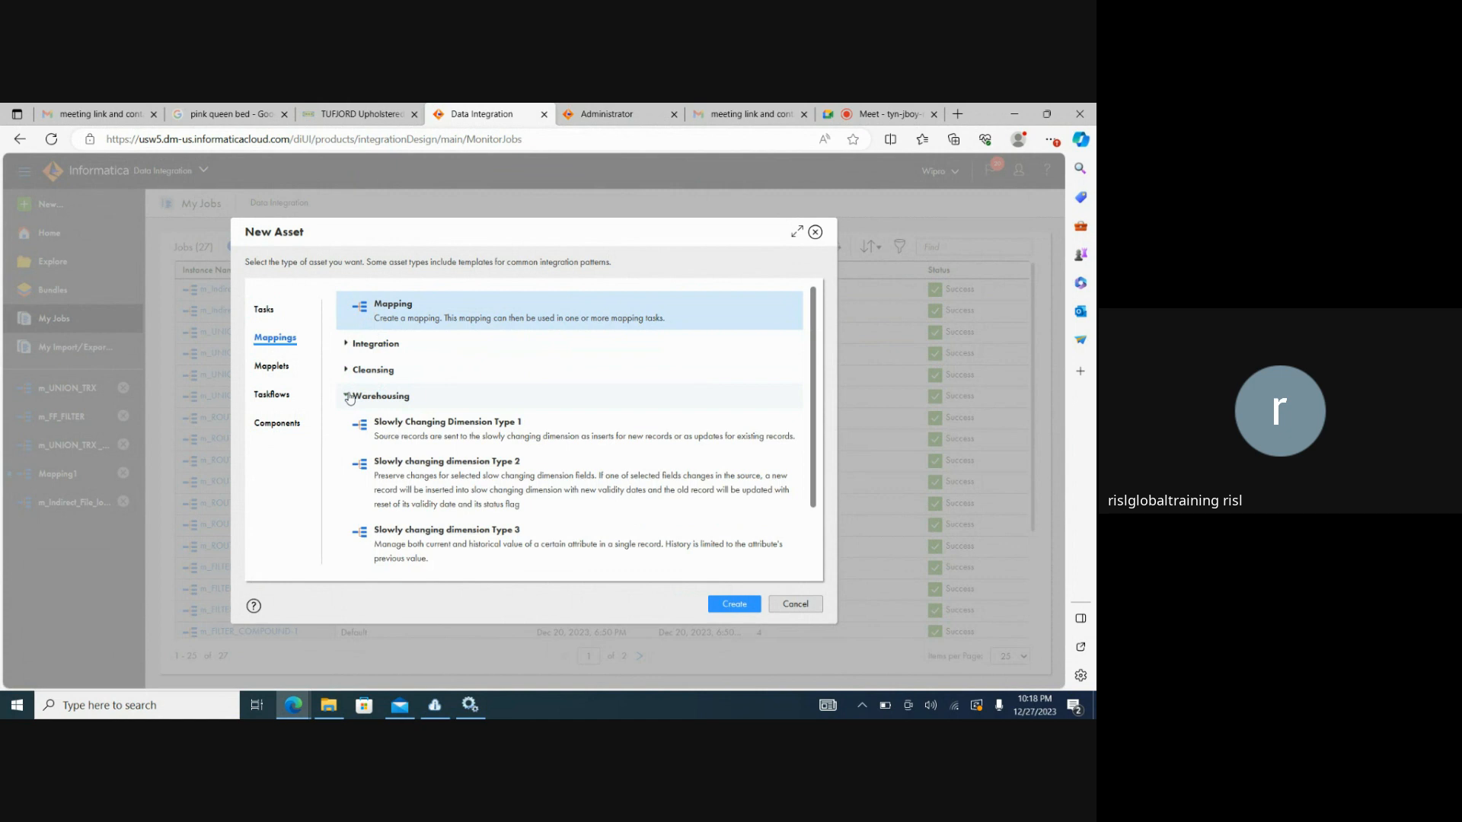
pyautogui.click(349, 396)
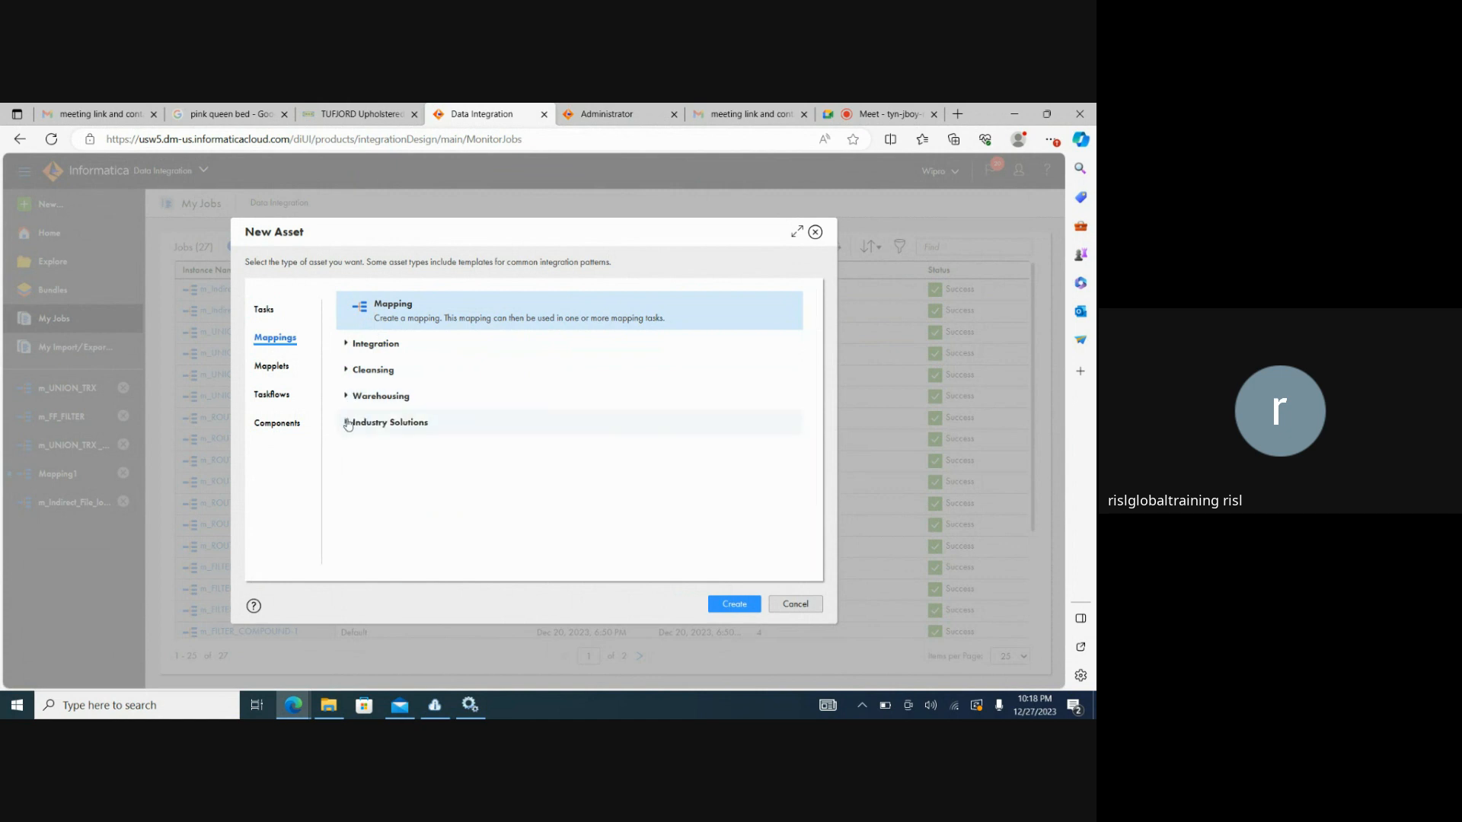
pyautogui.click(349, 423)
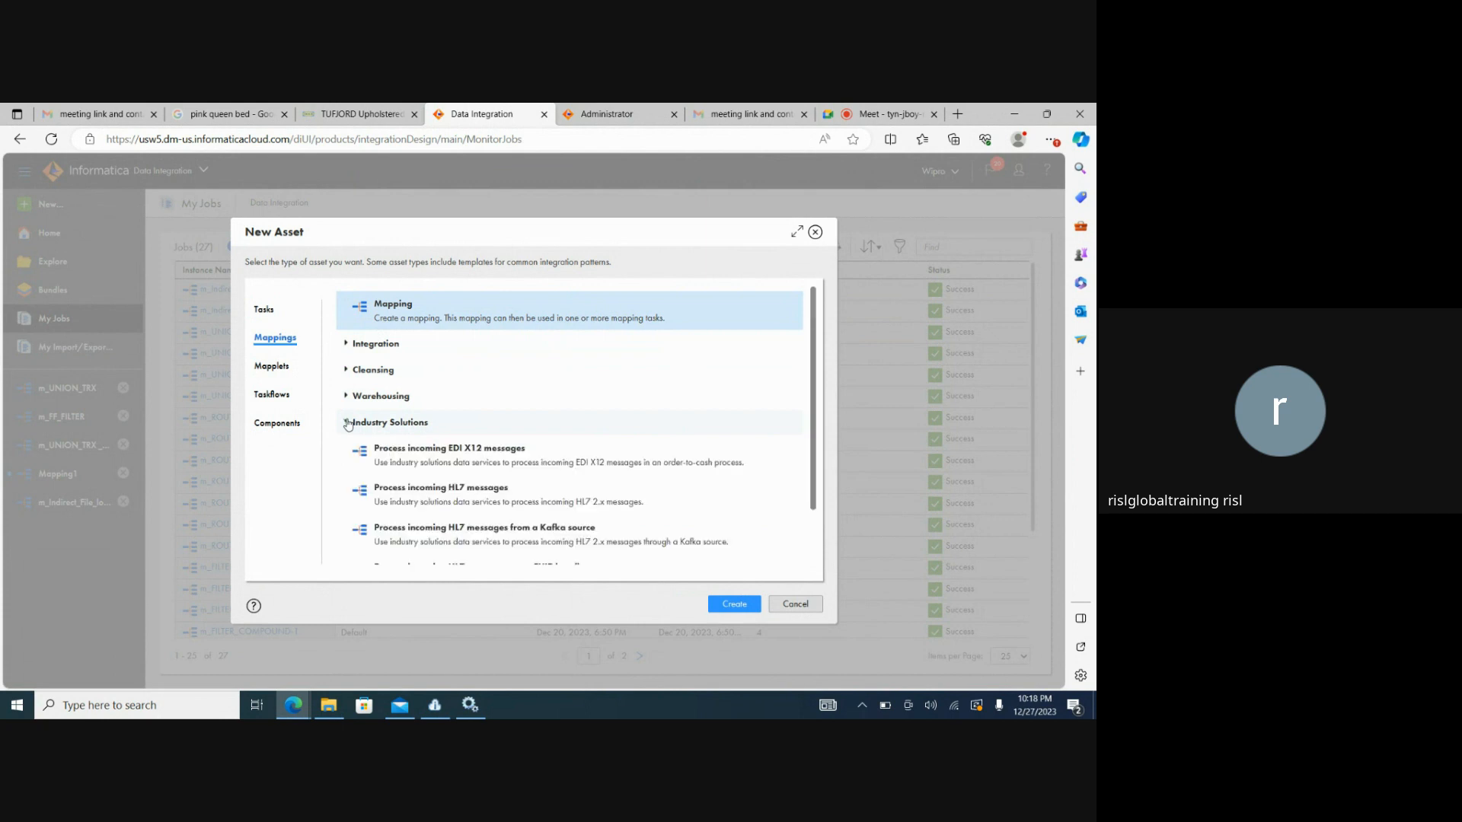
pyautogui.click(348, 423)
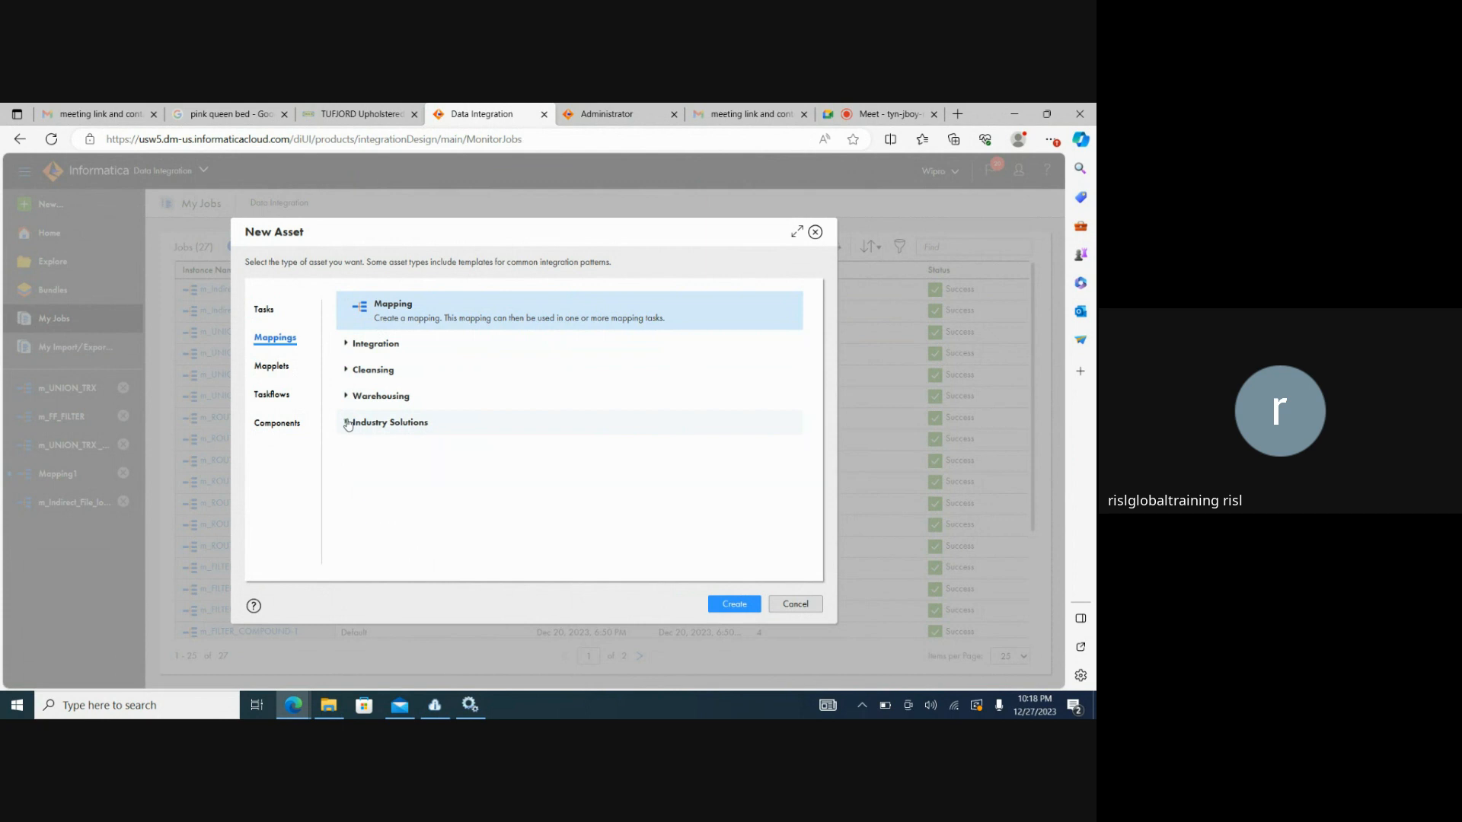
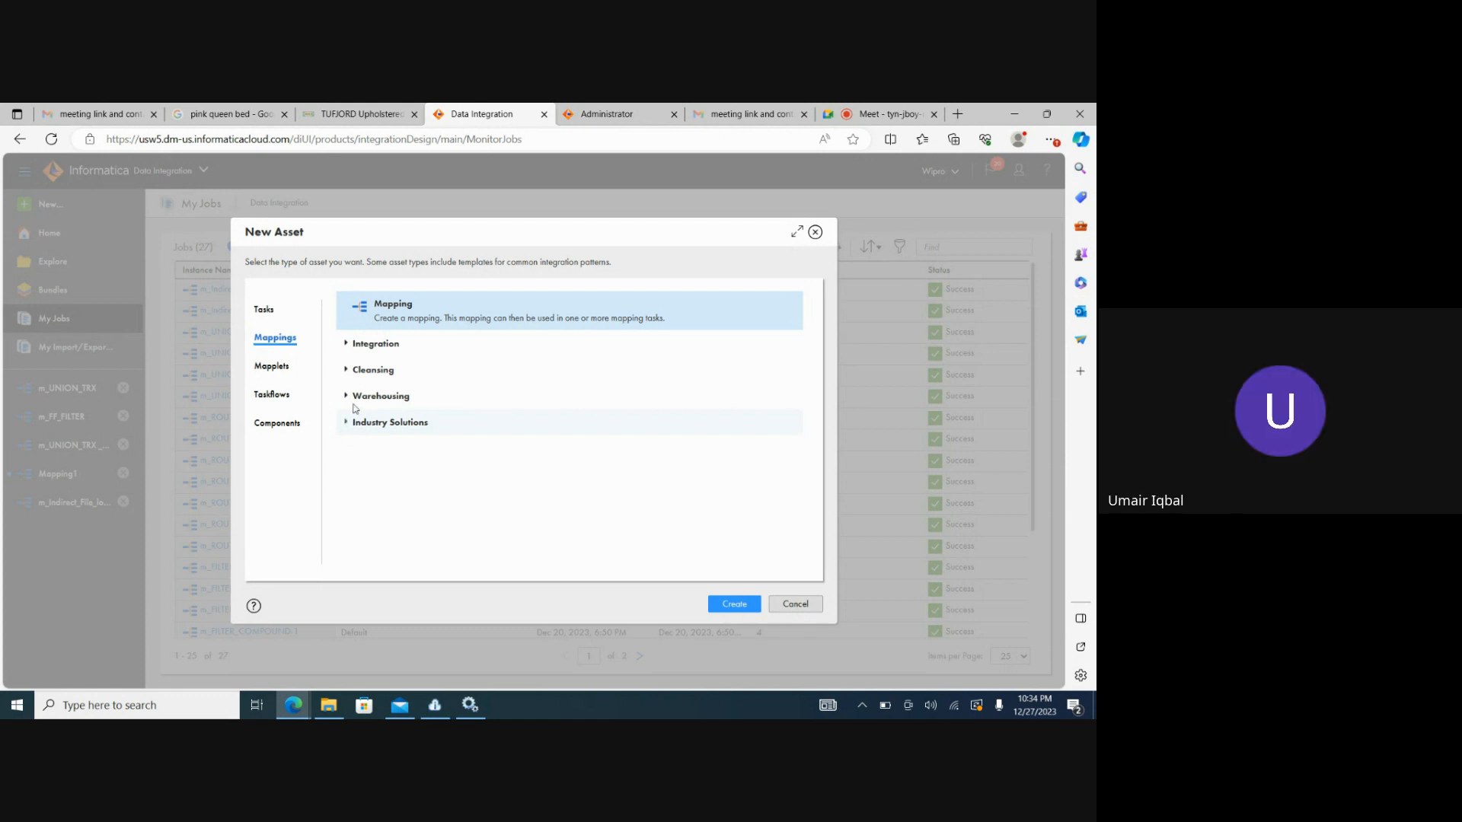
pyautogui.click(776, 601)
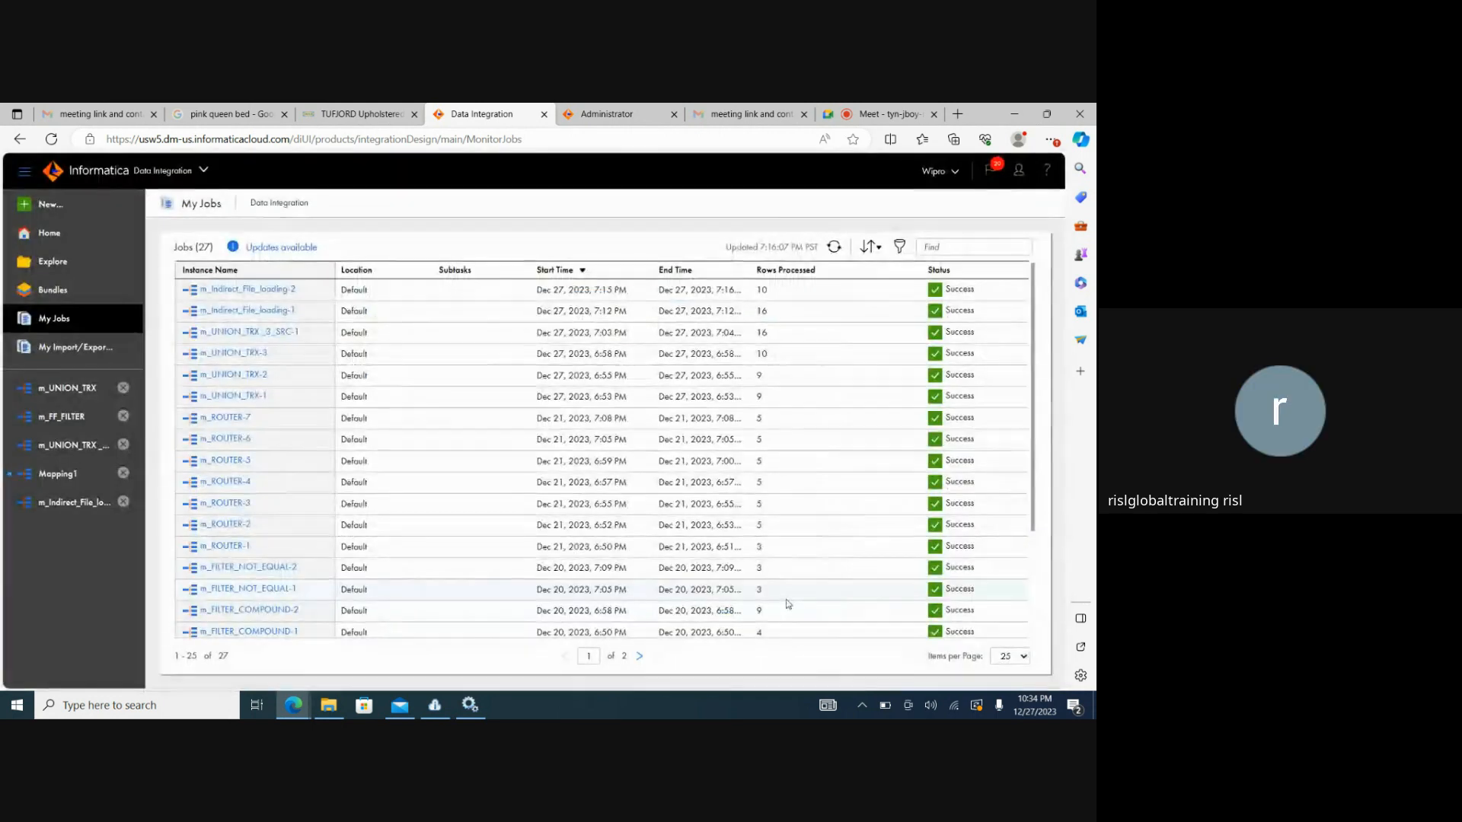
# Switch to the Google Meet session and leave the call
pyautogui.click(885, 114)
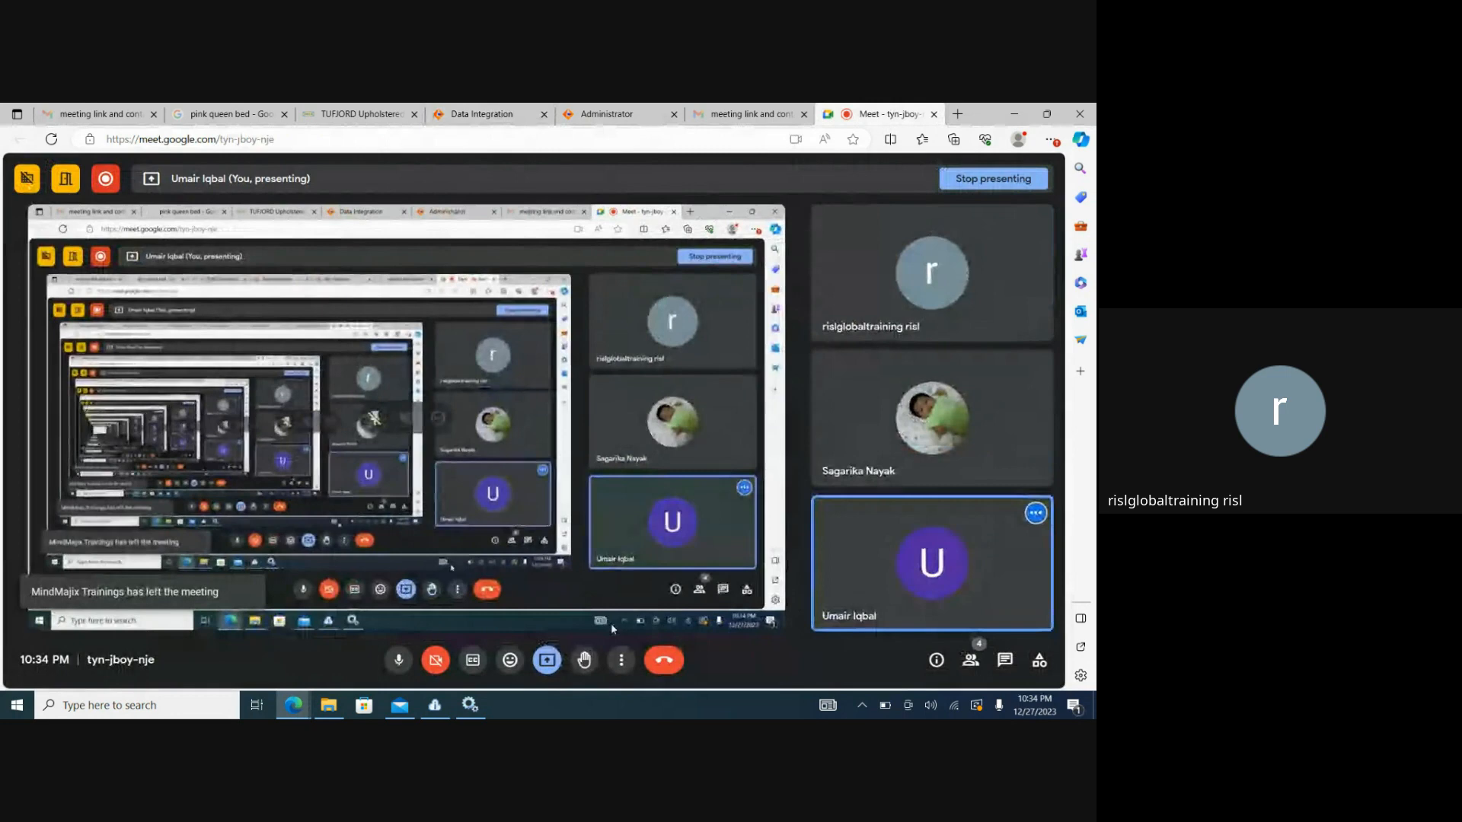
pyautogui.click(665, 661)
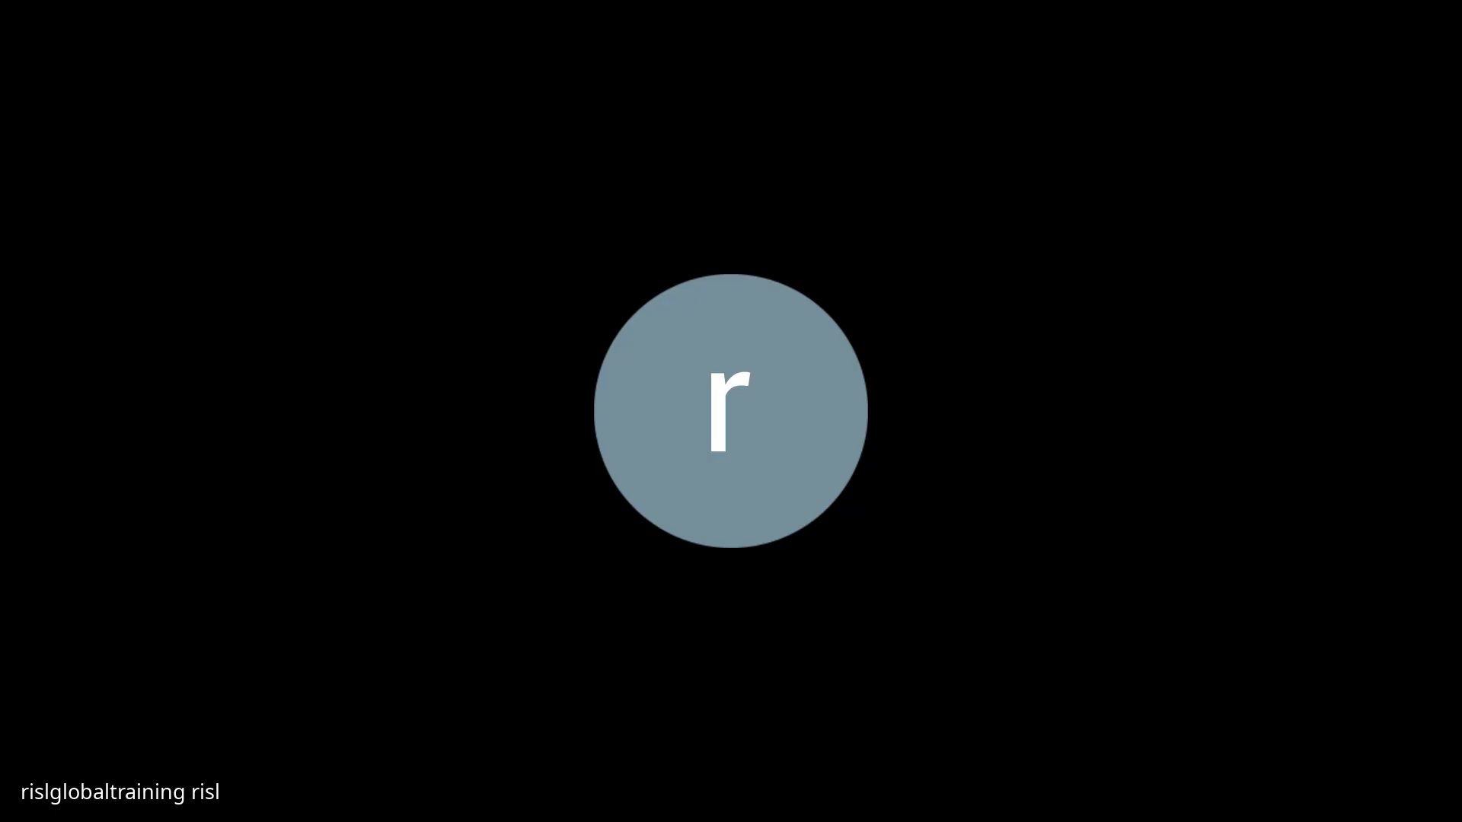